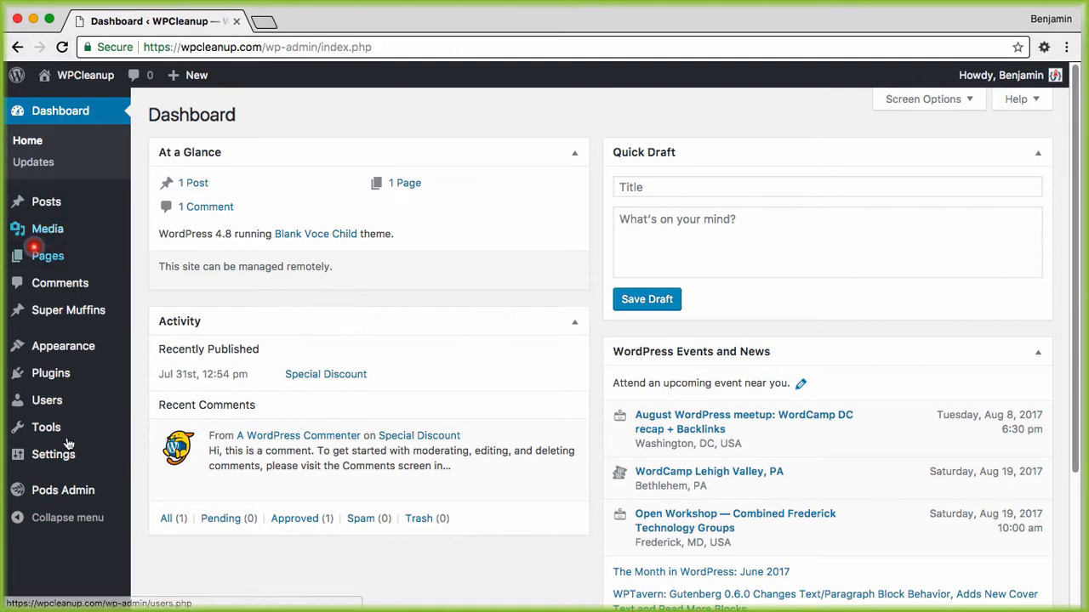
# Create a new custom post type pod with the singular label Wine and plural label Wines, and save the pod
pyautogui.moveTo(60, 490)
pyautogui.click(148, 434)
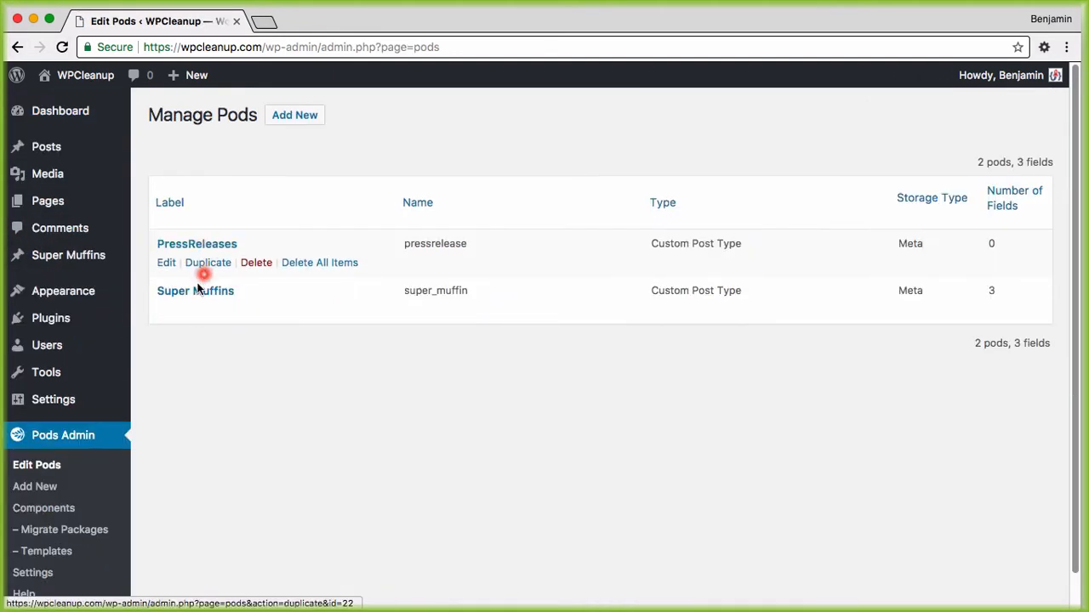
pyautogui.click(305, 117)
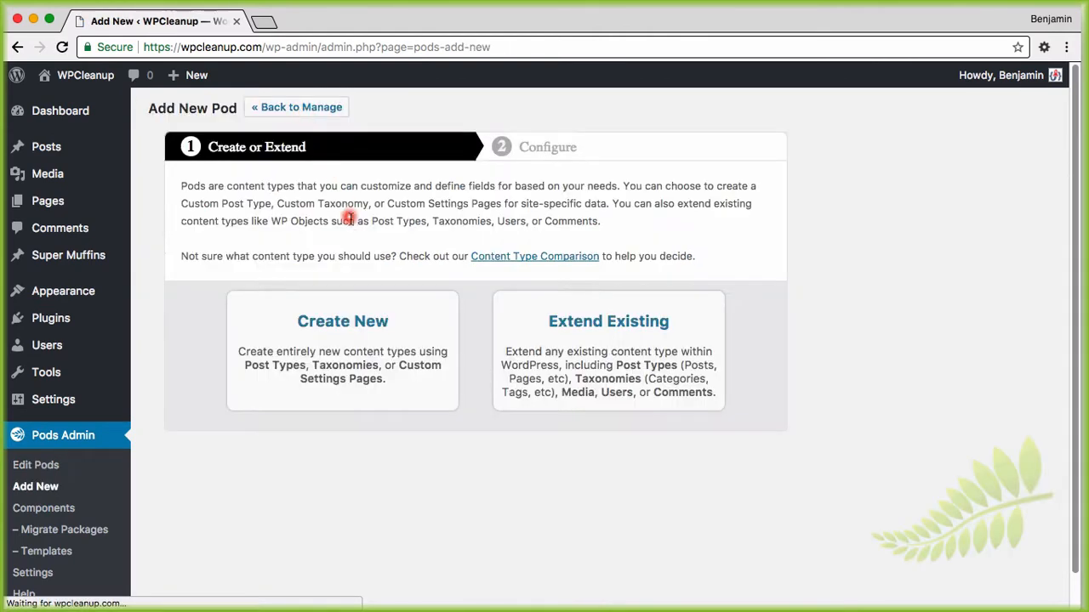
pyautogui.click(347, 333)
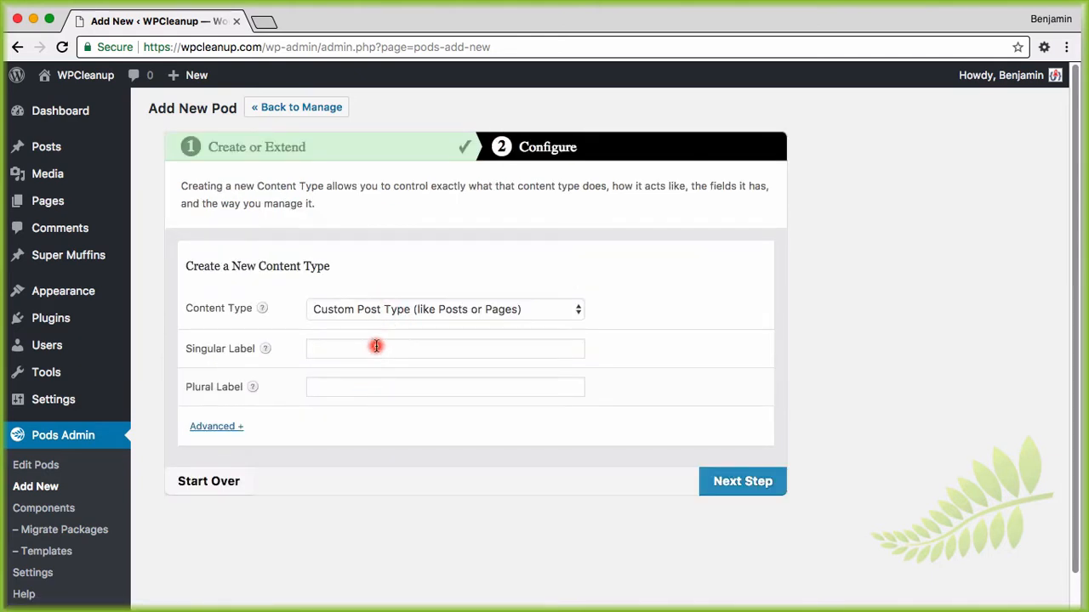
pyautogui.click(376, 346)
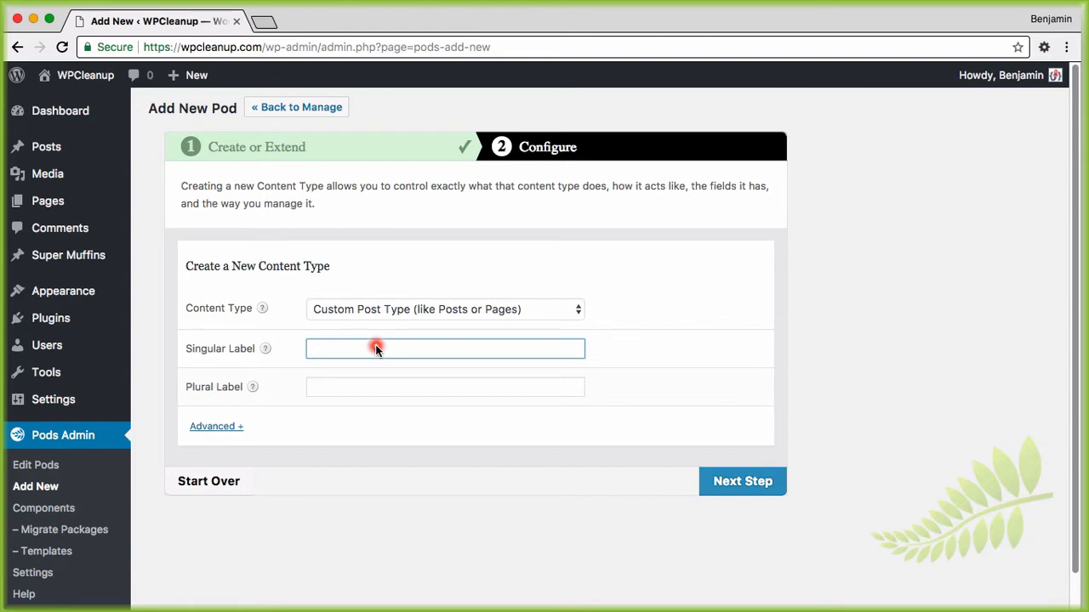
pyautogui.write('Wine')
pyautogui.press('Tab')
pyautogui.write('Wines')
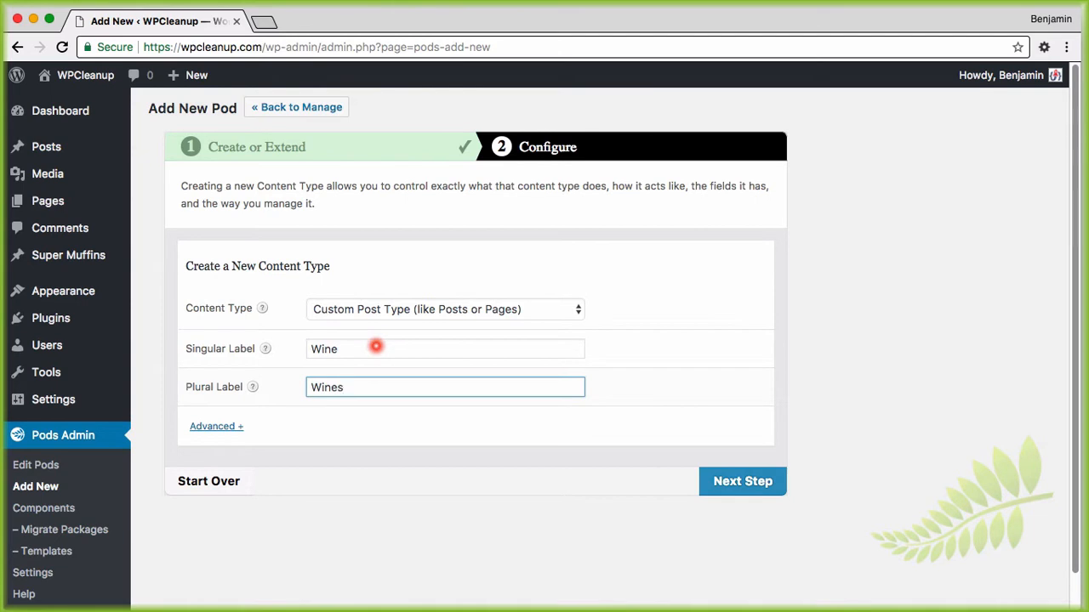
pyautogui.click(757, 481)
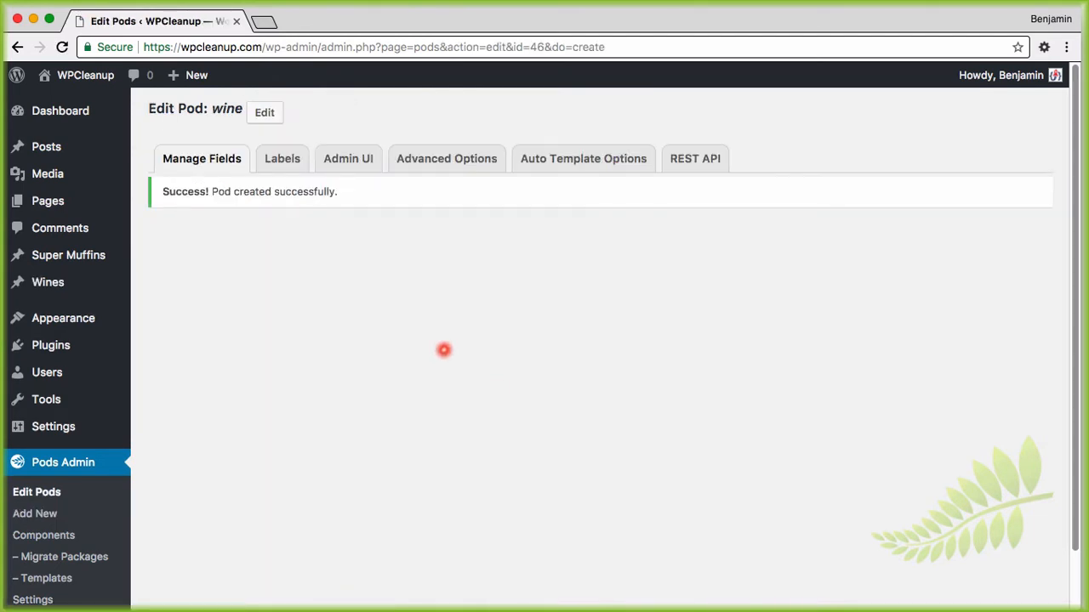
pyautogui.moveTo(61, 282)
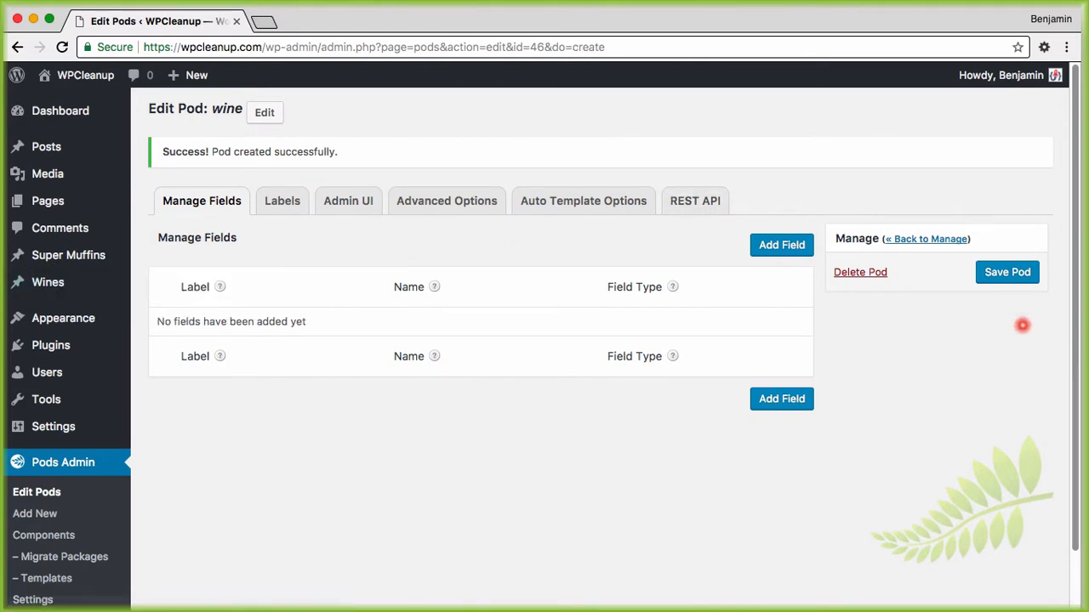
pyautogui.click(1014, 271)
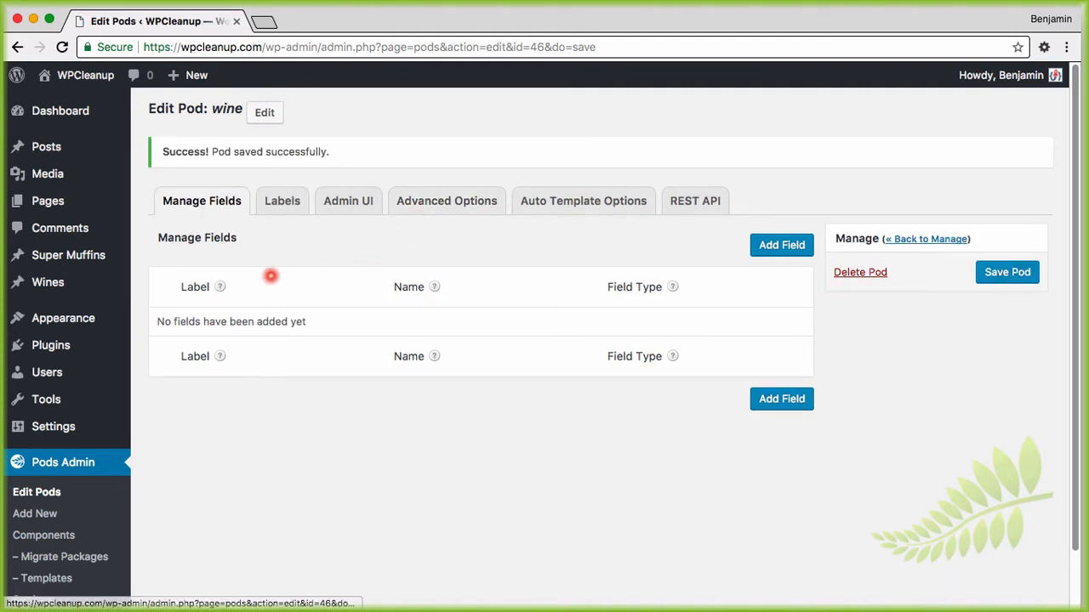
# Open the list of all wines and copy the "edit.php?post_type=wine" part of its URL
pyautogui.moveTo(68, 284)
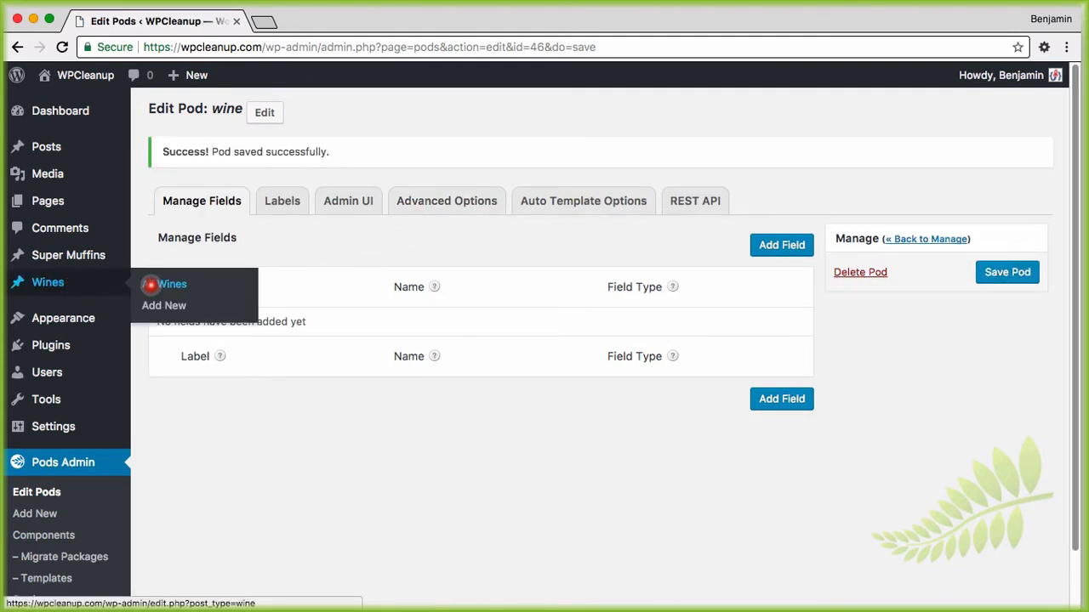
pyautogui.click(152, 284)
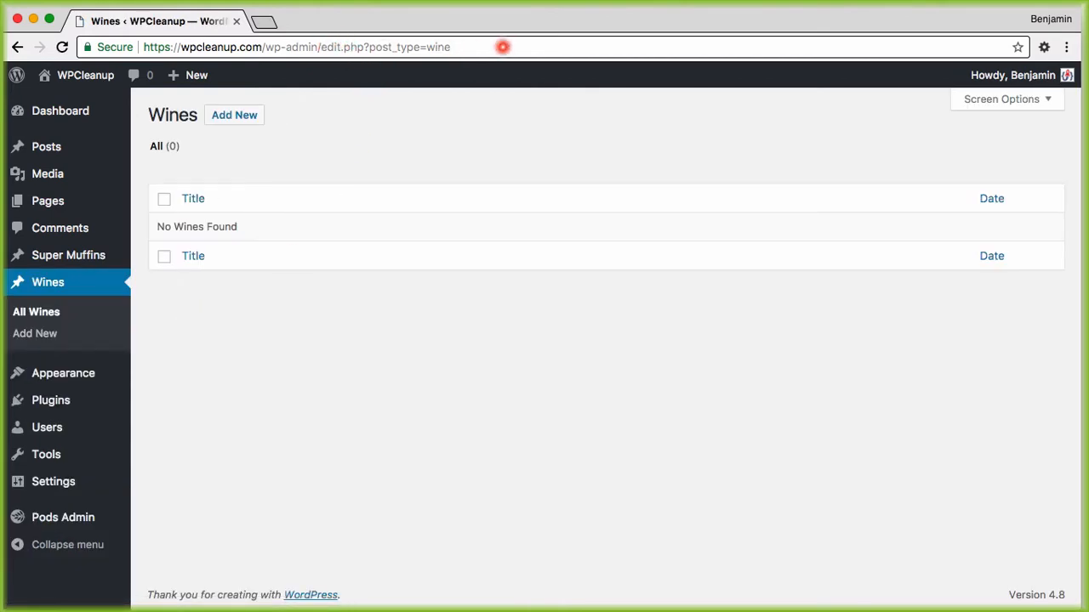
pyautogui.moveTo(503, 46); pyautogui.dragTo(323, 47)
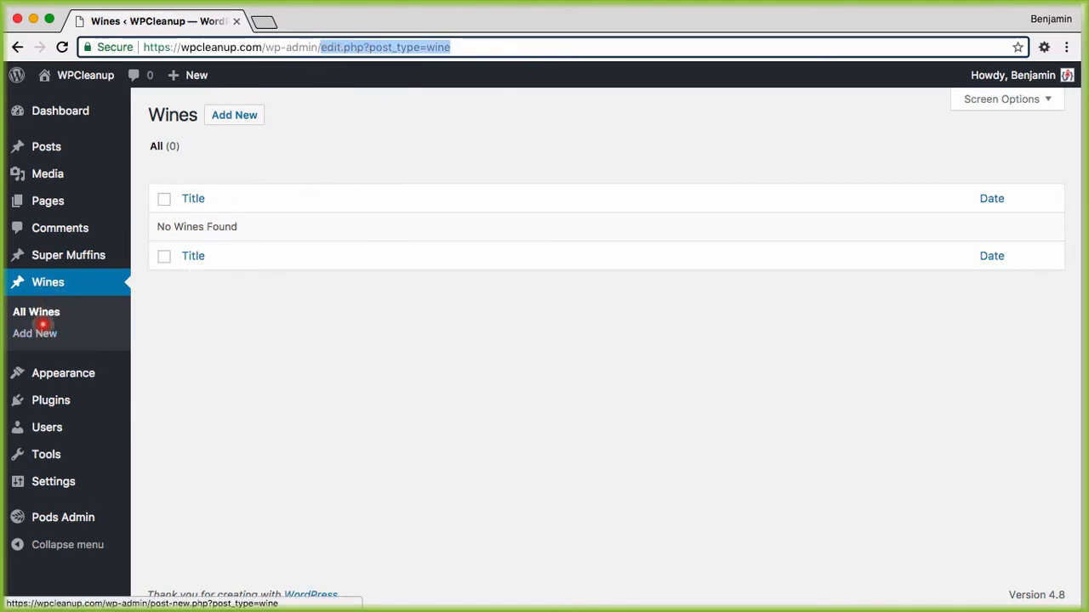
pyautogui.rightClick(367, 48)
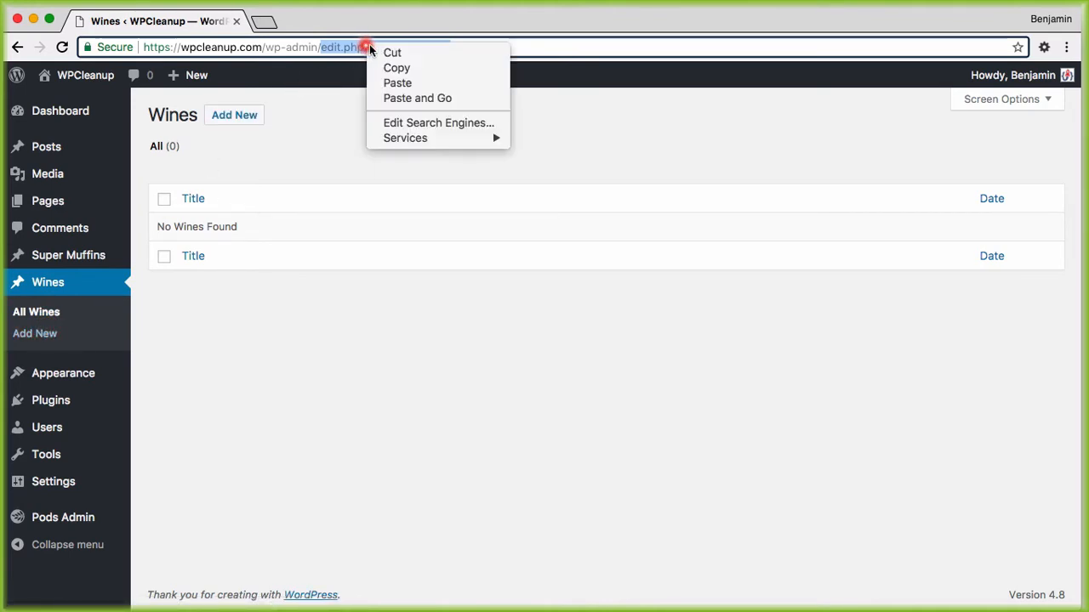
pyautogui.click(427, 67)
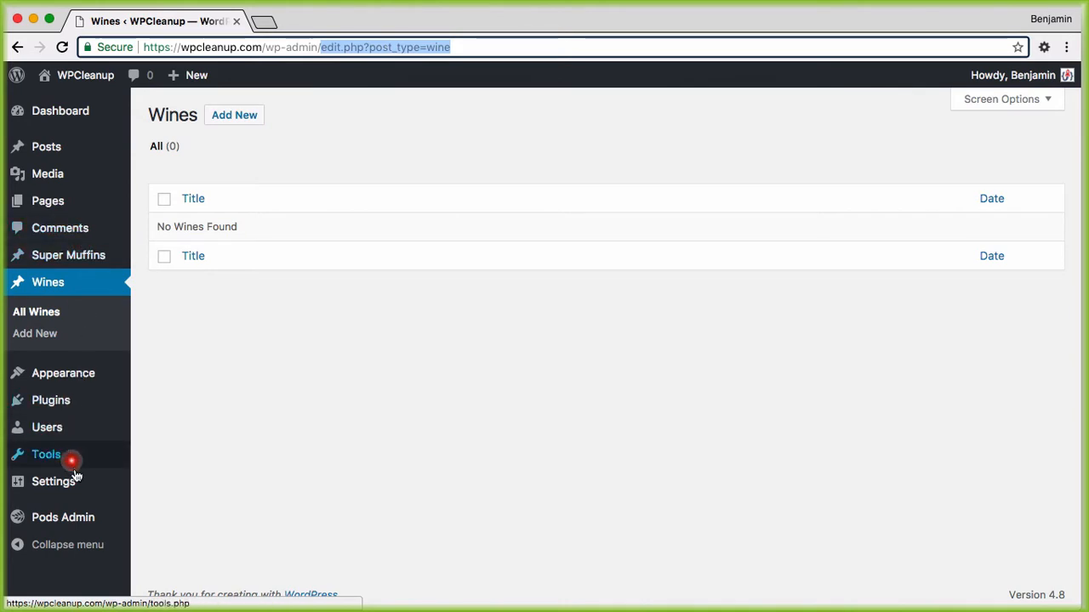
# Create another new custom post type pod with the singular label Grape and plural label Grapes
pyautogui.moveTo(66, 517)
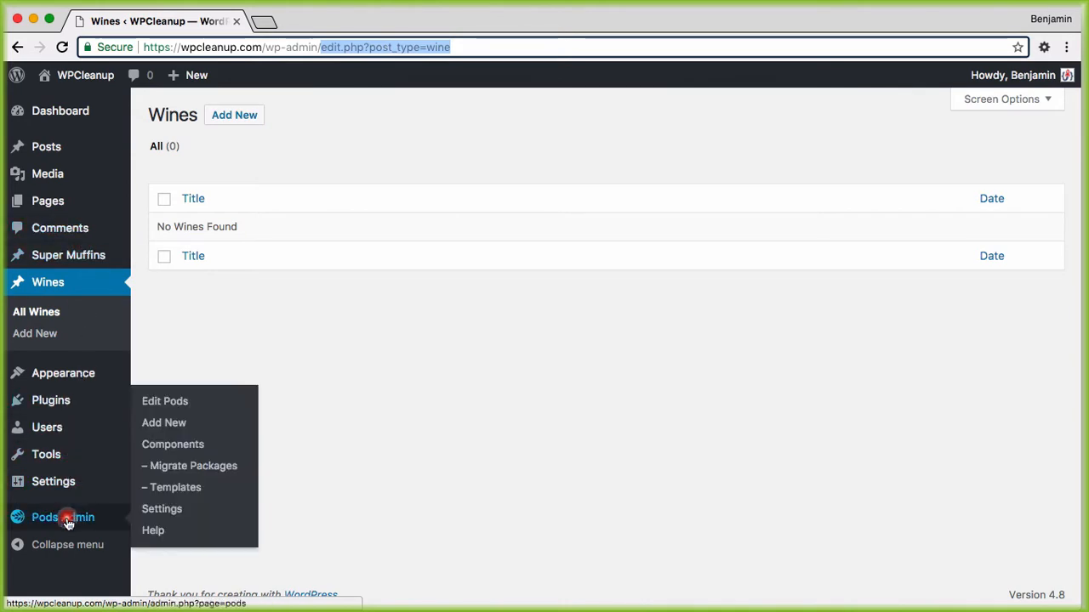
pyautogui.click(180, 424)
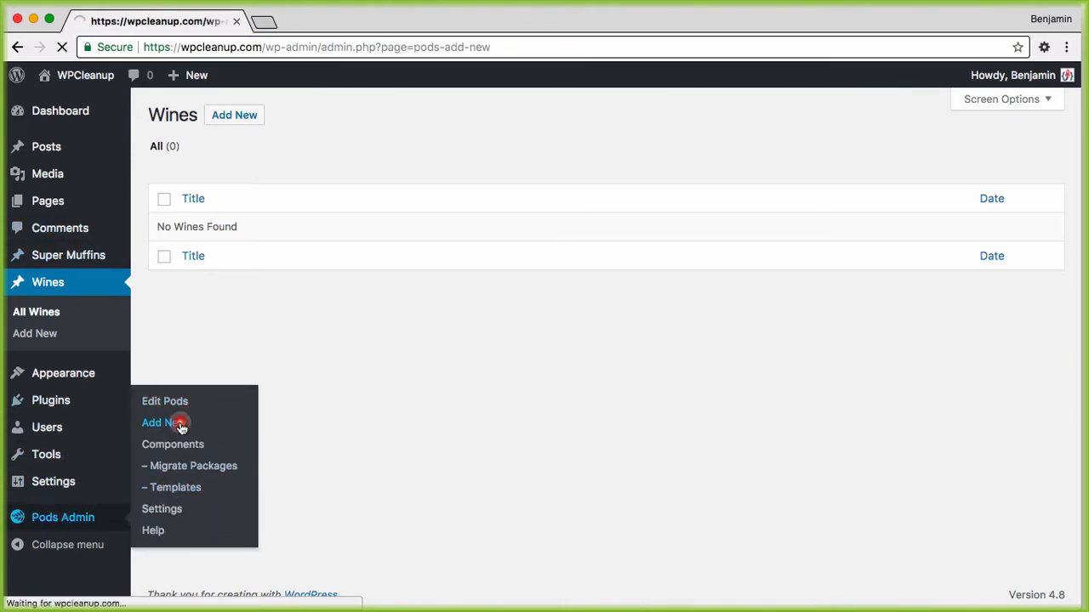
pyautogui.click(362, 327)
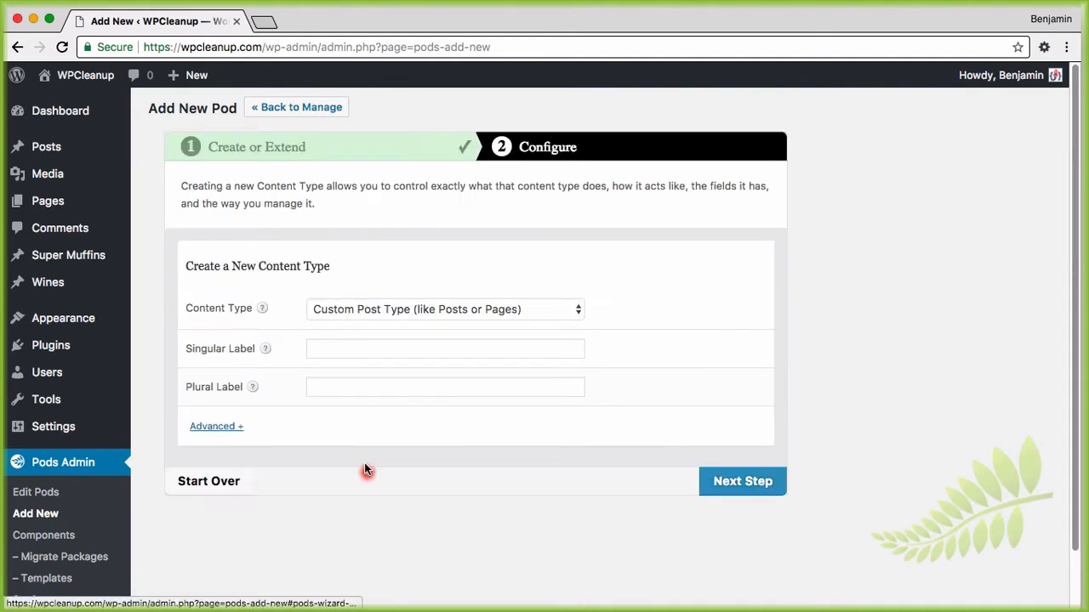
pyautogui.click(355, 346)
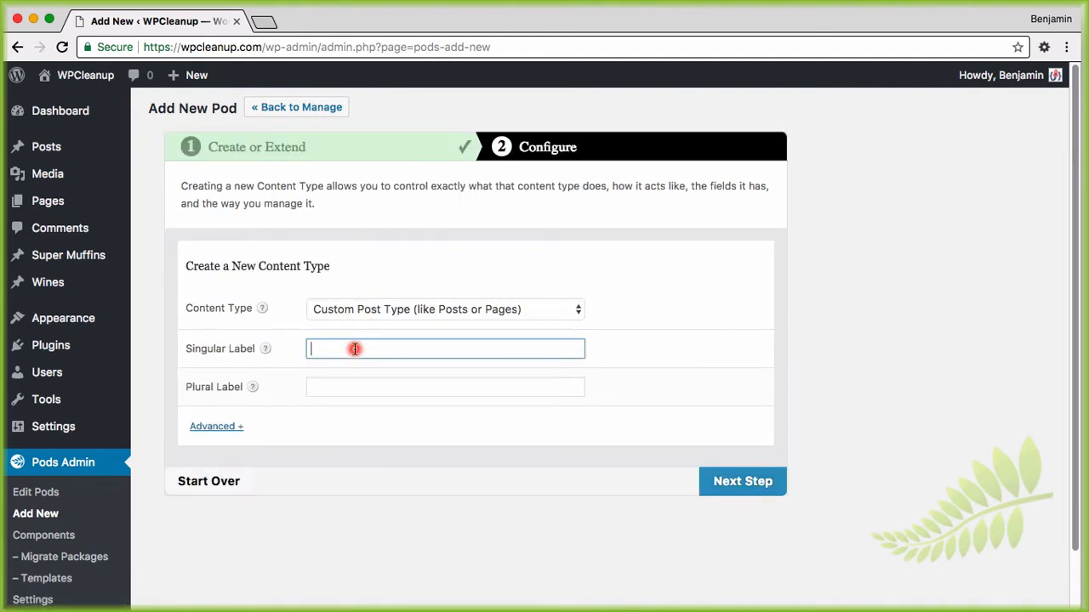
pyautogui.write('Grape')
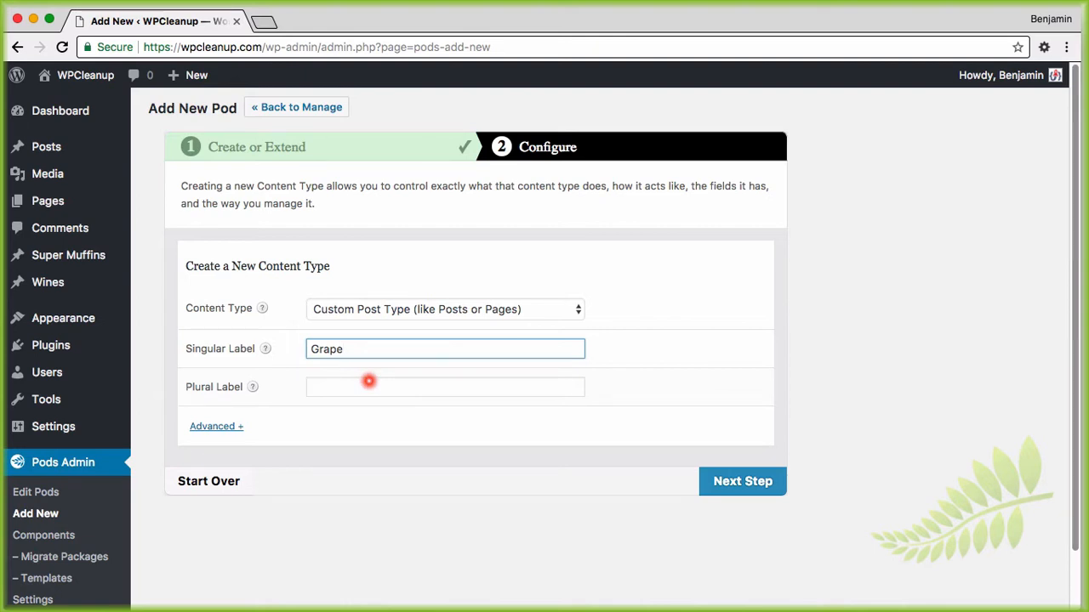
pyautogui.click(342, 386)
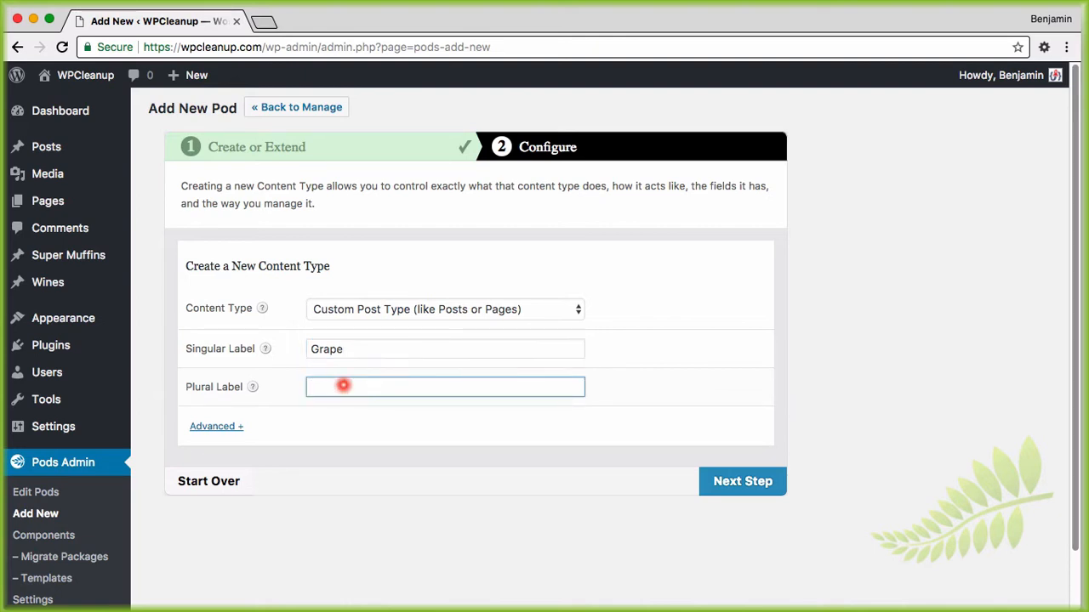
pyautogui.write('Grapes')
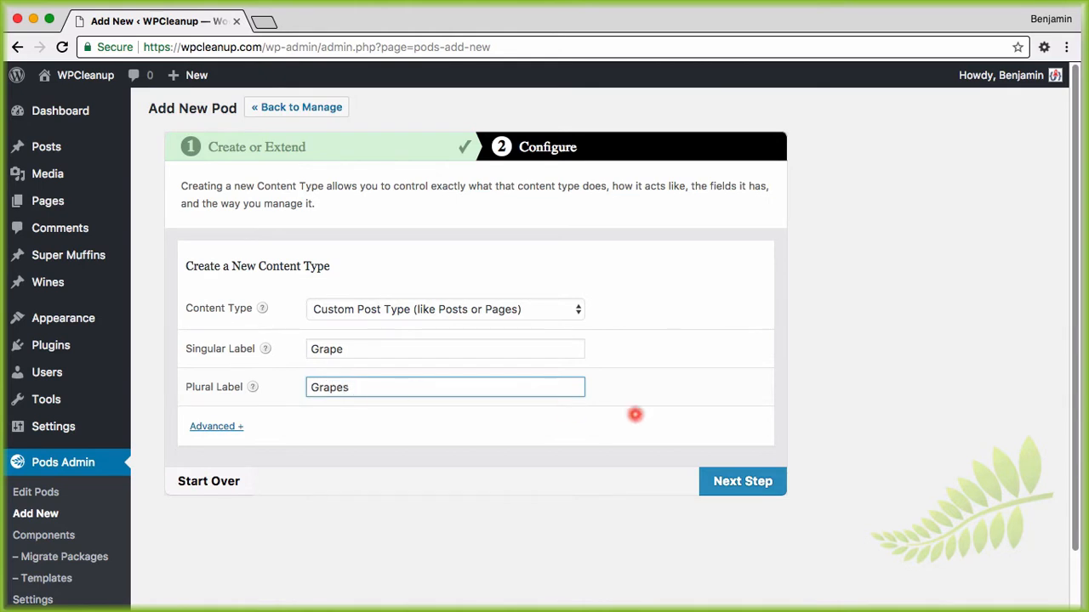
pyautogui.click(724, 482)
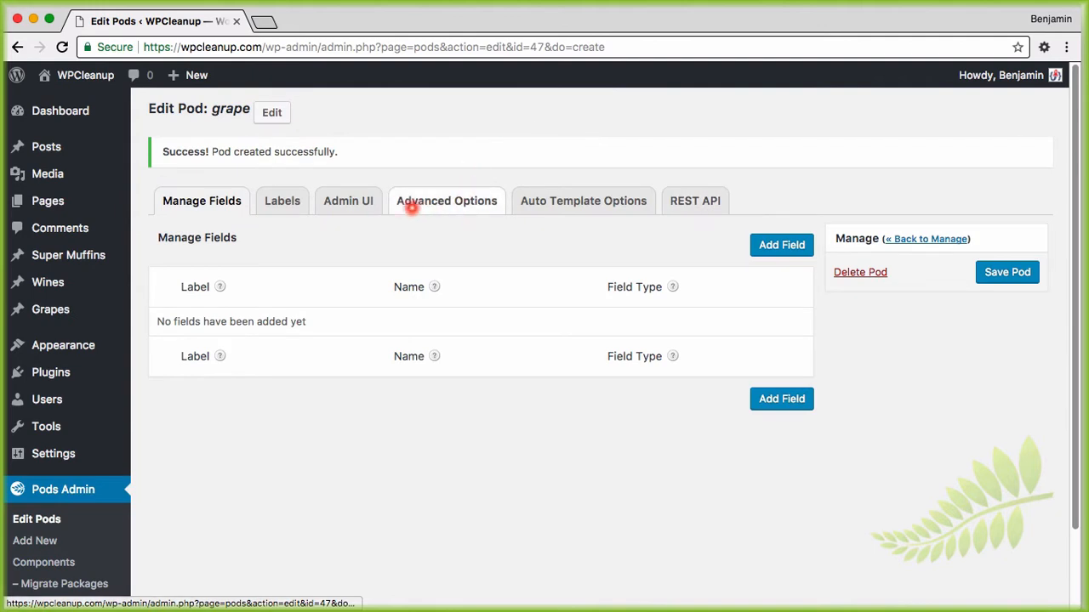
# Set the grape pod's Parent Menu ID to edit.php?post_type=wine, save the pod, and check the Wines submenu for the grapes entry
pyautogui.click(362, 201)
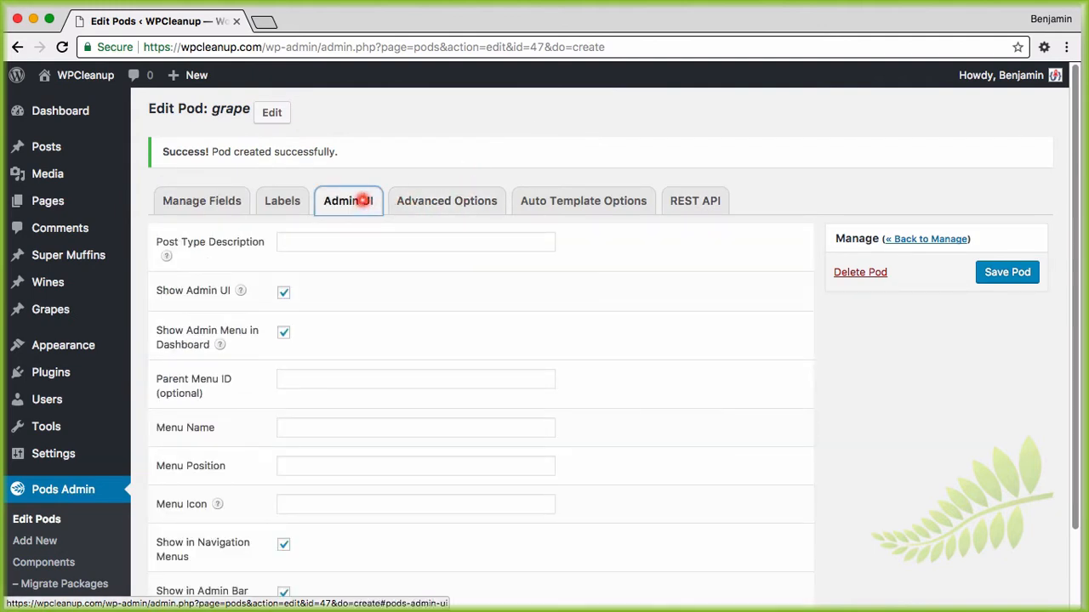
pyautogui.scroll(-3, 353, 430)
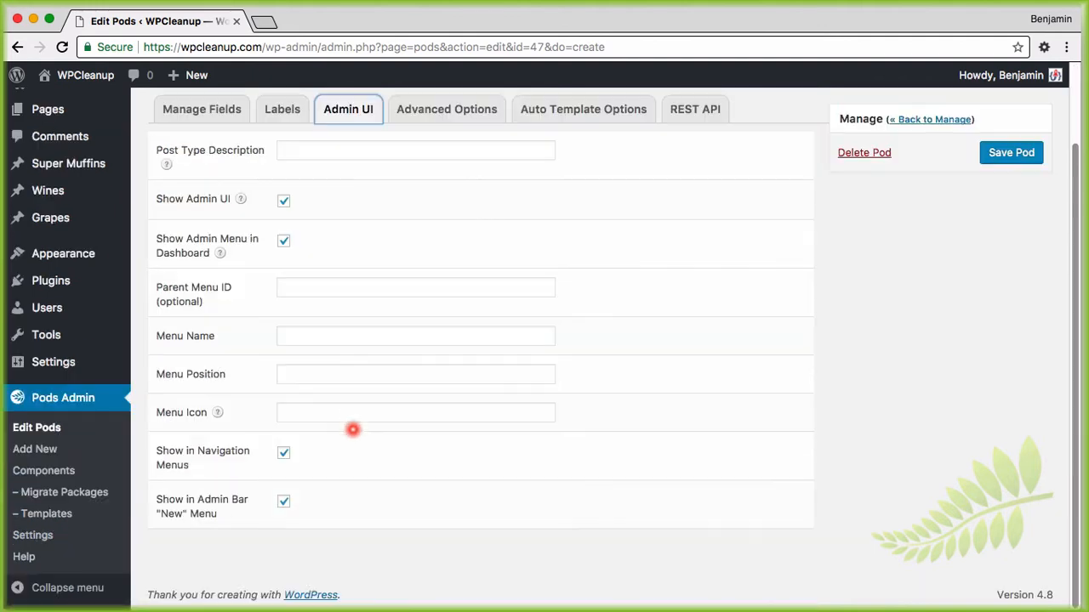
pyautogui.click(315, 285)
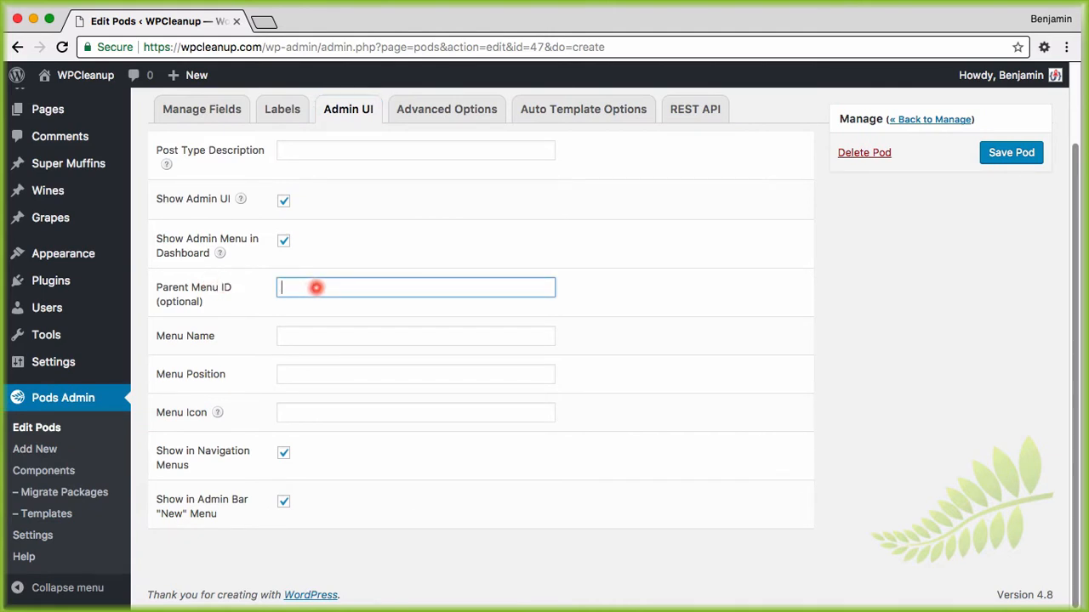
pyautogui.press('super+v')
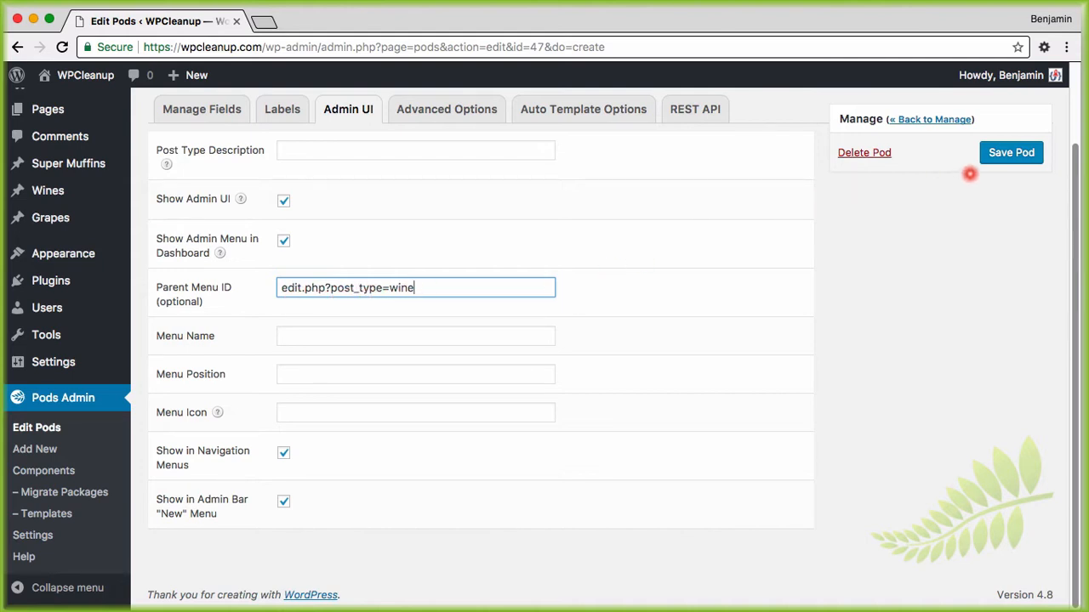
pyautogui.click(1019, 154)
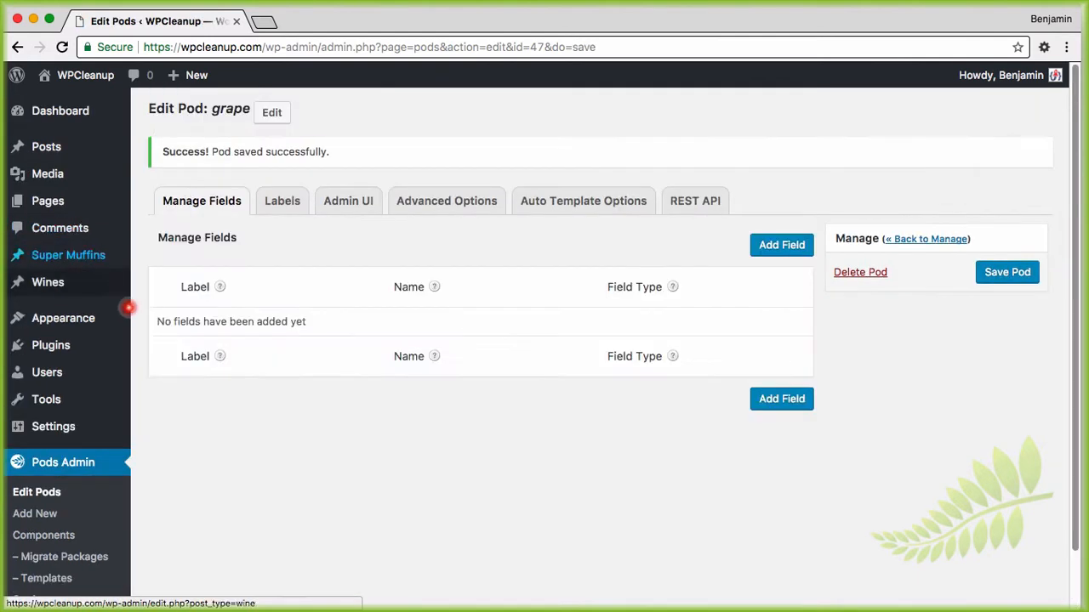
pyautogui.moveTo(85, 292)
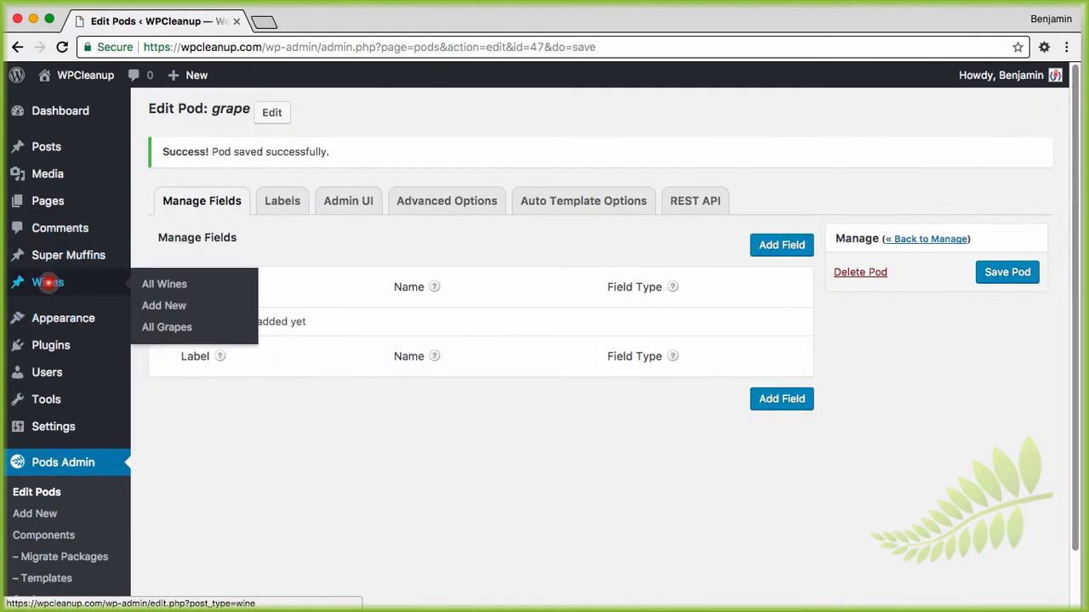
pyautogui.click(175, 327)
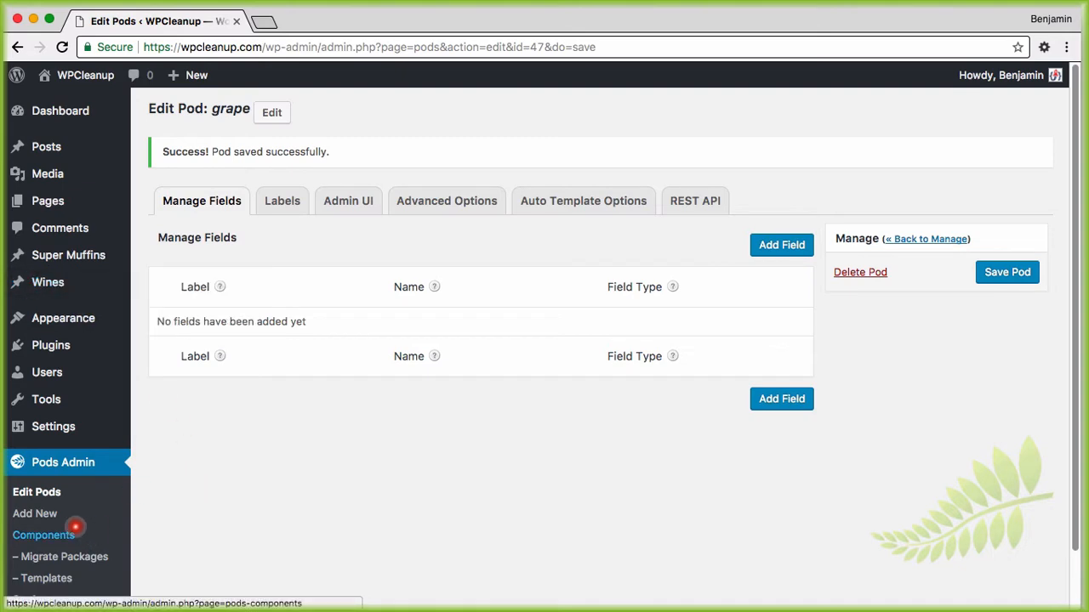
# Create a third custom post type pod with the singular label Region and plural label Regions
pyautogui.click(41, 514)
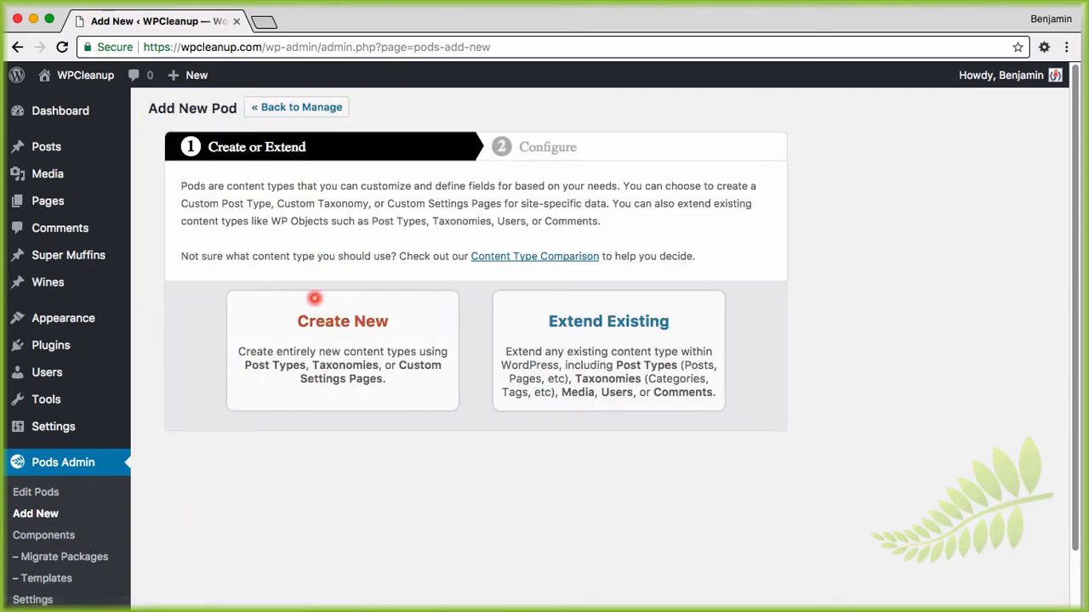
pyautogui.click(339, 326)
pyautogui.click(360, 352)
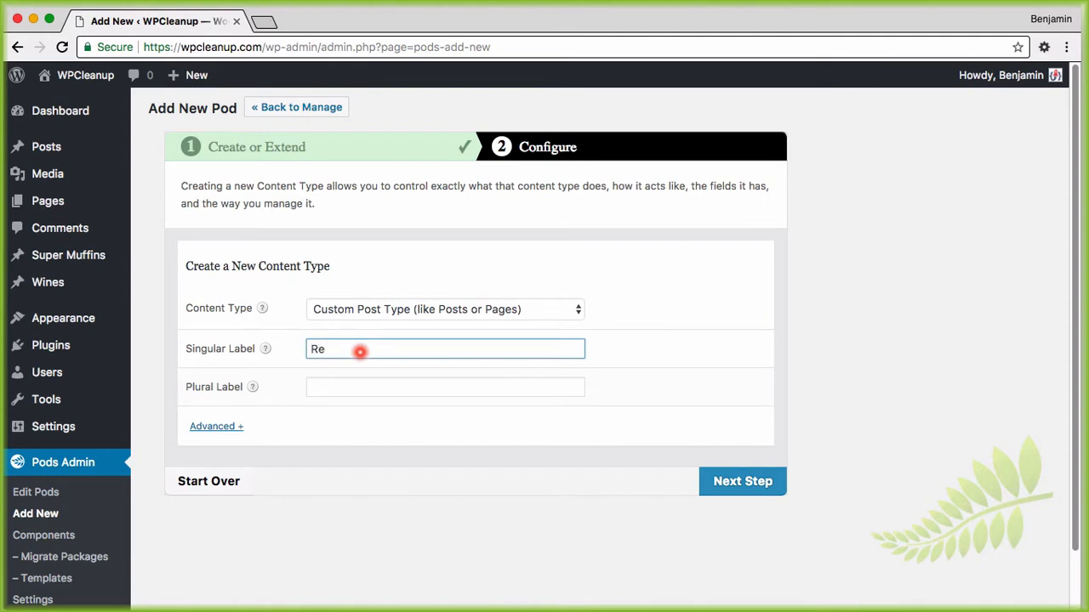
pyautogui.press('Tab')
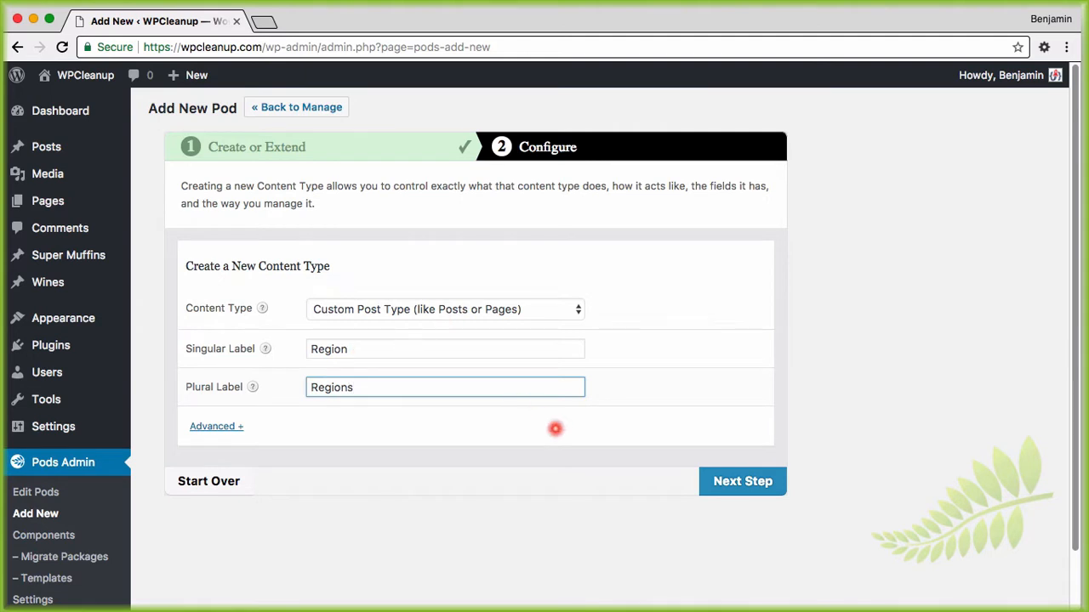
pyautogui.click(729, 480)
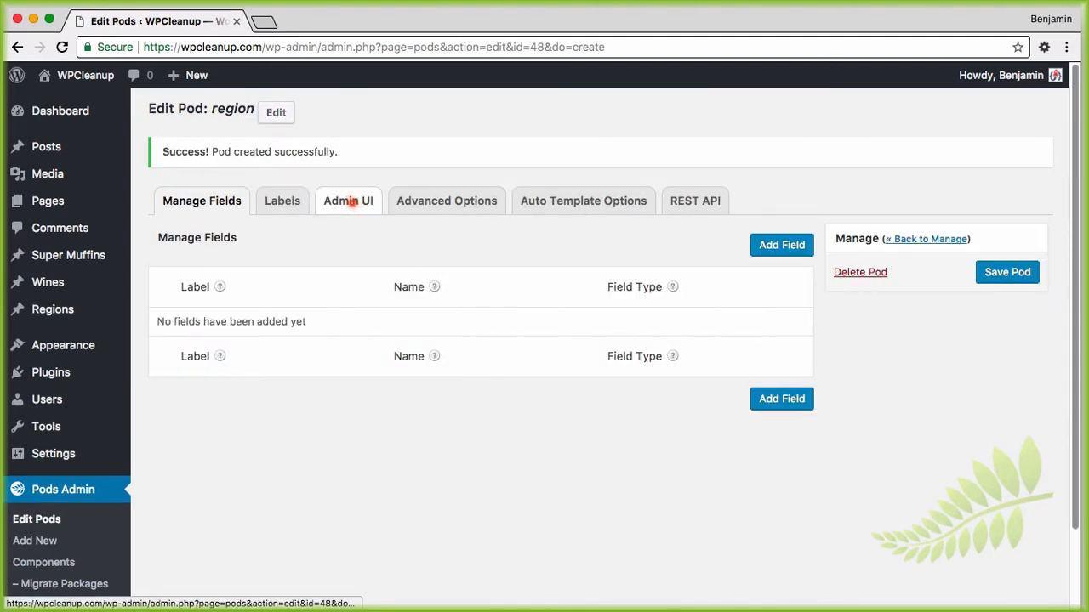
# Set the region pod's Parent Menu ID to edit.php?post_type=wine and save the pod
pyautogui.click(351, 201)
pyautogui.click(302, 383)
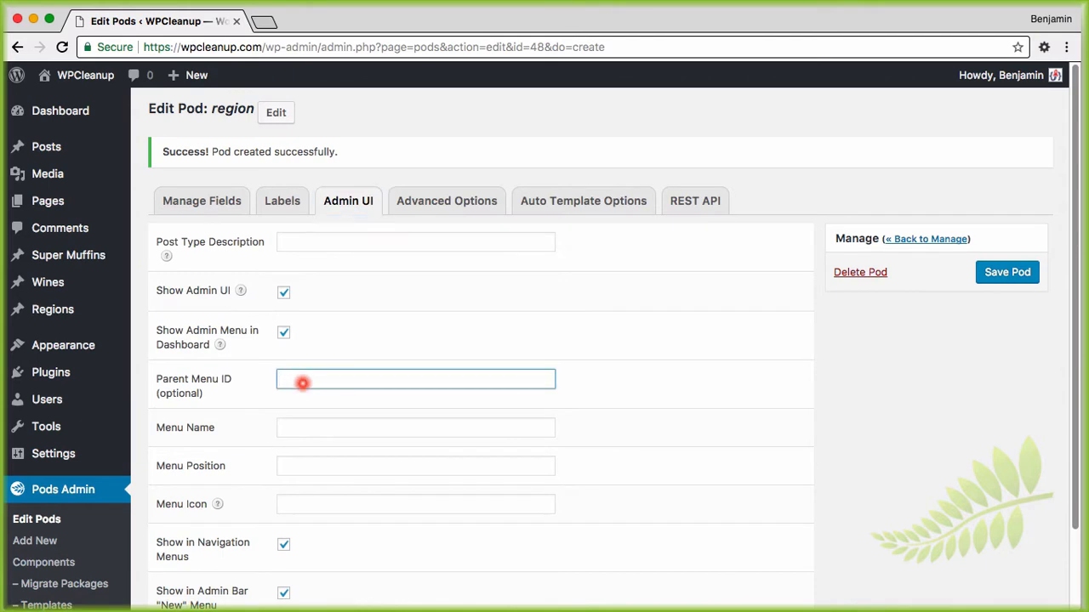
pyautogui.press('super+v')
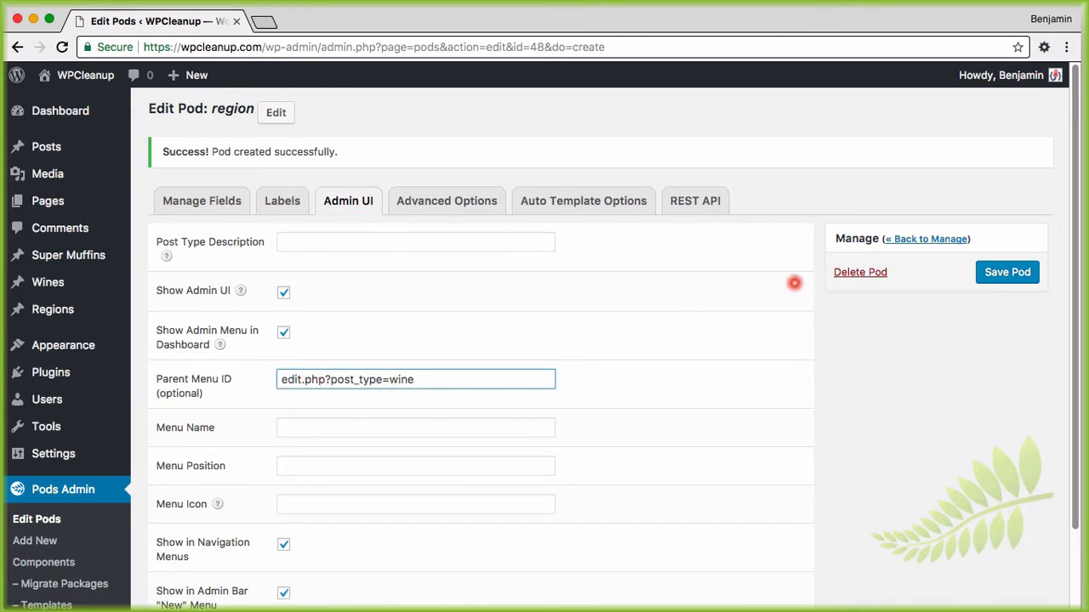
pyautogui.click(1005, 272)
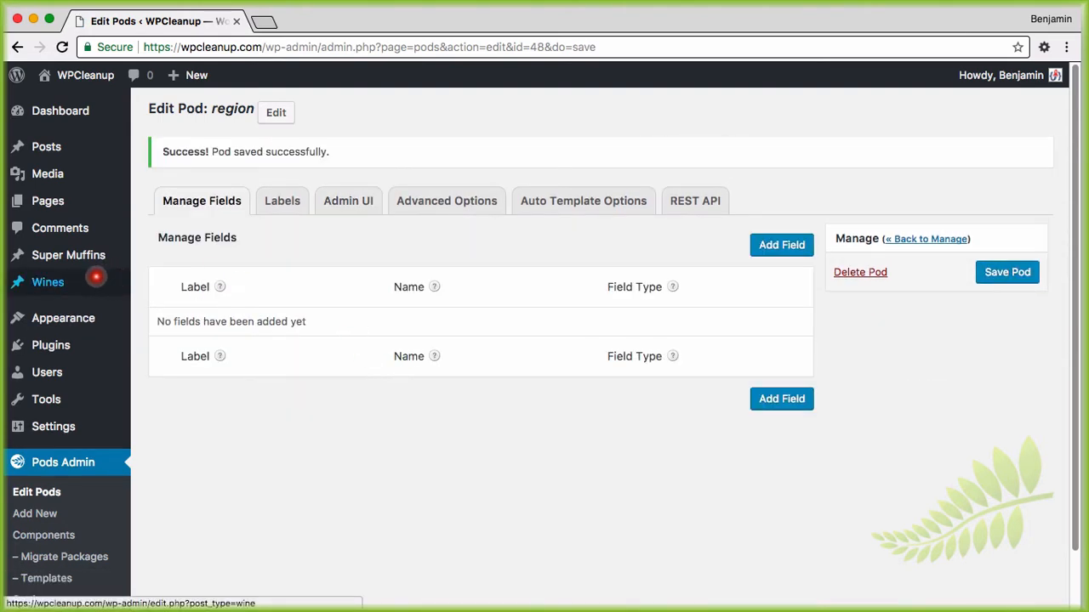
pyautogui.moveTo(102, 280)
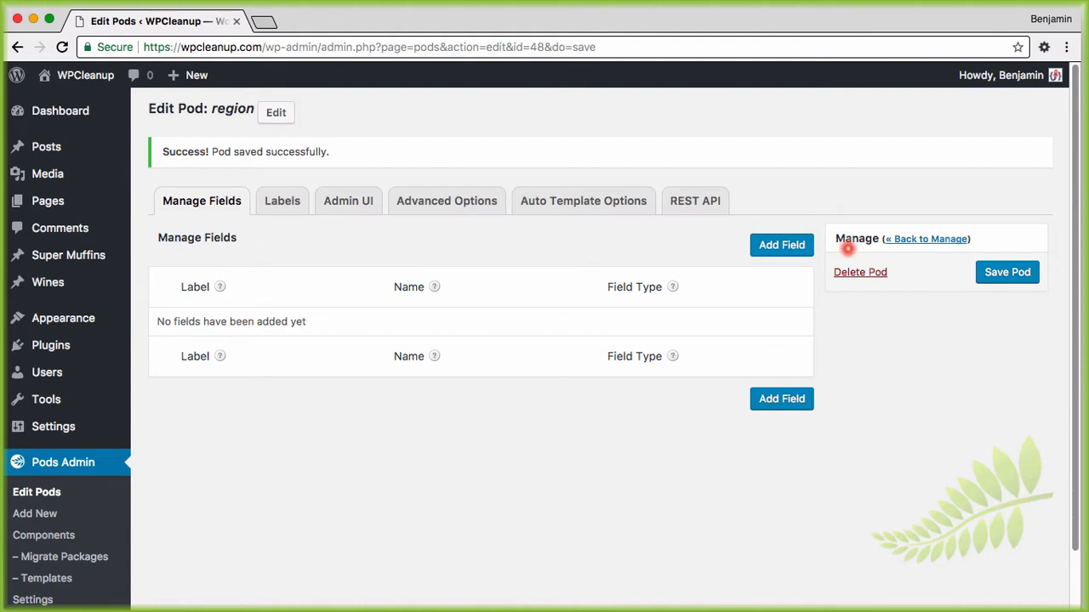
pyautogui.click(781, 245)
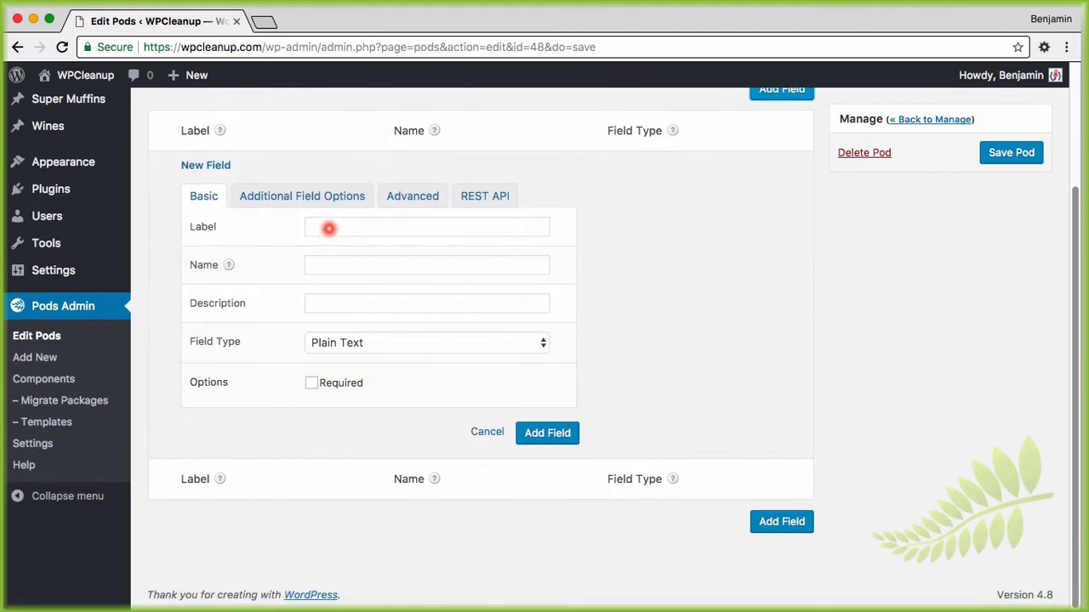
pyautogui.click(408, 234)
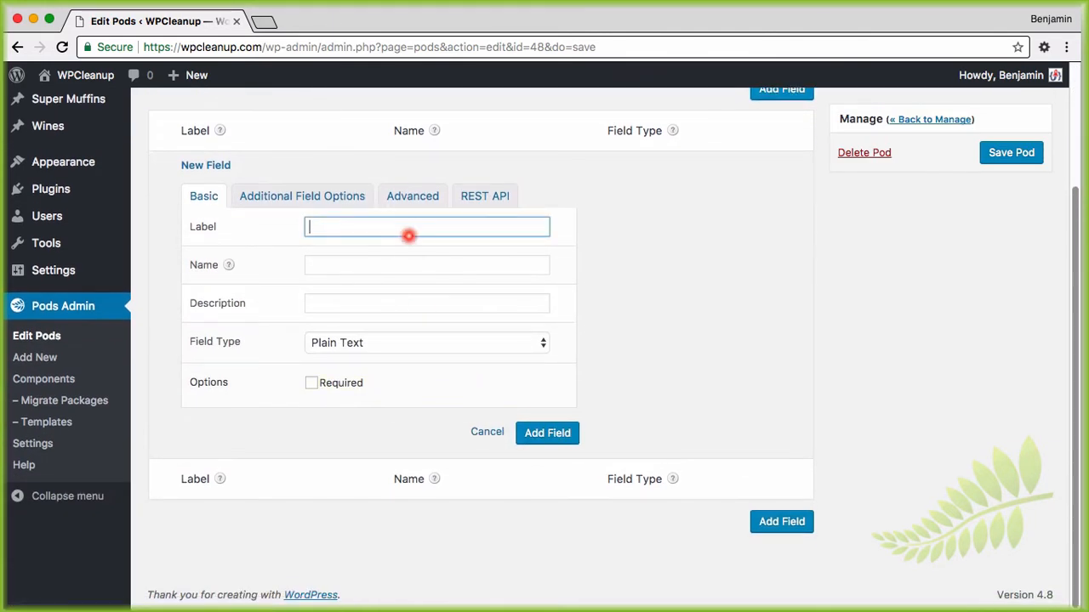
pyautogui.click(487, 433)
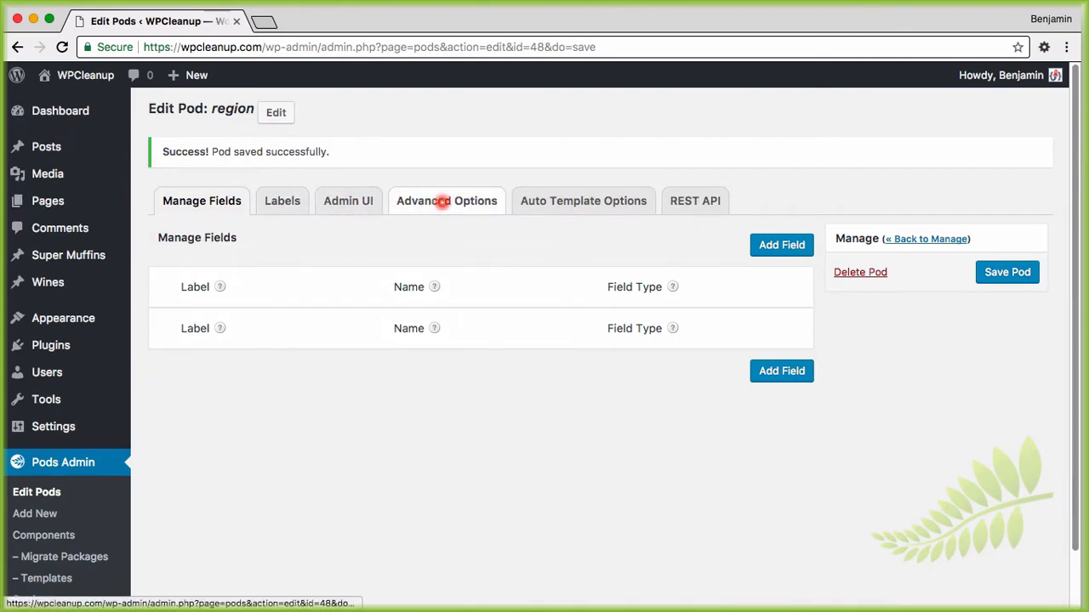
# Enable Featured Image support in the region pod's advanced options and save the pod
pyautogui.click(439, 202)
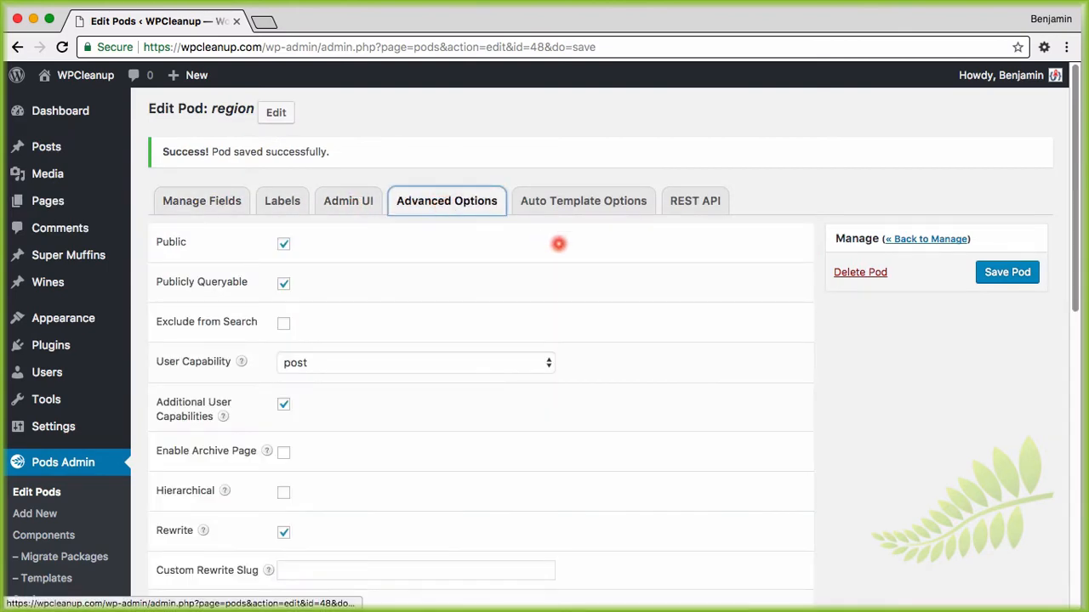
pyautogui.scroll(-10, 688, 263)
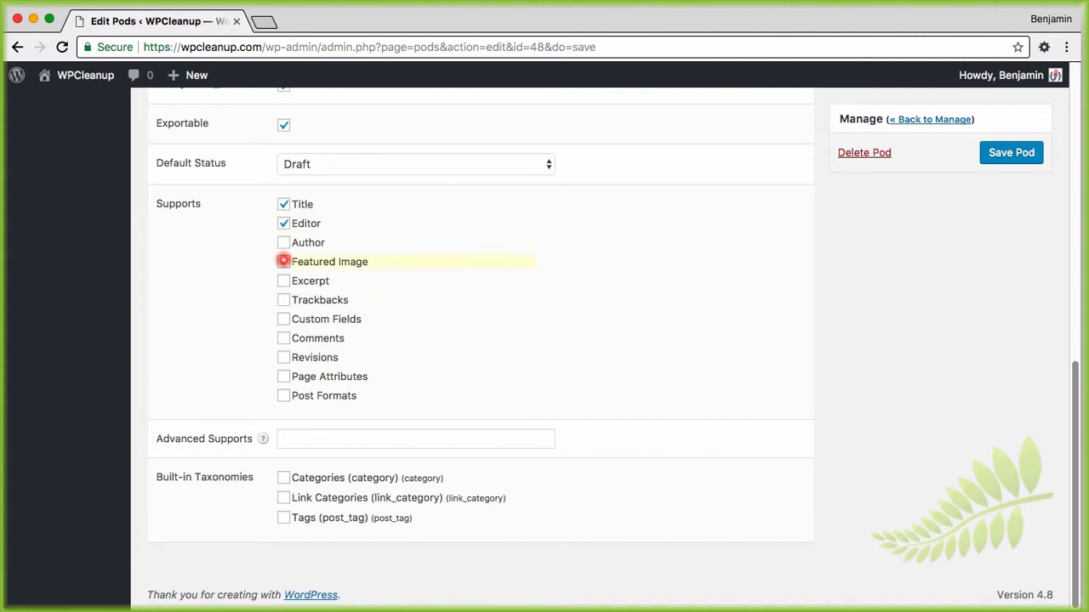
pyautogui.click(284, 261)
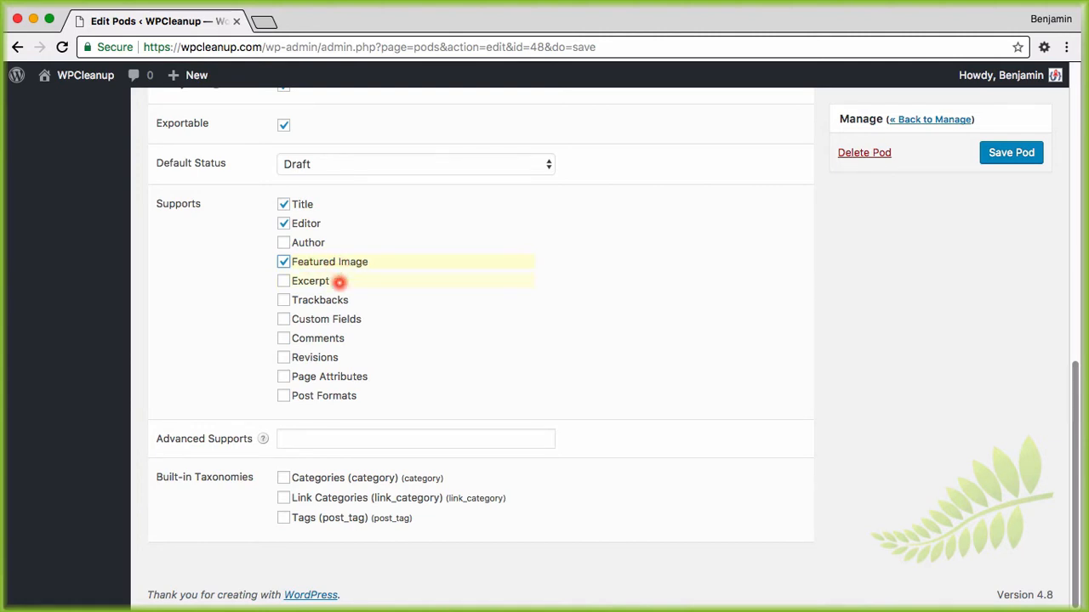
pyautogui.scroll(10, 340, 281)
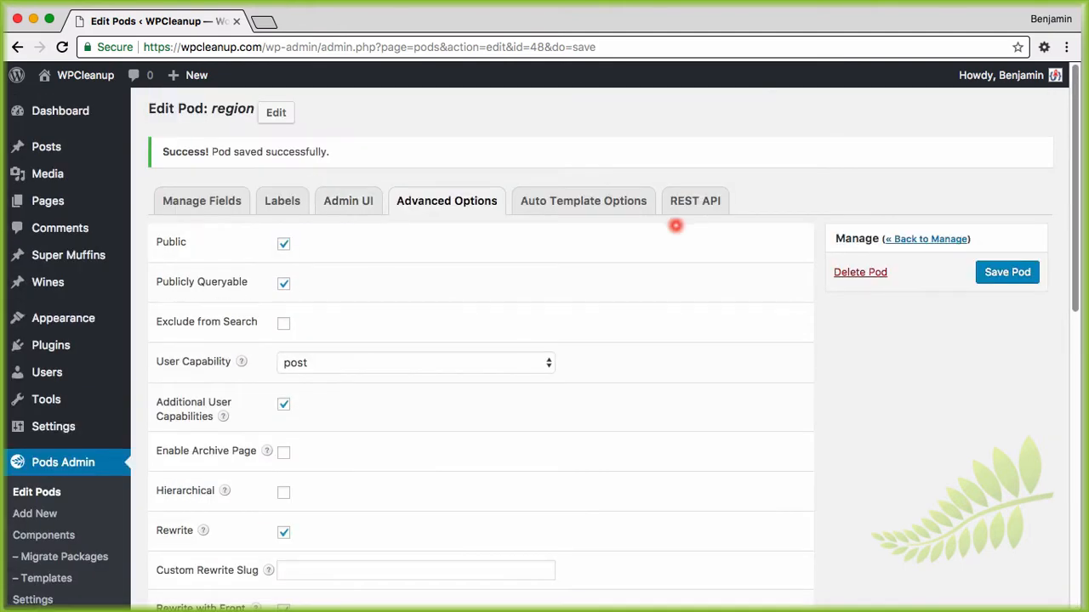
pyautogui.scroll(-10, 369, 282)
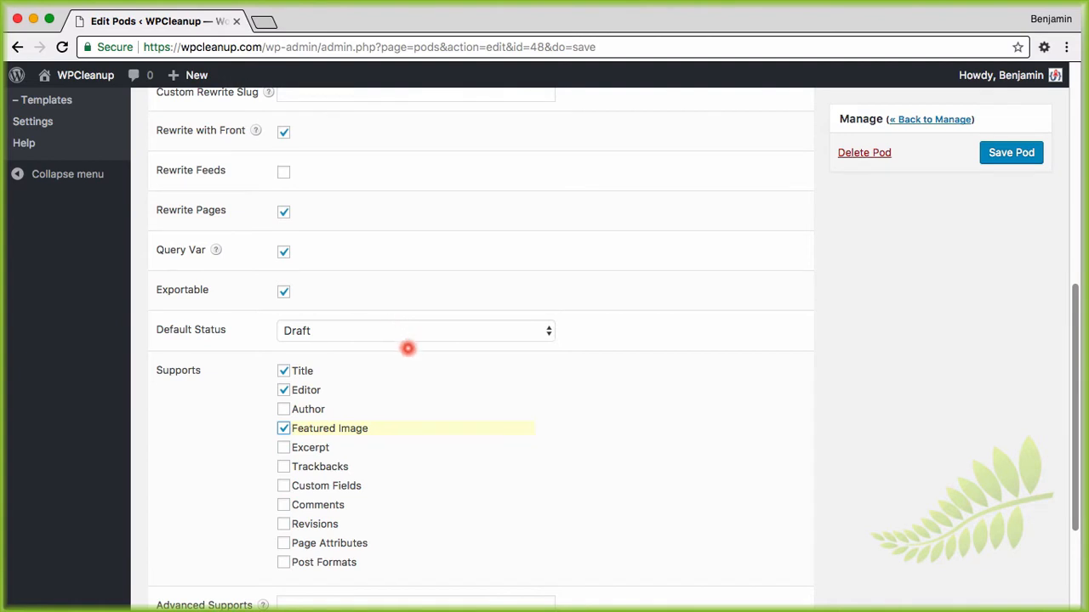
pyautogui.scroll(-4, 417, 361)
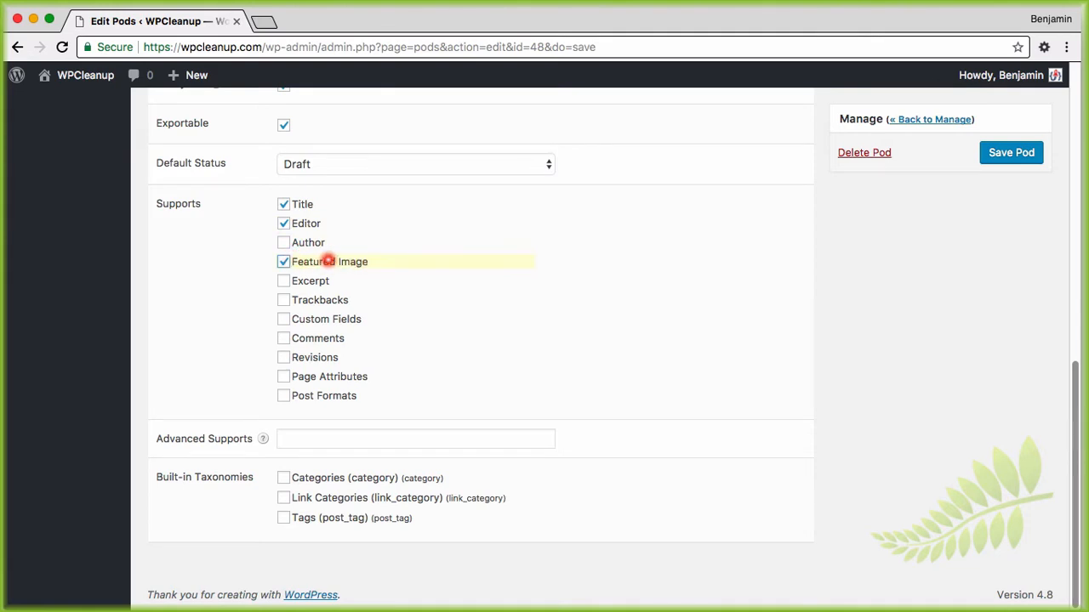
pyautogui.click(991, 154)
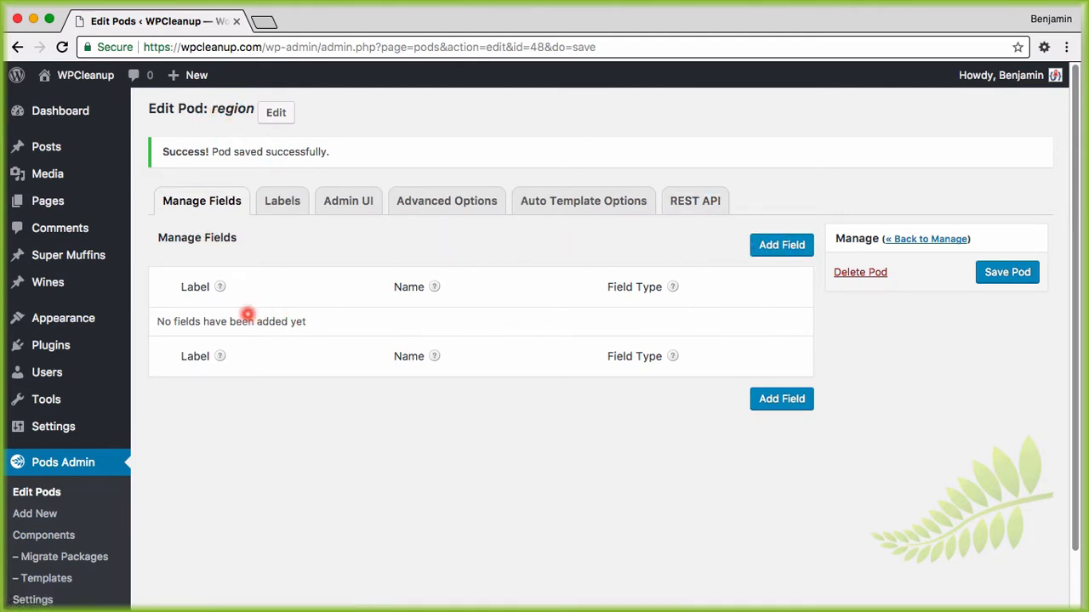
# Open the Regions list in a new browser tab and start a new region to check its editing form for the featured image box
pyautogui.moveTo(90, 282)
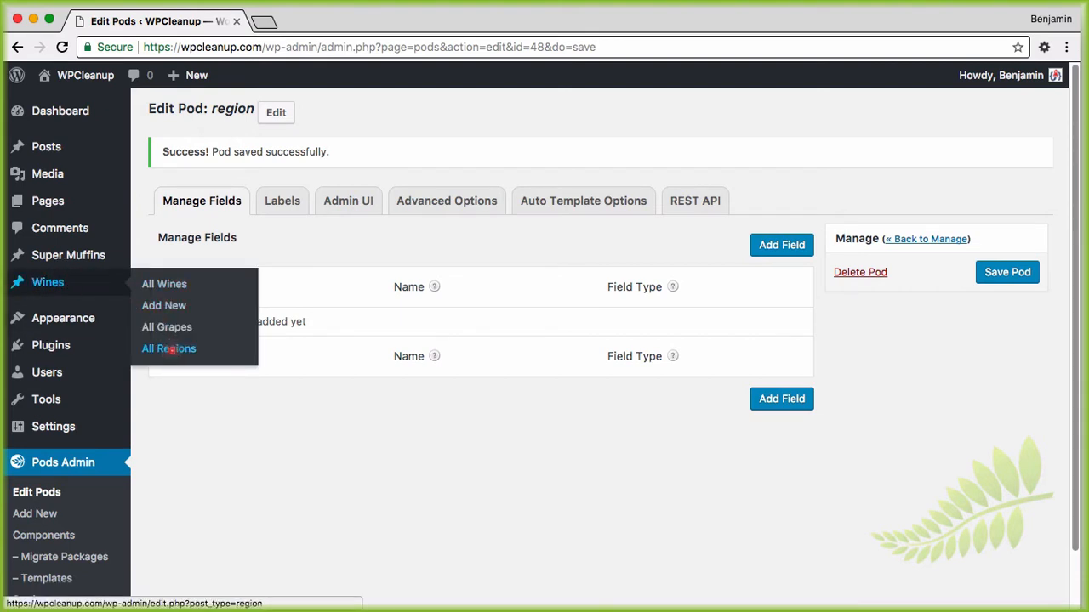
pyautogui.keyDown('super'); pyautogui.click(168, 348); pyautogui.keyUp('super')
pyautogui.click(285, 19)
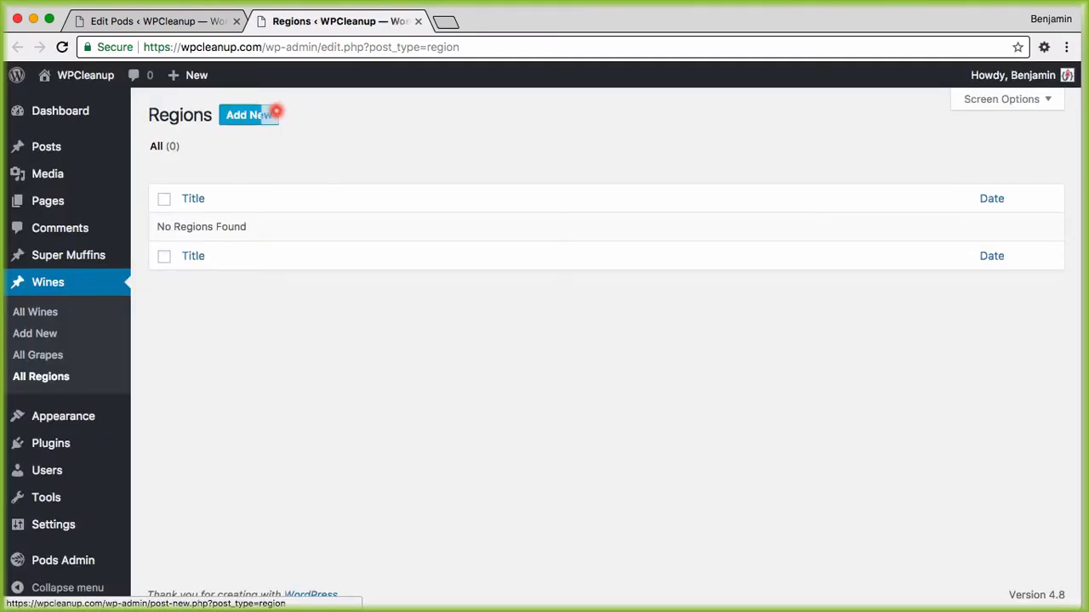
pyautogui.click(255, 114)
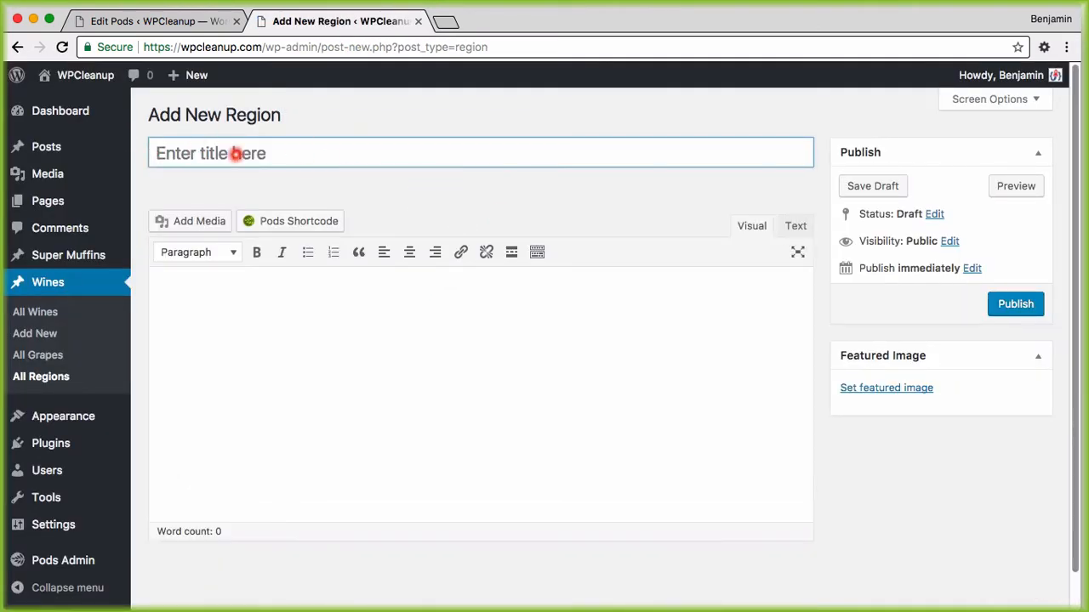
pyautogui.scroll(-2, 416, 158)
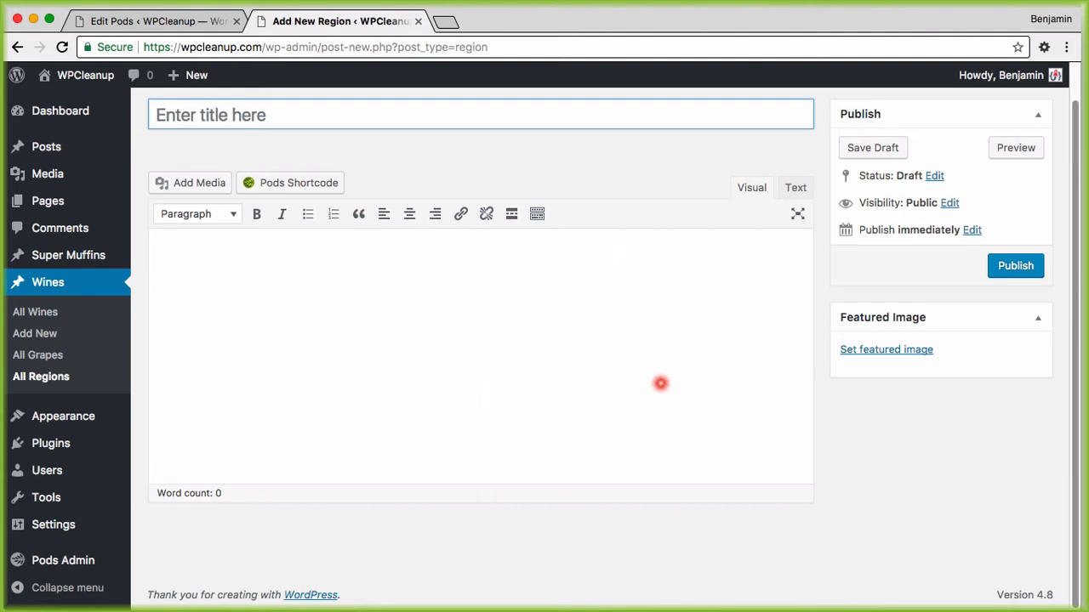
pyautogui.scroll(2, 930, 336)
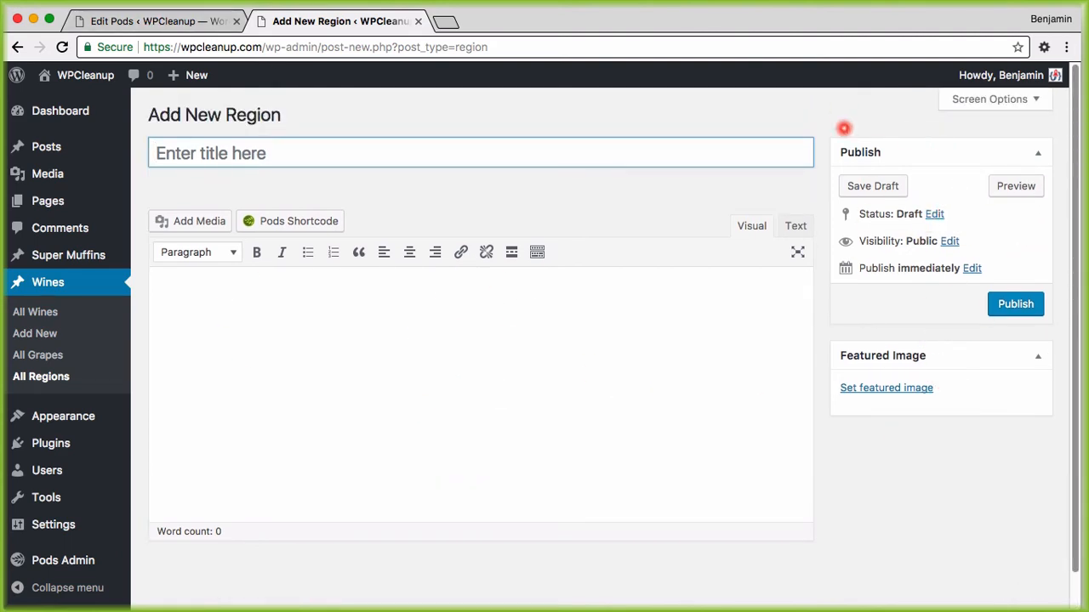
# Return to the region pod's settings and add a Plain Text field labelled Custom Field
pyautogui.click(156, 20)
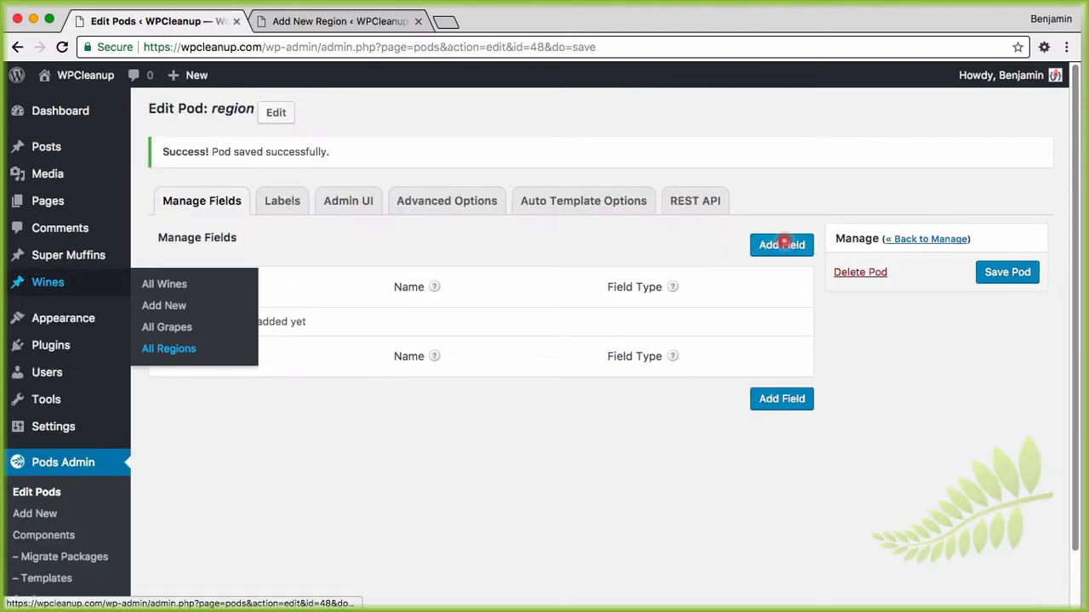
pyautogui.click(782, 245)
pyautogui.click(379, 230)
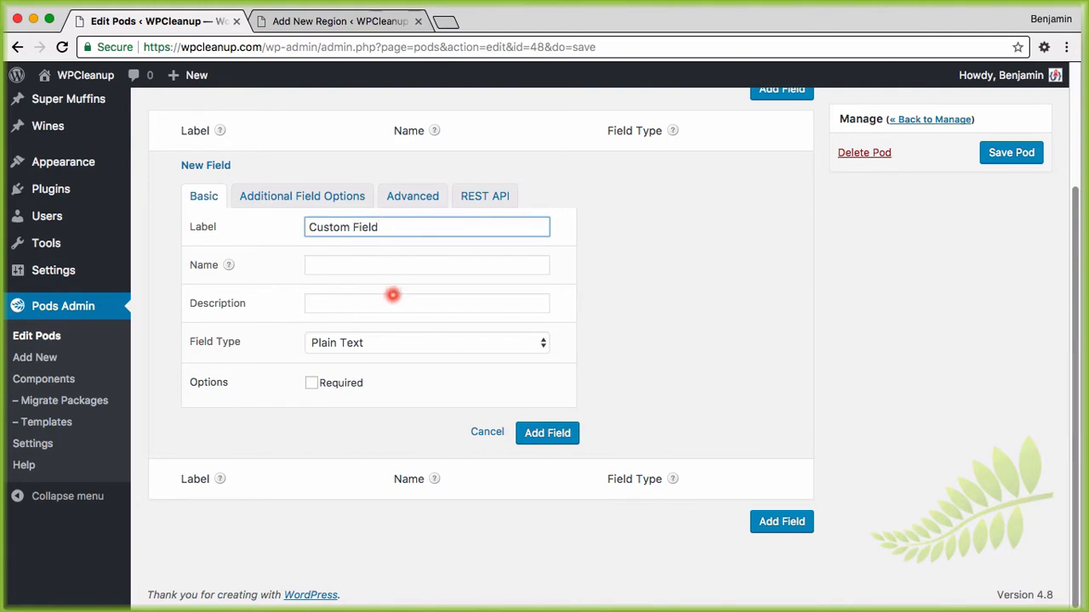
pyautogui.click(549, 433)
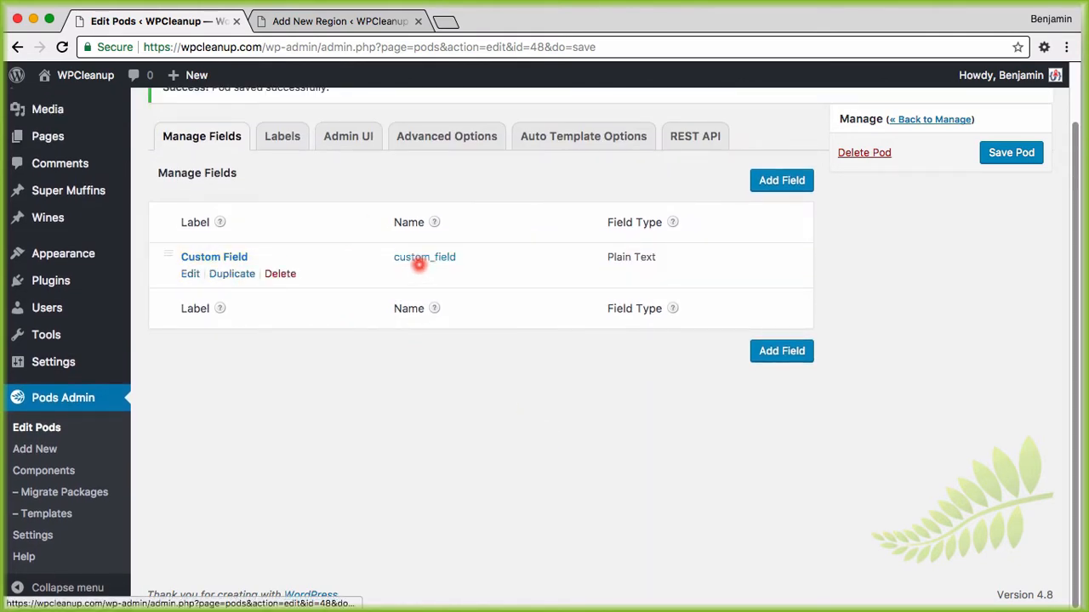
# Start a second field on the region pod with the field type Relationship, related to Countries
pyautogui.click(770, 180)
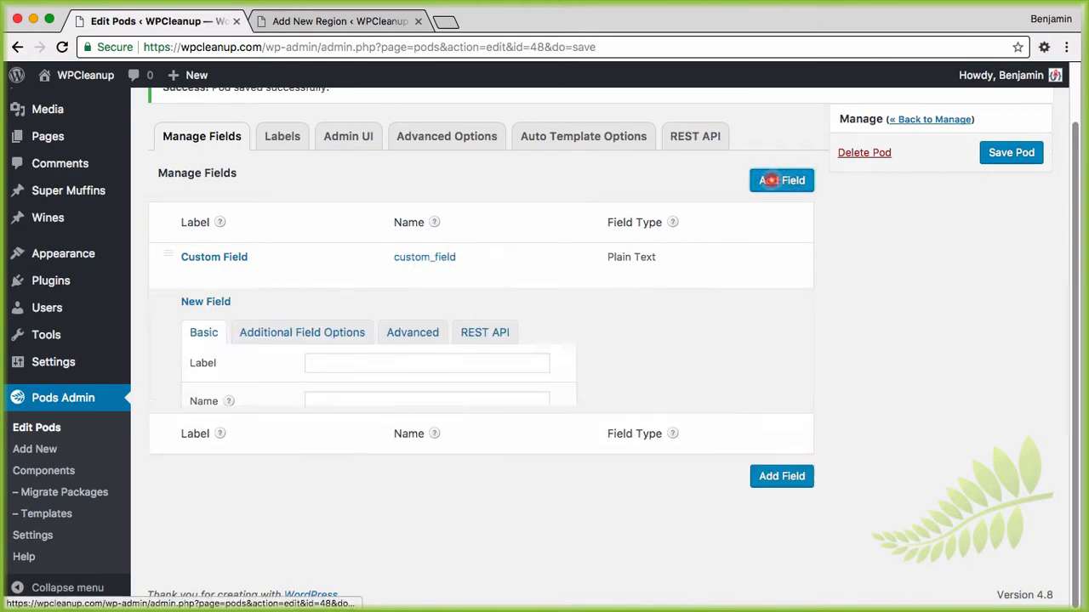
pyautogui.scroll(-3, 595, 255)
pyautogui.click(403, 345)
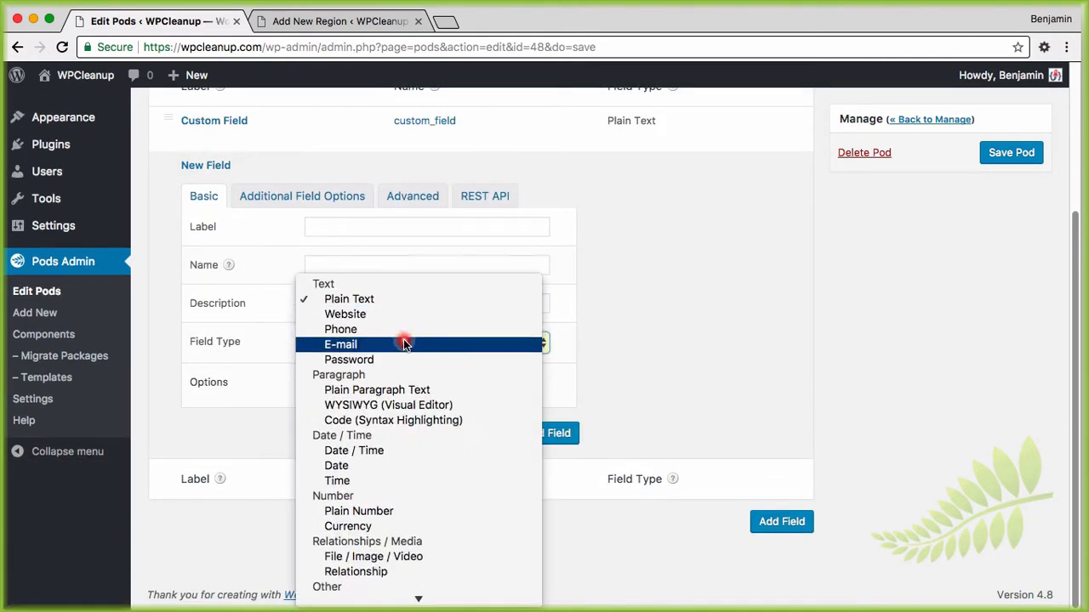
pyautogui.scroll(-1, 404, 344)
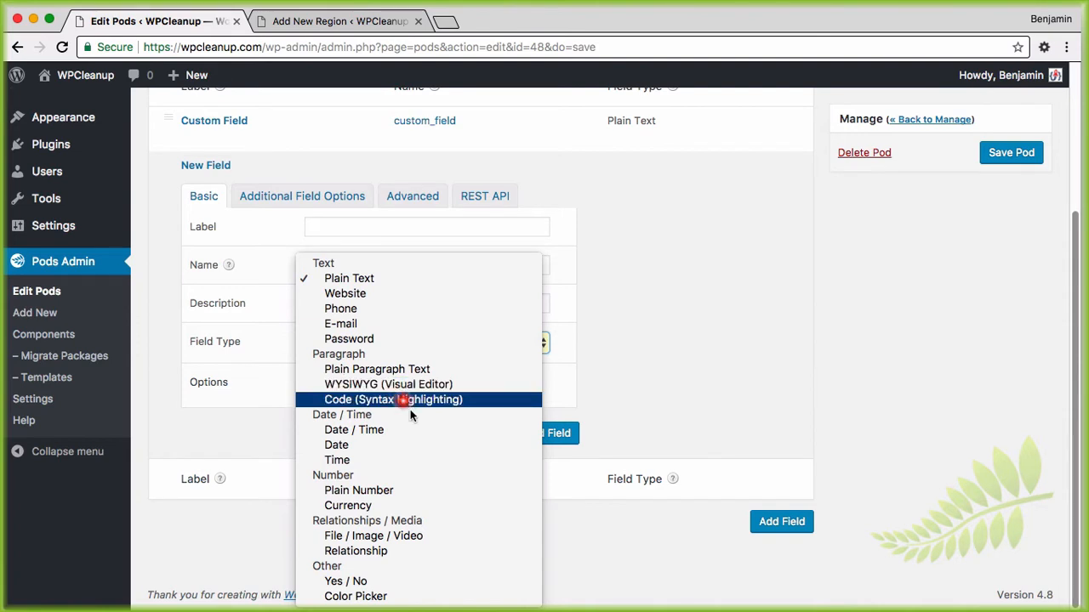
pyautogui.click(420, 557)
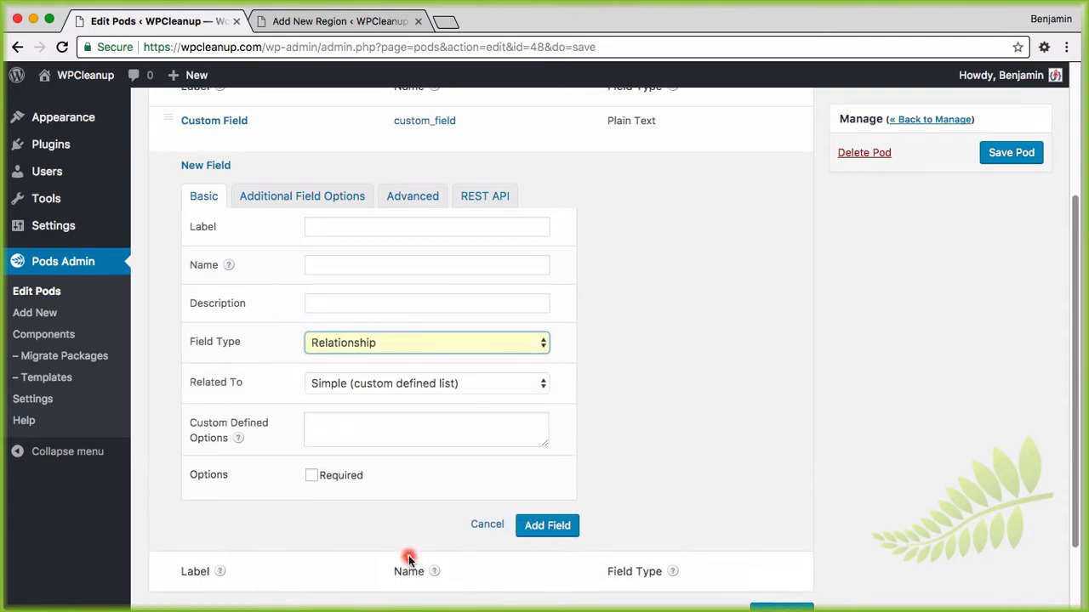
pyautogui.scroll(-2, 709, 458)
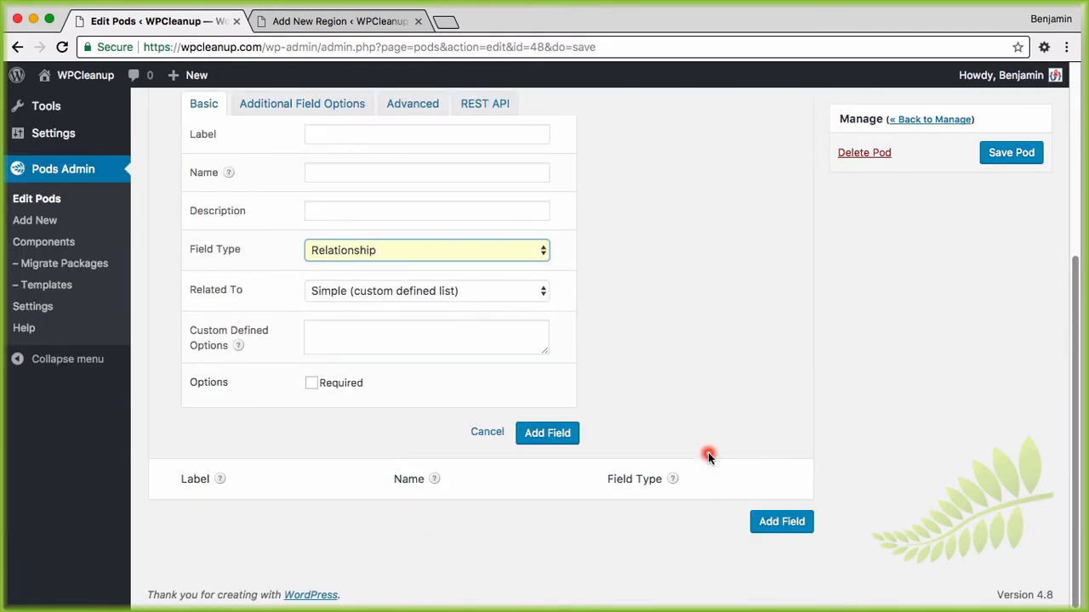
pyautogui.click(413, 293)
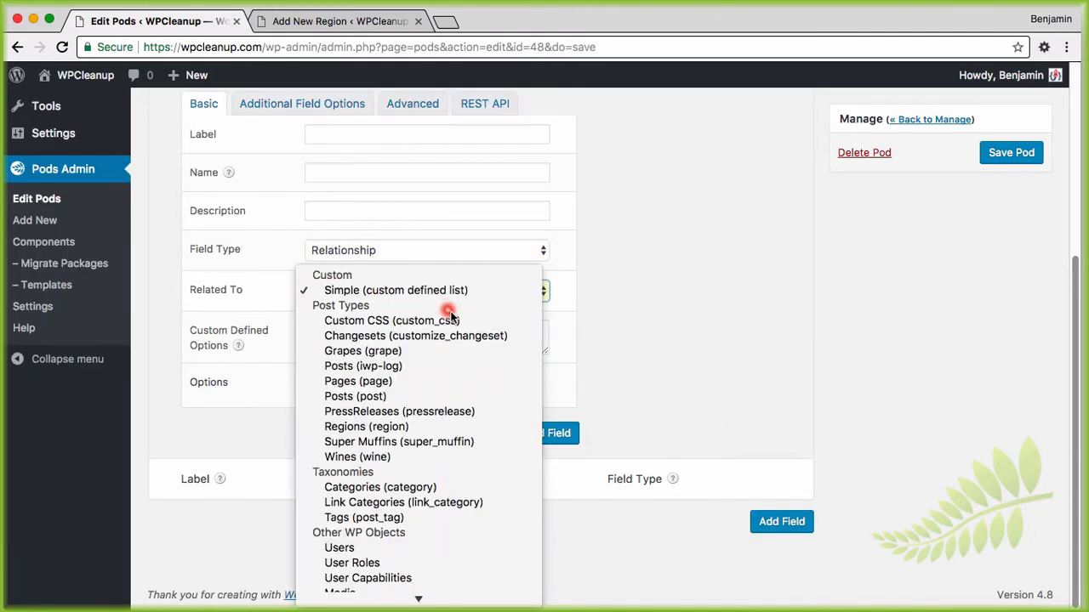
pyautogui.scroll(-3, 438, 298)
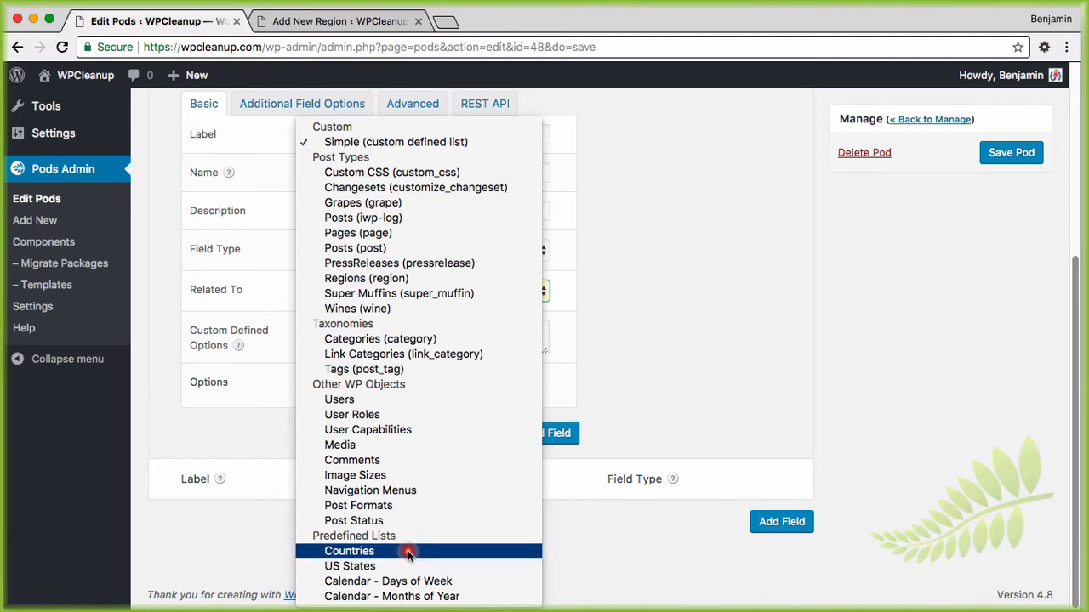
pyautogui.press('Escape')
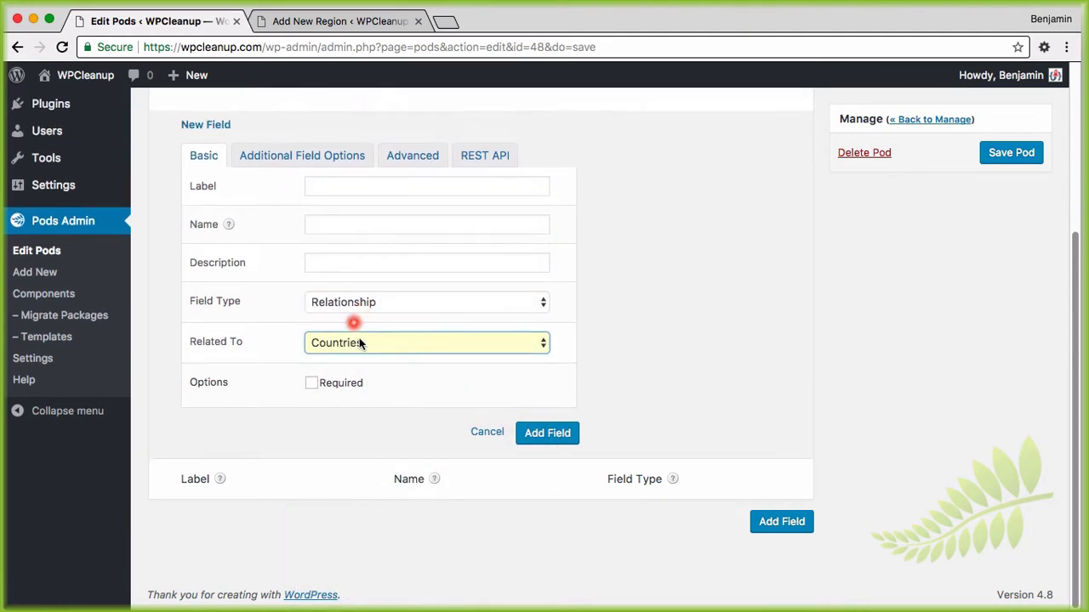
# Label the new relationship field Country Location, with the name country_location
pyautogui.click(335, 183)
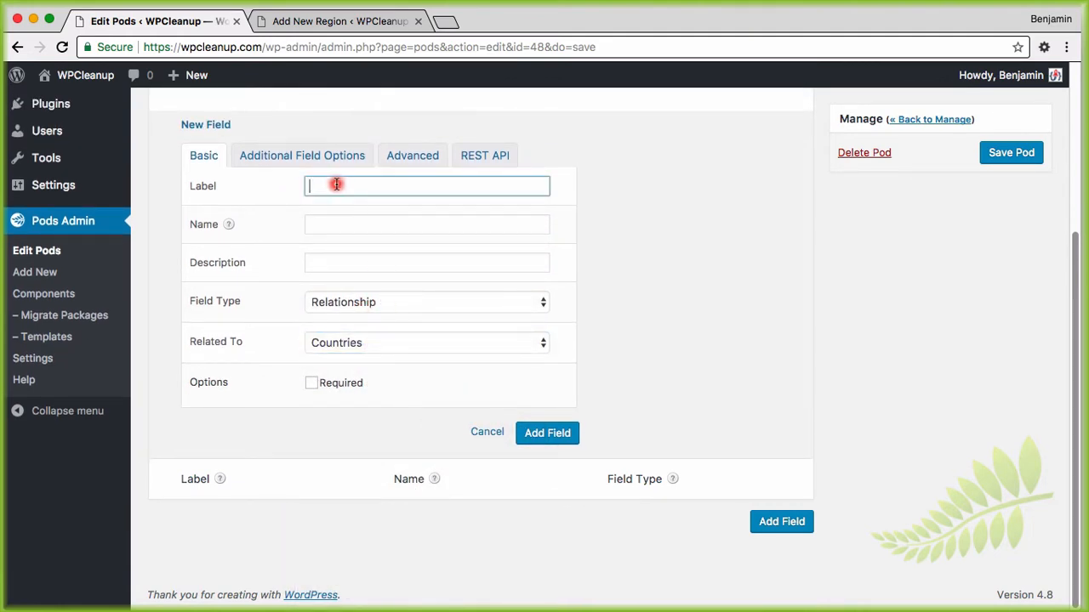
pyautogui.write('Country Location')
pyautogui.press('Tab')
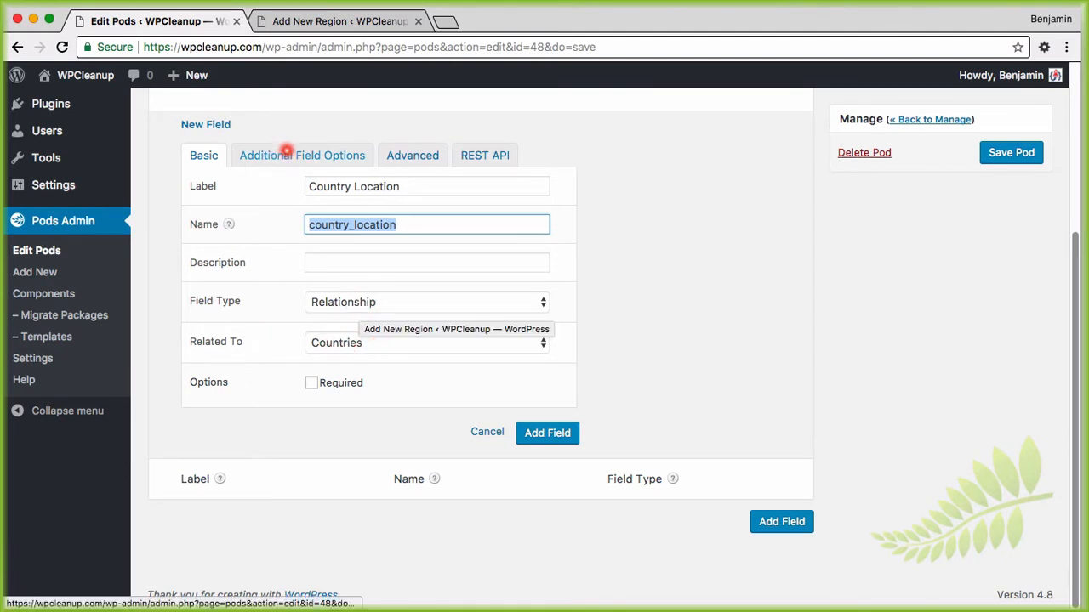
# Set the Country Location field's selection type to Multiple Select and add the field to the region pod
pyautogui.click(288, 153)
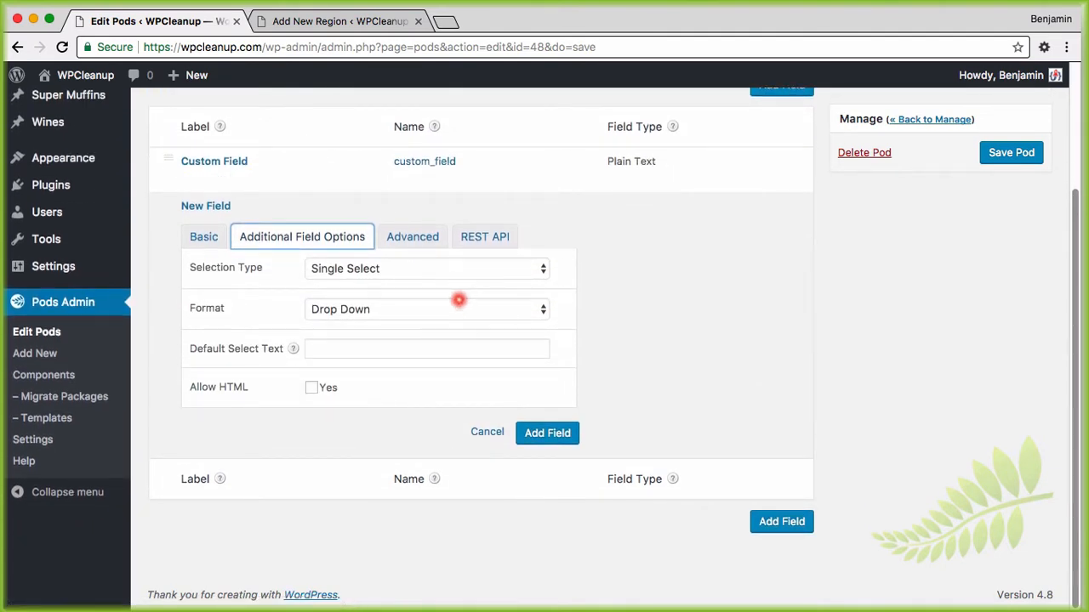
pyautogui.click(385, 309)
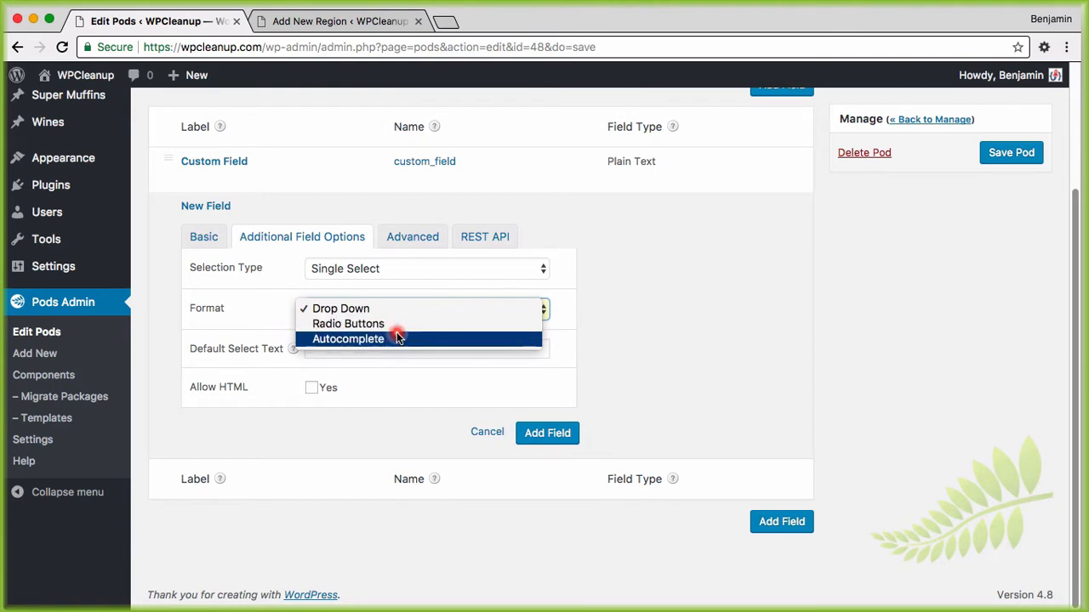
pyautogui.click(392, 338)
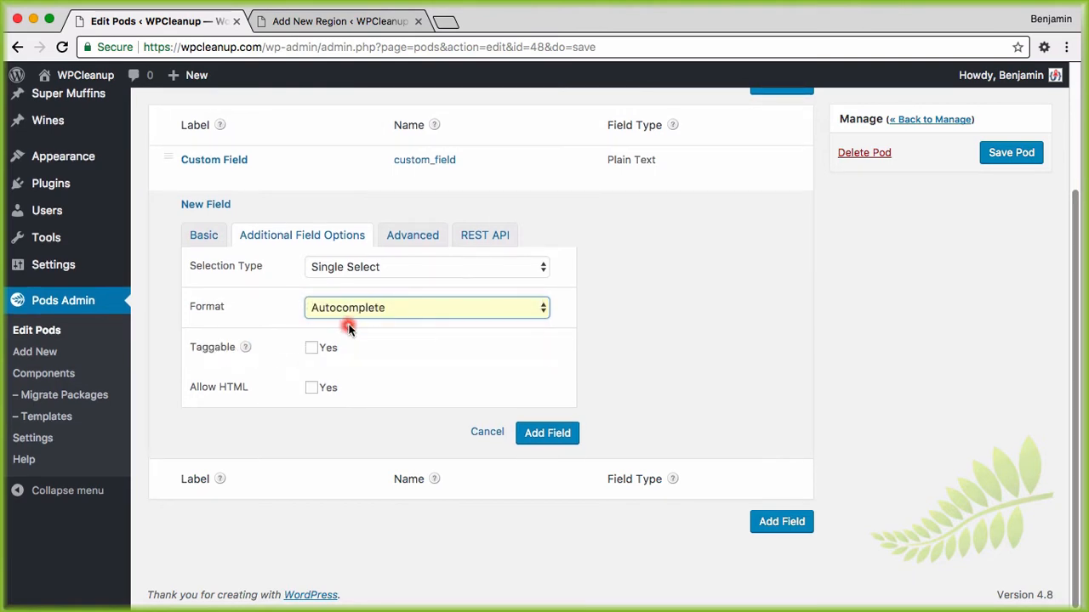
pyautogui.click(396, 267)
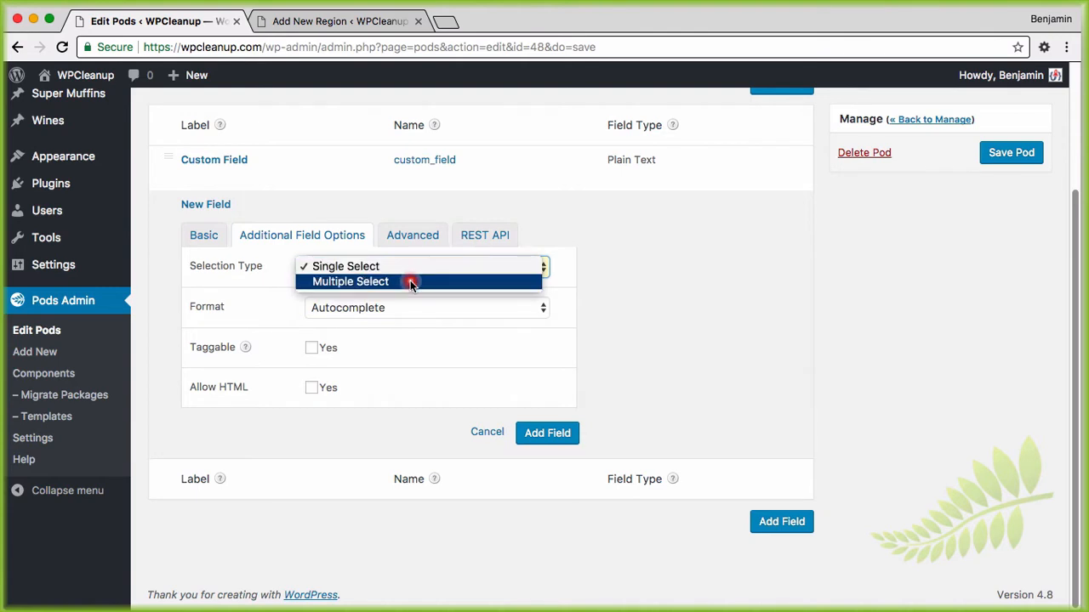
pyautogui.click(408, 281)
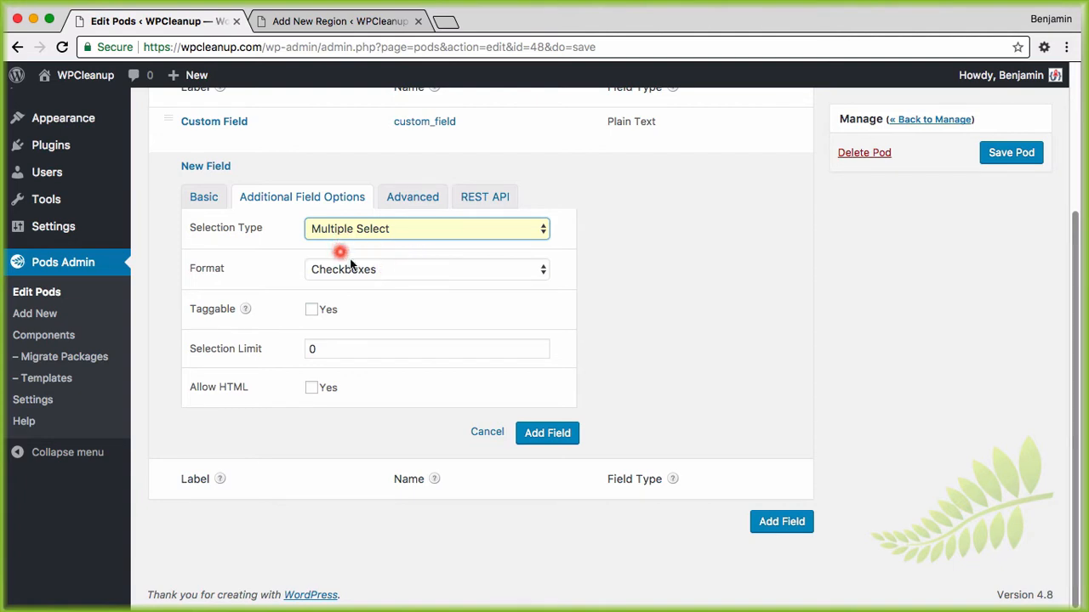
pyautogui.click(546, 440)
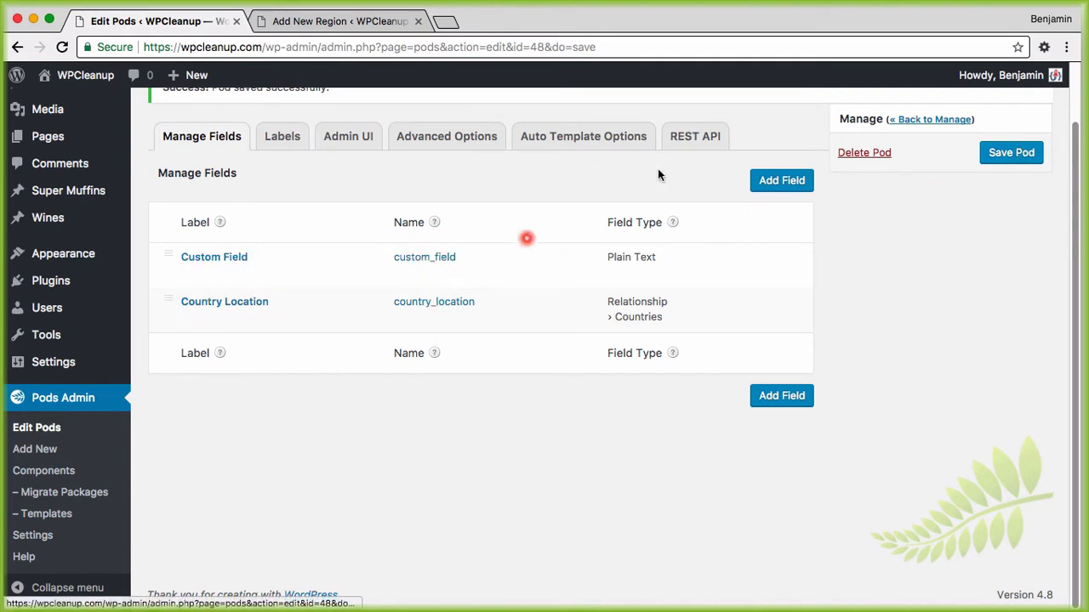
# Save the region pod and reload the Add New Region form to check its custom fields
pyautogui.click(1021, 151)
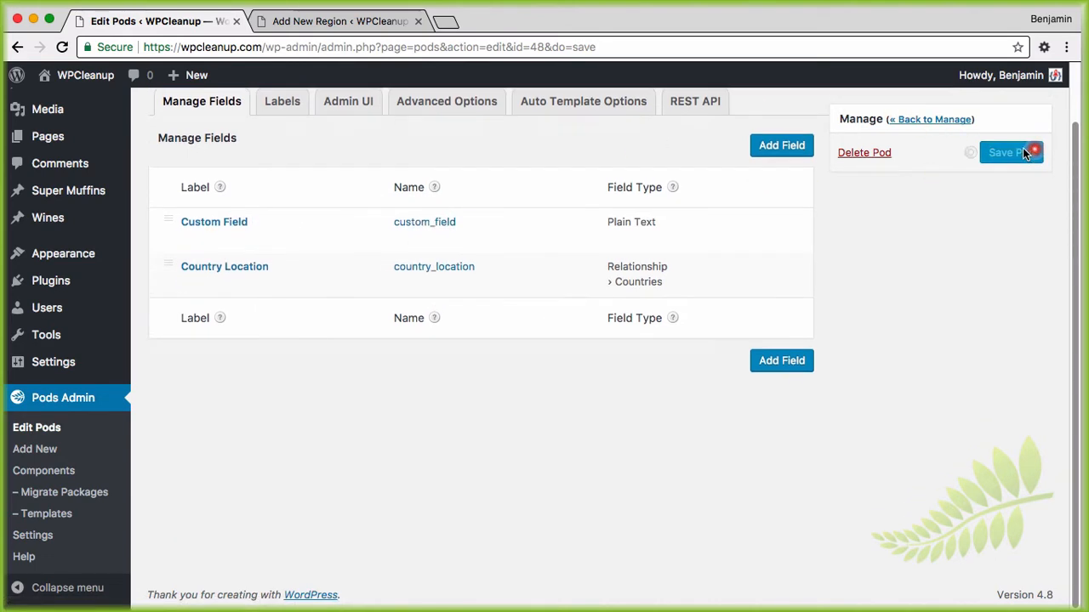
pyautogui.click(345, 22)
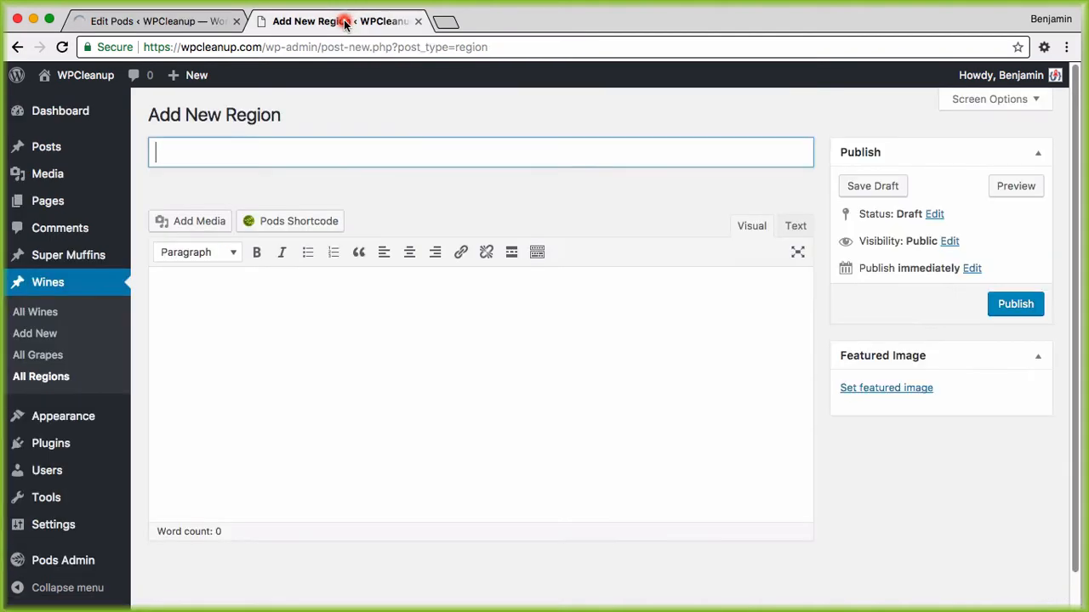
pyautogui.click(63, 47)
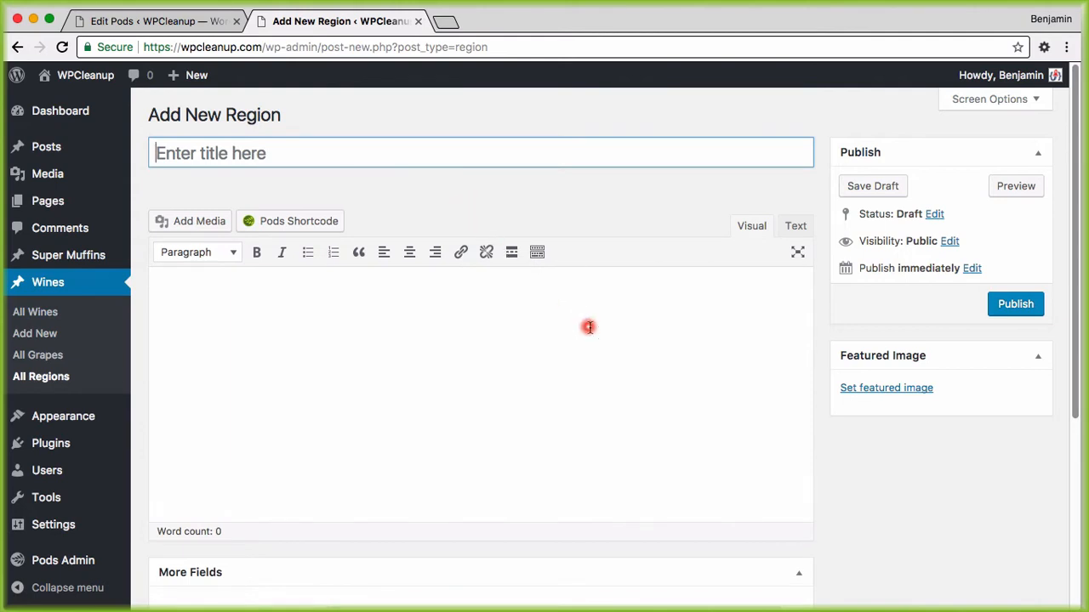
pyautogui.scroll(-5, 588, 325)
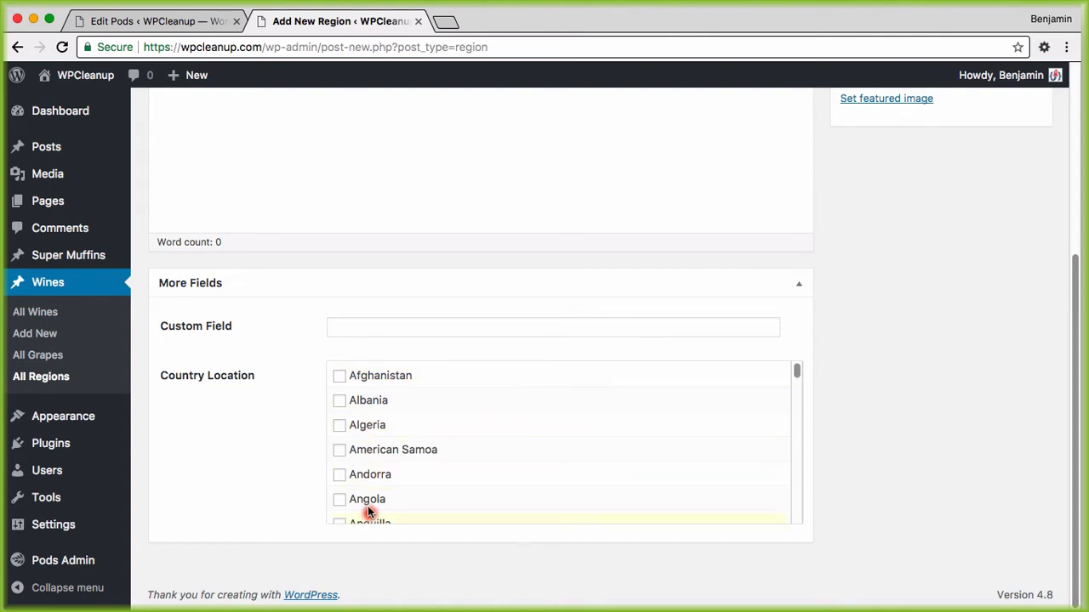
# Set the Country Location field's format to Autocomplete, update the field and save the region pod
pyautogui.click(175, 23)
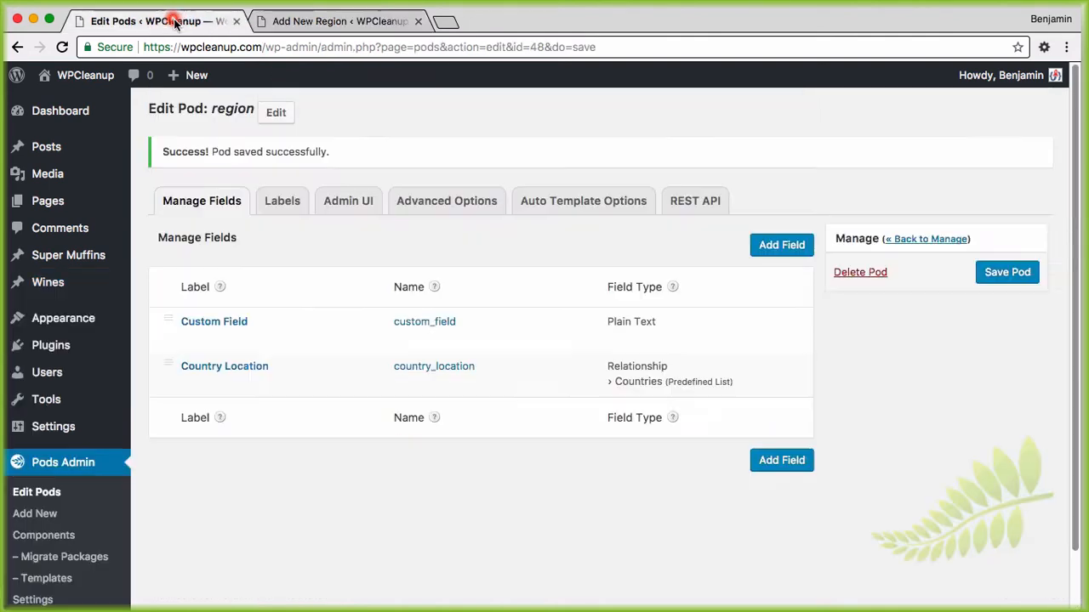
pyautogui.click(189, 382)
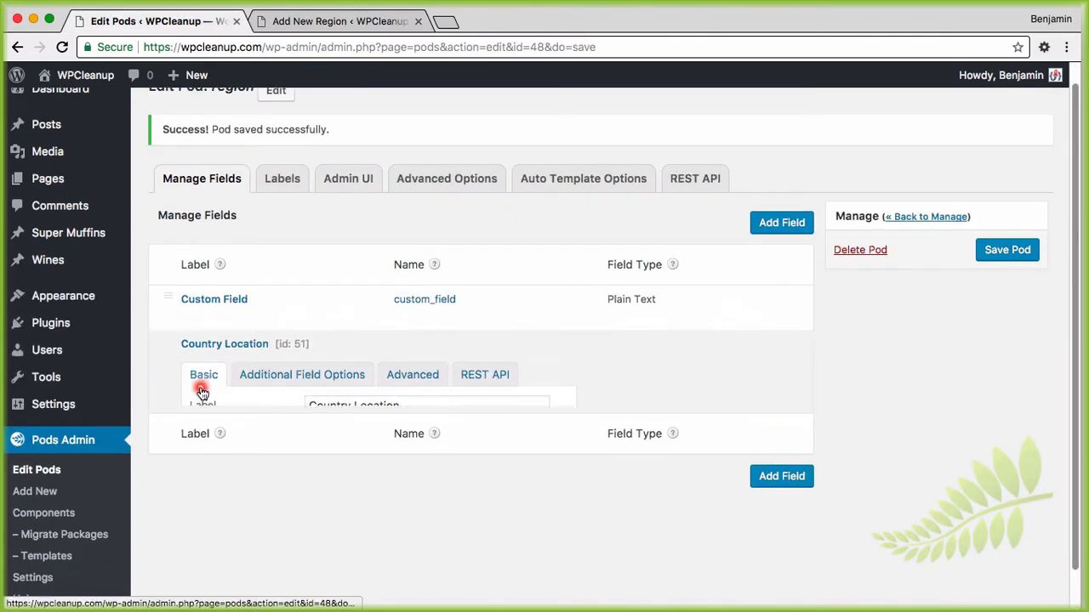
pyautogui.click(322, 157)
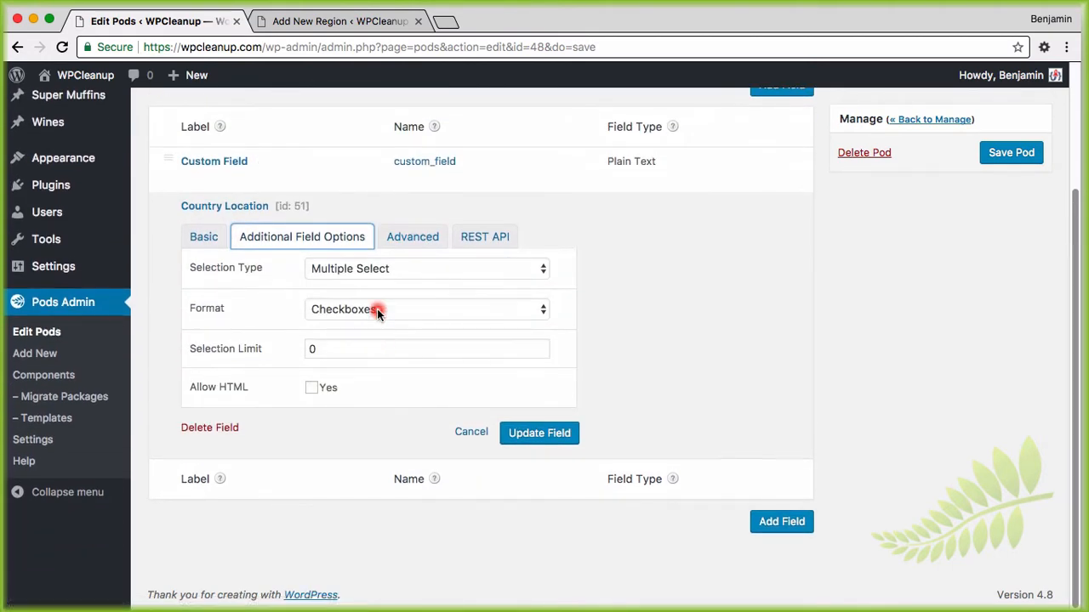
pyautogui.click(376, 308)
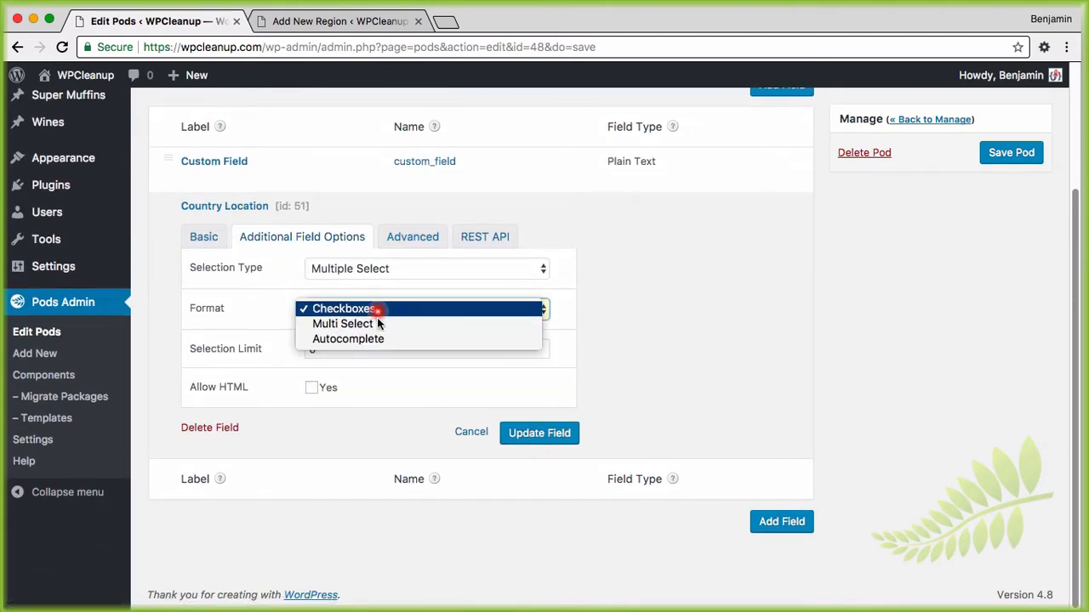
pyautogui.click(376, 337)
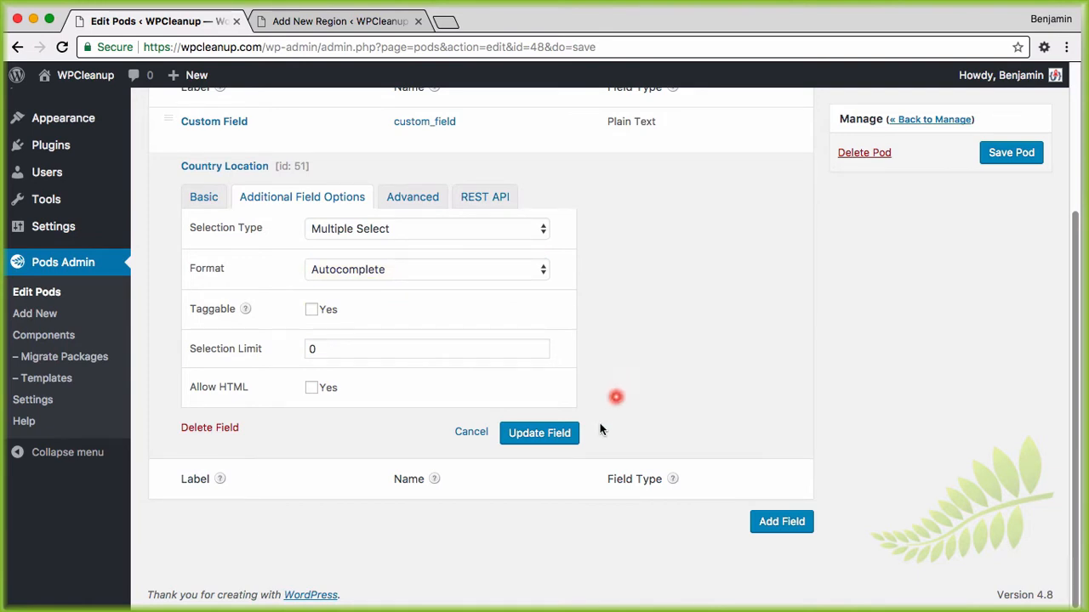
pyautogui.click(551, 432)
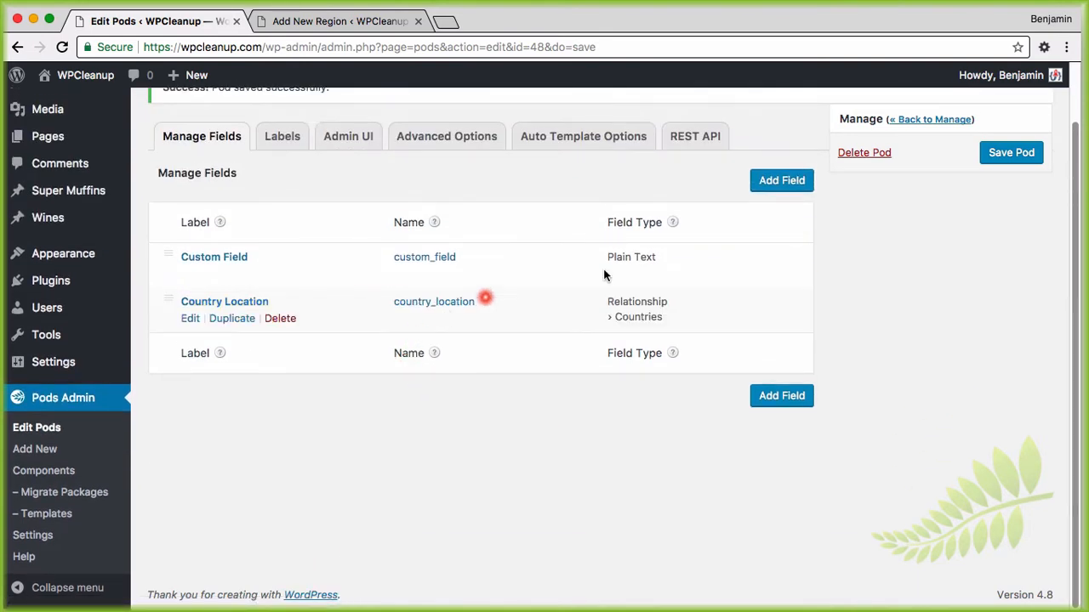
pyautogui.click(1012, 155)
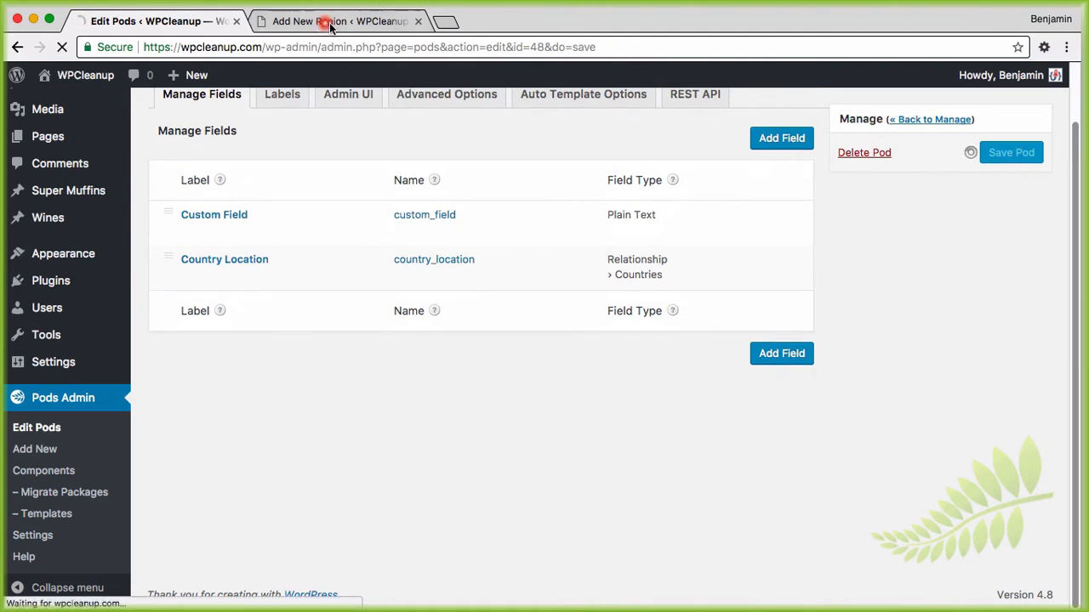
# Reload the Add New Region form and select France and Italy in the Country Location field
pyautogui.click(322, 21)
pyautogui.click(58, 48)
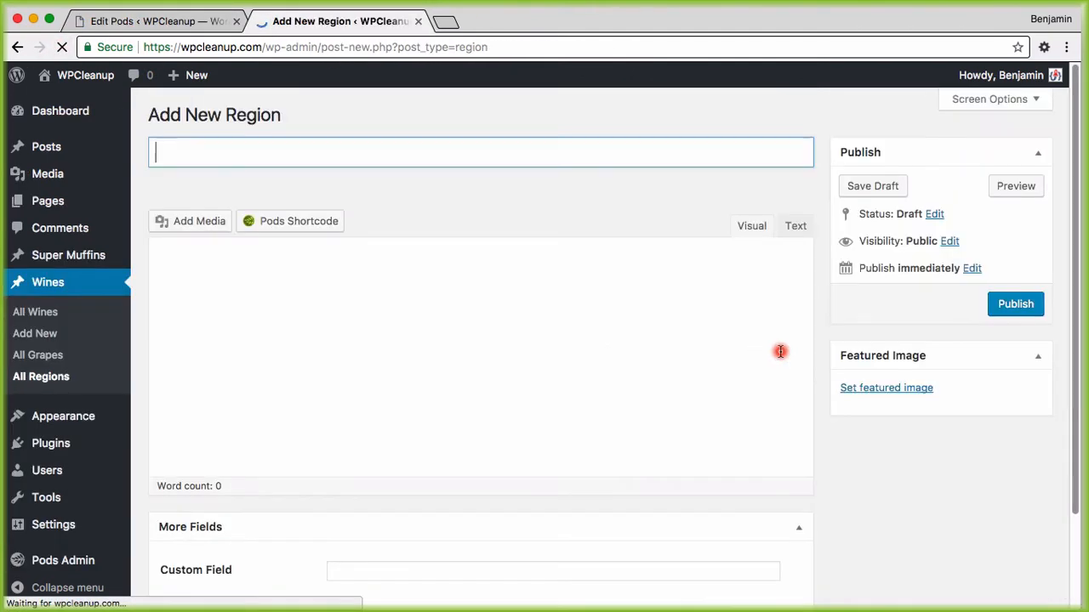
pyautogui.scroll(-3, 871, 359)
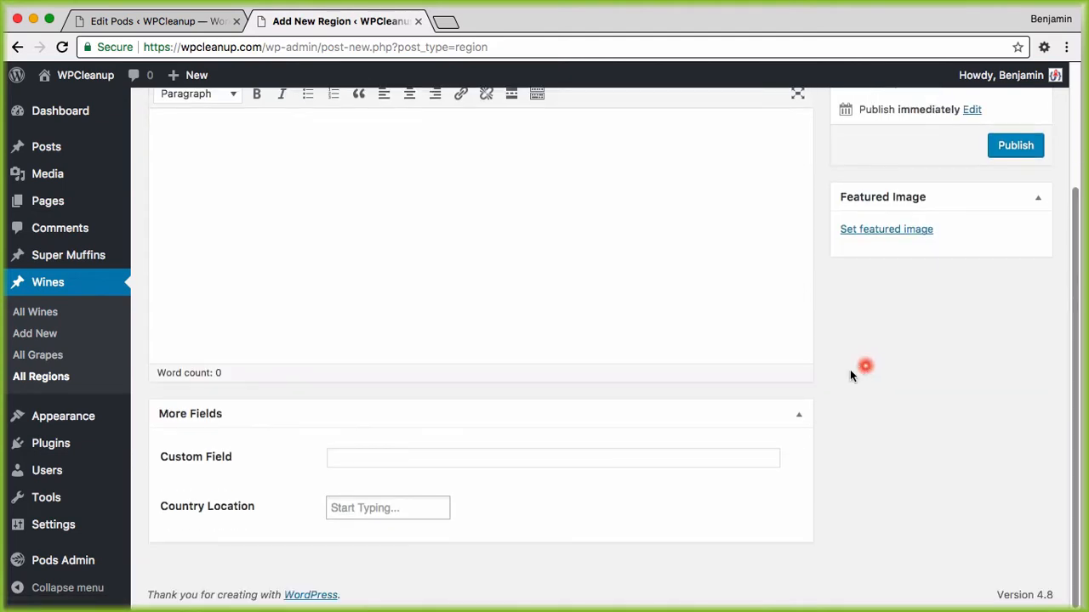
pyautogui.click(364, 450)
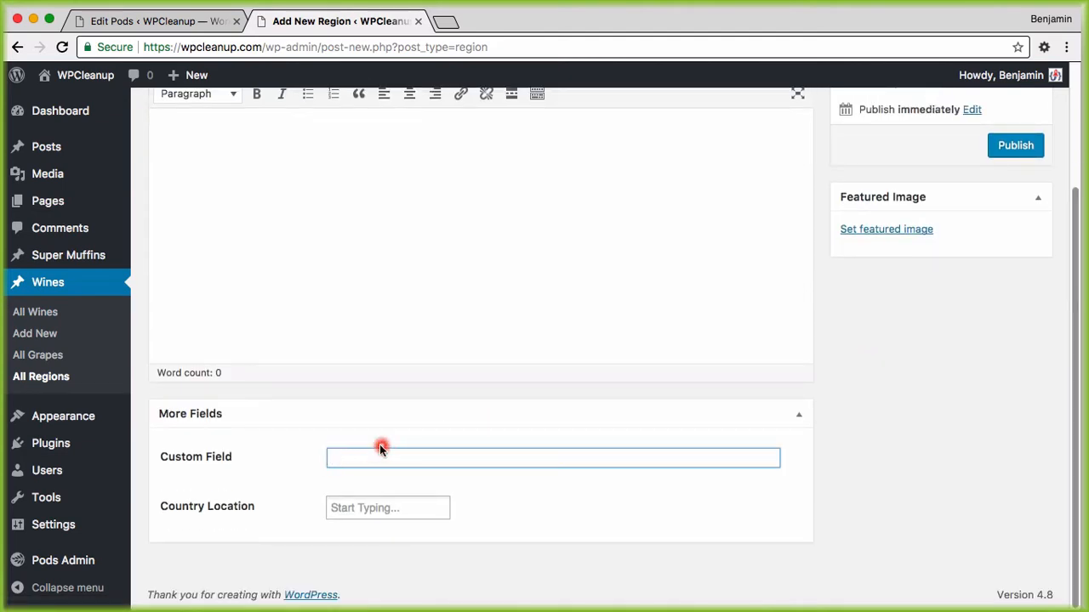
pyautogui.click(379, 510)
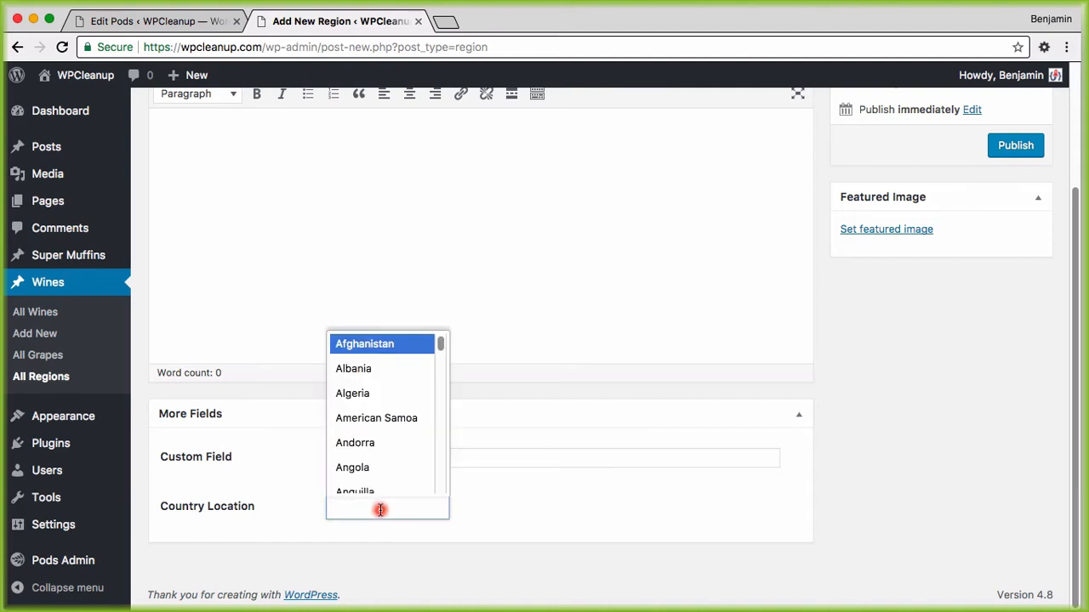
pyautogui.write('Fra')
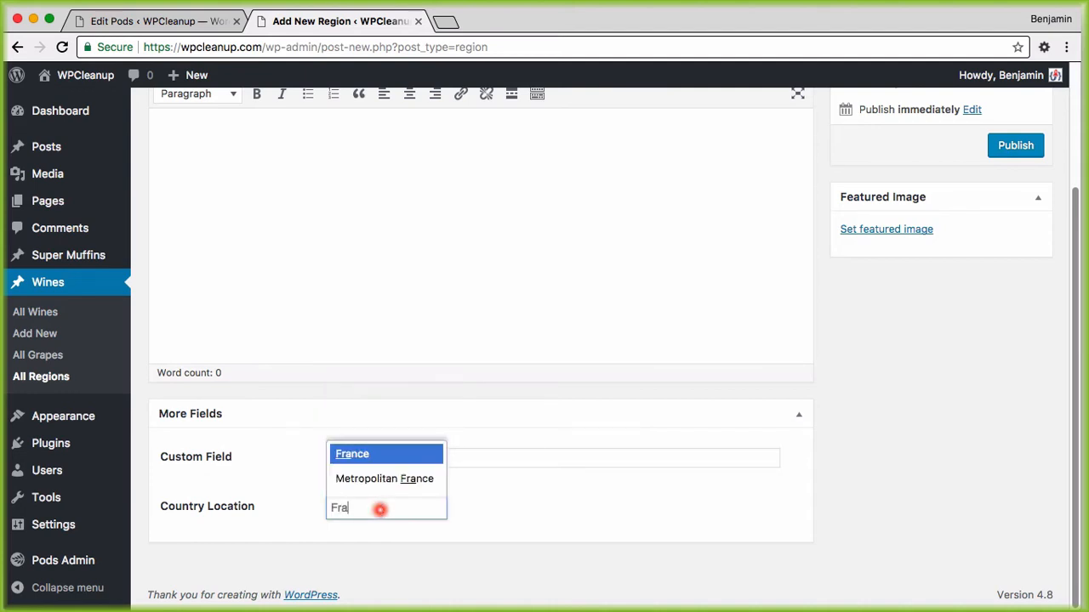
pyautogui.click(388, 454)
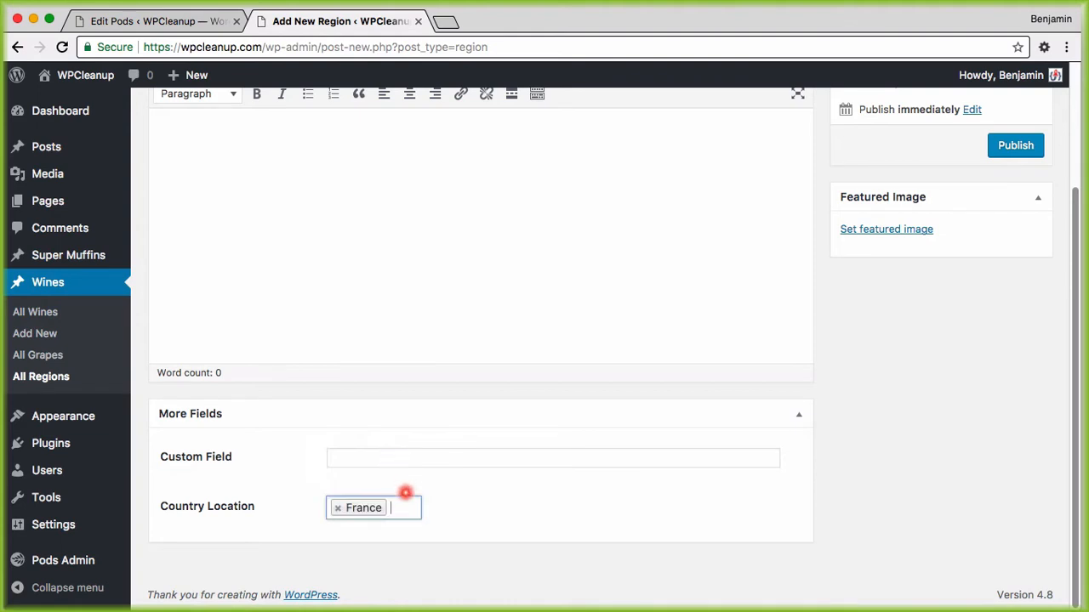
pyautogui.write('Ita')
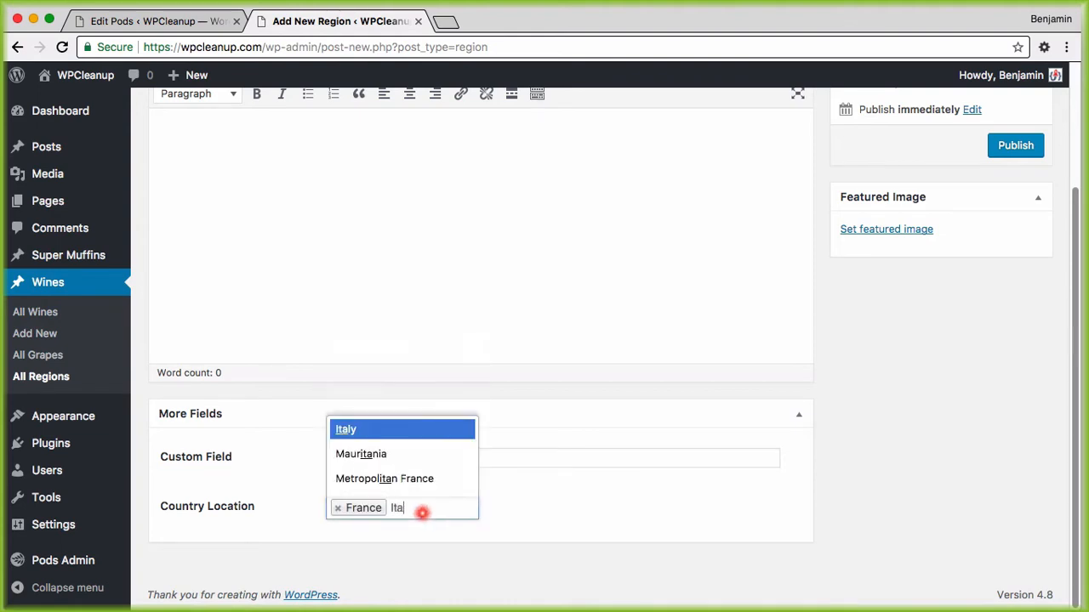
pyautogui.click(412, 434)
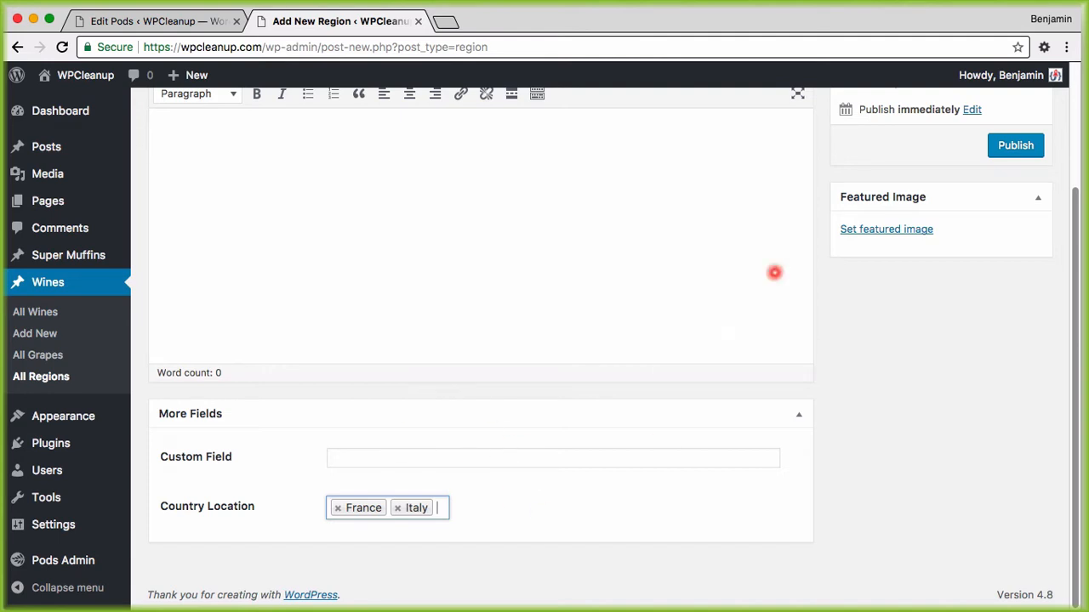
pyautogui.scroll(3, 870, 204)
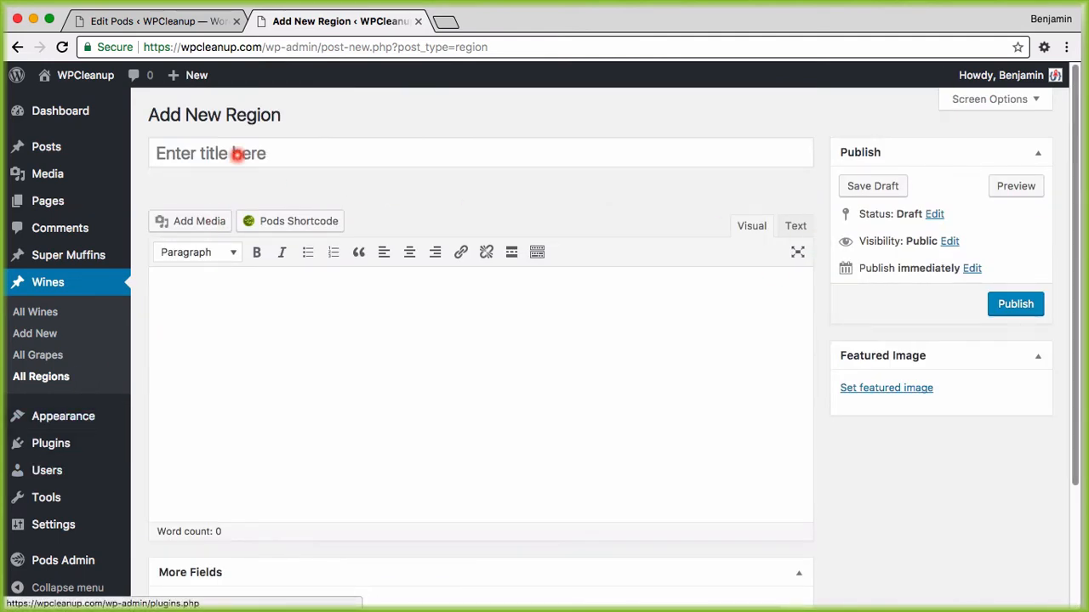
# Return to the list of pods and open the Wines pod for editing
pyautogui.click(170, 20)
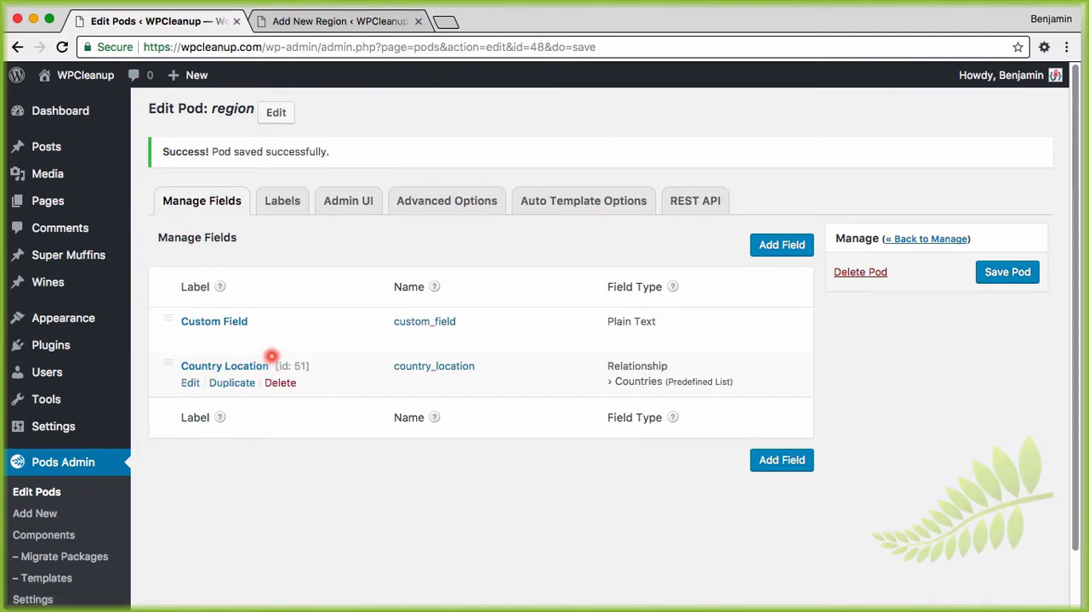
pyautogui.scroll(-2, 221, 476)
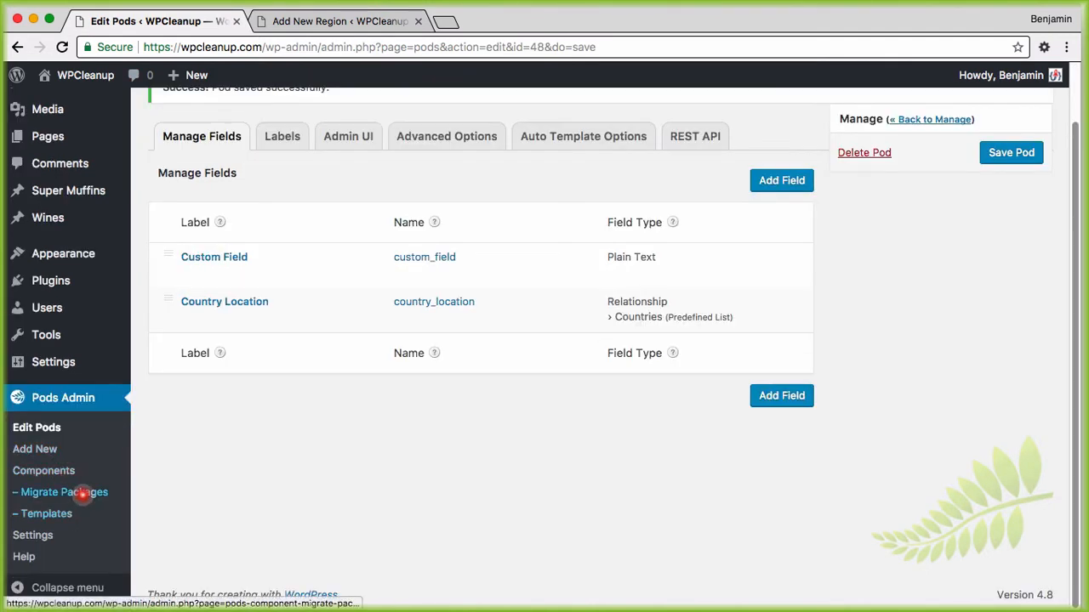
pyautogui.scroll(2, 199, 238)
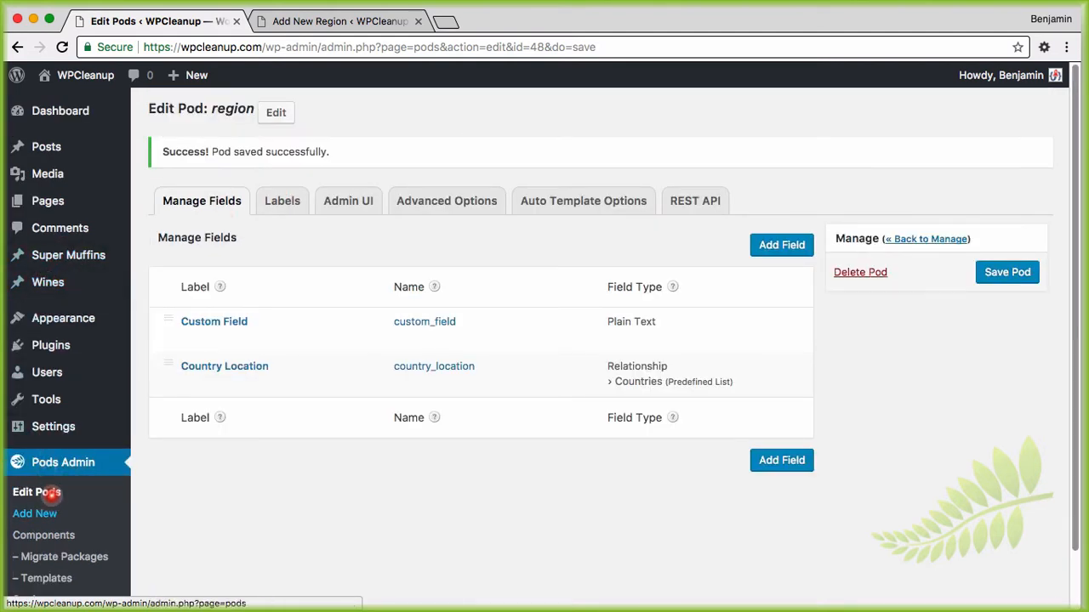
pyautogui.click(46, 491)
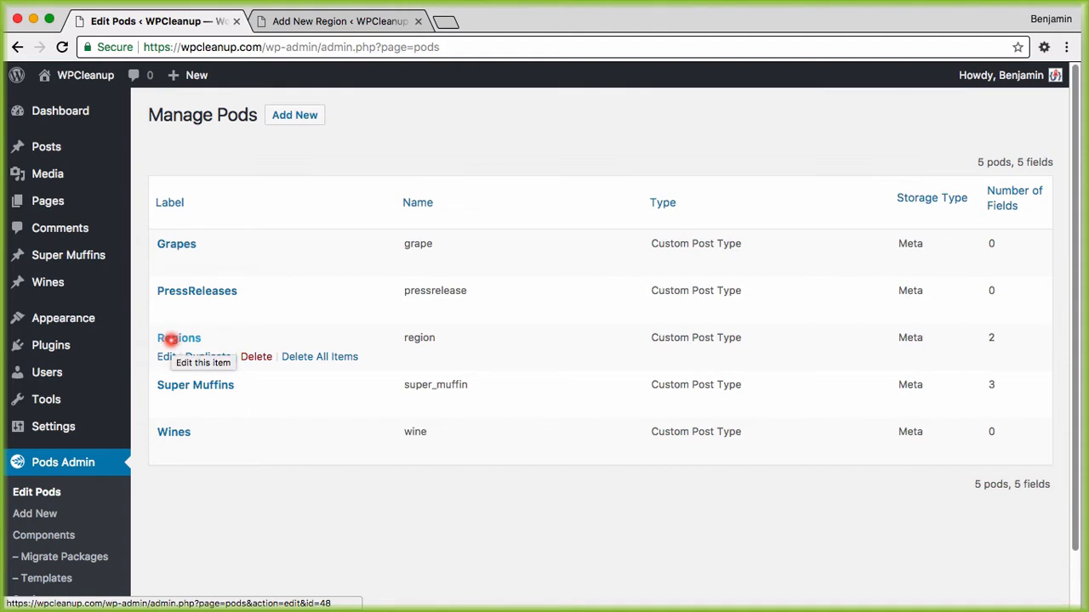
pyautogui.click(168, 450)
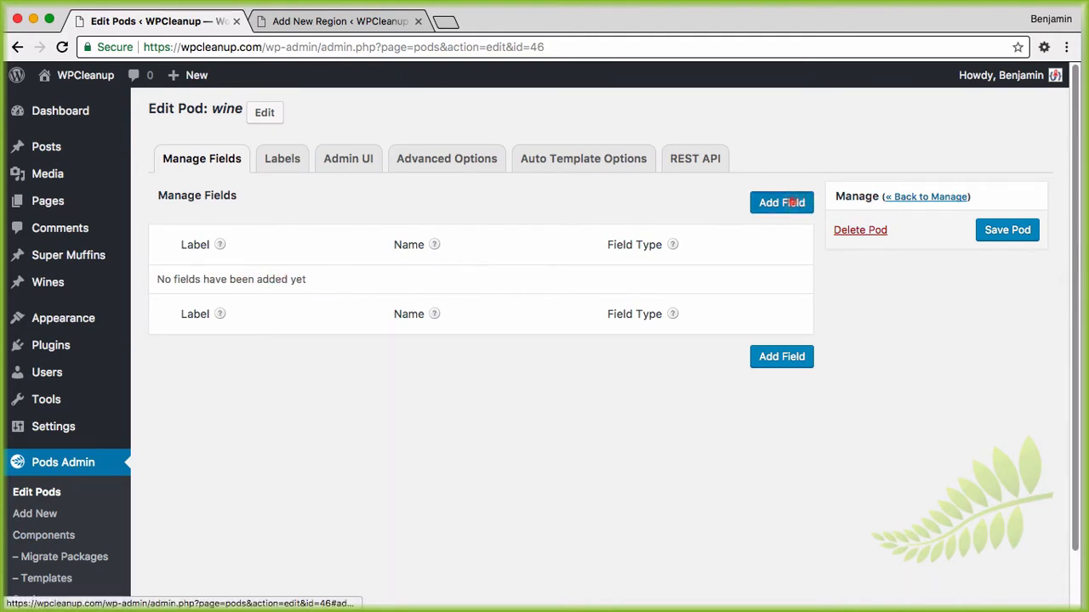
# Start a new field on the wine pod with the label Type of Grape
pyautogui.click(784, 202)
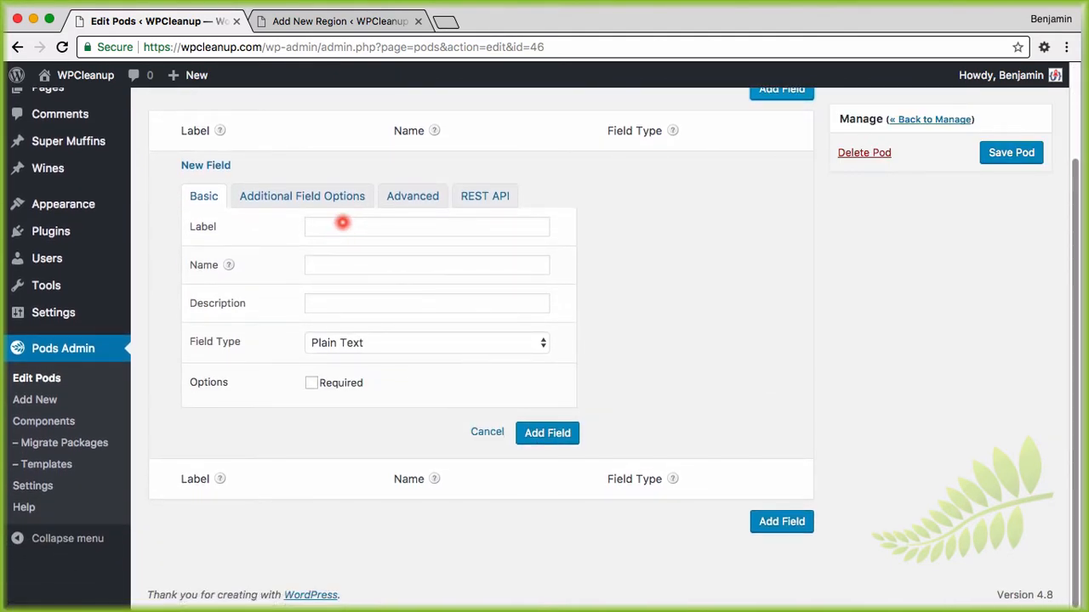
pyautogui.click(345, 229)
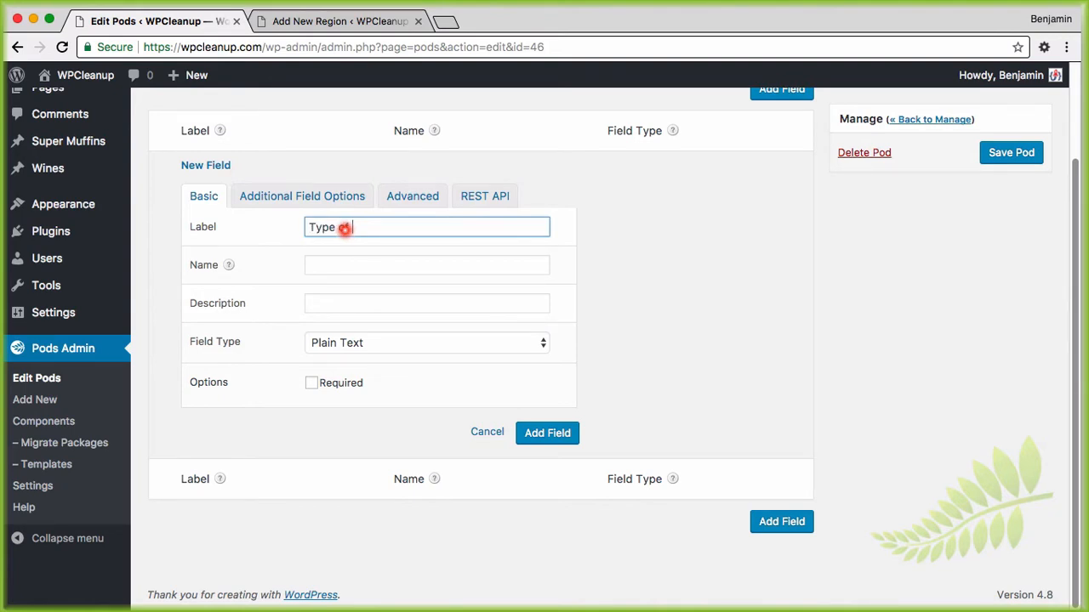
pyautogui.write('Type of Grape')
pyautogui.press('Tab')
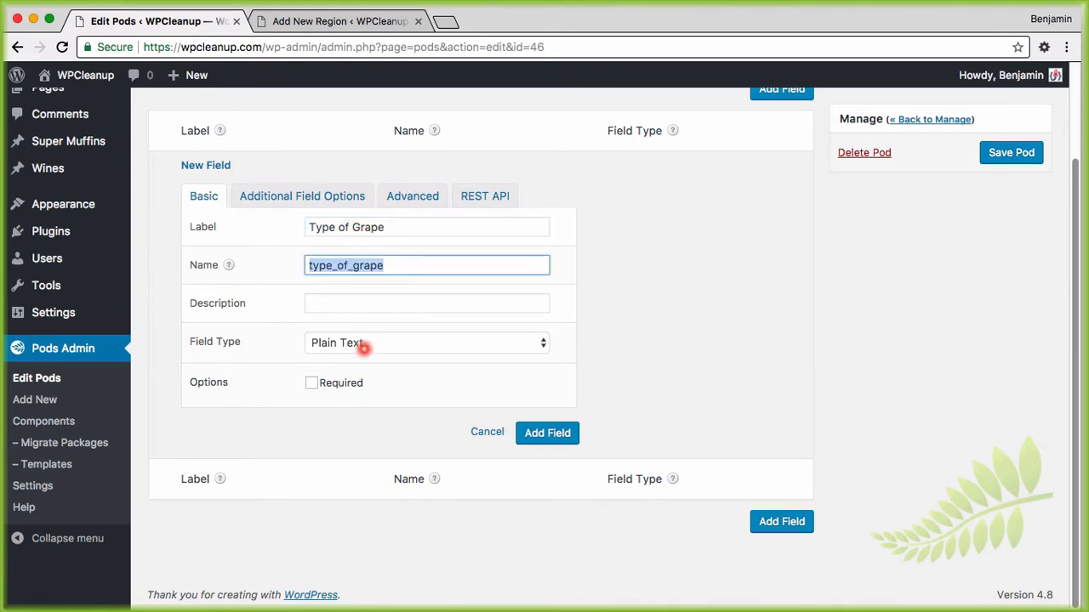
# Set the Type of Grape field's type to Relationship, related to Grapes (grape), keeping the default bi-directional option
pyautogui.click(366, 343)
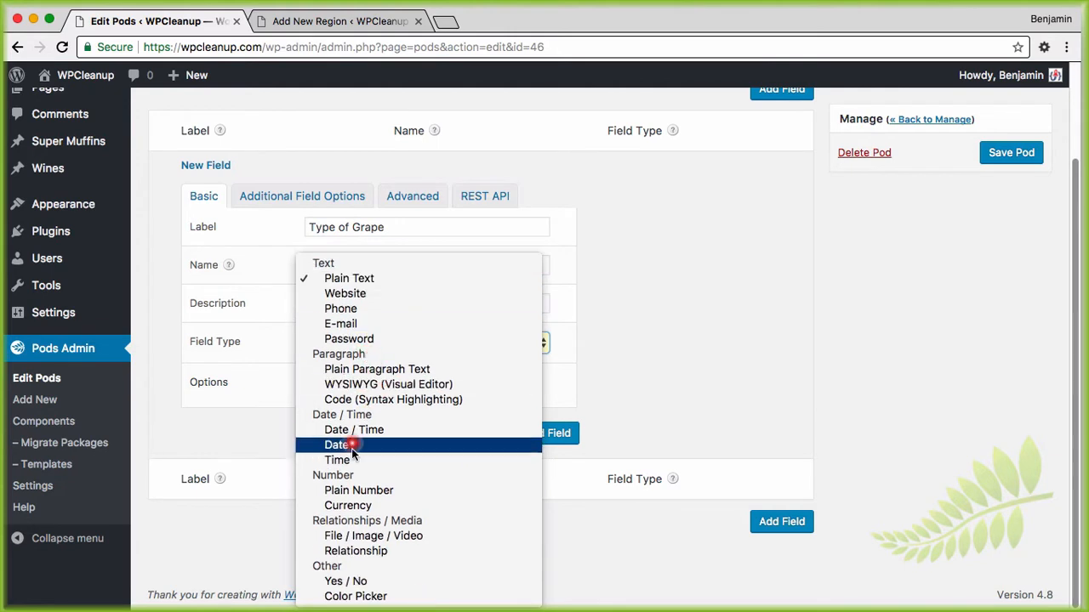
pyautogui.click(354, 551)
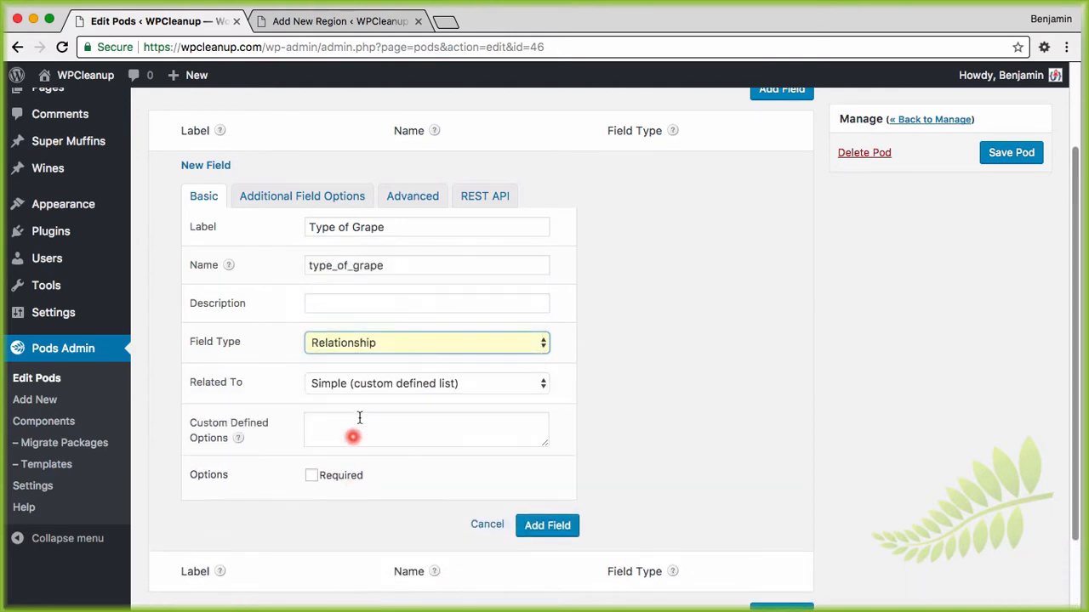
pyautogui.click(377, 383)
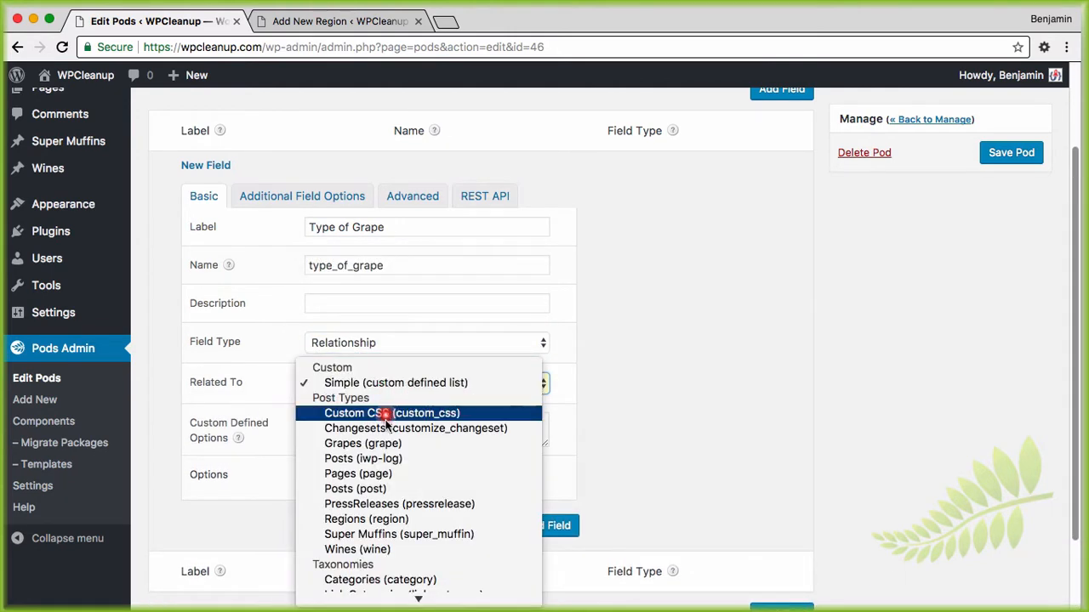
pyautogui.click(350, 443)
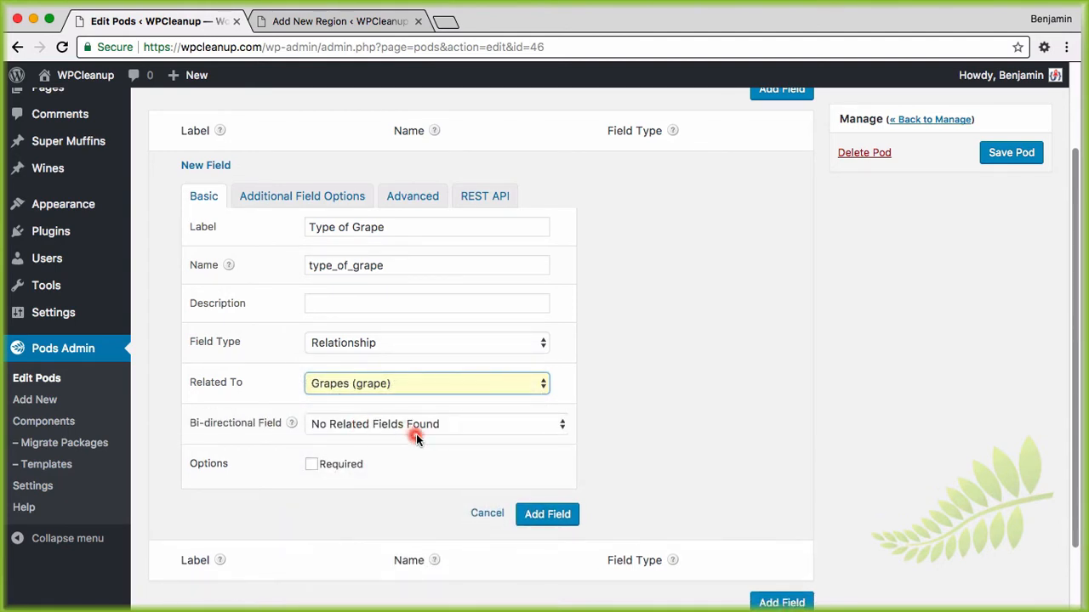
pyautogui.click(385, 427)
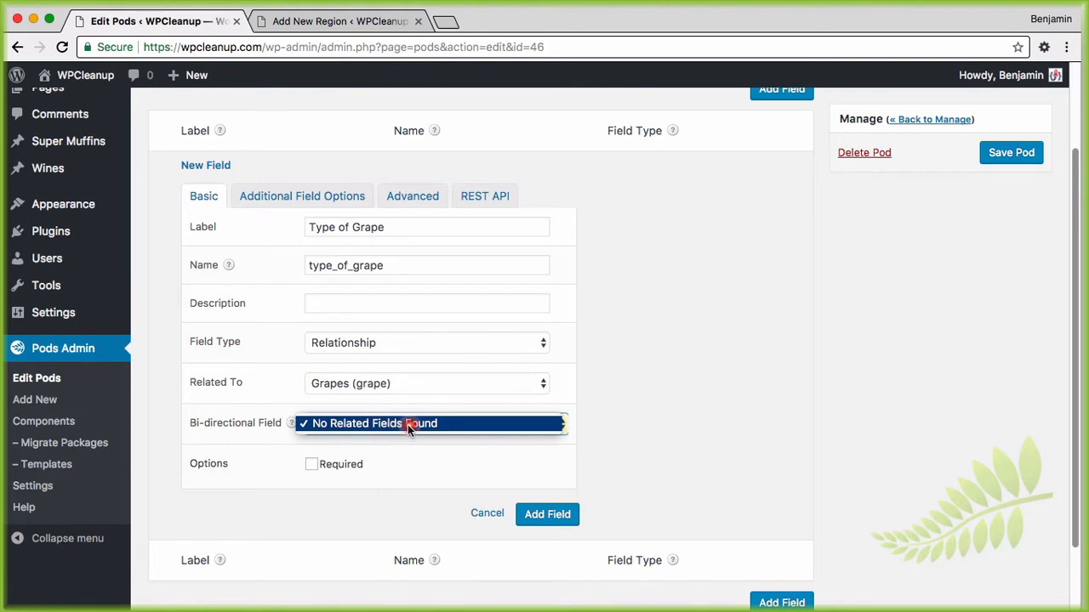
pyautogui.click(408, 425)
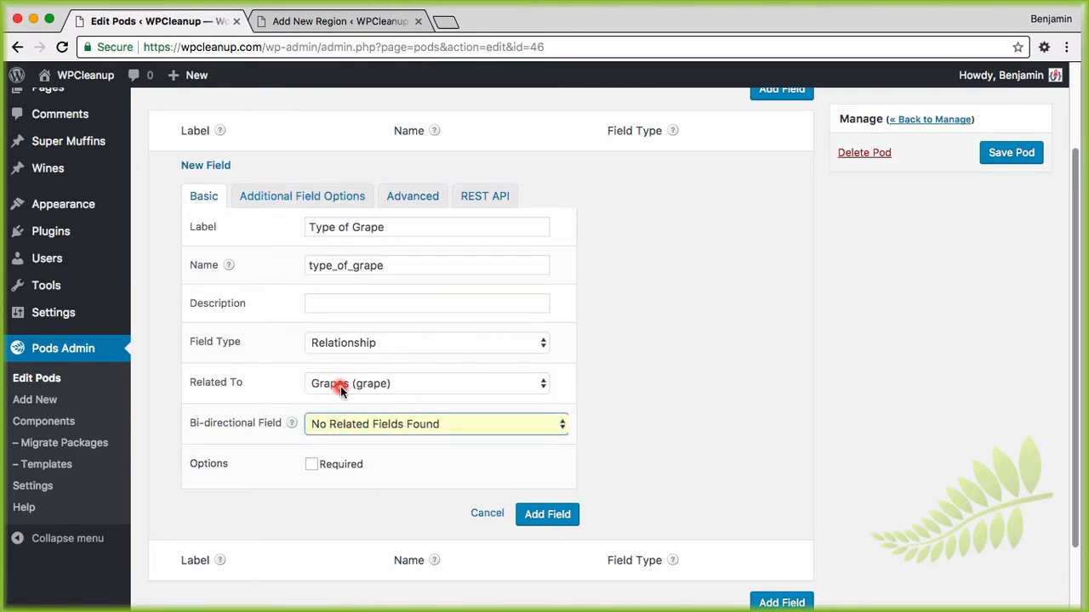
# Check the Type of Grape field's additional options, keep Single Select with Drop Down format, and add the field to the wine pod
pyautogui.click(323, 196)
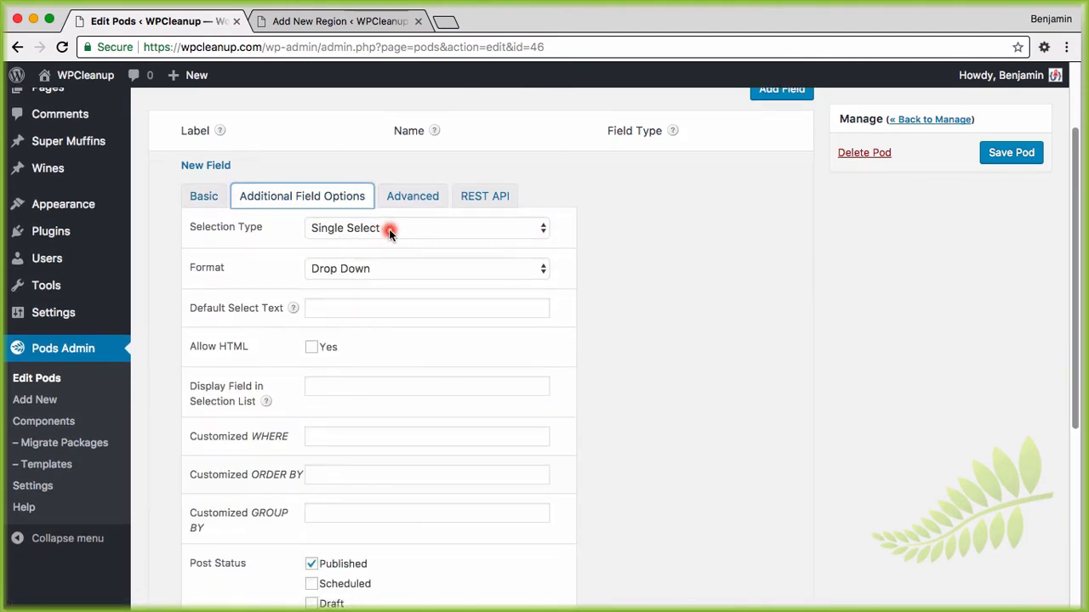
pyautogui.click(204, 199)
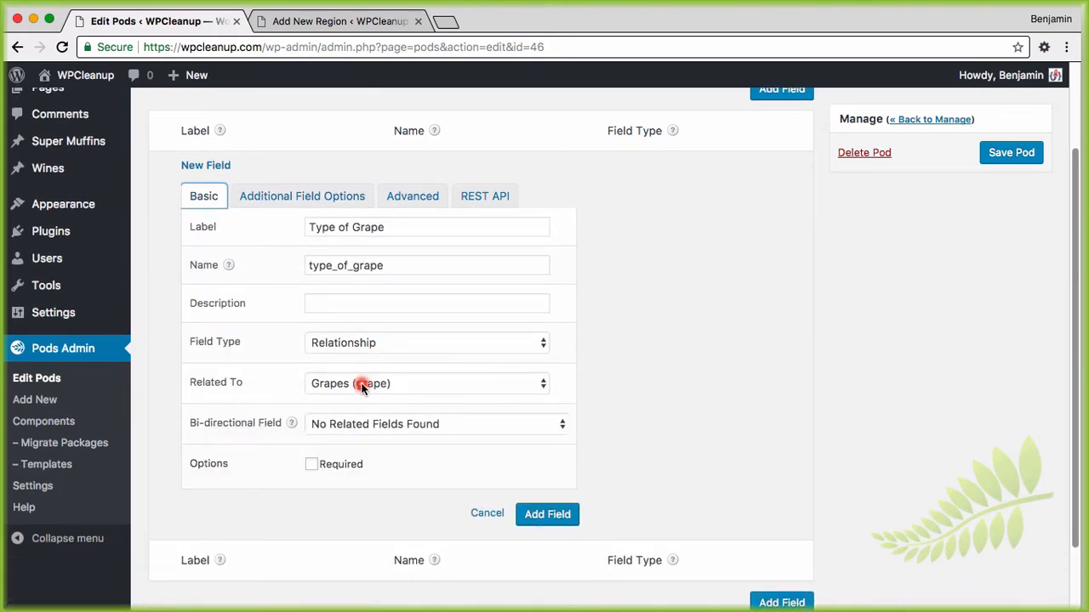
pyautogui.scroll(3, 342, 277)
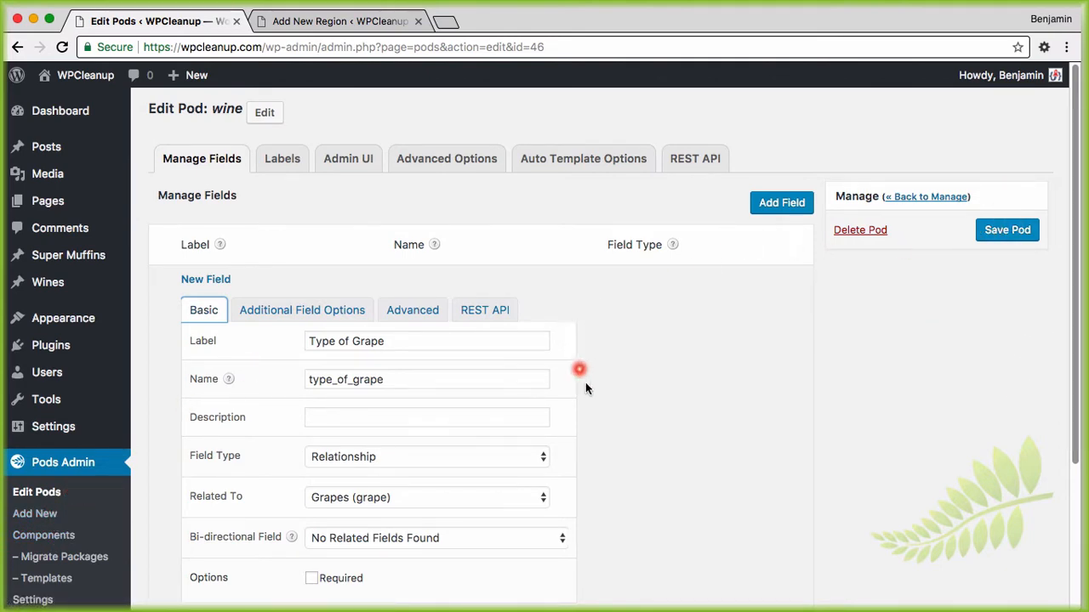
pyautogui.scroll(-5, 585, 382)
pyautogui.click(550, 433)
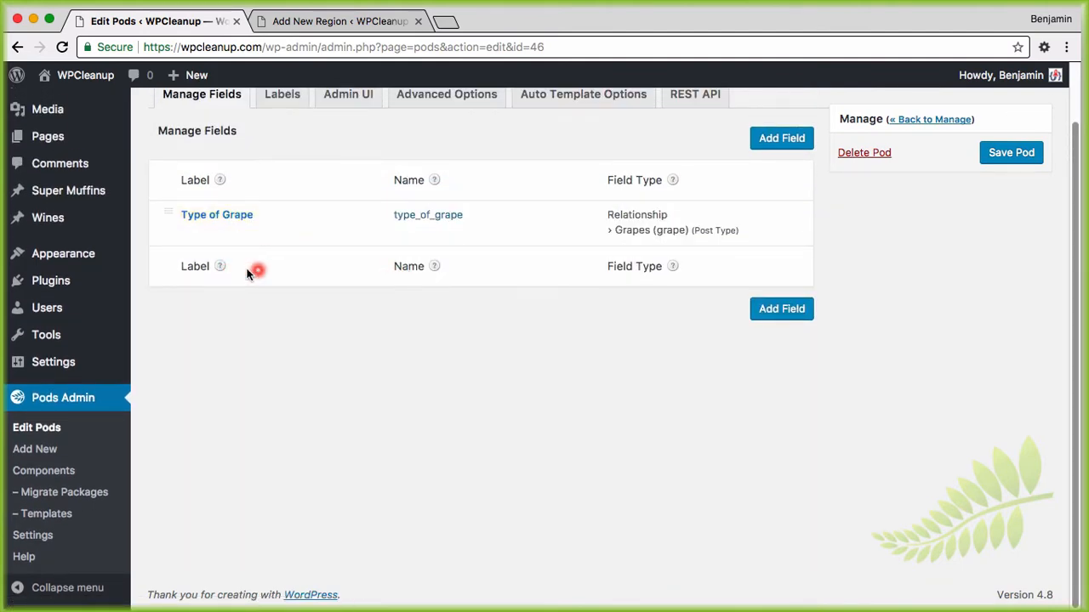
# Start another new field on the wine pod with the label Regional Location
pyautogui.scroll(2, 857, 214)
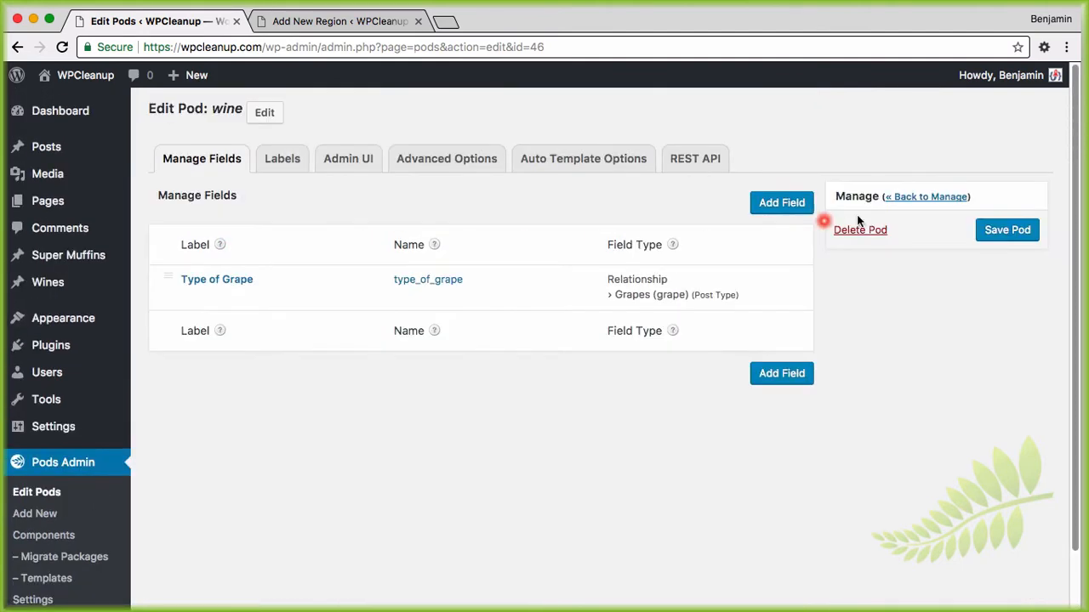
pyautogui.click(779, 201)
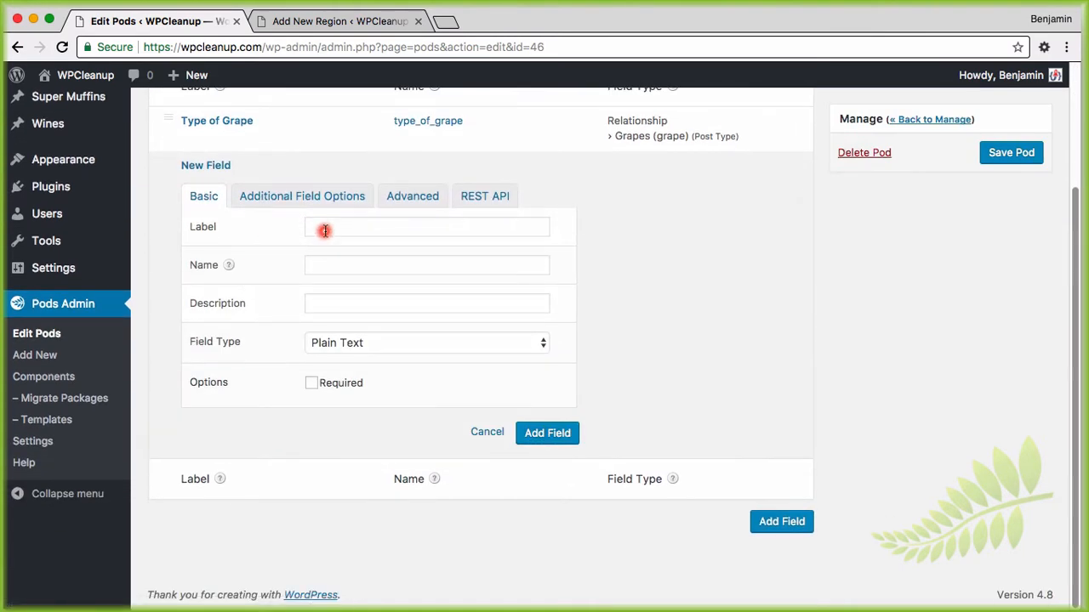
pyautogui.click(326, 228)
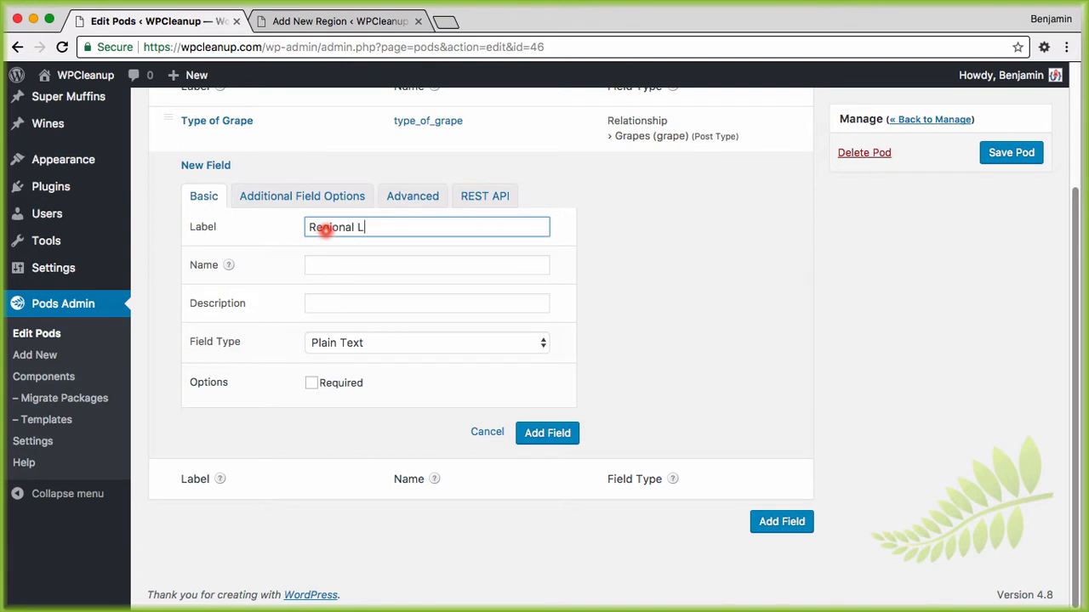
pyautogui.write('Regional Location')
pyautogui.press('Tab')
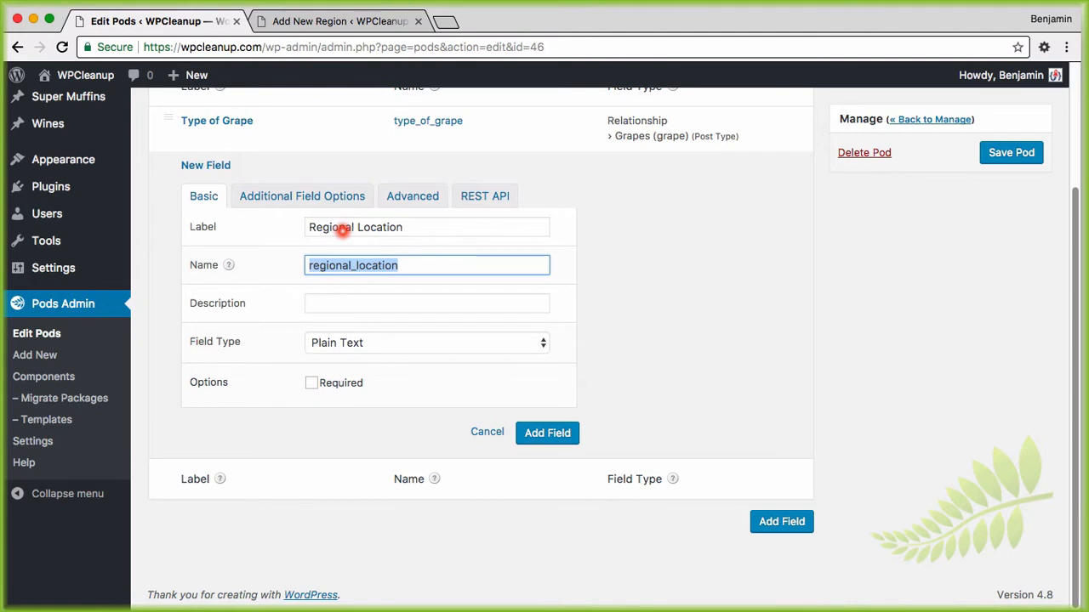
# Make Regional Location a Relationship field related to Regions (region), keep its default additional options, and add it to the pod
pyautogui.click(375, 345)
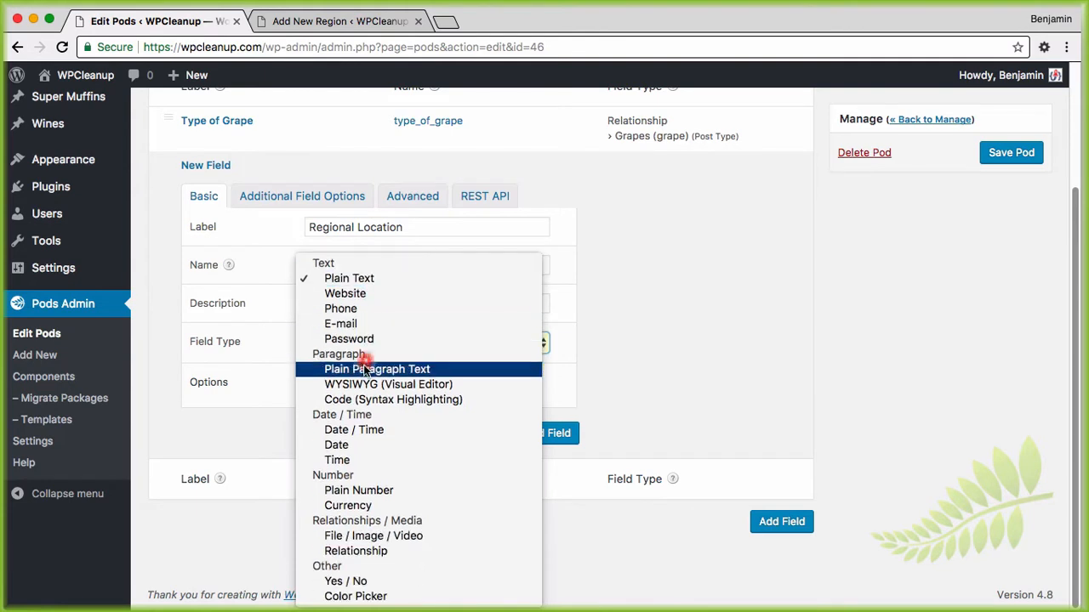
pyautogui.click(365, 552)
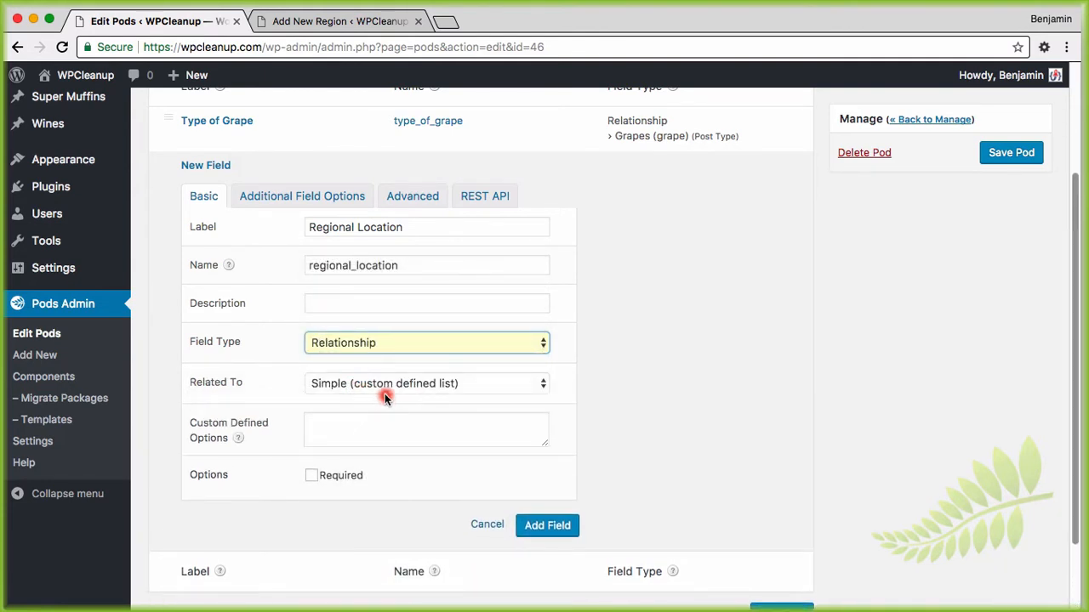
pyautogui.click(378, 388)
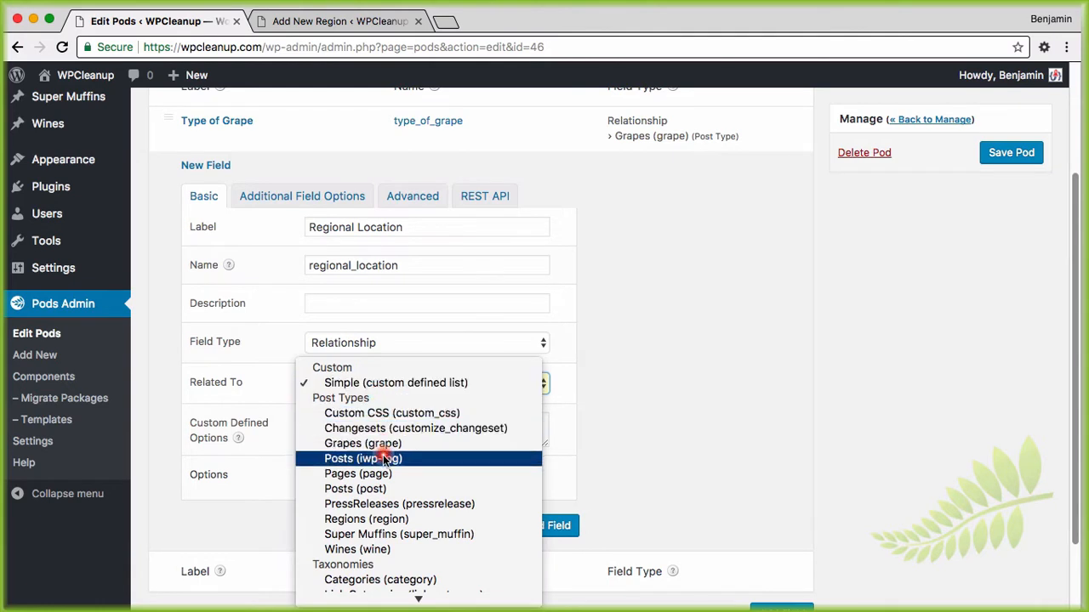
pyautogui.click(389, 521)
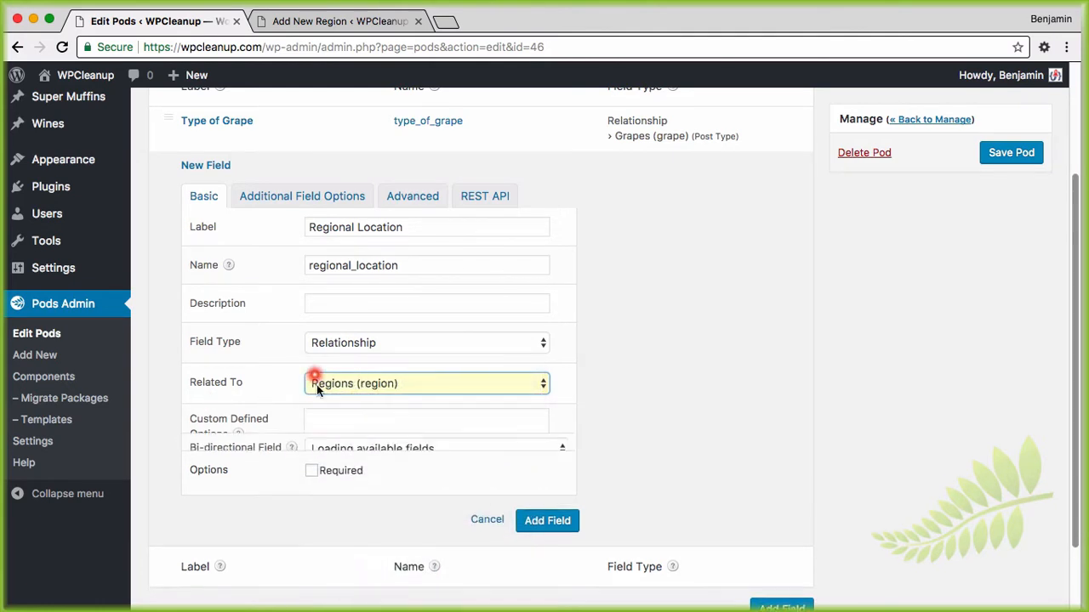
pyautogui.click(315, 197)
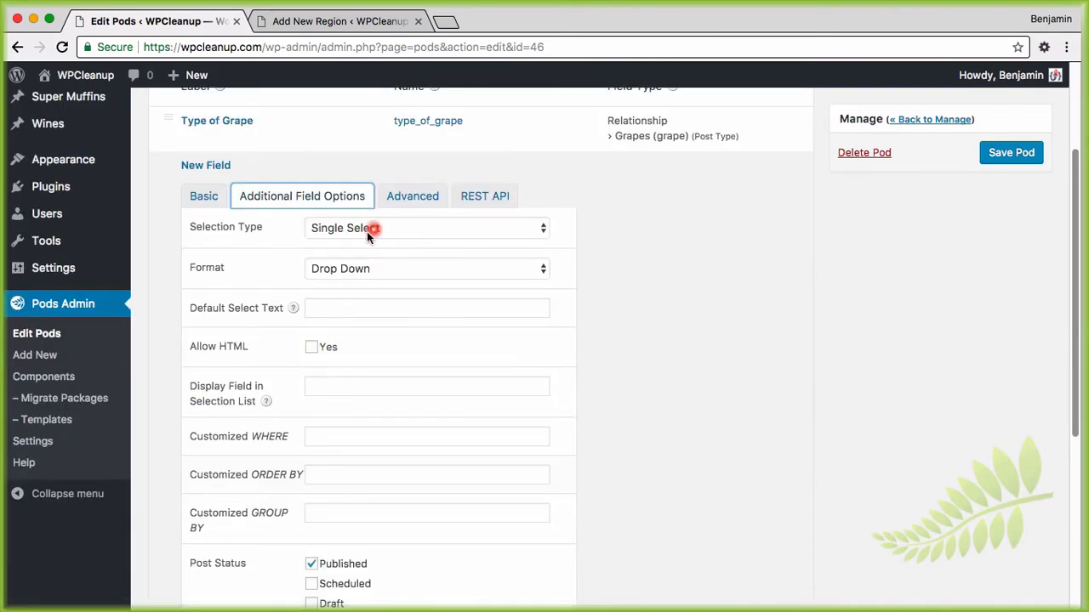
pyautogui.scroll(-5, 689, 355)
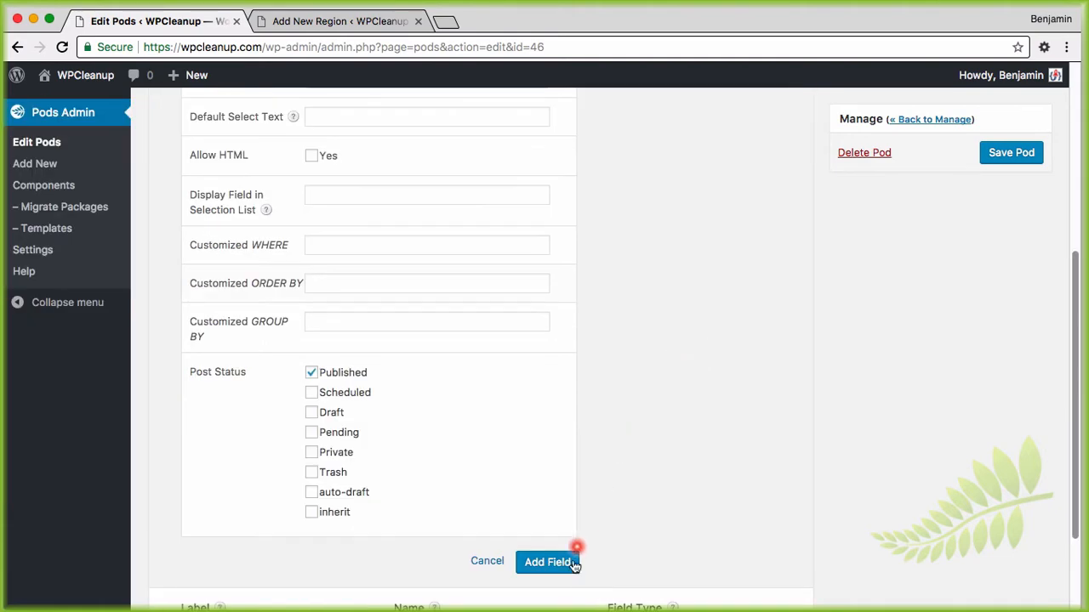
pyautogui.click(560, 572)
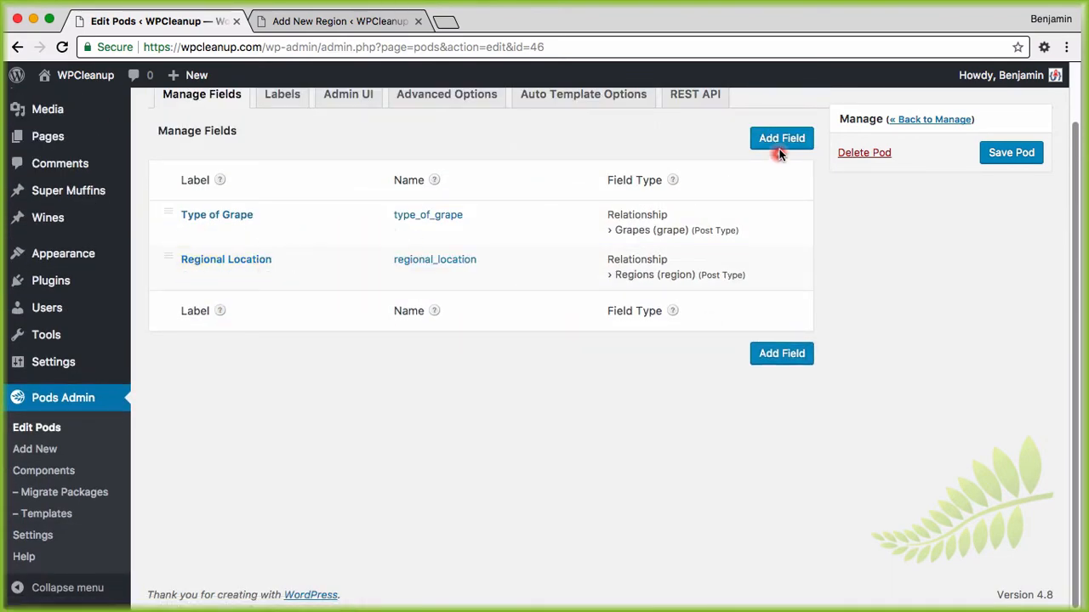
# Add a Plain Text field labelled Flavor Profile to the wine pod
pyautogui.scroll(2, 595, 195)
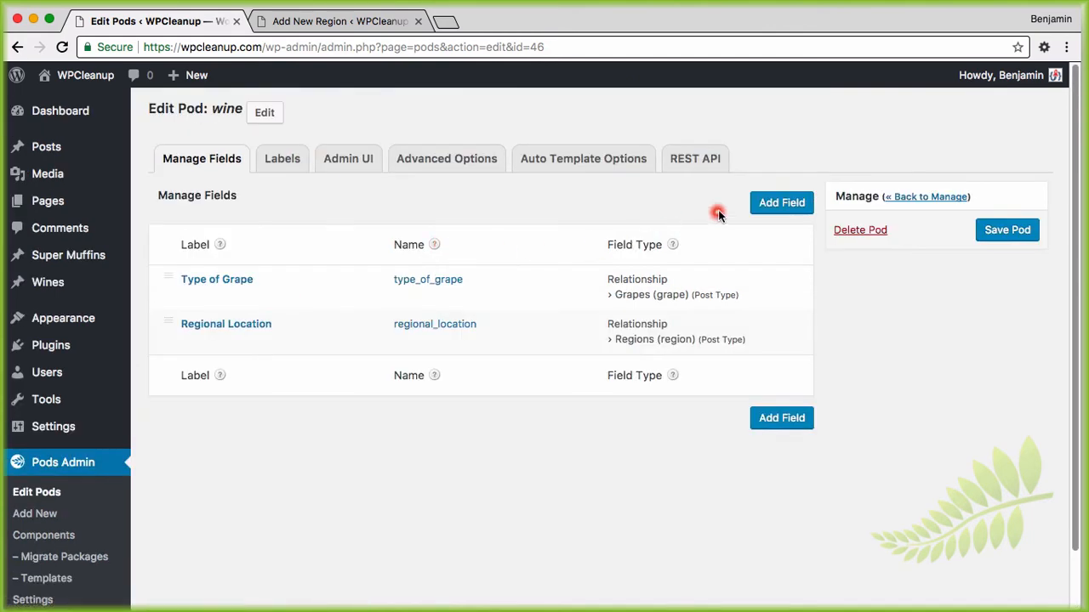
pyautogui.click(782, 203)
pyautogui.click(346, 225)
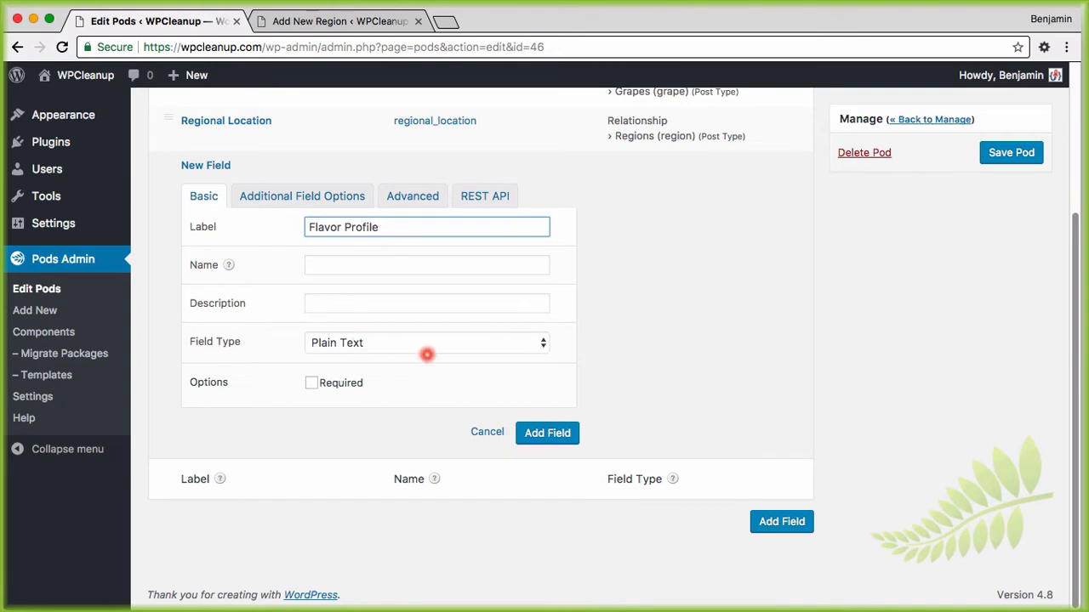
pyautogui.press('Tab')
pyautogui.click(531, 434)
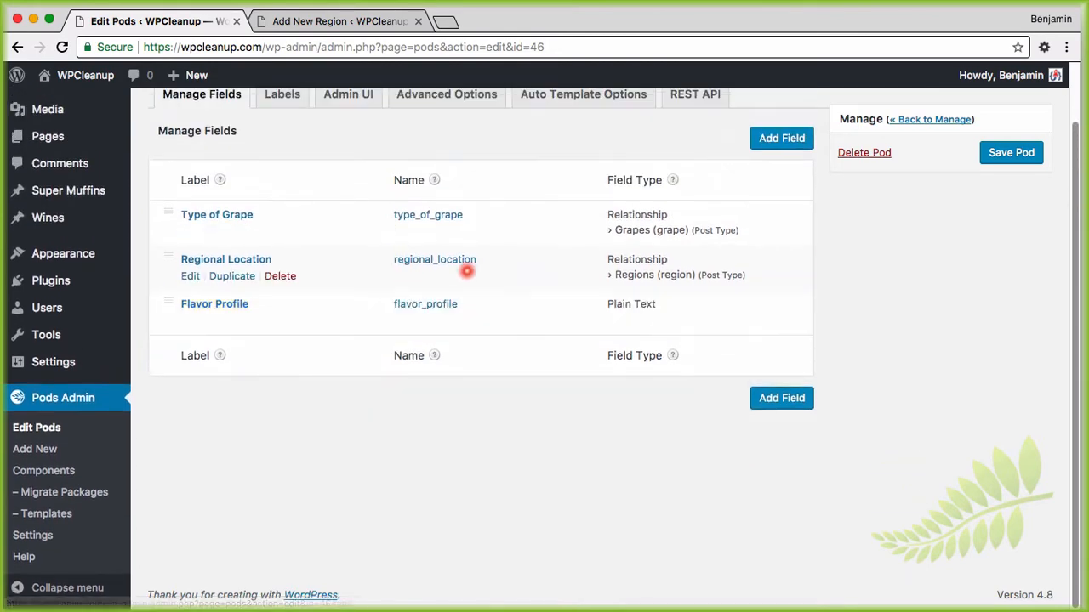
# Add a Color Picker field labelled Color of Wine to the wine pod and save the pod
pyautogui.click(789, 137)
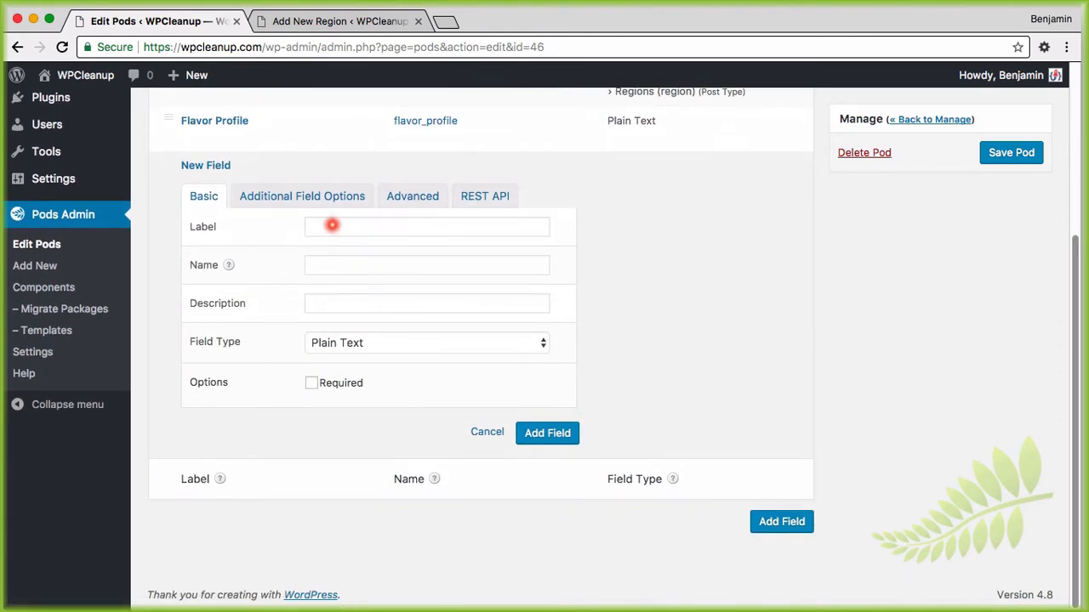
pyautogui.click(332, 225)
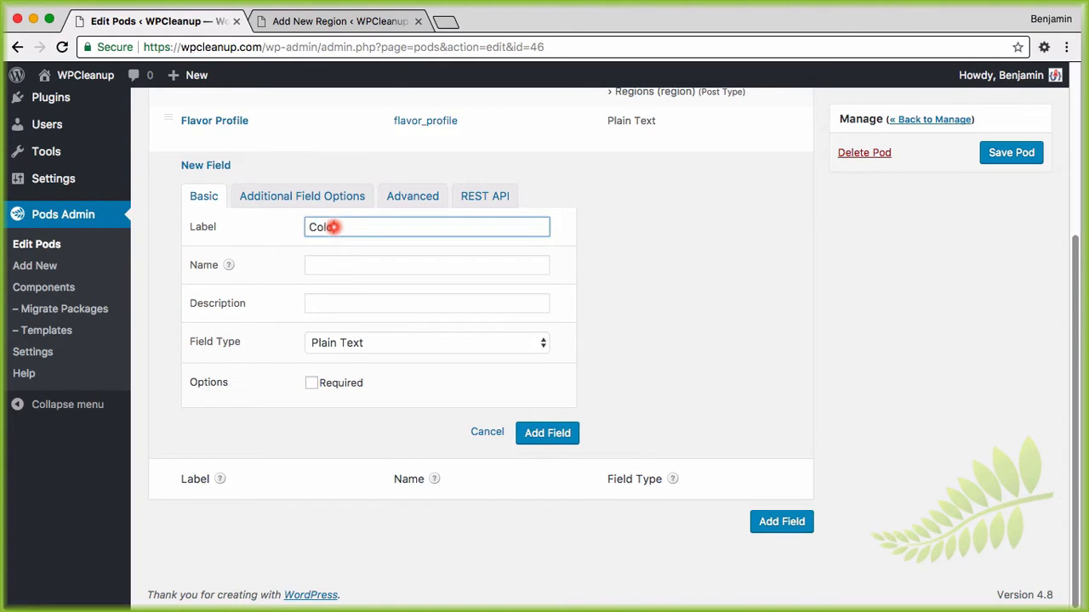
pyautogui.press('Tab')
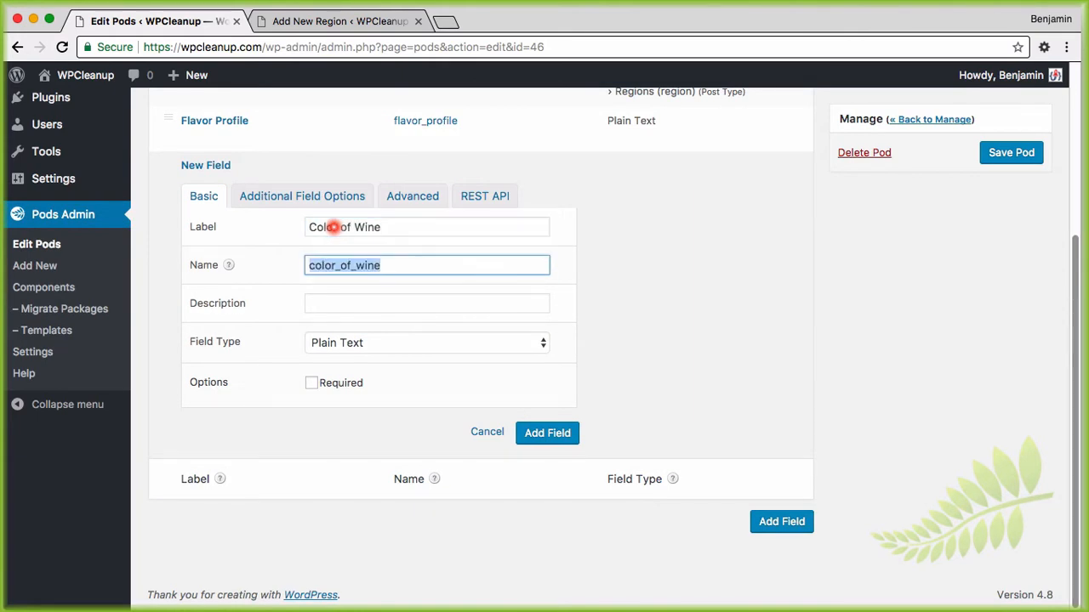
pyautogui.click(371, 346)
pyautogui.scroll(-3, 375, 351)
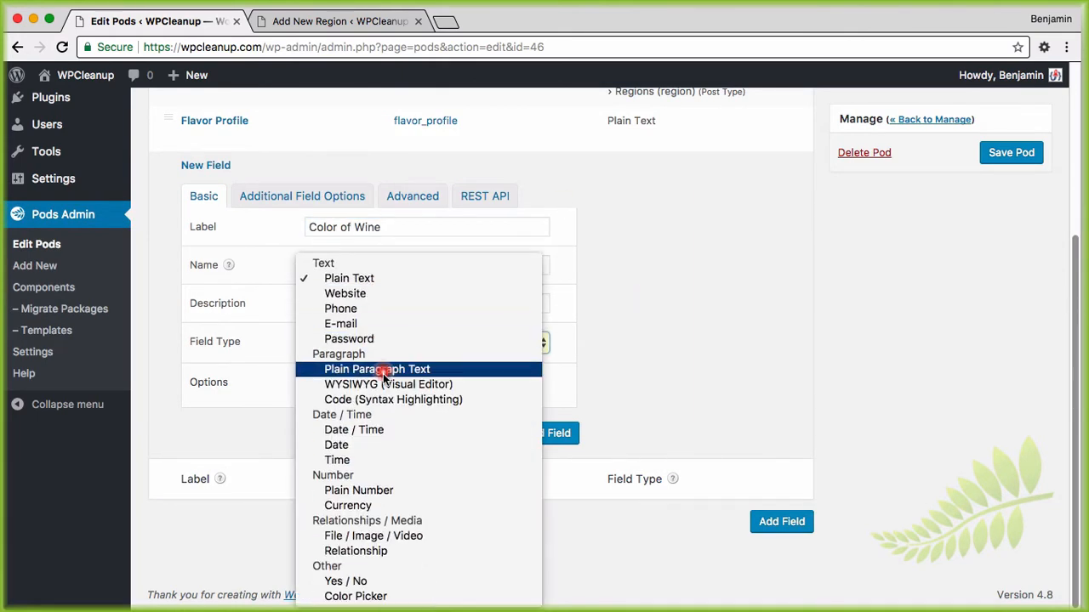
pyautogui.click(369, 596)
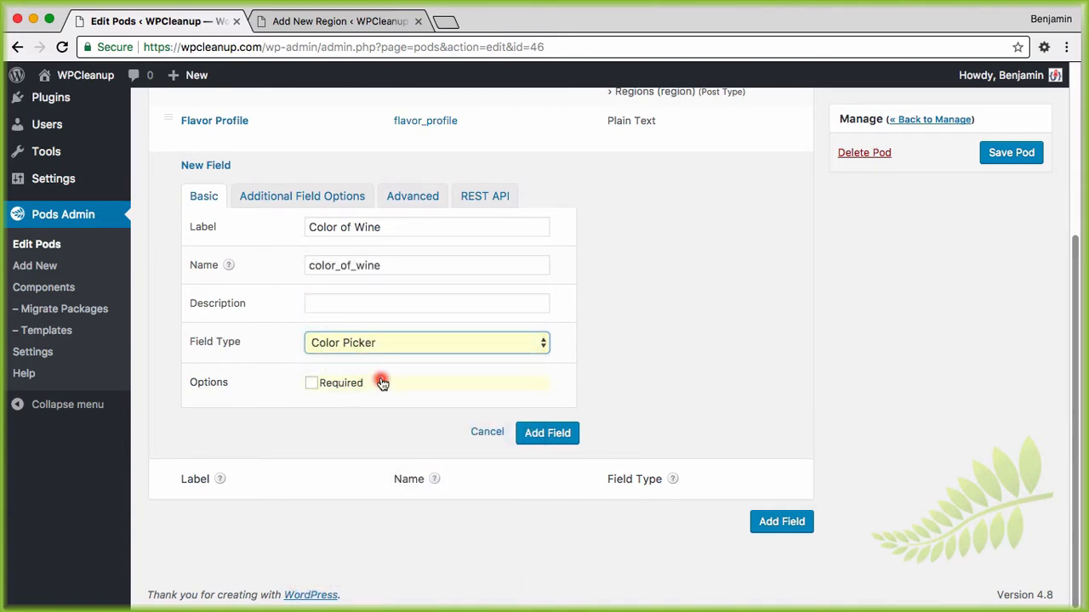
pyautogui.click(552, 440)
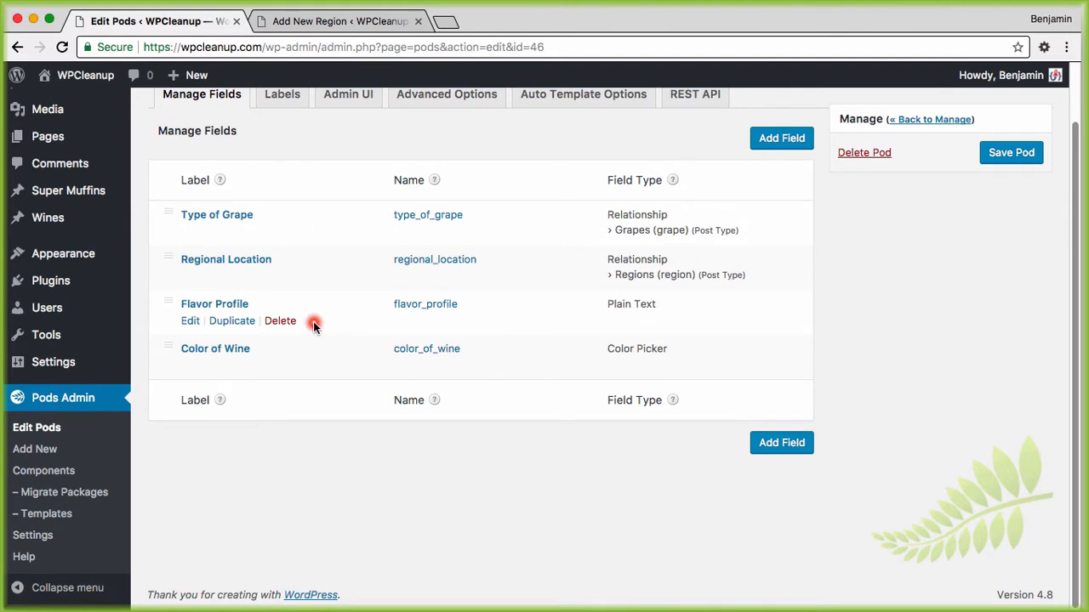
pyautogui.click(992, 153)
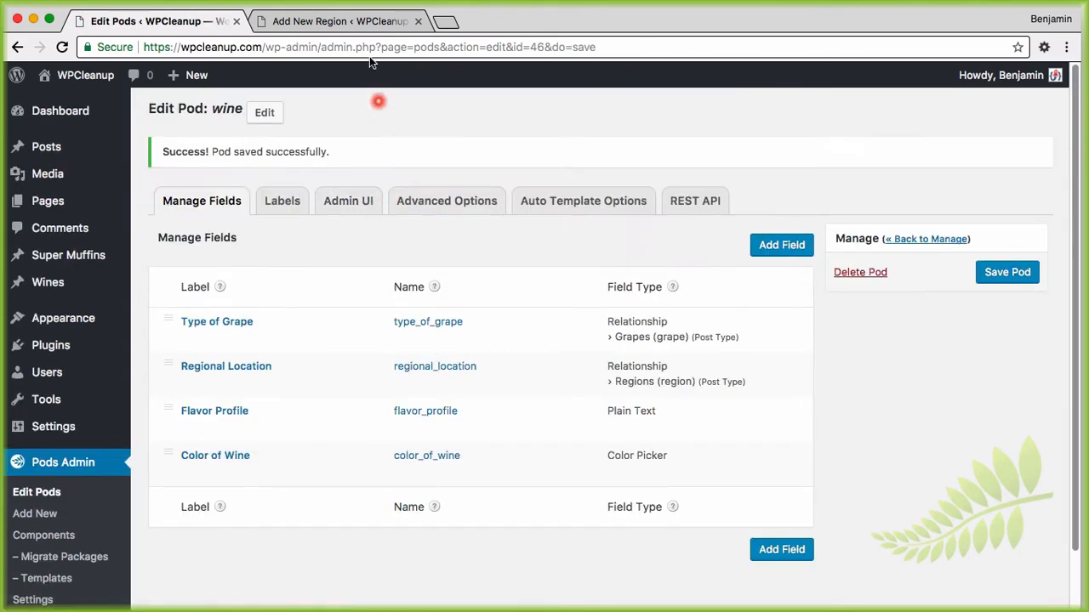
# Switch to the browser page with the Add New Region form, open the Add New Wine form there, and locate its More Fields section
pyautogui.click(360, 23)
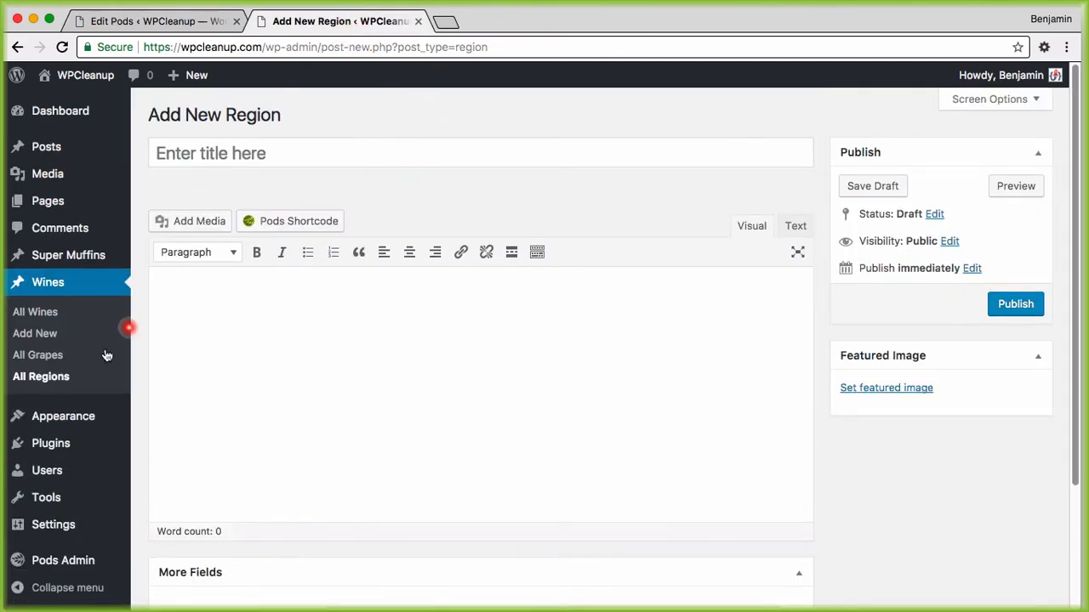
pyautogui.click(57, 335)
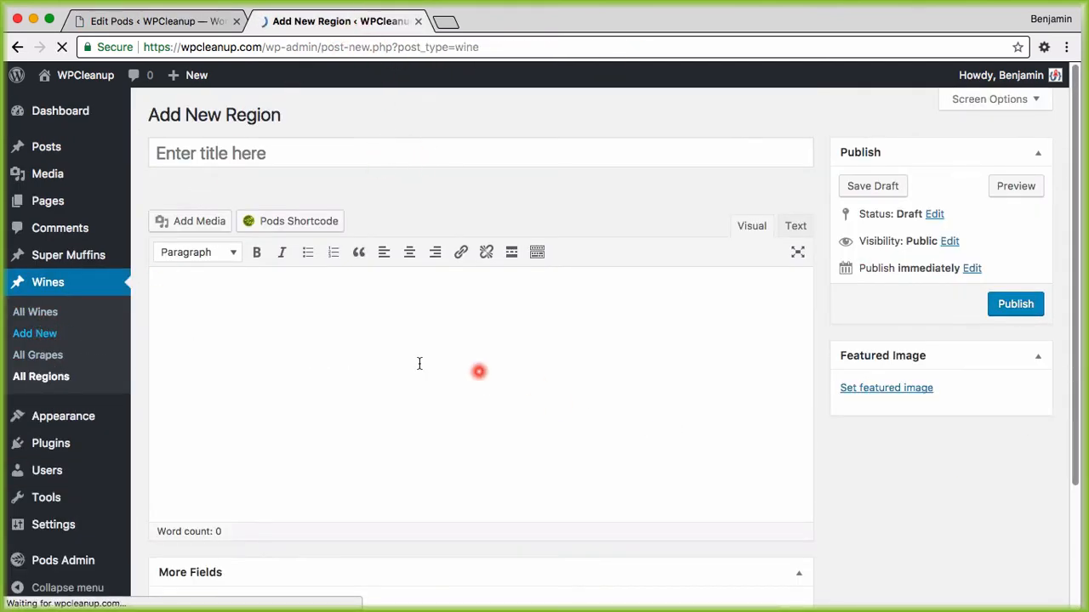
pyautogui.scroll(-5, 379, 306)
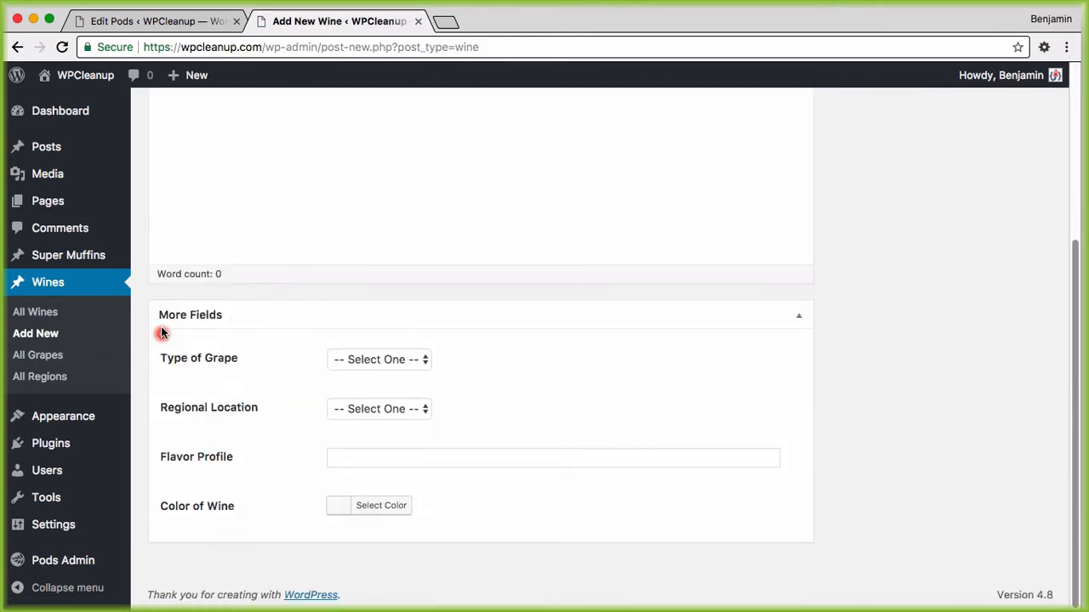
pyautogui.moveTo(164, 313); pyautogui.dragTo(238, 316)
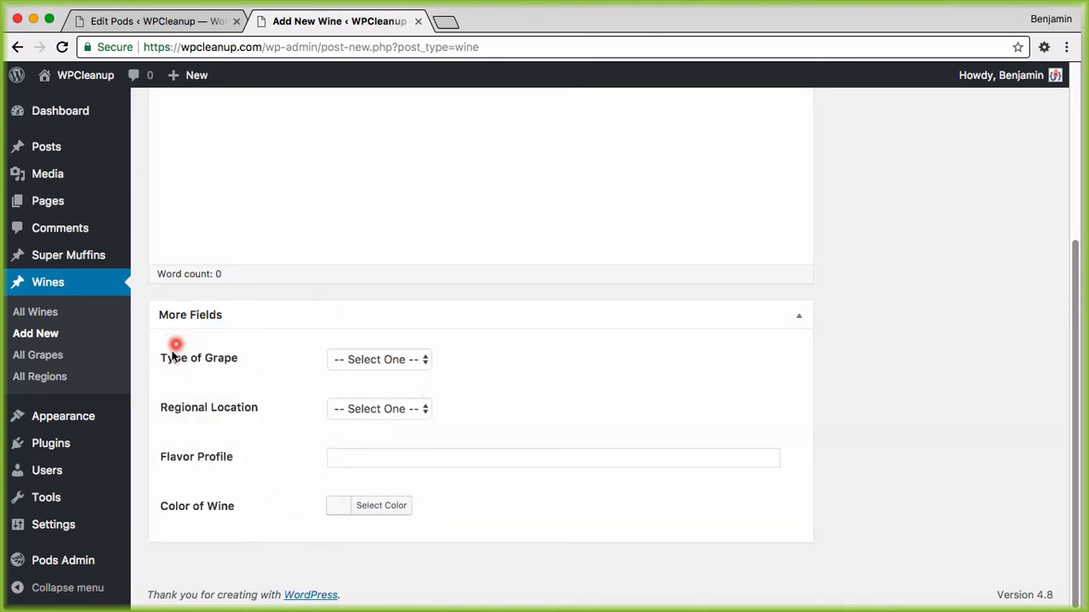
# Check the available choices for Type of Grape and Regional Location and try the Flavor Profile text entry on the new wine
pyautogui.click(411, 372)
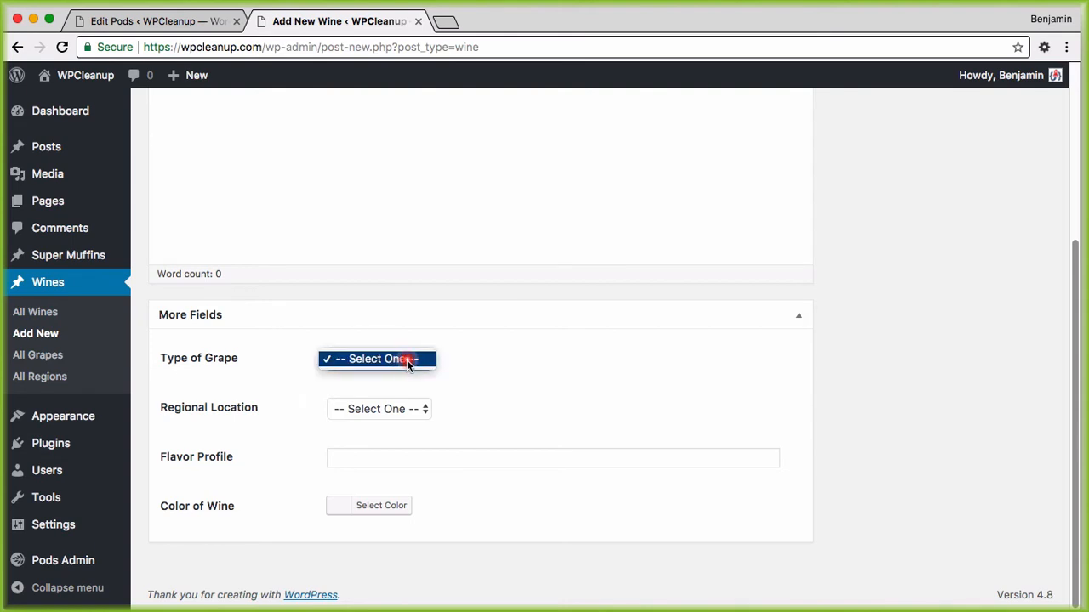
pyautogui.click(464, 388)
pyautogui.click(424, 413)
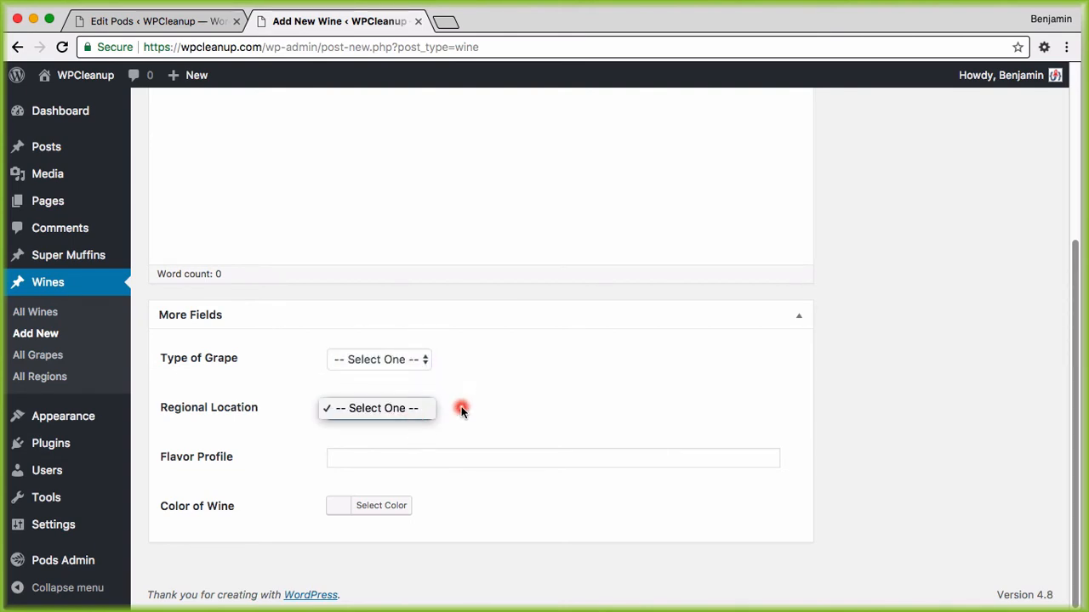
pyautogui.click(468, 383)
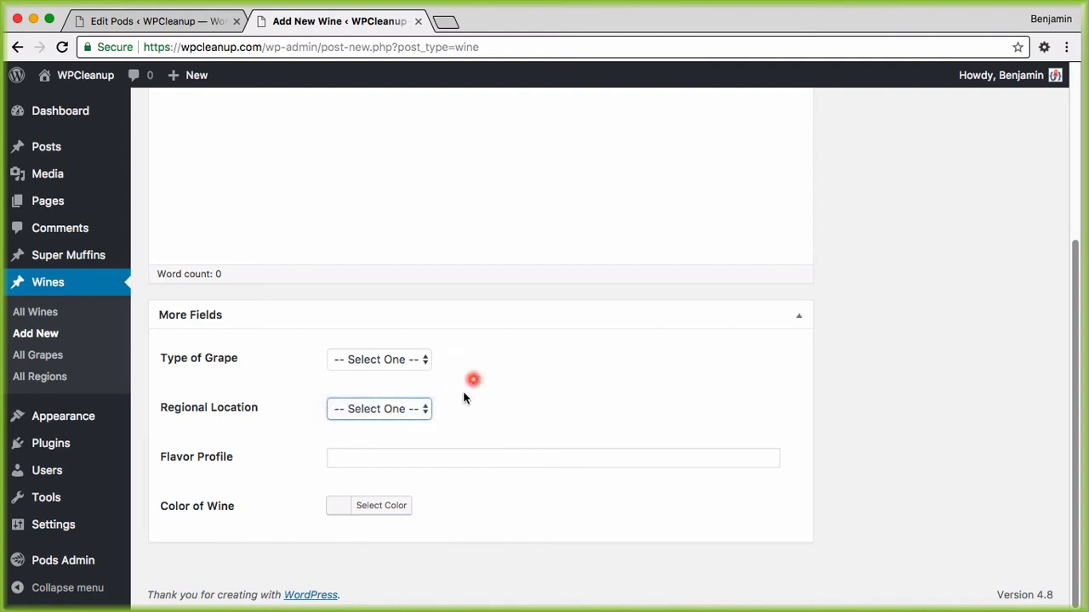
pyautogui.click(356, 459)
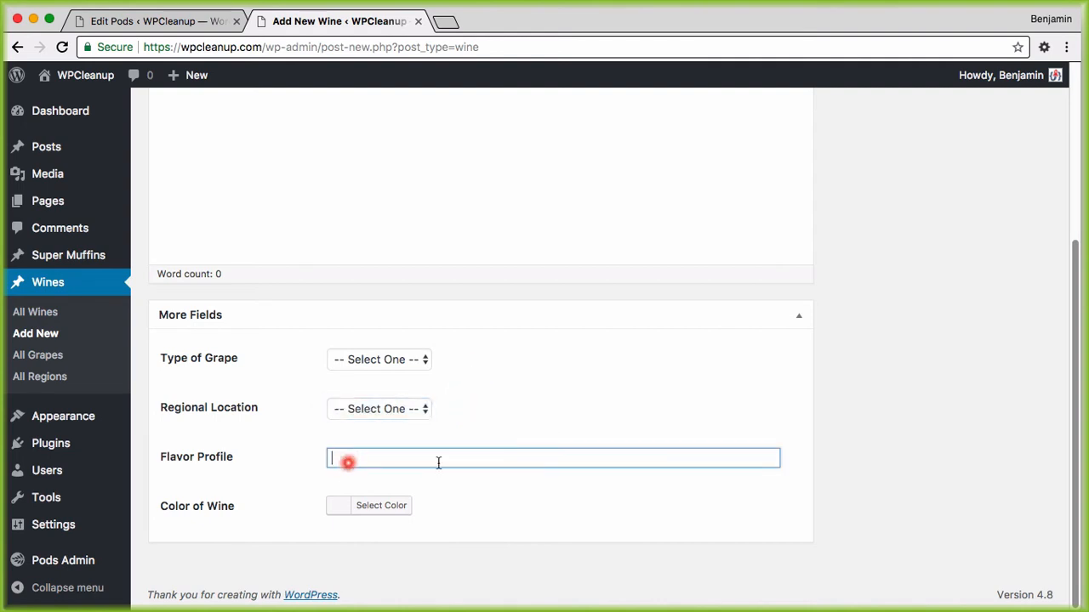
# Set the new wine's Color of Wine to the red preset and close the color picker
pyautogui.click(365, 515)
pyautogui.scroll(-3, 590, 484)
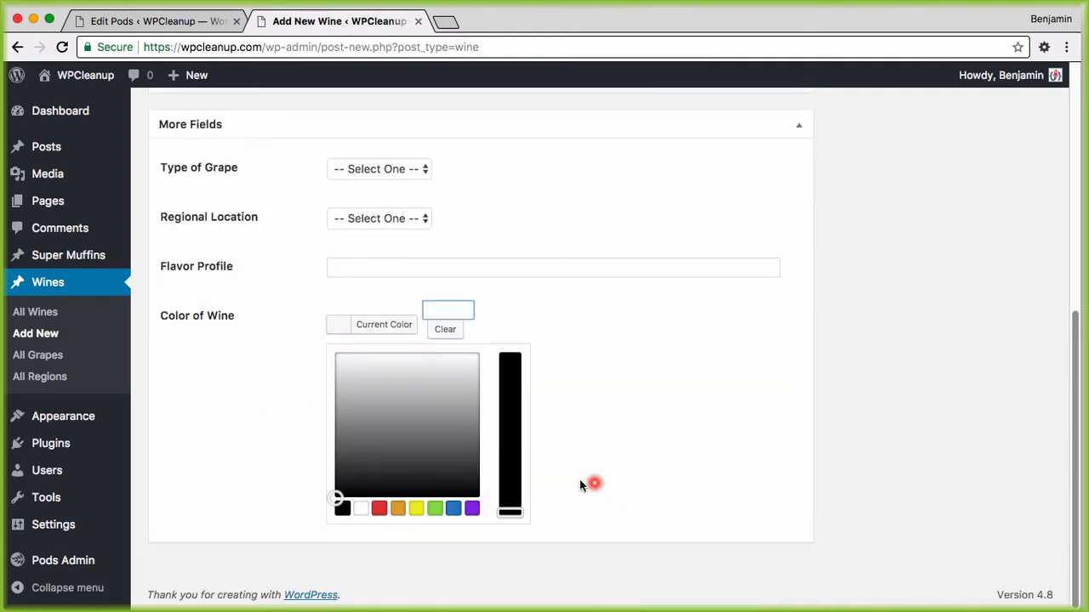
pyautogui.click(379, 509)
pyautogui.click(476, 328)
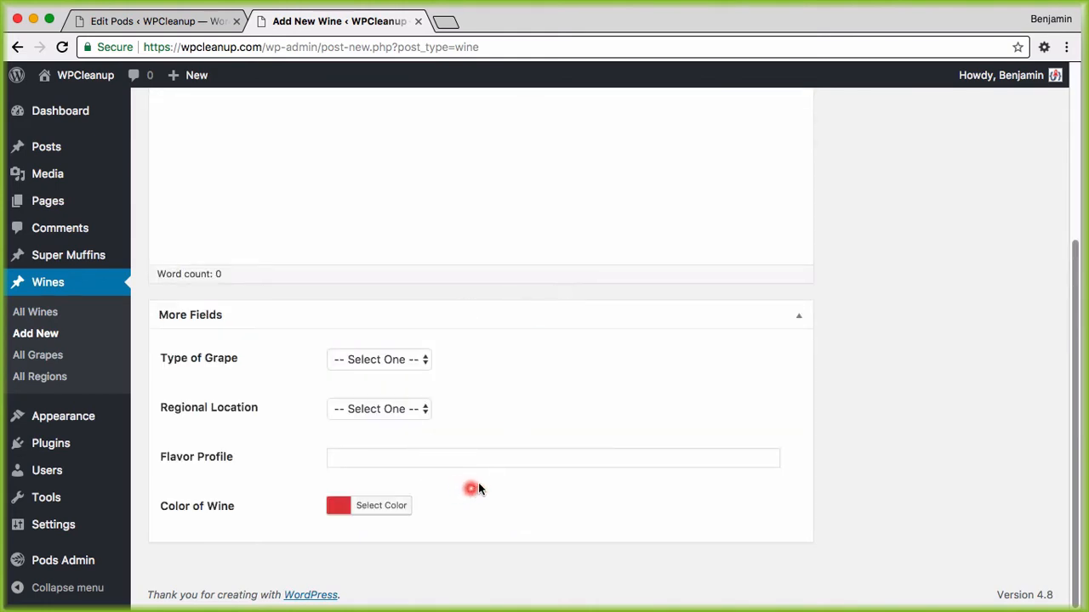
# Leave the unsaved wine form, open the Grapes list and add and publish a grape titled Big Grapes
pyautogui.scroll(3, 495, 453)
pyautogui.scroll(-3, 347, 421)
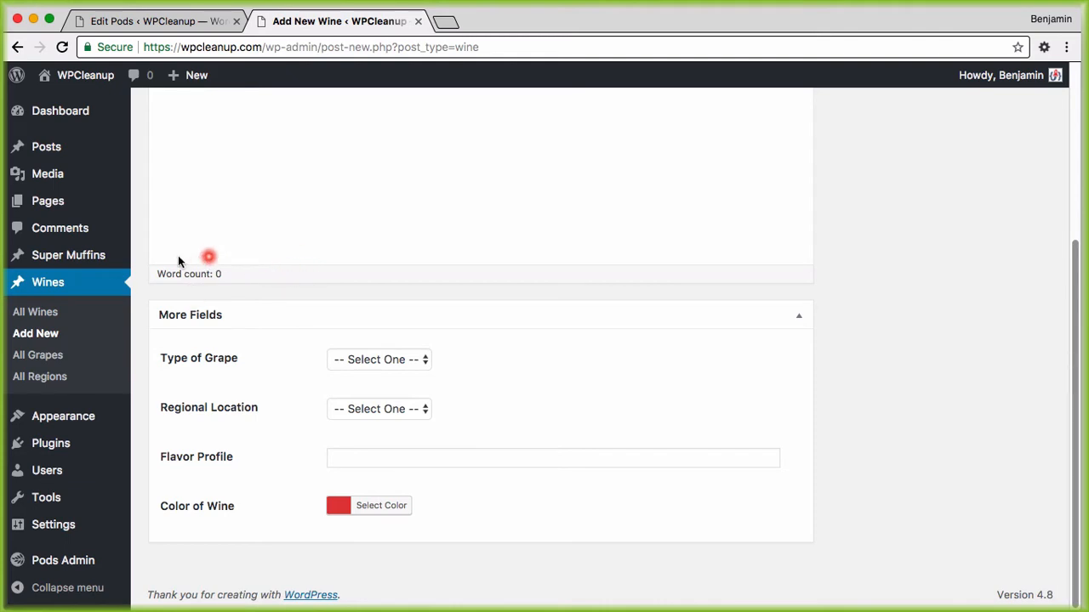
pyautogui.scroll(2, 121, 337)
pyautogui.click(40, 355)
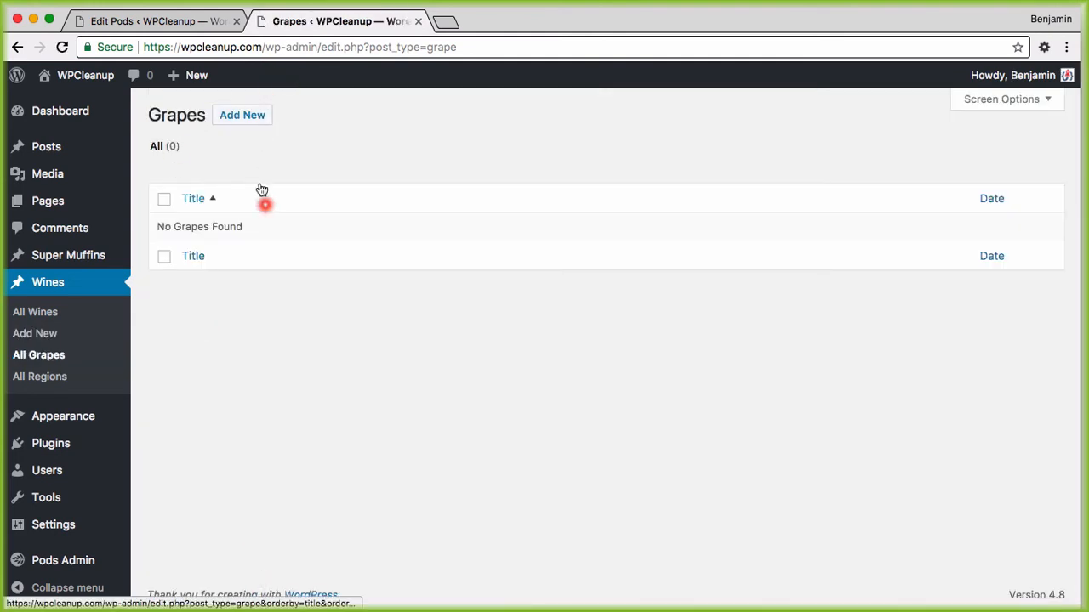
pyautogui.click(243, 119)
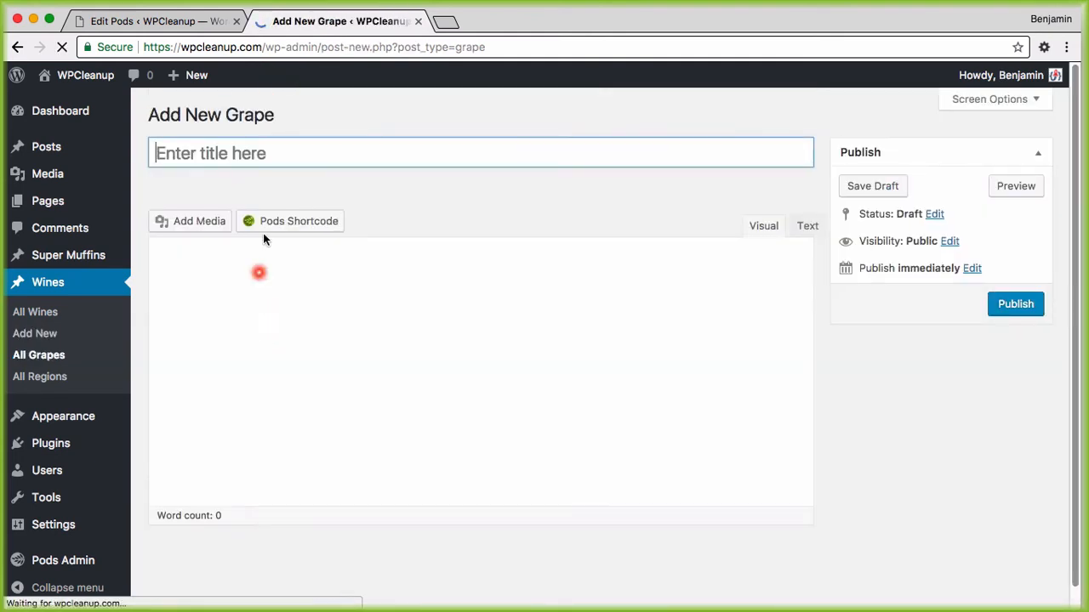
pyautogui.click(266, 153)
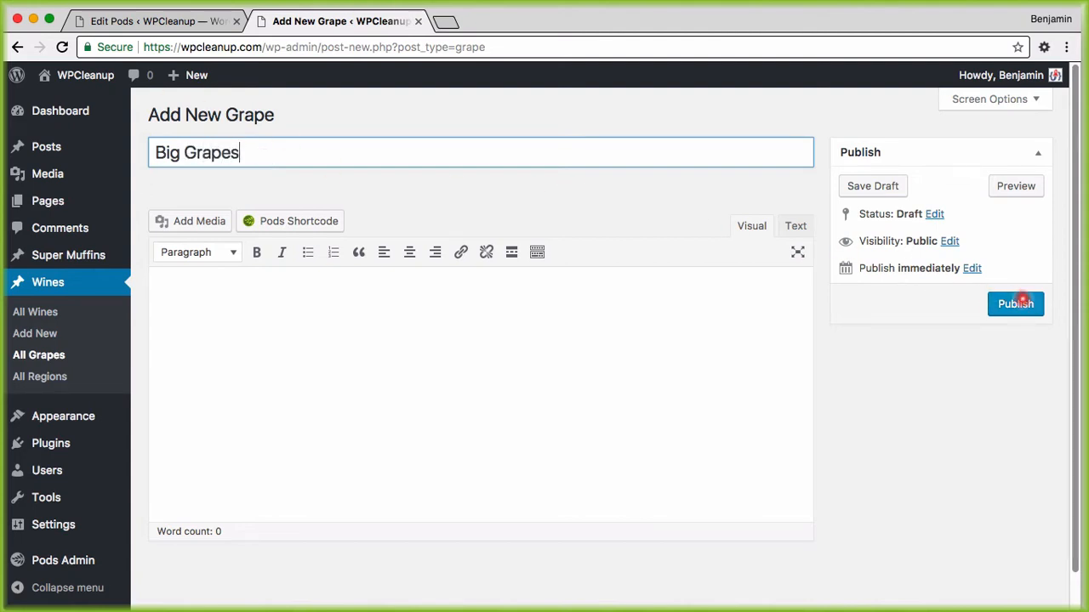
pyautogui.click(1012, 303)
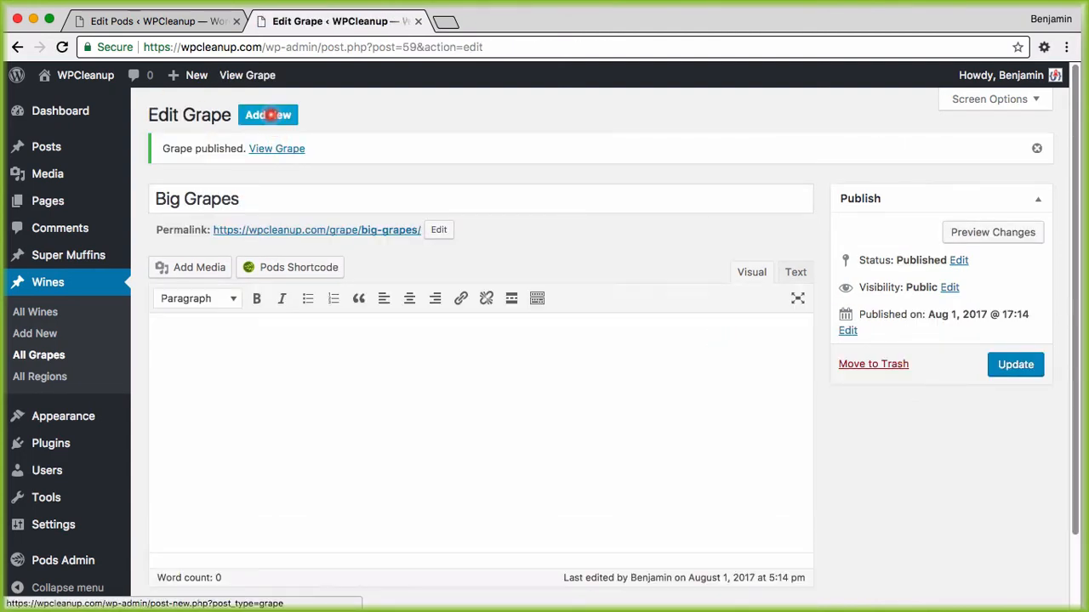
# Add and publish two more grape entries titled Small Grape and Gross Grape
pyautogui.click(269, 114)
pyautogui.click(252, 148)
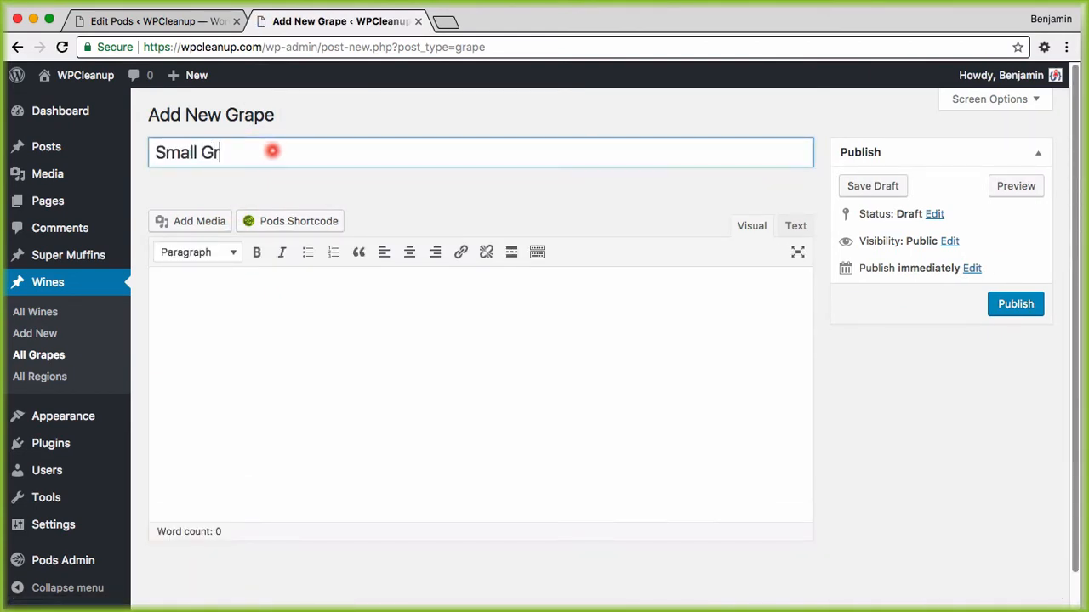
pyautogui.click(1014, 308)
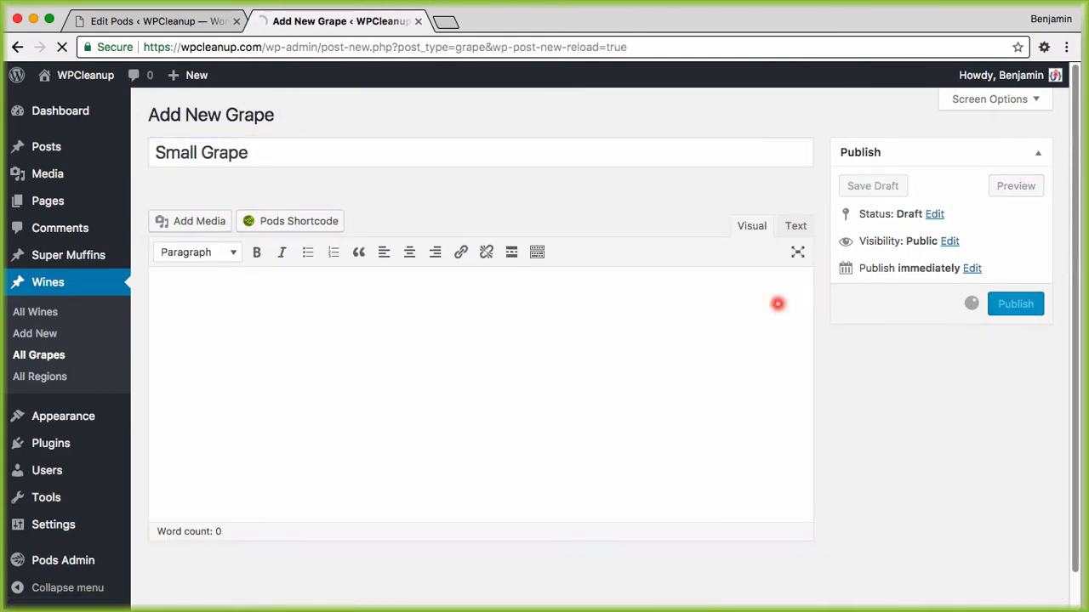
pyautogui.click(277, 114)
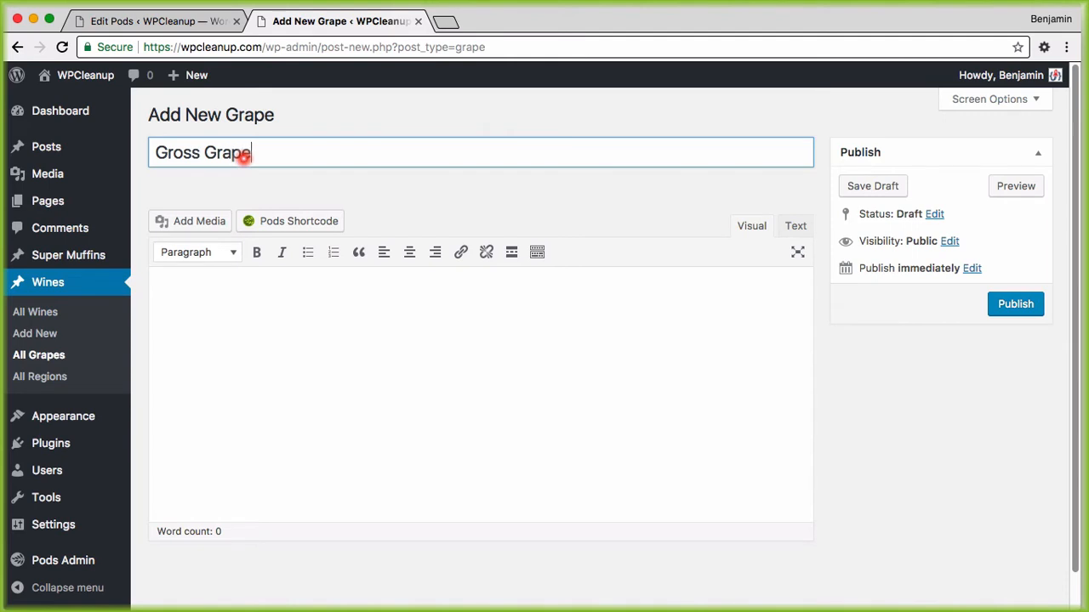
pyautogui.write('Gross Grape')
pyautogui.click(1015, 304)
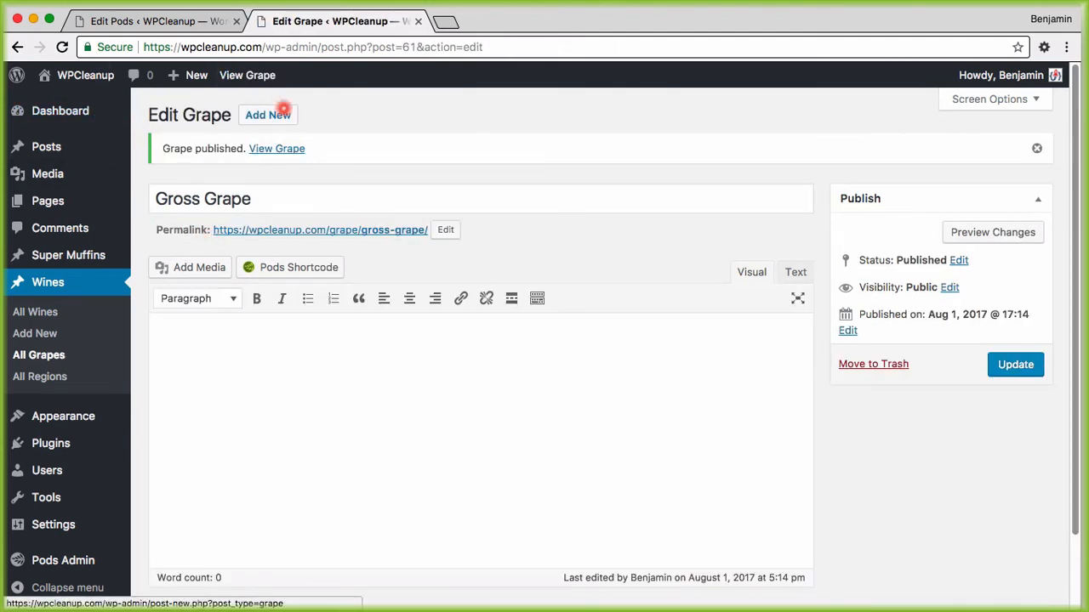
# Add and publish another grape titled Riesling and return to the list of all grapes
pyautogui.click(282, 111)
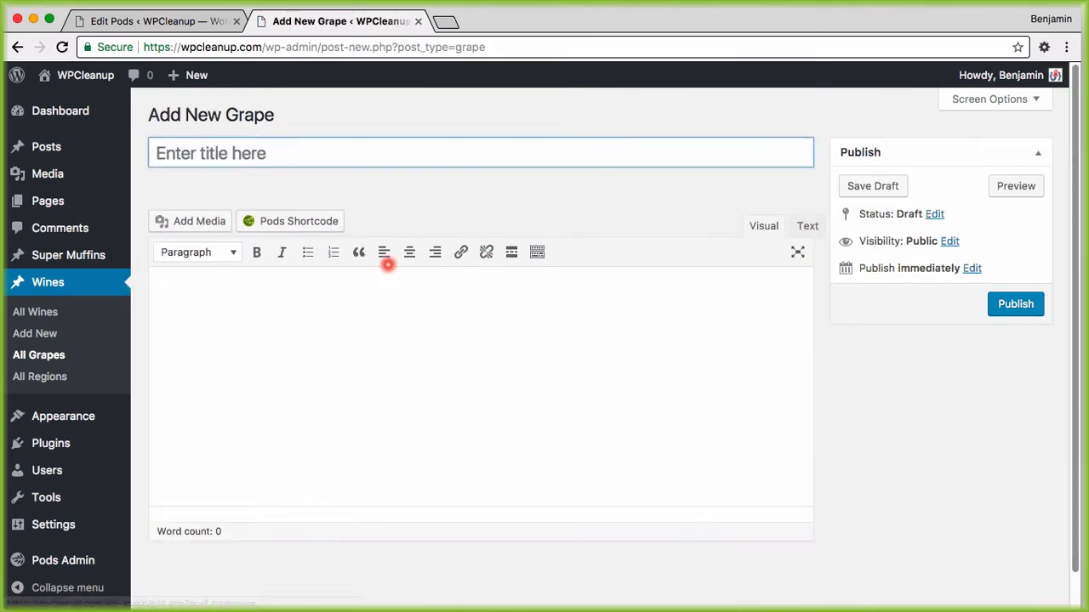
pyautogui.click(240, 154)
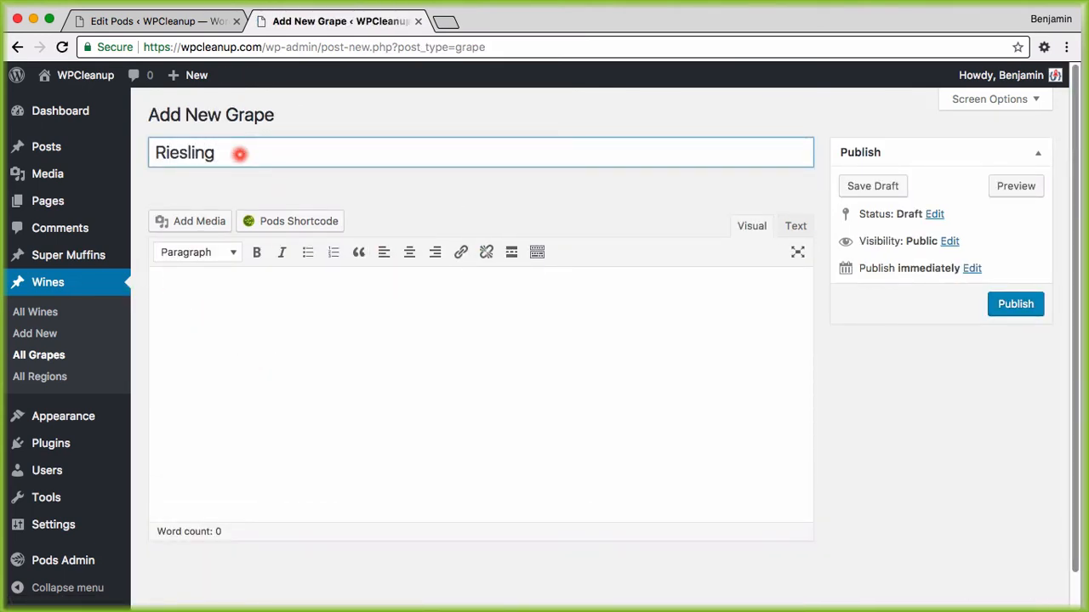
pyautogui.click(1028, 306)
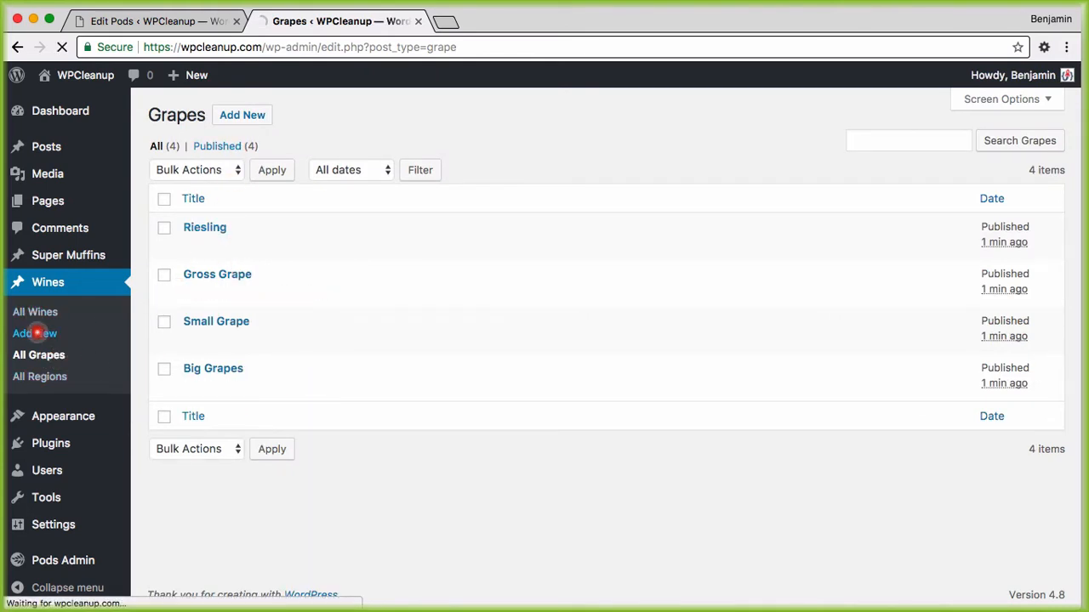
# Open a new wine form and check the available choices for Type of Grape without selecting one
pyautogui.click(35, 333)
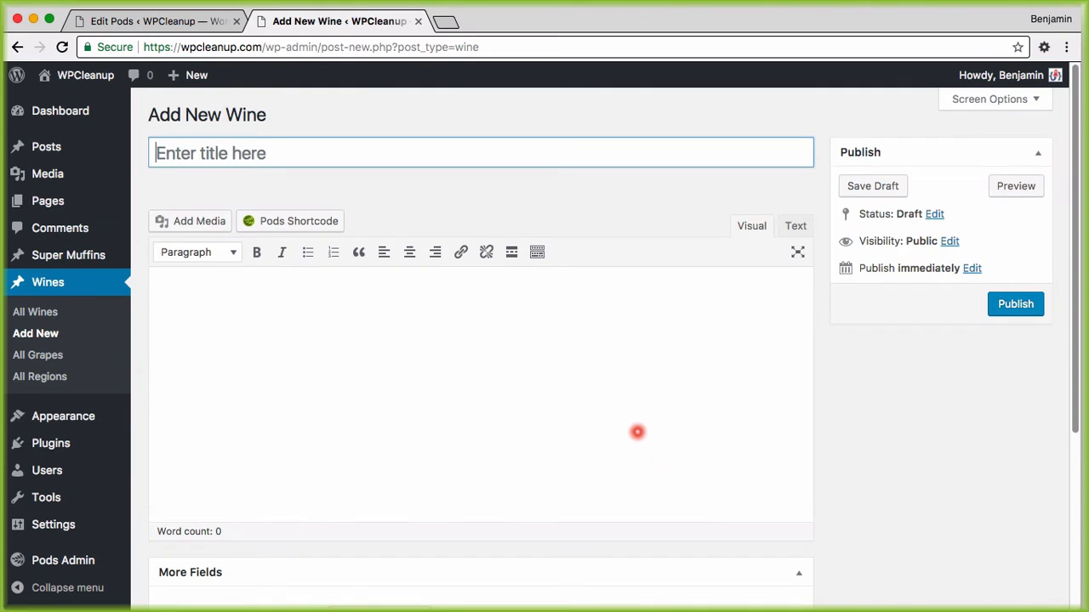
pyautogui.scroll(-5, 770, 404)
pyautogui.click(389, 358)
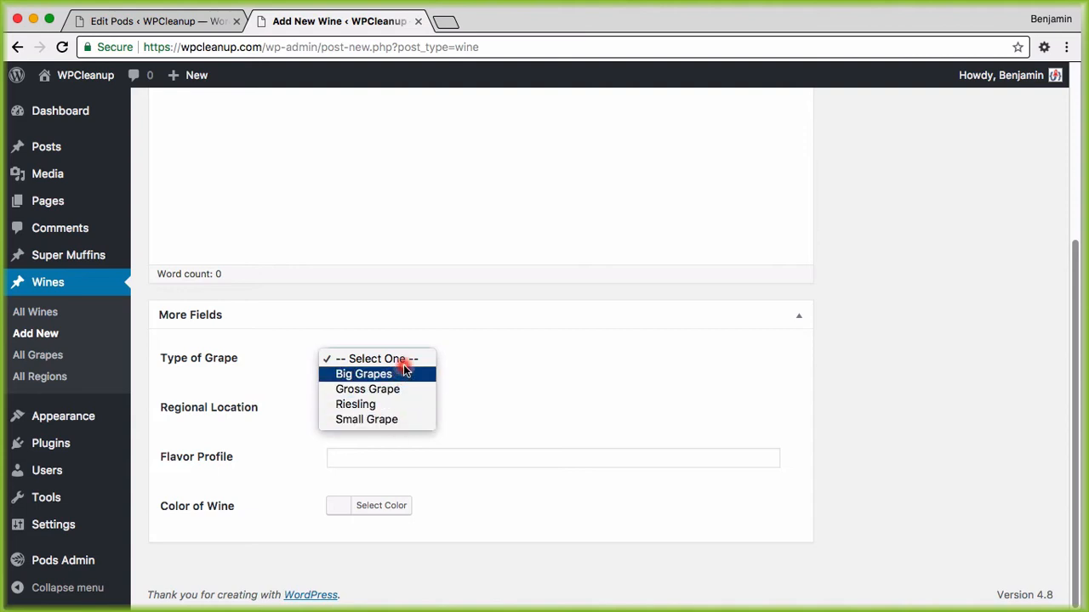
pyautogui.click(522, 377)
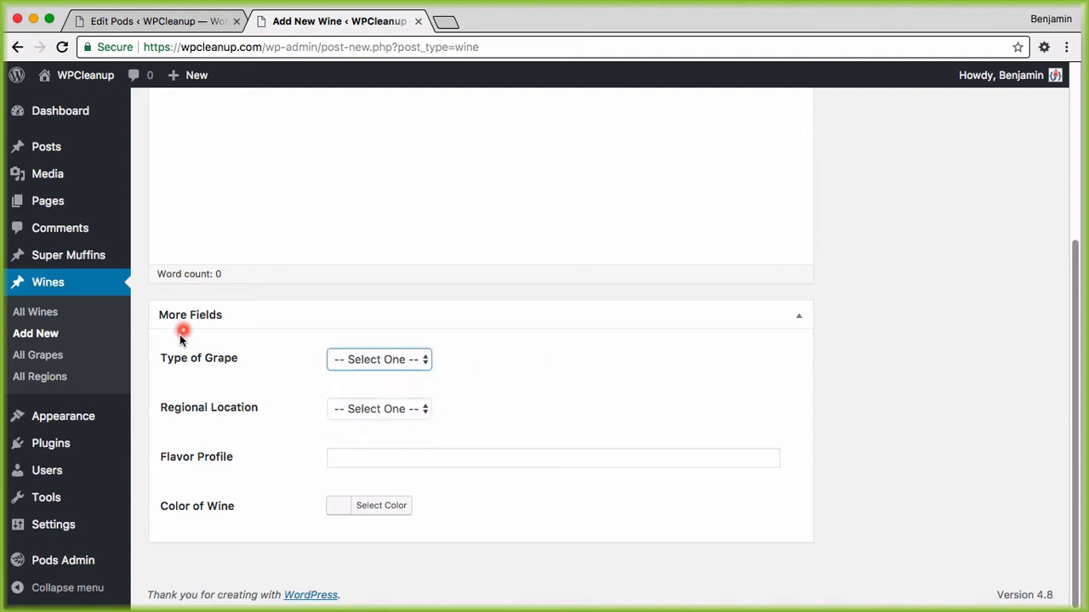
# Add and publish a new region titled North from the Regions list
pyautogui.click(44, 377)
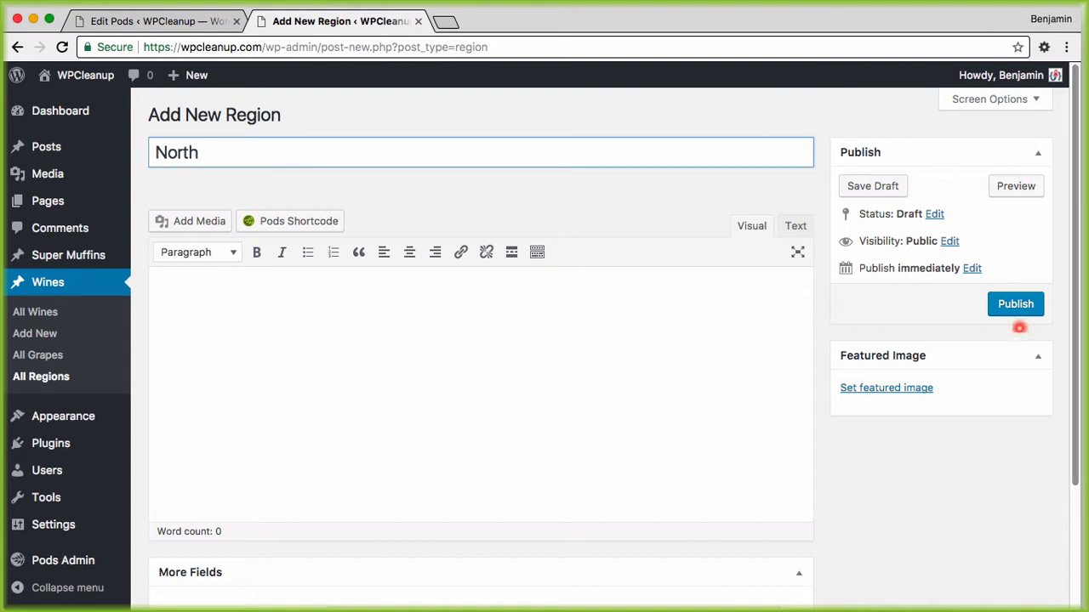
pyautogui.click(1013, 304)
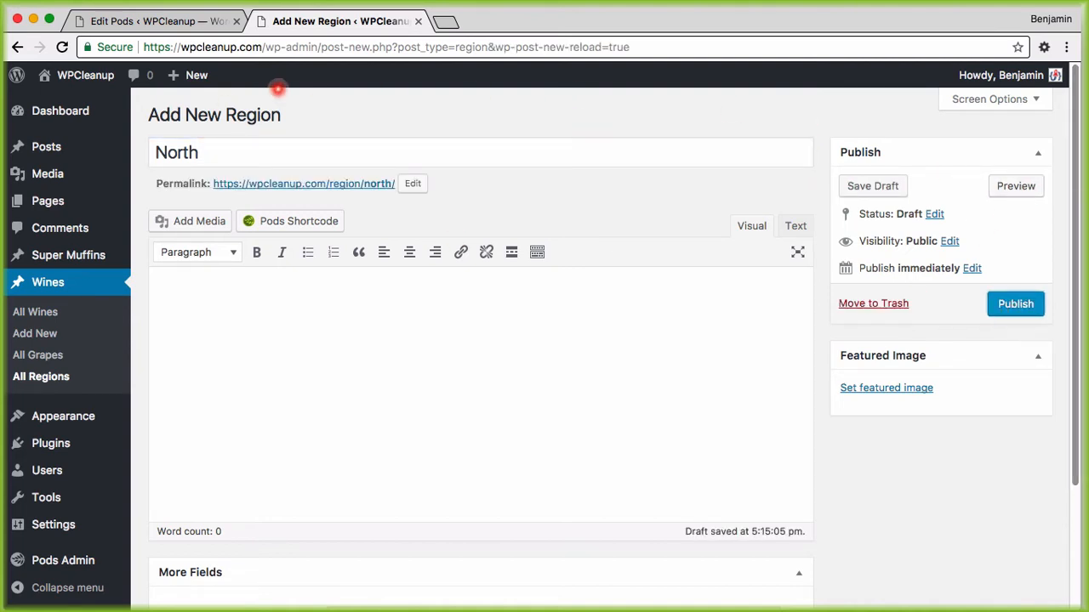
pyautogui.click(1009, 304)
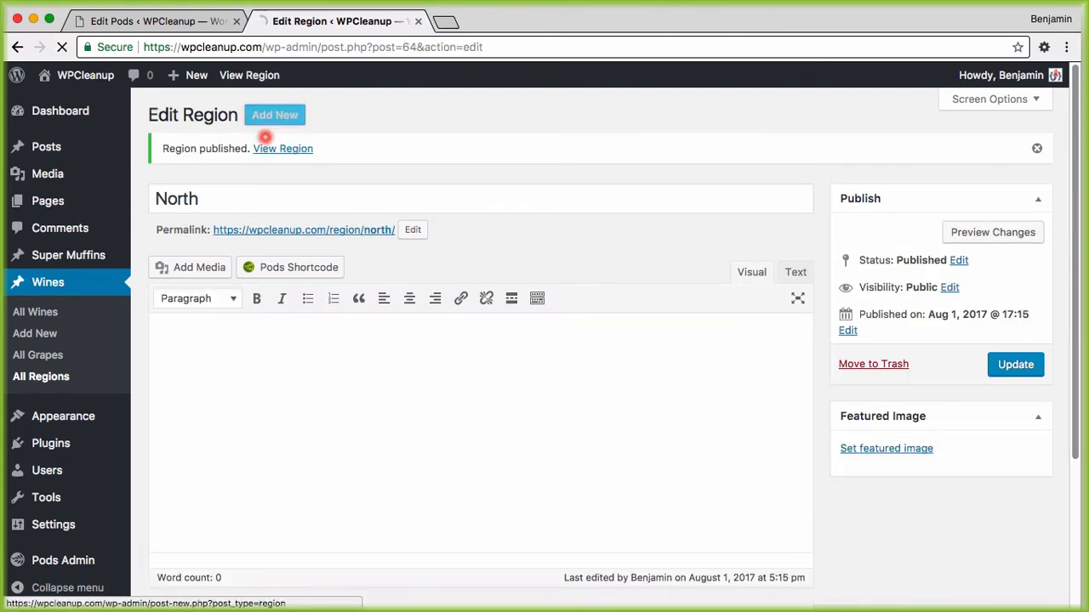
# Add and publish two more regions titled South and Up
pyautogui.click(272, 119)
pyautogui.click(265, 153)
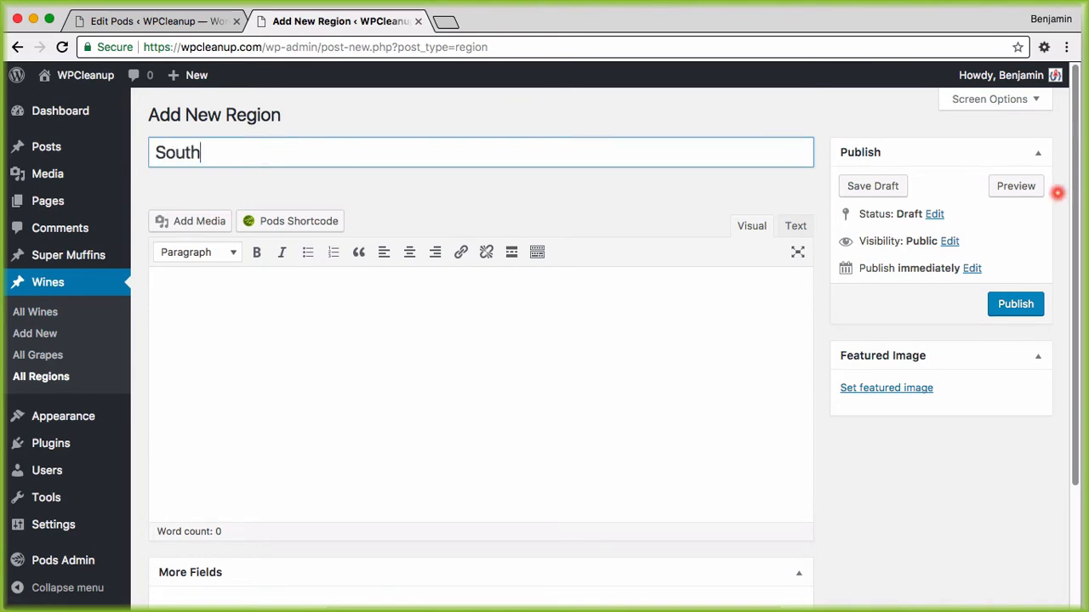
pyautogui.click(1008, 303)
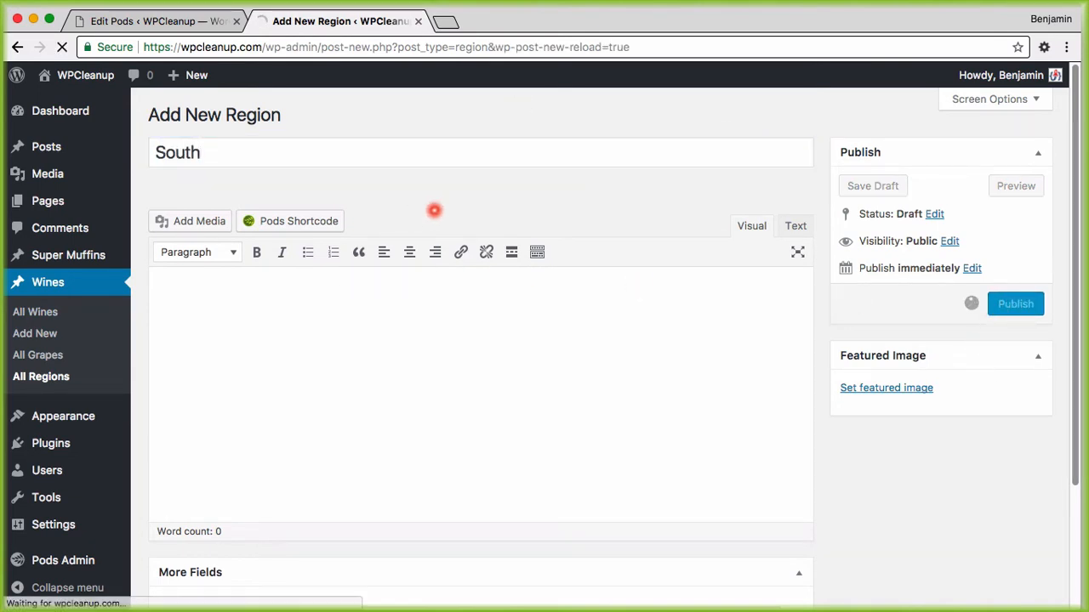
pyautogui.click(281, 113)
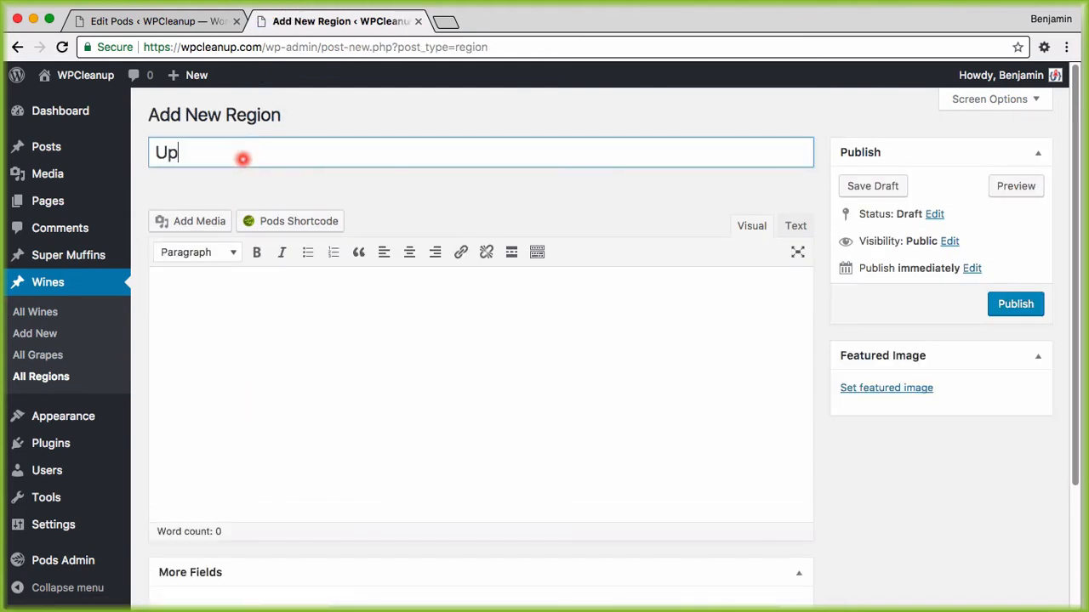
pyautogui.click(1038, 303)
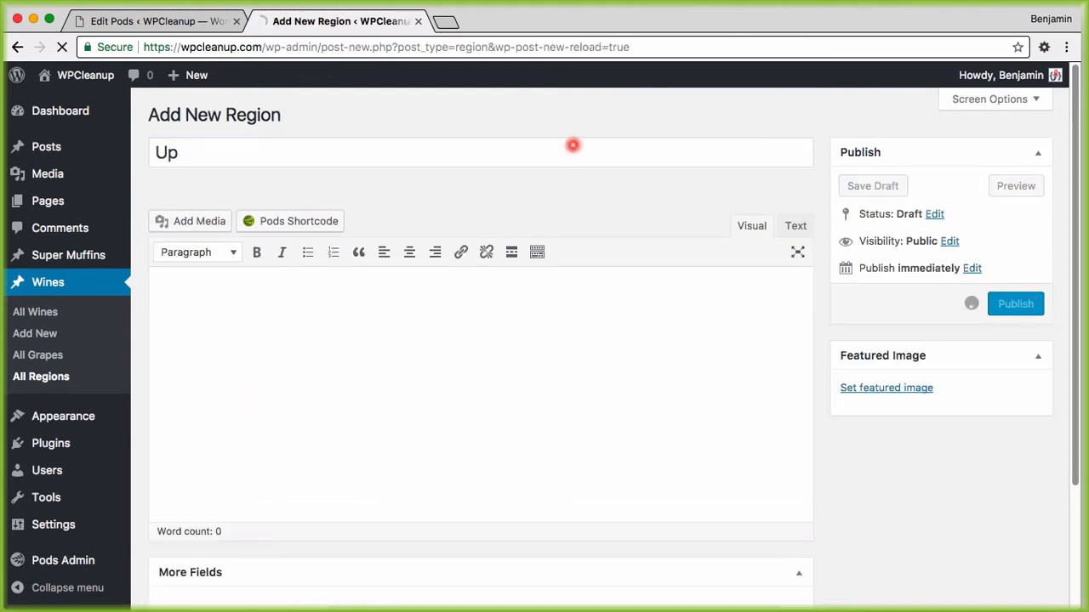
# Add and publish a region titled Confused and return to the list of all regions
pyautogui.click(274, 113)
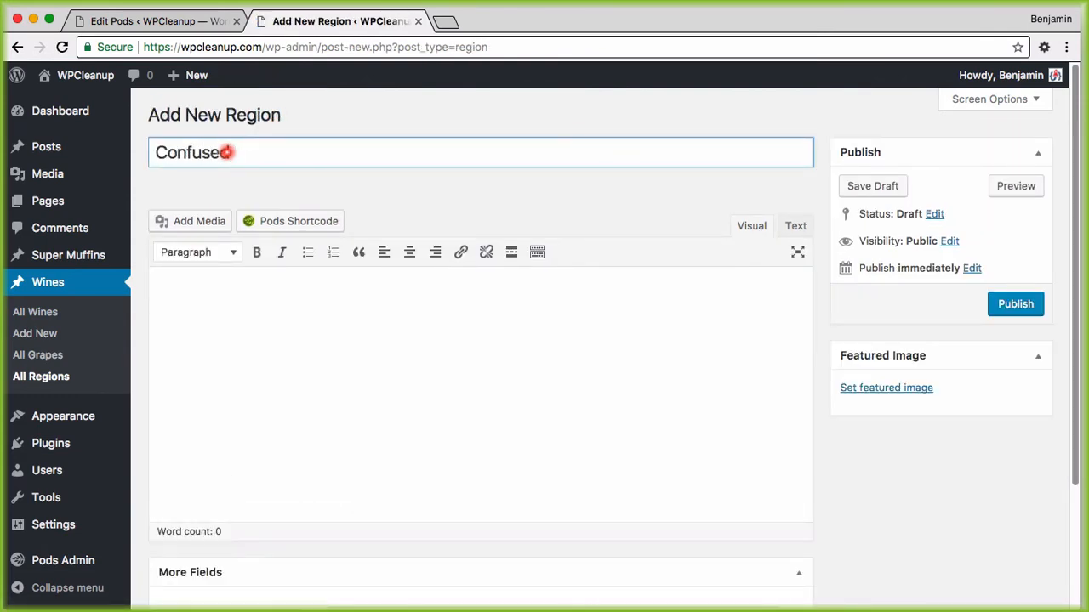
pyautogui.write('Confused')
pyautogui.click(1015, 304)
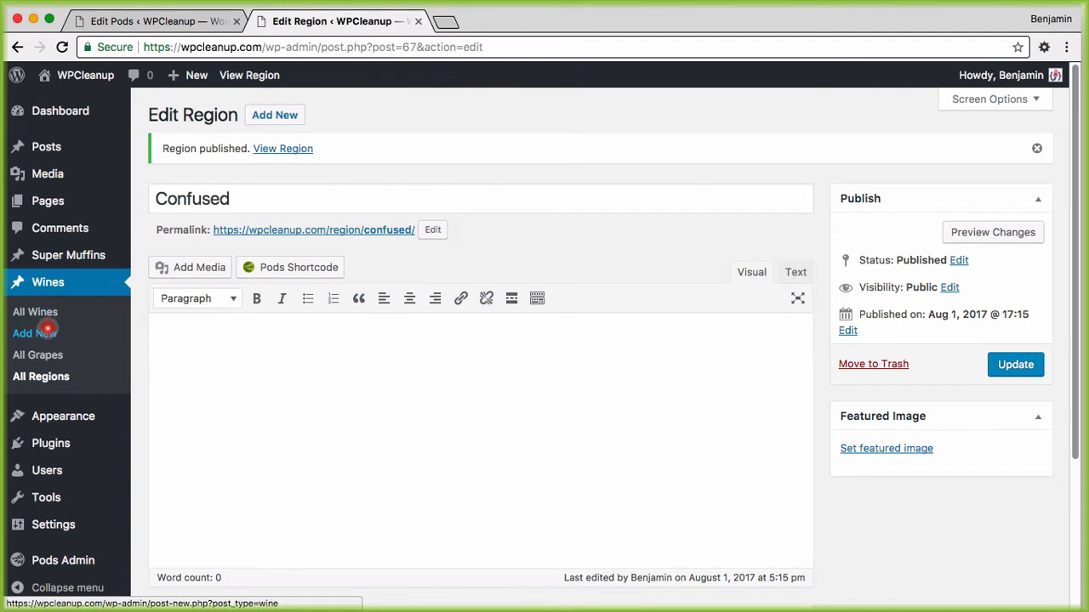
pyautogui.click(41, 376)
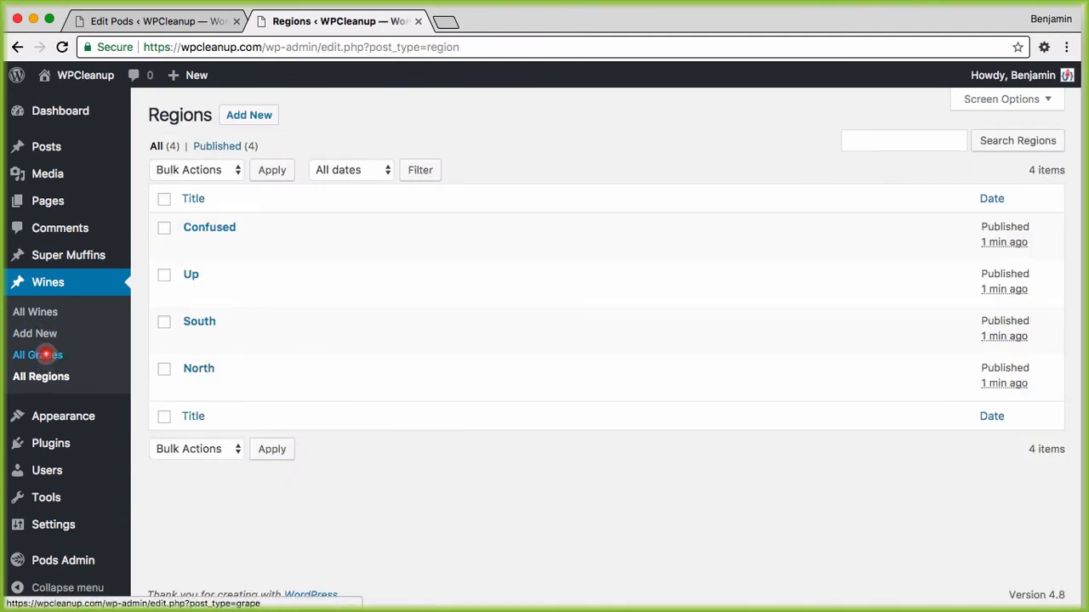
# Open a new wine form and check the available choices for Regional Location without selecting one
pyautogui.click(38, 334)
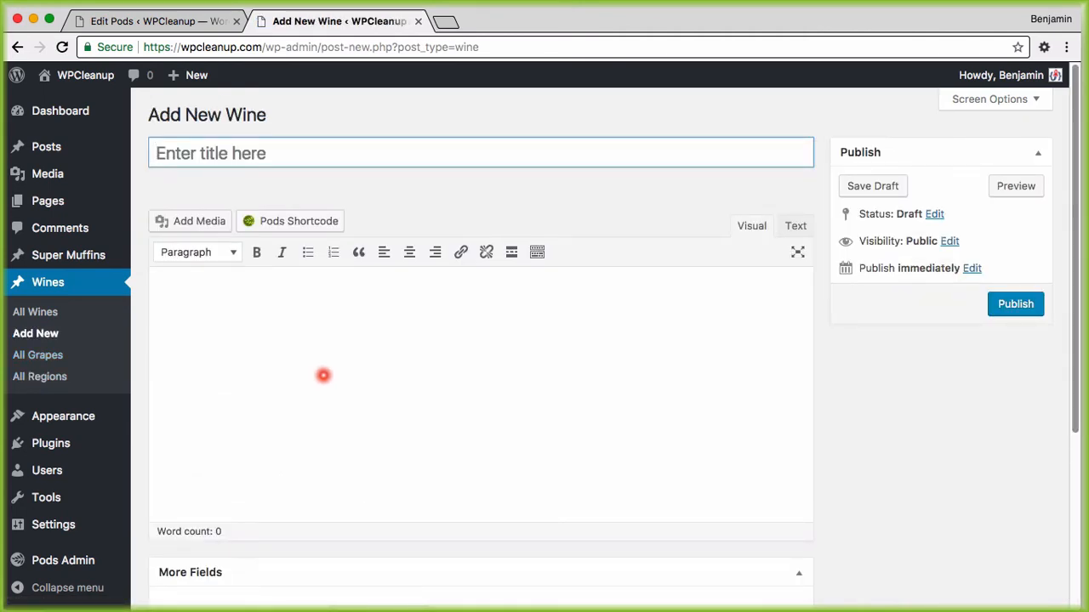
pyautogui.scroll(-5, 402, 360)
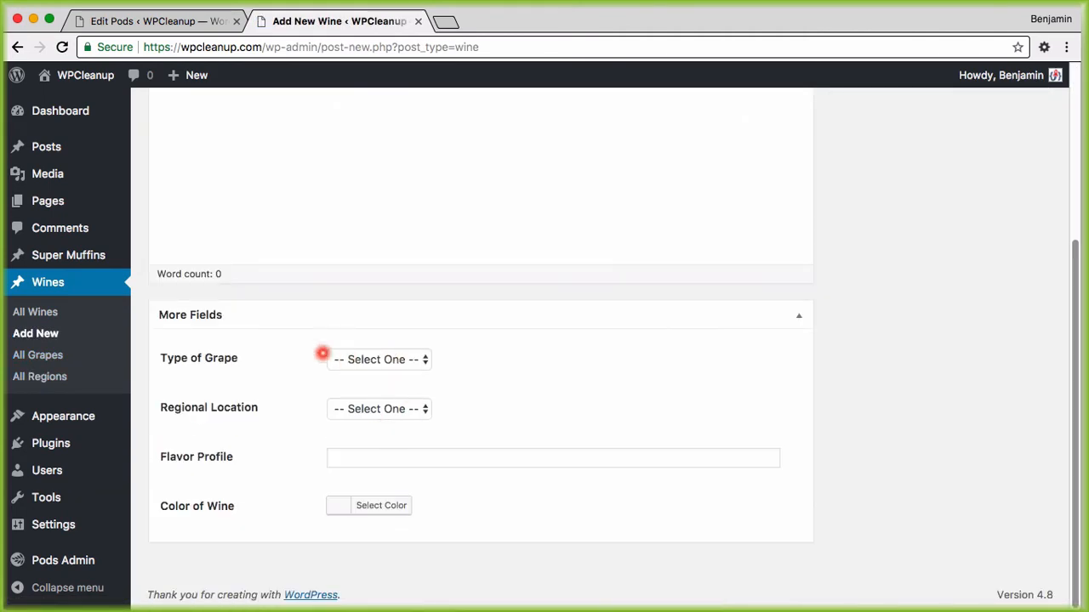
pyautogui.click(423, 415)
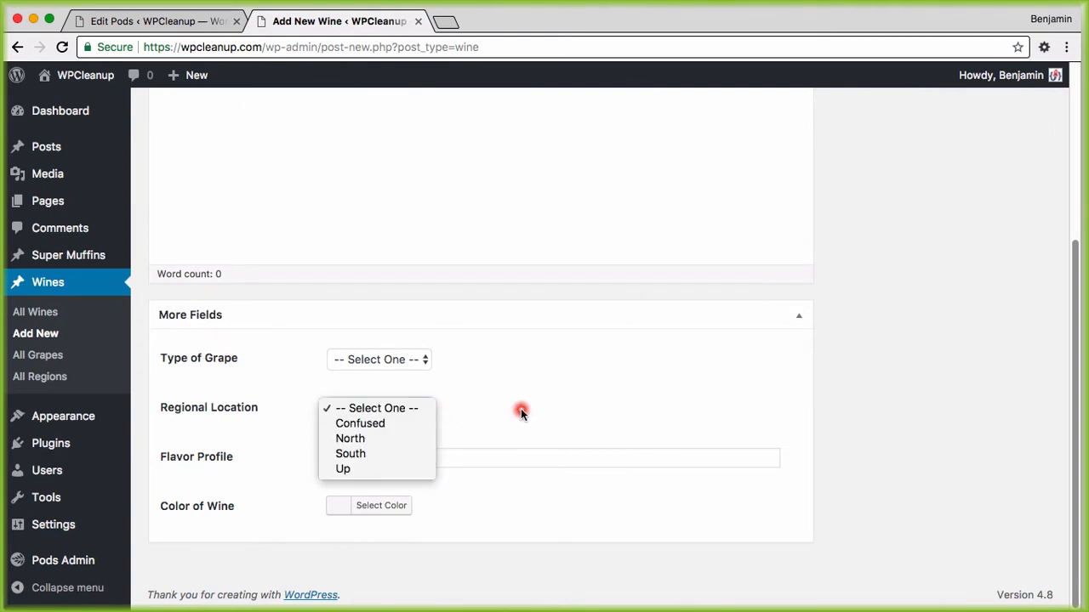
pyautogui.click(521, 408)
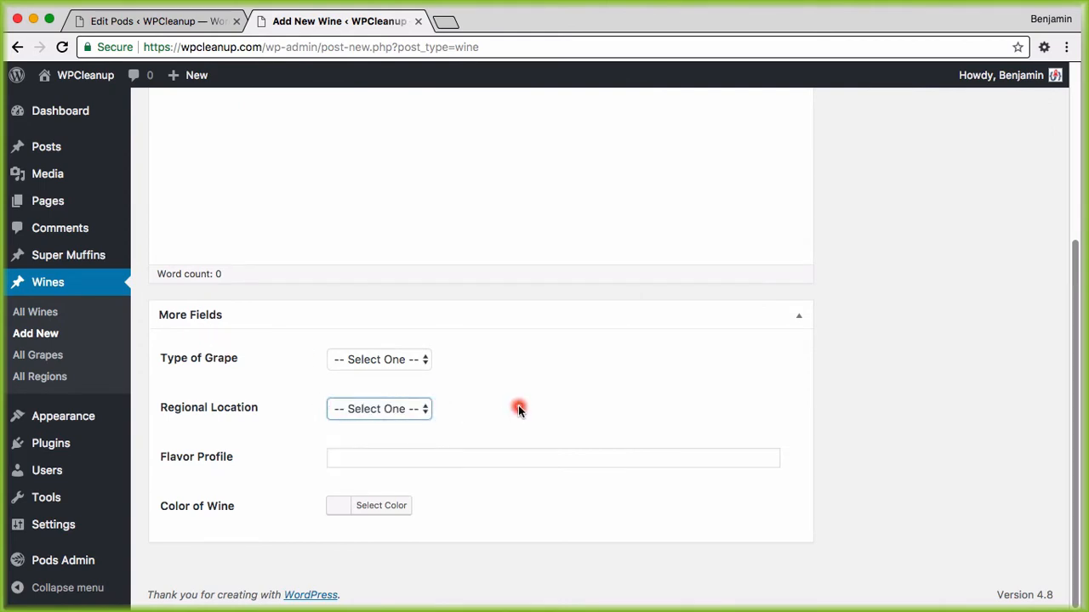
# Review the blank wine form's title, content area and More Fields section
pyautogui.scroll(5, 519, 408)
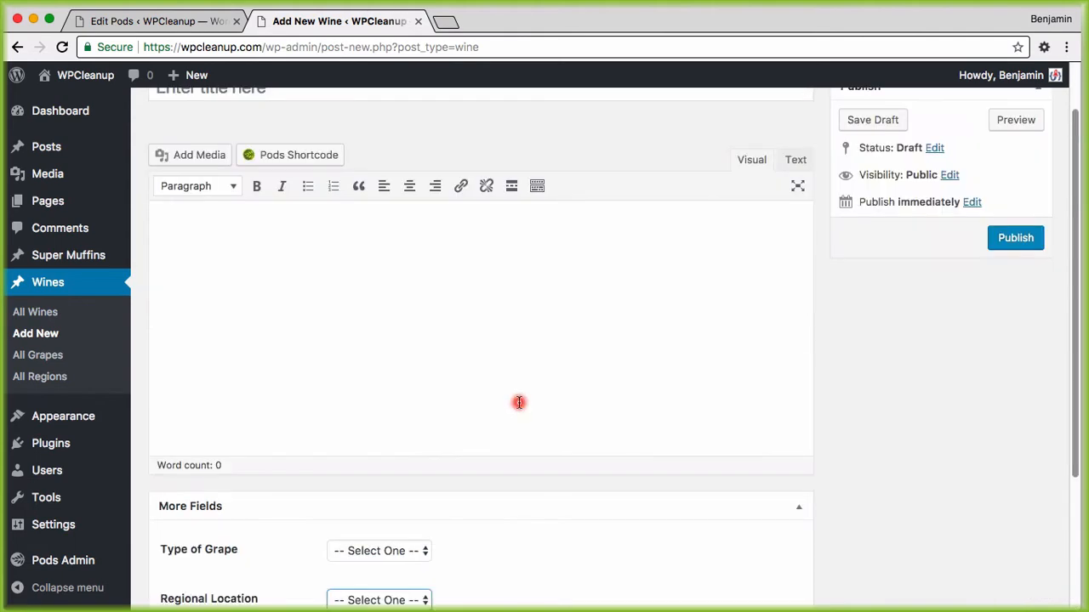
pyautogui.click(219, 294)
pyautogui.click(225, 318)
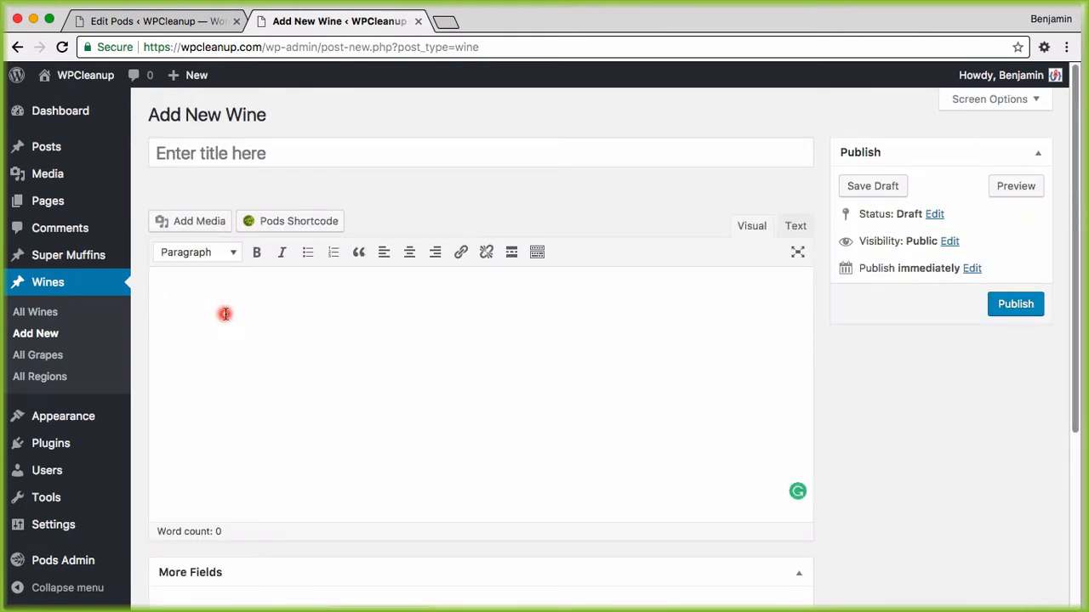
pyautogui.scroll(-5, 331, 316)
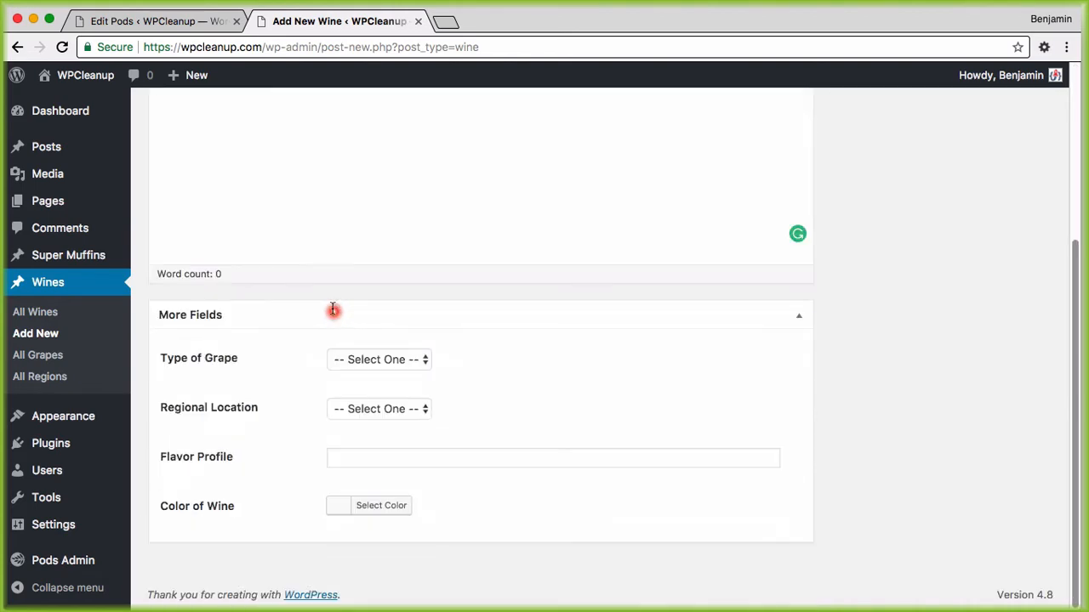
pyautogui.scroll(5, 333, 309)
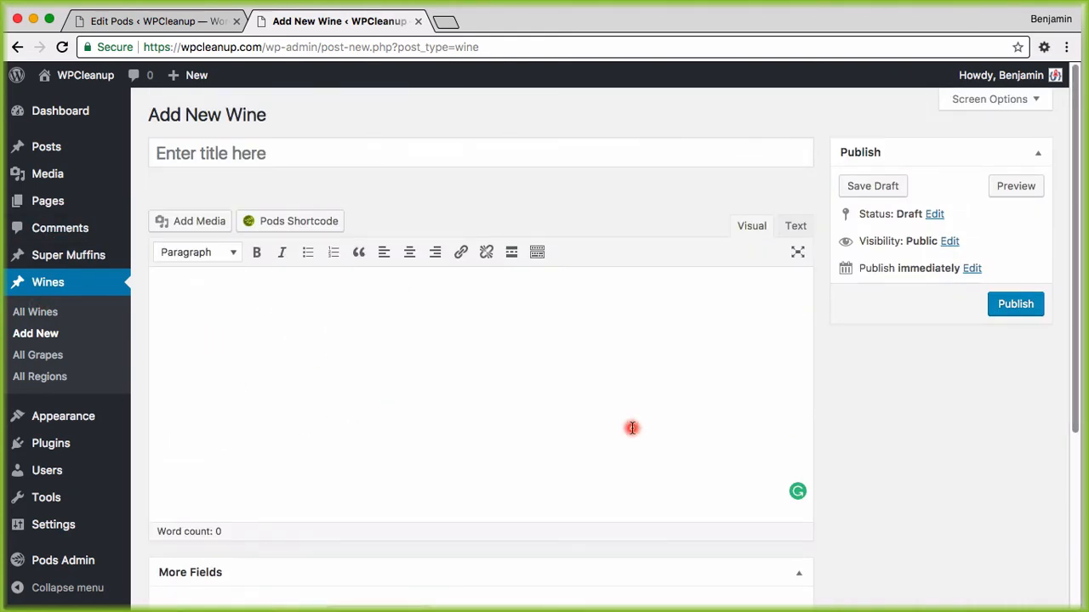
pyautogui.click(247, 151)
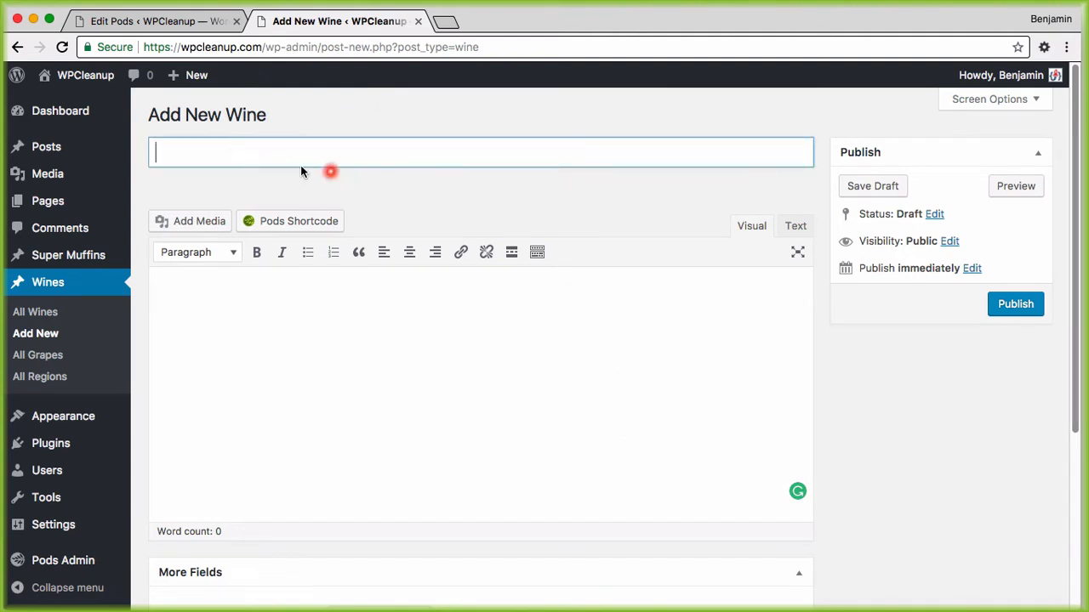
pyautogui.scroll(-3, 498, 160)
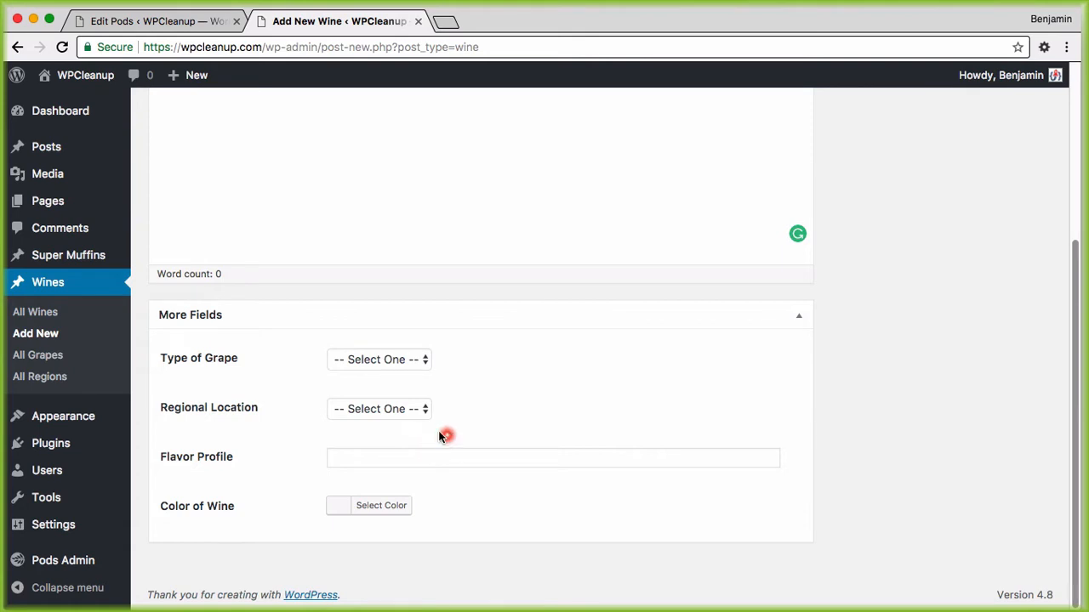
# Check the Regional Location choices on the blank wine form again without selecting one
pyautogui.click(394, 410)
pyautogui.click(483, 393)
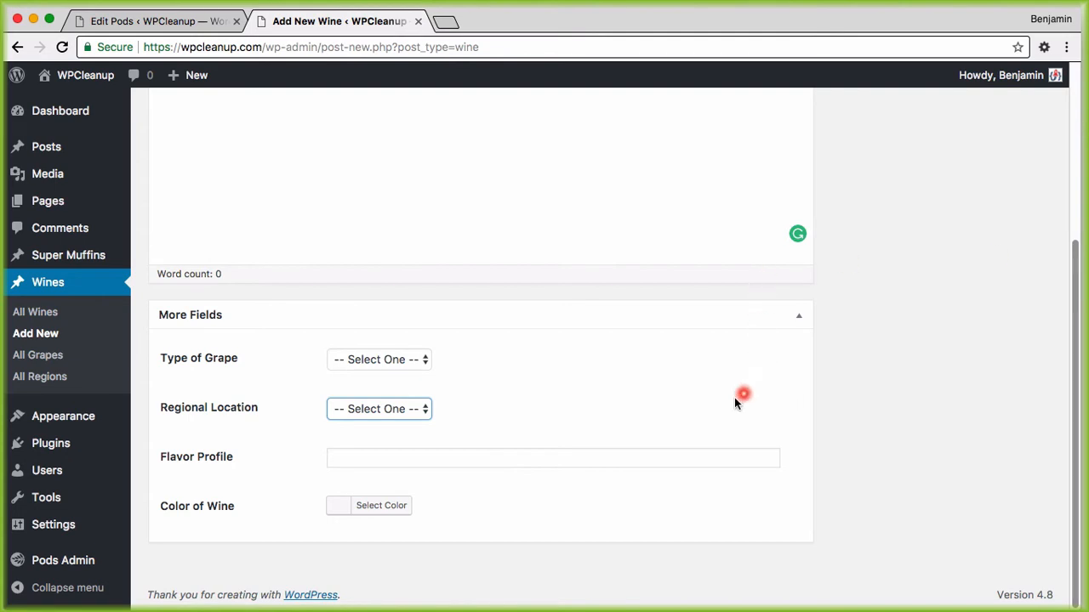
pyautogui.scroll(5, 126, 358)
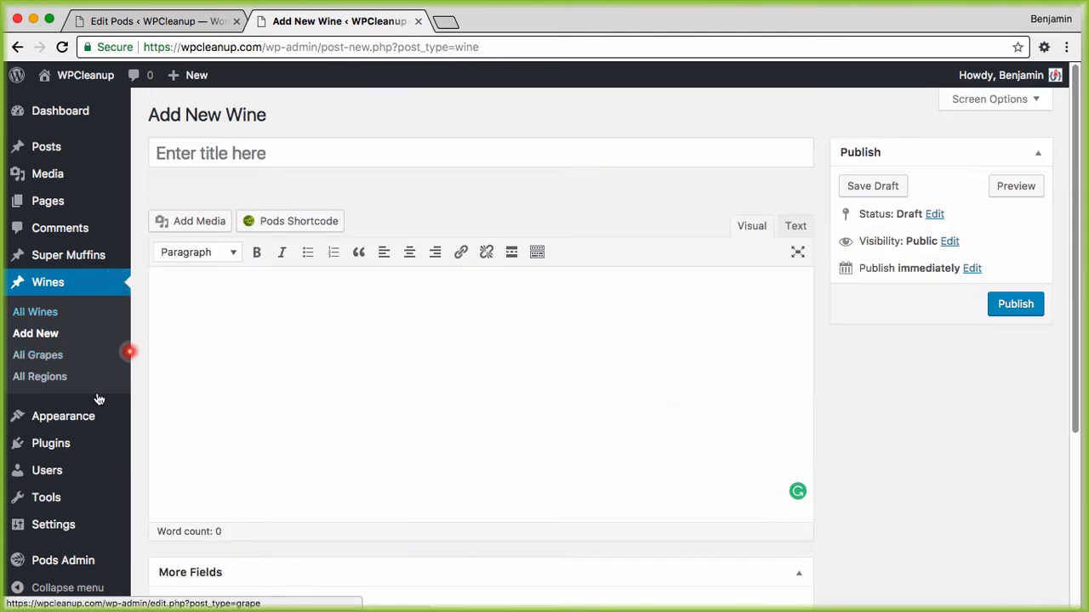
# Open the Wines pod for editing and add a plain text field labelled Awards
pyautogui.scroll(-3, 48, 531)
pyautogui.moveTo(53, 565)
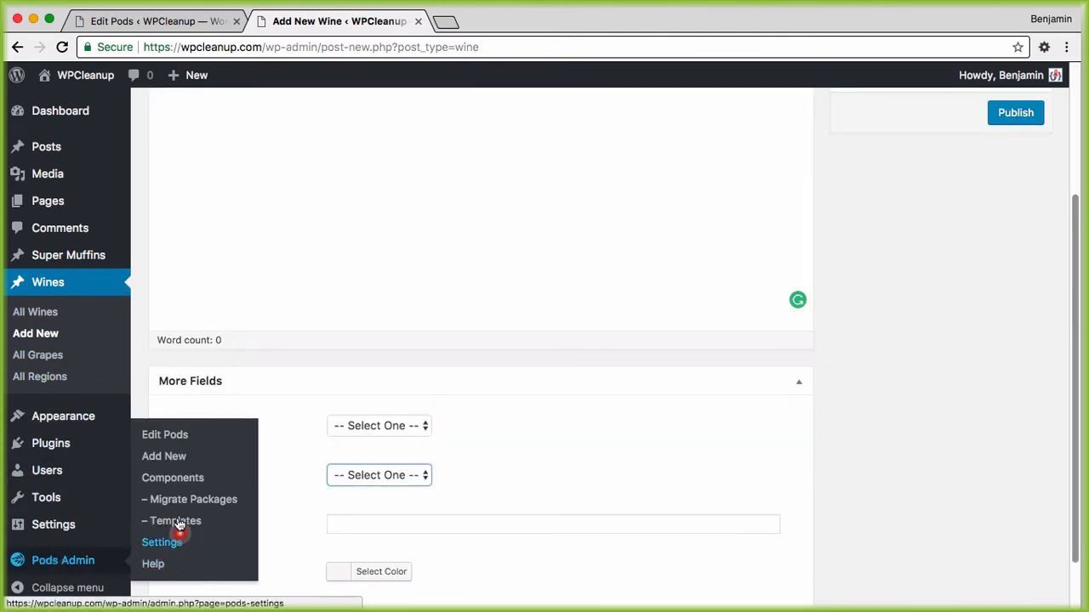
pyautogui.click(185, 443)
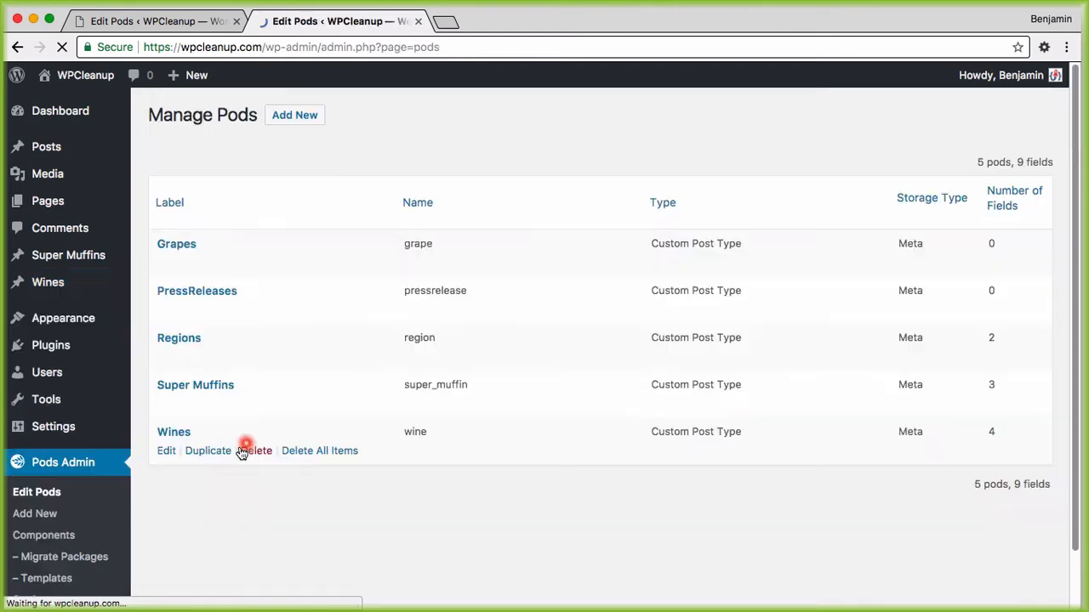
pyautogui.click(167, 452)
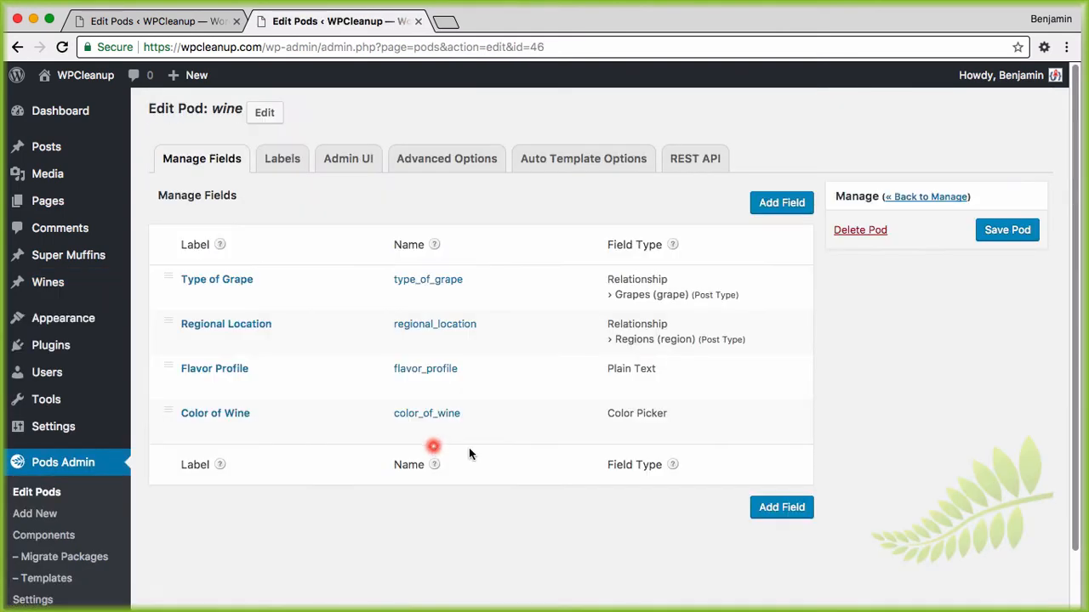
pyautogui.click(779, 204)
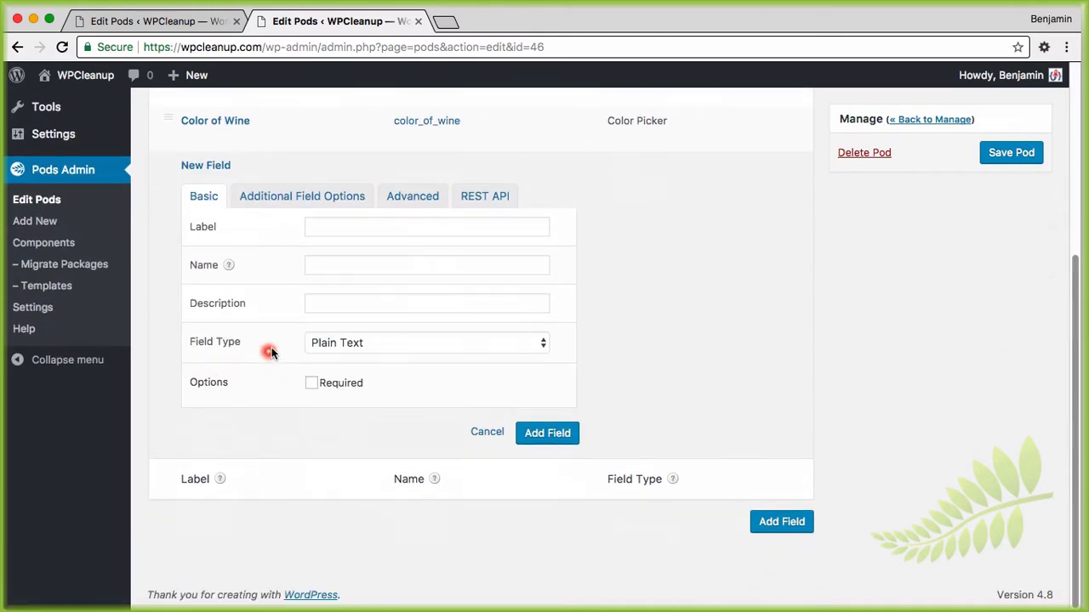
pyautogui.click(359, 226)
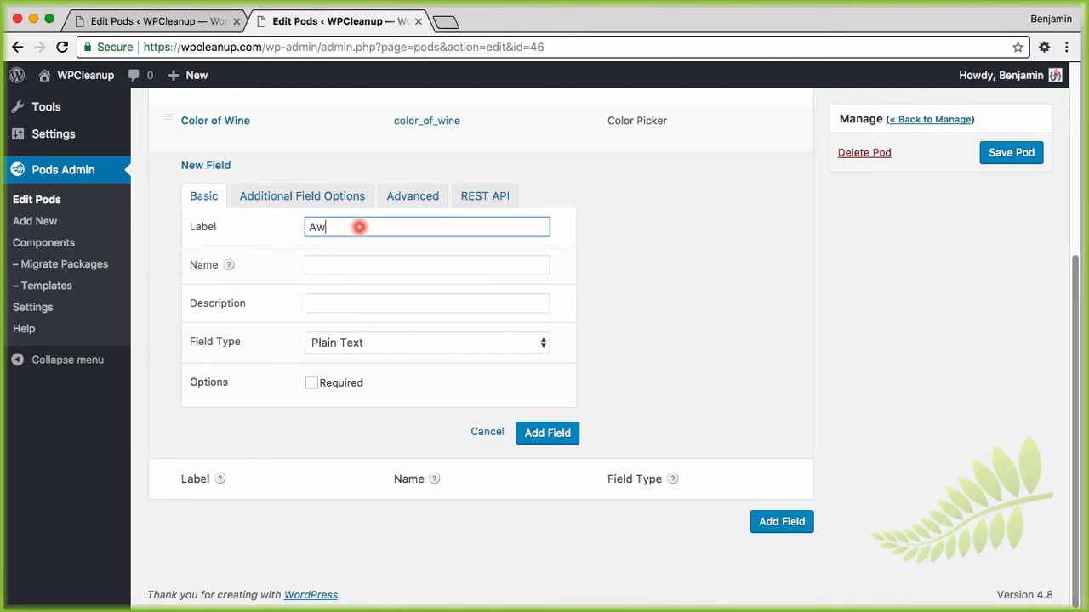
pyautogui.press('Tab')
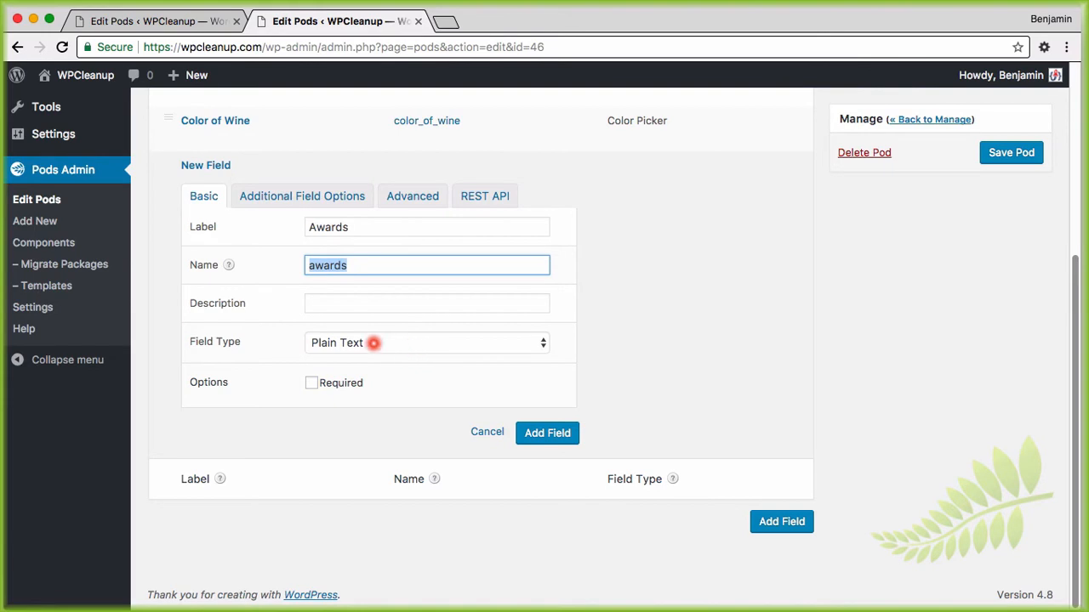
pyautogui.click(543, 433)
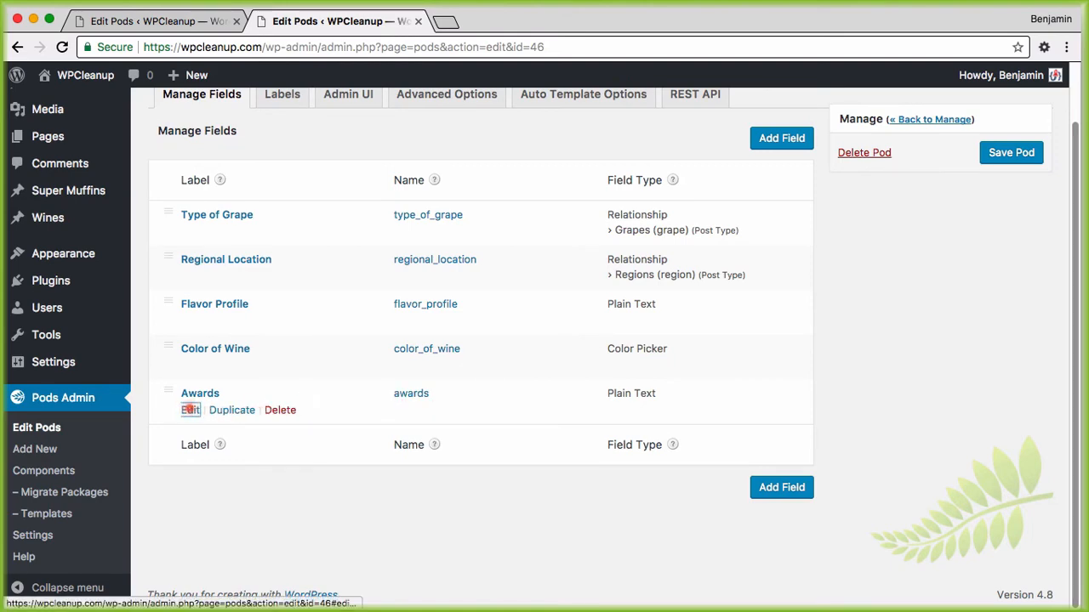
# Edit the Awards field, changing its label to Award Winning and its name to award_winning
pyautogui.click(189, 410)
pyautogui.moveTo(388, 228); pyautogui.dragTo(274, 231)
pyautogui.click(281, 233)
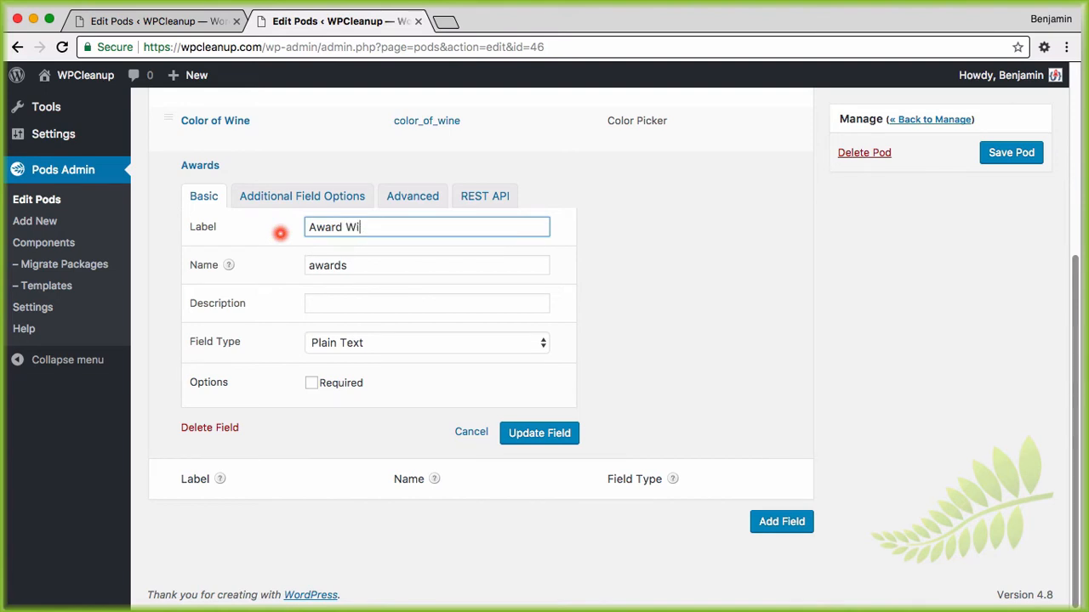
pyautogui.press('Tab')
pyautogui.press('BackSpace')
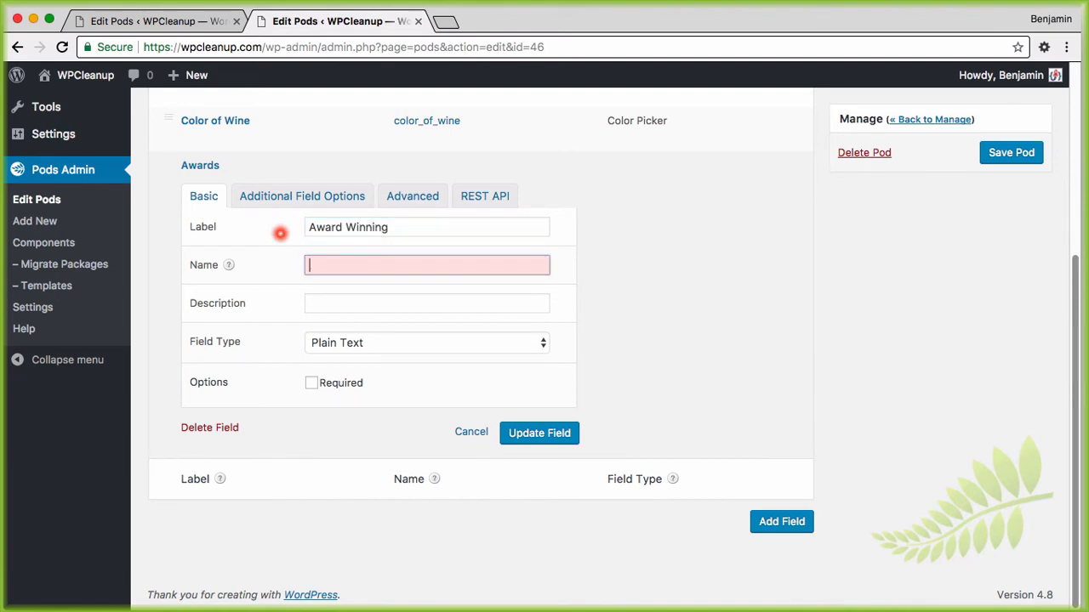
pyautogui.write('award_winning')
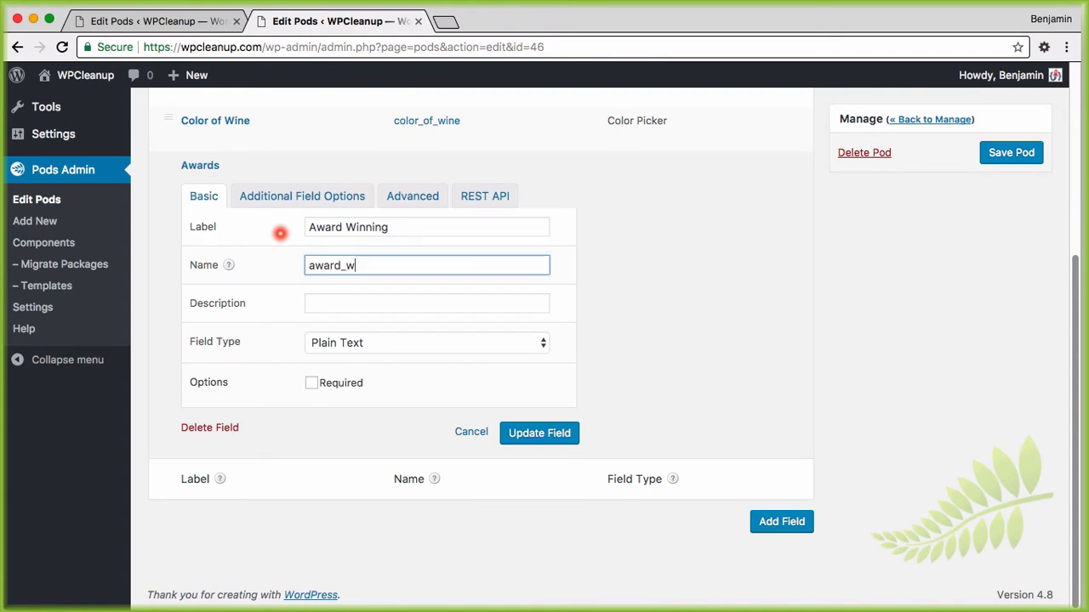
# Set the Award Winning field's type to Yes / No, update the field and save the wine pod
pyautogui.click(362, 345)
pyautogui.click(372, 582)
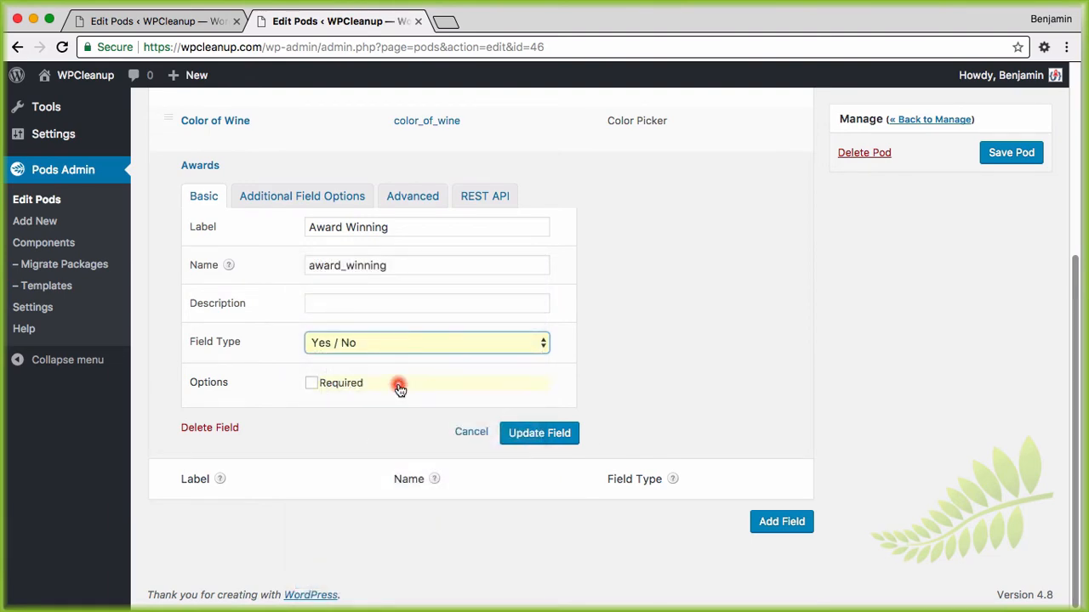
pyautogui.click(517, 432)
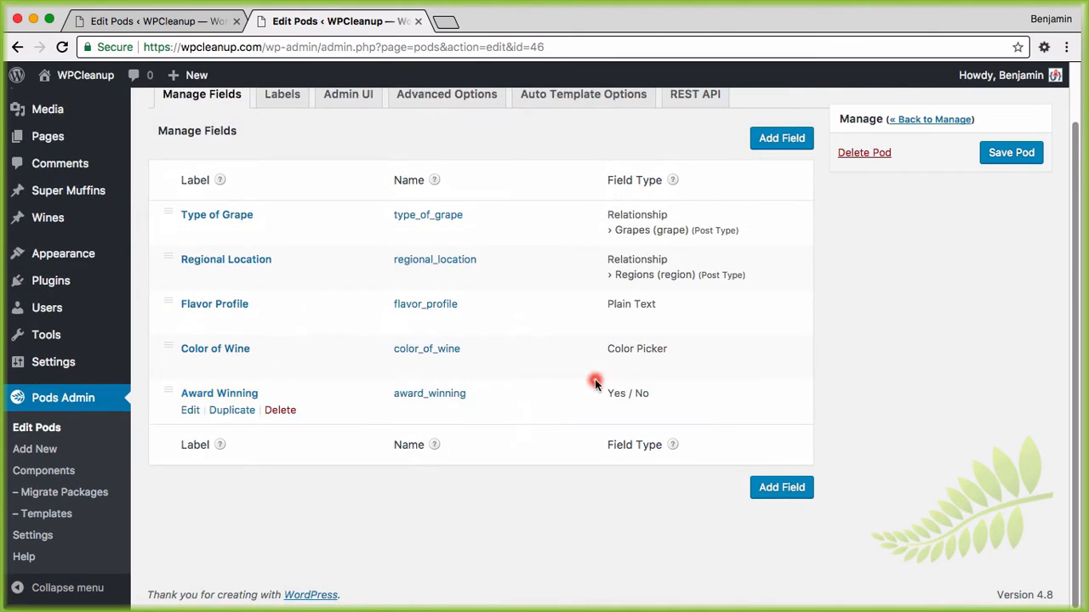
pyautogui.click(1019, 154)
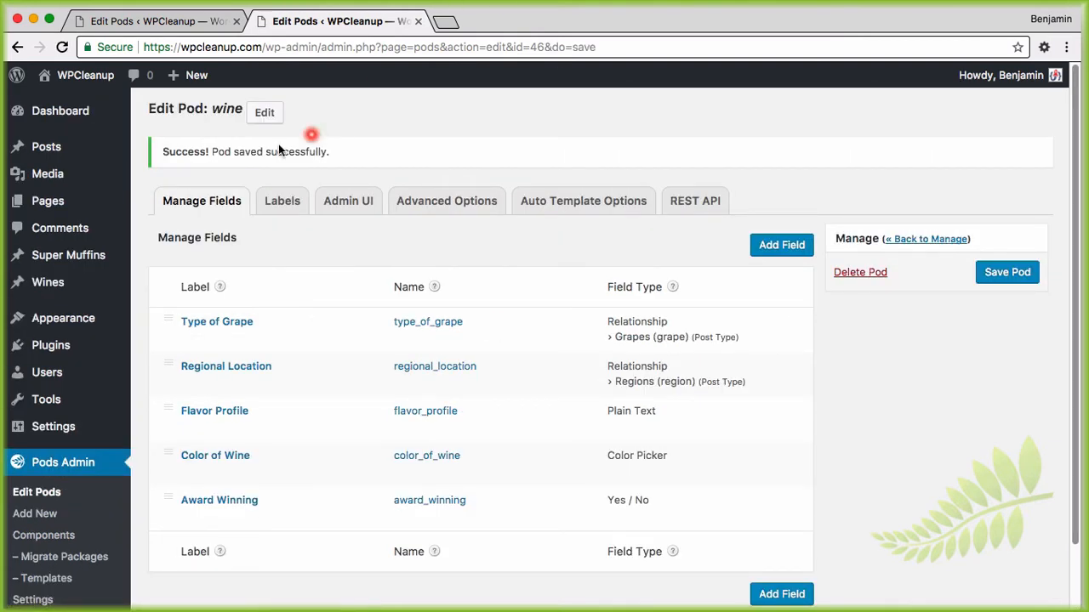
pyautogui.click(175, 20)
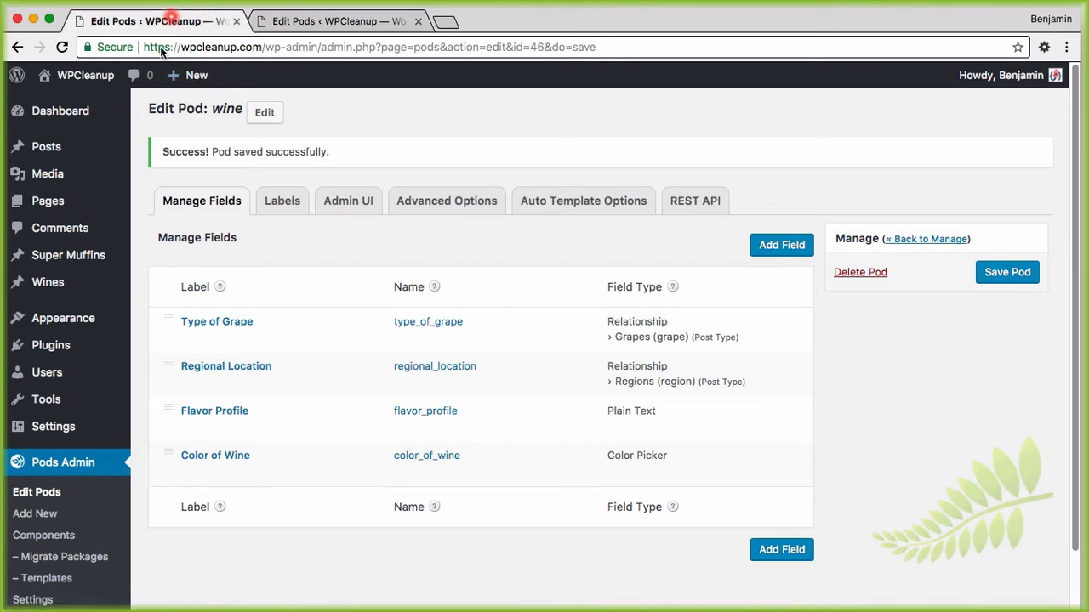
pyautogui.click(49, 515)
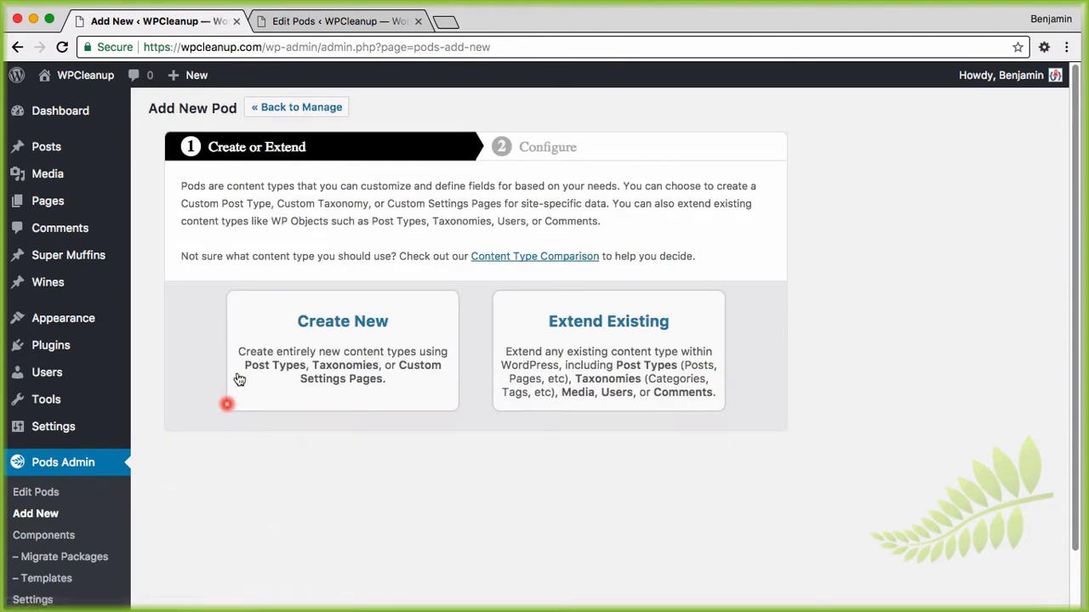
pyautogui.click(314, 336)
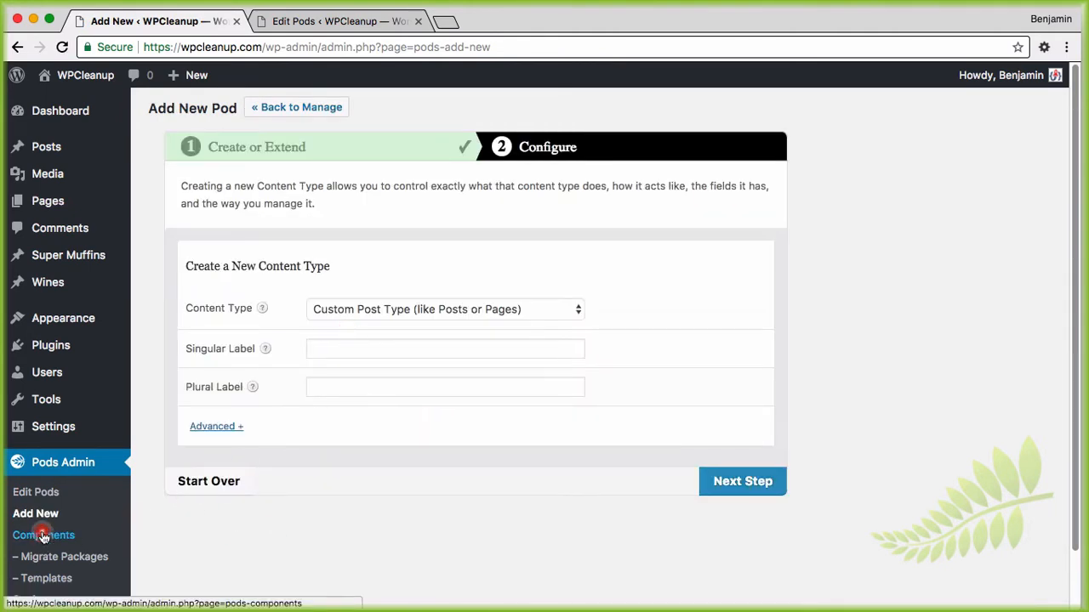
# Open a new wine form and examine its More Fields section, including the Award Winning field
pyautogui.moveTo(38, 283)
pyautogui.click(166, 307)
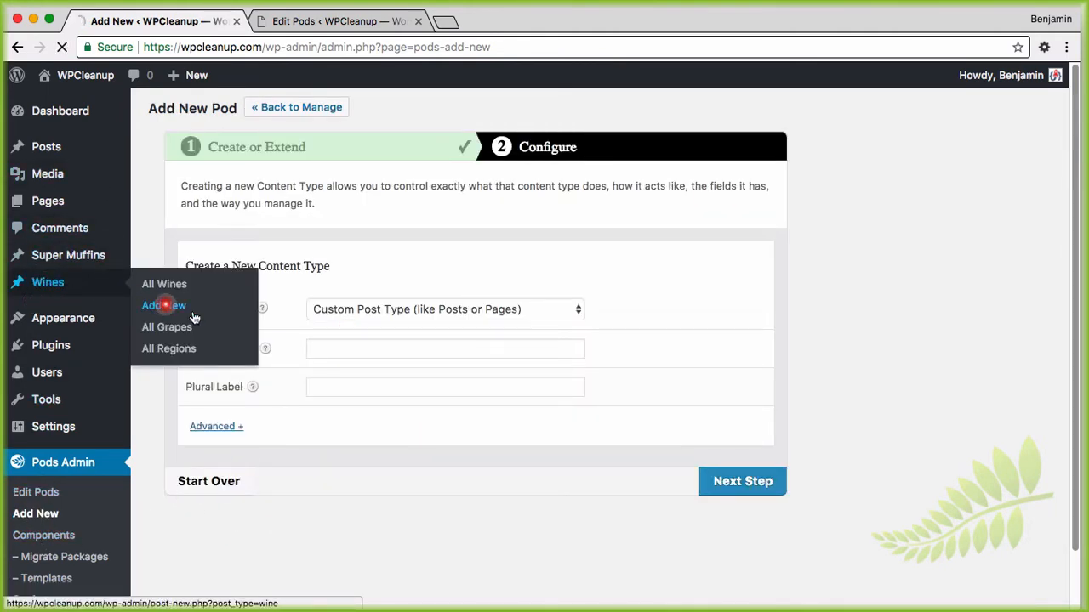
pyautogui.scroll(-5, 469, 438)
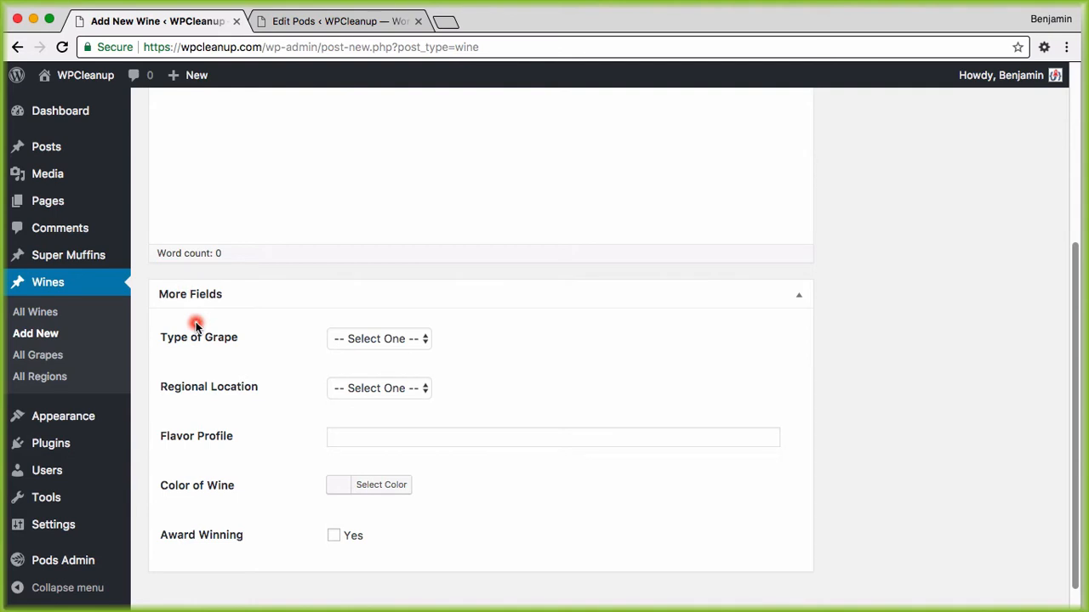
pyautogui.scroll(5, 195, 358)
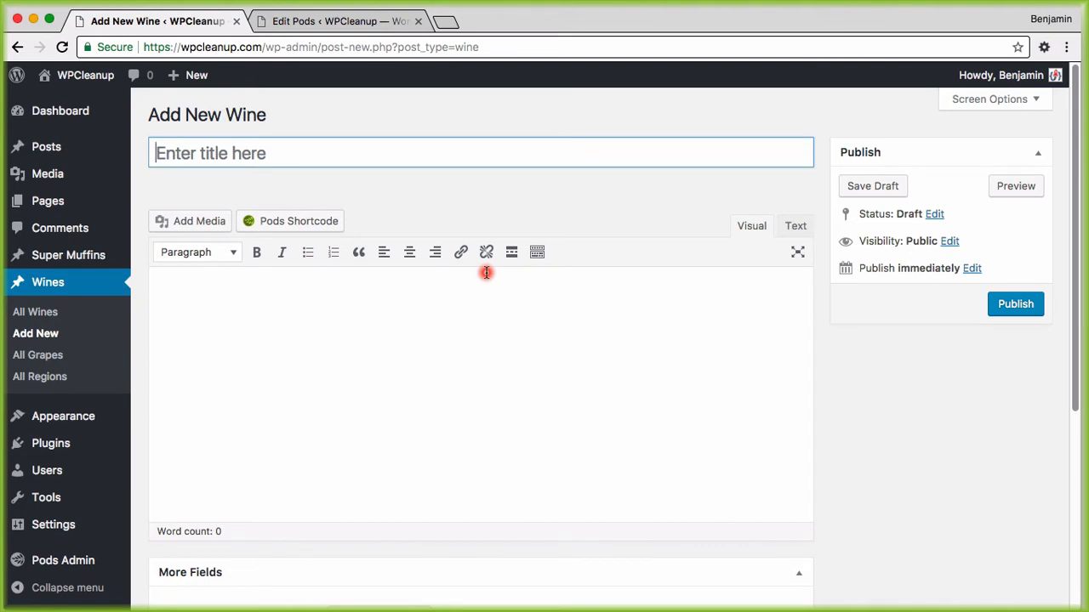
pyautogui.scroll(-5, 528, 321)
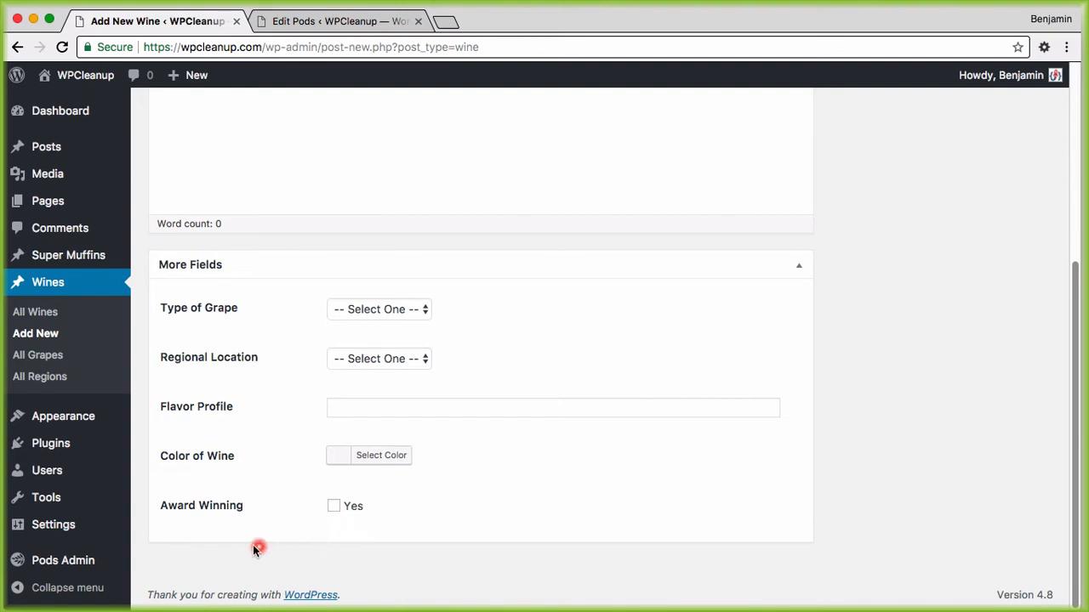
pyautogui.moveTo(161, 505); pyautogui.dragTo(246, 505)
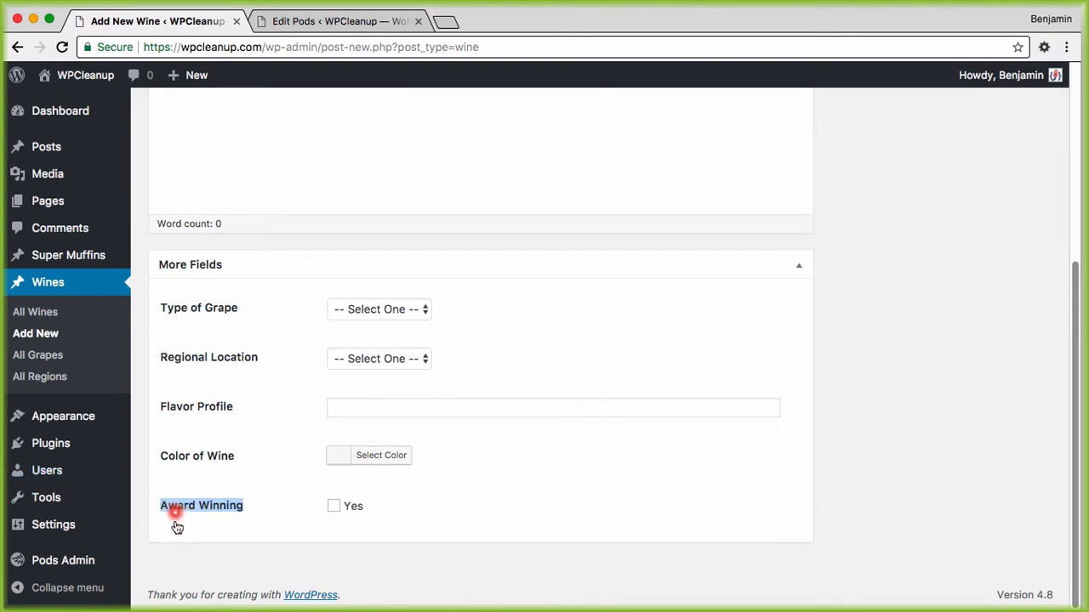
# Return to the wine pod's settings and open the Award Winning field's advanced options at Restrict Access
pyautogui.click(360, 23)
pyautogui.scroll(-2, 281, 417)
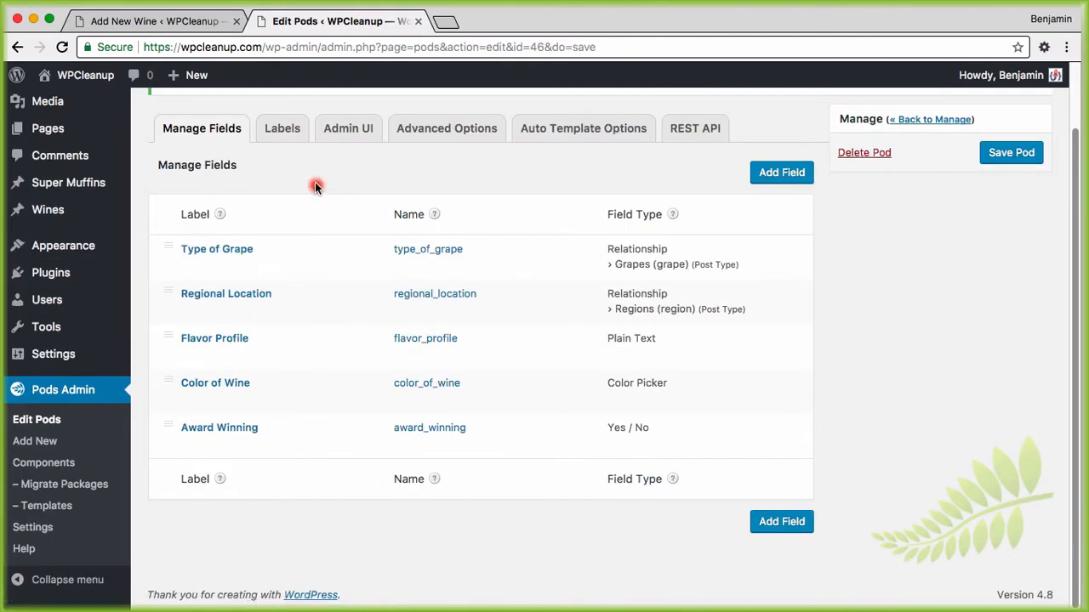
pyautogui.scroll(2, 315, 188)
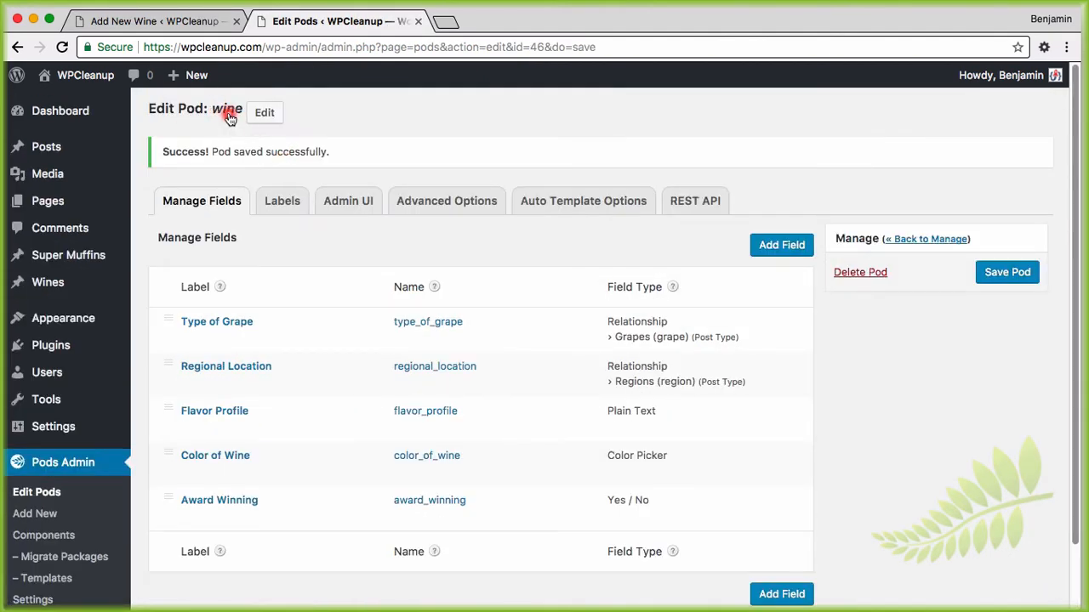
pyautogui.scroll(-2, 240, 122)
pyautogui.moveTo(212, 446)
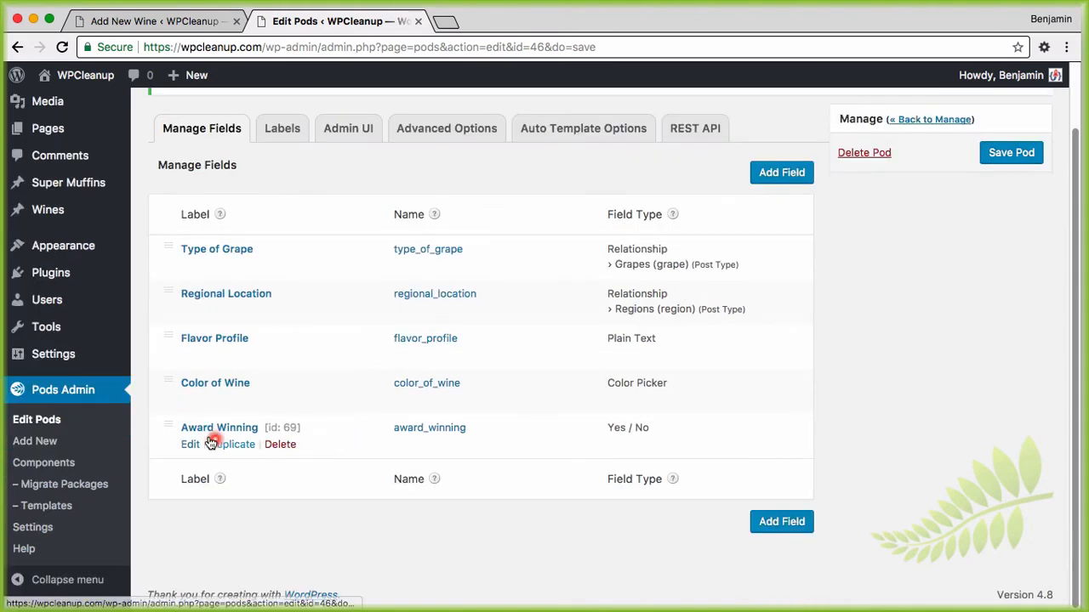
pyautogui.click(190, 444)
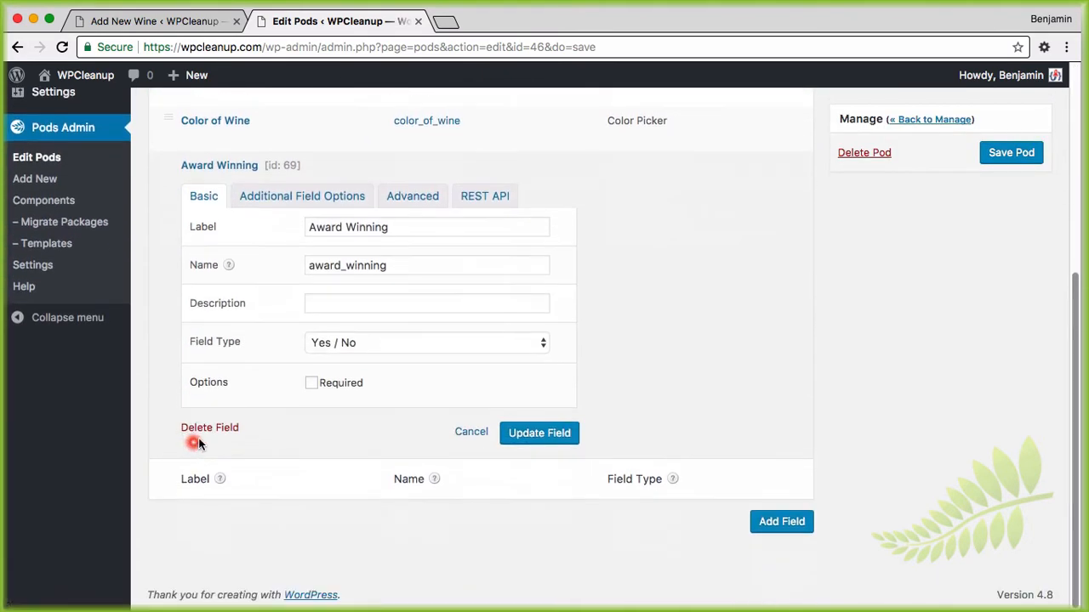
pyautogui.click(426, 196)
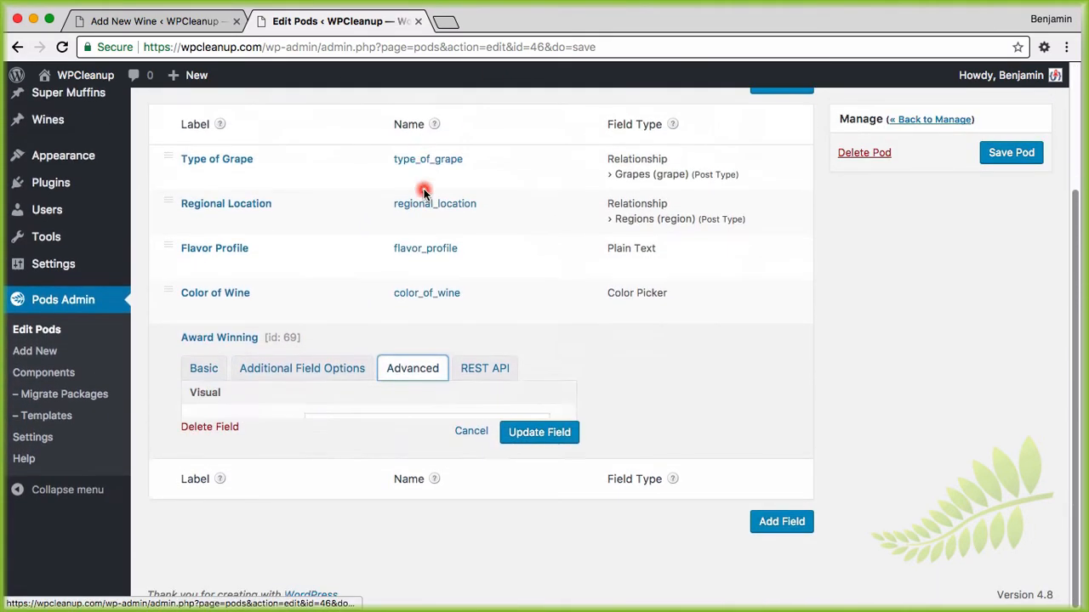
pyautogui.scroll(-2, 448, 217)
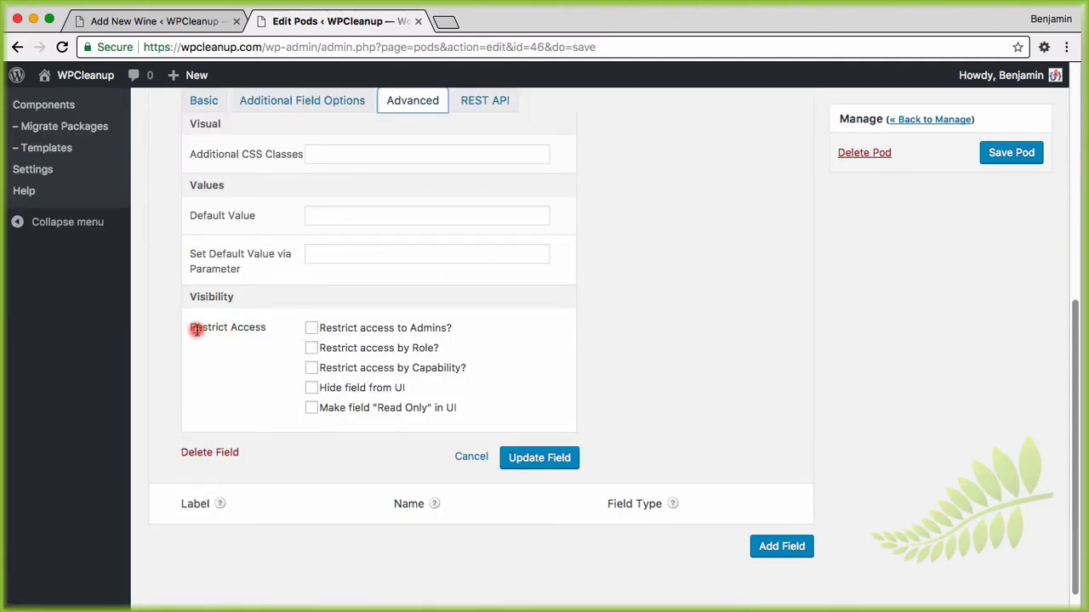
pyautogui.moveTo(195, 331); pyautogui.dragTo(257, 328)
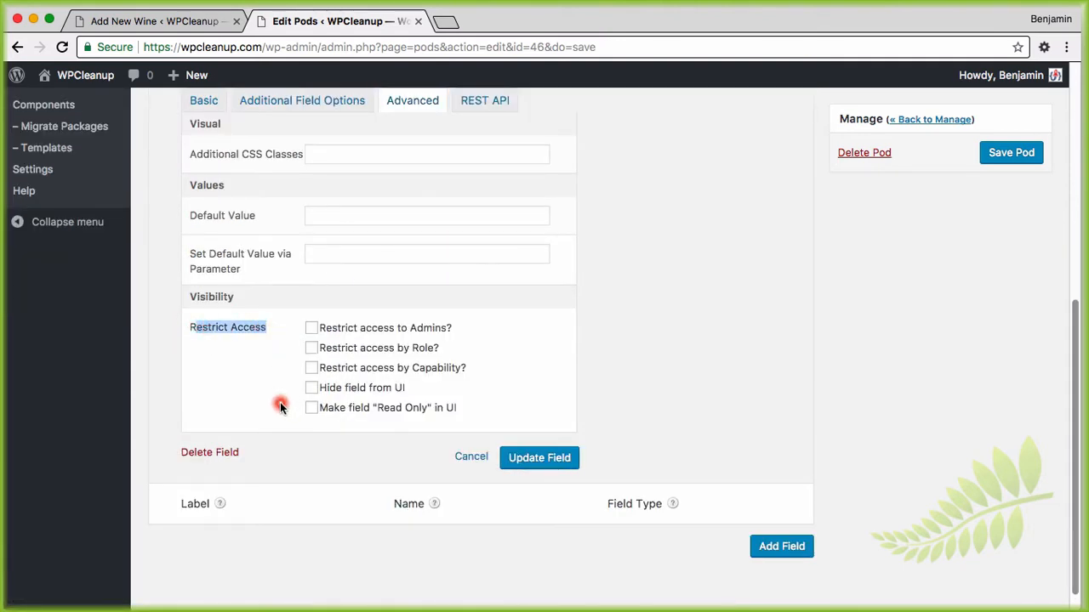
# Restrict the Award Winning field's access by role to Administrator only, update the field and save the wine pod
pyautogui.click(310, 349)
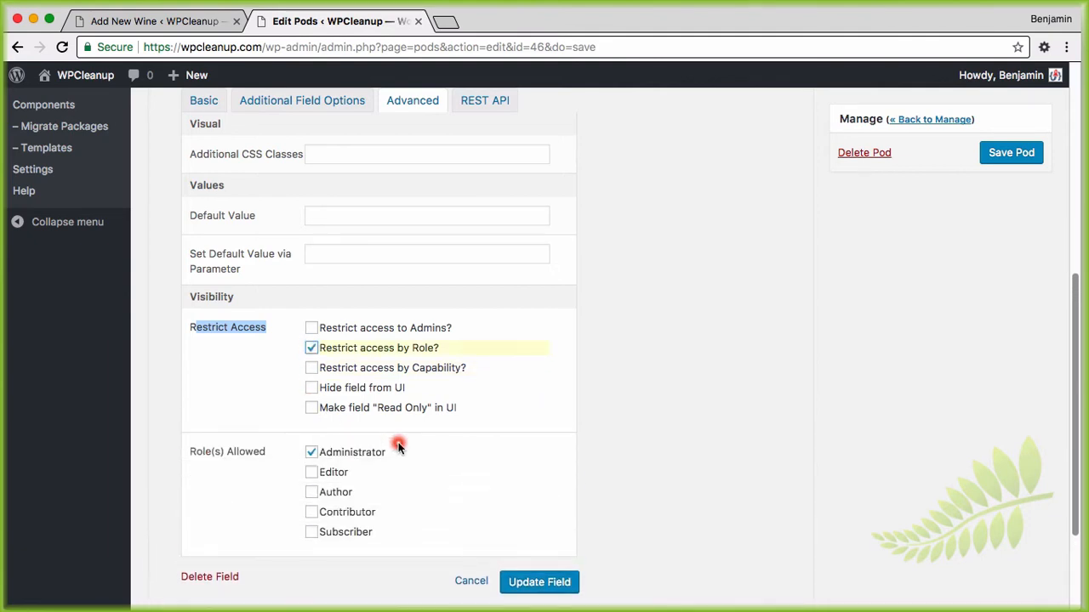
pyautogui.scroll(-2, 398, 446)
pyautogui.click(312, 376)
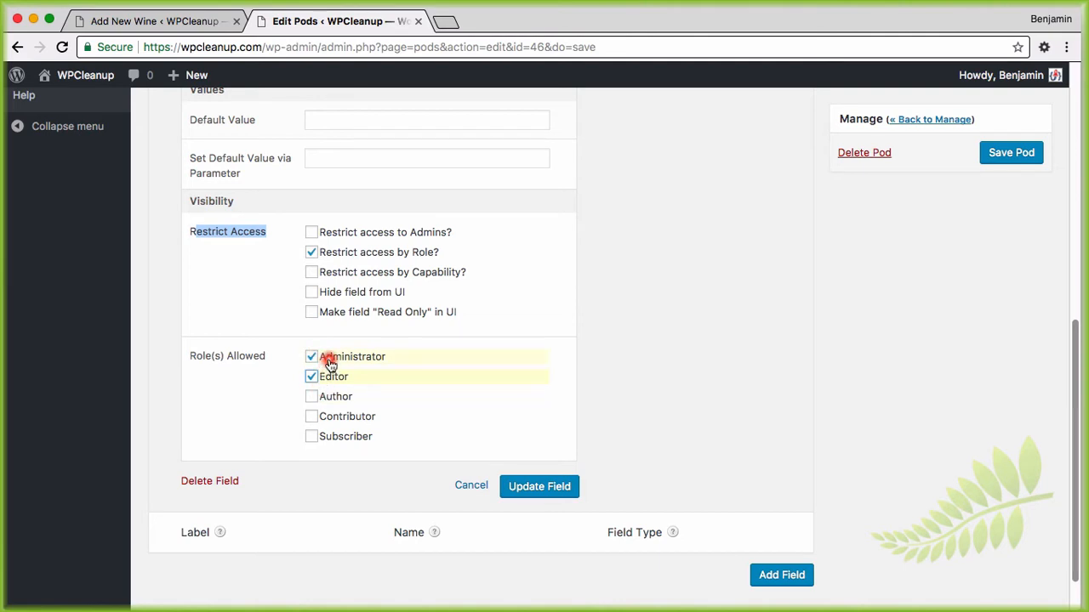
pyautogui.click(313, 377)
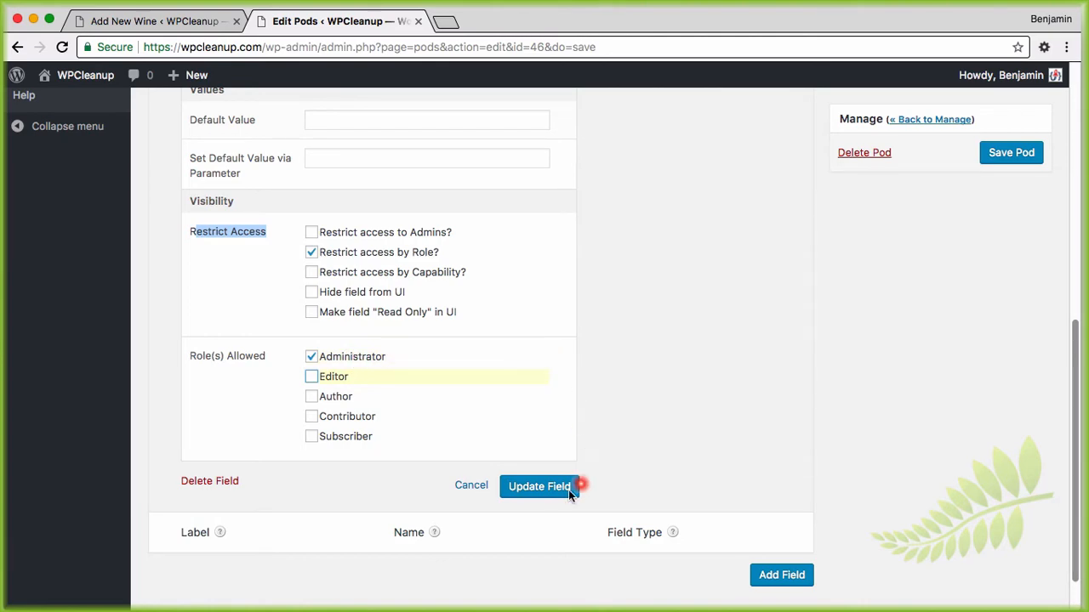
pyautogui.click(535, 485)
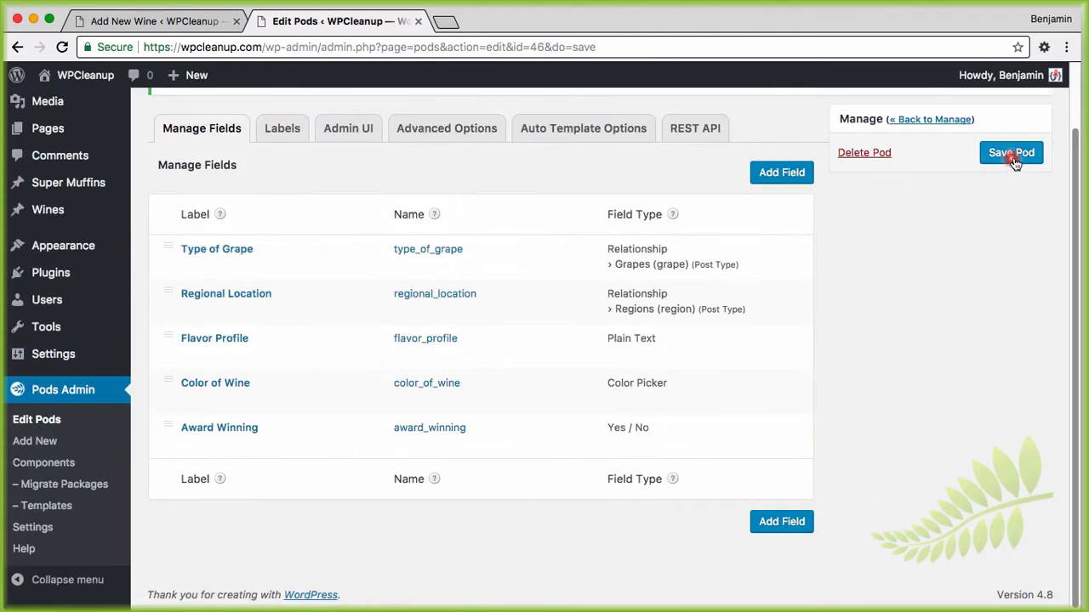
pyautogui.click(1009, 152)
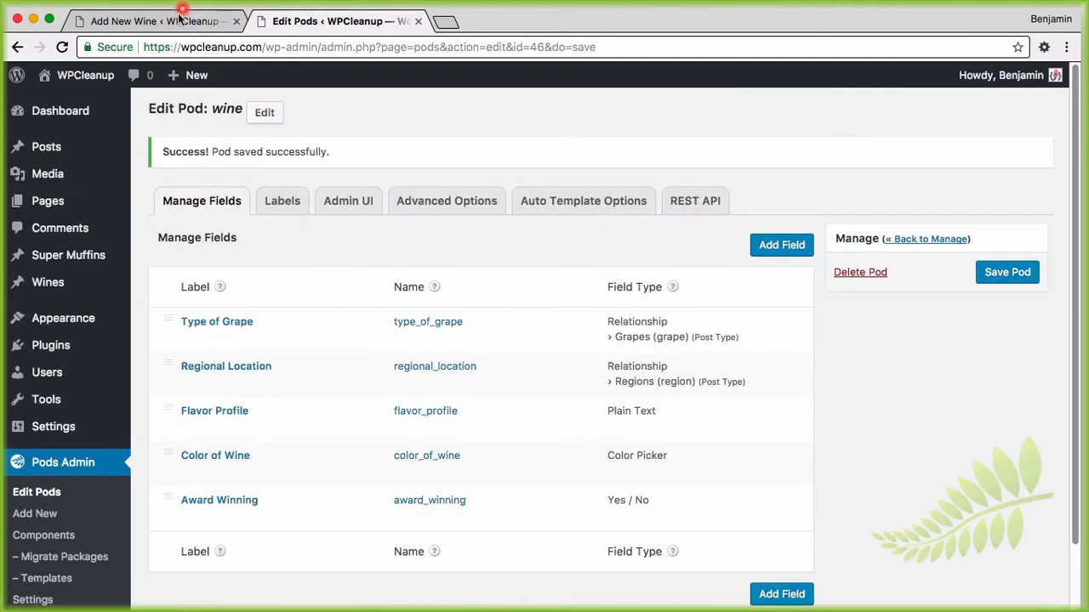
# Reload the new wine form, open the site's users list and switch to the account with the Editor role
pyautogui.click(179, 18)
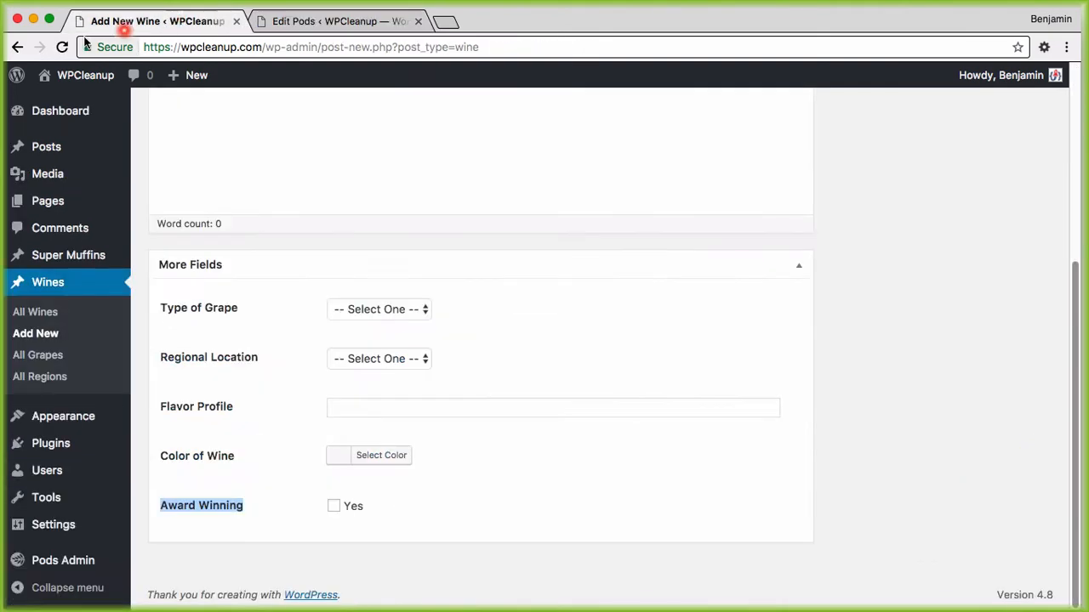
pyautogui.click(64, 47)
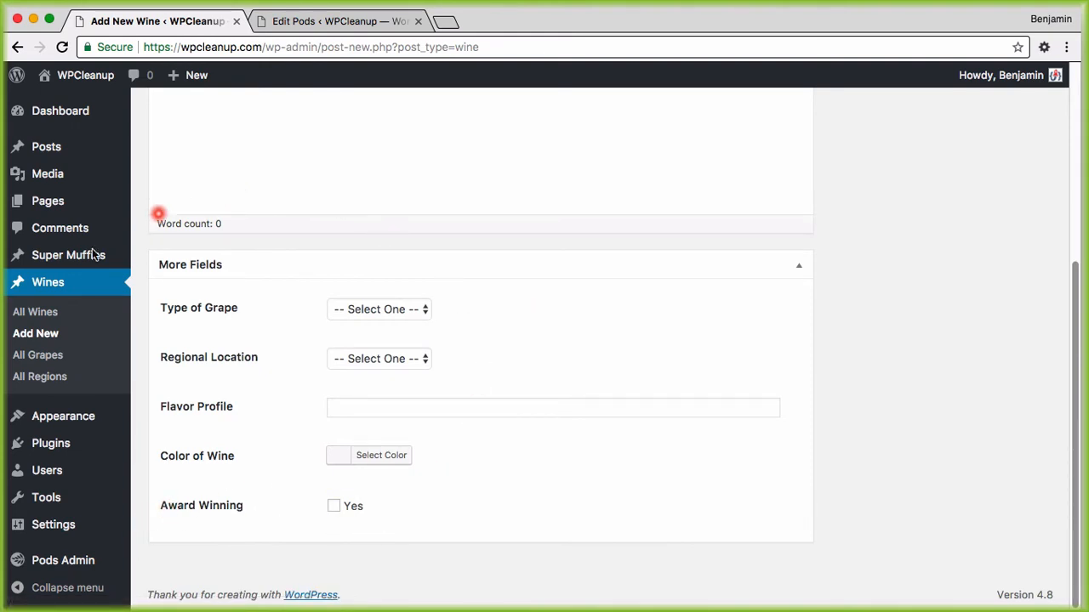
pyautogui.moveTo(59, 474)
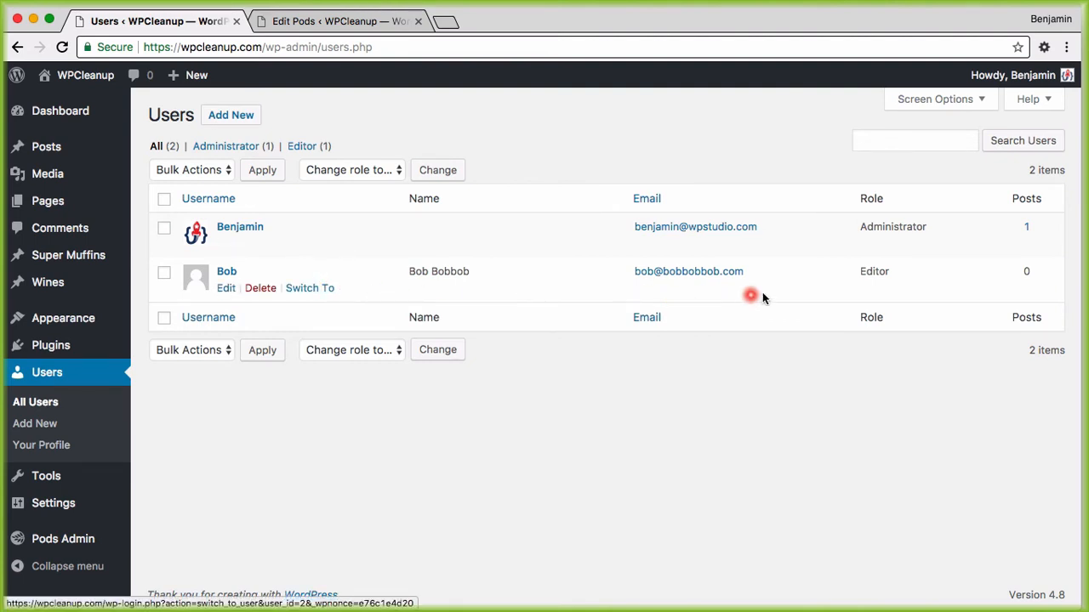
pyautogui.moveTo(909, 272); pyautogui.dragTo(866, 269)
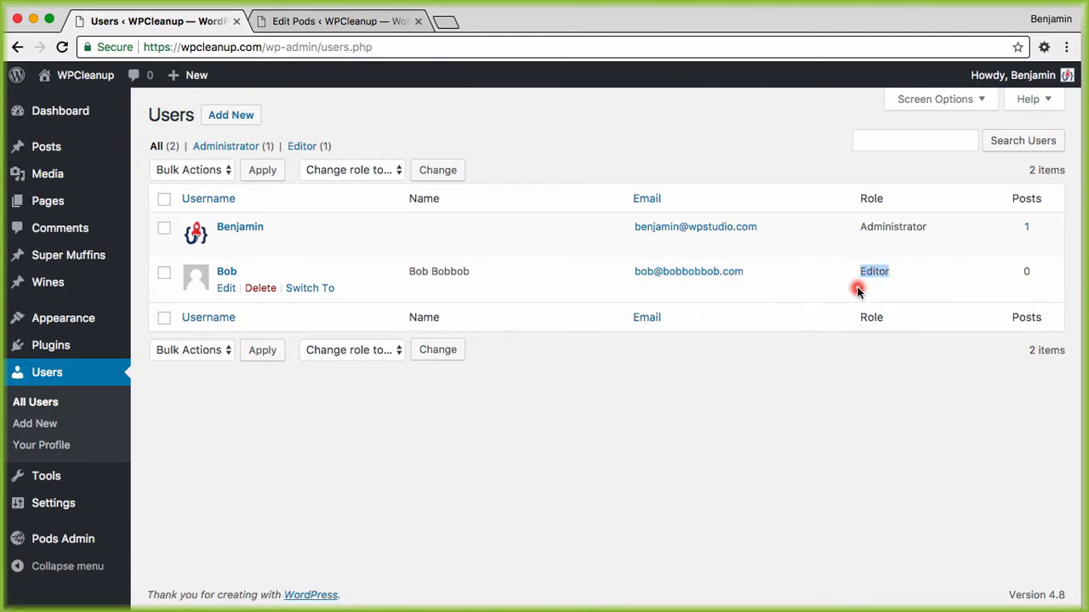
pyautogui.click(314, 290)
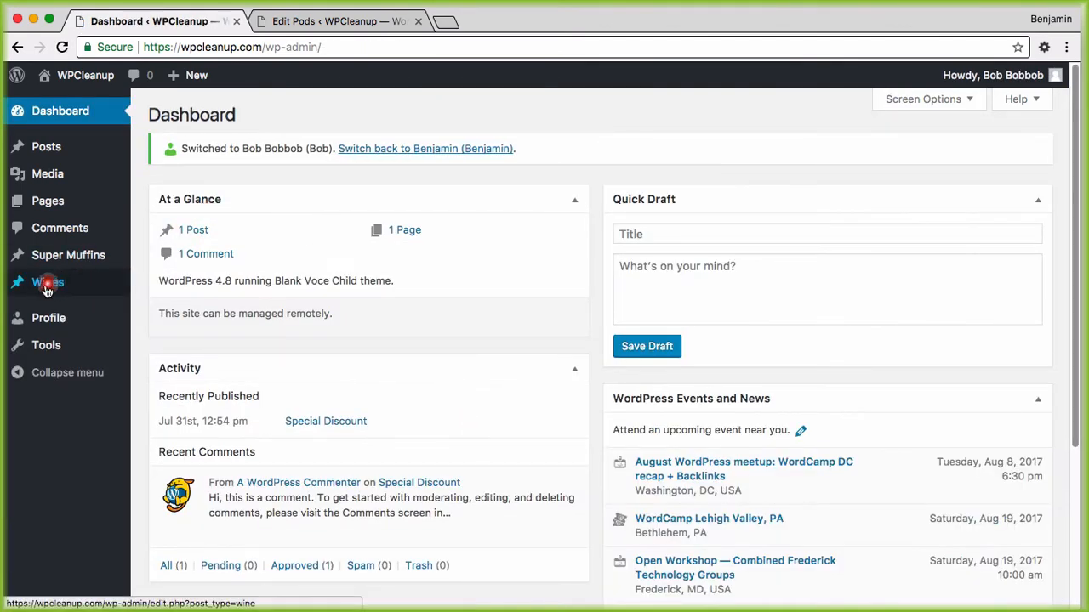
# Open a new wine form as the Editor, examine its More Fields section for Award Winning, and switch back to the administrator account
pyautogui.moveTo(47, 289)
pyautogui.click(165, 307)
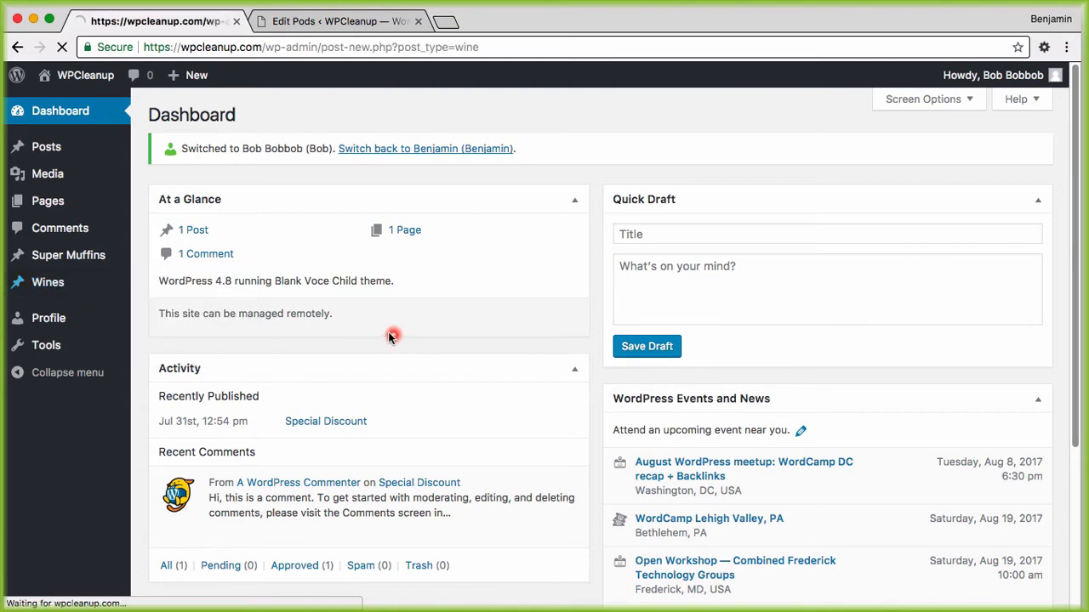
pyautogui.scroll(-3, 433, 324)
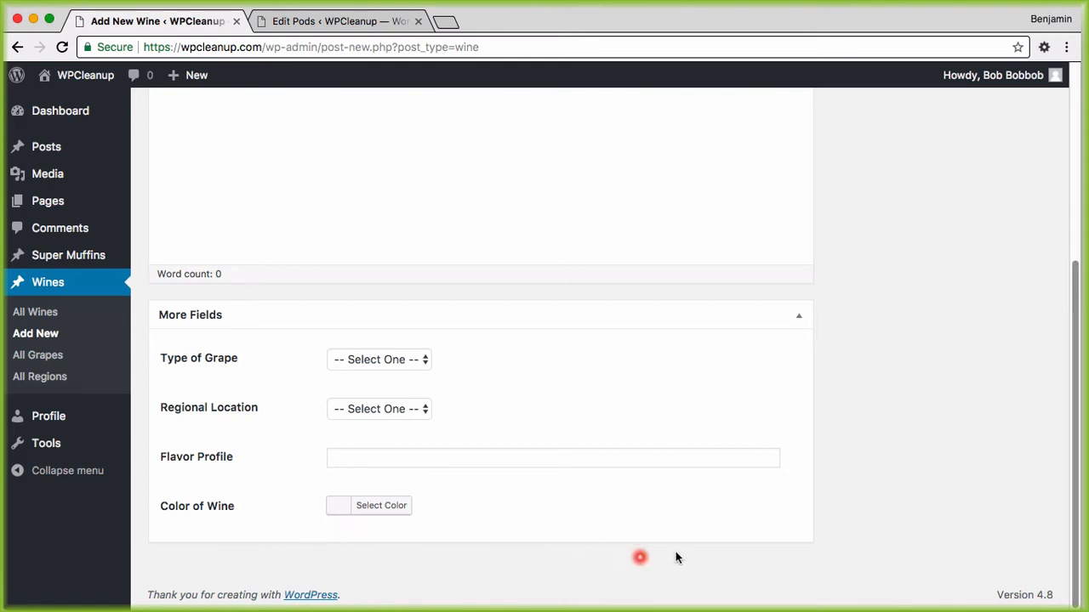
pyautogui.scroll(5, 239, 502)
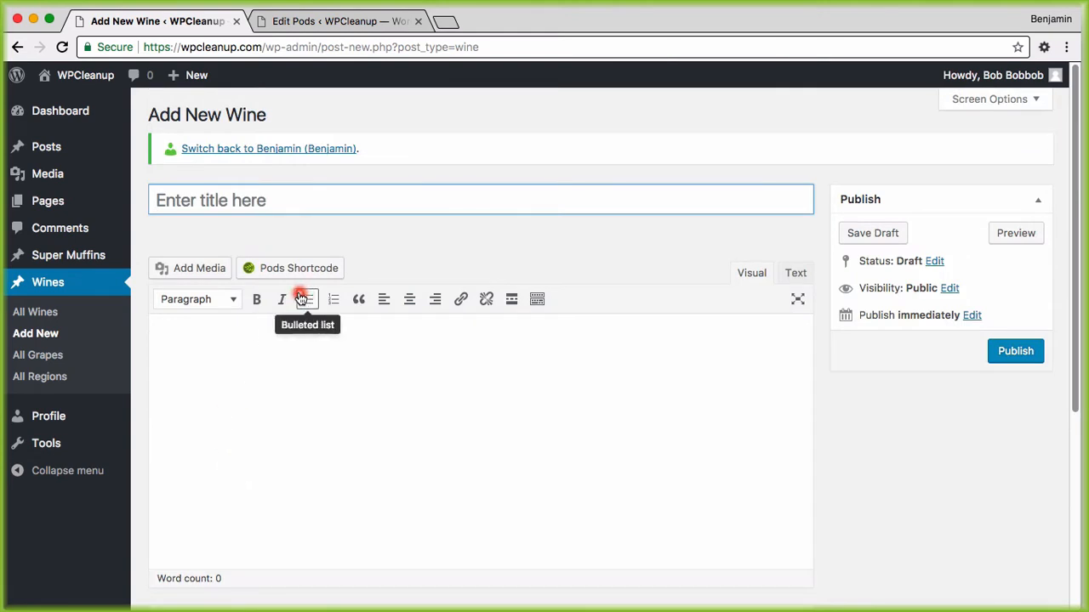
pyautogui.scroll(-5, 345, 255)
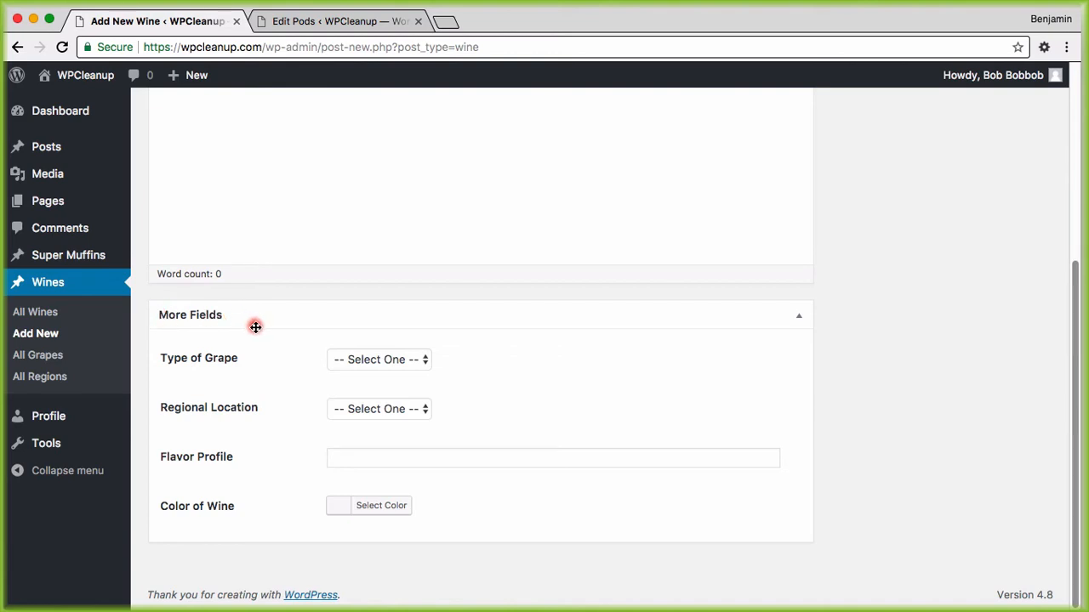
pyautogui.scroll(4, 346, 262)
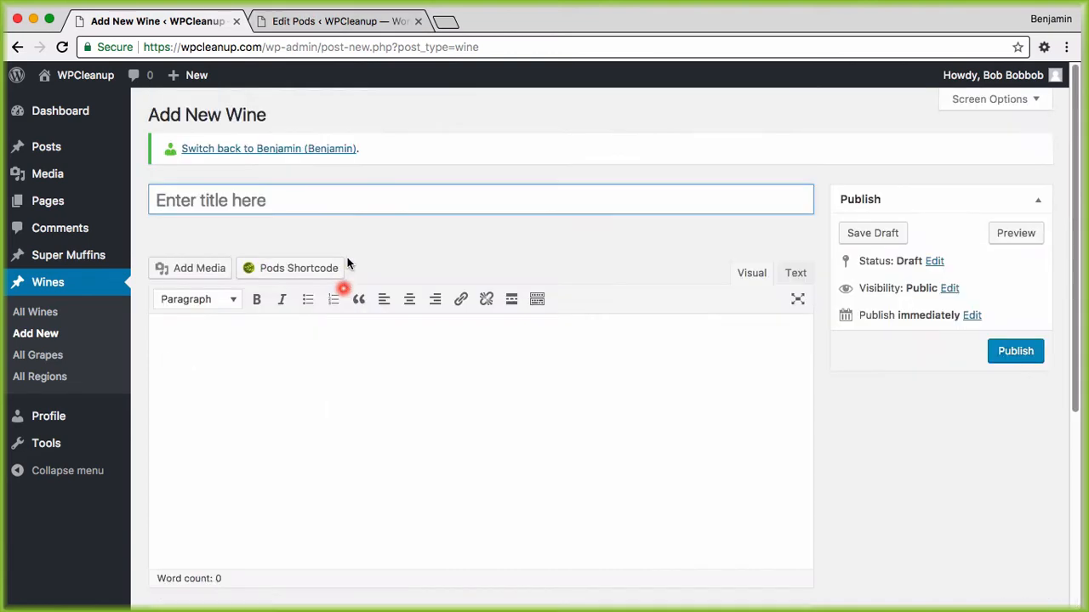
pyautogui.click(303, 149)
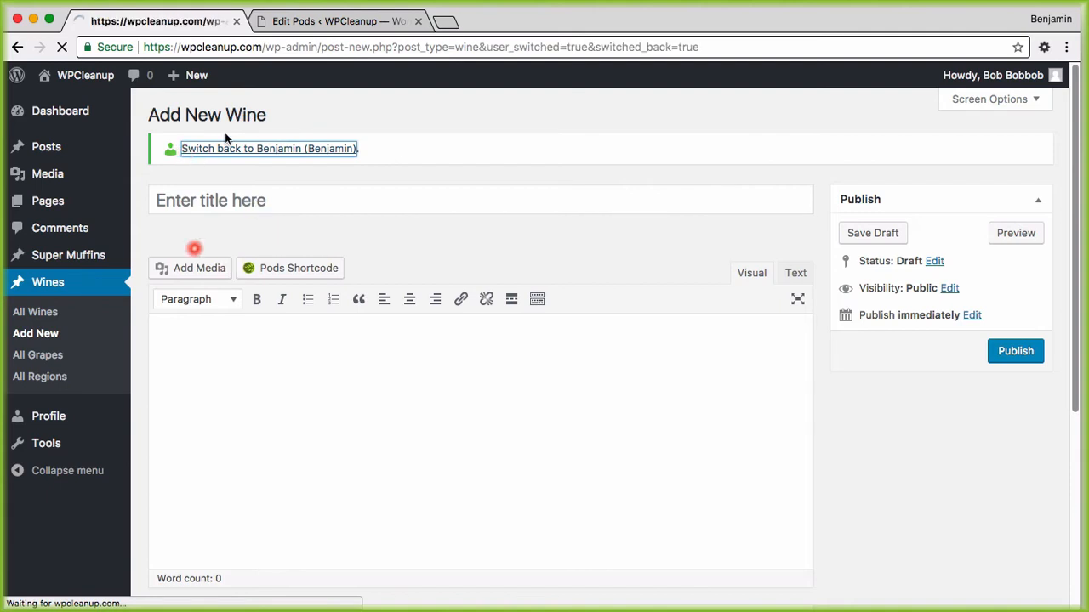
# Remove the access-by-role restriction from the wine pod's Award Winning field, update the field and save the pod
pyautogui.click(322, 23)
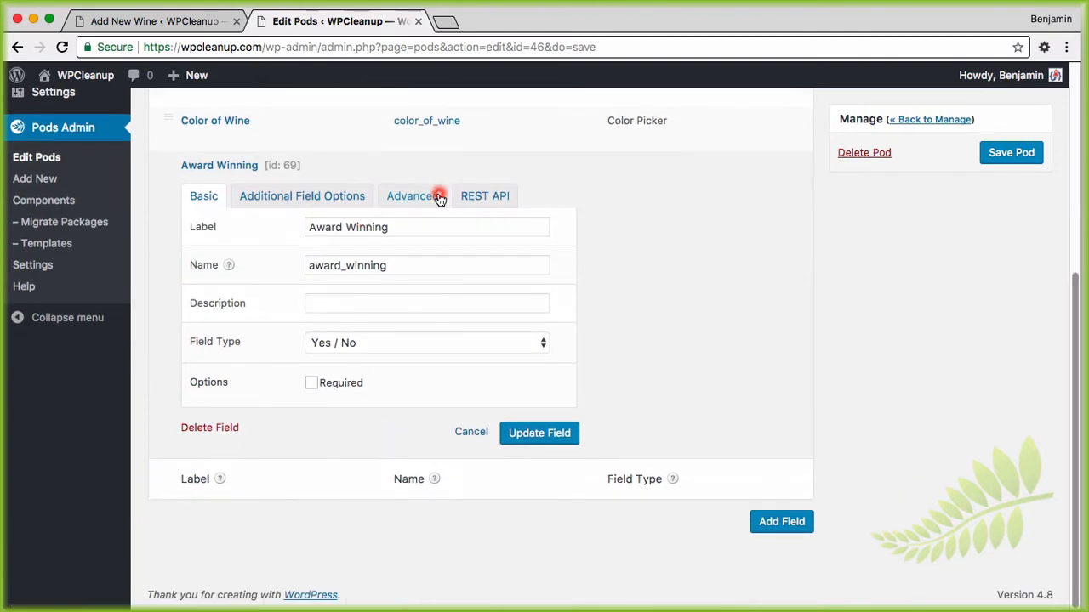
pyautogui.click(432, 196)
pyautogui.scroll(-4, 260, 403)
pyautogui.scroll(-2, 298, 450)
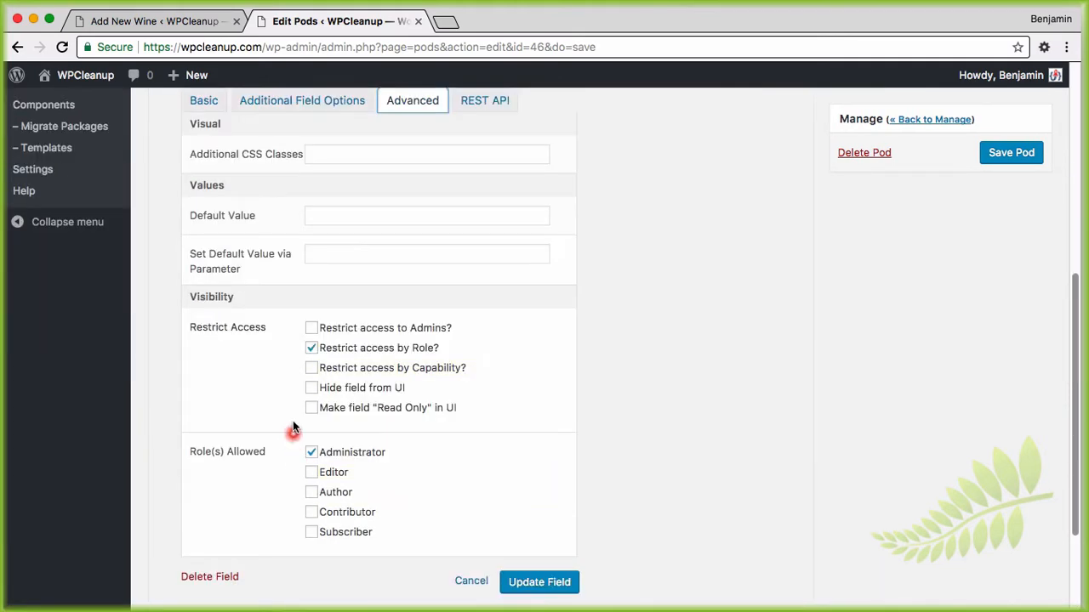
pyautogui.click(311, 347)
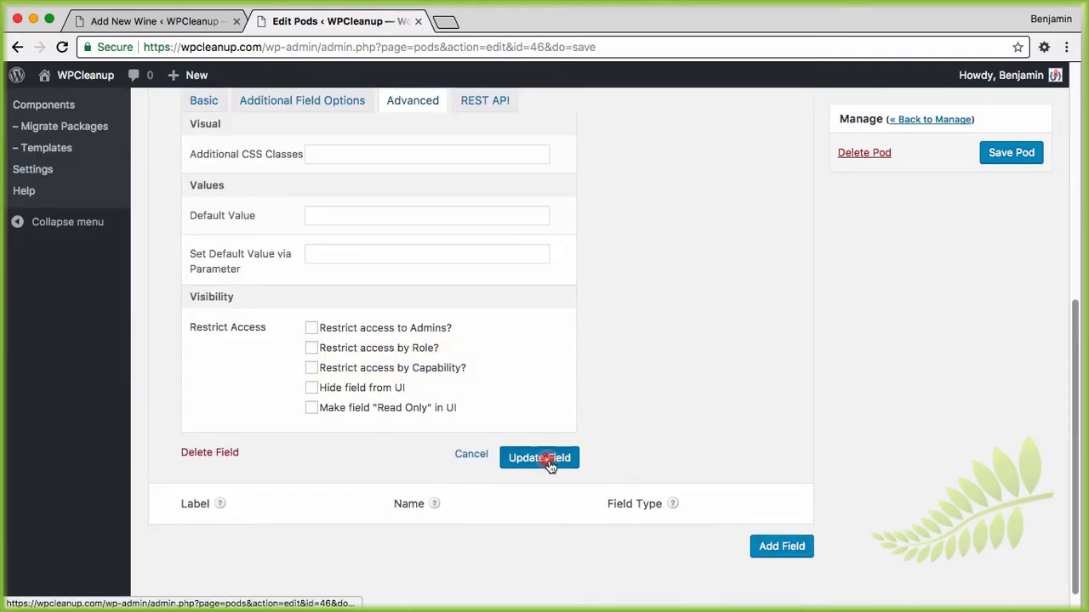
pyautogui.click(552, 459)
pyautogui.click(1013, 153)
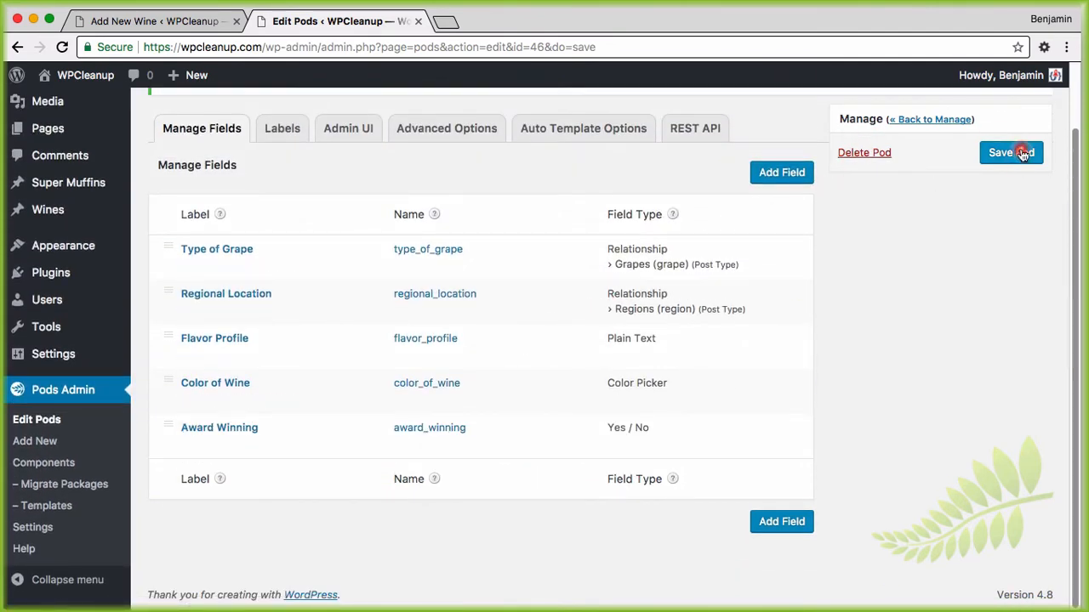
# Reopen the Award Winning field to check its Restrict Access options, update the field and save the wine pod again
pyautogui.click(697, 147)
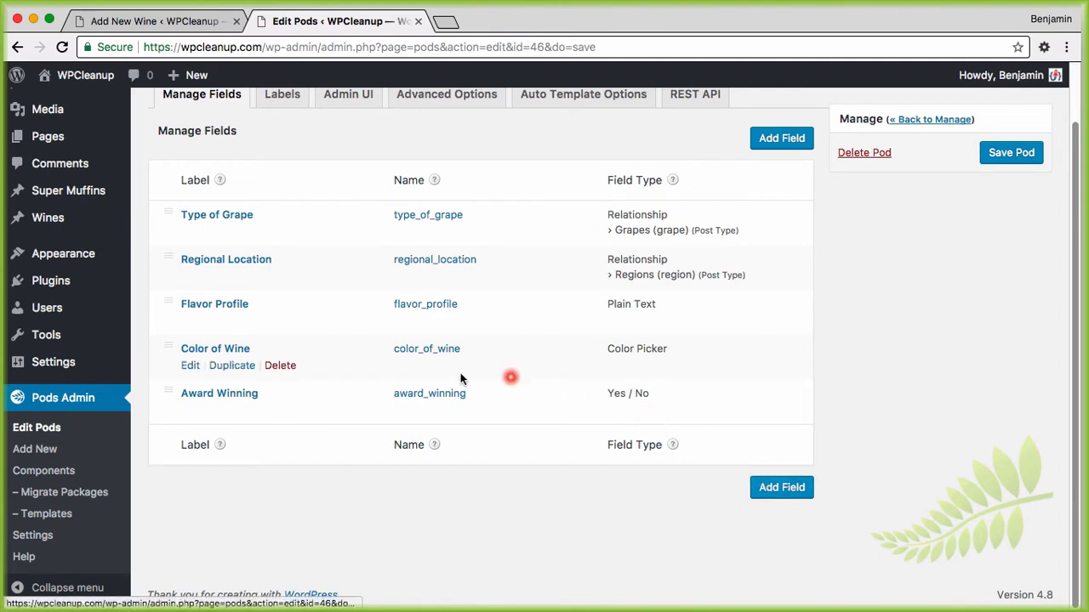
pyautogui.click(189, 411)
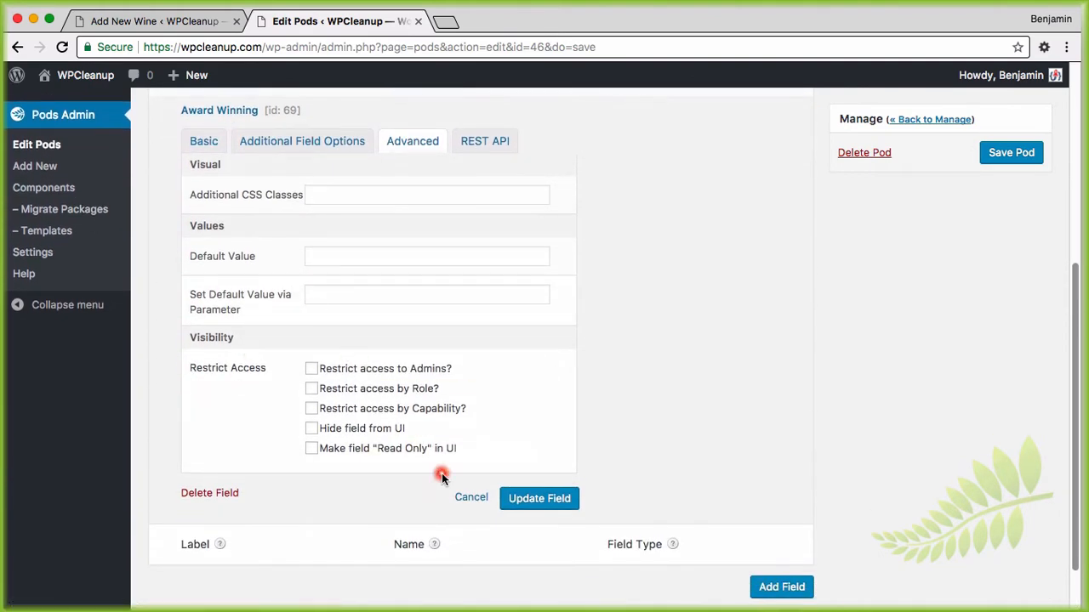
pyautogui.click(539, 502)
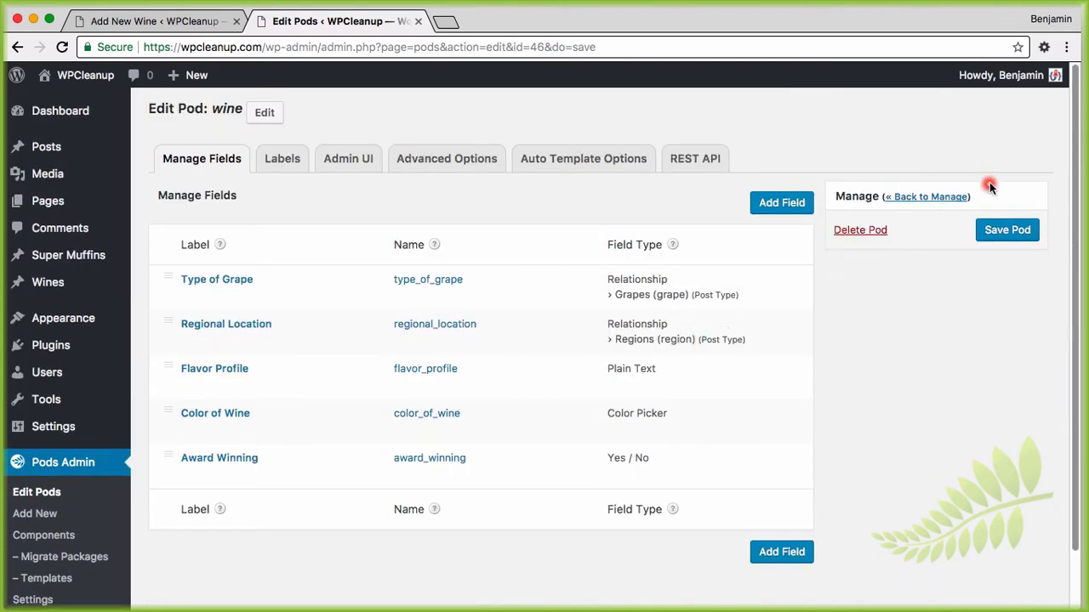
pyautogui.click(413, 163)
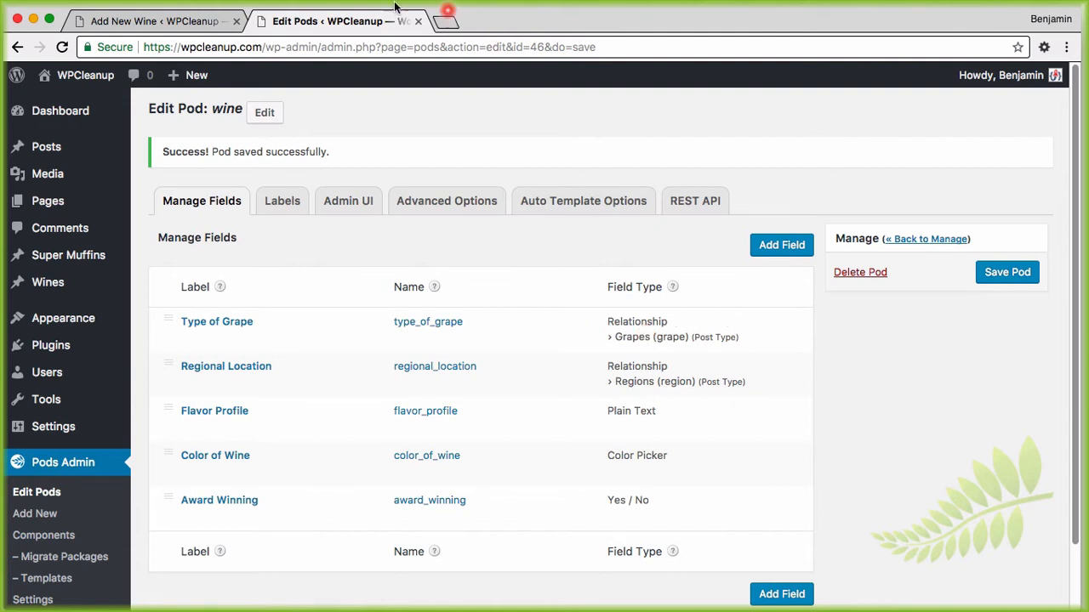
pyautogui.click(119, 19)
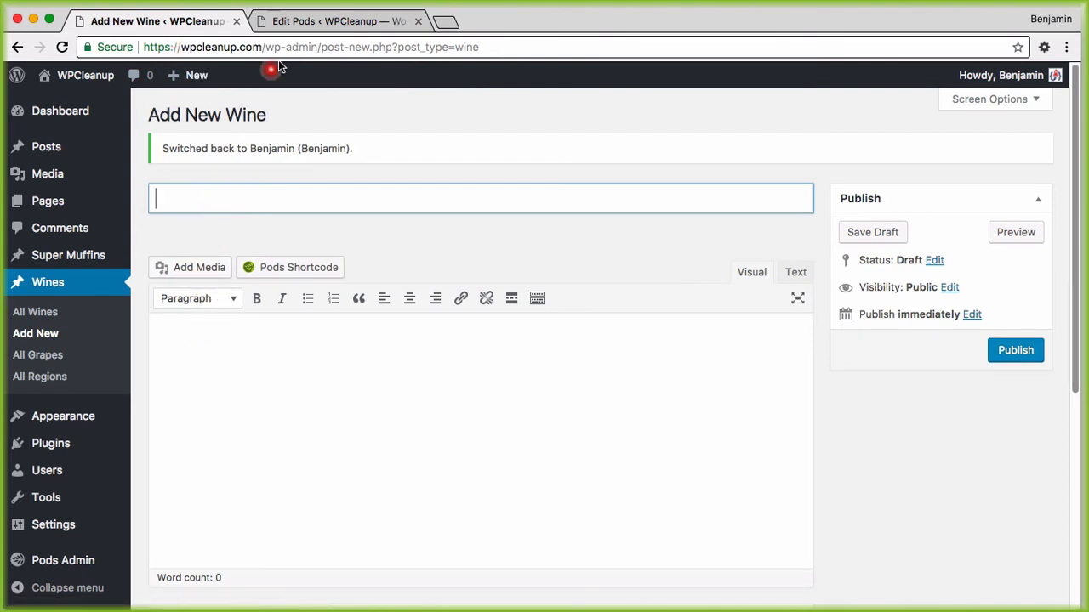
pyautogui.click(323, 22)
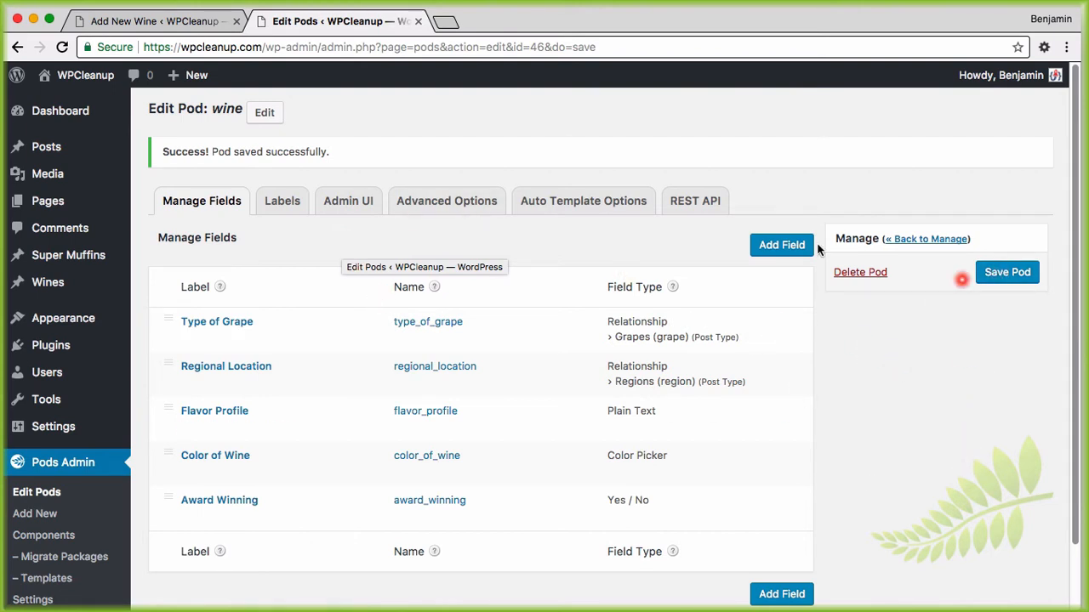
pyautogui.moveTo(385, 363)
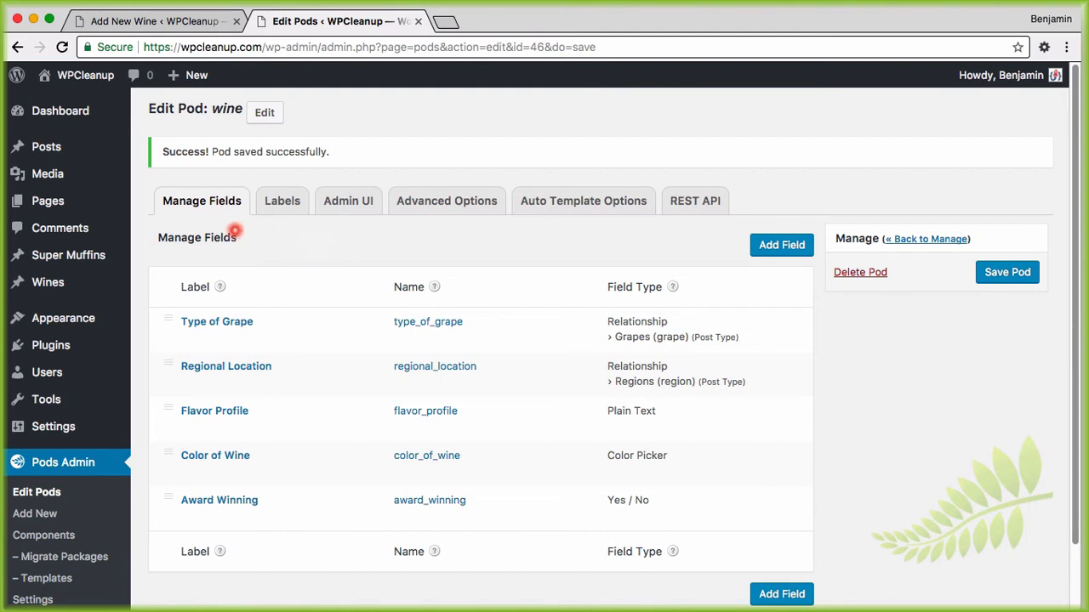
# Merge the pods_group_add documentation page into the main browser window as a tab and return to the new wine form
pyautogui.press('super+Tab')
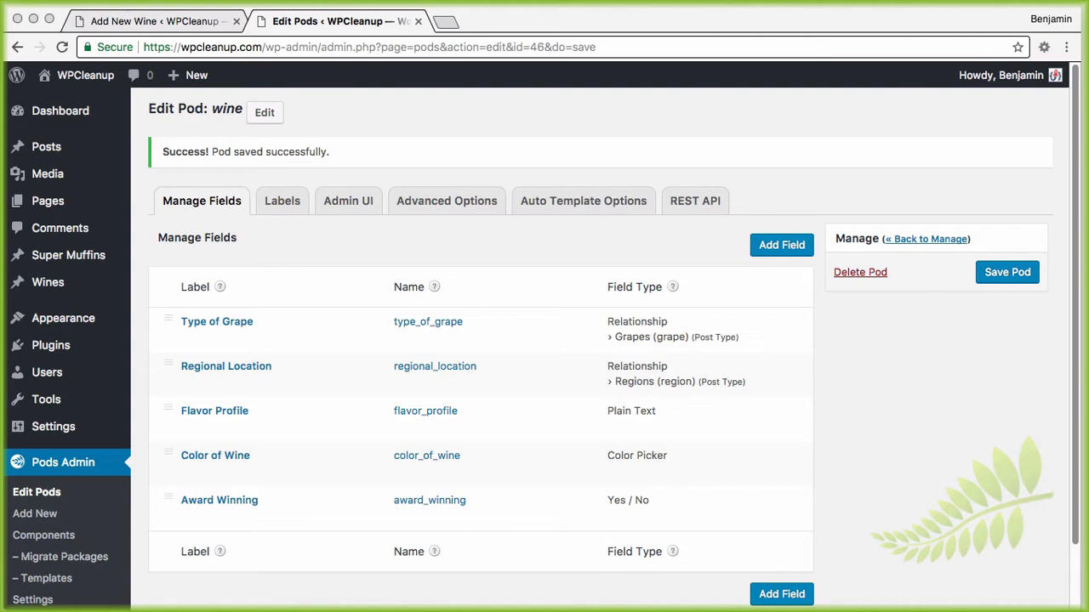
pyautogui.moveTo(1, 166); pyautogui.dragTo(307, 93)
pyautogui.doubleClick(307, 94)
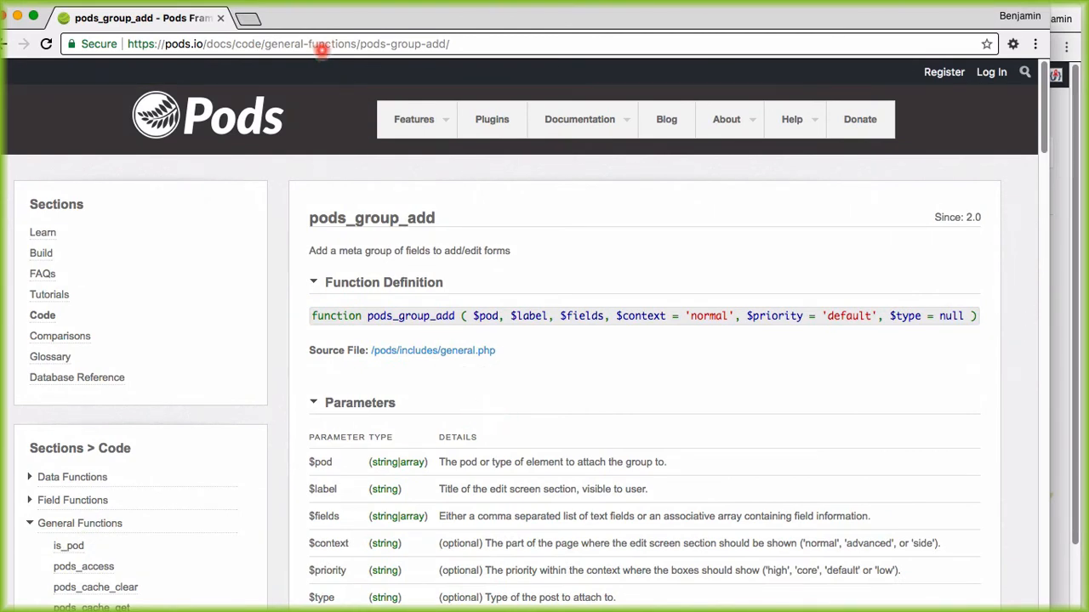
pyautogui.moveTo(140, 15); pyautogui.dragTo(463, 30)
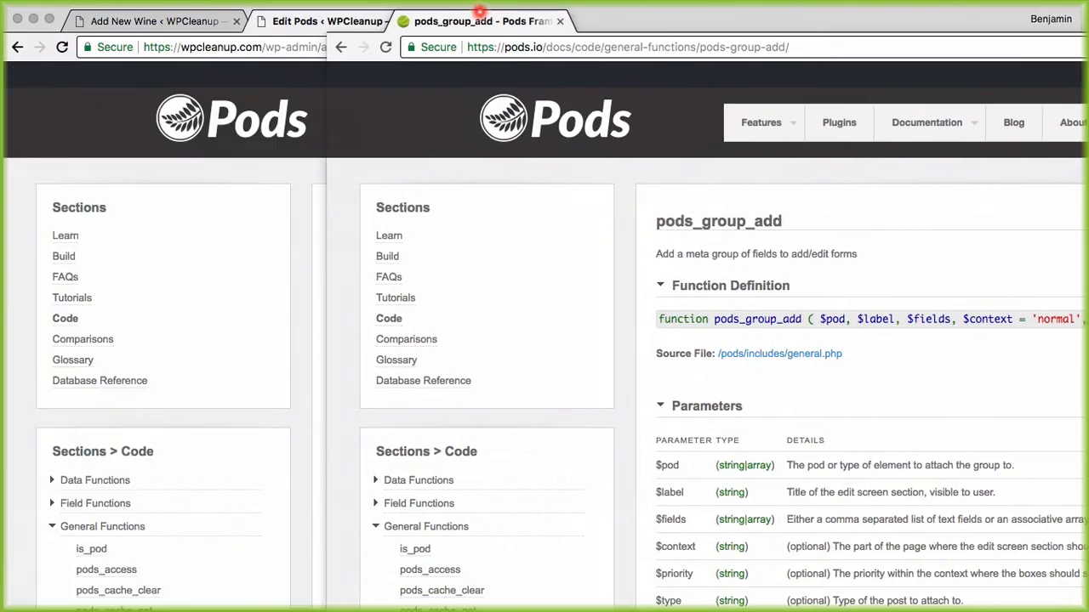
pyautogui.click(127, 20)
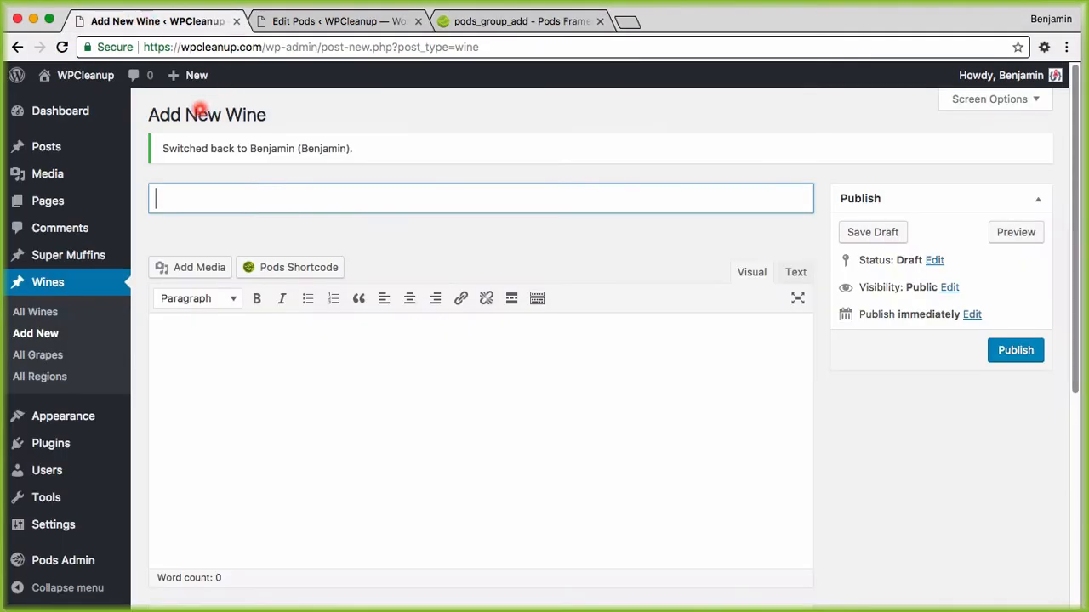
# Switch to the code editor and insert blank lines in functions.php between the enqueue action and the pods_meta_groups action
pyautogui.press('super+Tab')
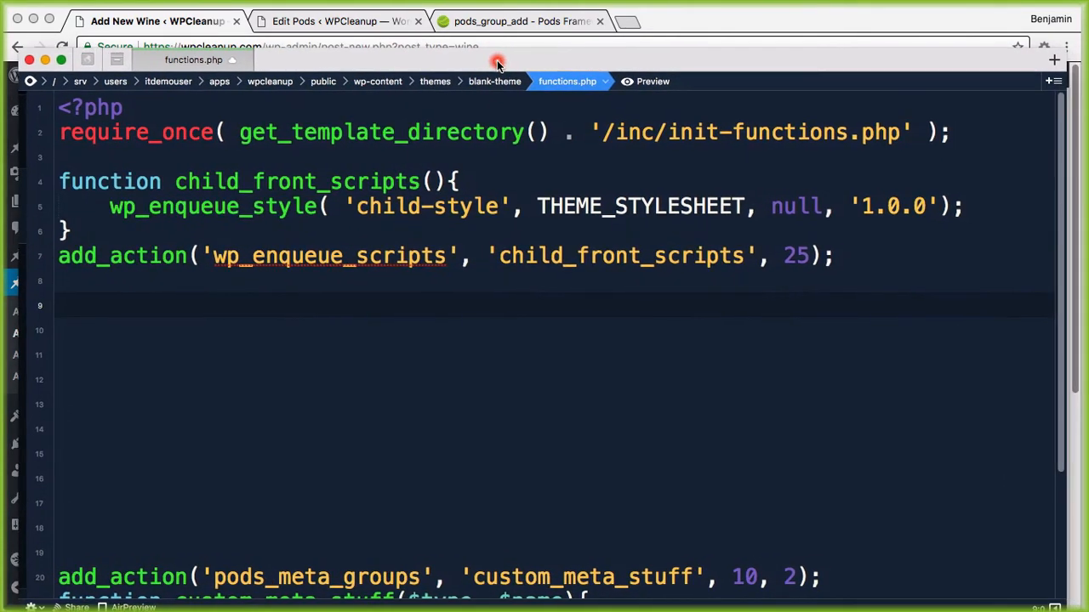
pyautogui.scroll(-3, 396, 375)
pyautogui.scroll(2, 383, 360)
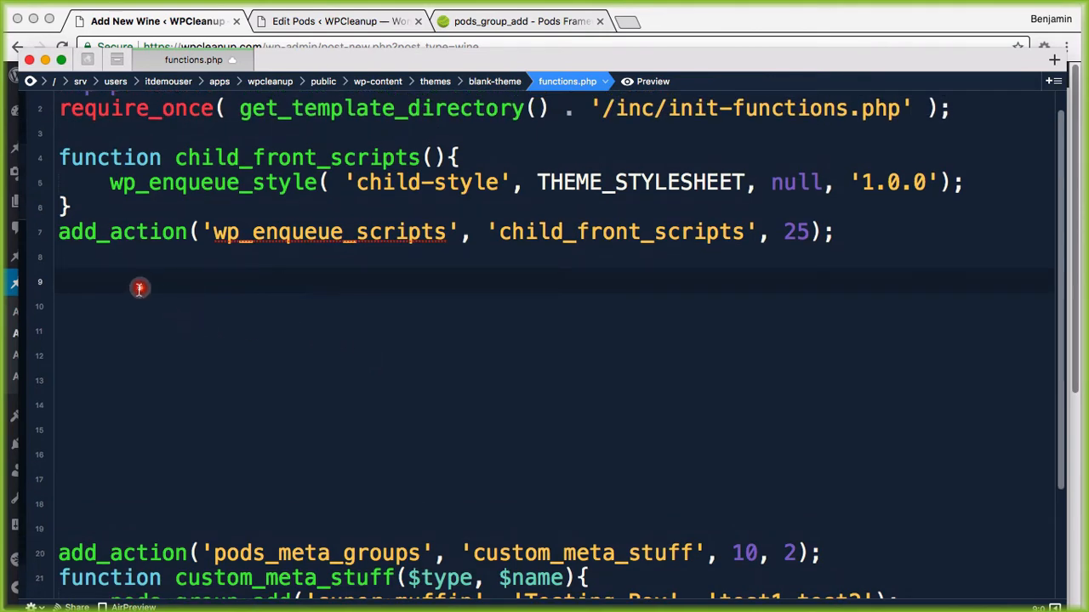
pyautogui.press('Return')
pyautogui.press('Return')
pyautogui.press('Return')
pyautogui.press('Return')
pyautogui.press('Return')
pyautogui.press('Return')
pyautogui.press('Return')
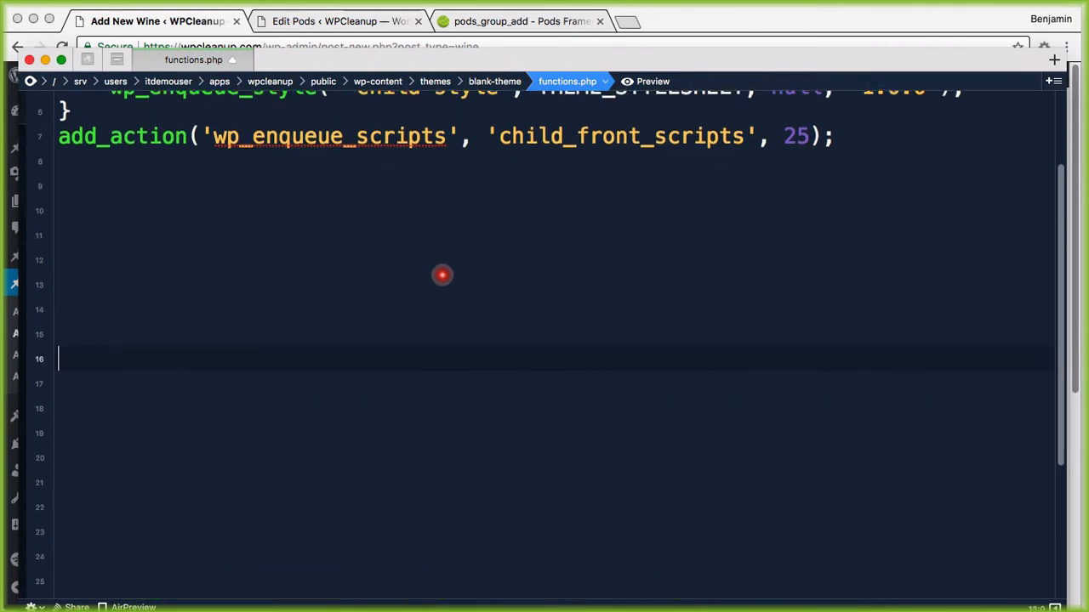
pyautogui.scroll(-3, 443, 275)
pyautogui.click(119, 148)
pyautogui.press('Return')
pyautogui.press('Return')
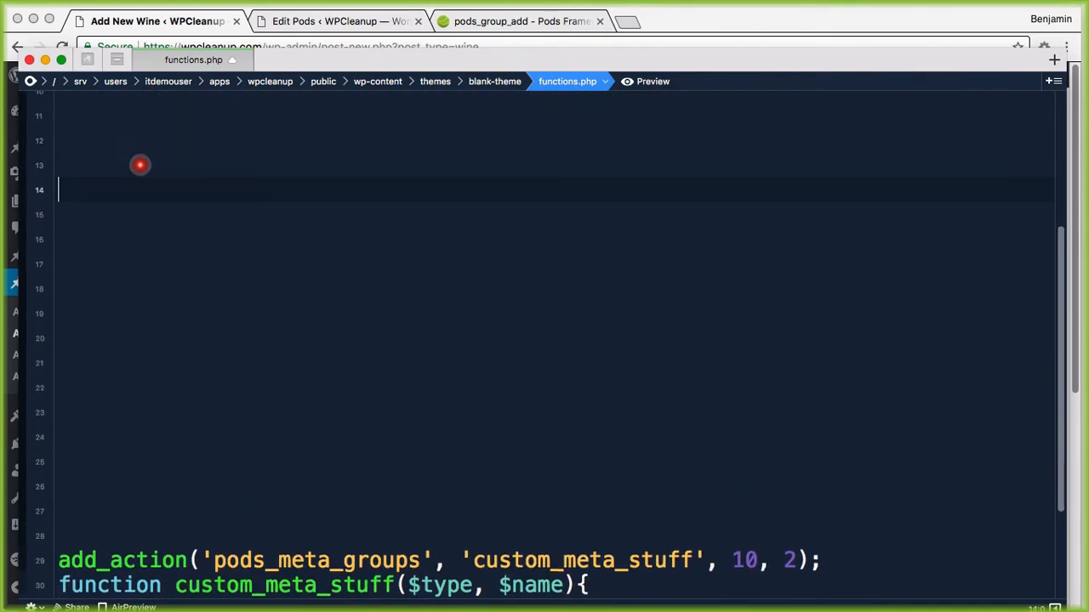
# Start an add_action call on line 11 of functions.php with 'pods_meta_groups' as its hook
pyautogui.scroll(1, 231, 207)
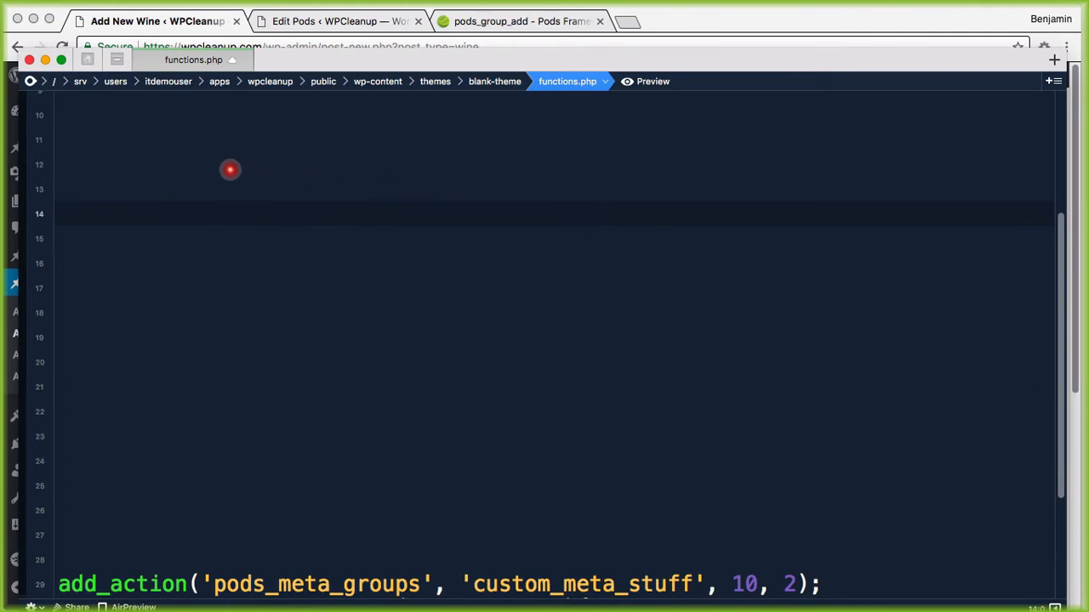
pyautogui.click(79, 142)
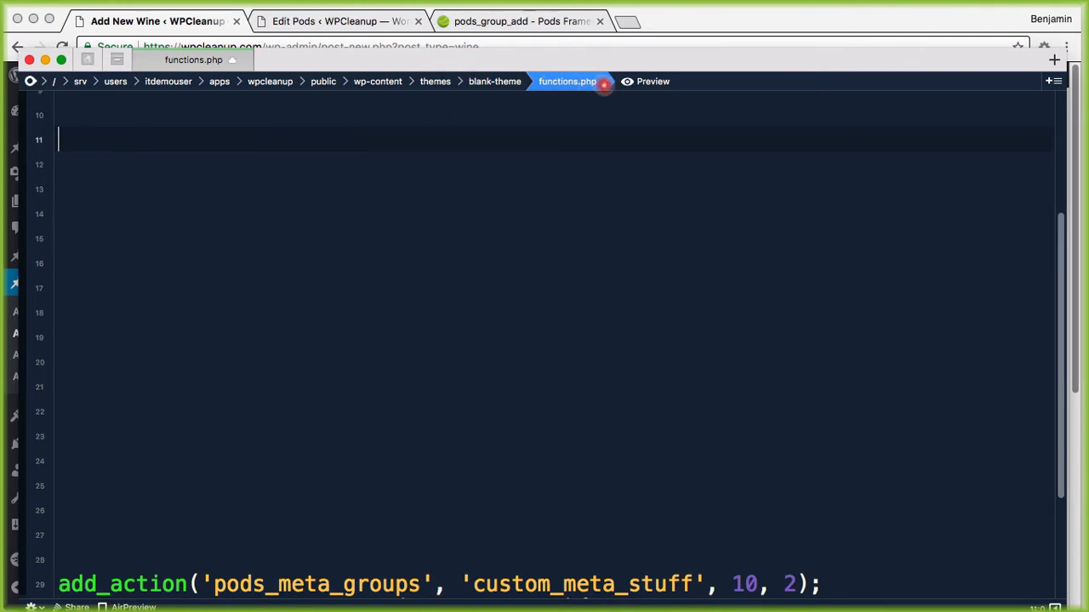
pyautogui.moveTo(554, 65)
pyautogui.mouseDown()
pyautogui.moveTo(536, 62)
pyautogui.moveTo(544, 66)
pyautogui.mouseUp()
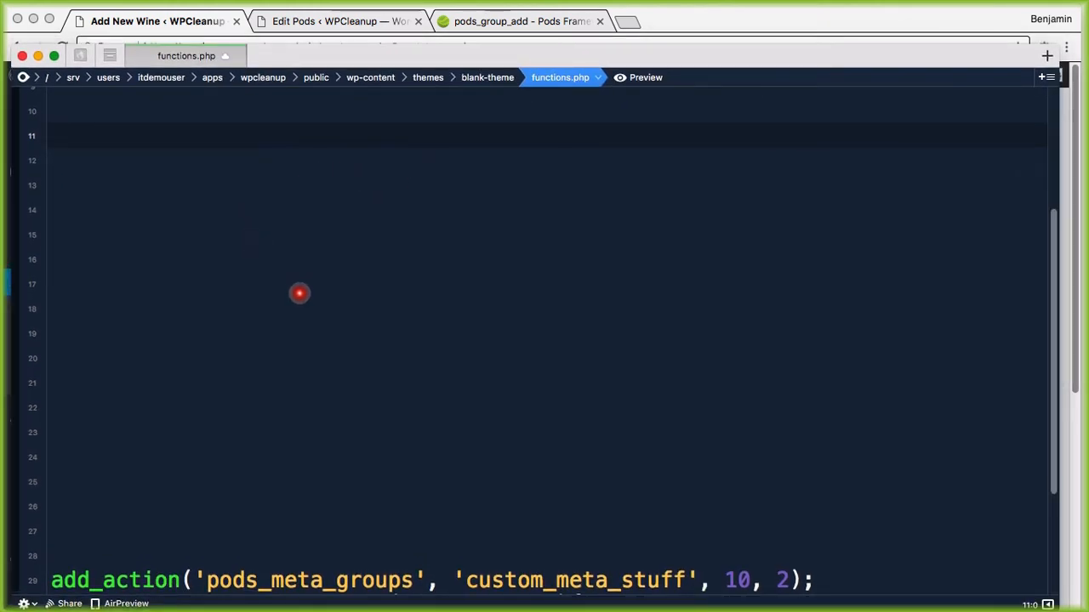
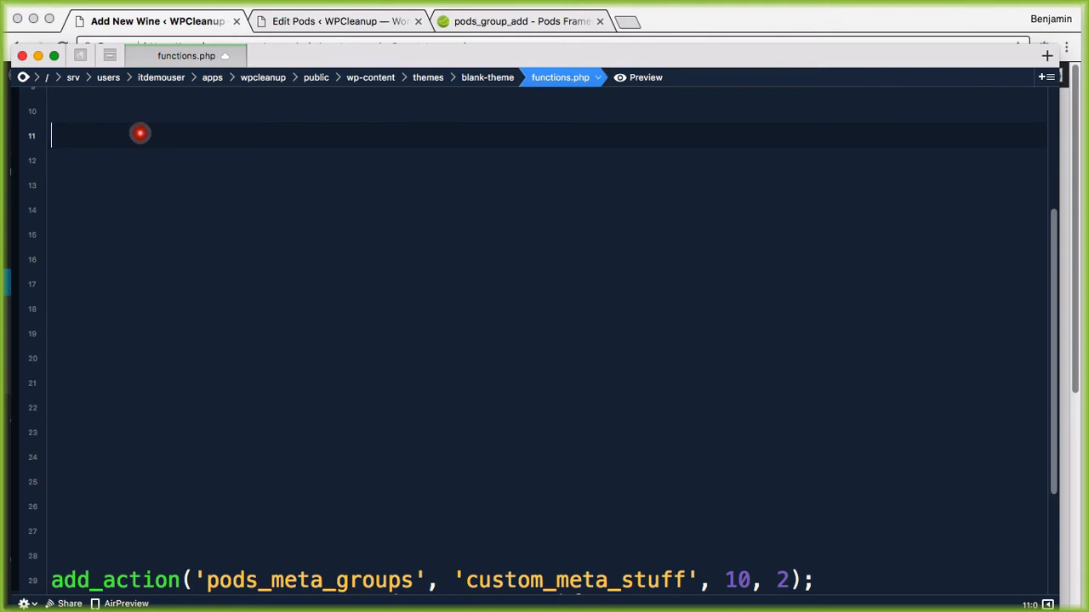
pyautogui.write('add_')
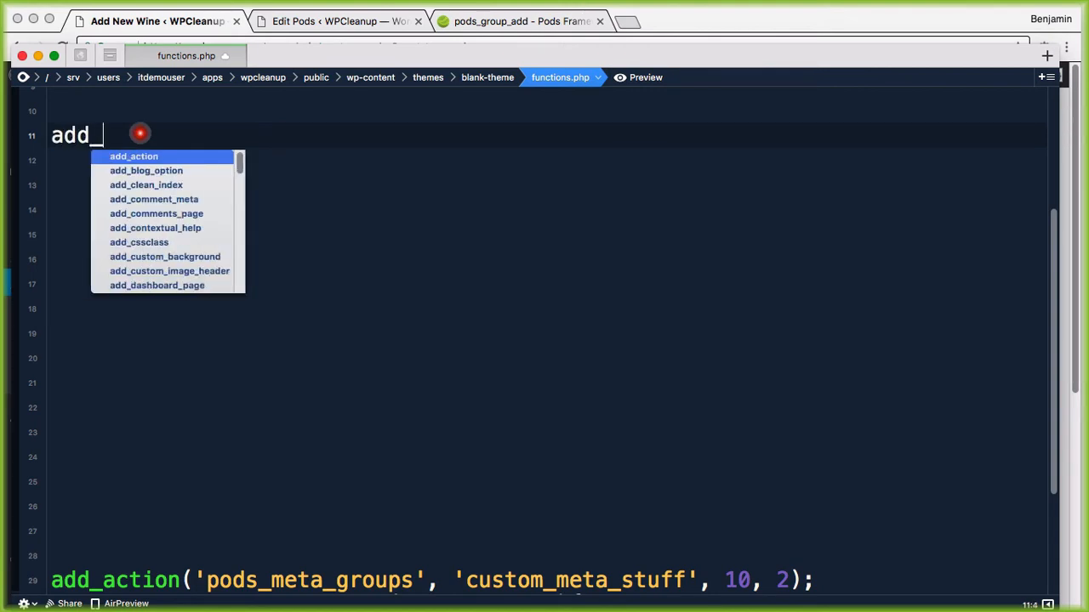
pyautogui.write('action(')
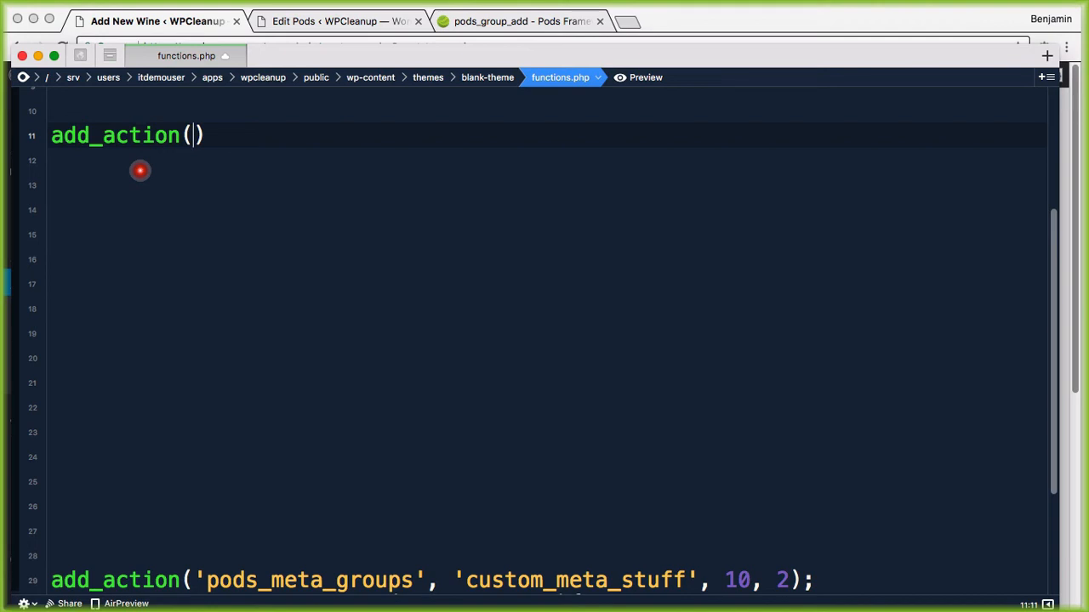
pyautogui.write("'")
pyautogui.write('po')
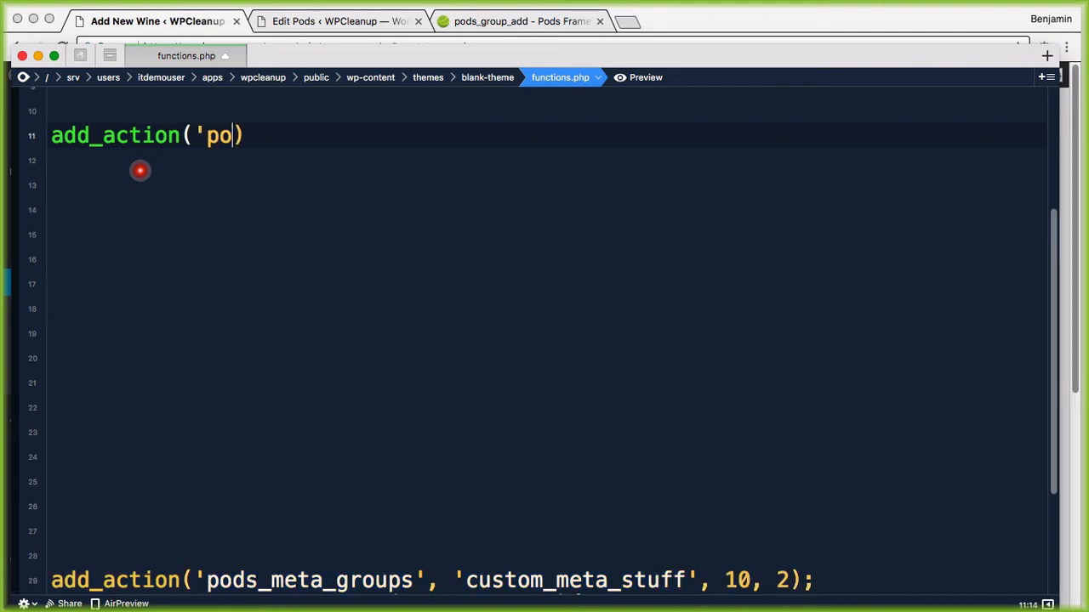
pyautogui.write('ds_meta_grou')
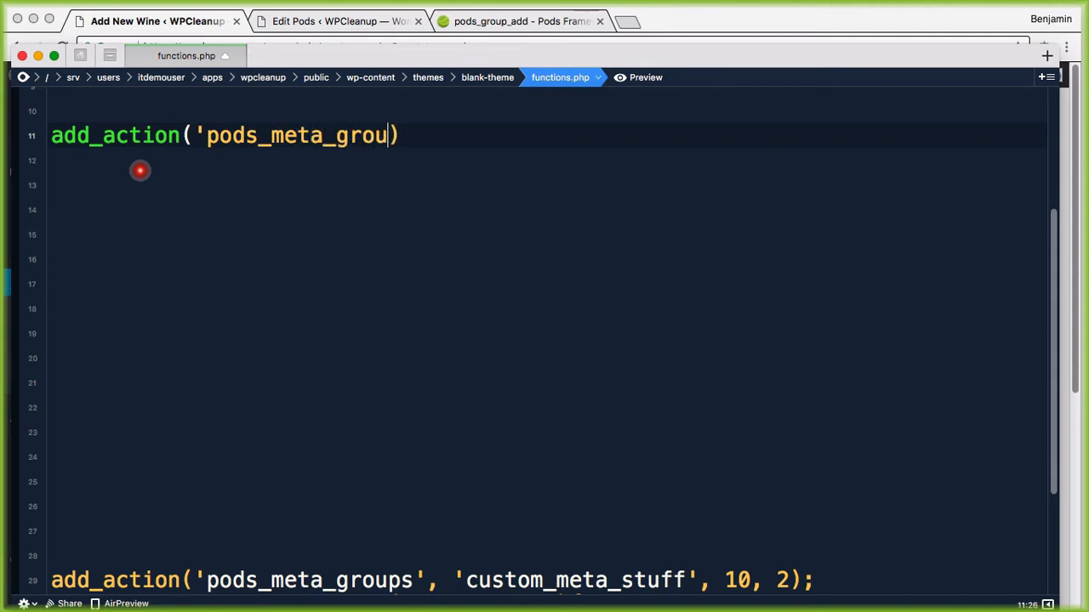
pyautogui.write("ps'")
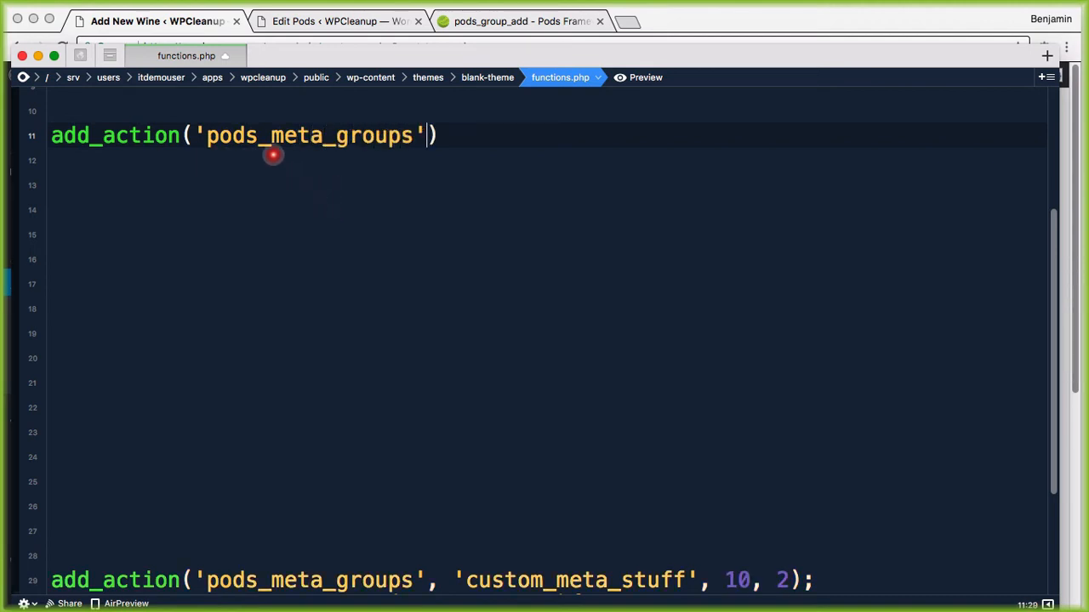
# Move the code editor window aside to look over the Add New Wine form, and bring it back over the browser
pyautogui.moveTo(293, 56); pyautogui.dragTo(640, 157)
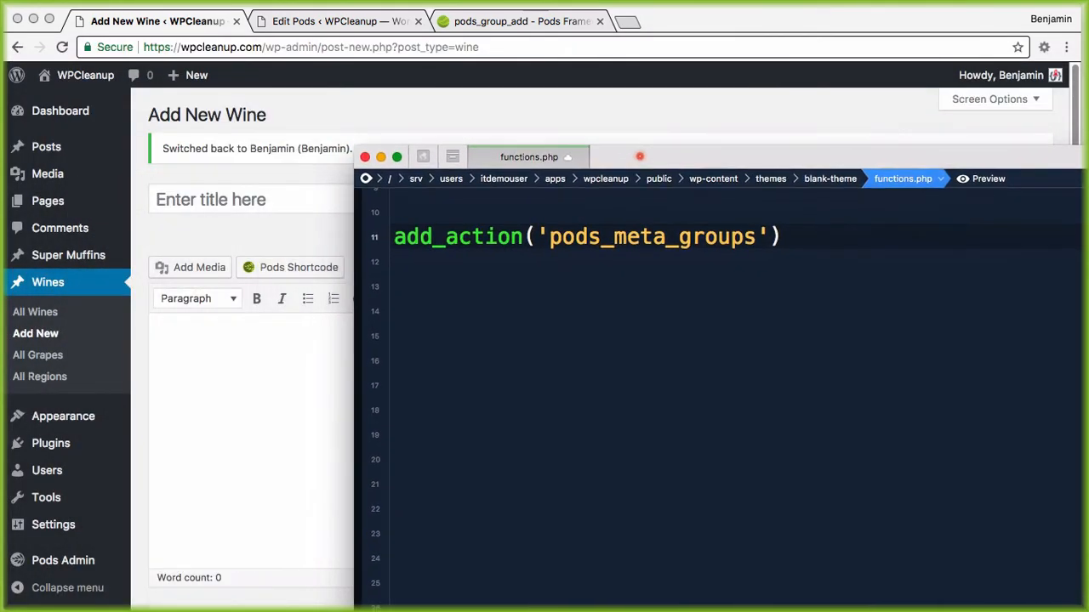
pyautogui.scroll(-5, 144, 331)
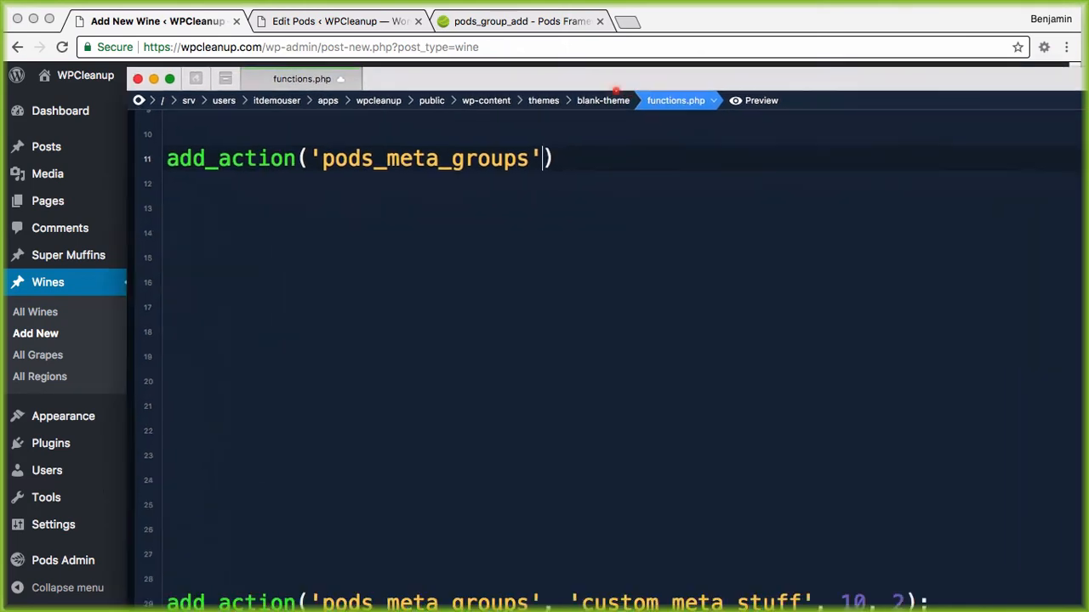
pyautogui.moveTo(820, 157); pyautogui.dragTo(472, 63)
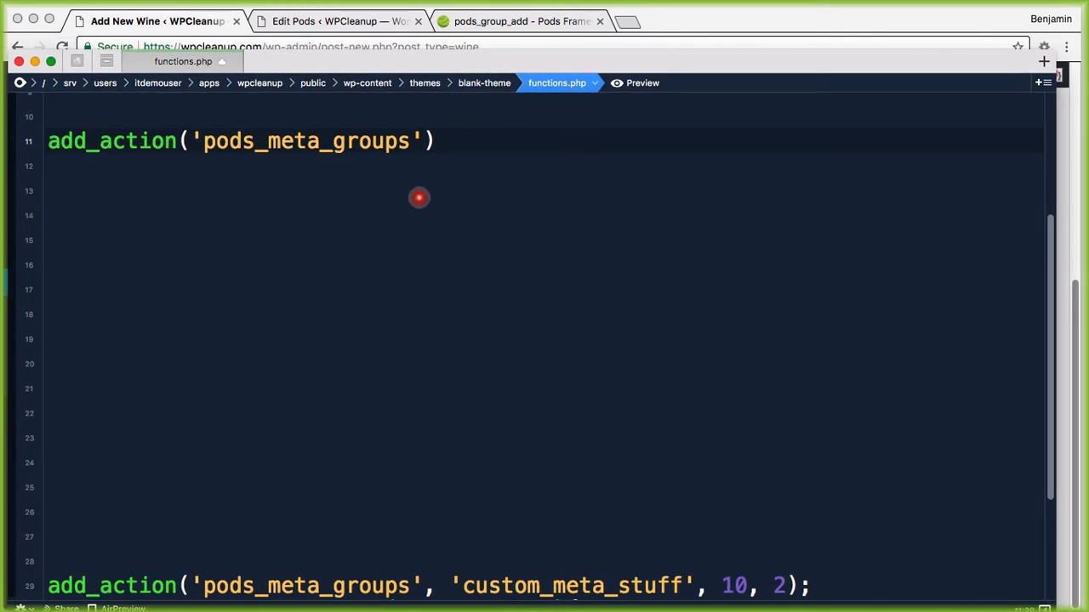
# Complete the pods_meta_groups action with the callback 'super_custom_letter', priority 10 and 2 arguments, ending the statement with a semicolon
pyautogui.write(',')
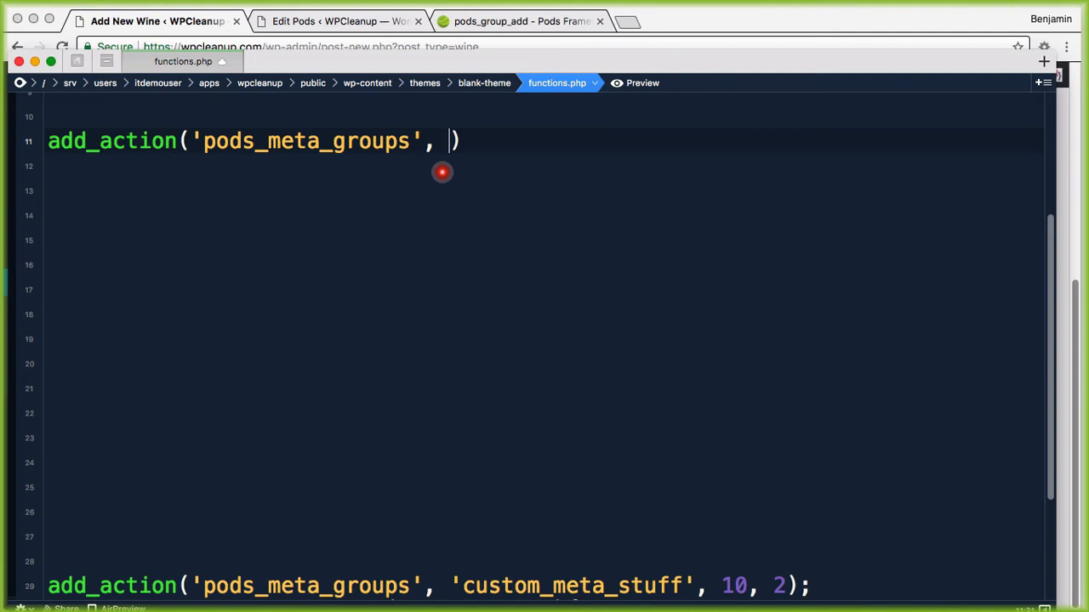
pyautogui.write('super')
pyautogui.press('BackSpace')
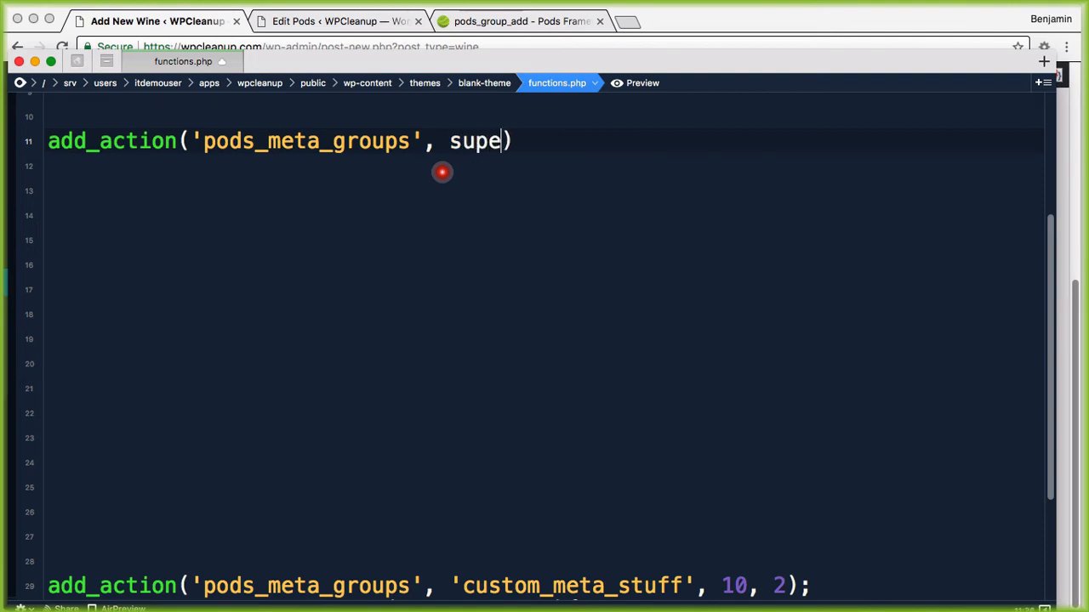
pyautogui.press('BackSpace')
pyautogui.press('BackSpace')
pyautogui.press('BackSpace')
pyautogui.press('BackSpace')
pyautogui.write("'super_")
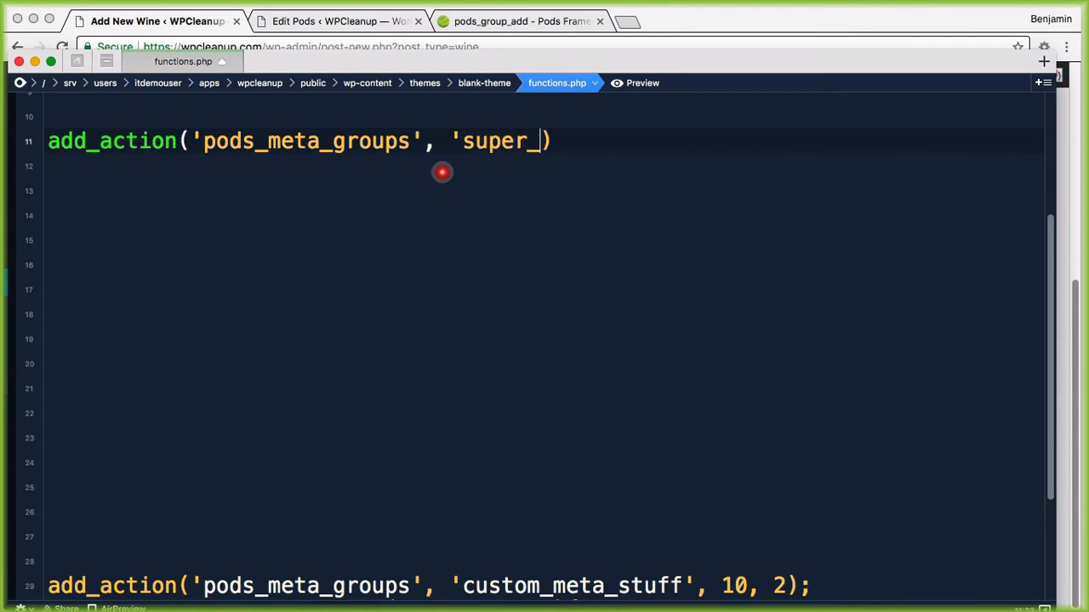
pyautogui.write('custom_let')
pyautogui.write("ter', ")
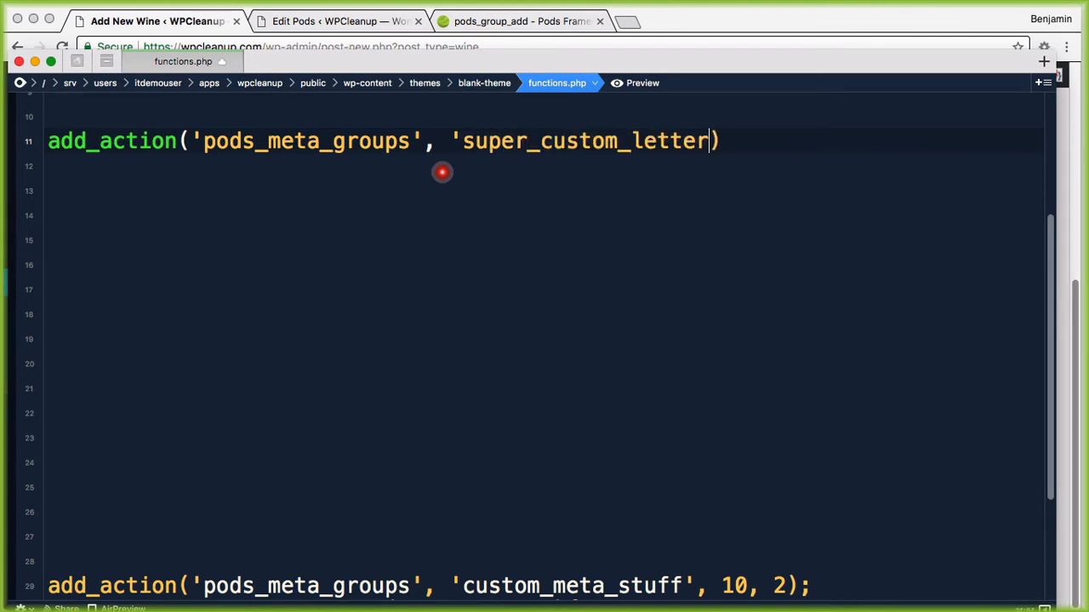
pyautogui.write('10, 2)')
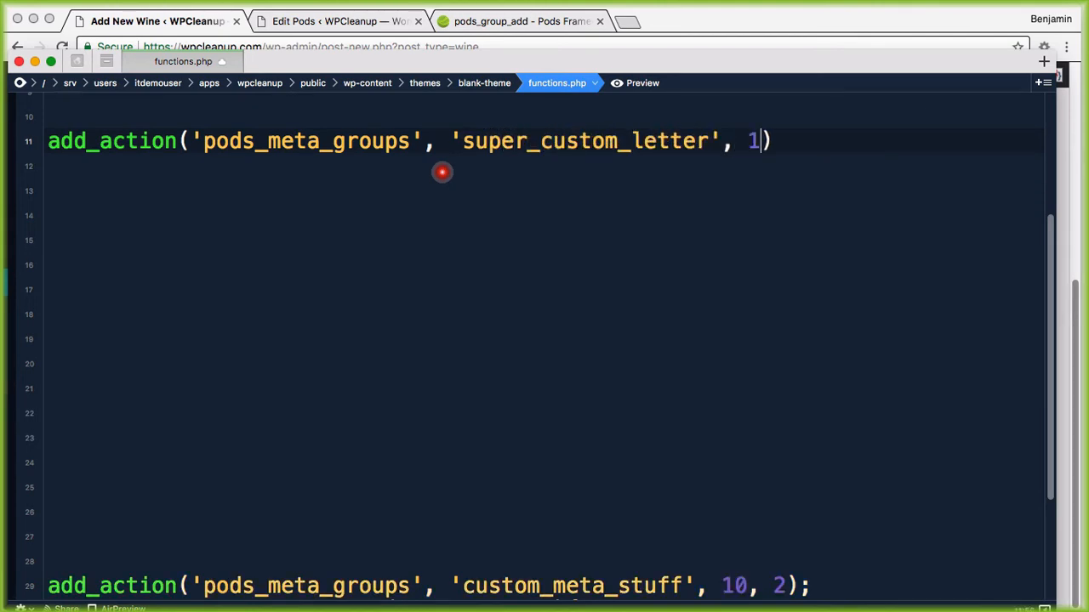
pyautogui.write(';')
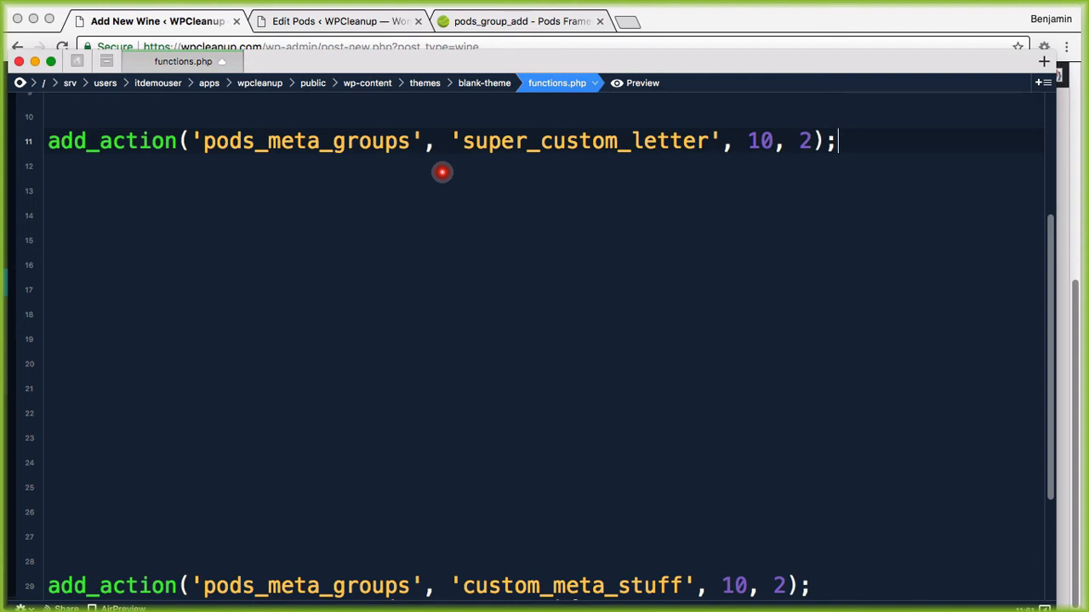
pyautogui.moveTo(747, 141); pyautogui.dragTo(813, 141)
pyautogui.click(855, 146)
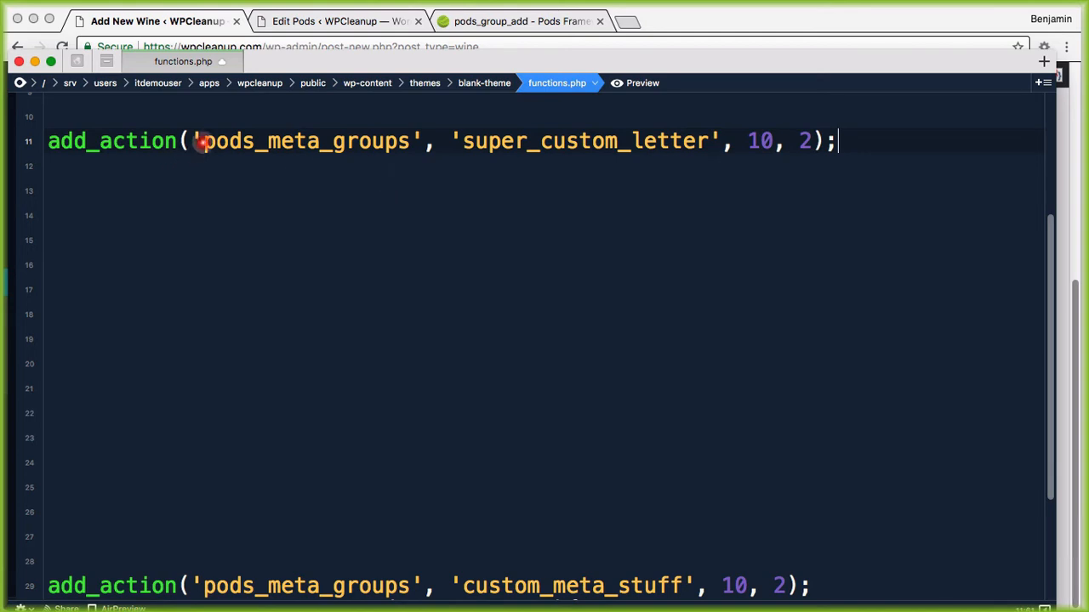
pyautogui.moveTo(202, 141); pyautogui.dragTo(408, 133)
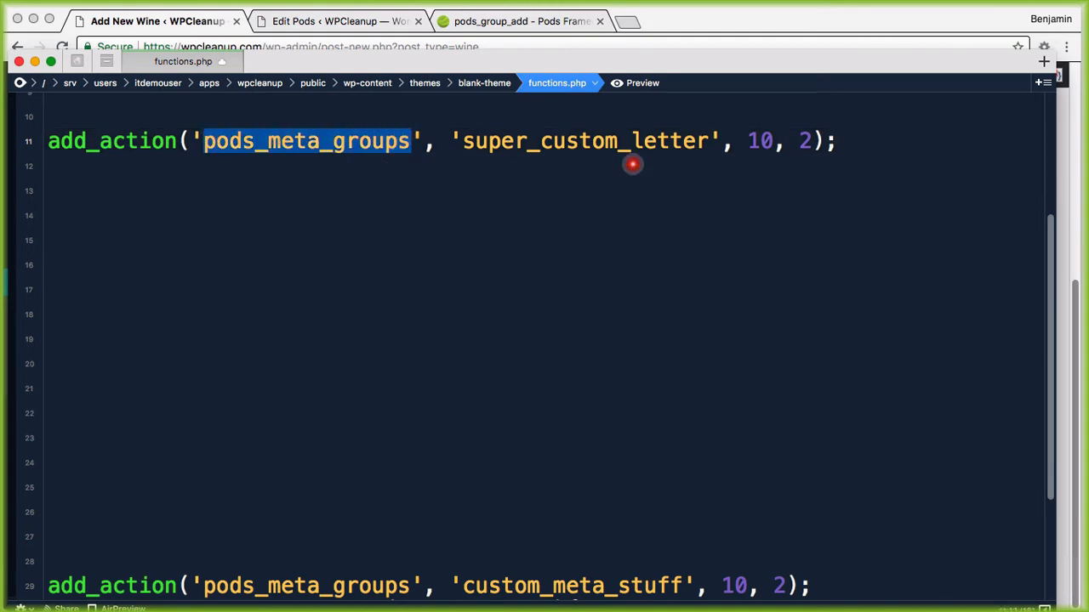
# Define the function super_custom_letter with the parameters $type and $name and an empty body directly below the action
pyautogui.click(855, 151)
pyautogui.press('Return')
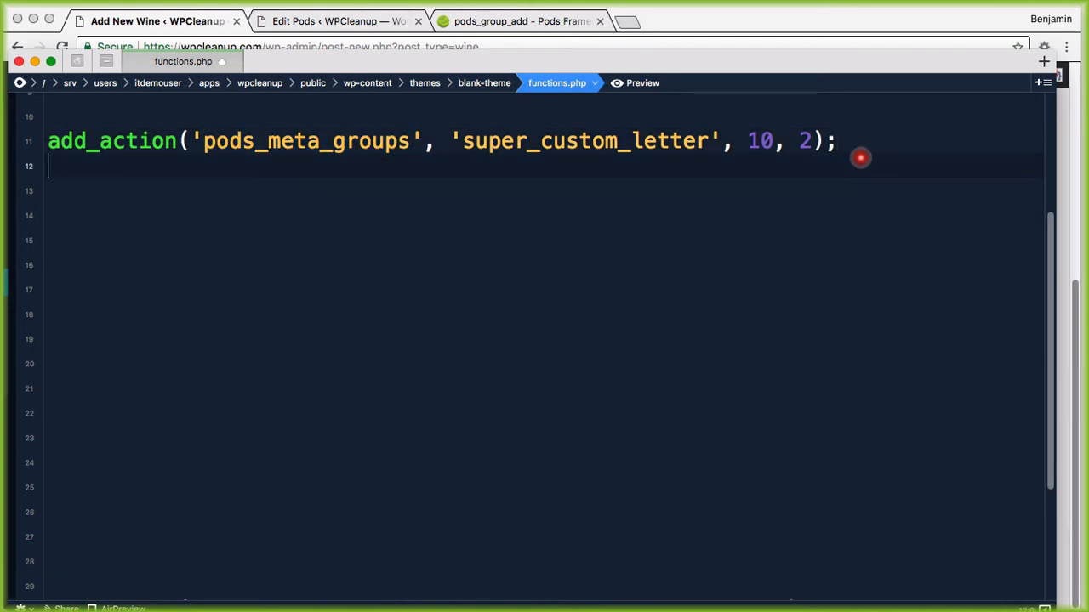
pyautogui.write('function')
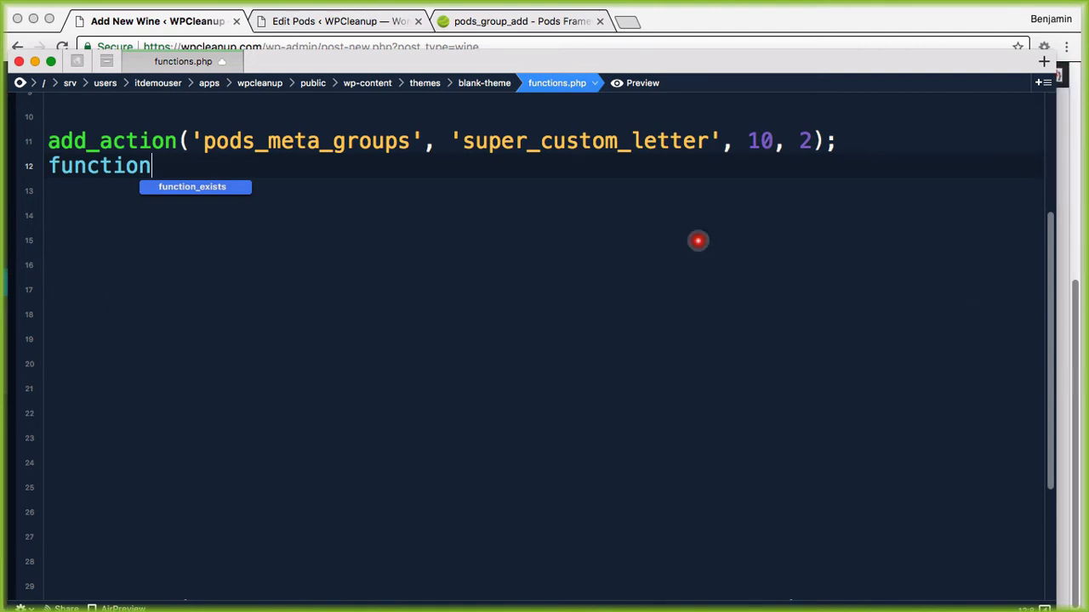
pyautogui.write('super_c')
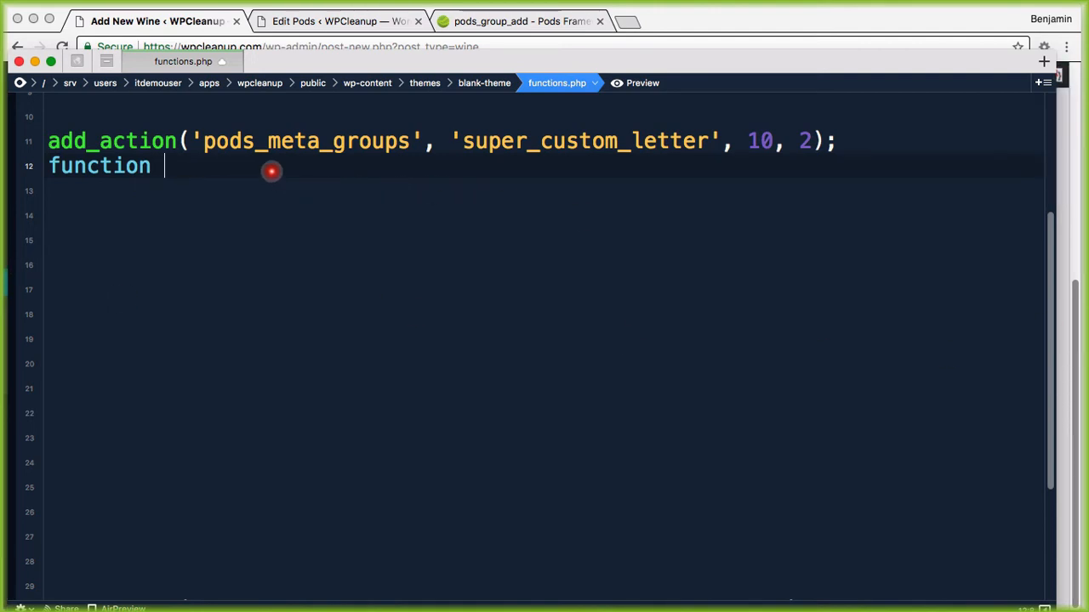
pyautogui.write('ustom_letter(')
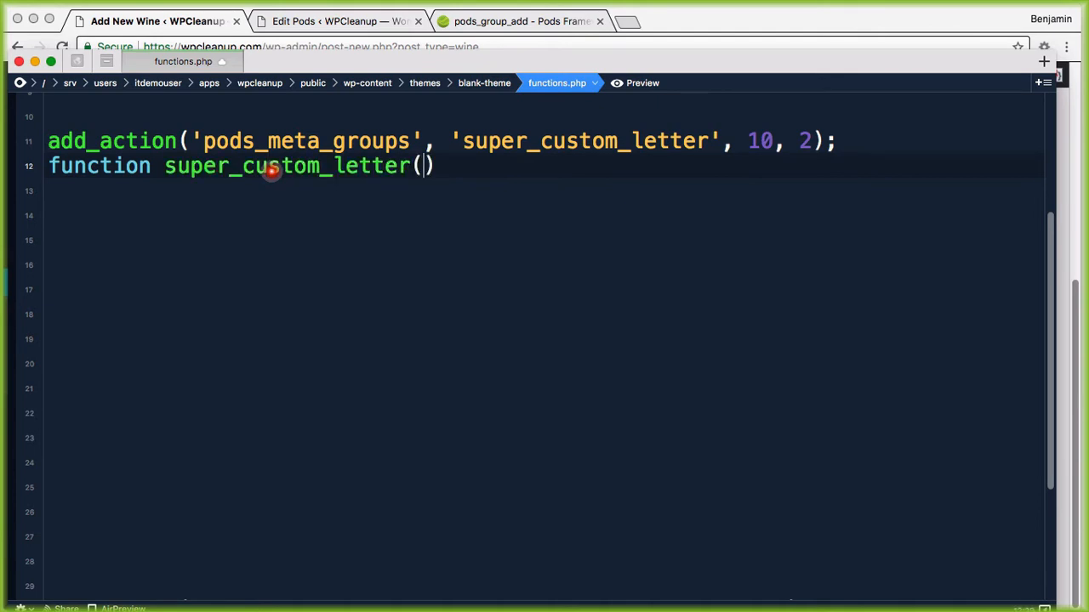
pyautogui.write('$tay')
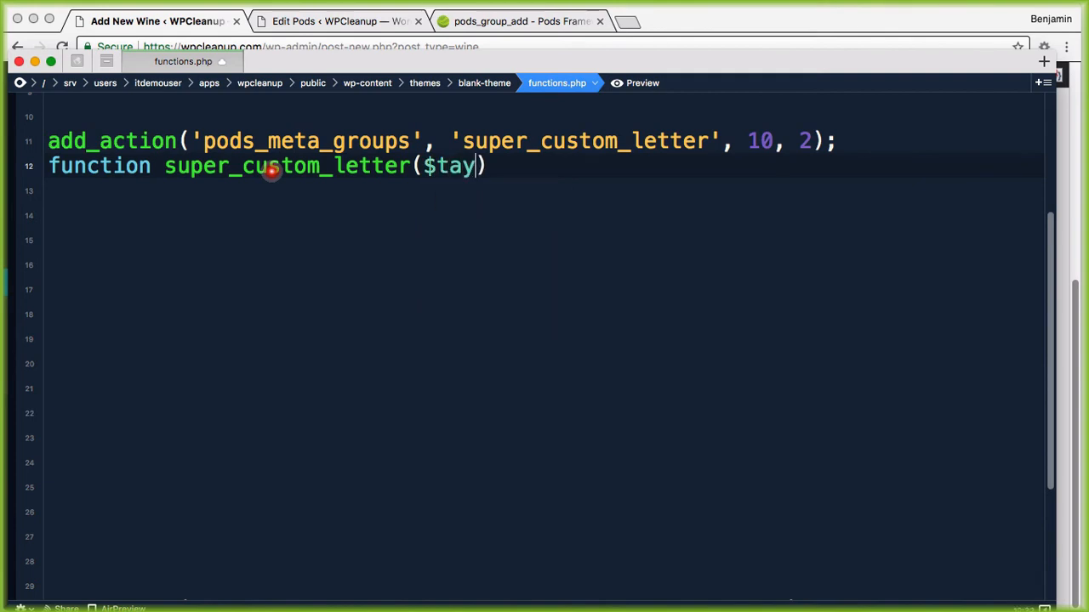
pyautogui.press('BackSpace')
pyautogui.press('BackSpace')
pyautogui.write('ype, ')
pyautogui.write('$name)')
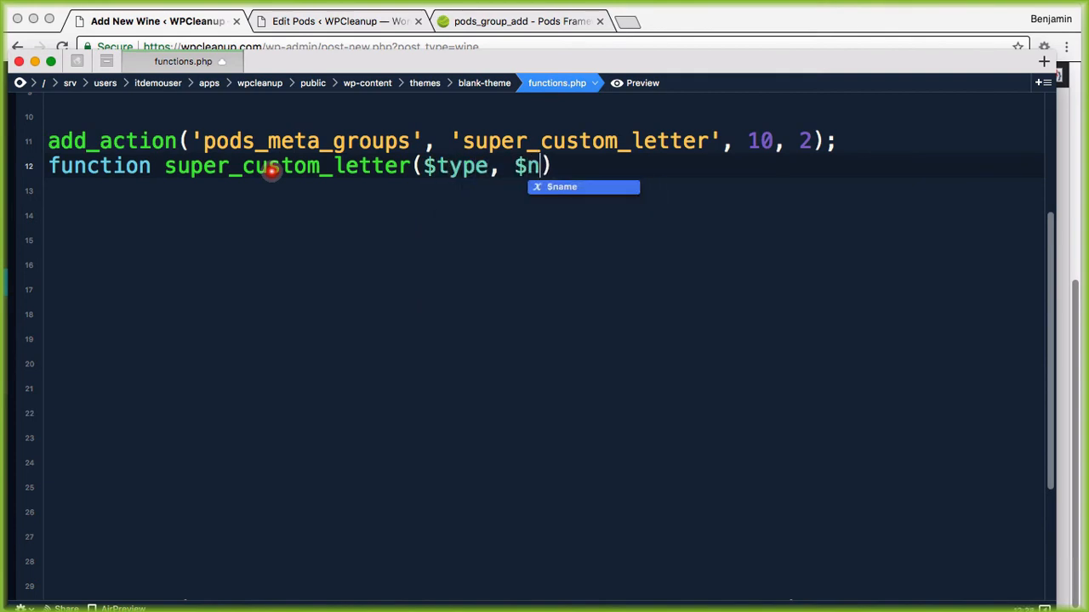
pyautogui.write('{')
pyautogui.press('Return')
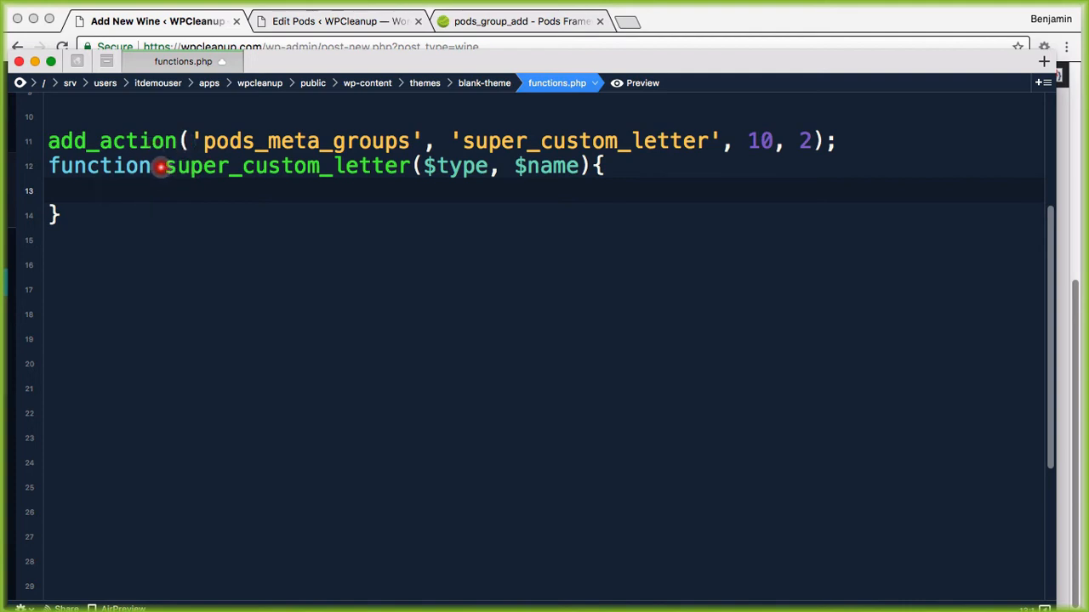
# Highlight the super_custom_letter function and its body, the callback name in the action and the pods_meta_groups hook name
pyautogui.moveTo(49, 162); pyautogui.dragTo(75, 213)
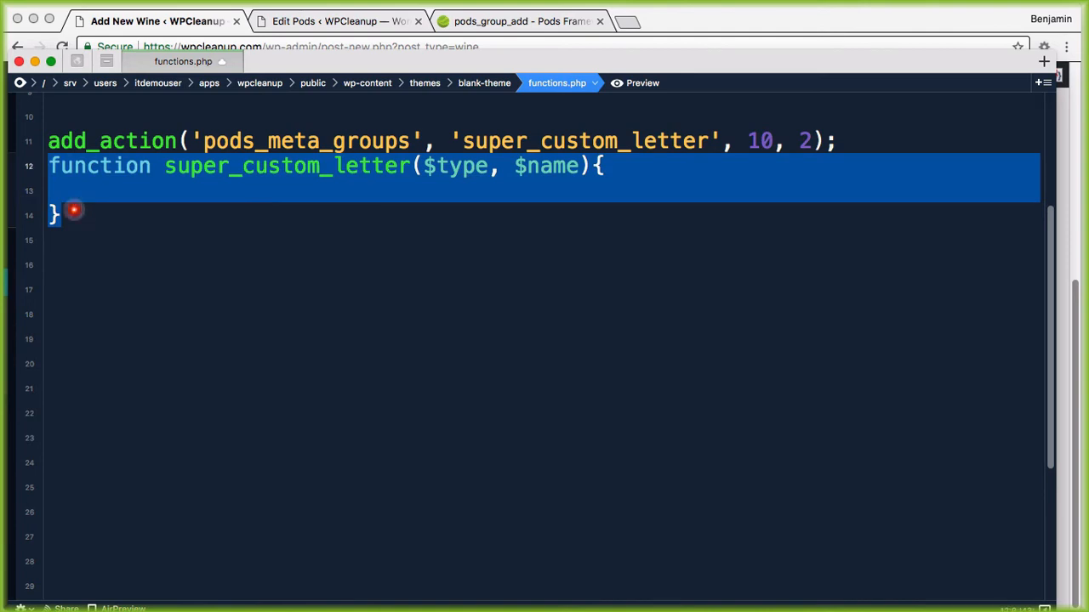
pyautogui.click(601, 166)
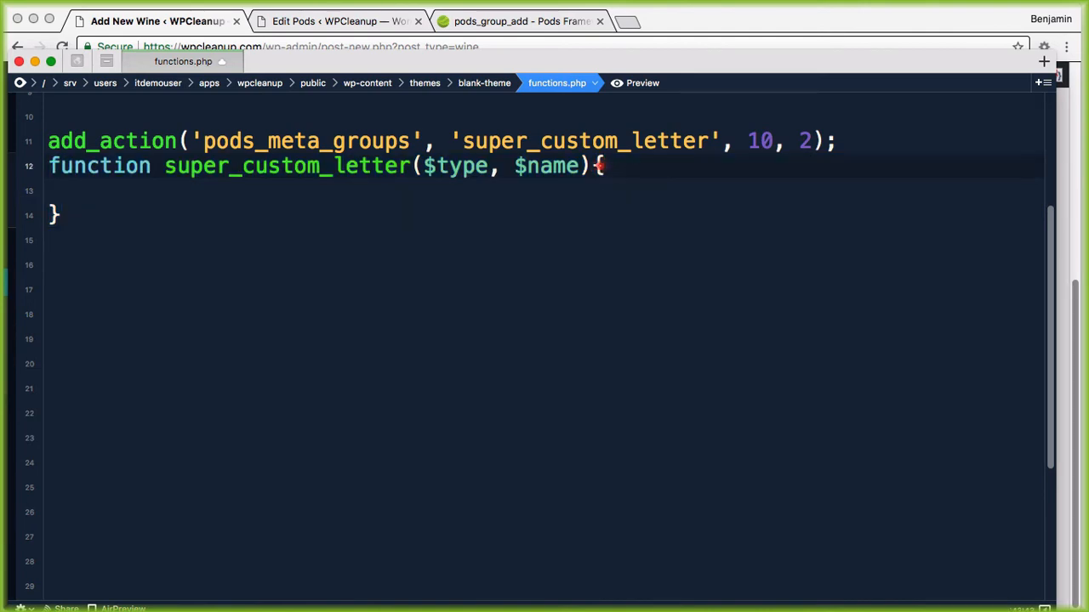
pyautogui.tripleClick(601, 170)
pyautogui.moveTo(601, 171); pyautogui.dragTo(397, 210)
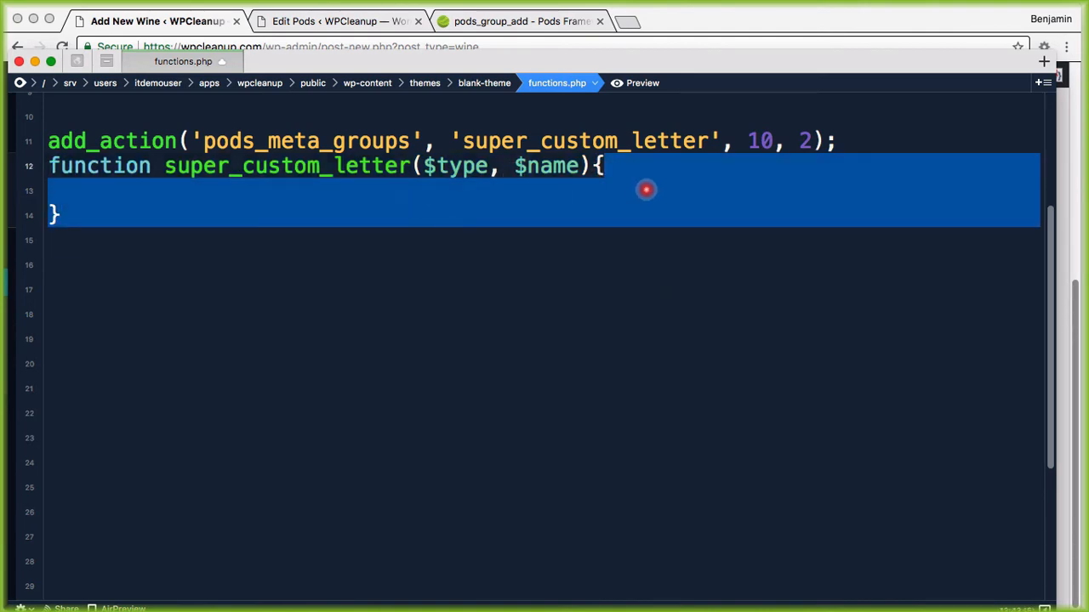
pyautogui.moveTo(461, 140); pyautogui.dragTo(709, 137)
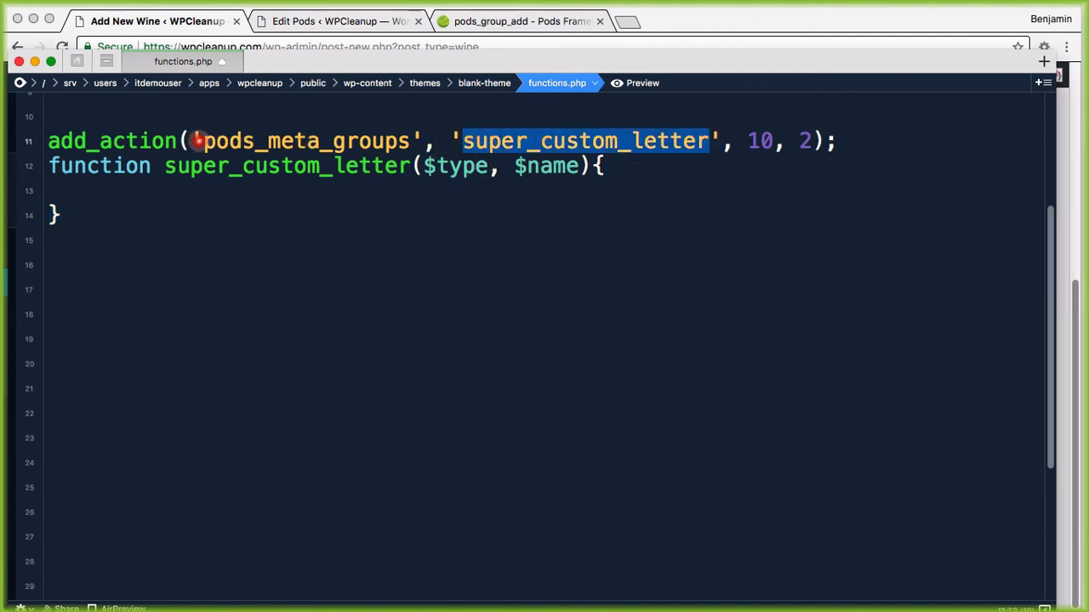
pyautogui.moveTo(202, 141); pyautogui.dragTo(416, 136)
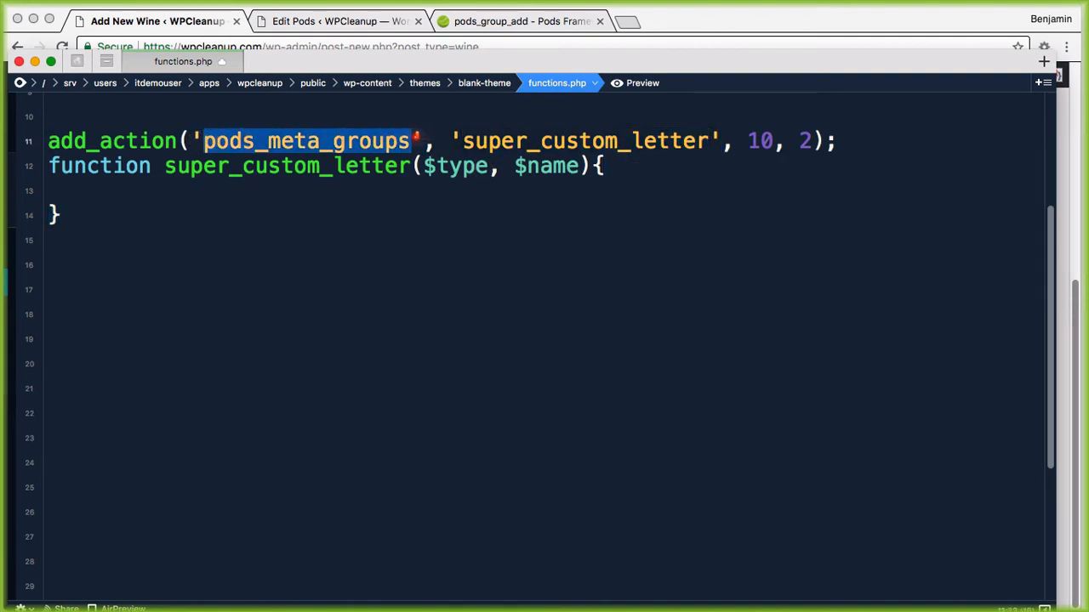
# Add an empty pods_group_add() call ending with a semicolon inside the super_custom_letter function
pyautogui.click(256, 190)
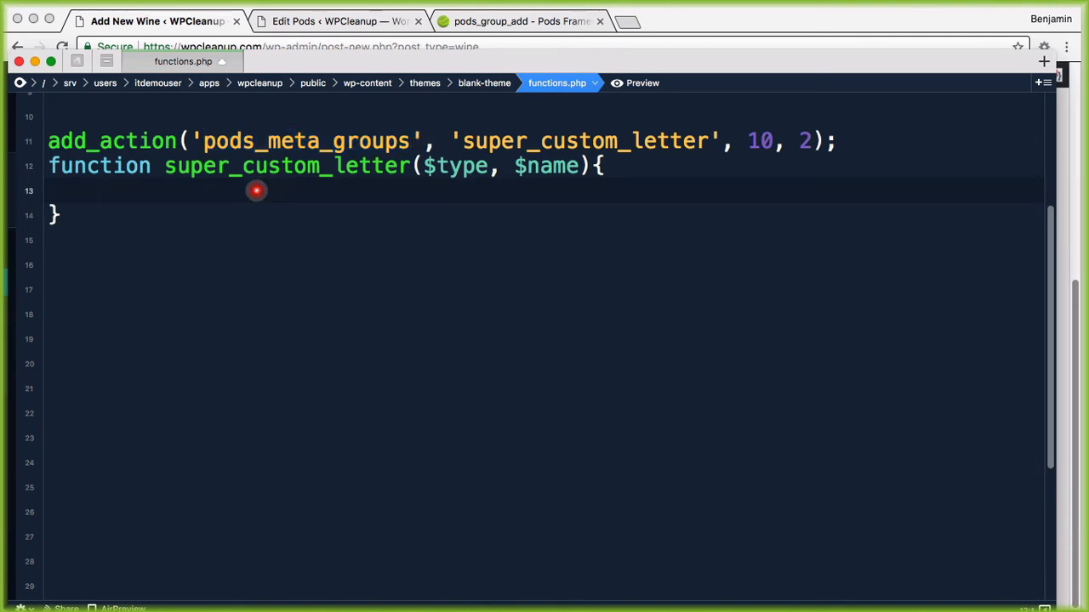
pyautogui.write('pods_grou')
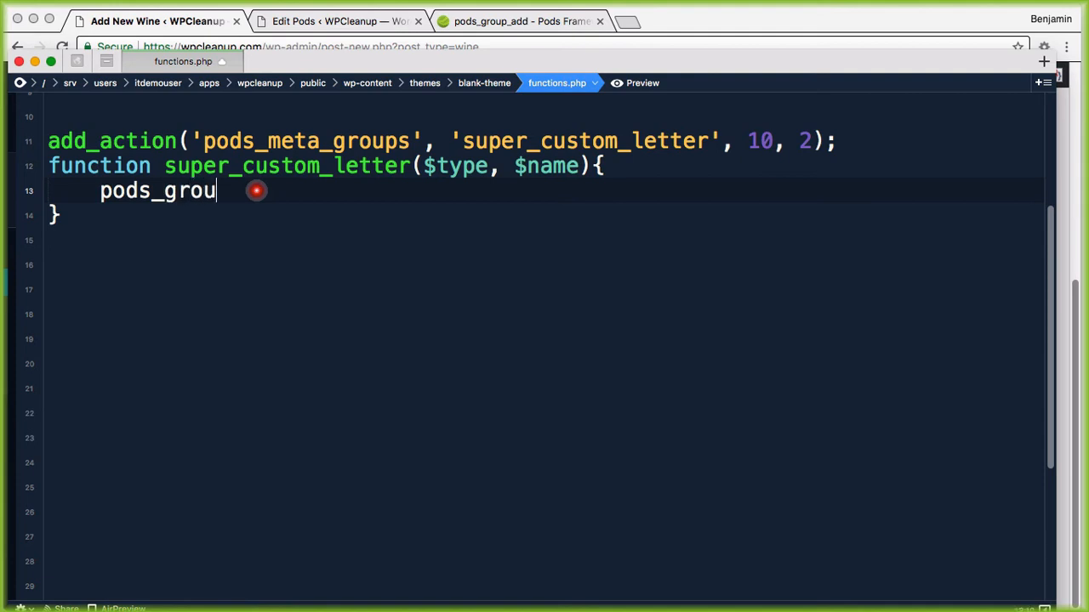
pyautogui.write('p_add')
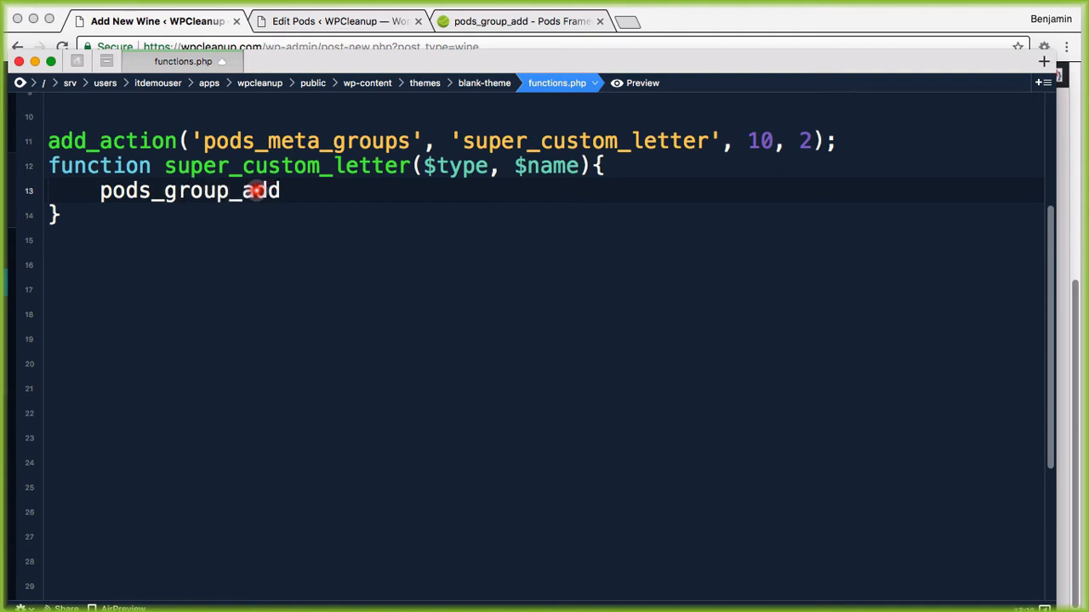
pyautogui.write('();')
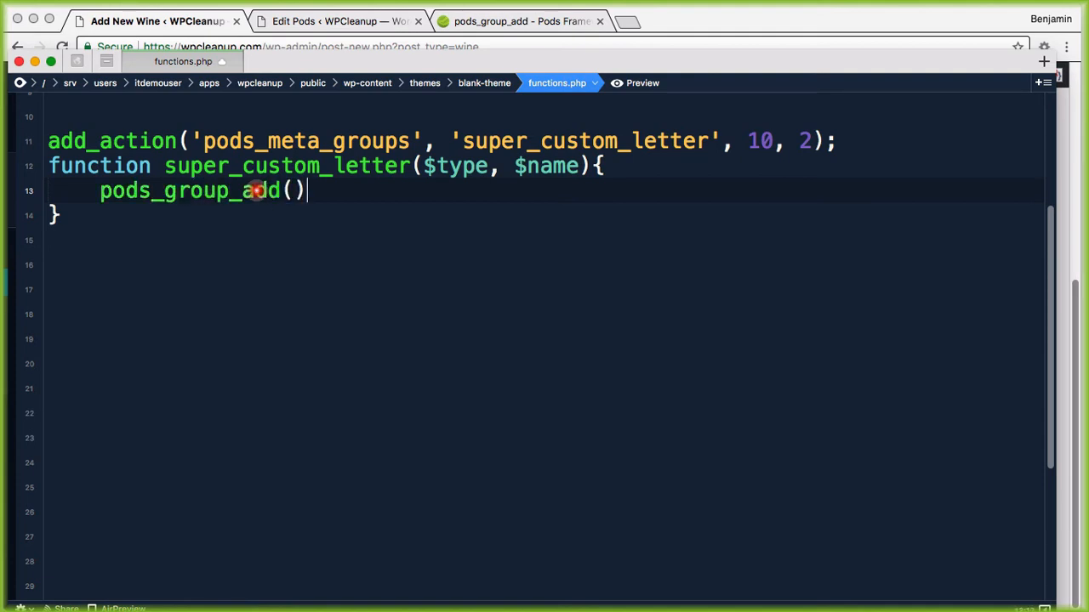
pyautogui.click(291, 189)
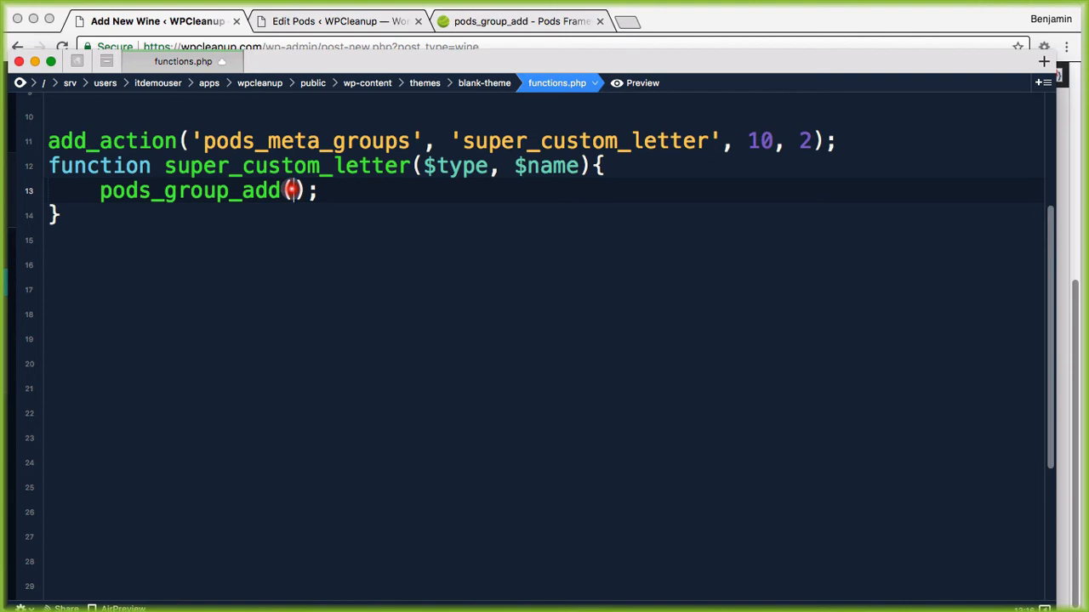
# Highlight the pods_group_add function name, and insert an empty single-quoted string as its first argument
pyautogui.moveTo(100, 190); pyautogui.dragTo(281, 189)
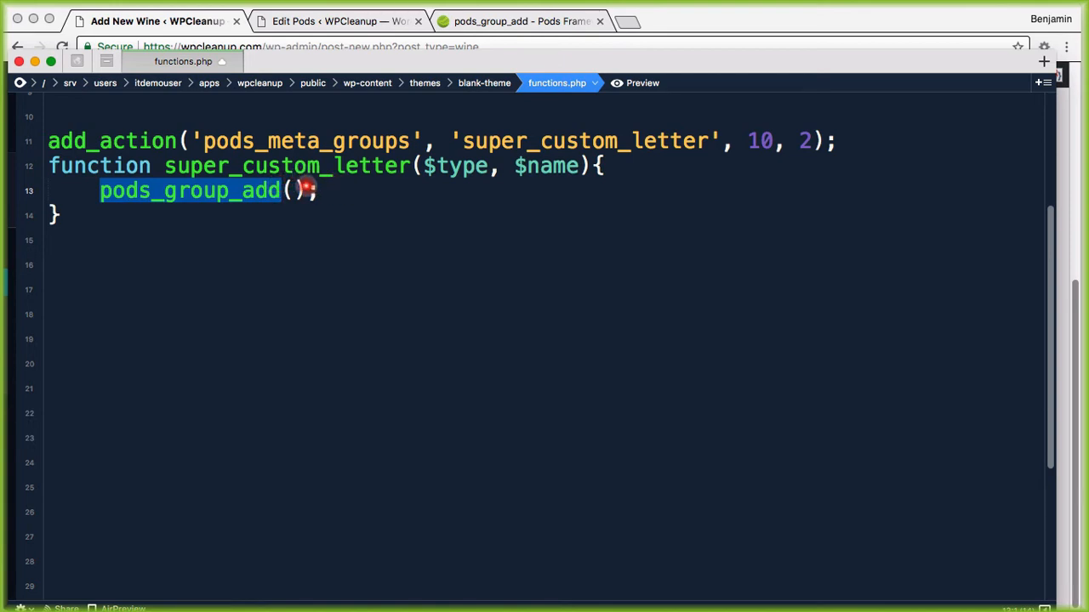
pyautogui.click(299, 192)
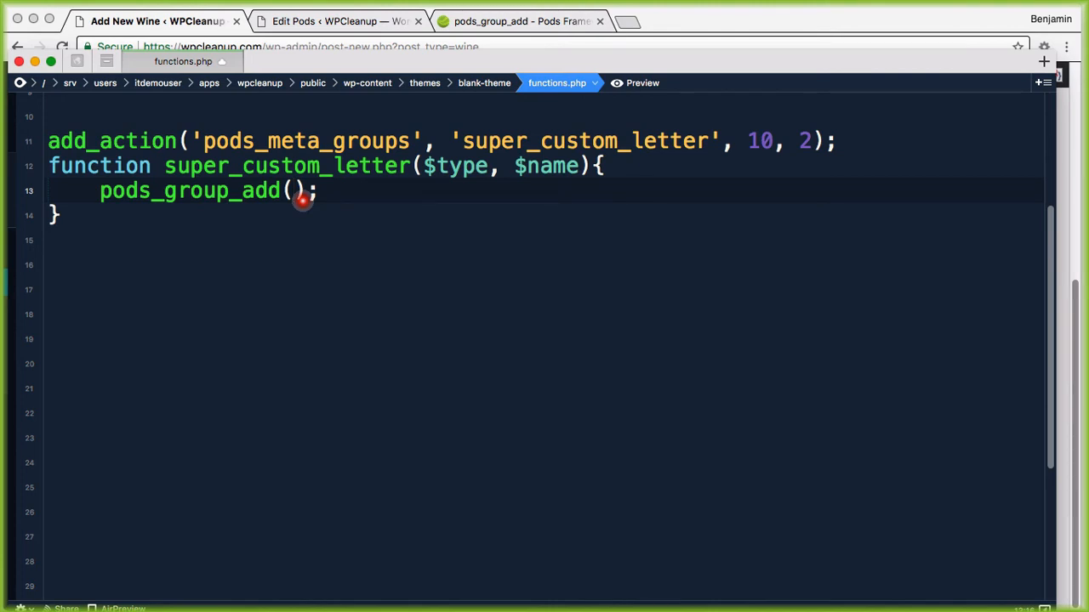
pyautogui.moveTo(99, 192); pyautogui.dragTo(275, 194)
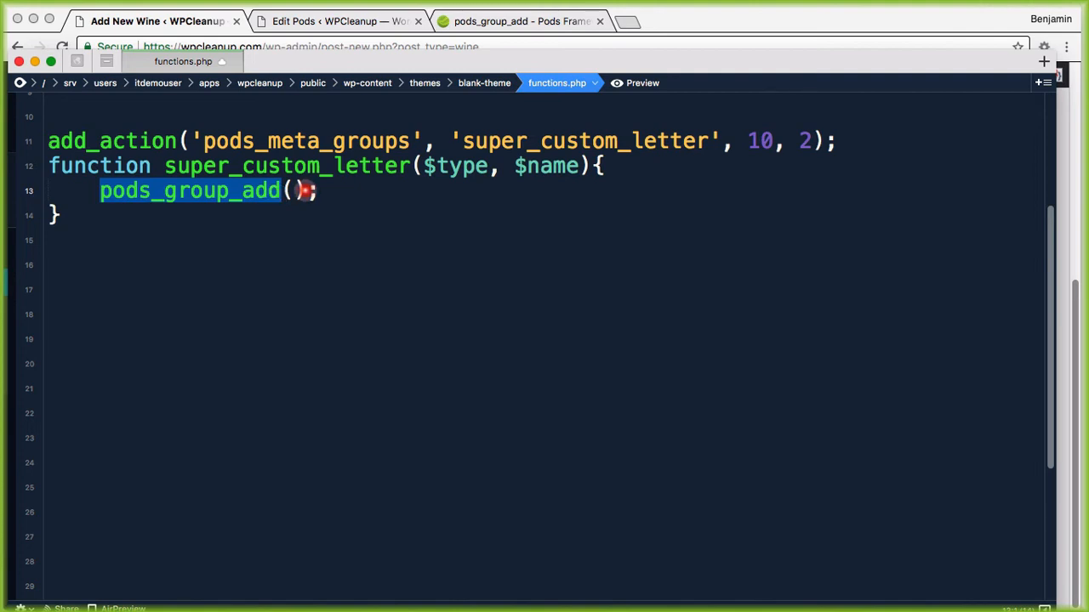
pyautogui.click(296, 190)
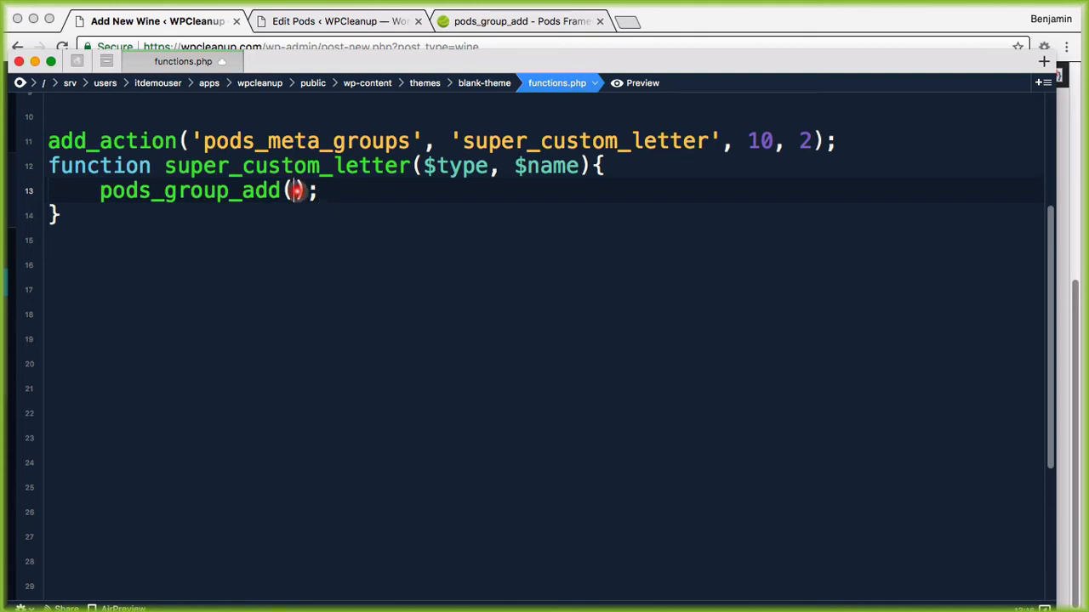
pyautogui.write("'")
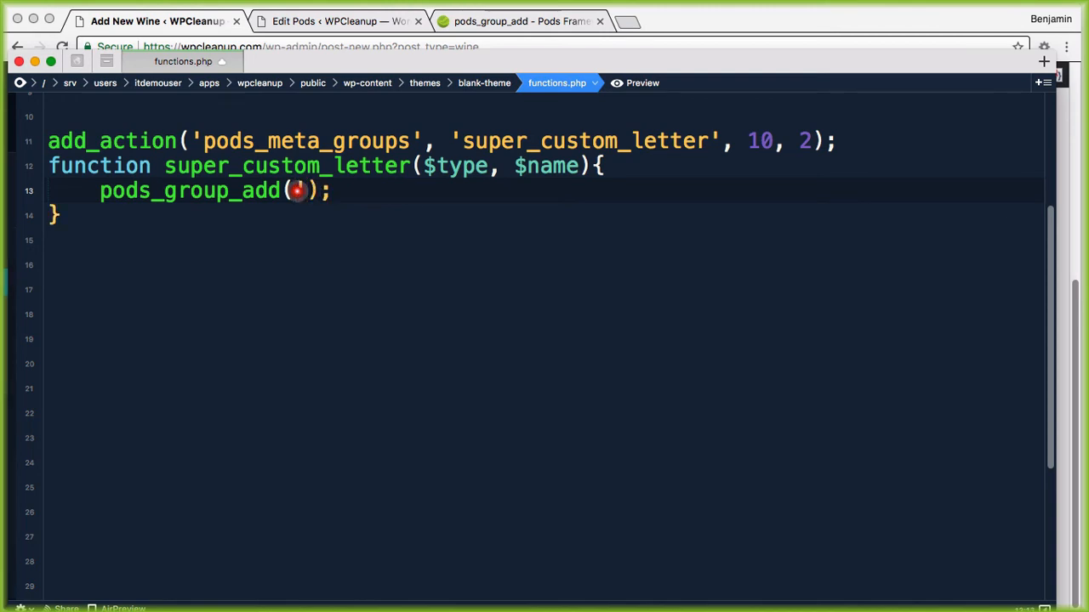
pyautogui.write("'")
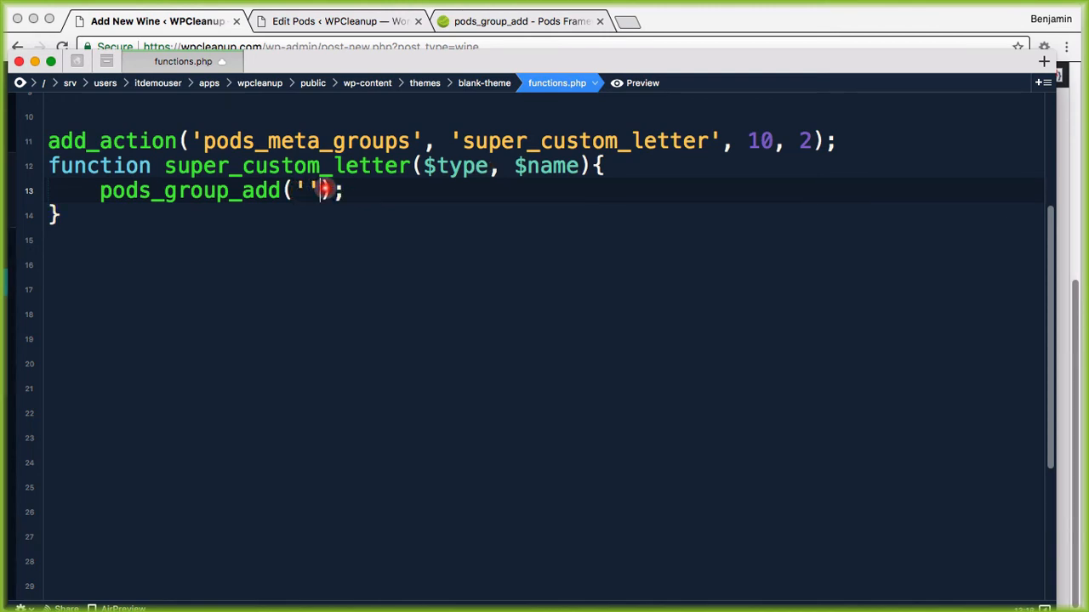
# Move the code editor aside and open the Wines pod for editing in Pods Admin
pyautogui.moveTo(357, 60); pyautogui.dragTo(820, 54)
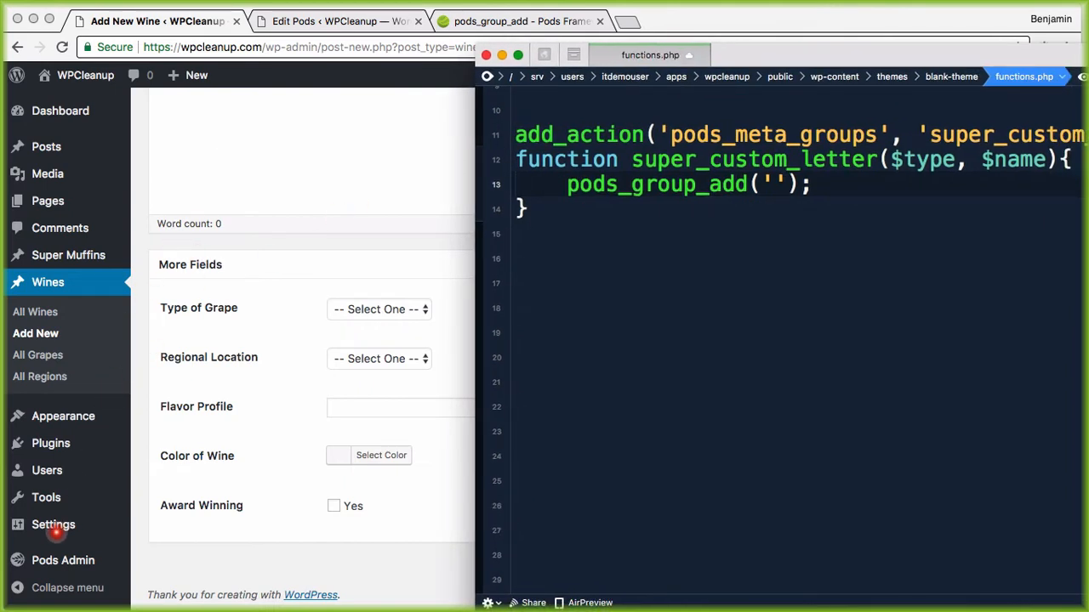
pyautogui.click(54, 561)
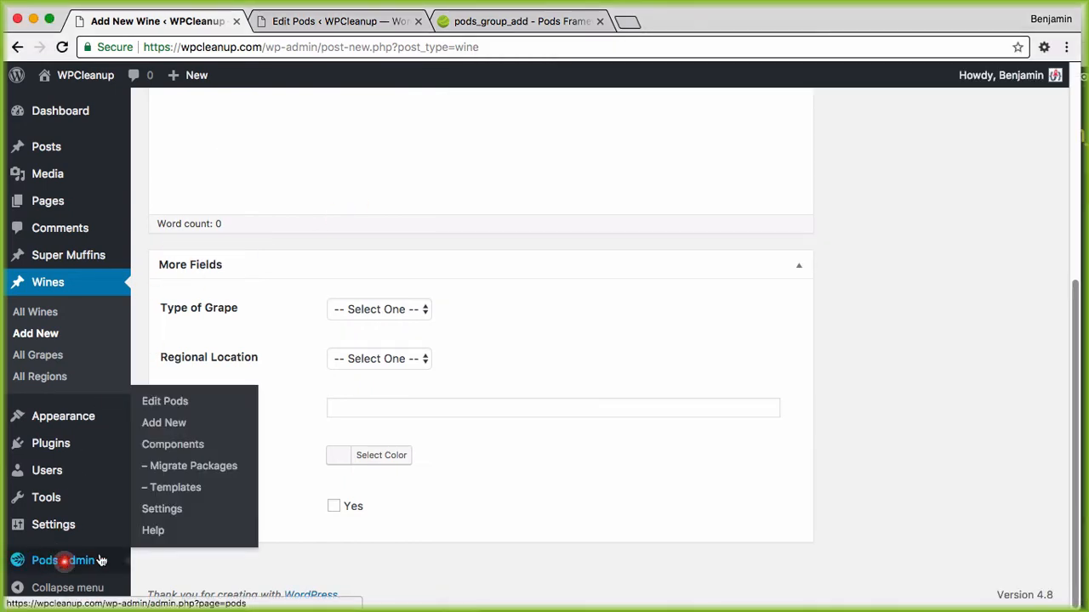
pyautogui.click(167, 401)
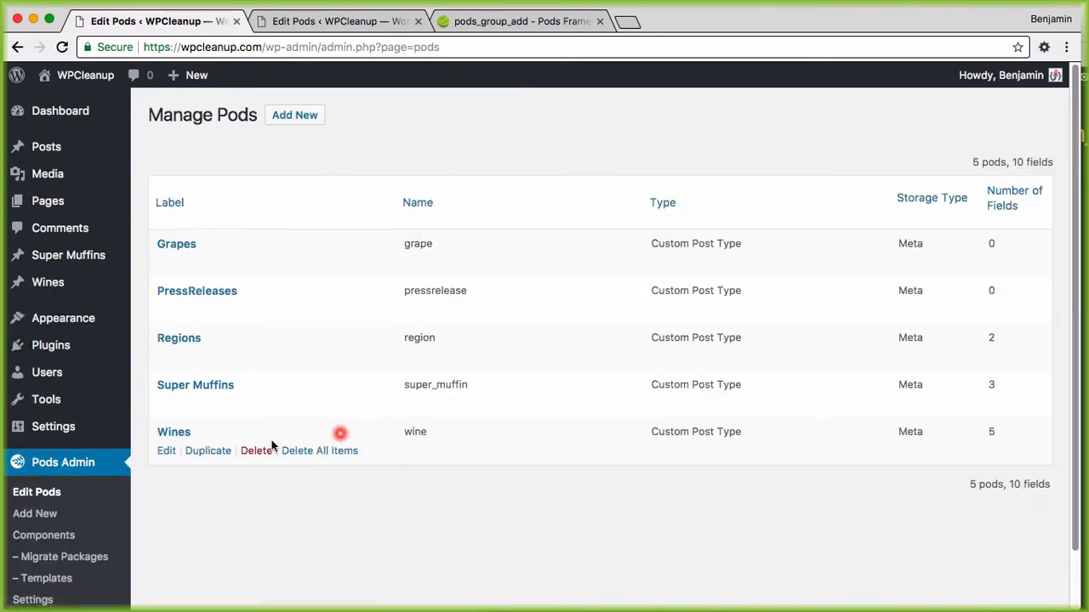
pyautogui.click(161, 450)
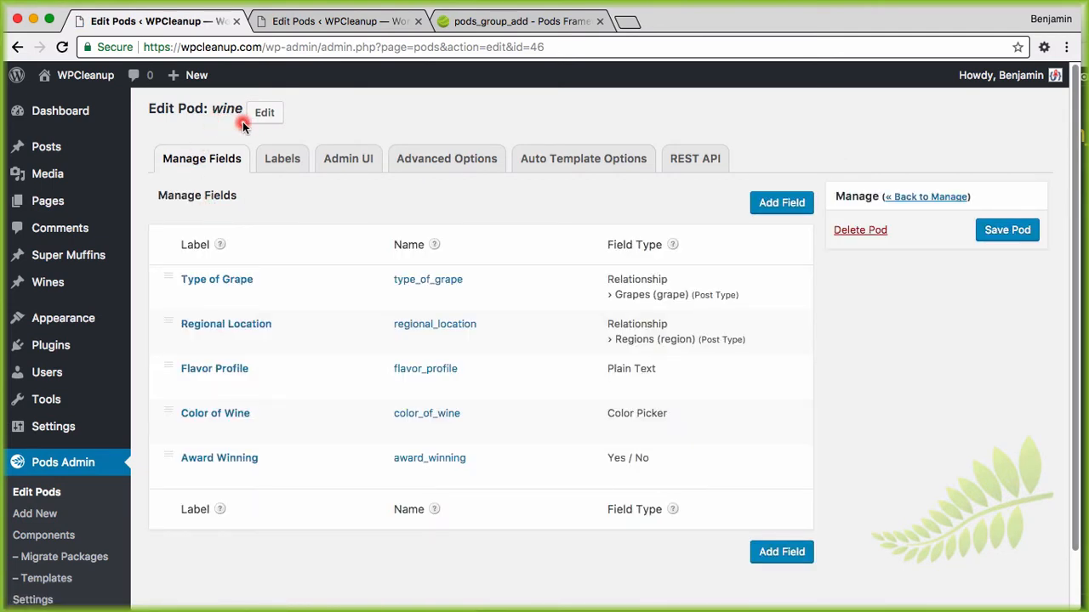
# Return to the code editor and set the first pods_group_add argument to 'wine', followed by a comma
pyautogui.press('super+Tab')
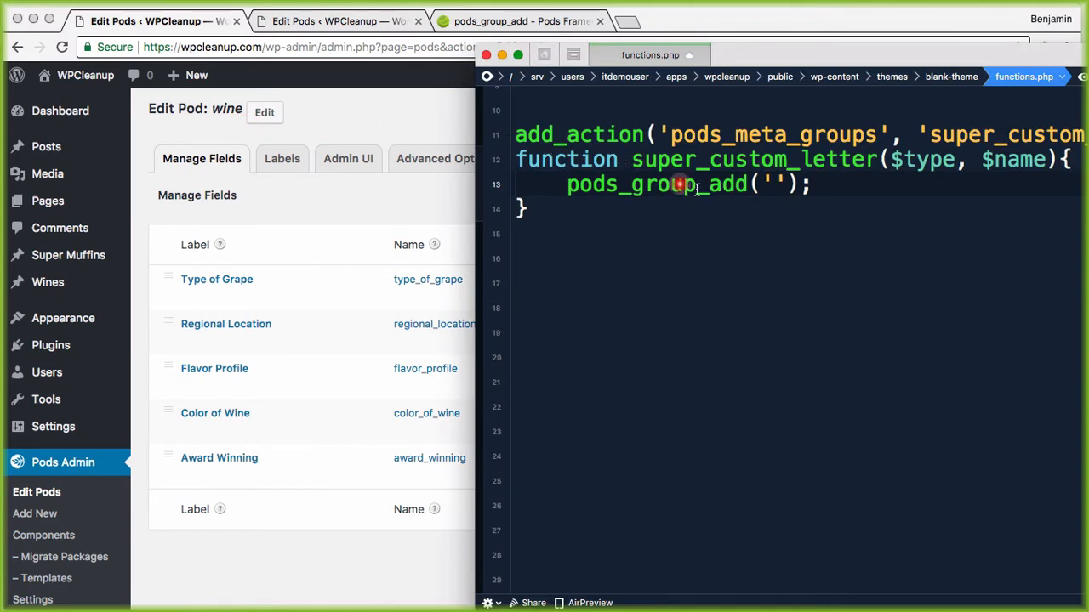
pyautogui.click(780, 182)
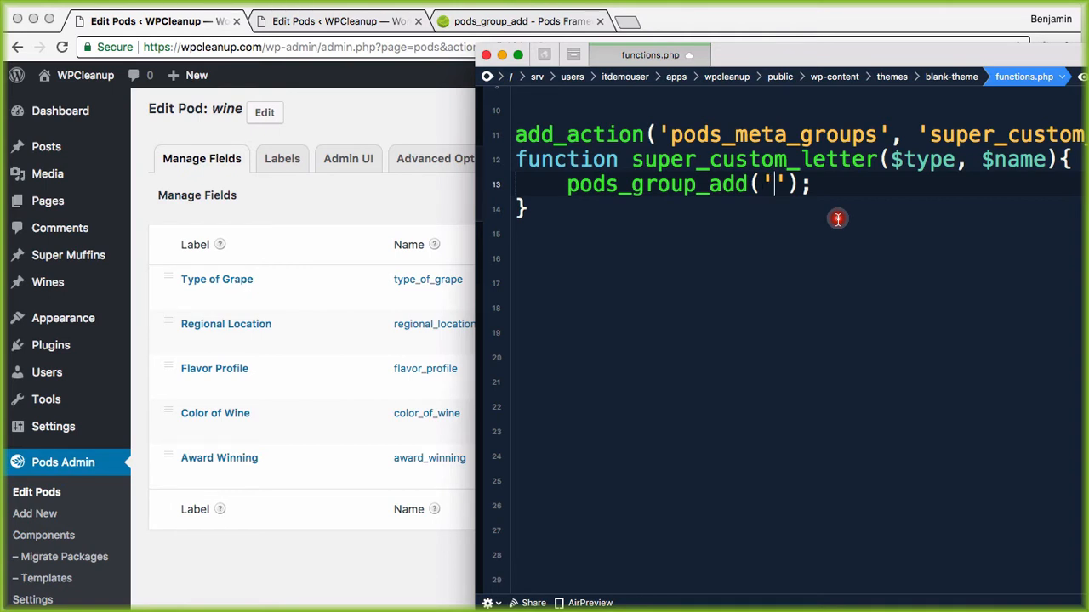
pyautogui.write('wine')
pyautogui.press('Delete')
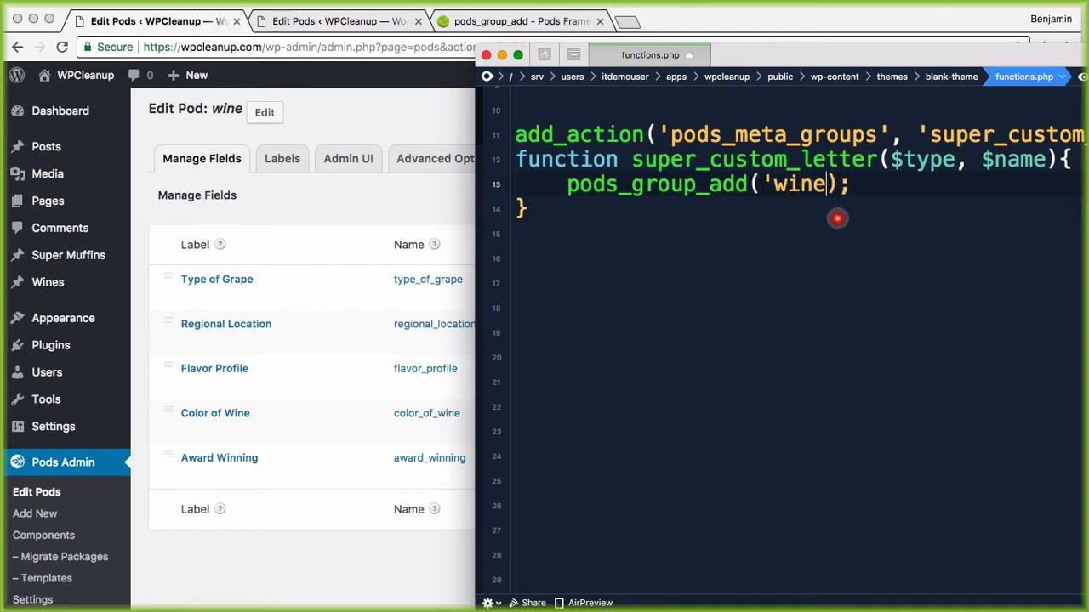
pyautogui.press('Right')
pyautogui.press('BackSpace')
pyautogui.write("')")
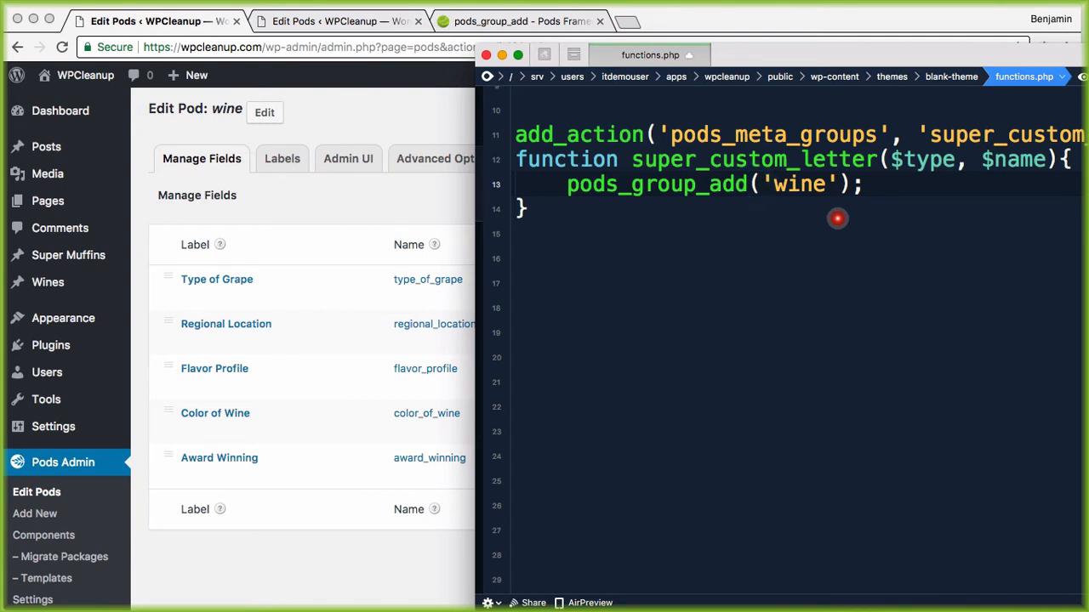
pyautogui.write(',')
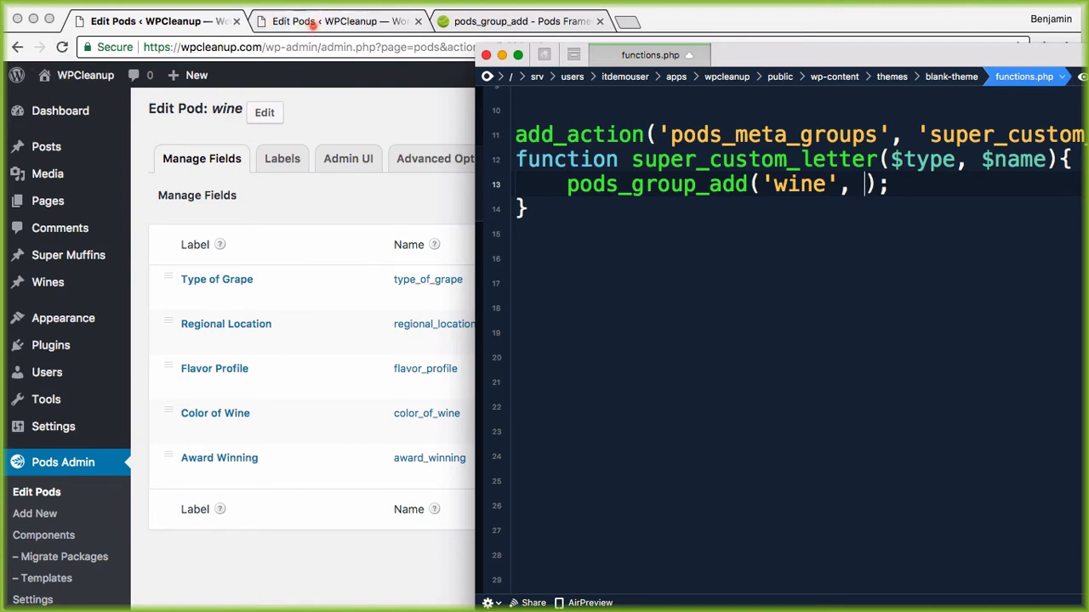
# Open the Add New Wine form in the second browser tab and look at the title of its More Fields box
pyautogui.click(308, 22)
pyautogui.scroll(-2, 170, 375)
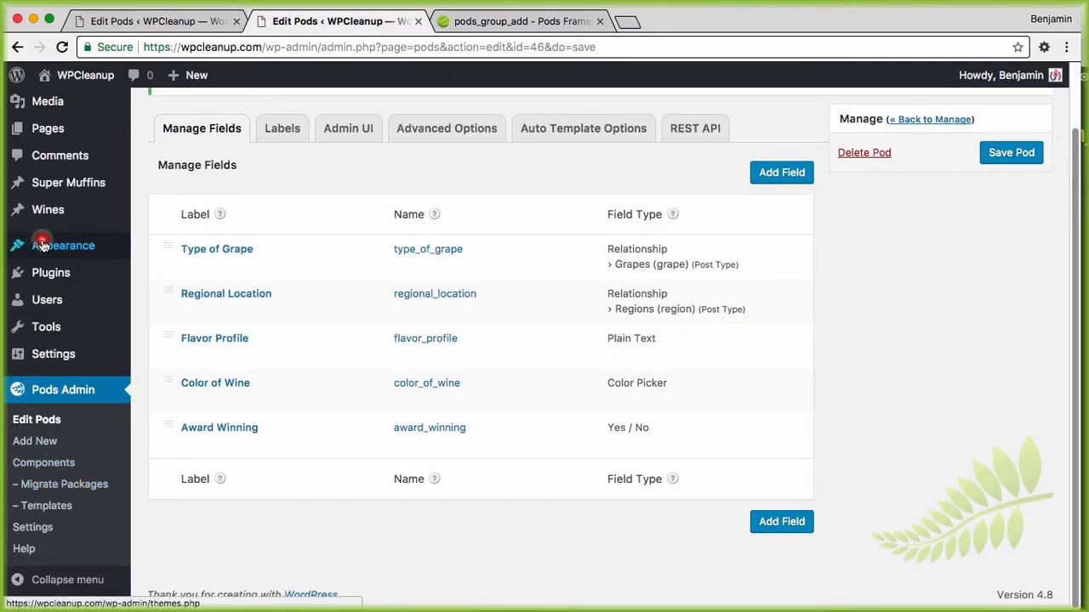
pyautogui.moveTo(50, 219)
pyautogui.click(155, 230)
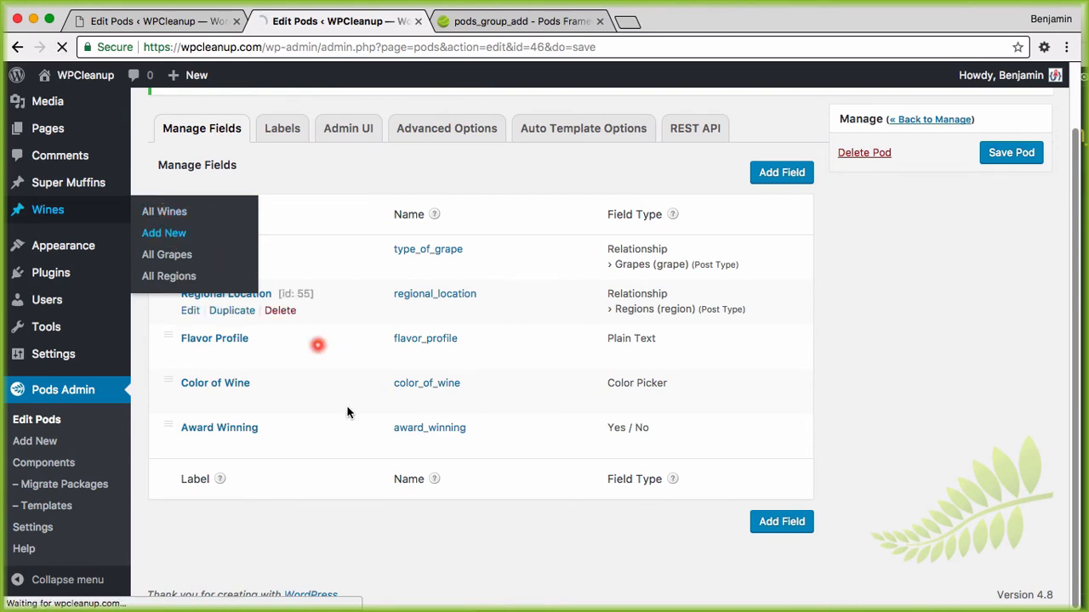
pyautogui.scroll(-5, 355, 438)
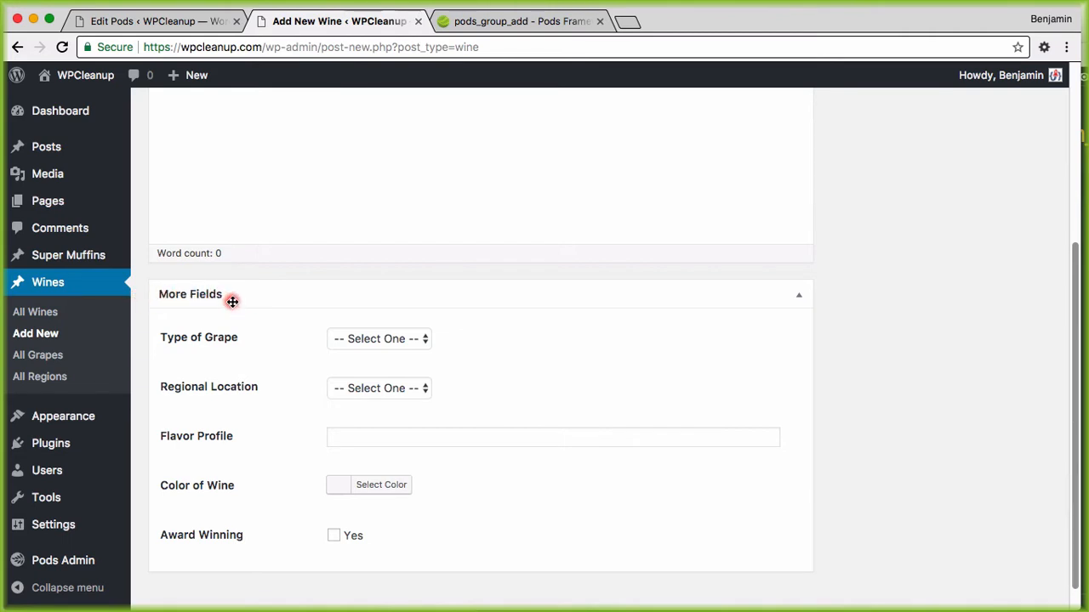
# Return to the code editor and enter 'Super Secret' as the second pods_group_add argument
pyautogui.press('super+Tab')
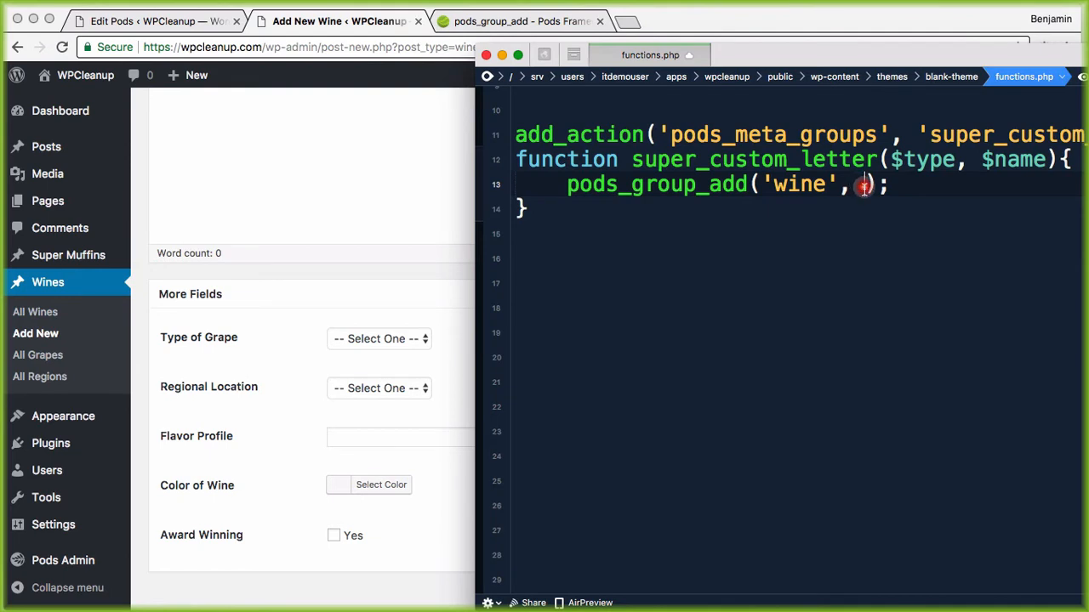
pyautogui.write("'")
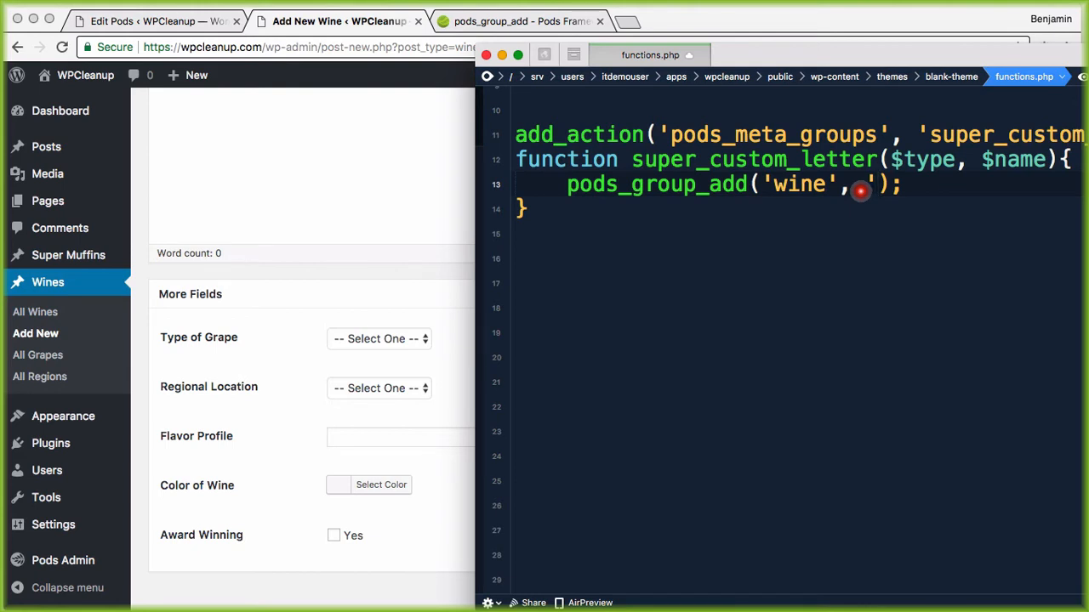
pyautogui.write('Super Sec')
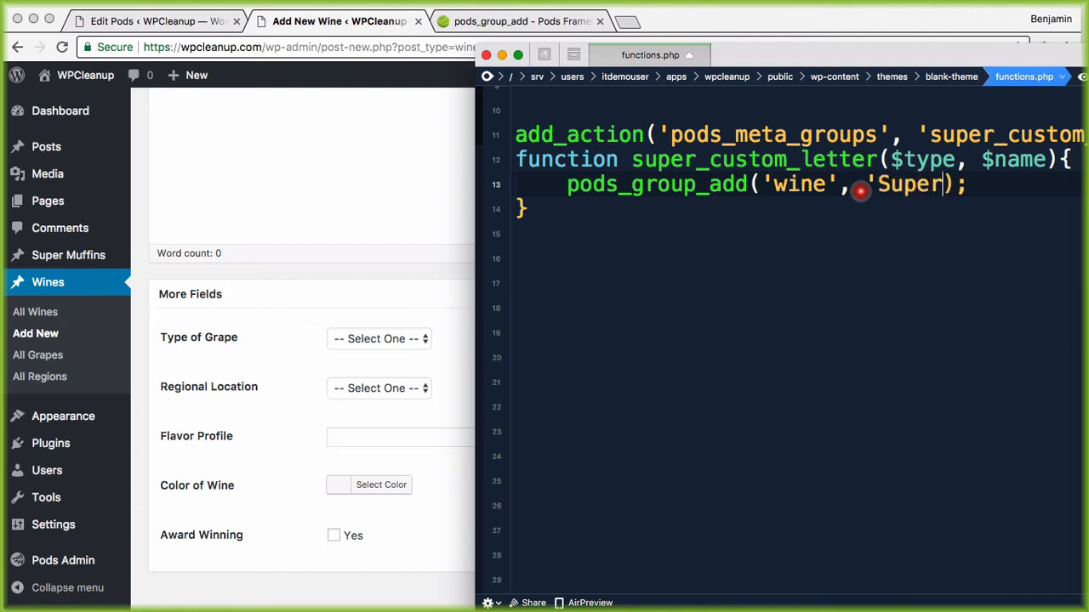
pyautogui.write("ret'")
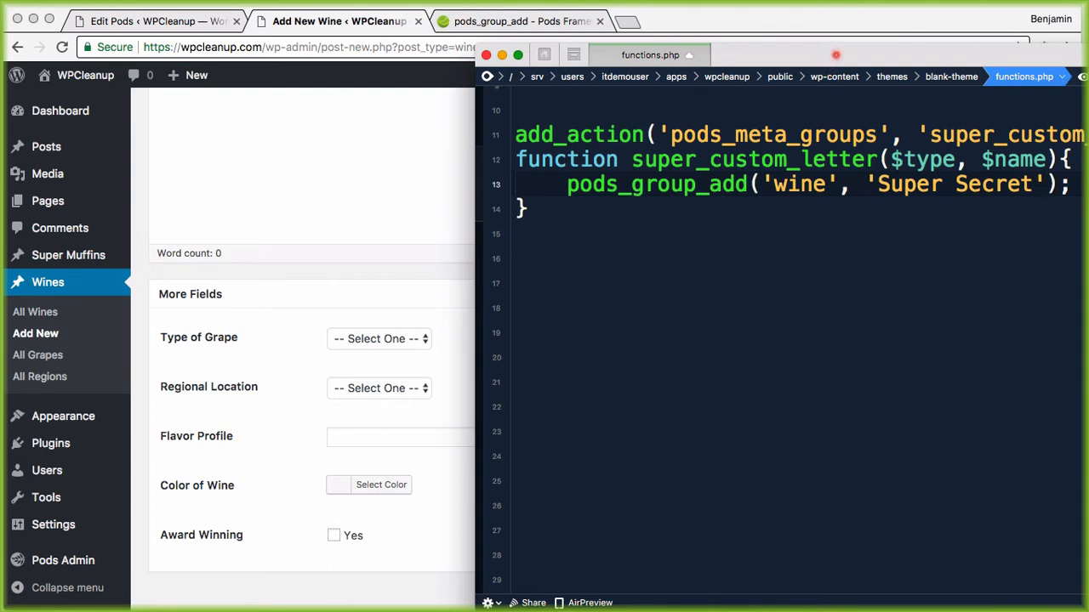
# Shift the code editor window to show the whole call, and add an empty single-quoted third argument to pods_group_add
pyautogui.moveTo(835, 54); pyautogui.dragTo(758, 54)
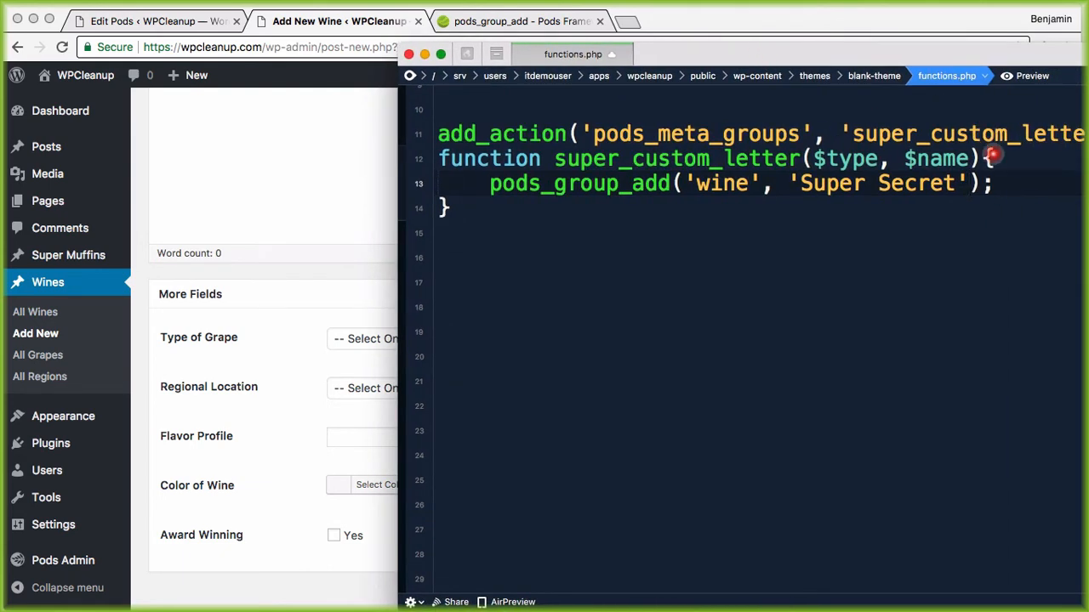
pyautogui.write(', ')
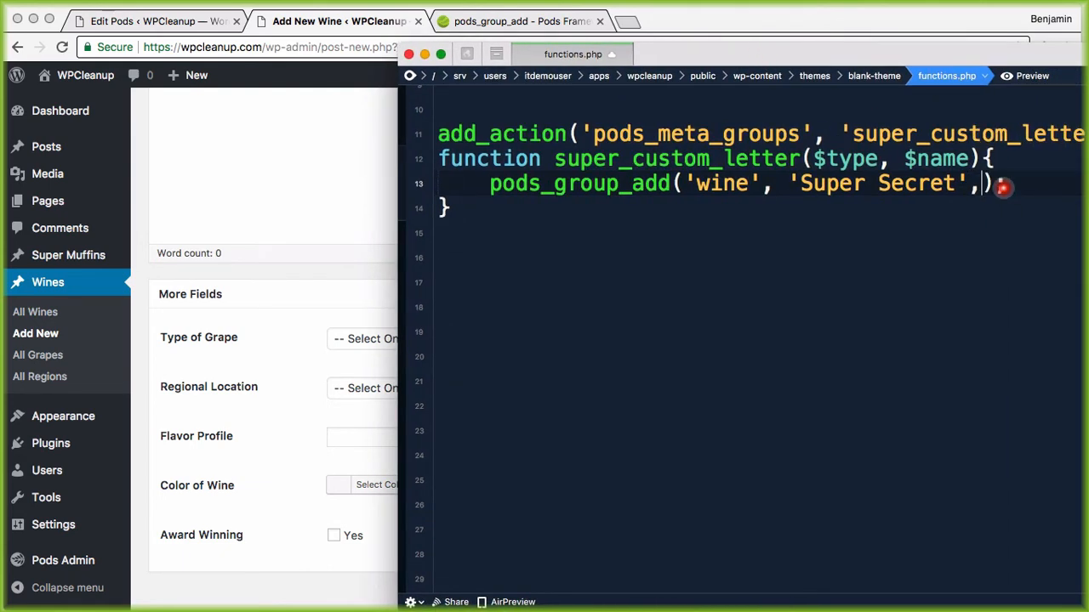
pyautogui.write("'")
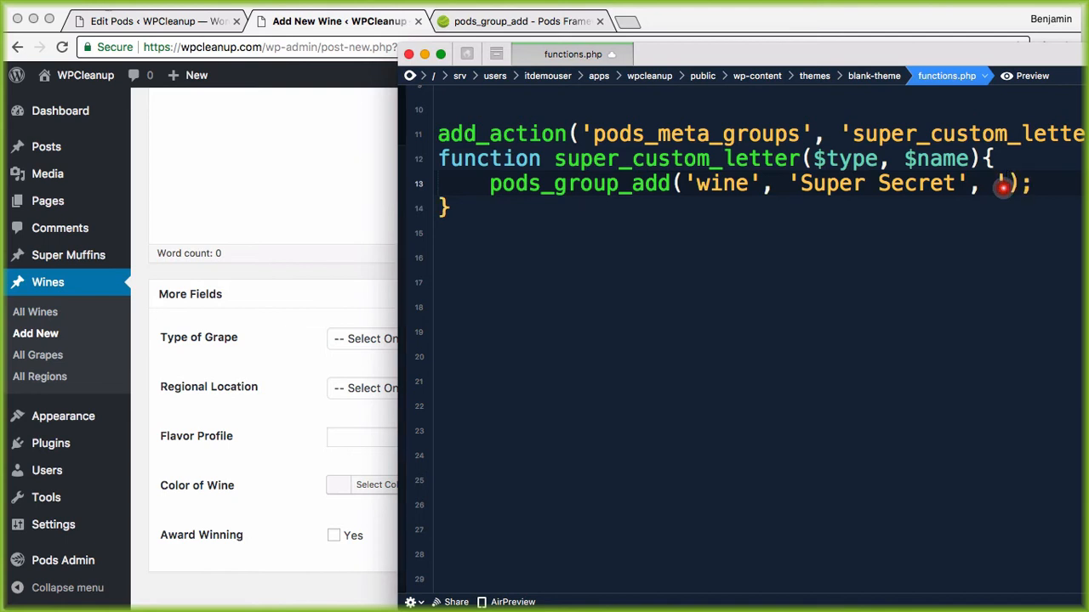
pyautogui.write("'")
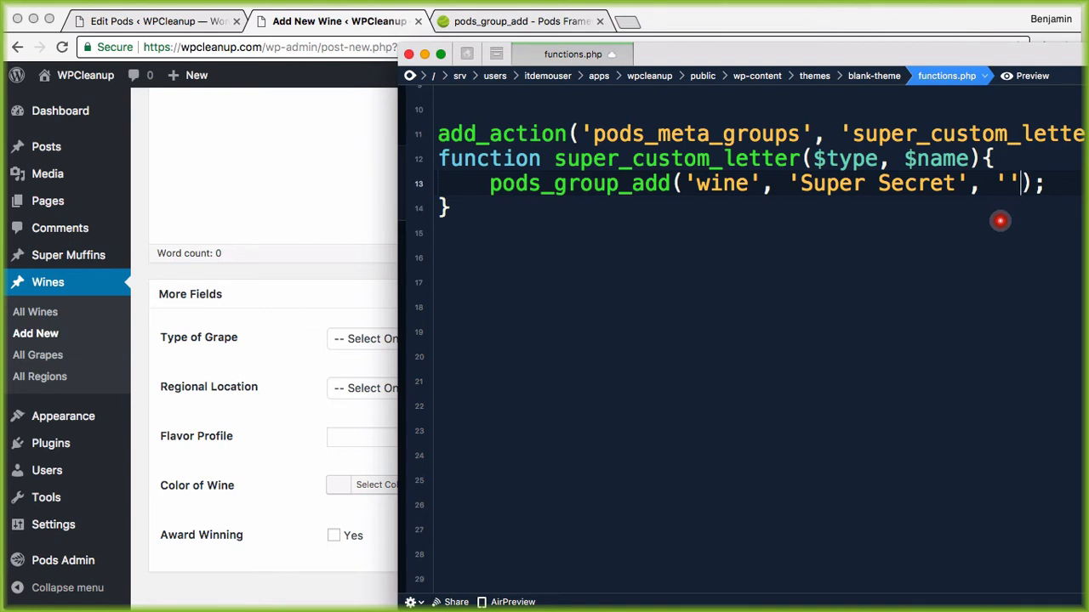
# Arrange the code editor below the wine pod's field list, and place the cursor between the quotes of the third pods_group_add argument
pyautogui.click(151, 22)
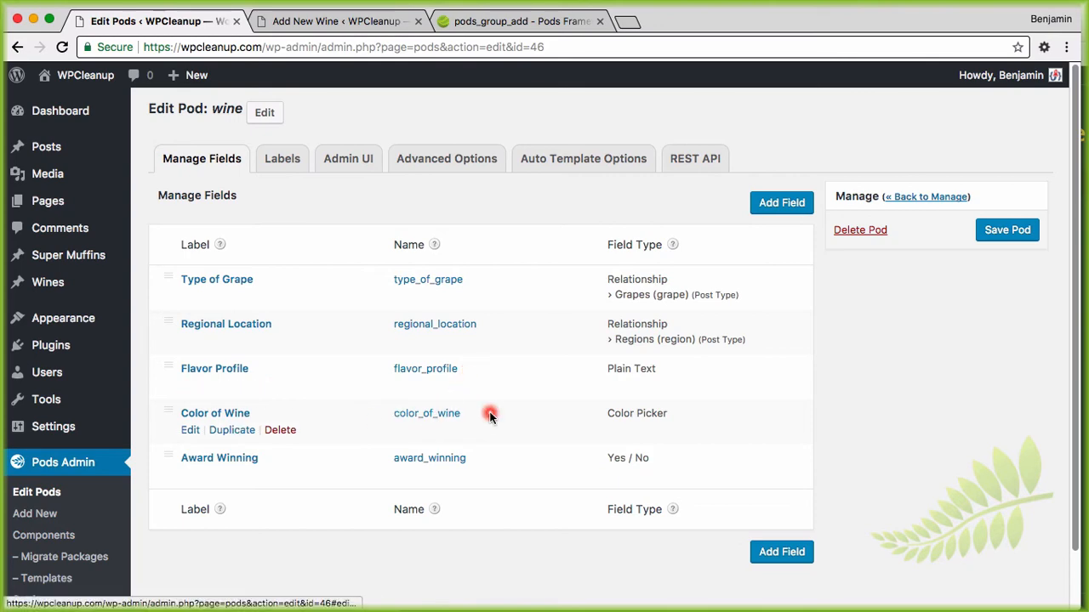
pyautogui.press('super+Tab')
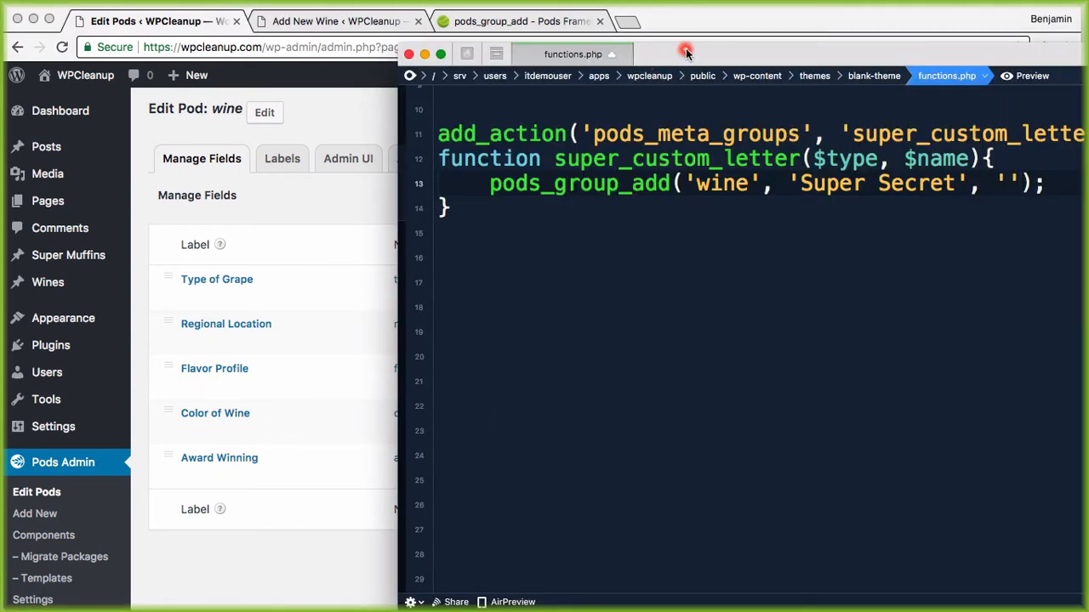
pyautogui.moveTo(685, 51); pyautogui.dragTo(289, 400)
pyautogui.scroll(-2, 360, 281)
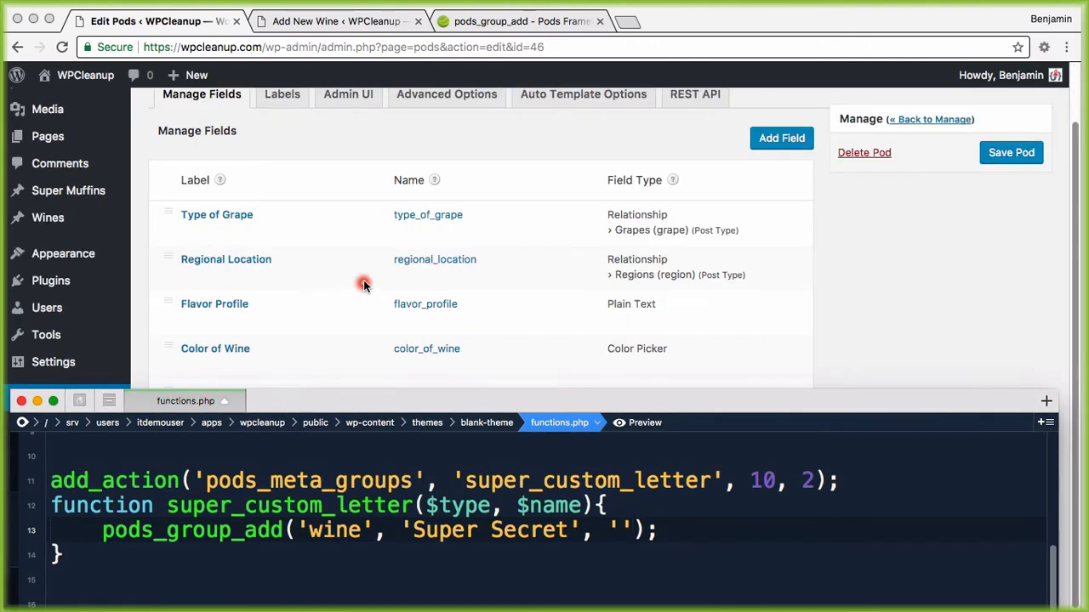
pyautogui.moveTo(383, 403)
pyautogui.mouseDown()
pyautogui.moveTo(376, 452)
pyautogui.moveTo(373, 417)
pyautogui.mouseUp()
pyautogui.click(610, 546)
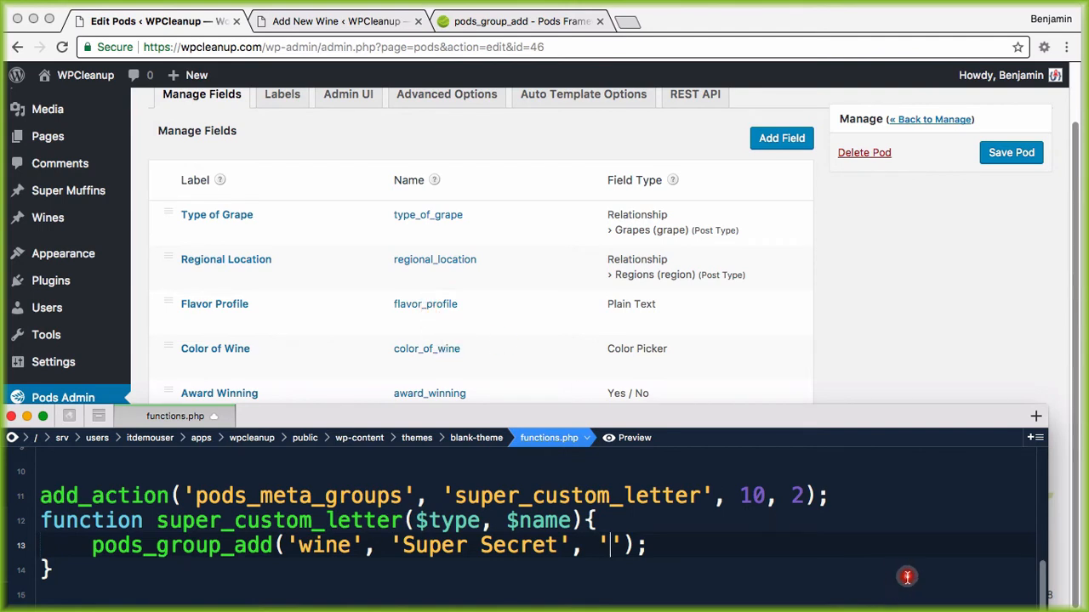
# Enter 'flavor_profile,color_of_wine' as the third pods_group_add argument
pyautogui.write('flabo')
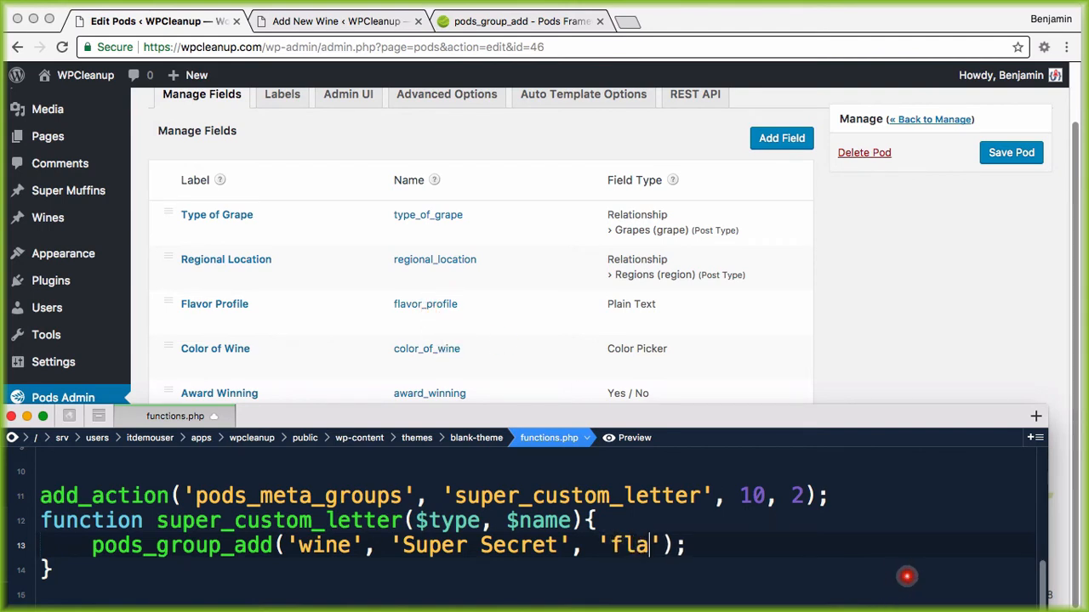
pyautogui.press('BackSpace')
pyautogui.press('BackSpace')
pyautogui.write('vor')
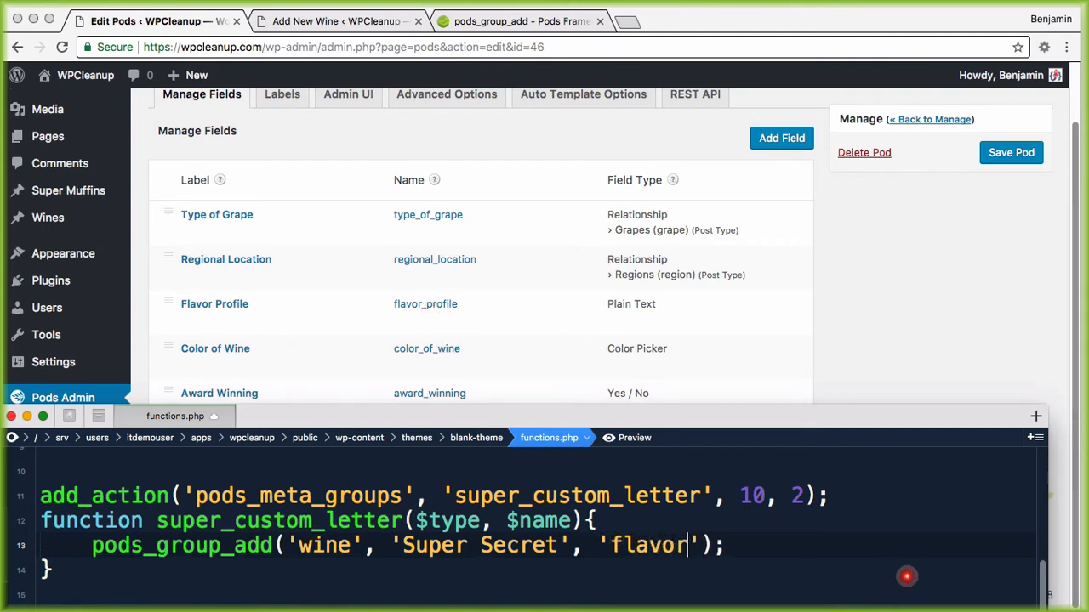
pyautogui.write('_w')
pyautogui.press('BackSpace')
pyautogui.write('profile,')
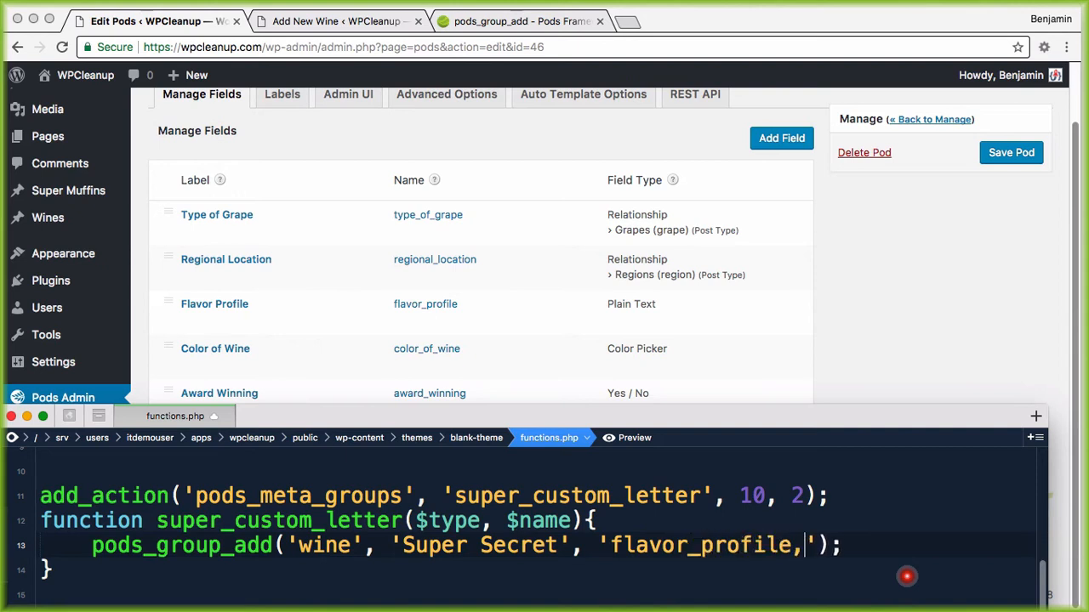
pyautogui.write('color_of_')
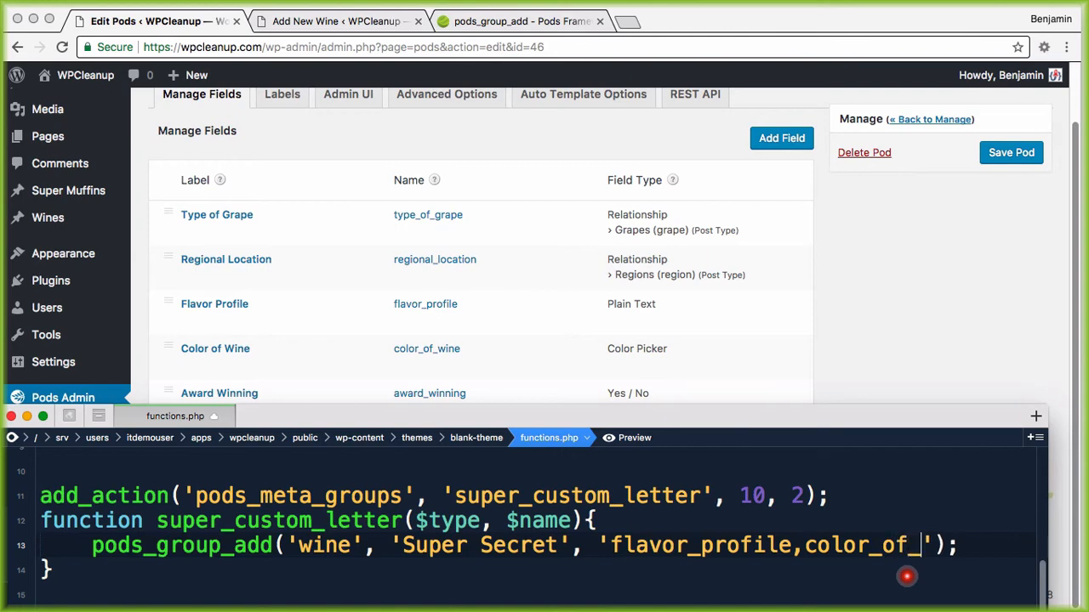
pyautogui.write('wine')
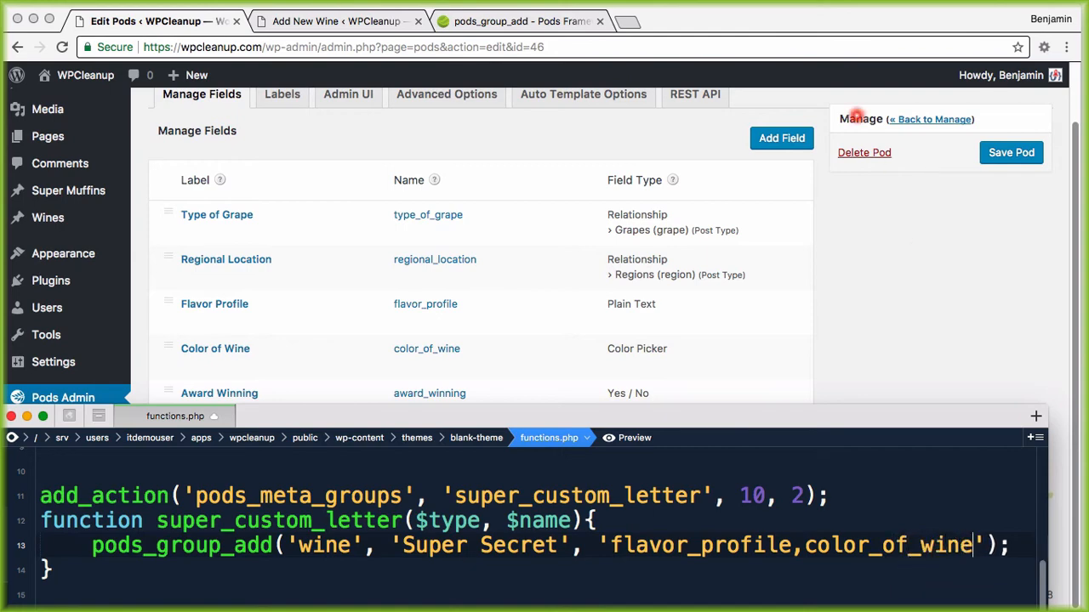
# Bring the code editor window fully into view and review the pods_meta_groups hook name and the pod and field arguments of pods_group_add
pyautogui.moveTo(601, 422); pyautogui.dragTo(621, 53)
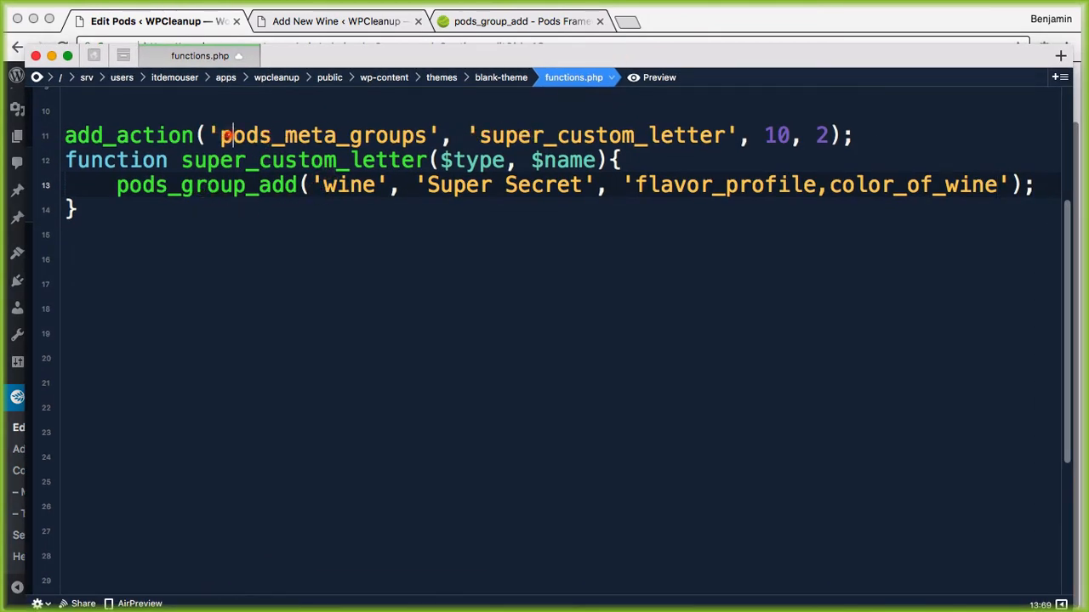
pyautogui.moveTo(223, 135); pyautogui.dragTo(427, 136)
pyautogui.scroll(-1, 339, 185)
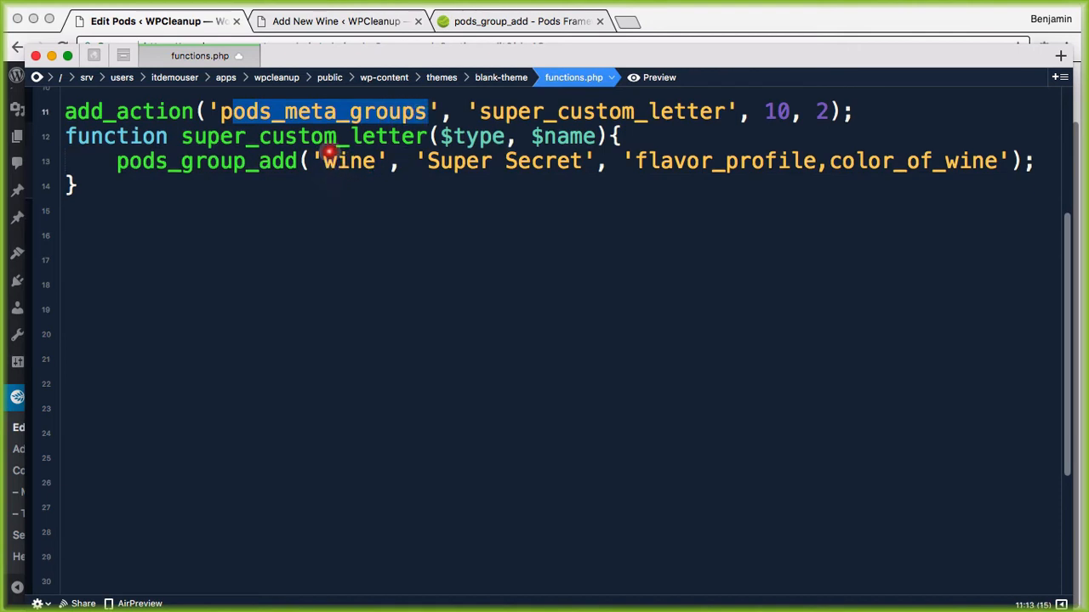
pyautogui.moveTo(324, 161); pyautogui.dragTo(374, 159)
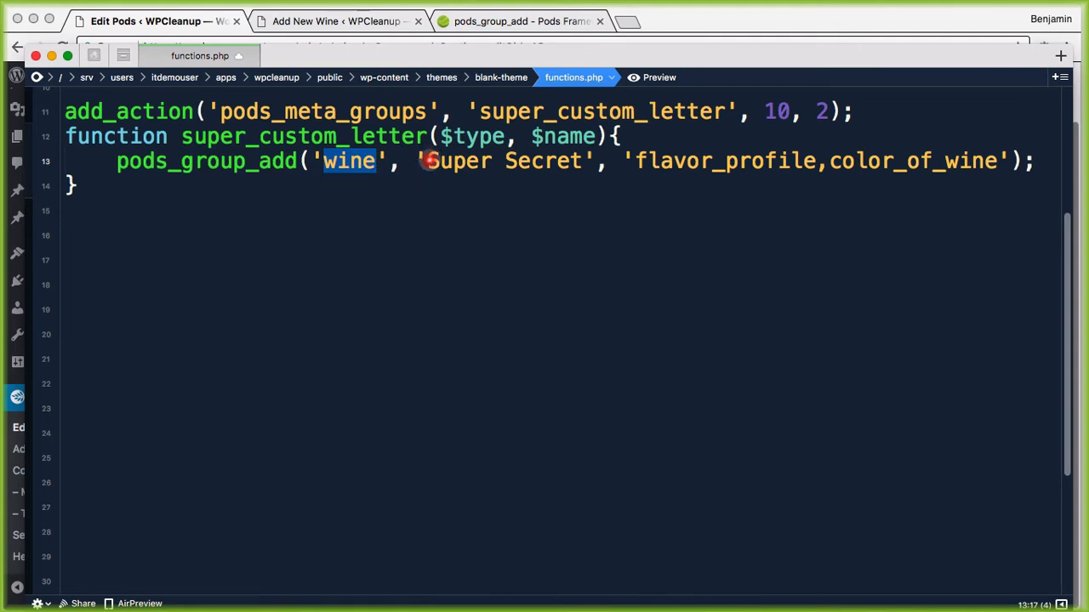
pyautogui.moveTo(650, 160); pyautogui.dragTo(997, 161)
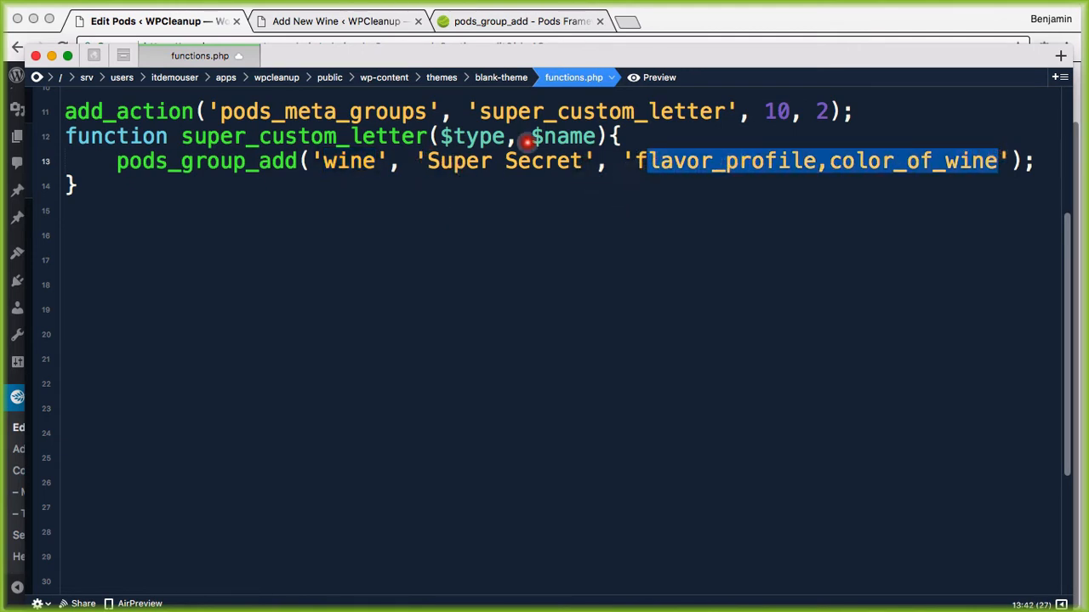
# Switch to the Add New Wine form in the browser, reload it, and check the meta box below the content editor
pyautogui.moveTo(315, 50); pyautogui.dragTo(647, 60)
pyautogui.click(305, 18)
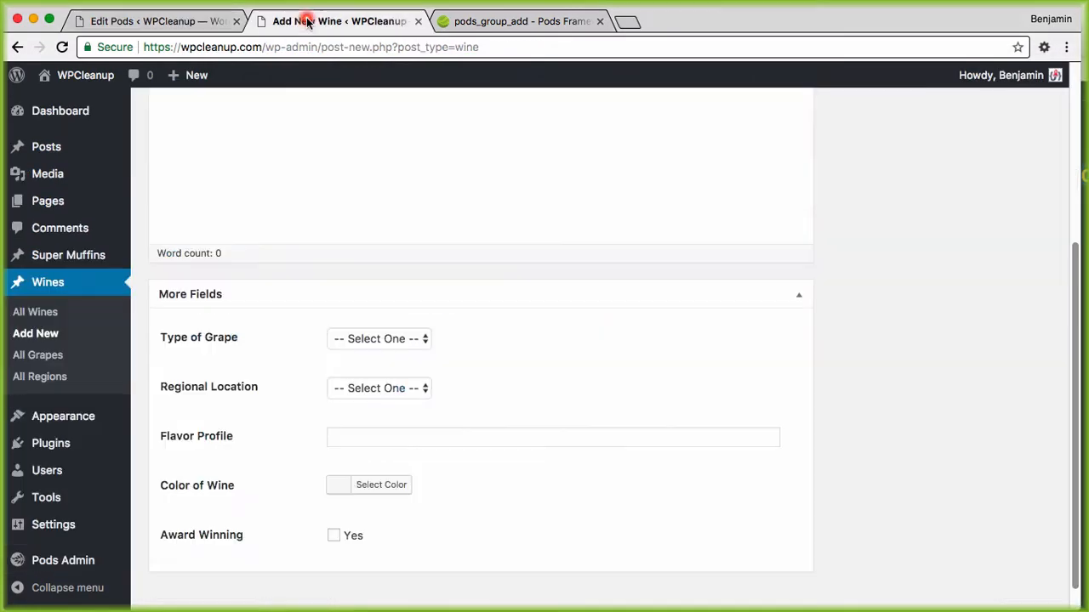
pyautogui.scroll(5, 296, 195)
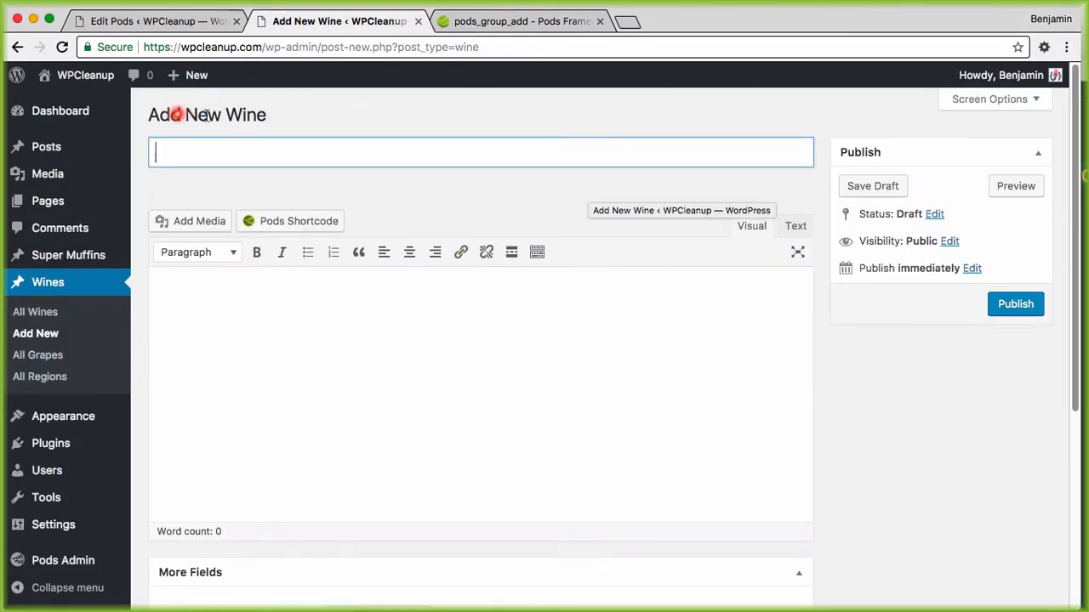
pyautogui.click(62, 47)
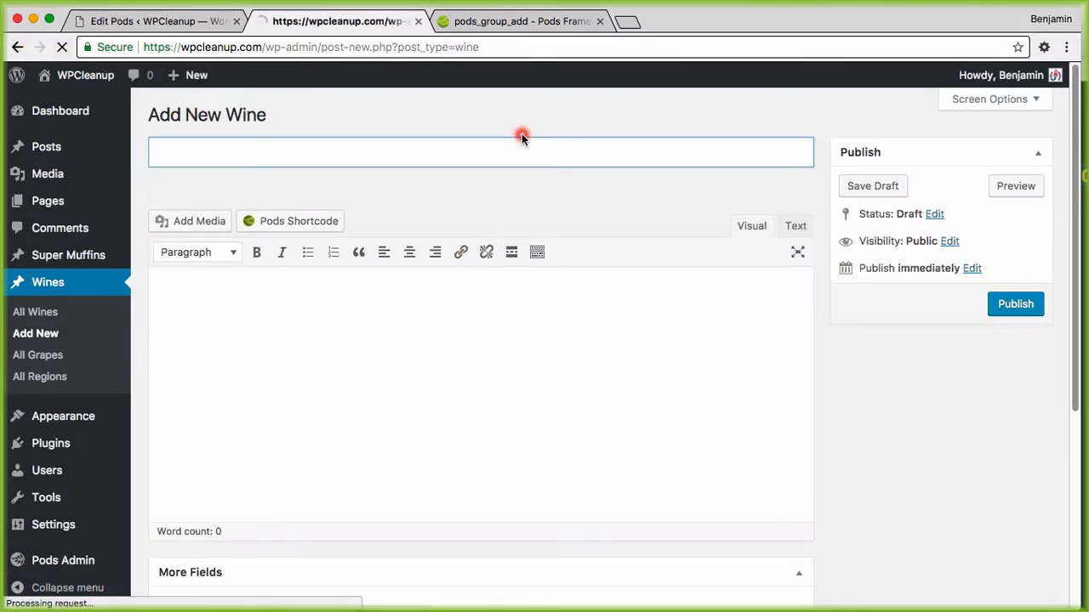
pyautogui.scroll(-5, 522, 136)
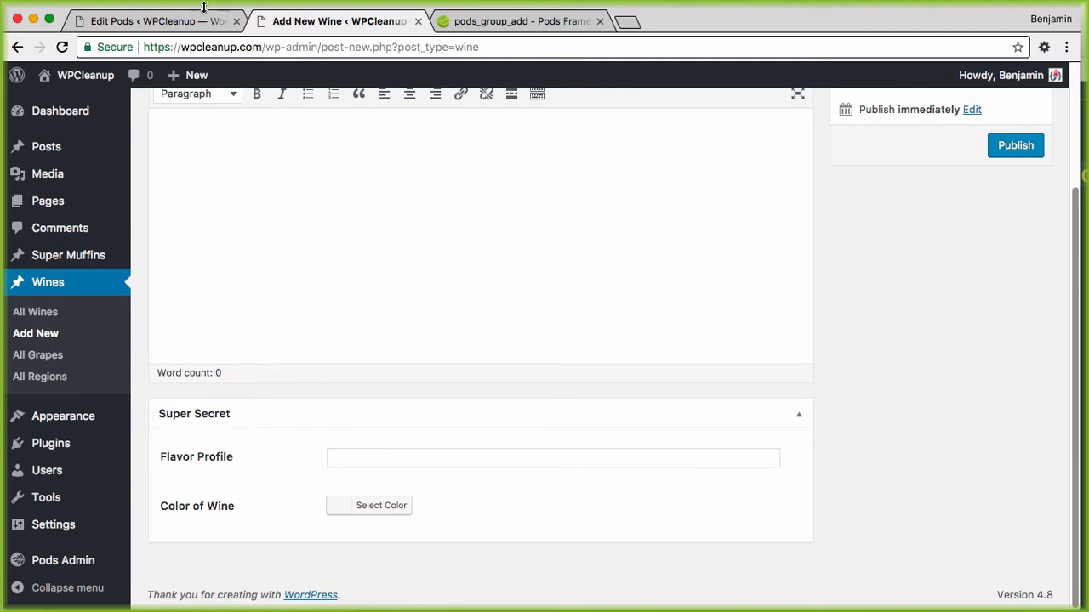
# Review the field names listed for the wine pod in its Manage Fields table
pyautogui.click(170, 21)
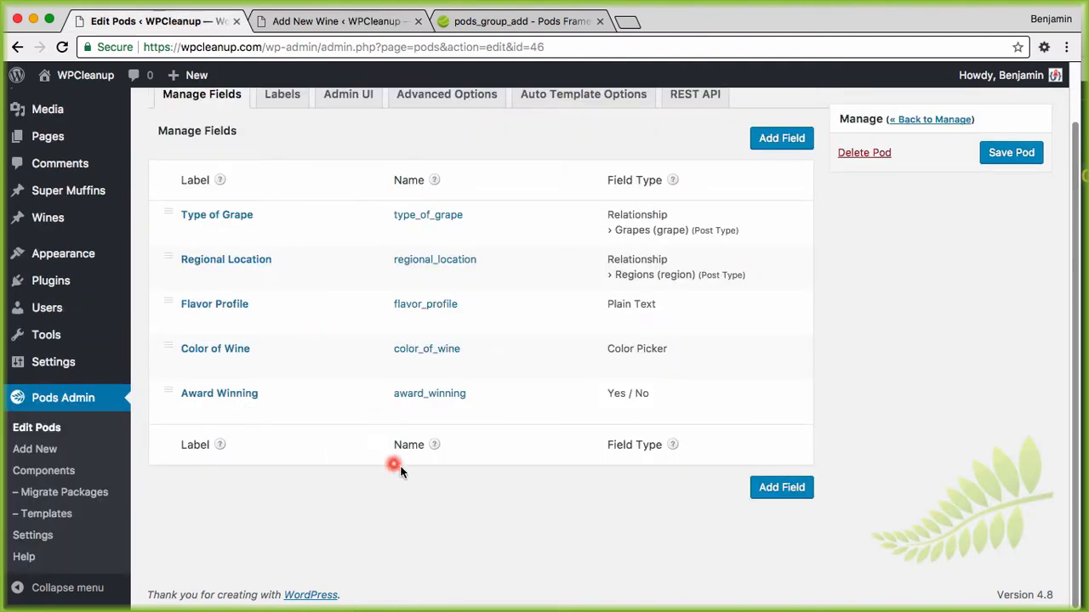
pyautogui.moveTo(428, 408)
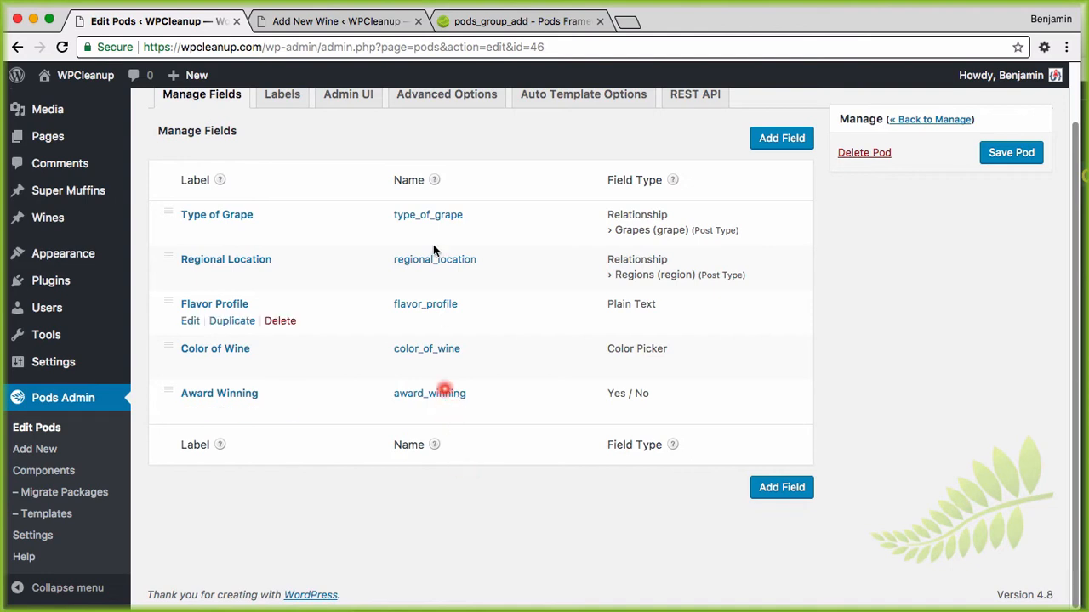
pyautogui.moveTo(394, 220)
pyautogui.moveTo(386, 274)
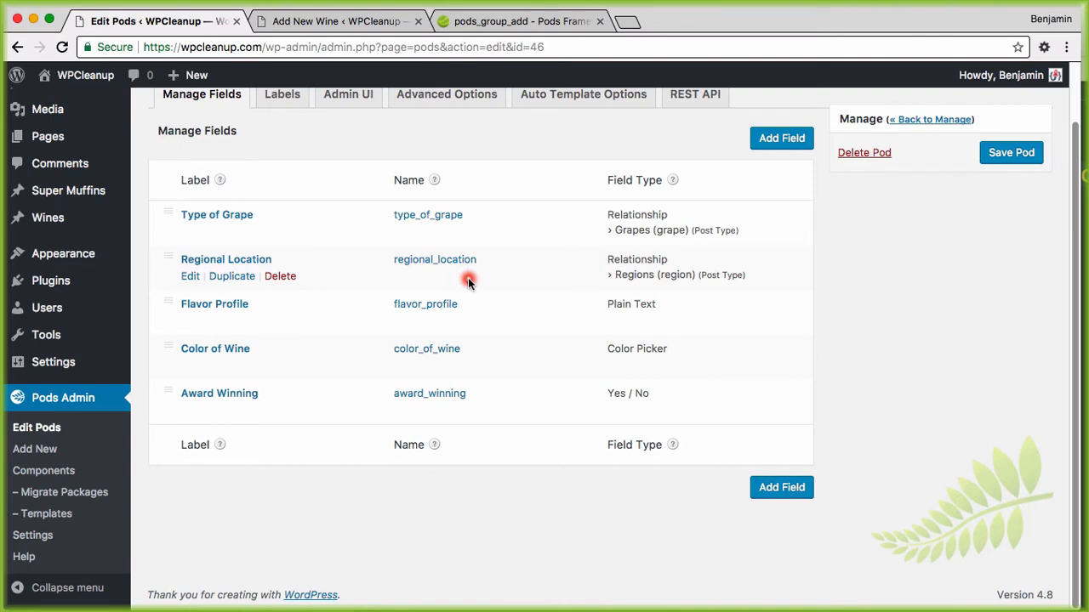
# Switch to functions.php in the code editor and insert an empty line after the 'Super Secret' pods_group_add call
pyautogui.press('super+Tab')
pyautogui.moveTo(637, 72); pyautogui.dragTo(304, 302)
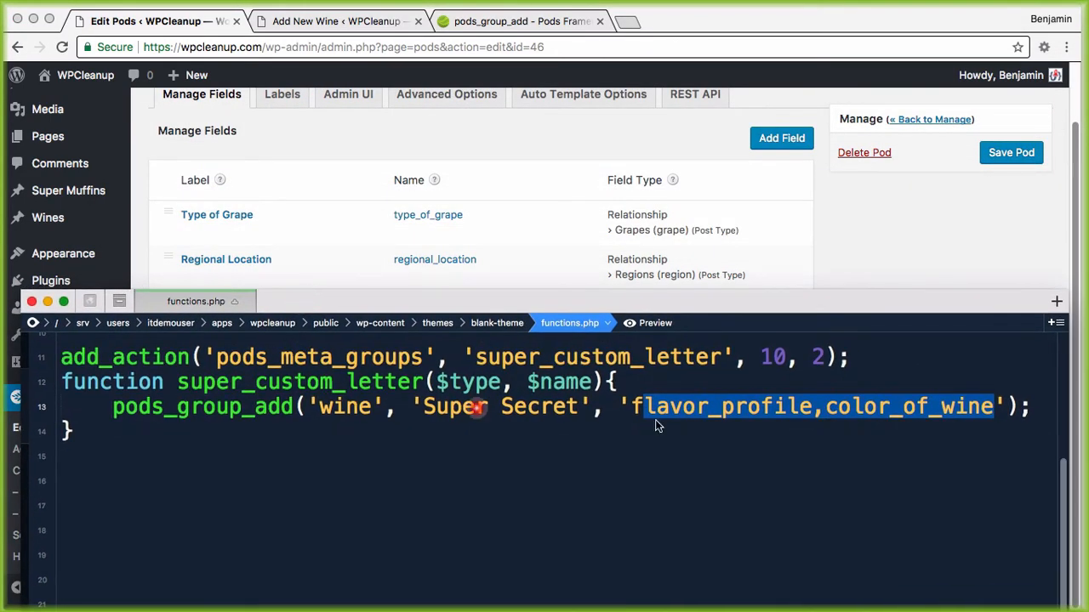
pyautogui.click(1035, 406)
pyautogui.press('Return')
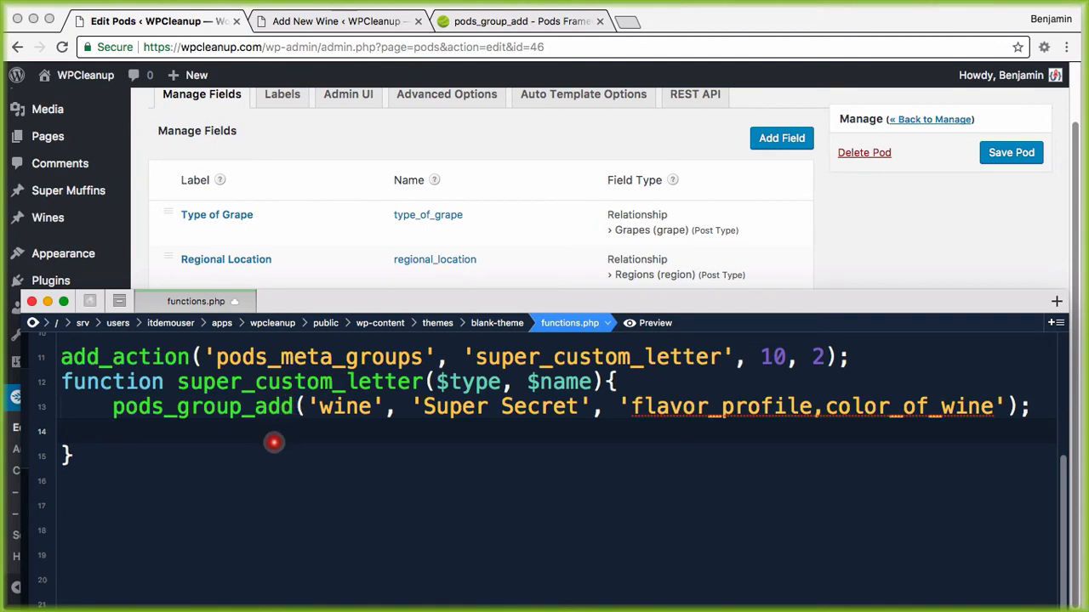
pyautogui.moveTo(178, 382); pyautogui.dragTo(333, 383)
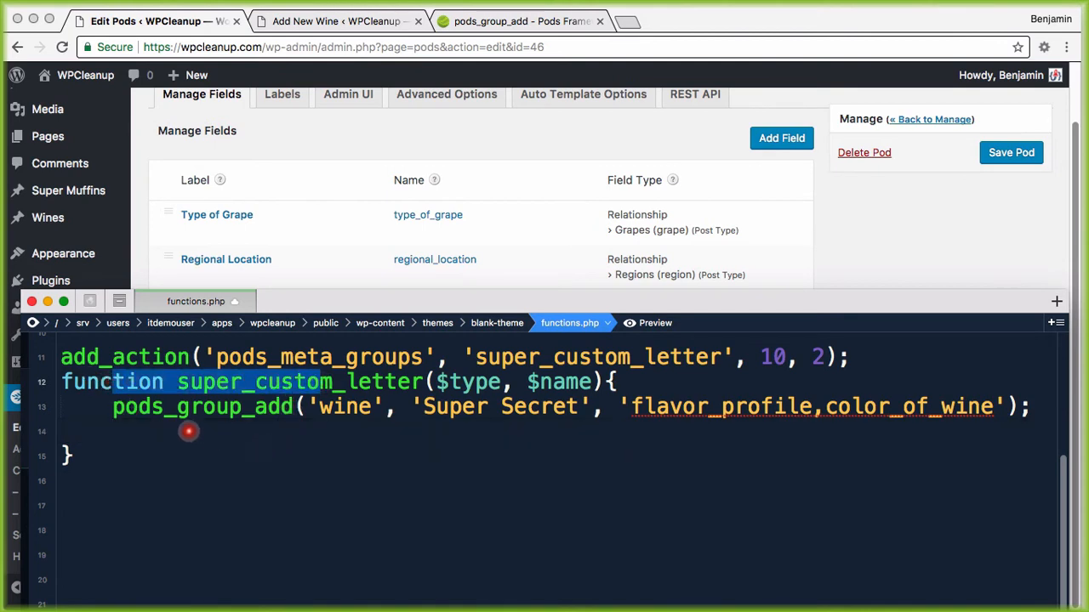
pyautogui.click(175, 425)
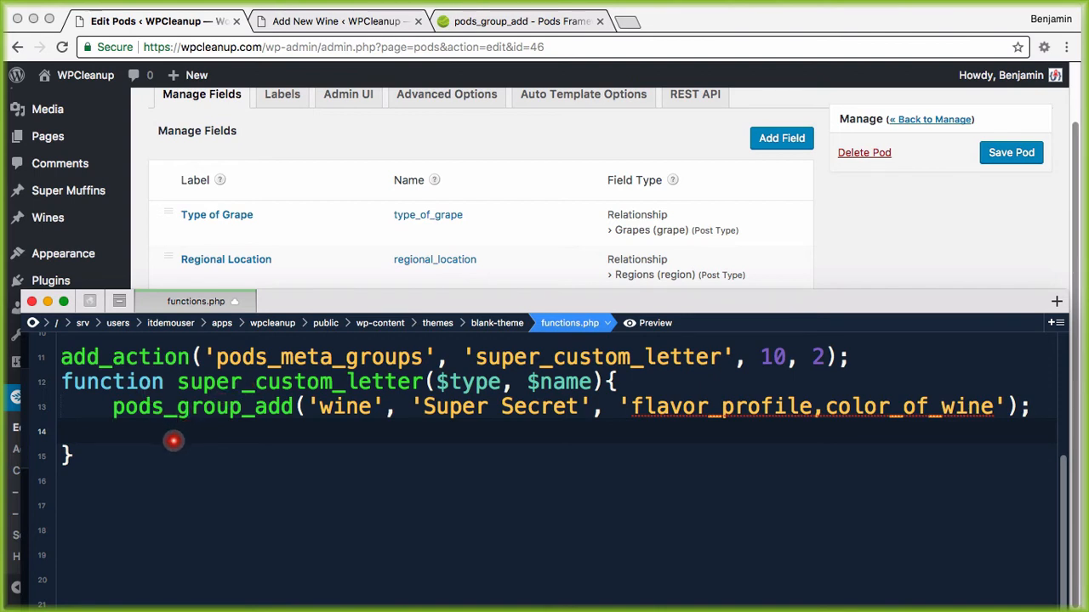
# Start a second pods_group_add call for 'wine' with the group title 'Selectorama'
pyautogui.write('pods_group_add')
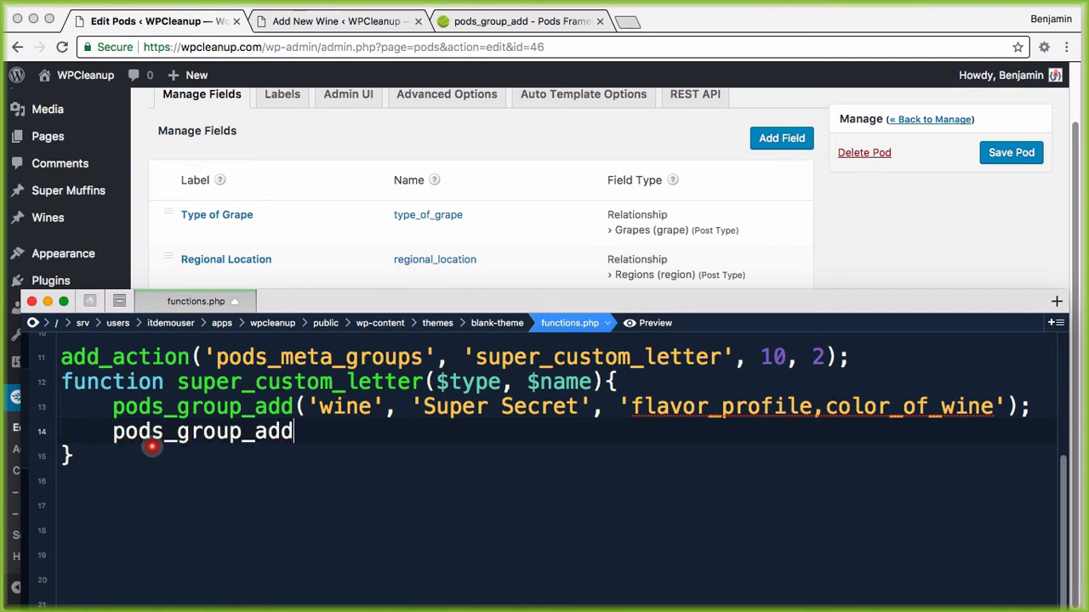
pyautogui.write("('wine'")
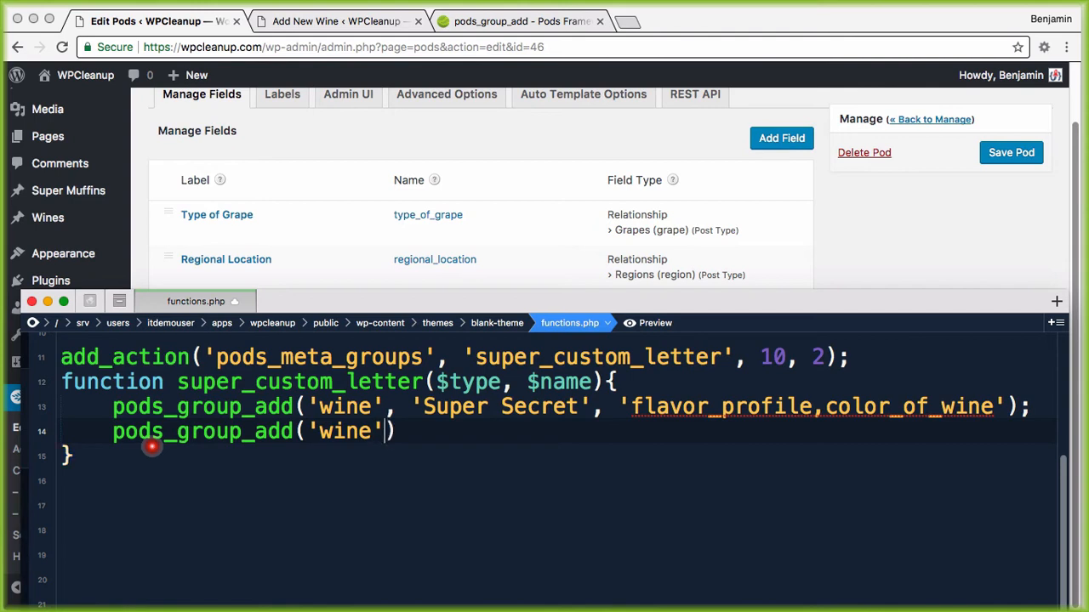
pyautogui.write(", 'Se")
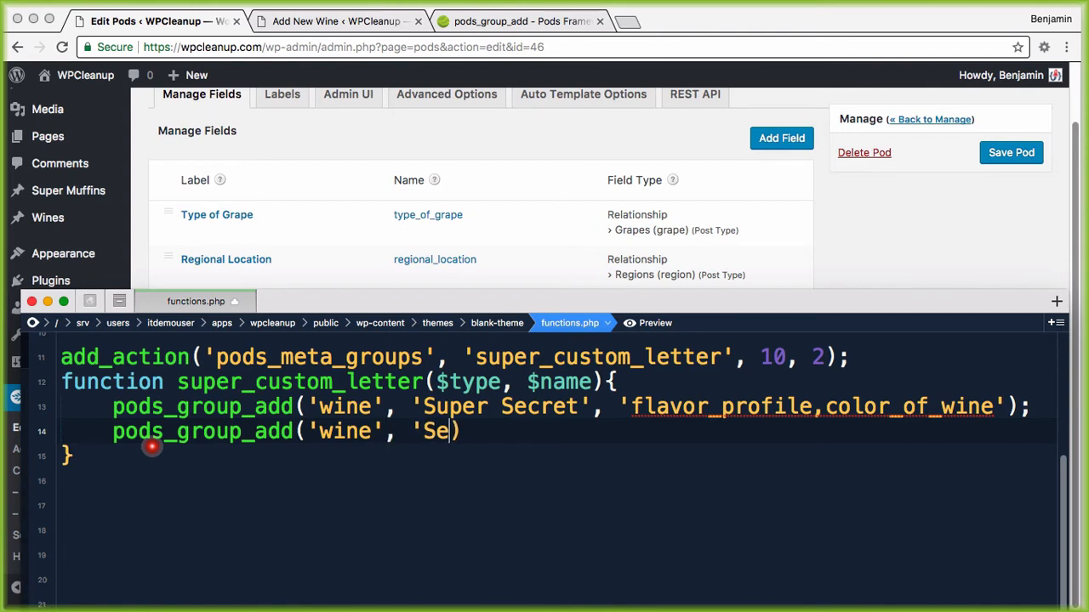
pyautogui.write('c')
pyautogui.press('BackSpace')
pyautogui.write("lectorama'")
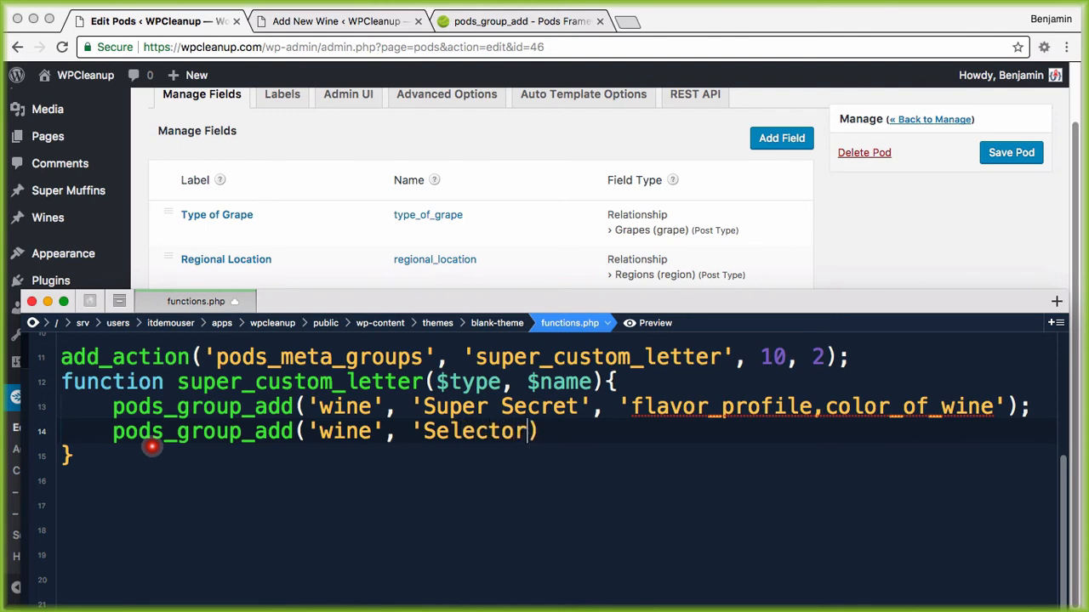
# Add 'type_of_grape,regional_location' as the fields argument of the Selectorama call, followed by a comma
pyautogui.write(', ')
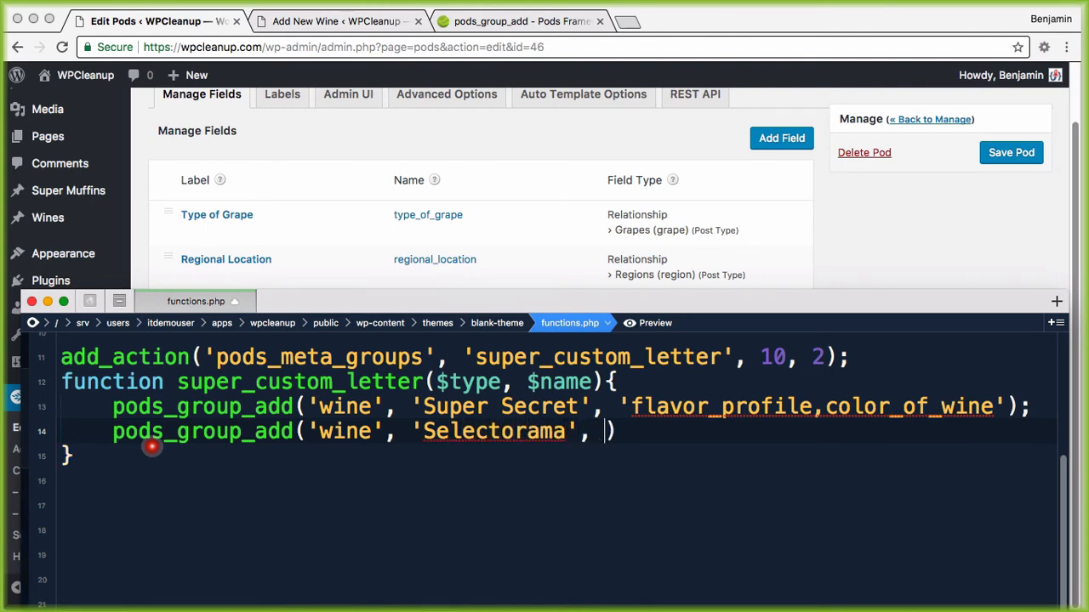
pyautogui.write("'")
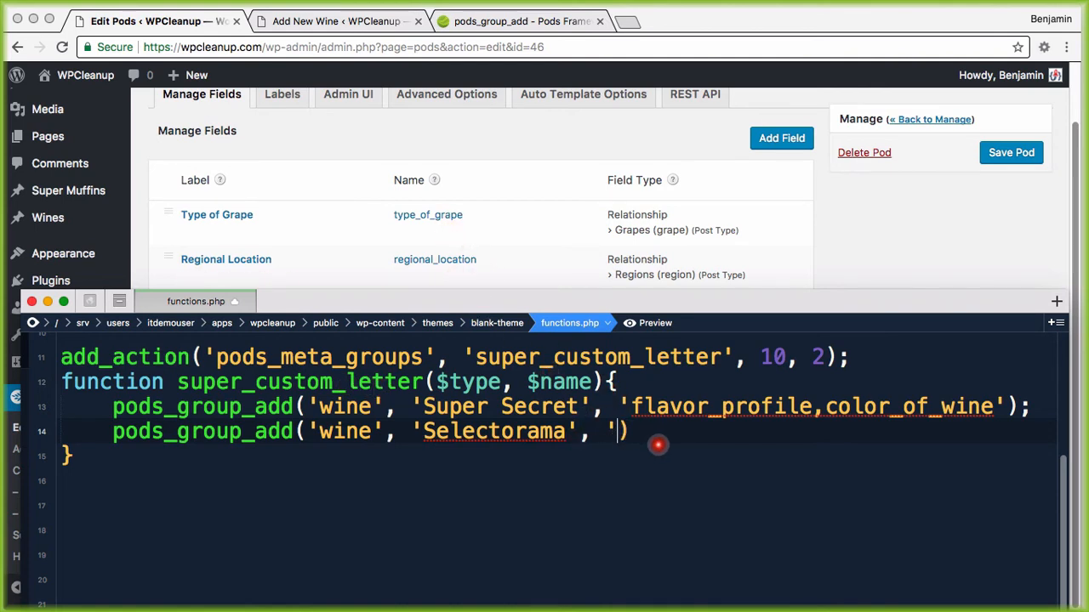
pyautogui.write('type')
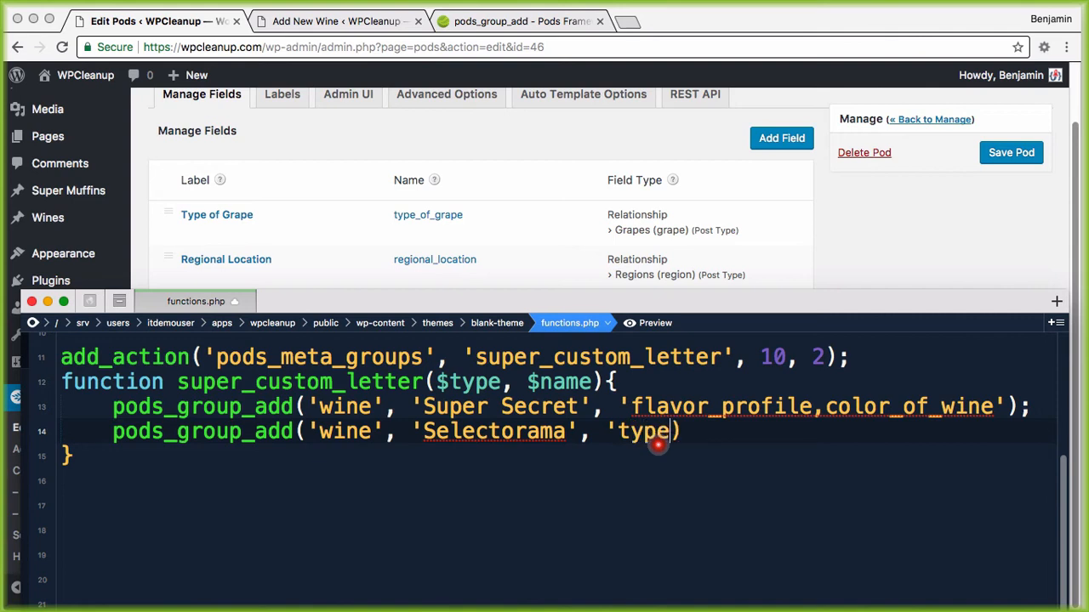
pyautogui.write('_of_grape')
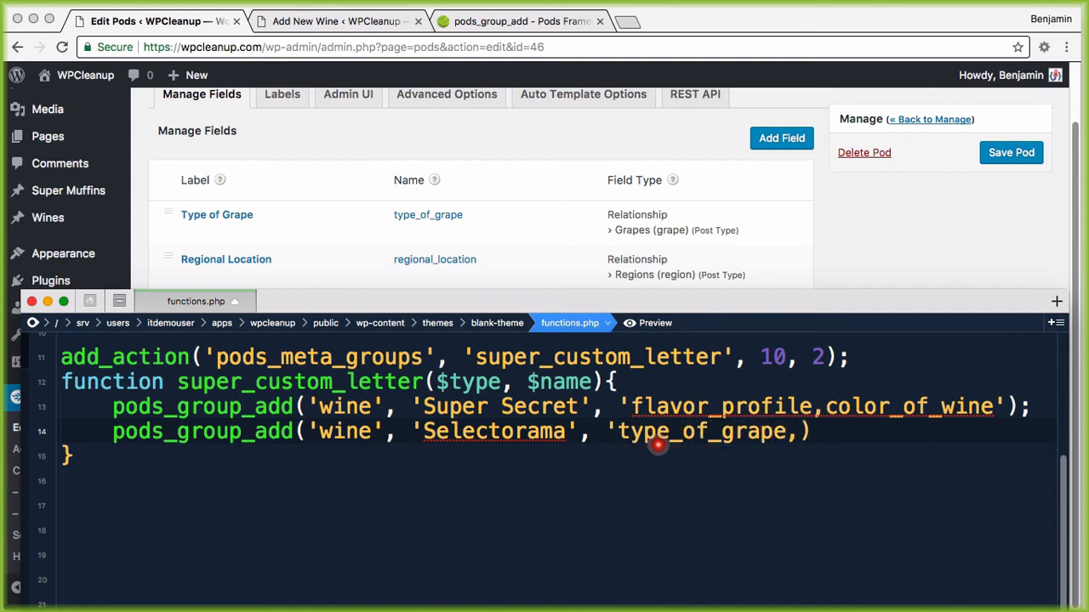
pyautogui.write(',regional_loc')
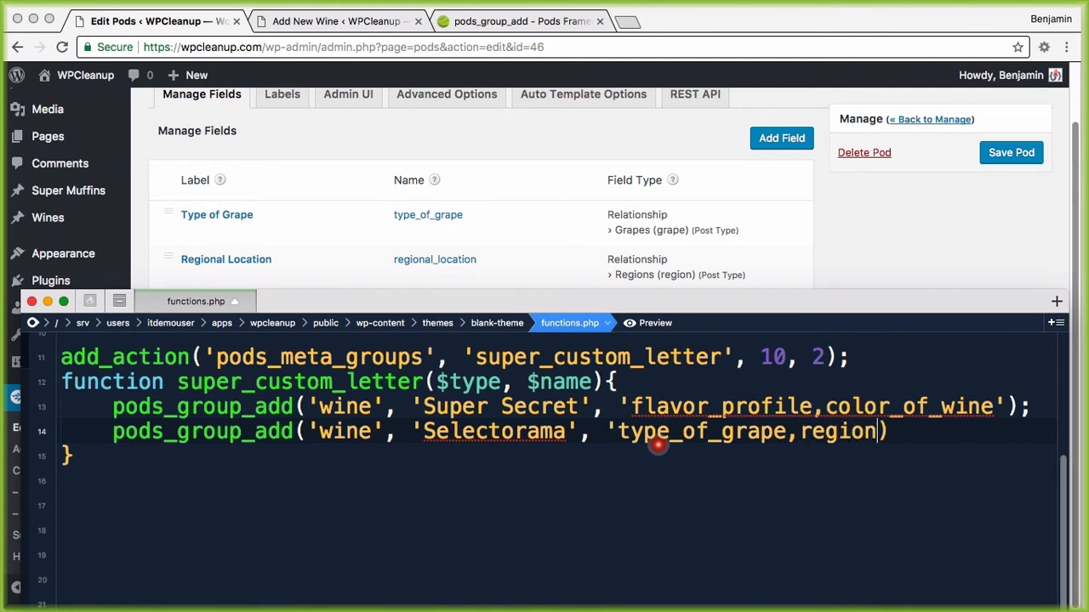
pyautogui.write("tion'")
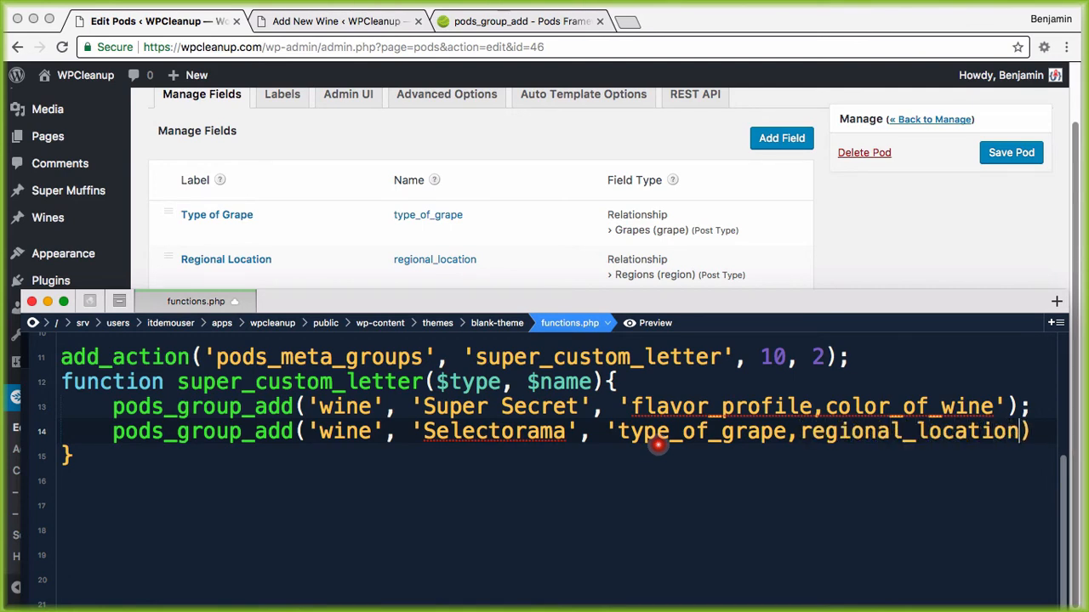
pyautogui.write(',')
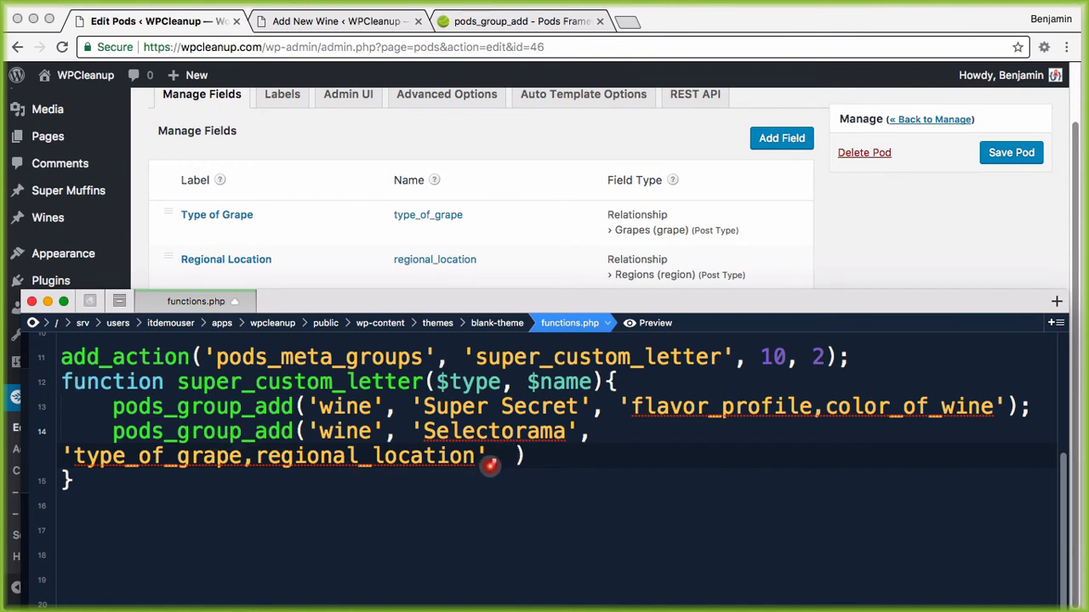
pyautogui.write(',')
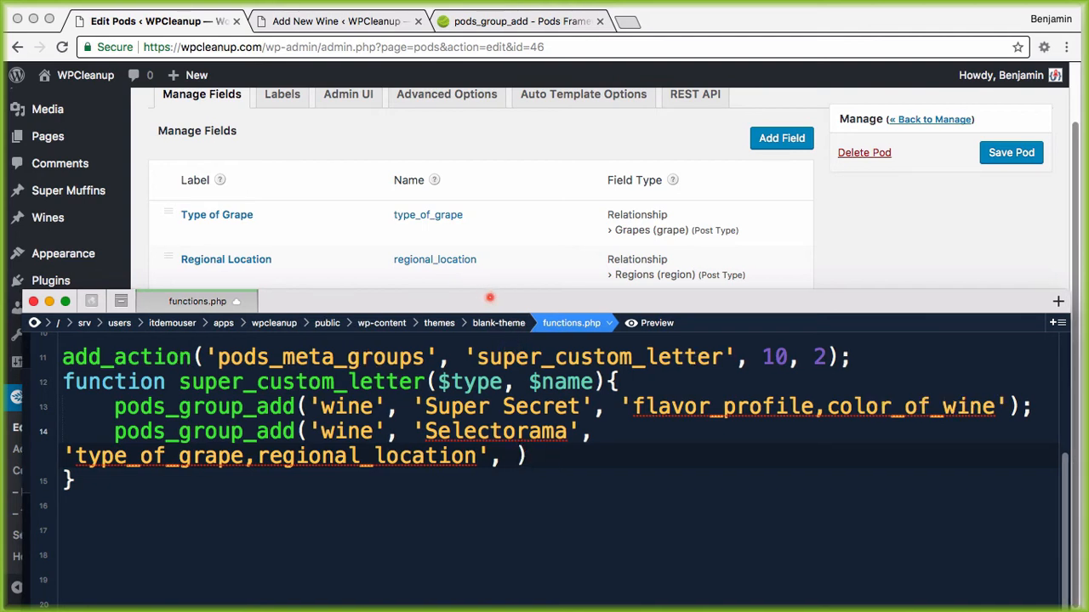
# Move the code editor aside and examine the Add New Wine page for where meta boxes can be placed
pyautogui.moveTo(489, 298); pyautogui.dragTo(481, 250)
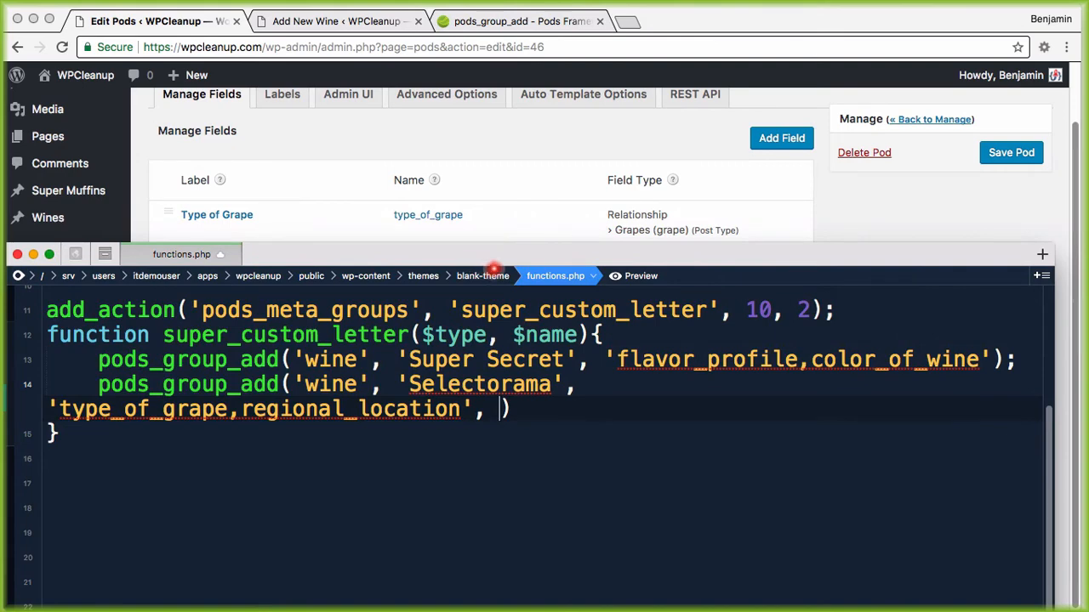
pyautogui.moveTo(473, 253); pyautogui.dragTo(724, 290)
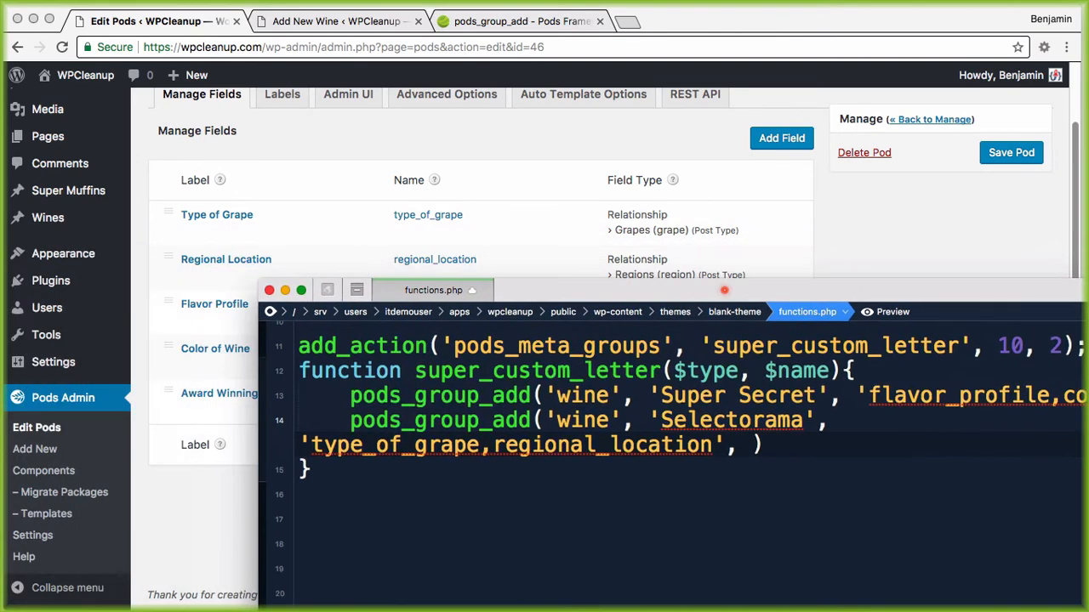
pyautogui.click(331, 21)
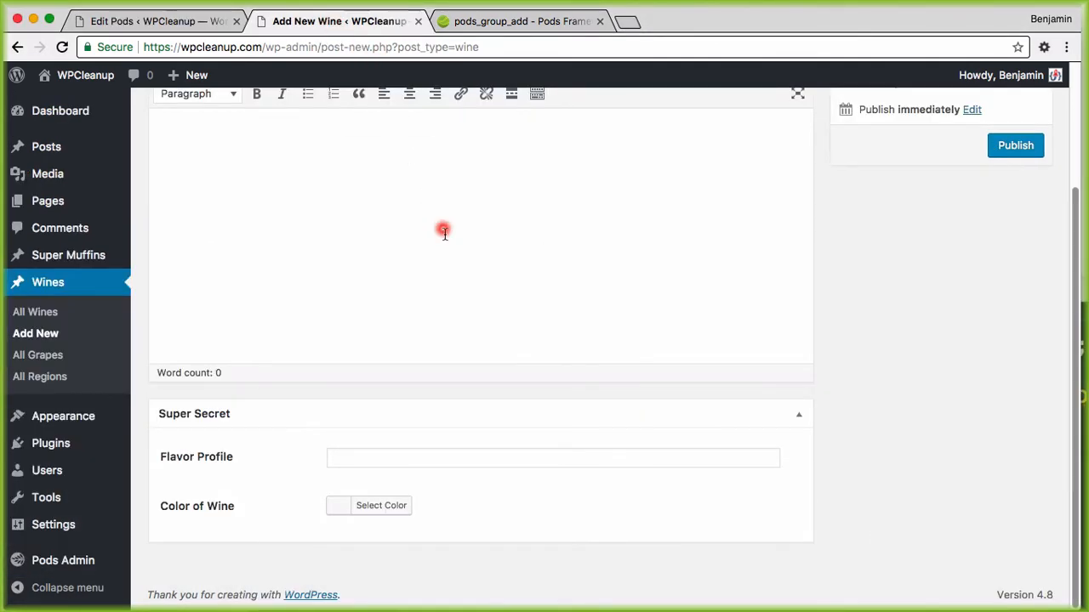
pyautogui.scroll(3, 477, 281)
pyautogui.scroll(-3, 408, 454)
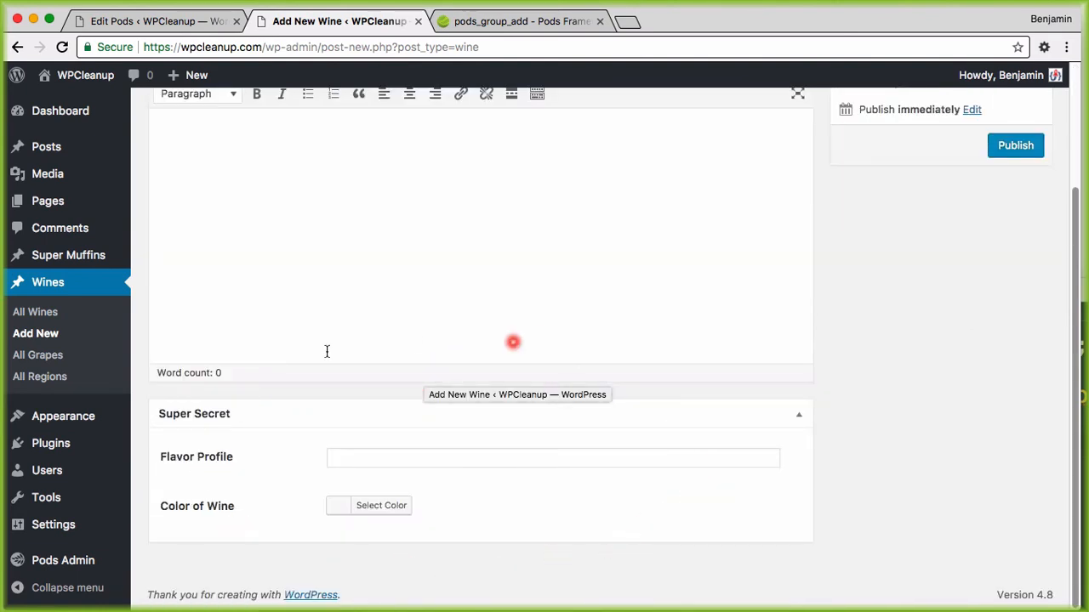
pyautogui.scroll(3, 331, 474)
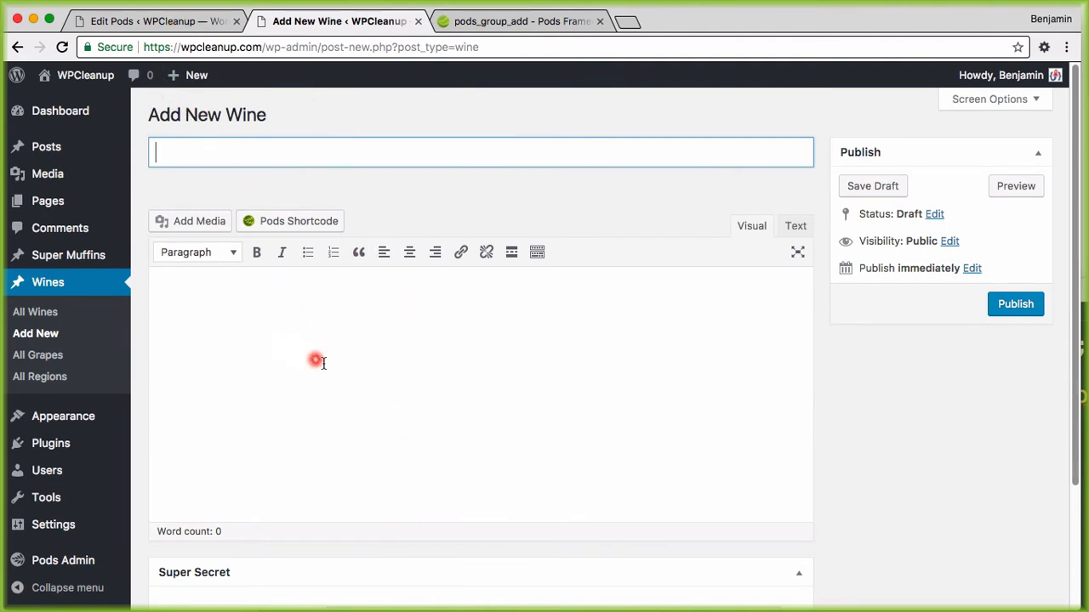
pyautogui.scroll(-3, 357, 379)
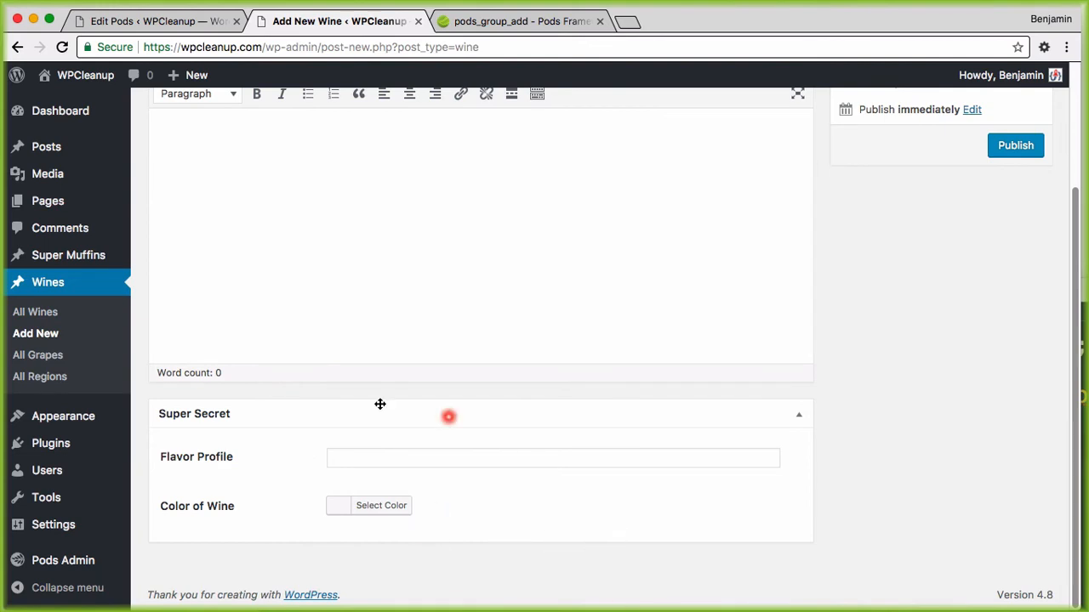
pyautogui.scroll(3, 379, 404)
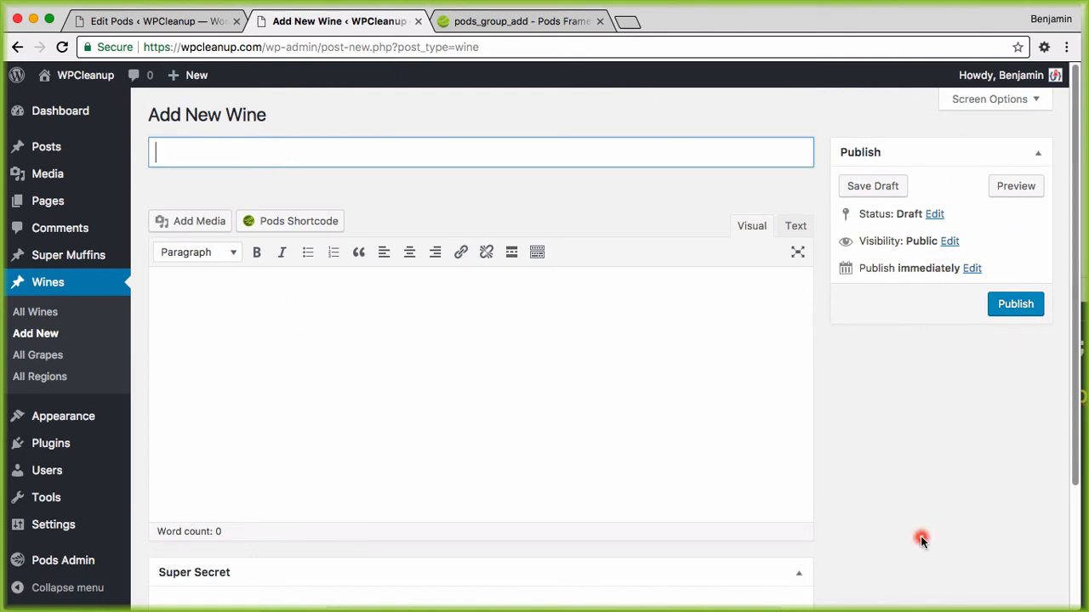
# Return to functions.php and add 'side' and an empty string '' as further arguments of the Selectorama call
pyautogui.press('super+Tab')
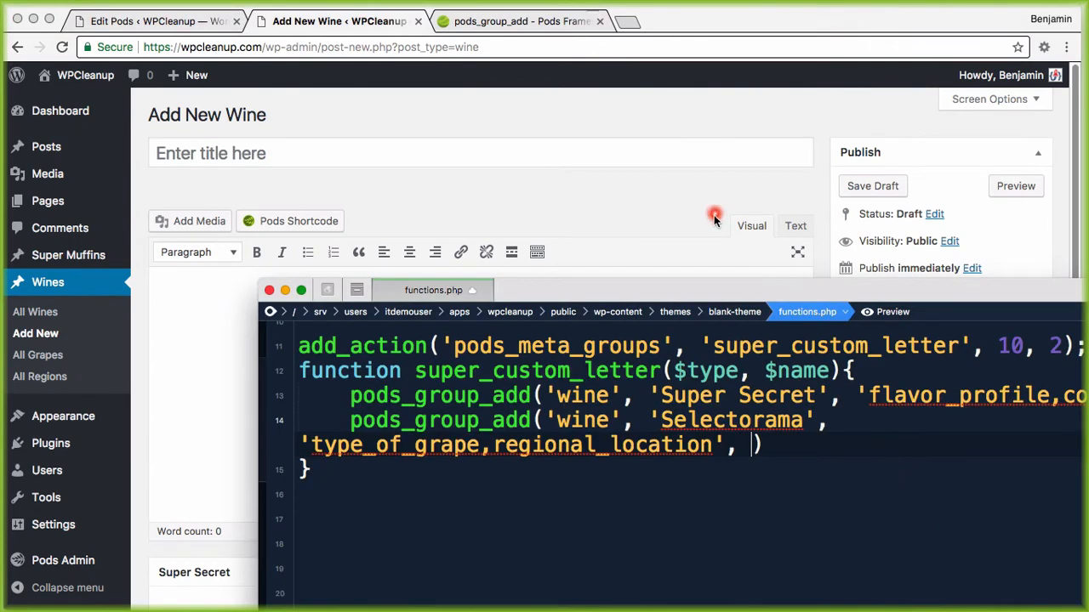
pyautogui.moveTo(697, 294); pyautogui.dragTo(498, 135)
pyautogui.click(536, 279)
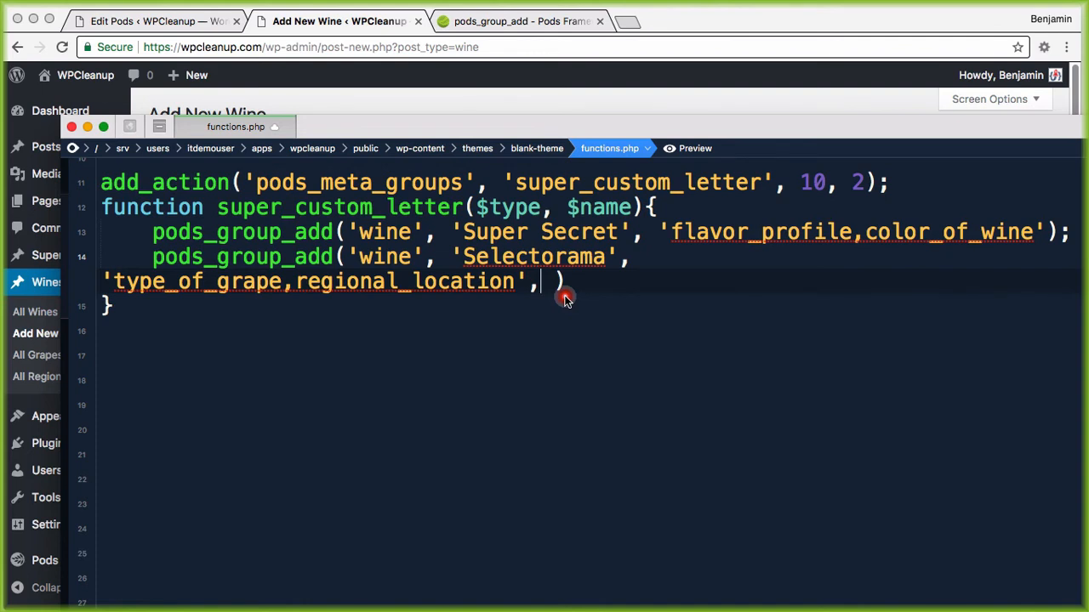
pyautogui.write("'side")
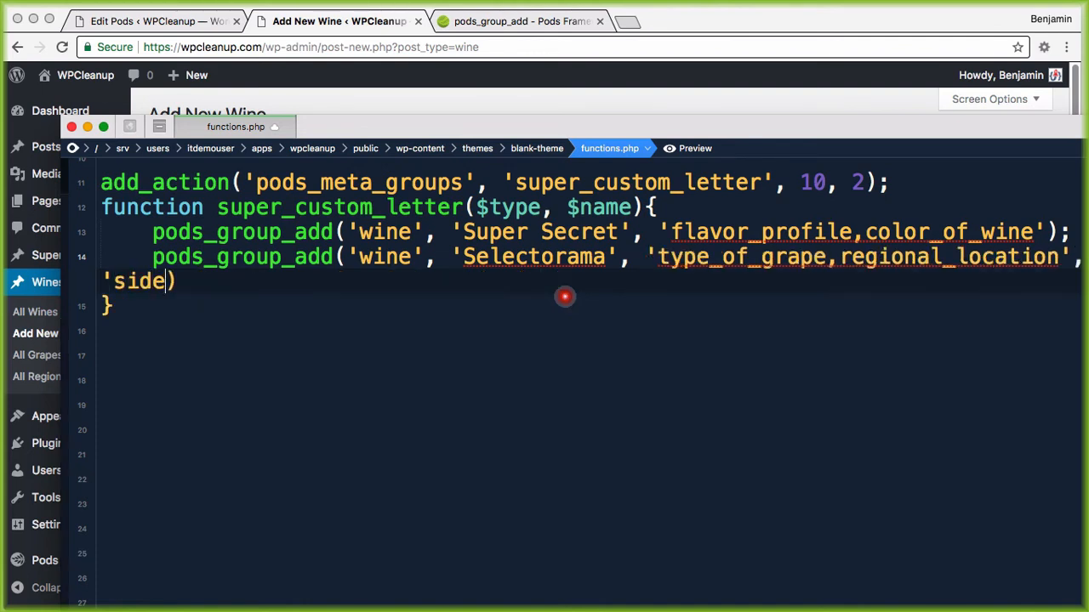
pyautogui.write("', ")
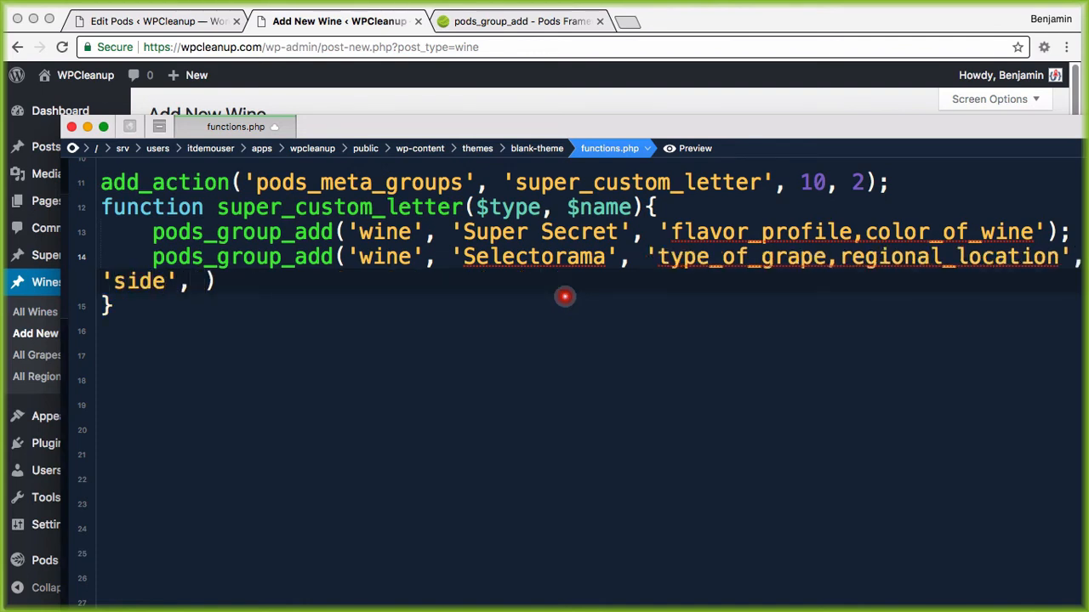
pyautogui.write("''")
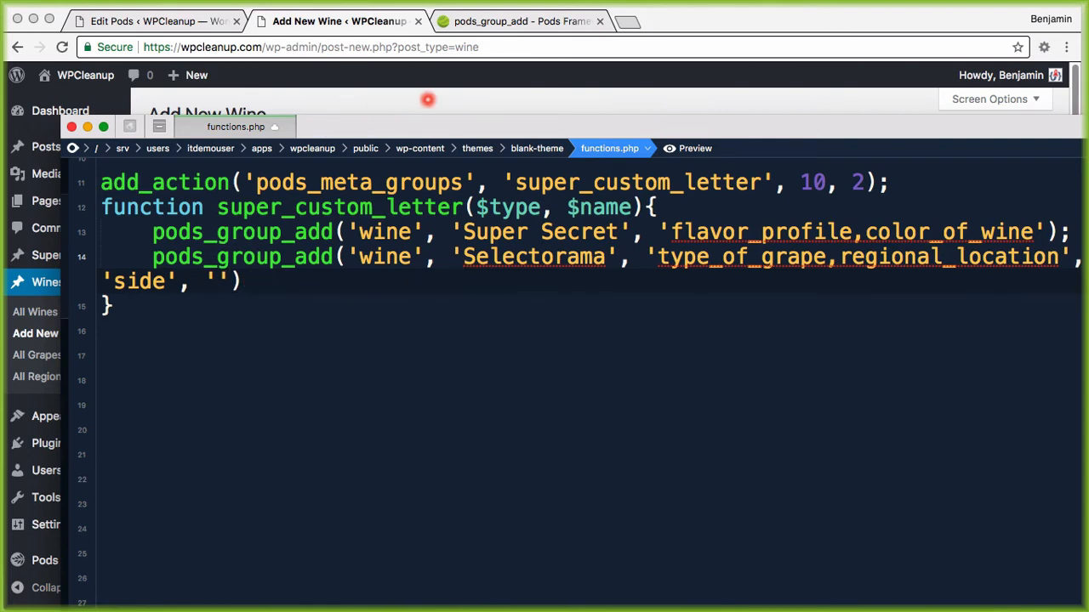
# Move the code editor lower and inspect the sidebar area around the Publish box on the Add New Wine page
pyautogui.moveTo(462, 120); pyautogui.dragTo(486, 351)
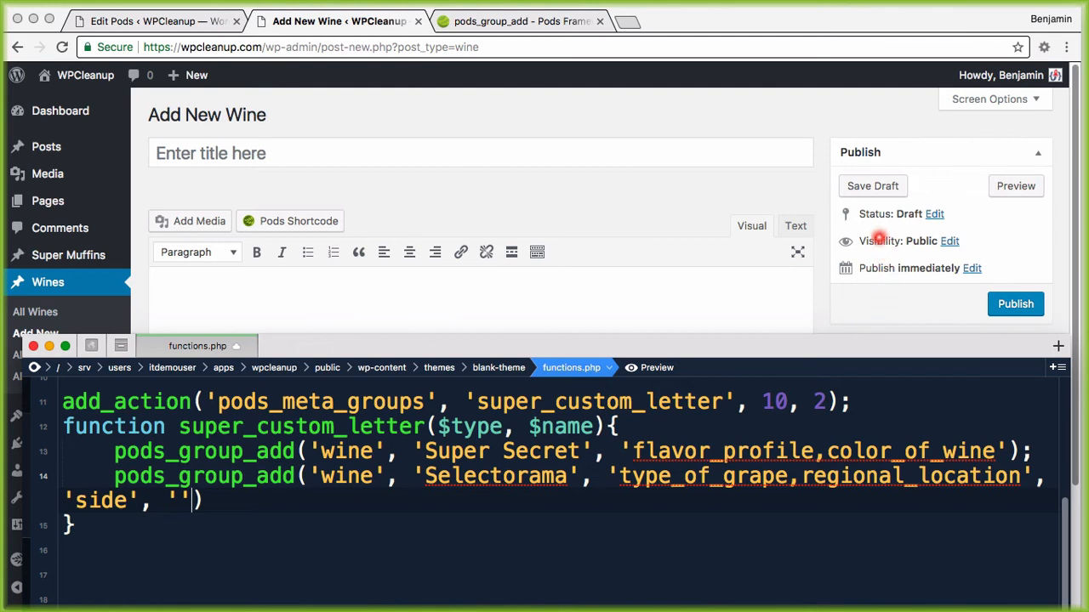
pyautogui.scroll(-4, 915, 327)
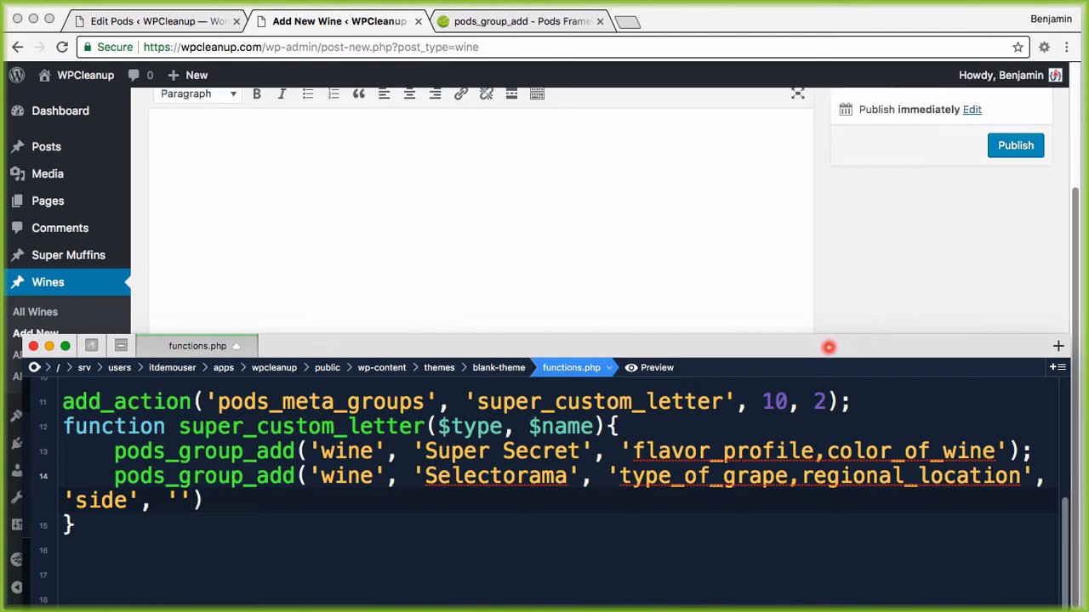
pyautogui.scroll(2, 882, 284)
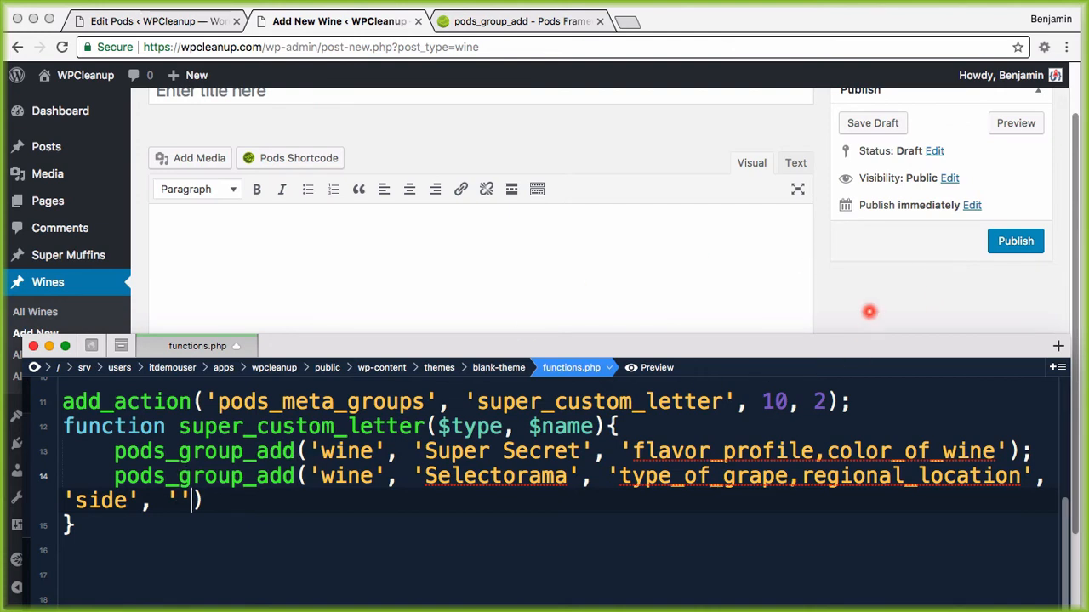
pyautogui.scroll(-2, 897, 238)
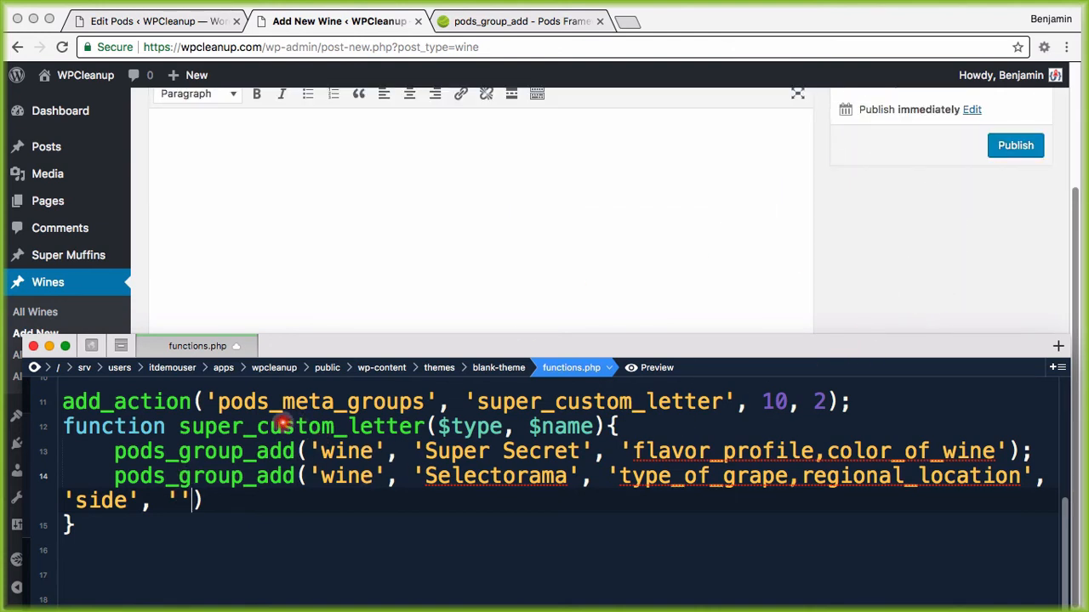
# Enter 'high' as the final argument of the Selectorama call, end the statement with a semicolon, and save functions.php
pyautogui.click(177, 500)
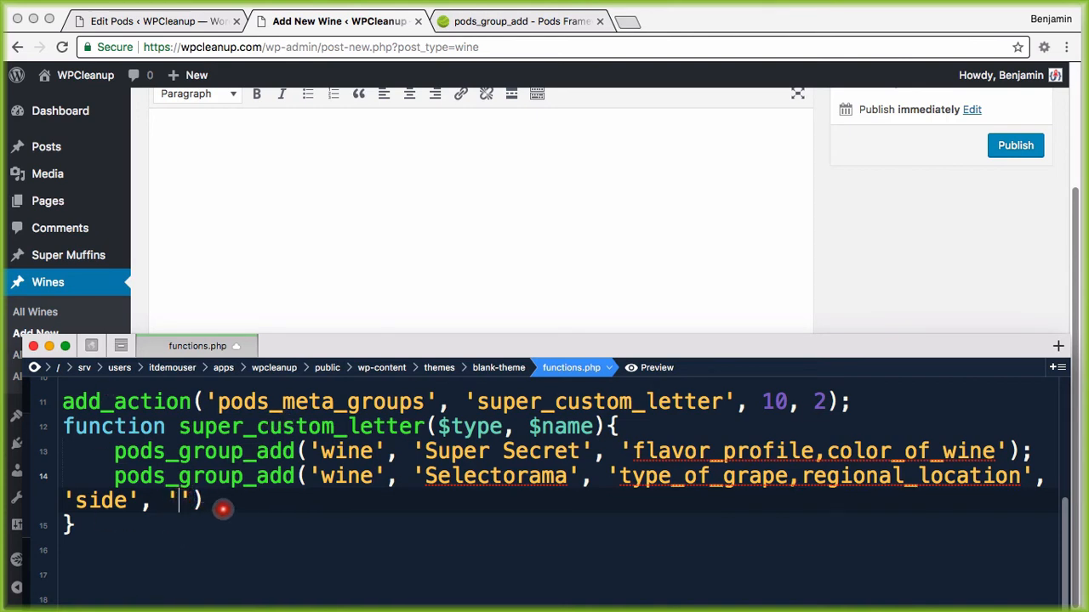
pyautogui.write('high')
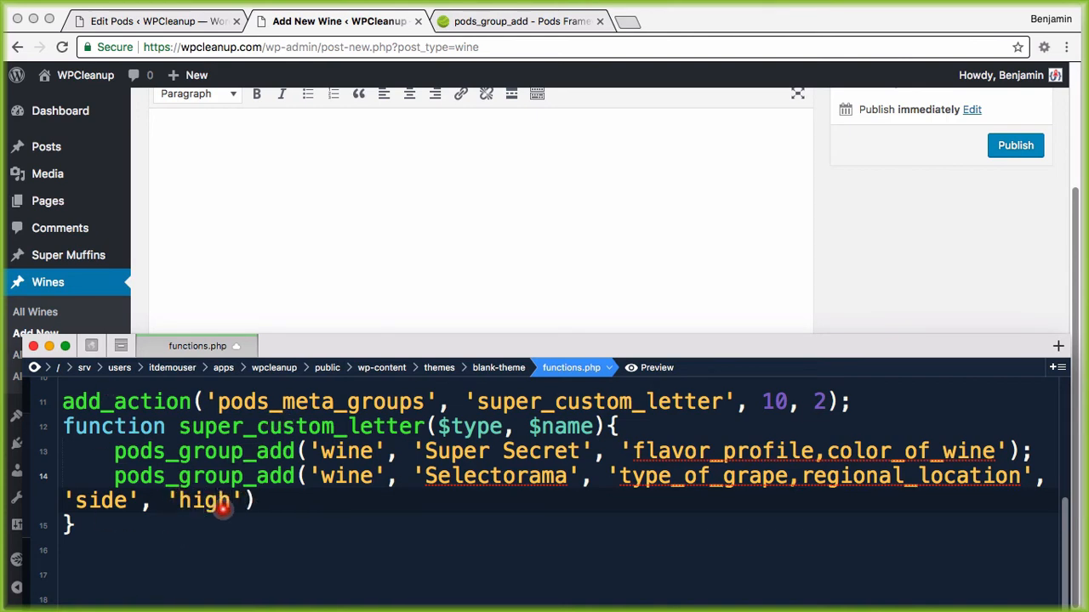
pyautogui.click(260, 503)
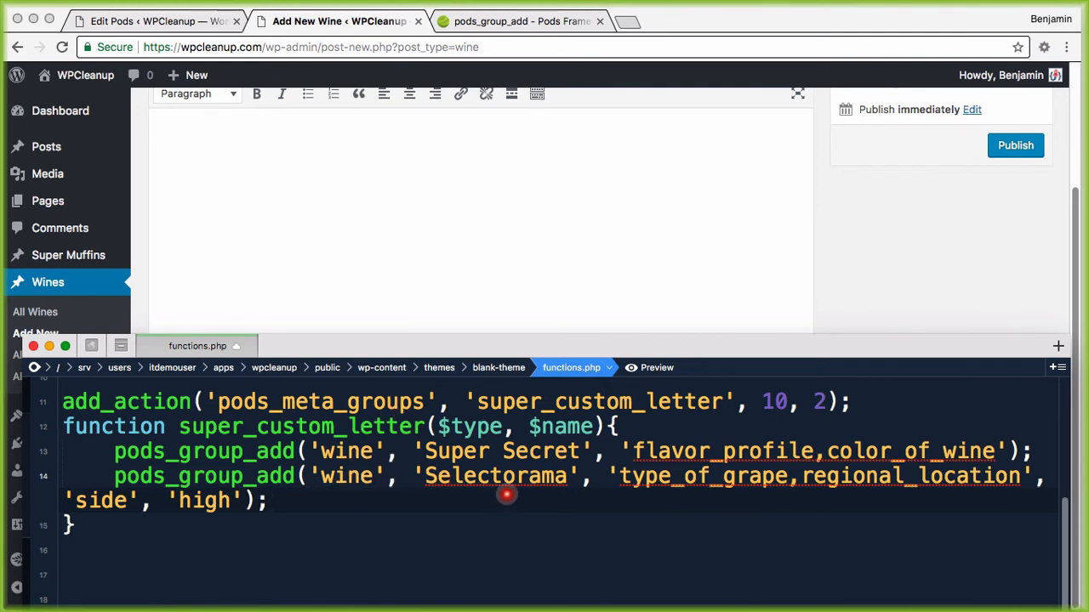
pyautogui.moveTo(426, 476); pyautogui.dragTo(1012, 478)
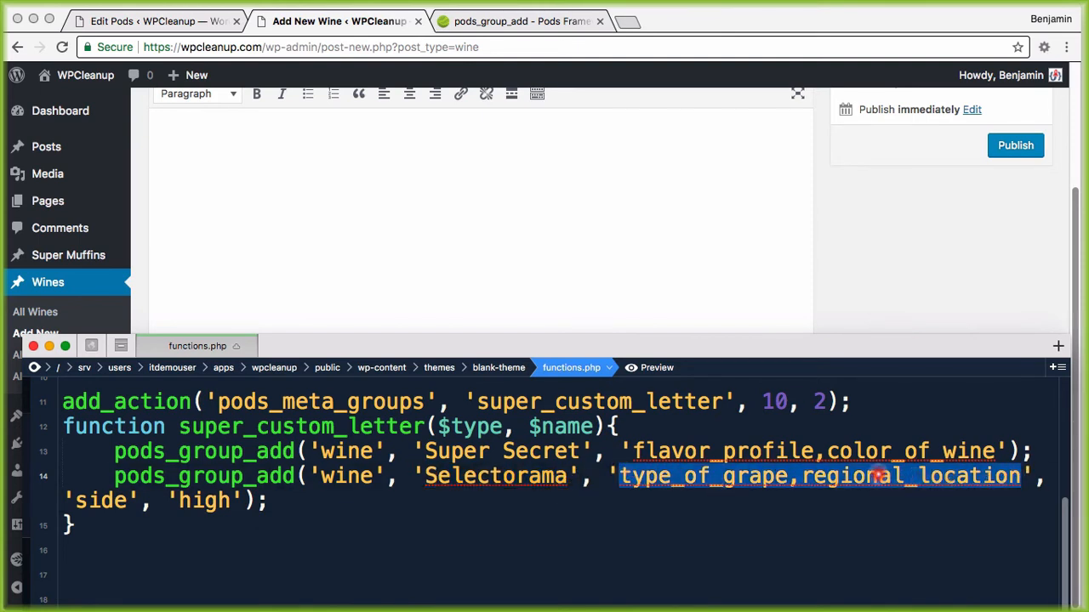
# Return to the Add New Wine page in the browser and reload it
pyautogui.click(923, 259)
pyautogui.scroll(5, 920, 247)
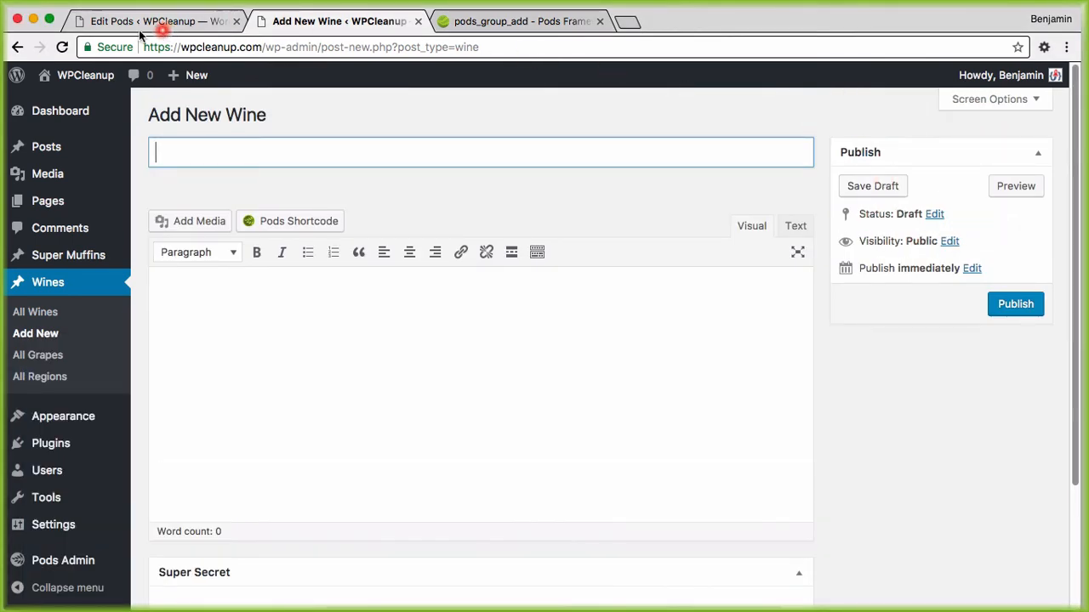
pyautogui.click(64, 47)
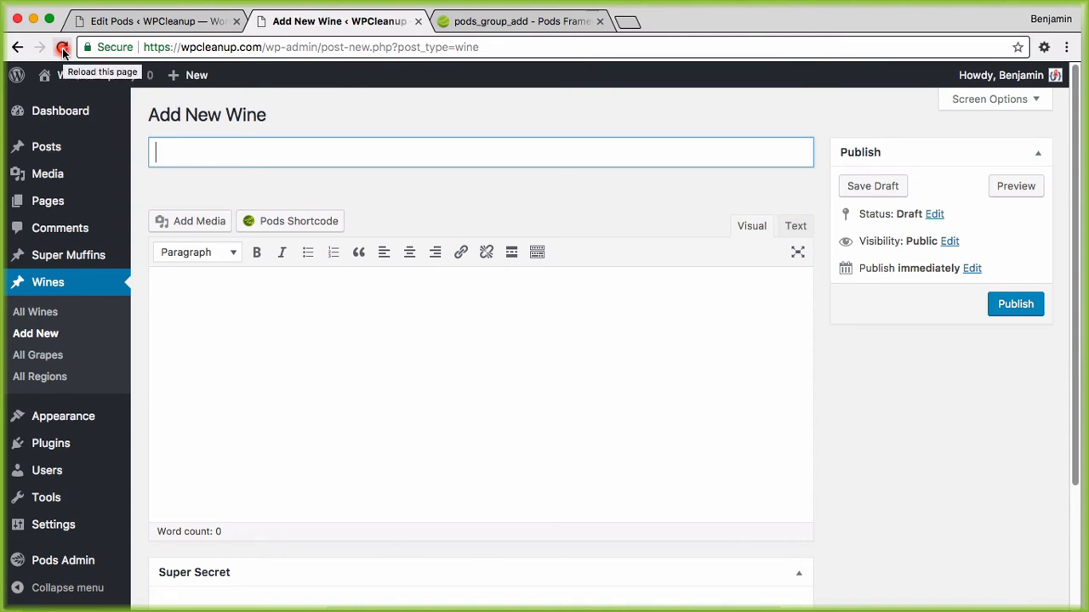
pyautogui.click(63, 48)
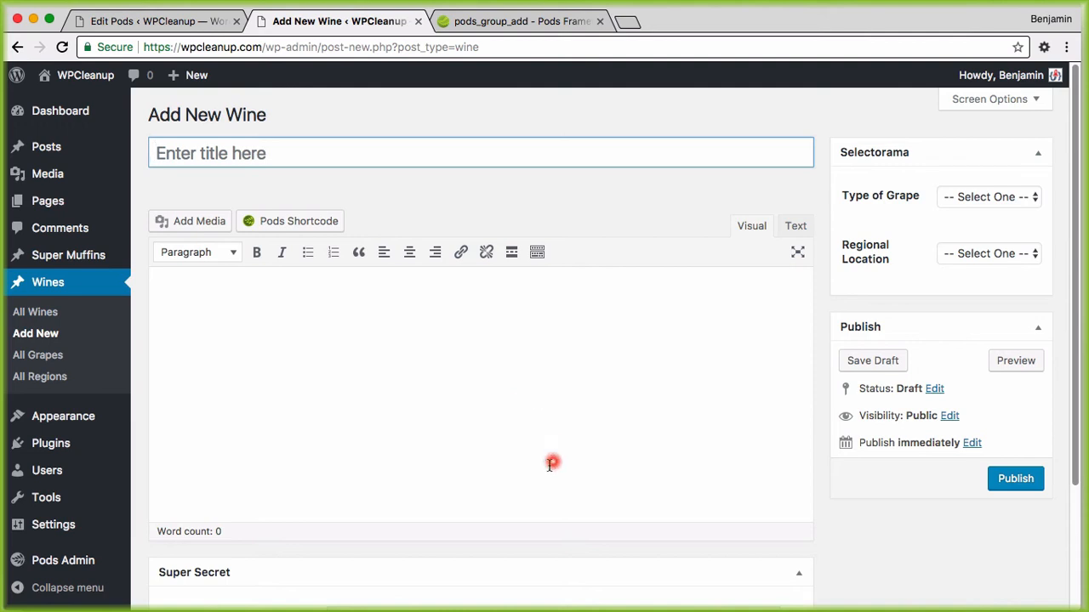
# Inspect the Type of Grape and Regional Location choices in the Selectorama box and check the Super Secret box
pyautogui.click(1003, 200)
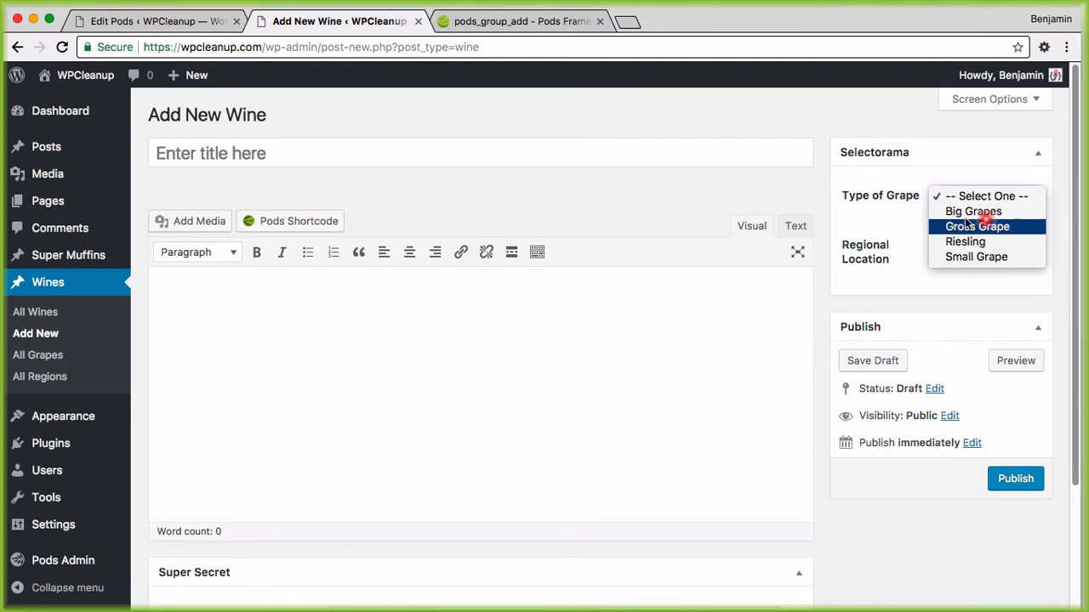
pyautogui.click(882, 226)
pyautogui.click(999, 253)
pyautogui.click(917, 268)
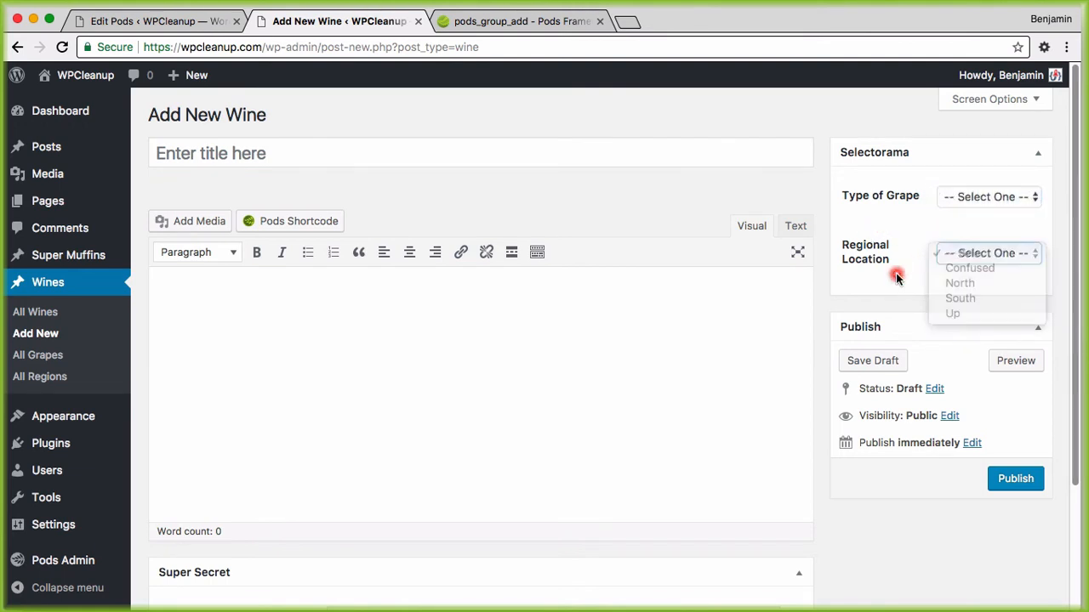
pyautogui.scroll(-4, 893, 272)
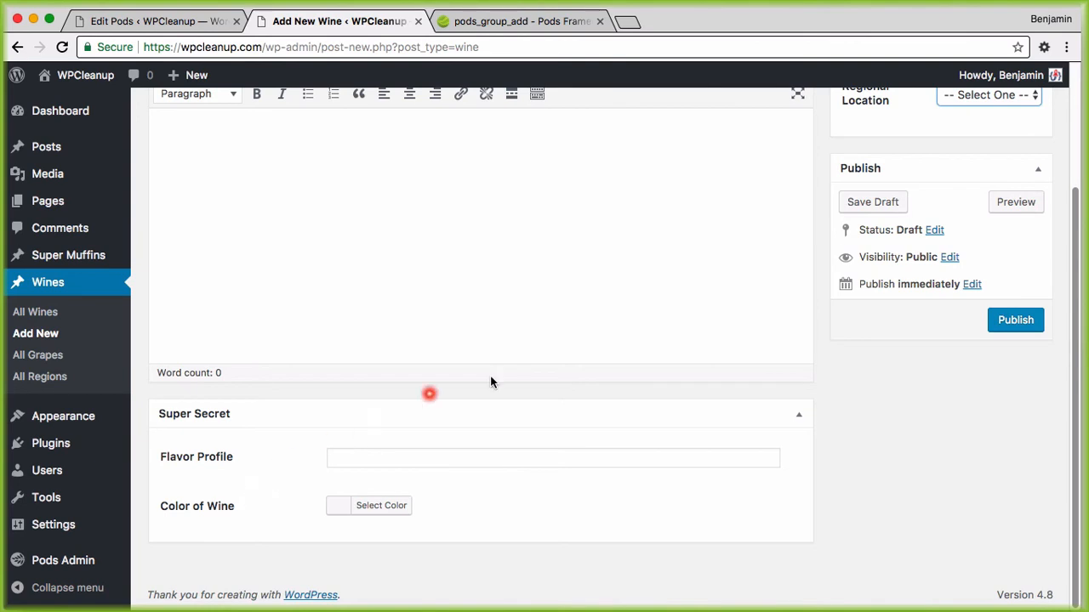
pyautogui.scroll(3, 430, 393)
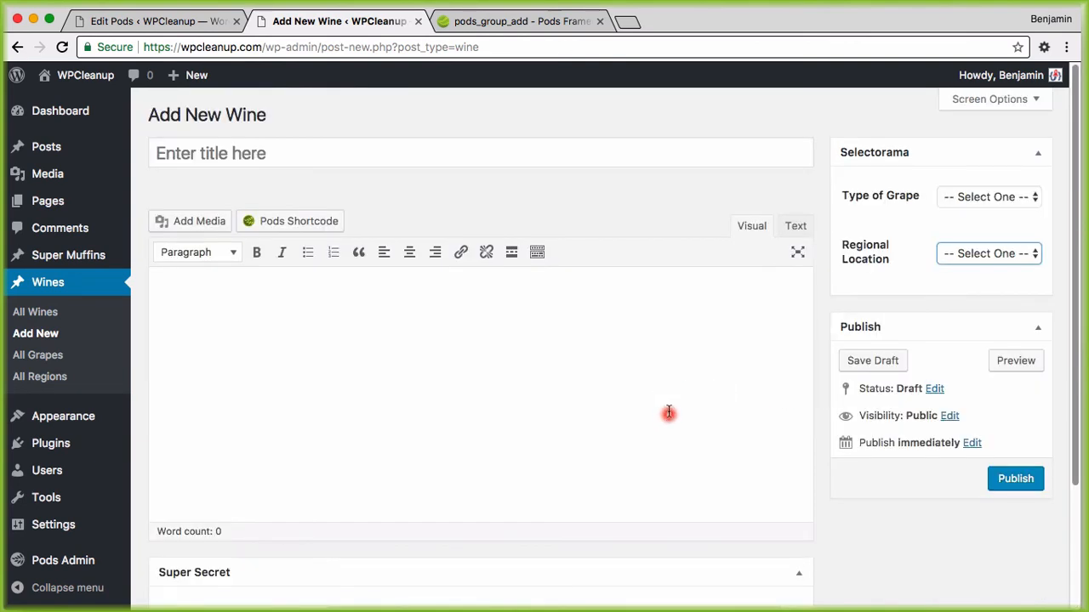
# Review the wine pod's field list for fields not yet grouped, and return to the Add New Wine page
pyautogui.click(170, 21)
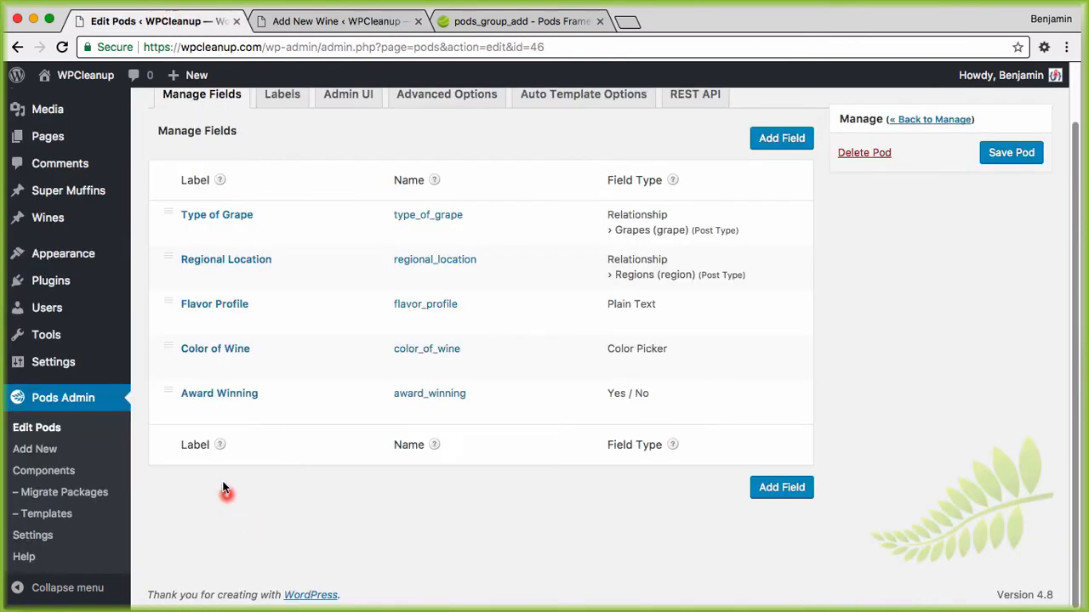
pyautogui.moveTo(176, 404)
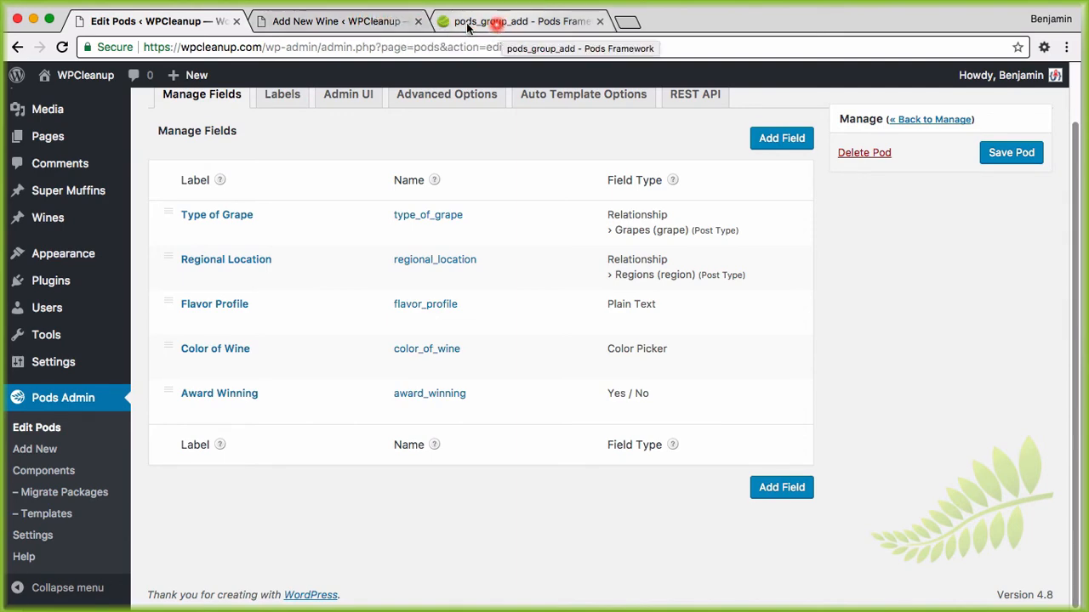
pyautogui.click(343, 21)
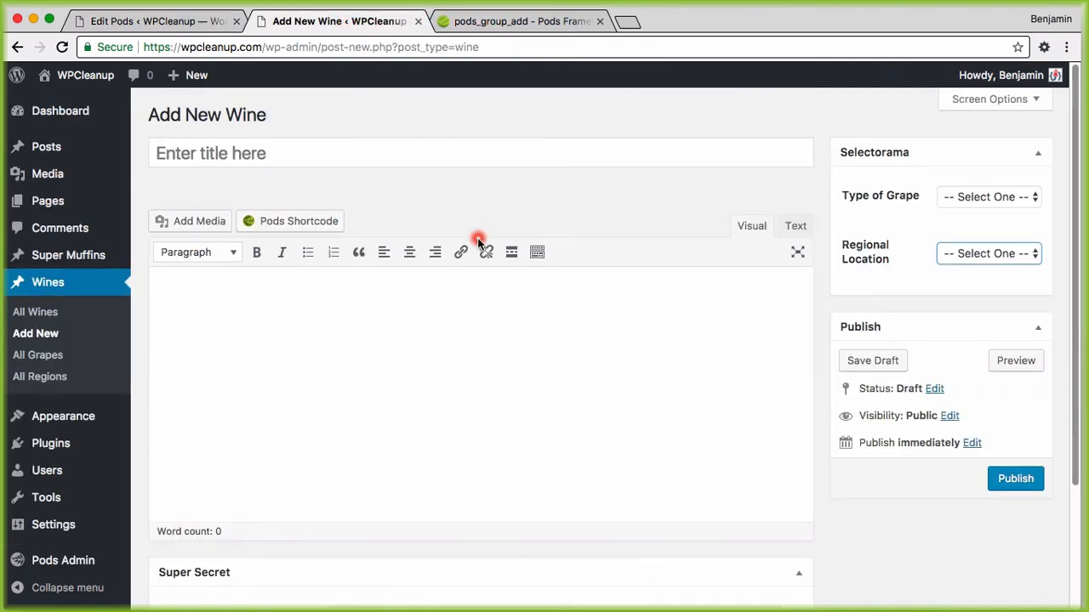
# Add a third pods_group_add call in functions.php below the Selectorama call, with arguments 'wine' and 'Award Special Delivery'
pyautogui.press('super+Tab')
pyautogui.moveTo(403, 352); pyautogui.dragTo(392, 96)
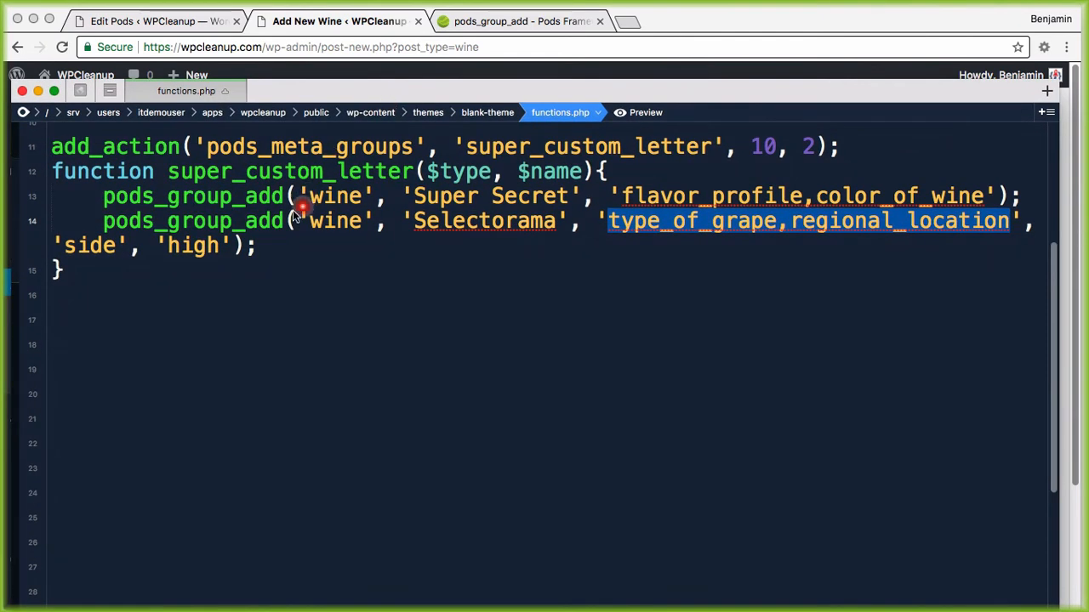
pyautogui.click(257, 245)
pyautogui.press('Return')
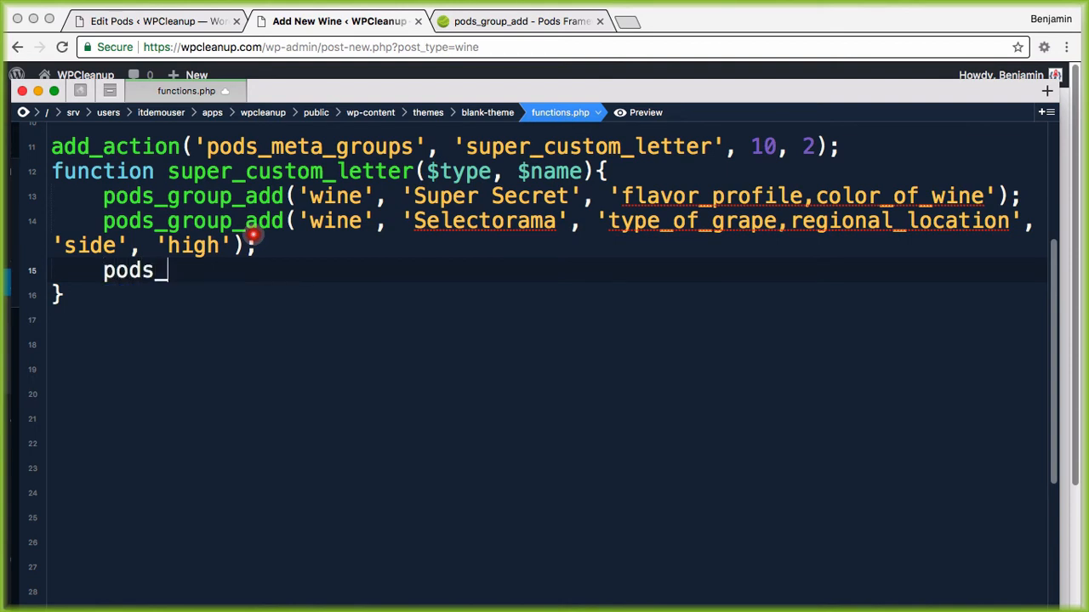
pyautogui.write("pods_group_add('w")
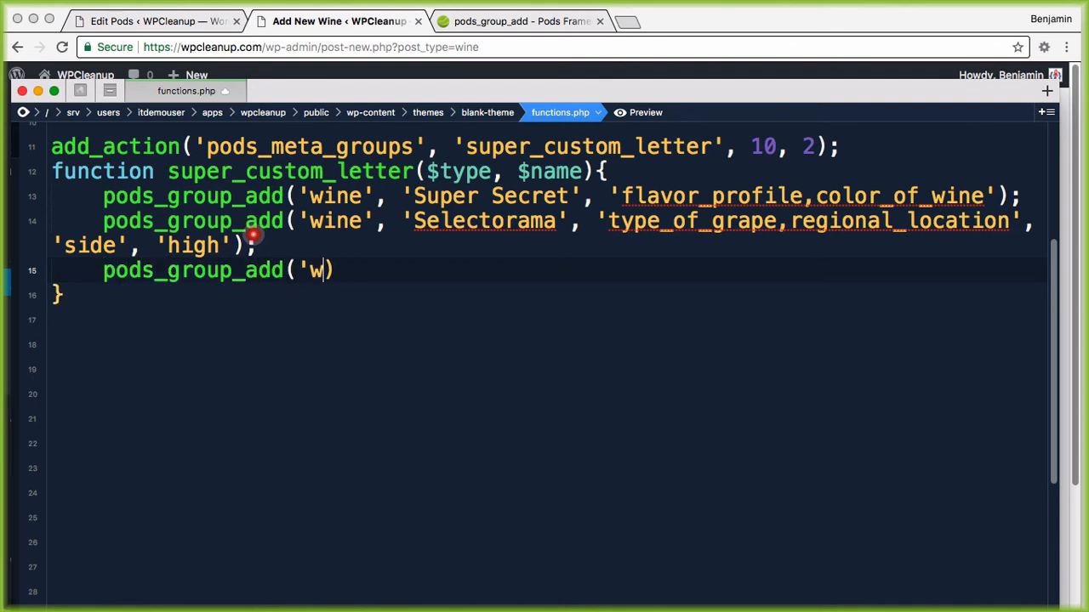
pyautogui.write("ine'")
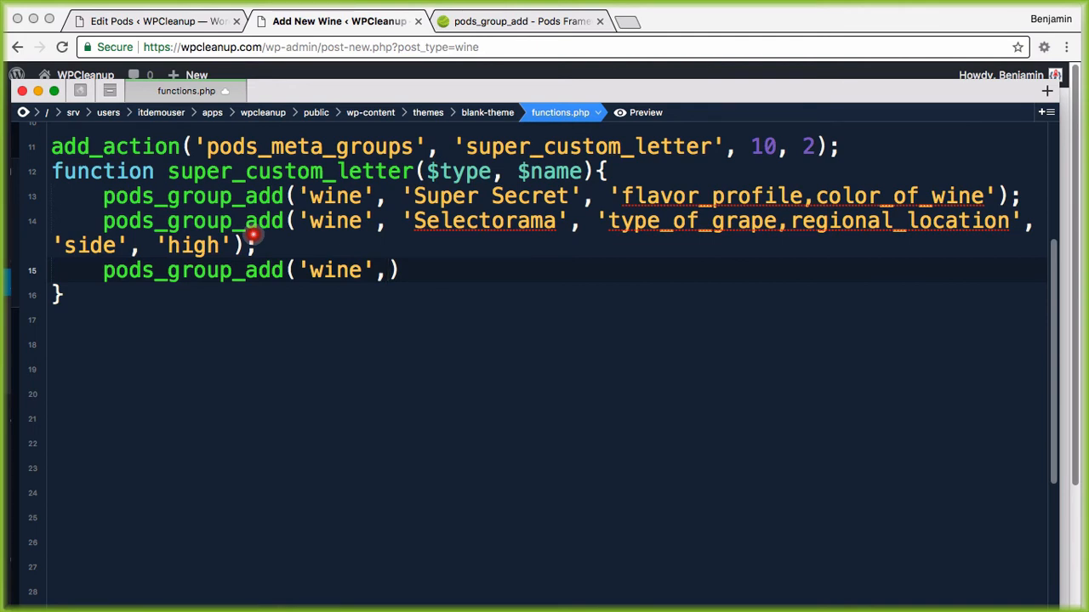
pyautogui.write(", 'Award Special")
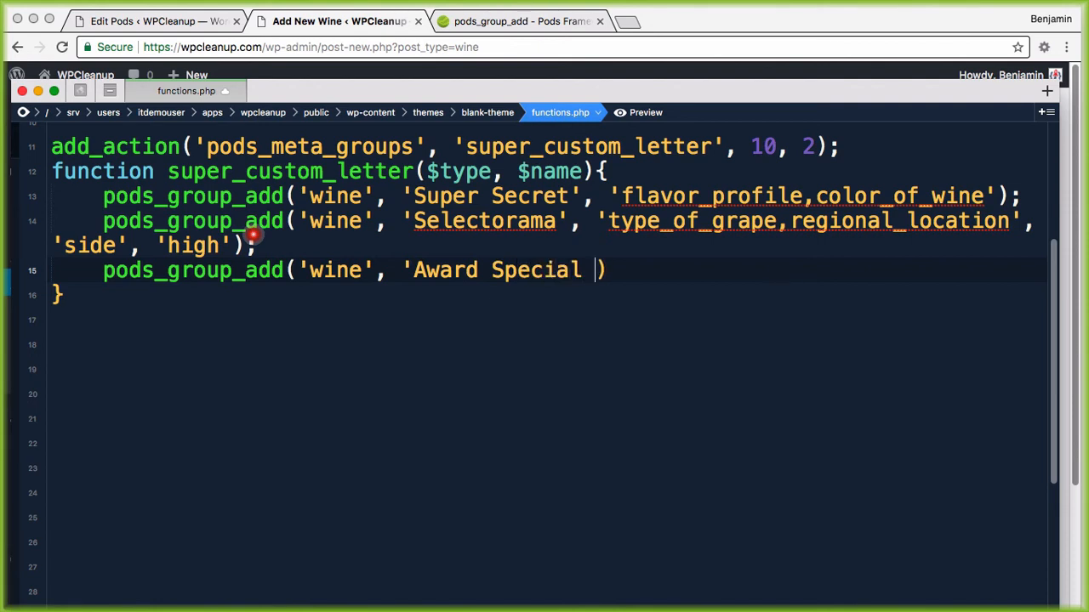
pyautogui.write(", '")
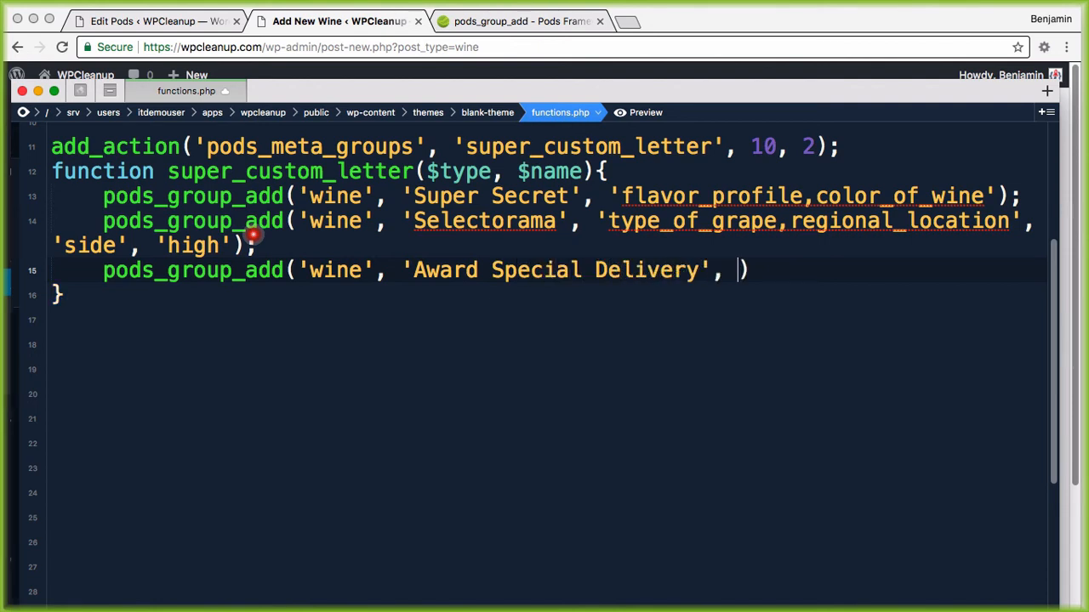
# Look up the Award Winning field's name in the pod's field list and add 'award_winning' as the call's third argument
pyautogui.moveTo(317, 91); pyautogui.dragTo(445, 123)
pyautogui.click(190, 20)
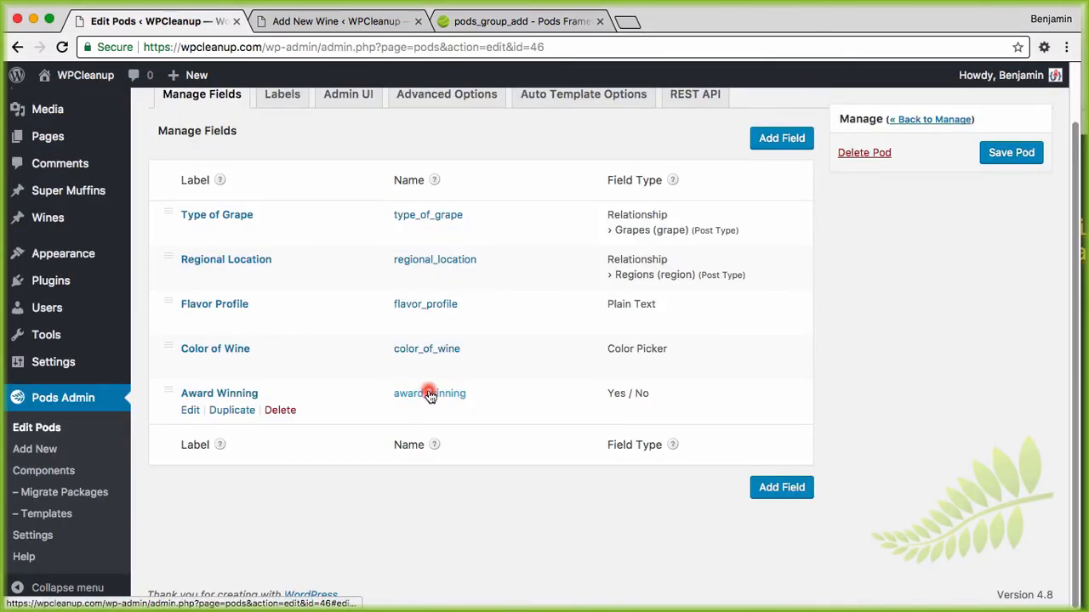
pyautogui.press('super+Tab')
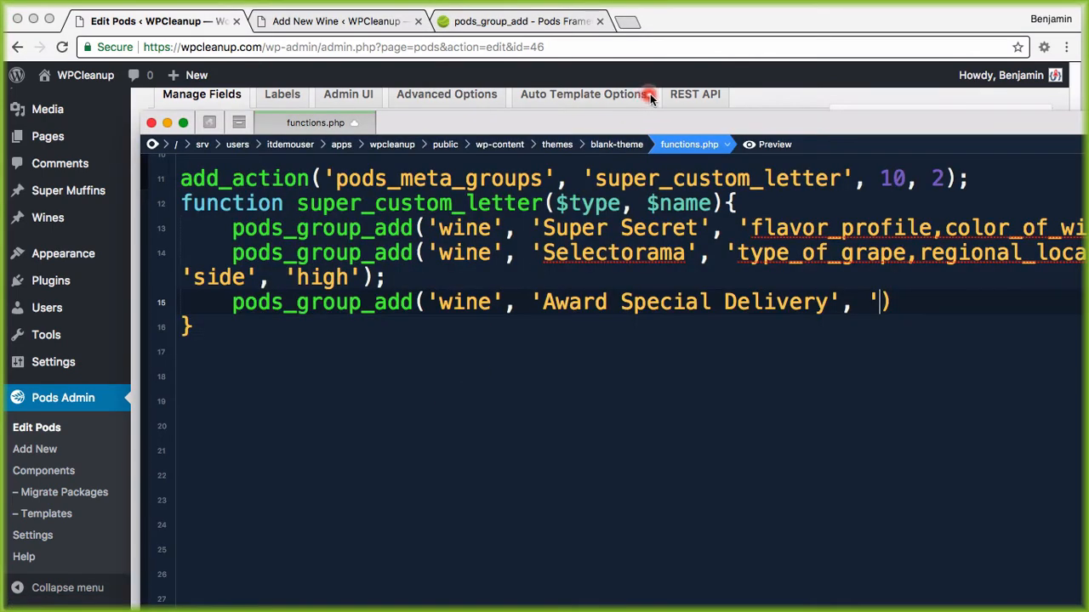
pyautogui.moveTo(655, 117); pyautogui.dragTo(517, 48)
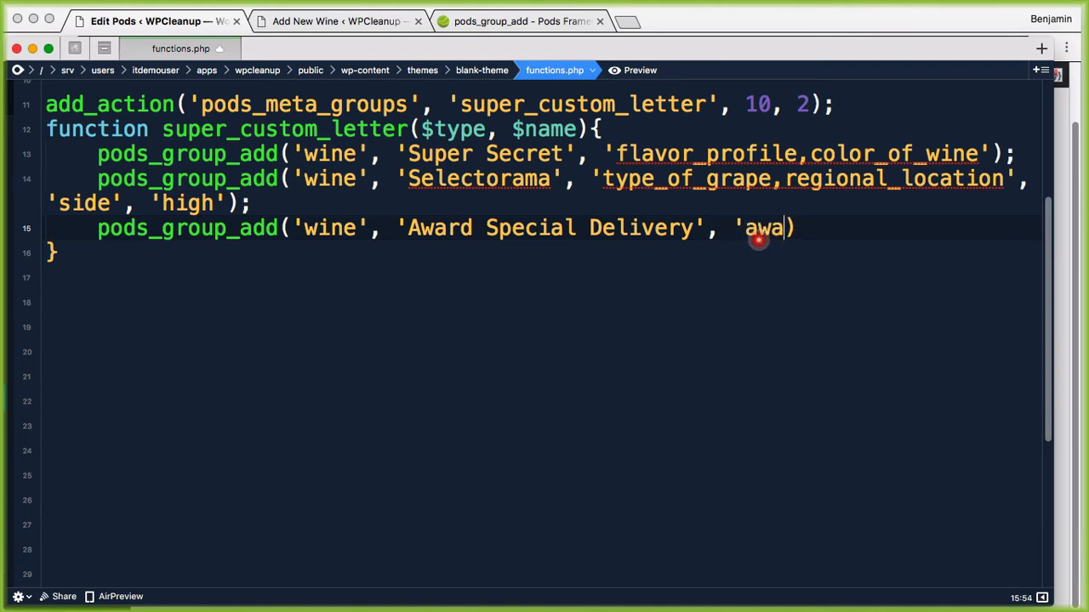
pyautogui.write("_winning'")
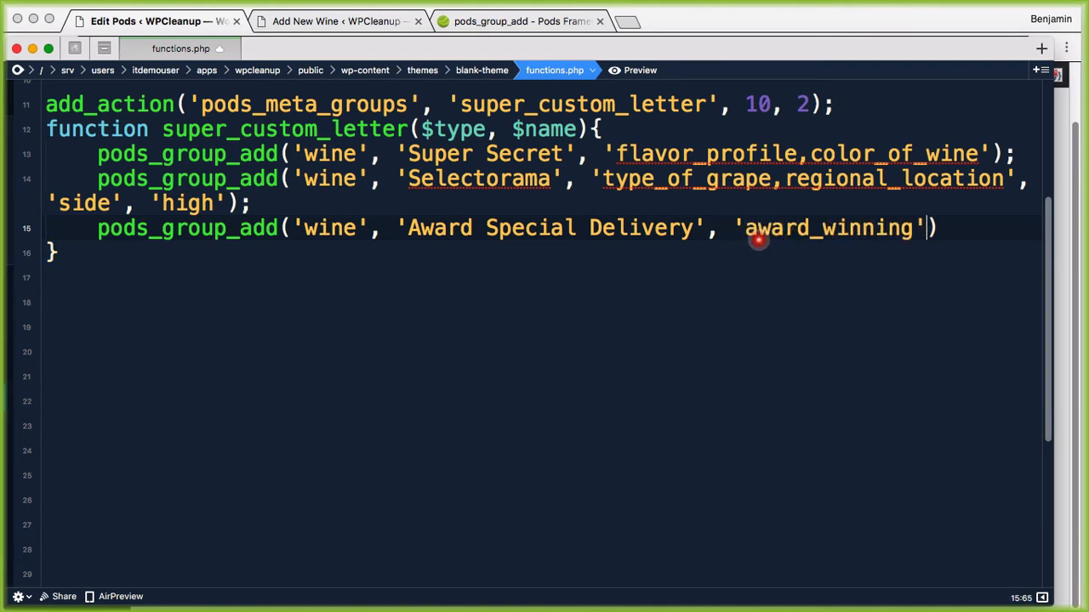
# Complete the Award Special Delivery call with the arguments 'advanced' and 'high' and a closing semicolon, and save functions.php
pyautogui.write(", 'ad")
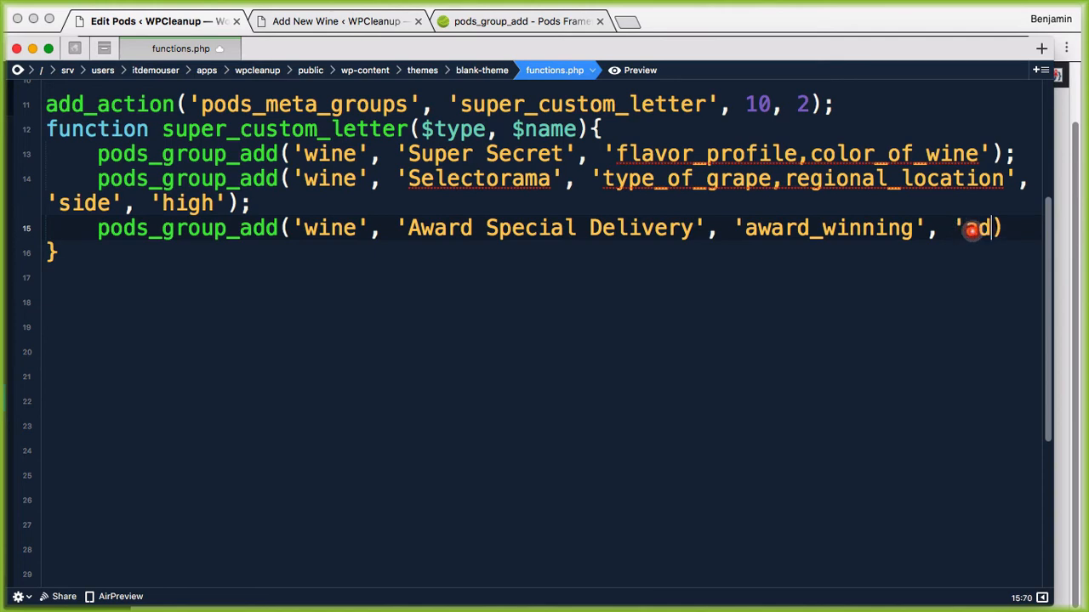
pyautogui.write("vanced'")
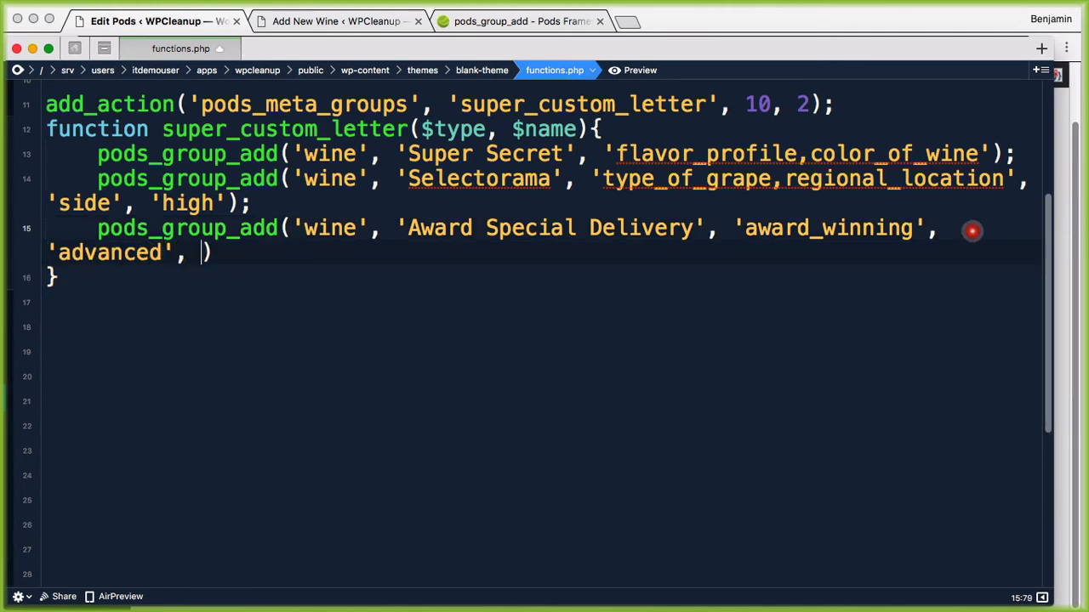
pyautogui.write(', hig')
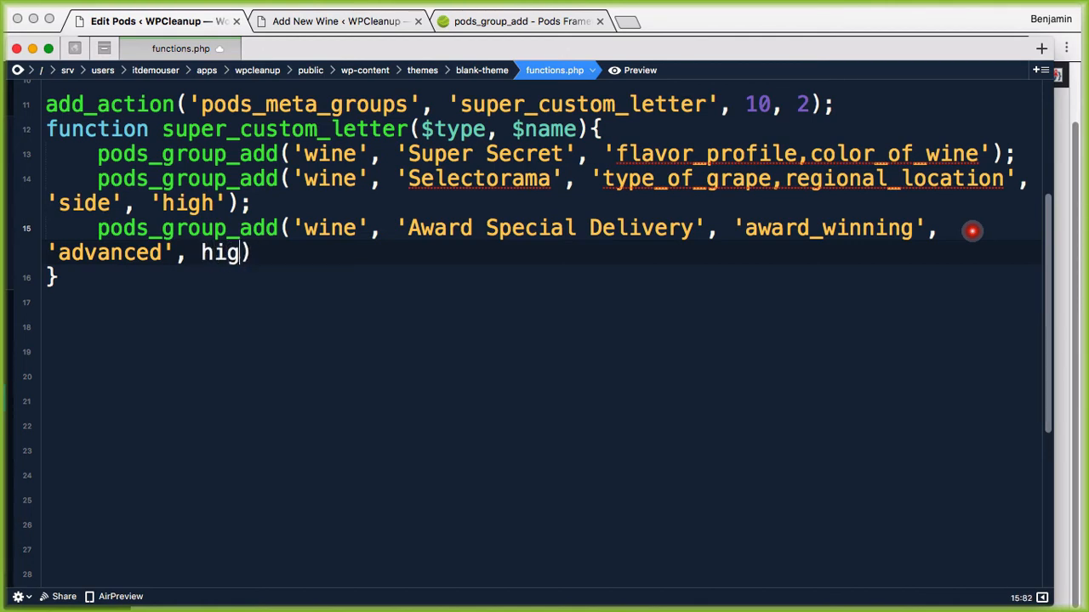
pyautogui.press('BackSpace')
pyautogui.press('BackSpace')
pyautogui.press('BackSpace')
pyautogui.write("'high');")
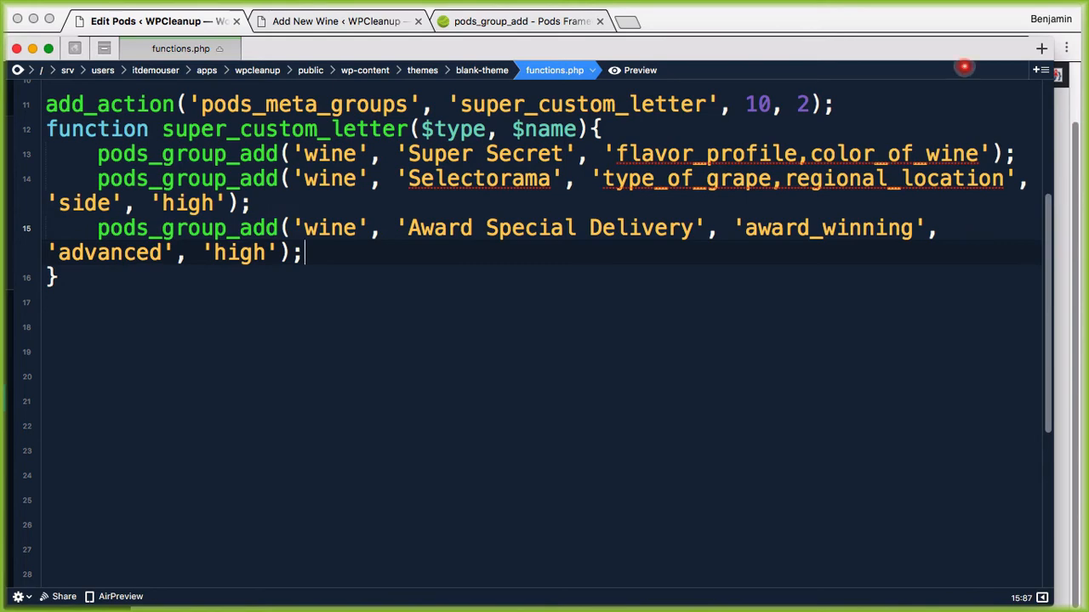
# Reload the Add New Wine page and examine the Super Secret and Award Special Delivery boxes below the editor
pyautogui.moveTo(544, 54); pyautogui.dragTo(703, 157)
pyautogui.click(518, 128)
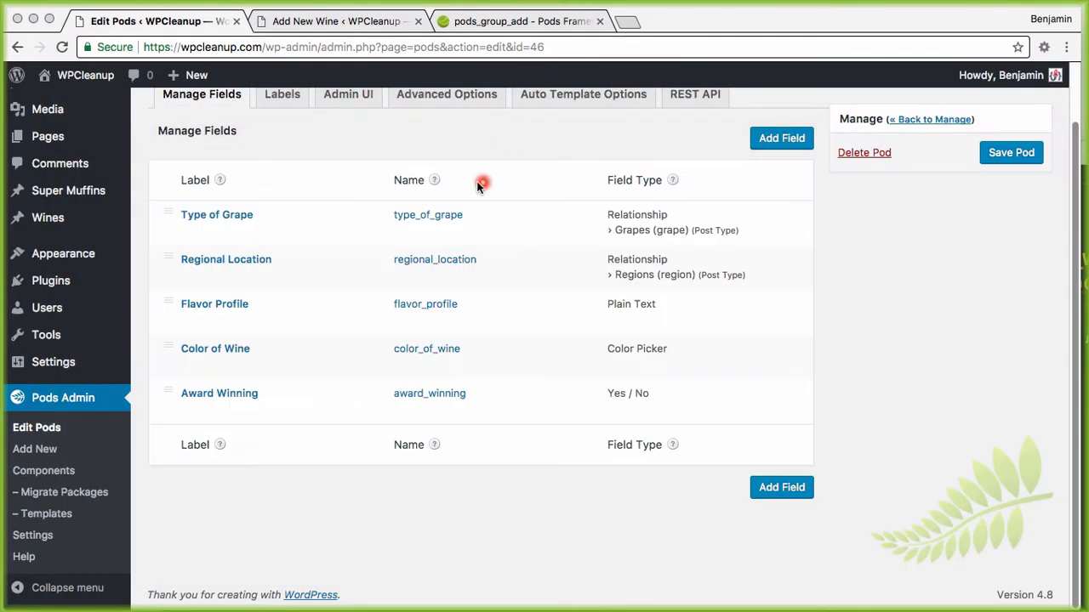
pyautogui.click(344, 20)
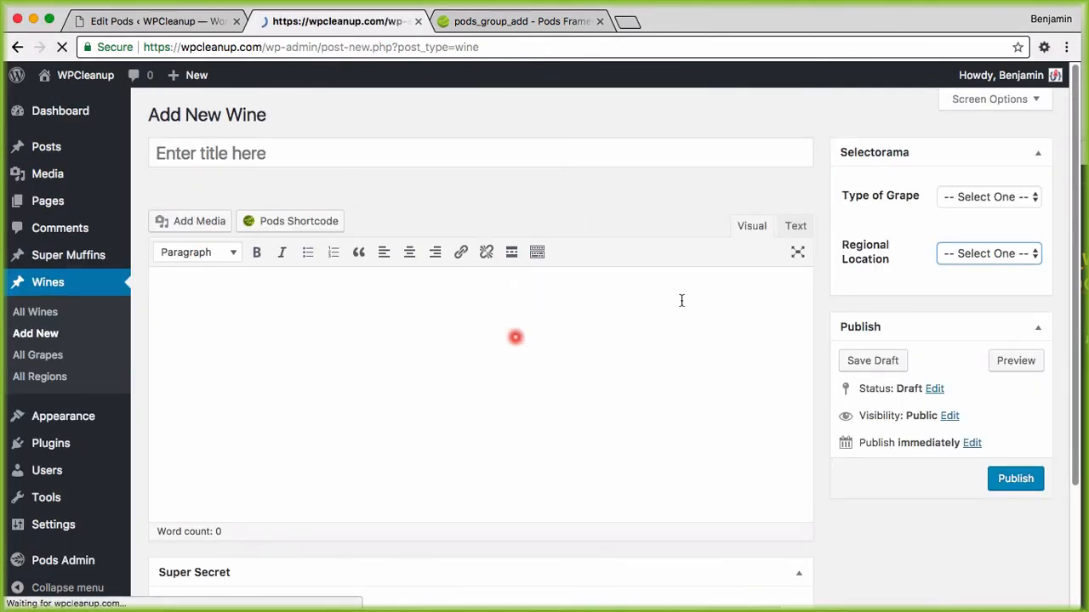
pyautogui.scroll(-2, 635, 305)
pyautogui.scroll(-2, 236, 426)
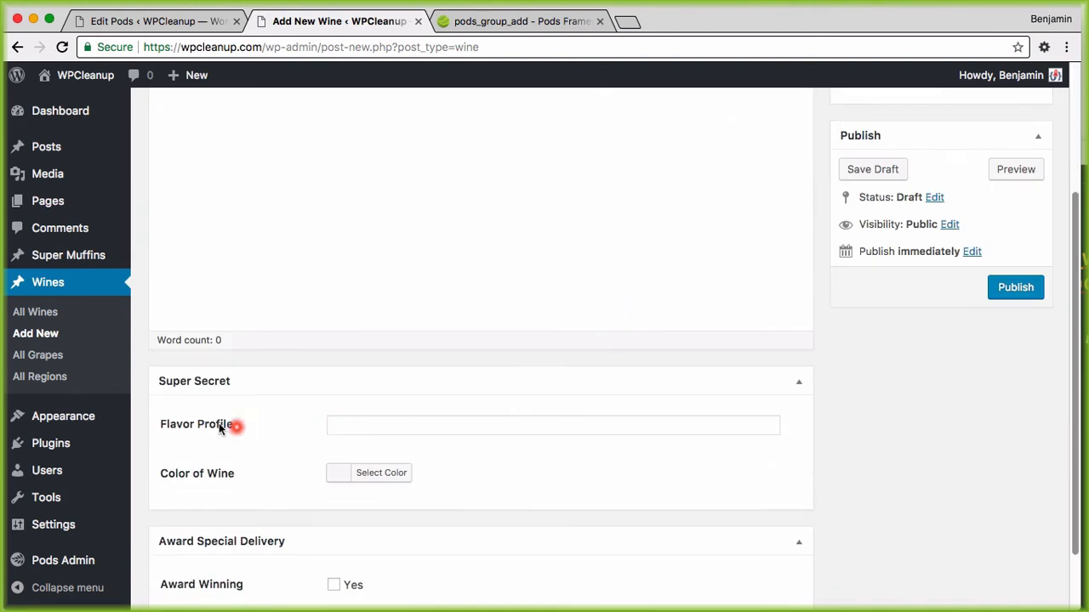
pyautogui.scroll(-2, 357, 442)
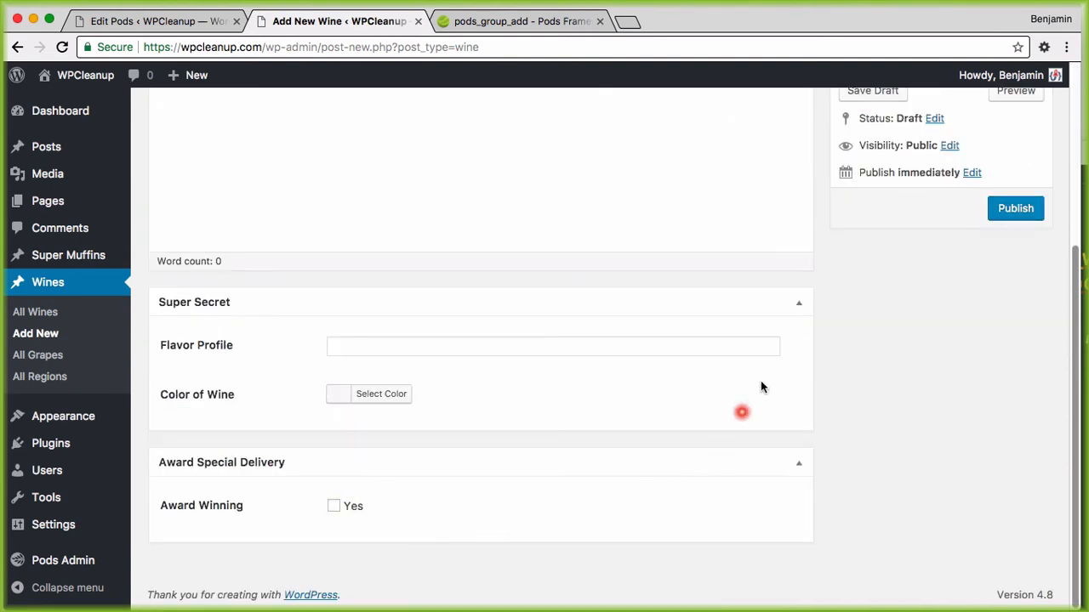
# Bring functions.php back to the front and select the word advanced in the Award Special Delivery call
pyautogui.moveTo(707, 8); pyautogui.dragTo(664, 61)
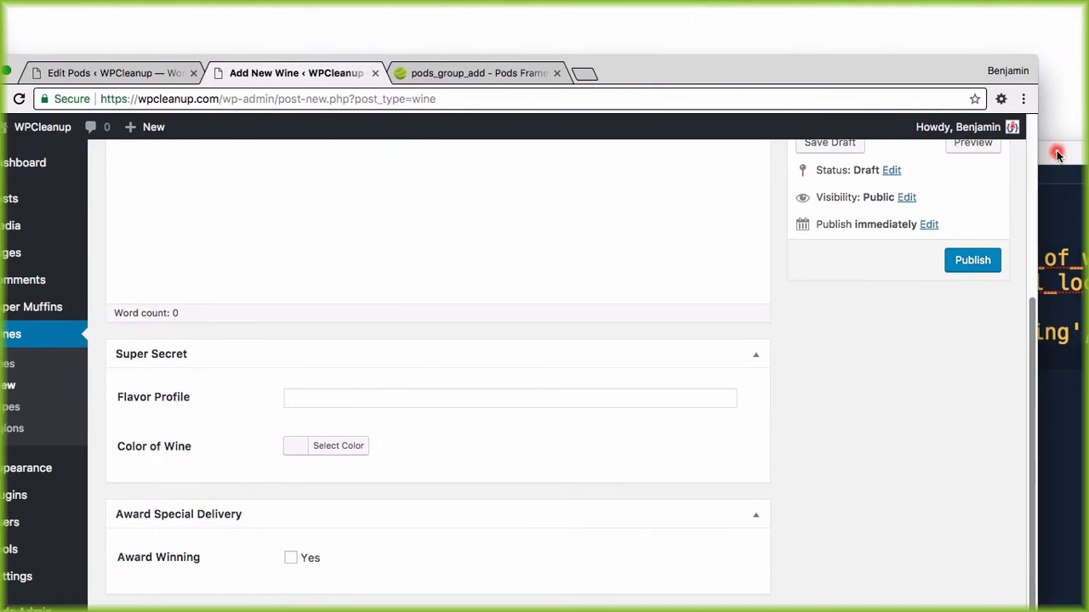
pyautogui.click(1058, 154)
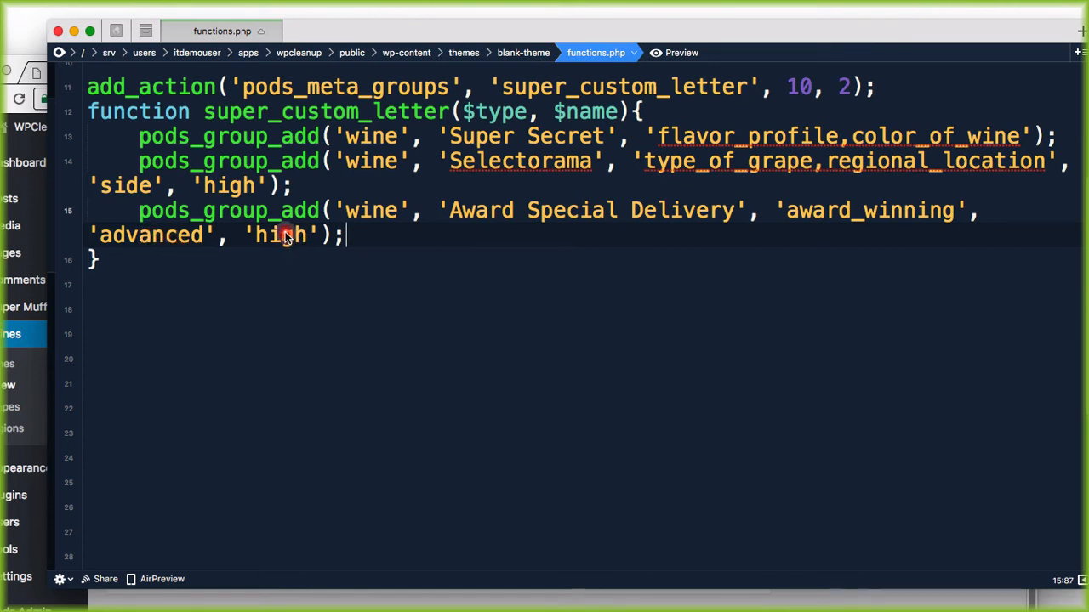
pyautogui.doubleClick(161, 238)
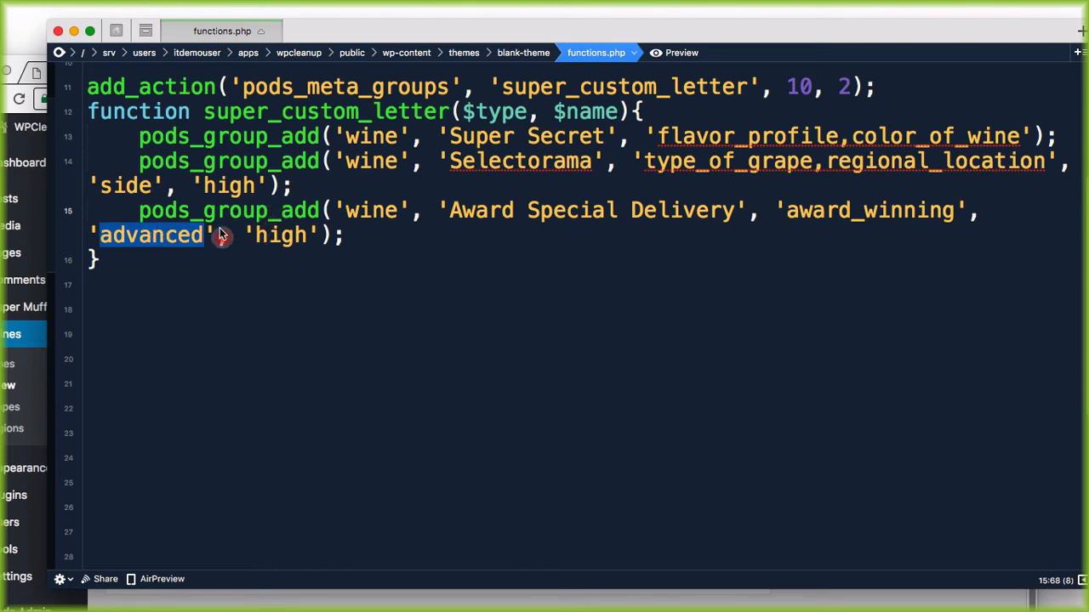
# Change 'advanced' to 'advance' in the Award Special Delivery call, save functions.php, and reload the Add New Wine page to check the boxes
pyautogui.click(201, 236)
pyautogui.press('BackSpace')
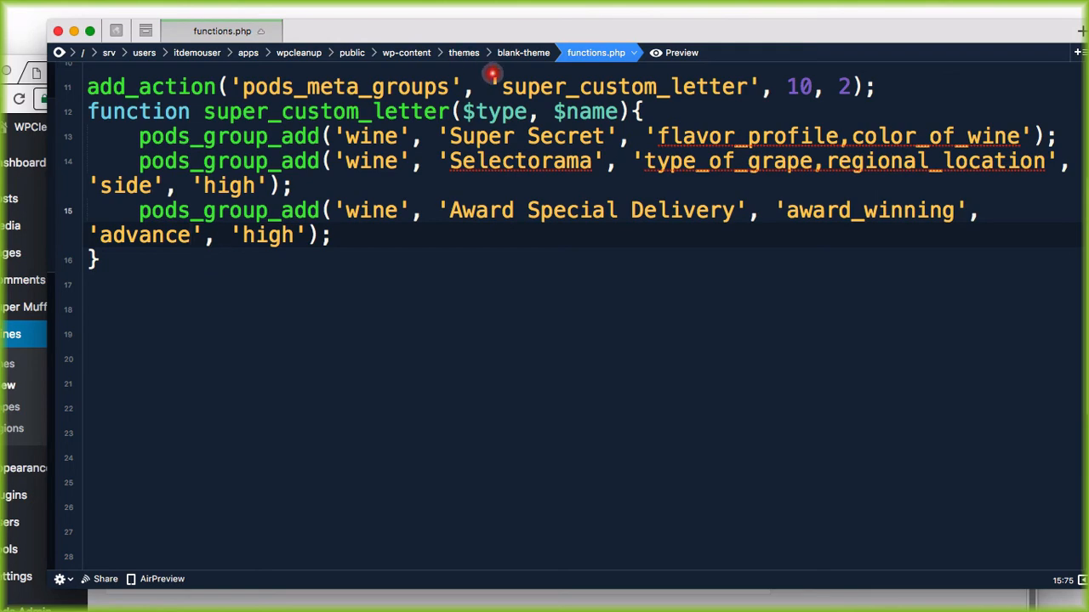
pyautogui.moveTo(436, 38); pyautogui.dragTo(651, 54)
pyautogui.click(126, 315)
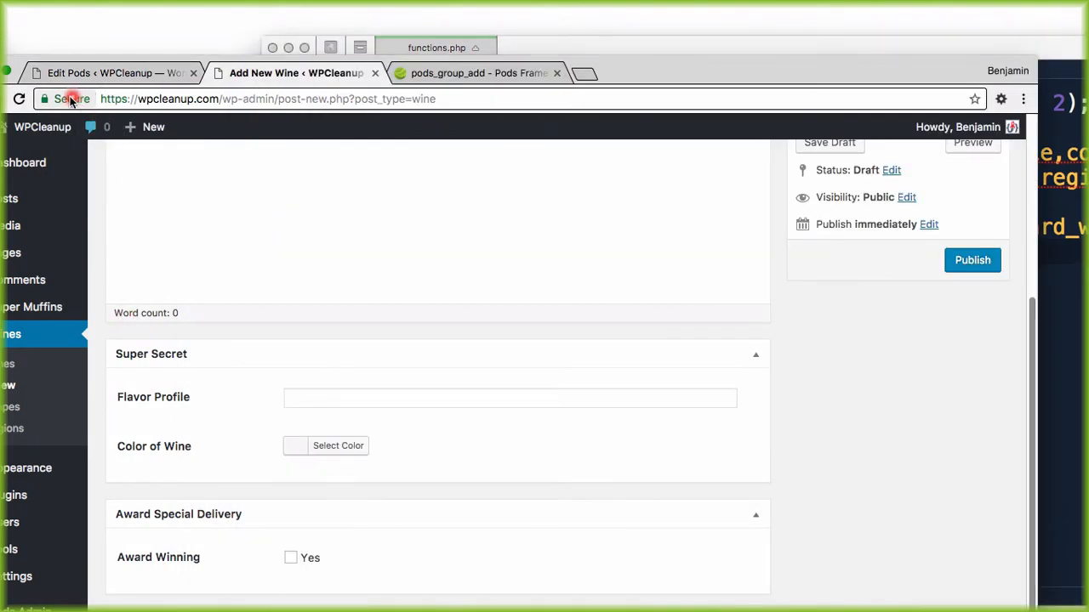
pyautogui.click(18, 98)
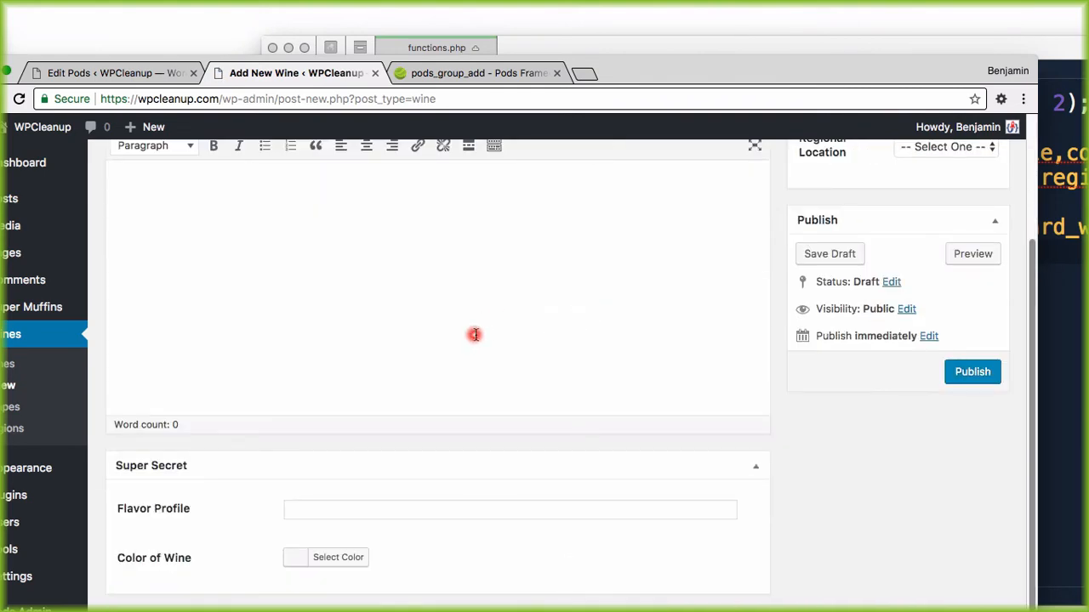
pyautogui.moveTo(621, 73); pyautogui.dragTo(660, 18)
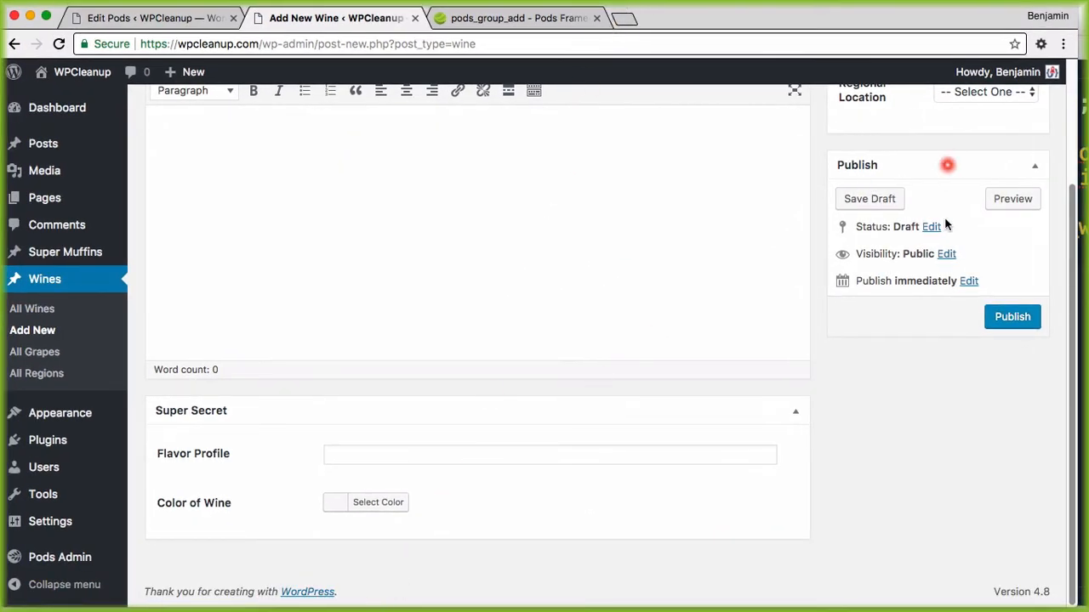
# Return to functions.php, set the Award Special Delivery call's fourth argument to 'normal', and save the file
pyautogui.moveTo(864, 21); pyautogui.dragTo(734, 97)
pyautogui.moveTo(882, 50); pyautogui.dragTo(871, 43)
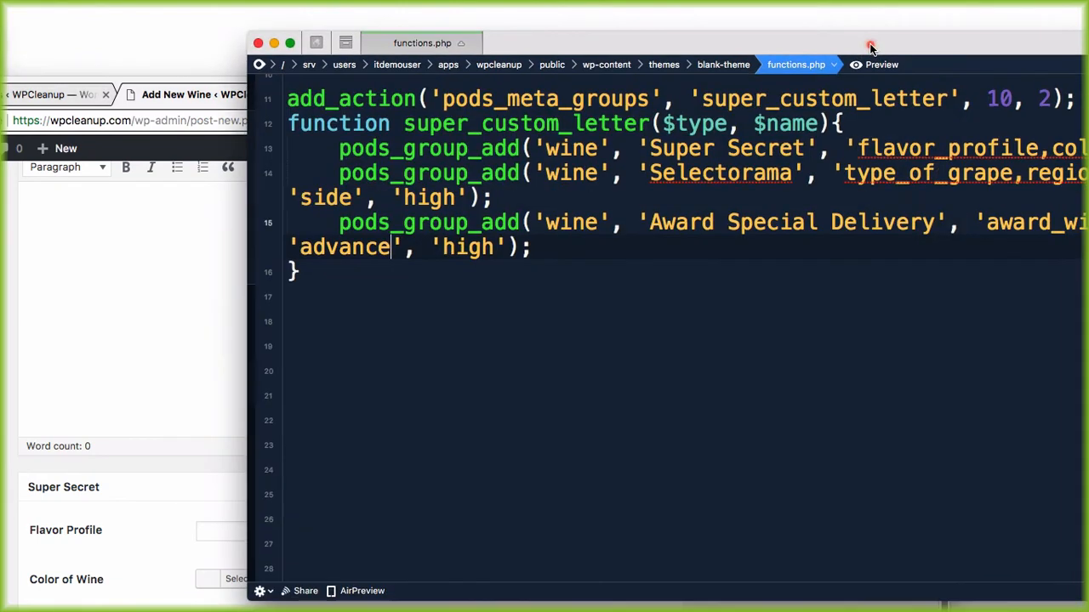
pyautogui.write('d')
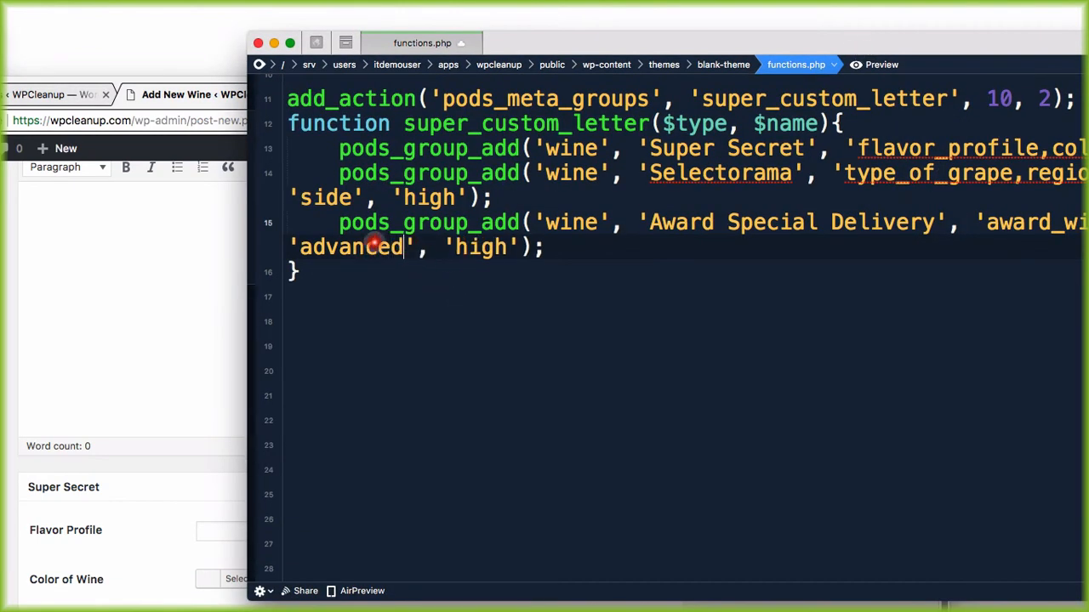
pyautogui.doubleClick(366, 247)
pyautogui.press('BackSpace')
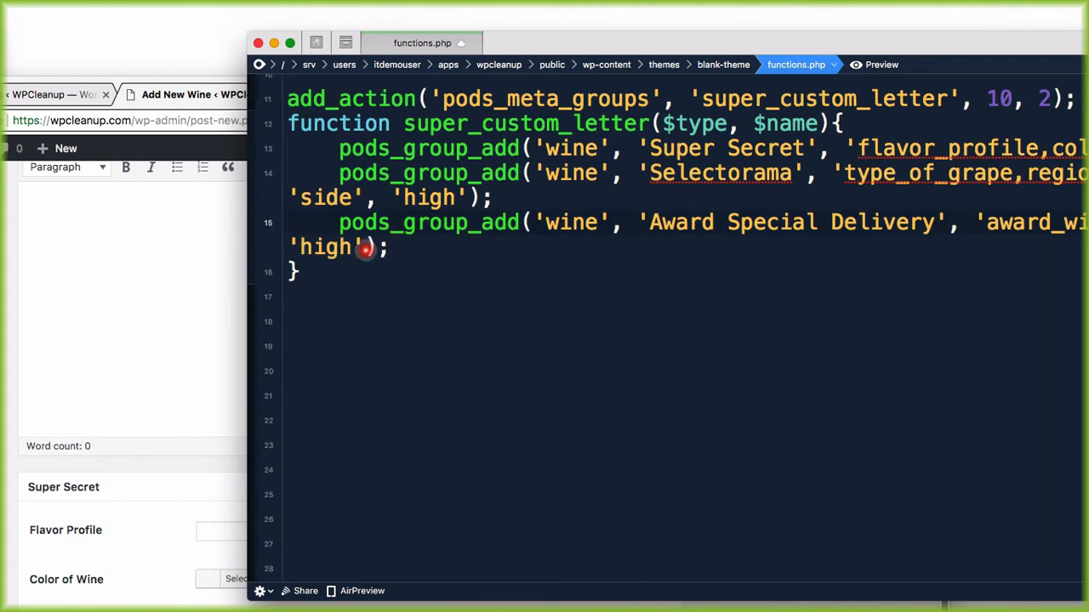
pyautogui.write("normal',")
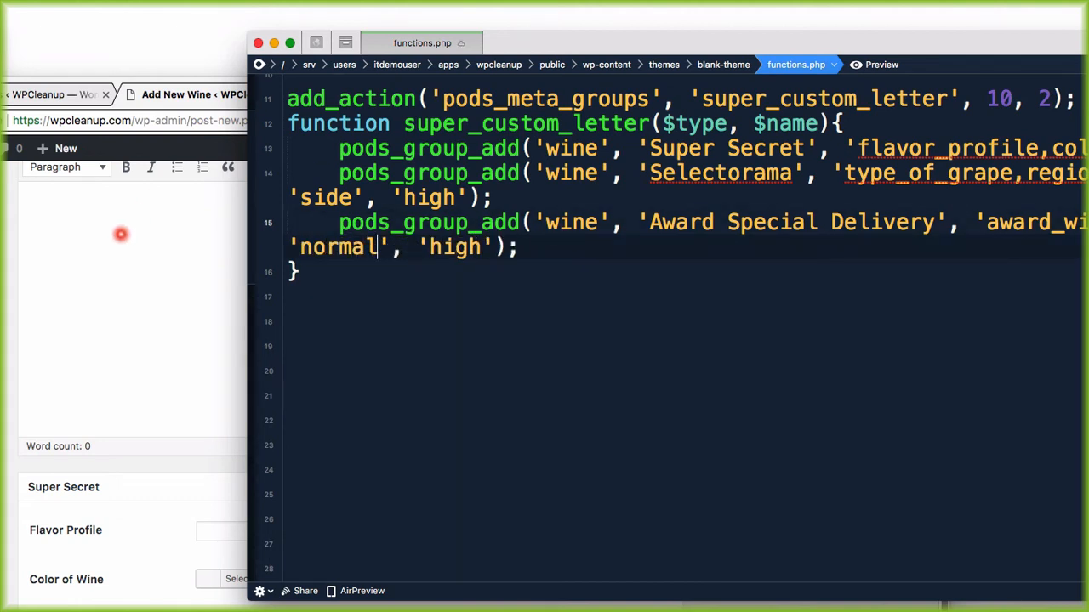
# Reload the Add New Wine page and examine the order of the custom boxes below the editor
pyautogui.click(122, 235)
pyautogui.moveTo(543, 102); pyautogui.dragTo(656, 10)
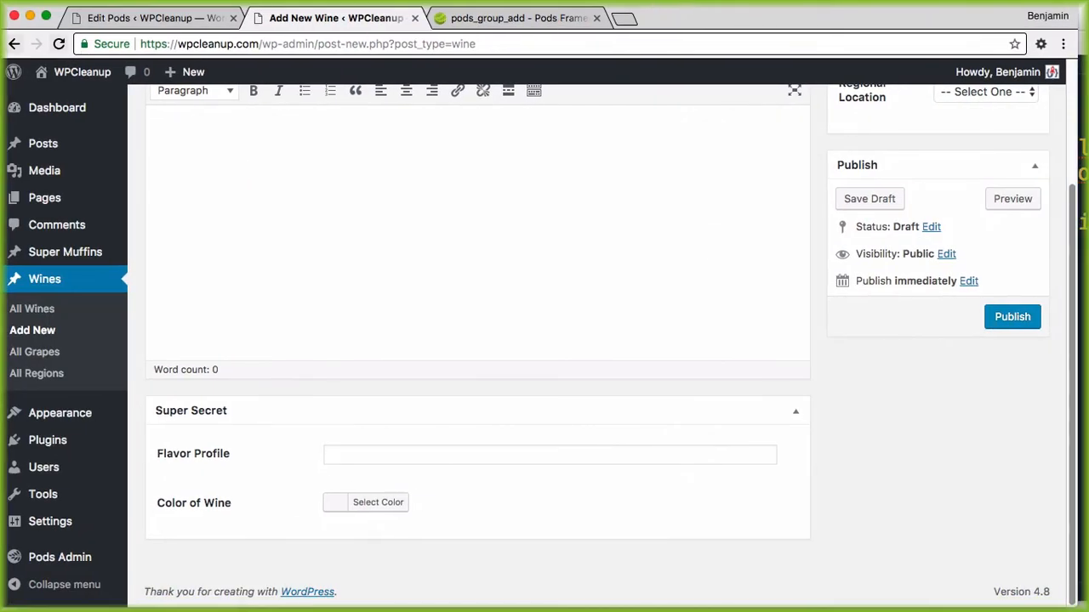
pyautogui.click(58, 45)
pyautogui.click(599, 513)
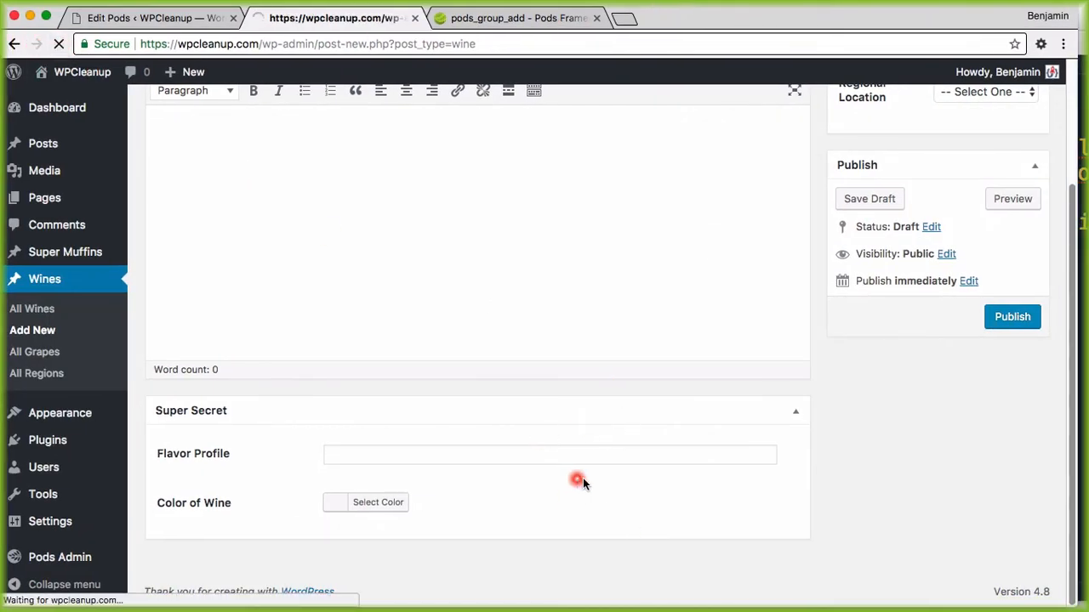
pyautogui.scroll(-5, 696, 460)
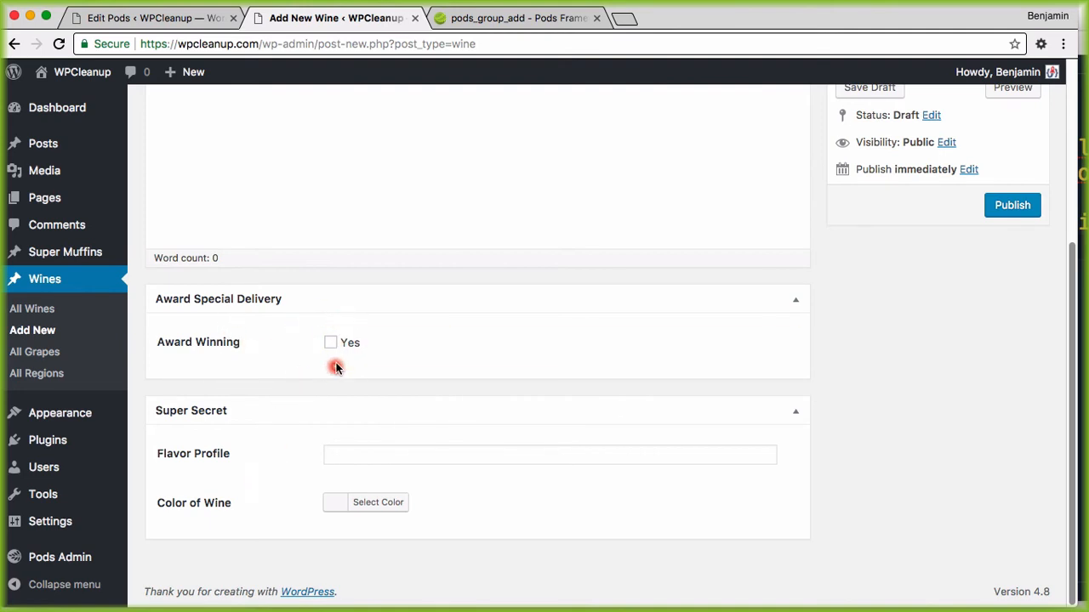
# In functions.php, set the Award Special Delivery call's fourth argument to 'advanced', remove its 'high' argument, and save the file
pyautogui.moveTo(746, 24); pyautogui.dragTo(651, 112)
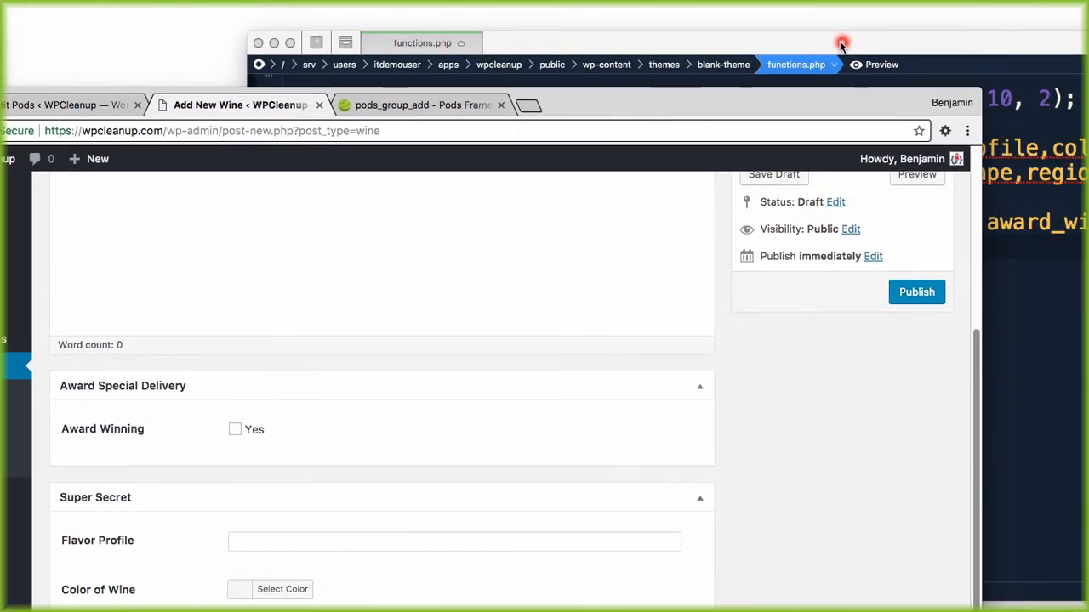
pyautogui.moveTo(844, 42); pyautogui.dragTo(614, 23)
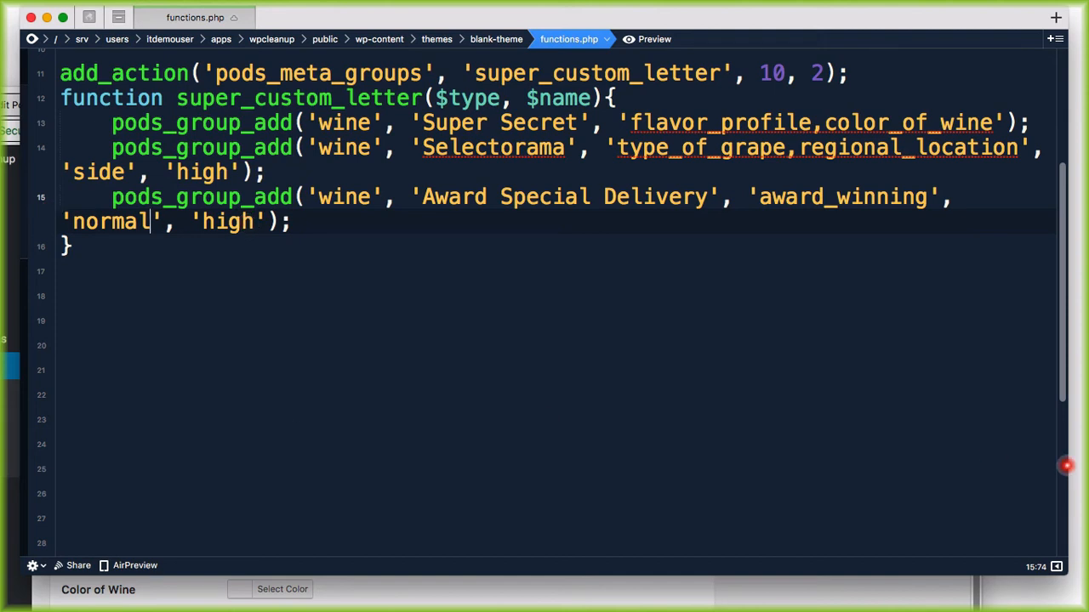
pyautogui.doubleClick(106, 224)
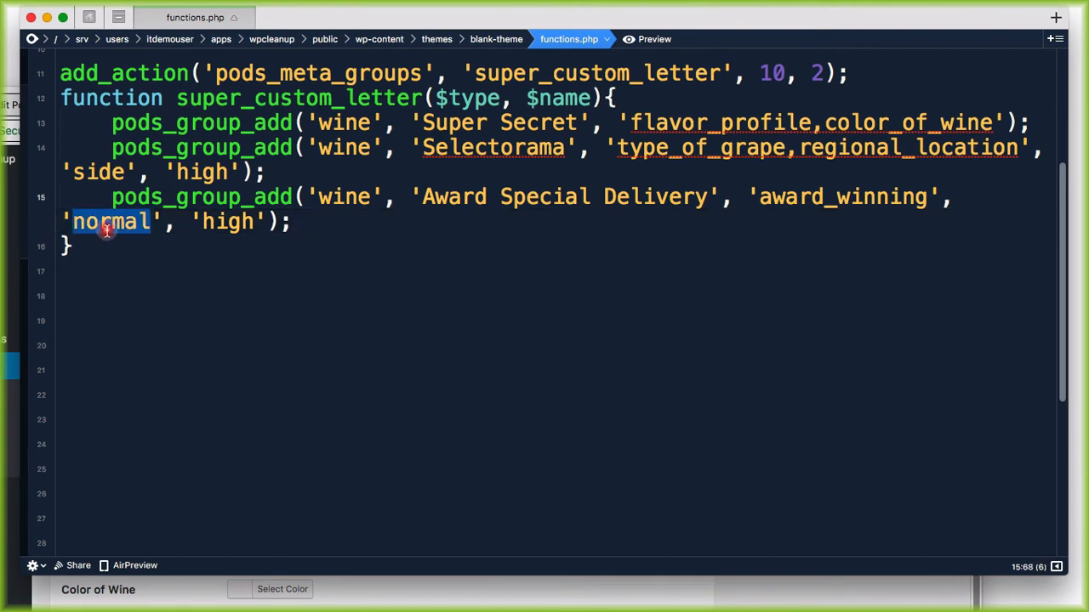
pyautogui.write('advanced')
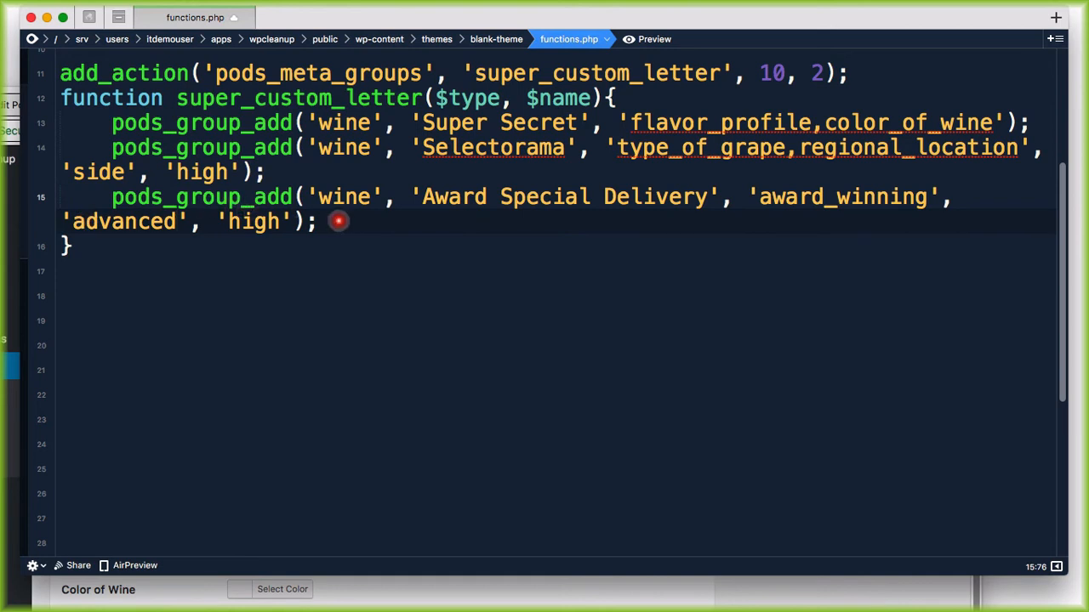
pyautogui.moveTo(295, 219); pyautogui.dragTo(179, 220)
pyautogui.press('BackSpace')
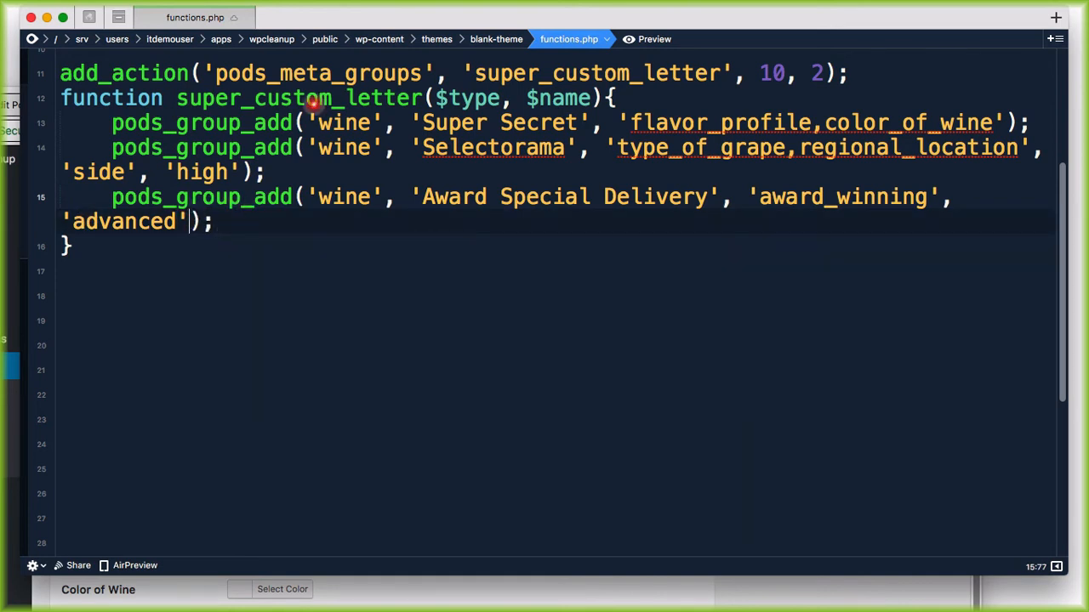
# Reload the Add New Wine page and compare the placement of its custom boxes with the pods_group_add calls in functions.php
pyautogui.moveTo(328, 14); pyautogui.dragTo(606, 12)
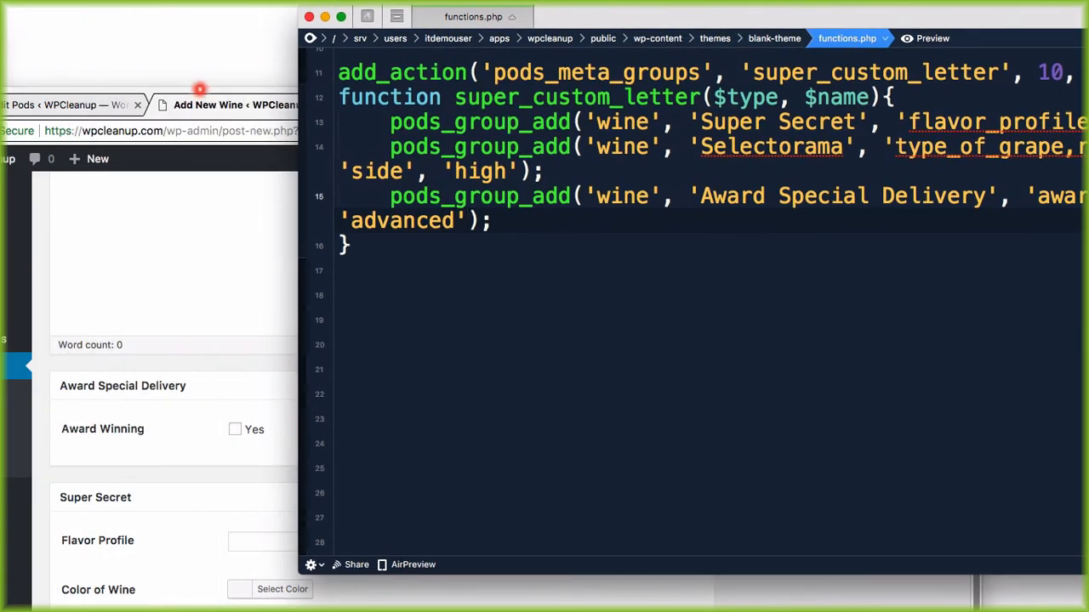
pyautogui.click(199, 89)
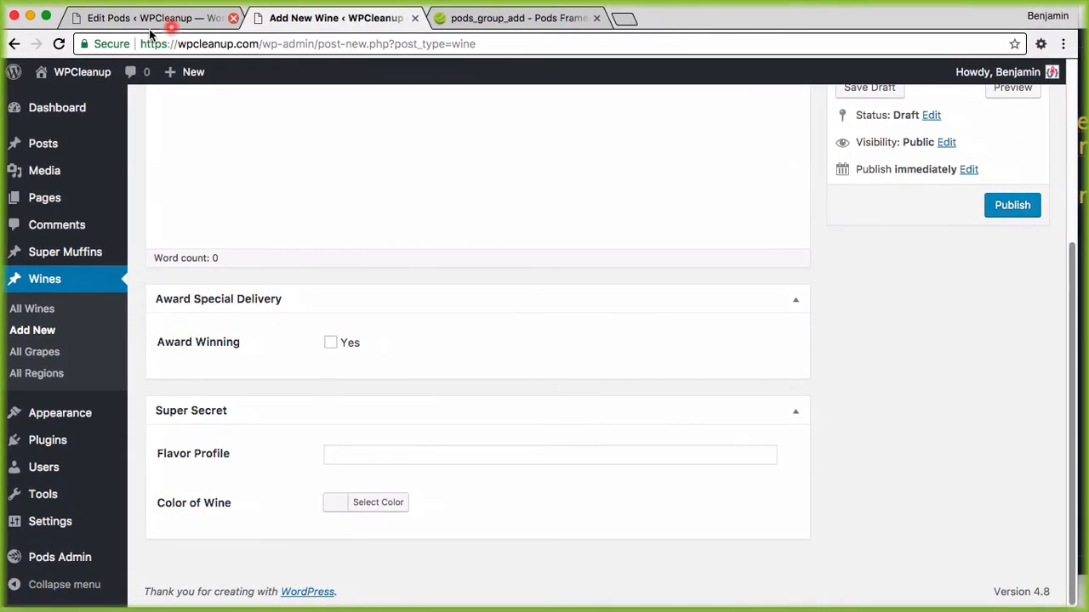
pyautogui.click(59, 44)
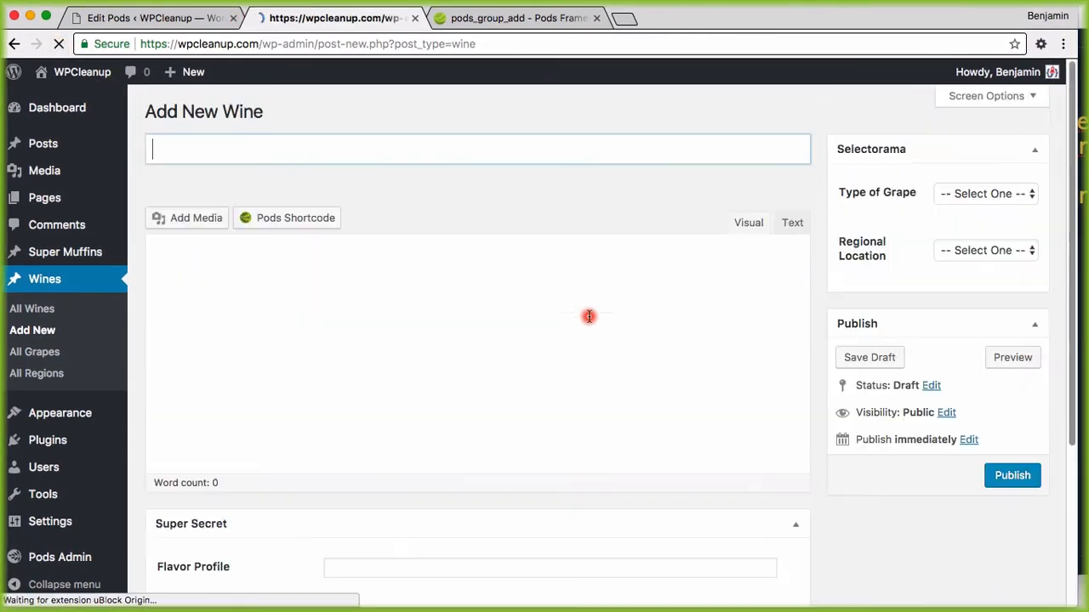
pyautogui.scroll(-5, 588, 316)
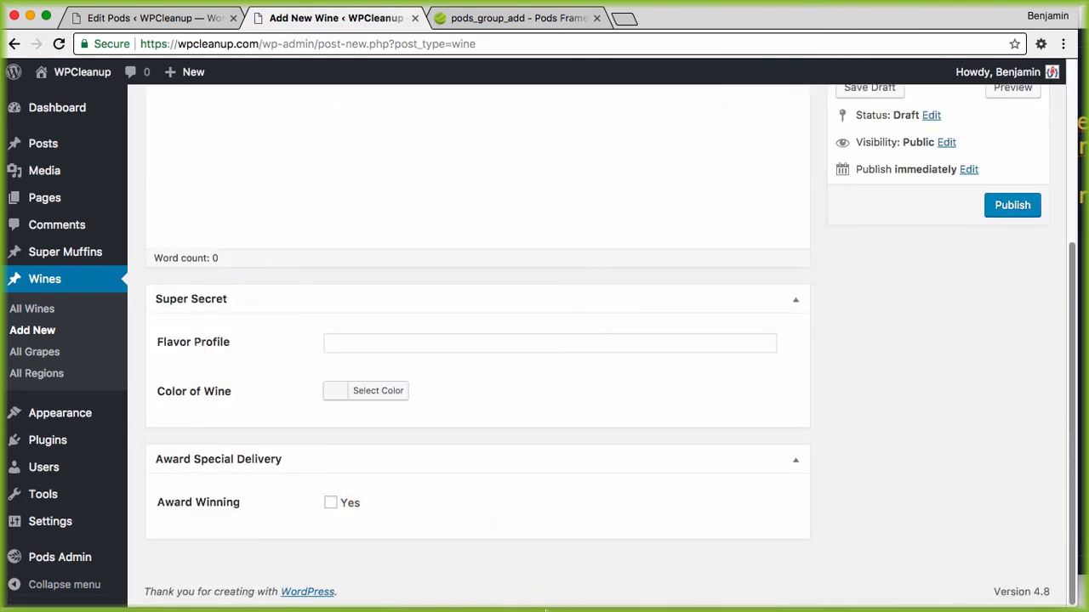
pyautogui.click(556, 601)
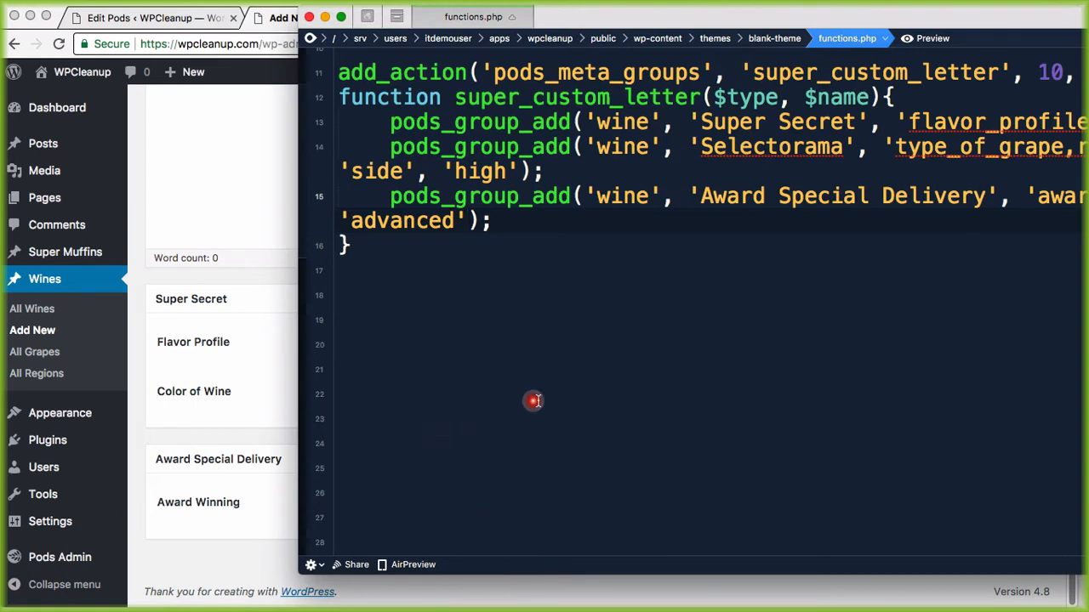
pyautogui.click(235, 423)
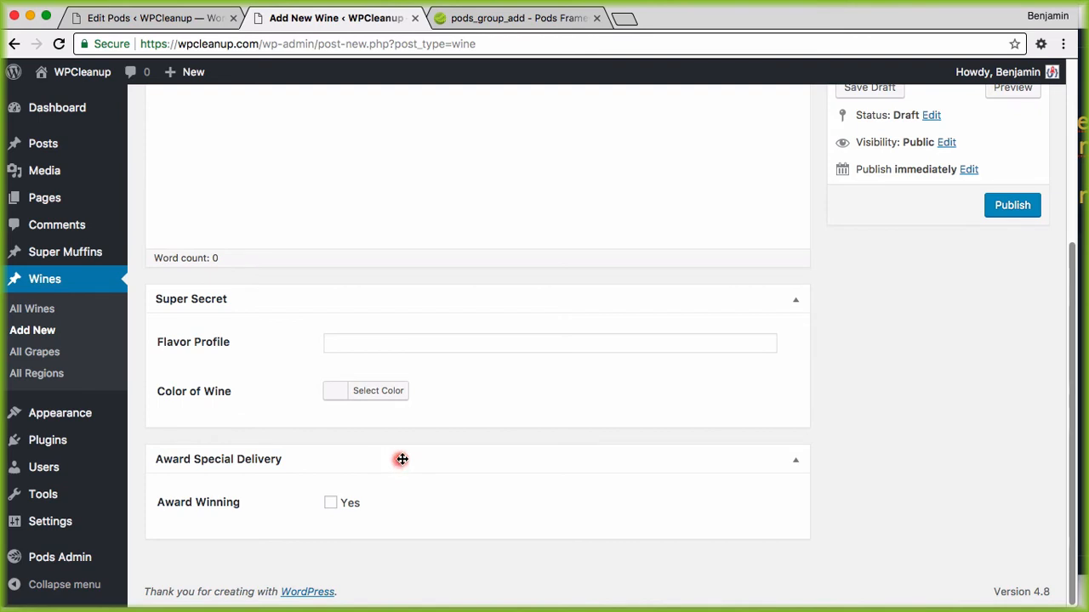
pyautogui.scroll(3, 437, 452)
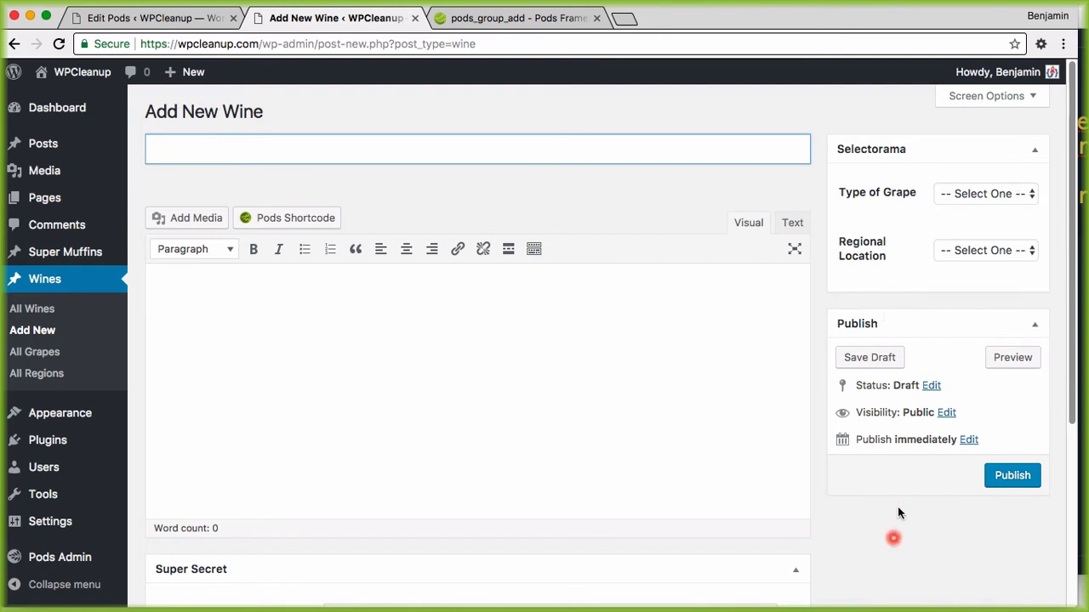
pyautogui.scroll(-3, 898, 513)
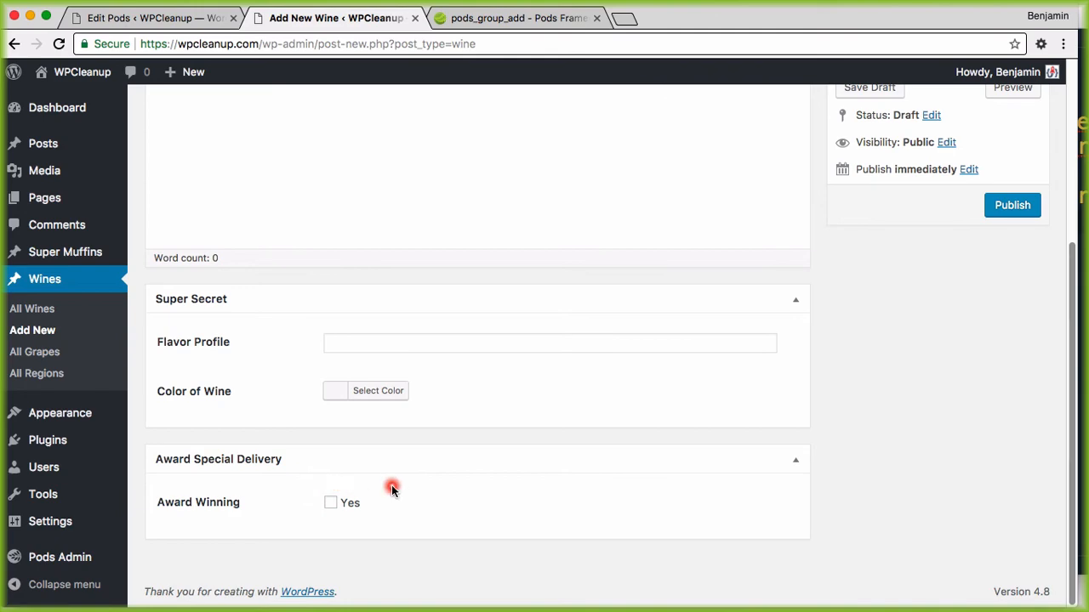
pyautogui.press('super+Tab')
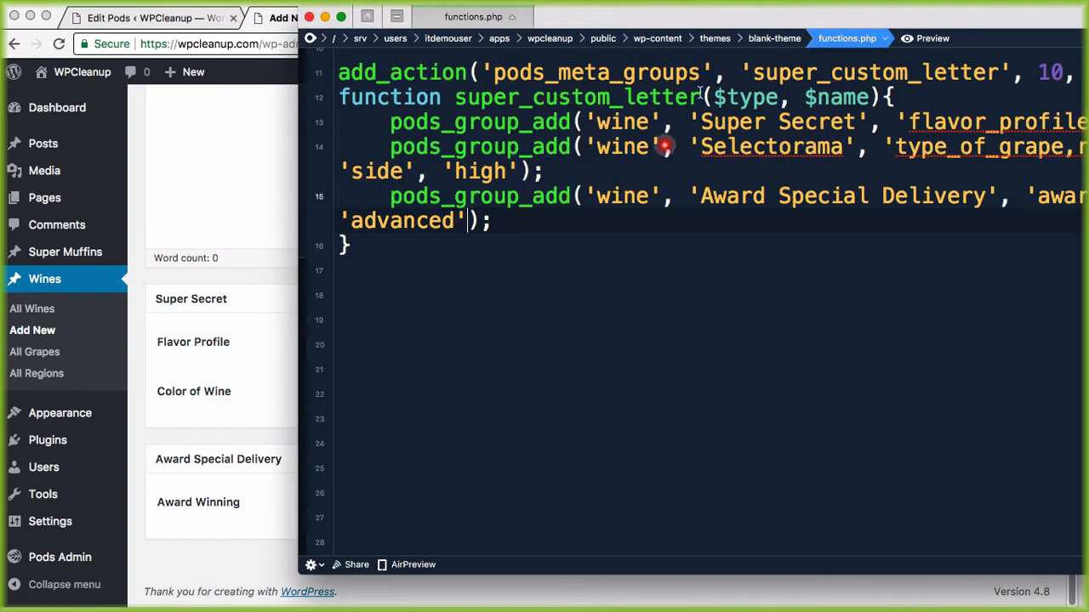
pyautogui.moveTo(706, 25); pyautogui.dragTo(428, 63)
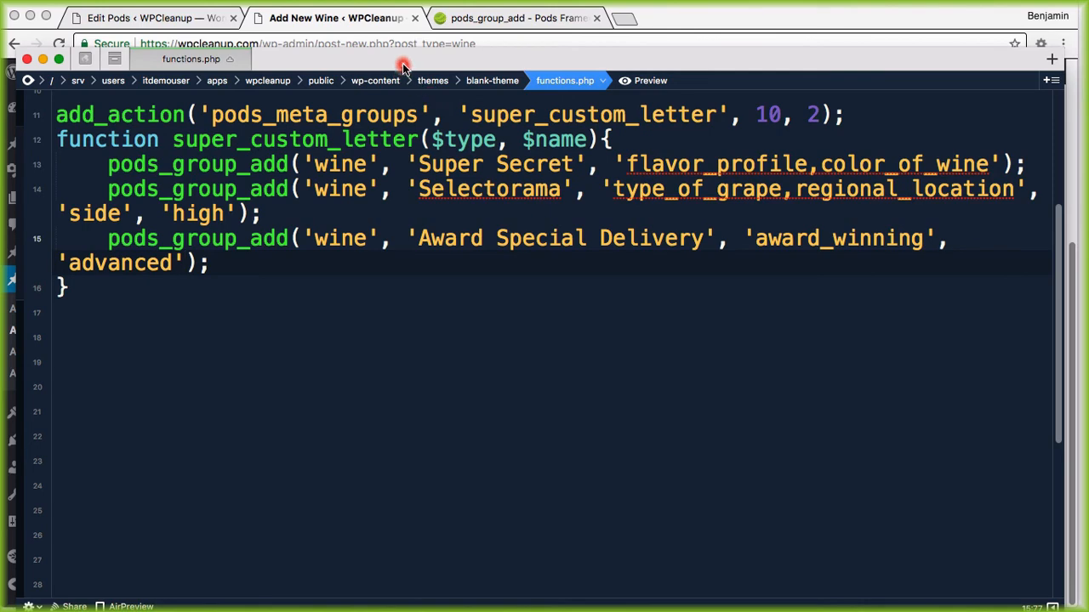
pyautogui.moveTo(402, 63); pyautogui.dragTo(716, 108)
# On the Edit Pods page, turn off 'Restrict access by Role?' for the Award Winning field, update the field, and save the pod
pyautogui.click(190, 19)
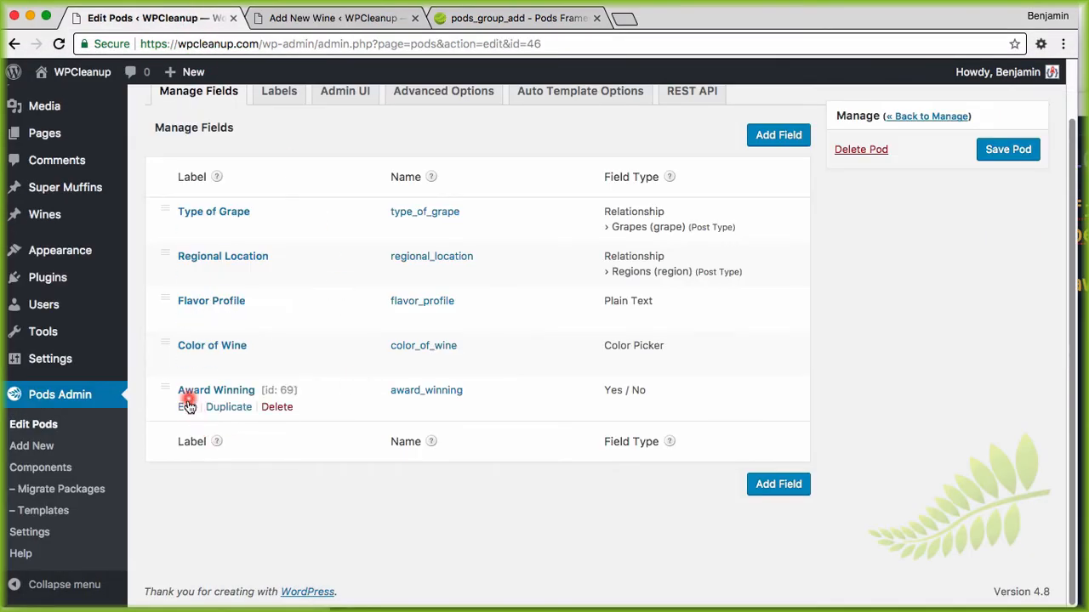
pyautogui.click(187, 406)
pyautogui.click(398, 194)
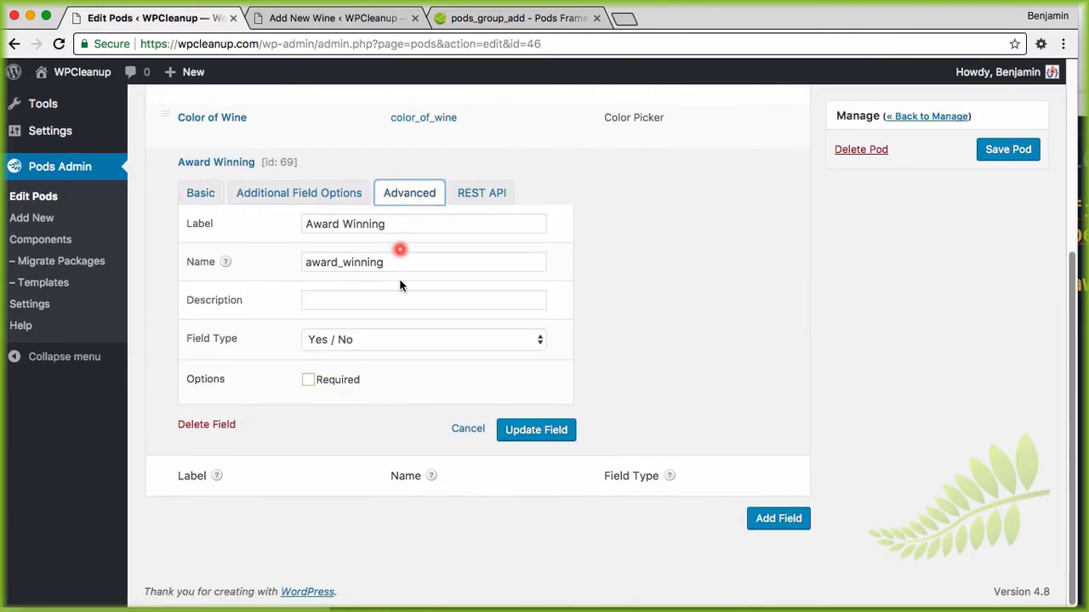
pyautogui.scroll(-3, 318, 434)
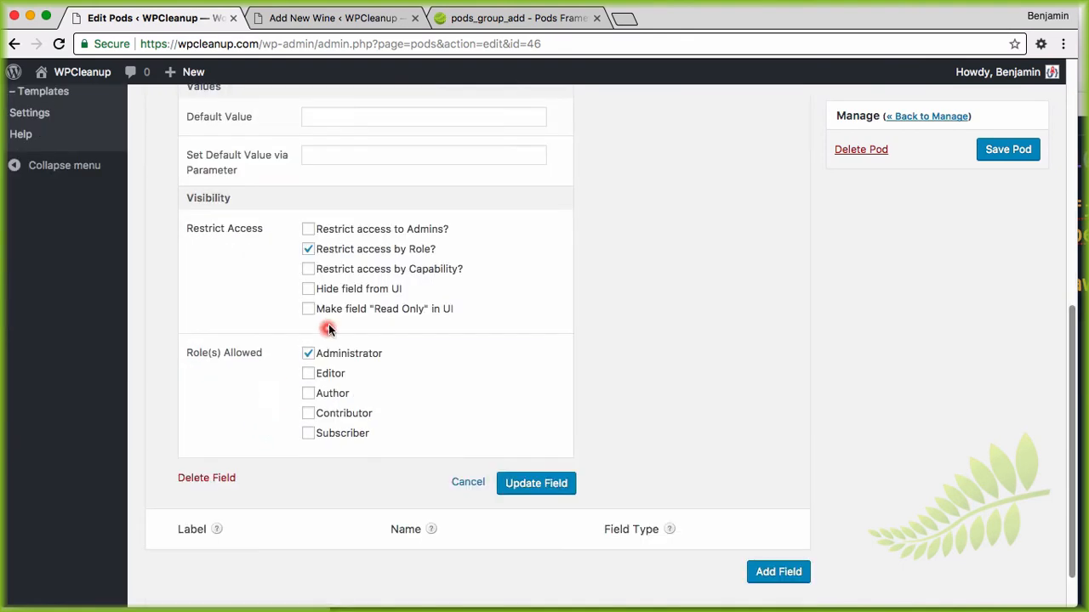
pyautogui.click(306, 250)
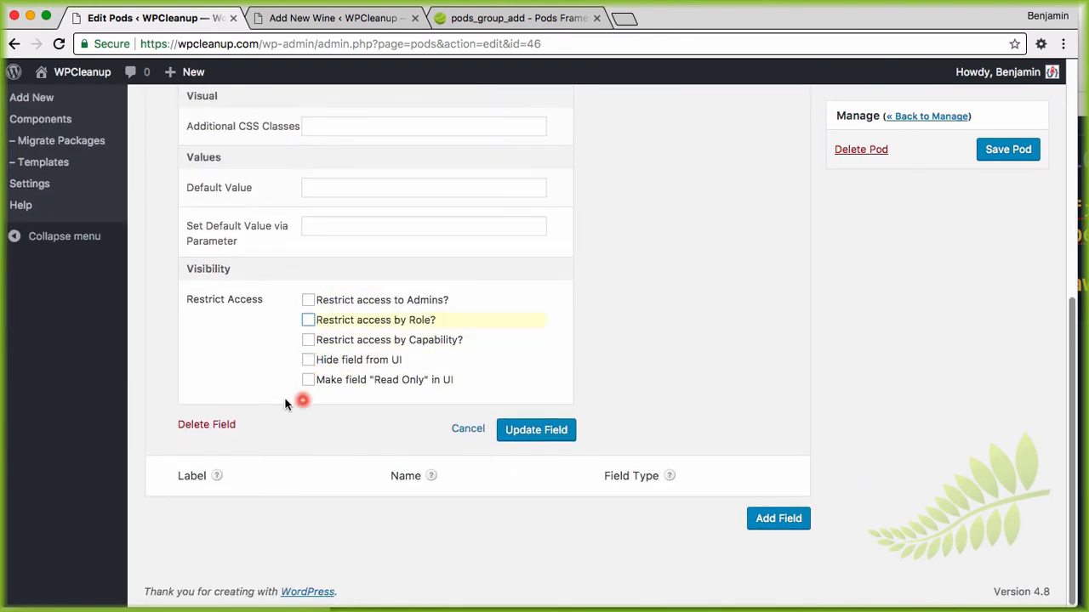
pyautogui.scroll(5, 285, 404)
pyautogui.scroll(-5, 520, 412)
pyautogui.click(544, 523)
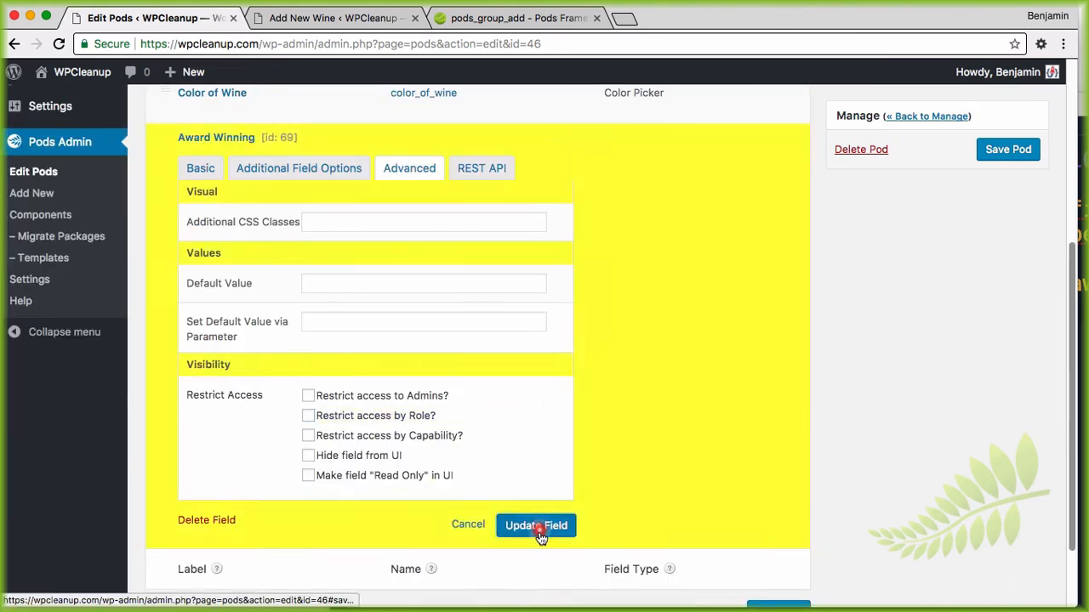
pyautogui.click(1011, 149)
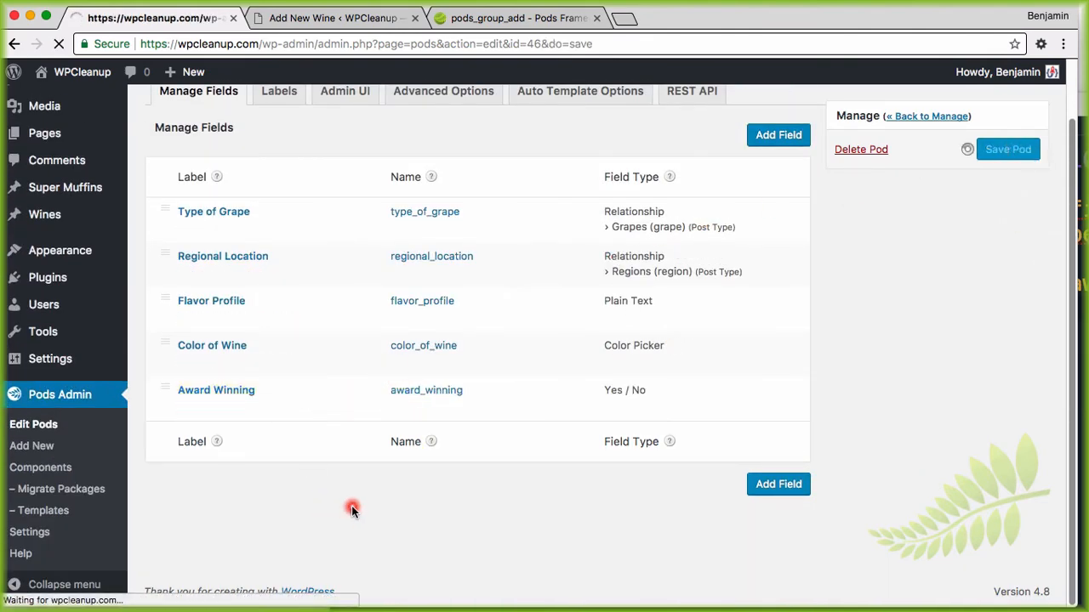
# Reopen the Award Winning field's advanced options and check its Restrict Access settings
pyautogui.scroll(-2, 255, 443)
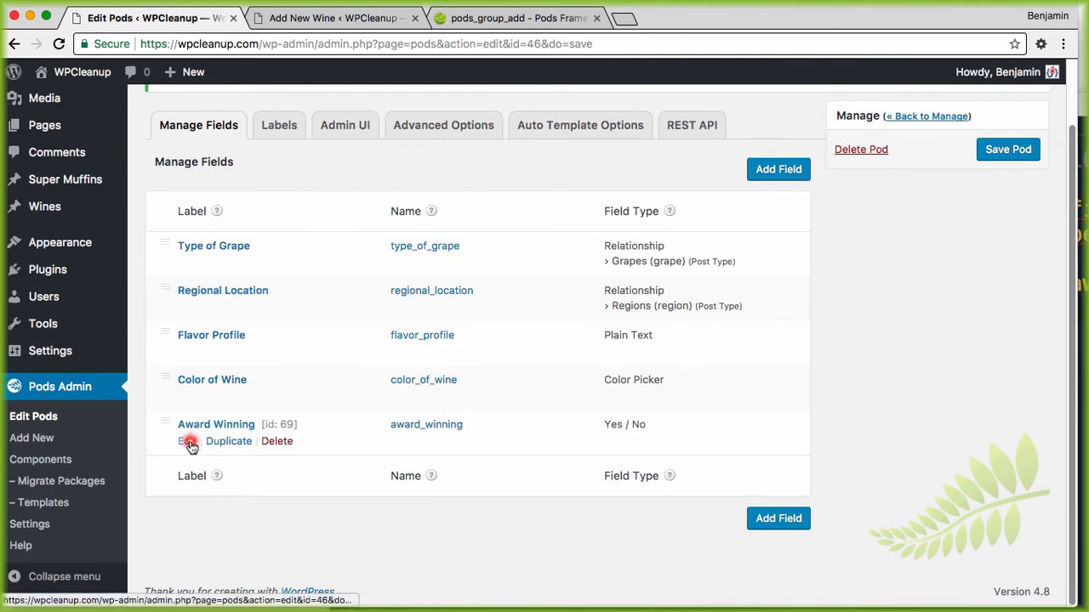
pyautogui.click(183, 440)
pyautogui.scroll(-3, 425, 323)
pyautogui.click(432, 194)
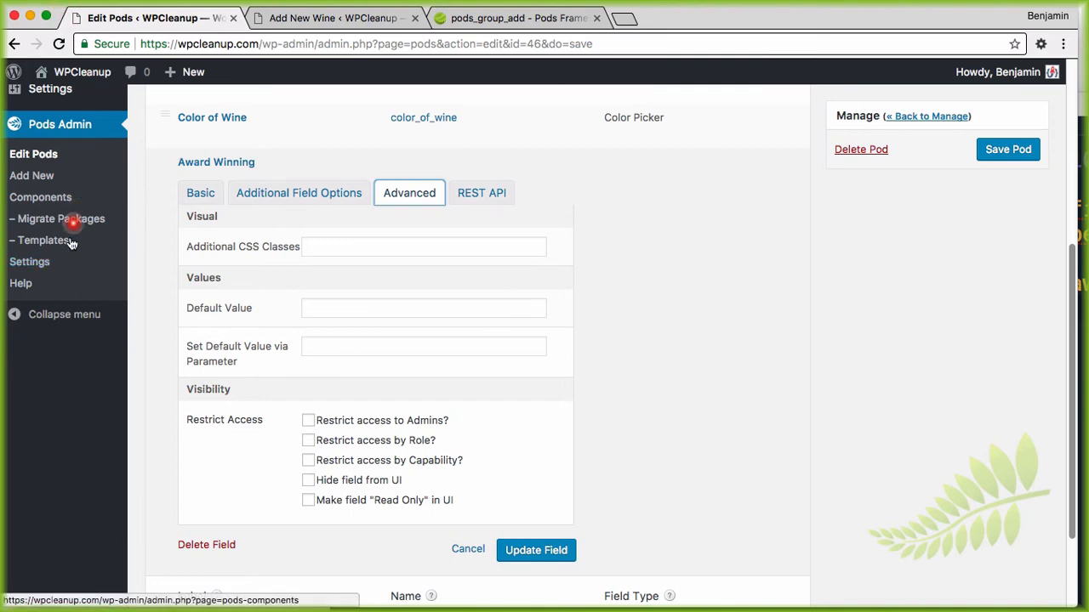
pyautogui.scroll(5, 77, 229)
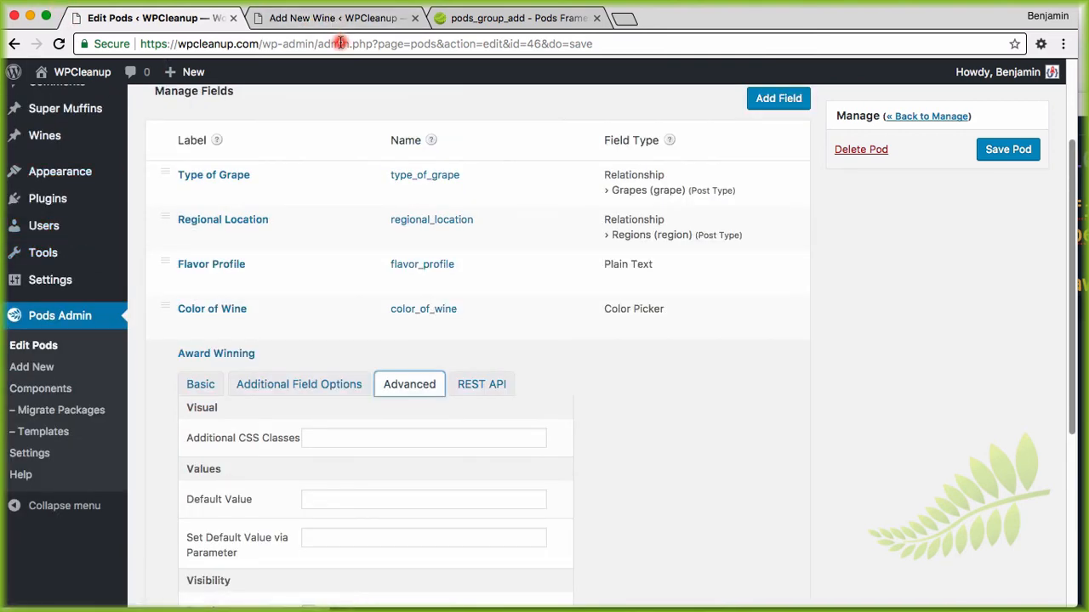
# Switch to functions.php in the code editor, insert an empty line above the Award Special Delivery pods_group_add call, and indent that call
pyautogui.press('super+Tab')
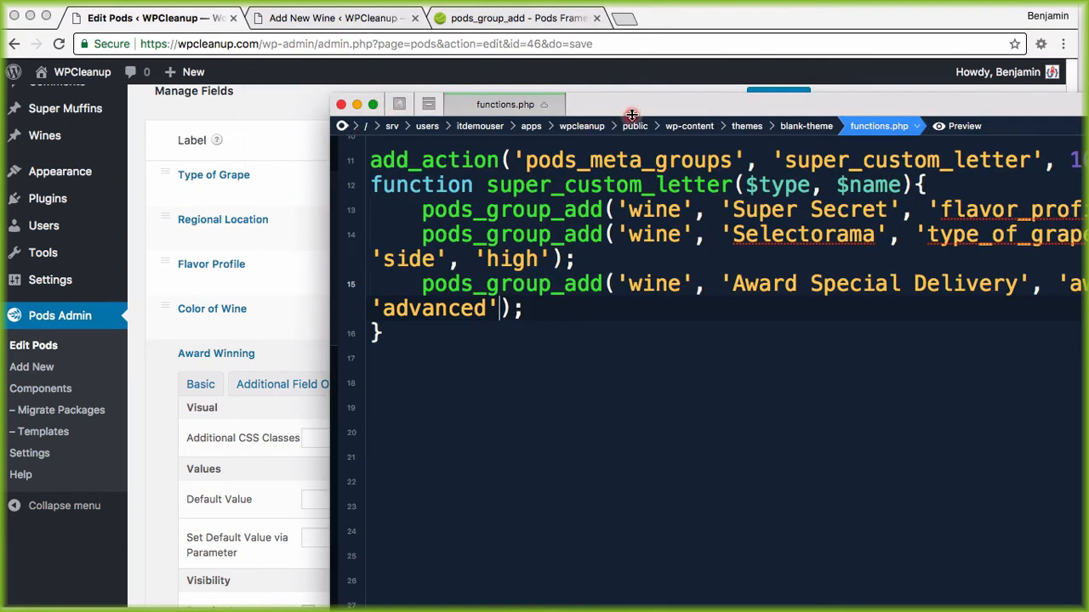
pyautogui.moveTo(627, 111); pyautogui.dragTo(323, 42)
pyautogui.click(284, 199)
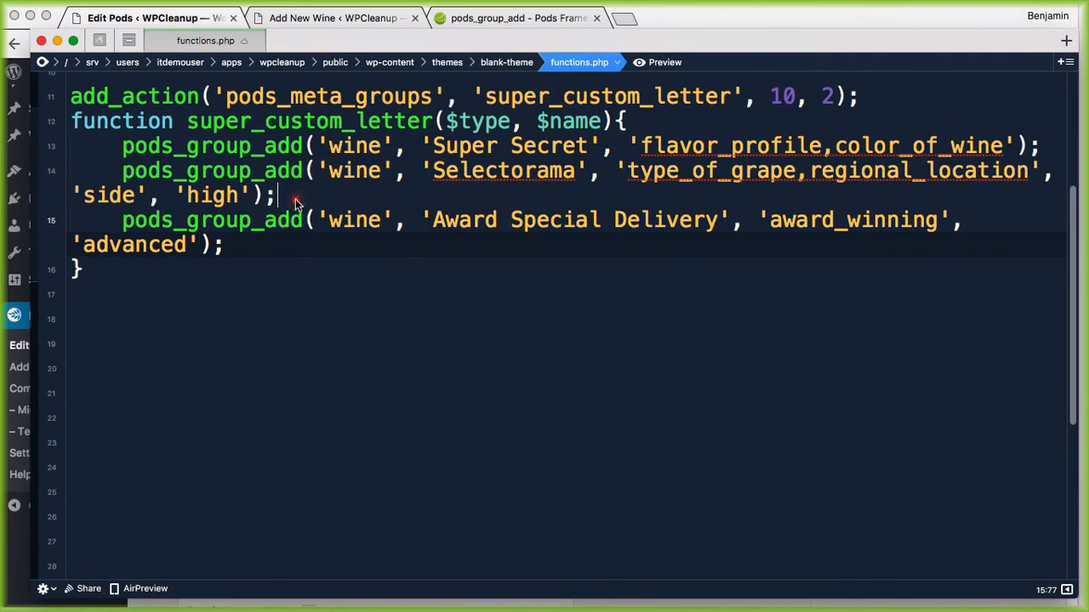
pyautogui.press('Return')
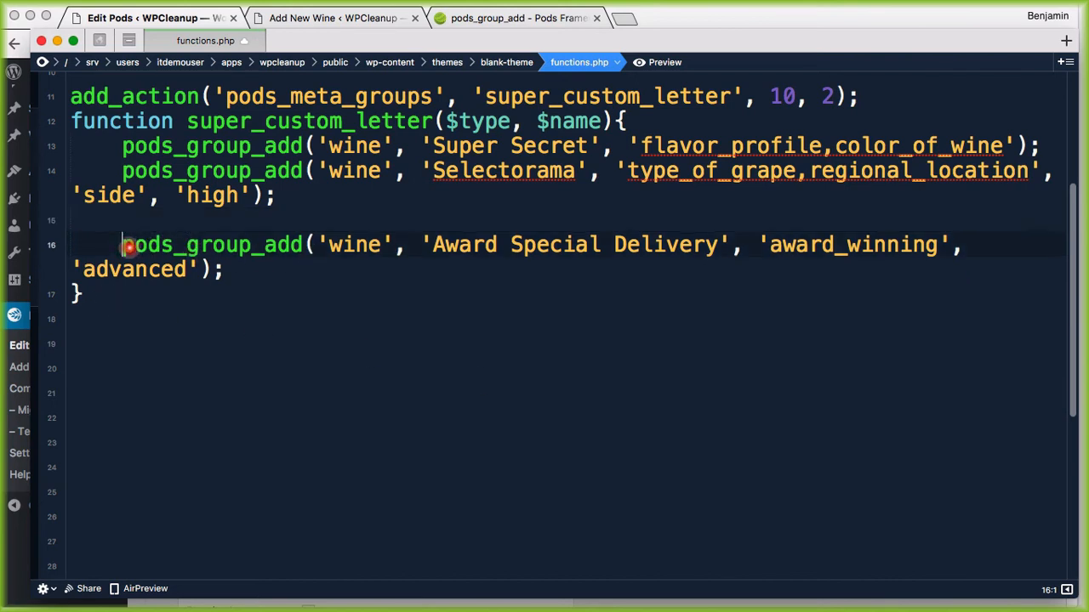
pyautogui.press('Tab')
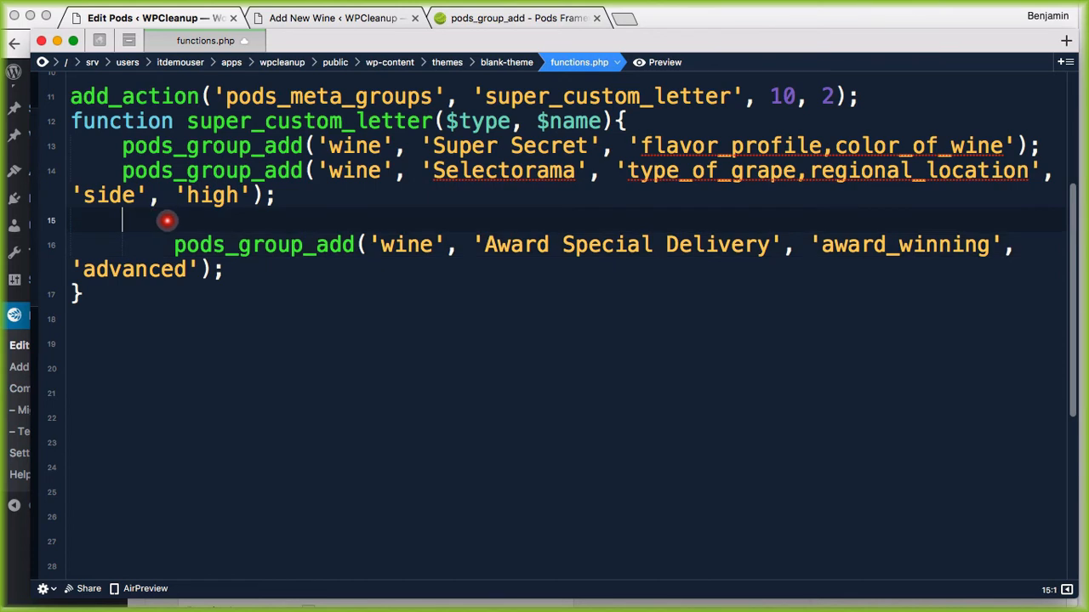
# On the empty line, write the opening condition if (current_user_can('administrator')){ above the Award Special Delivery call
pyautogui.write('if (')
pyautogui.write('current_user')
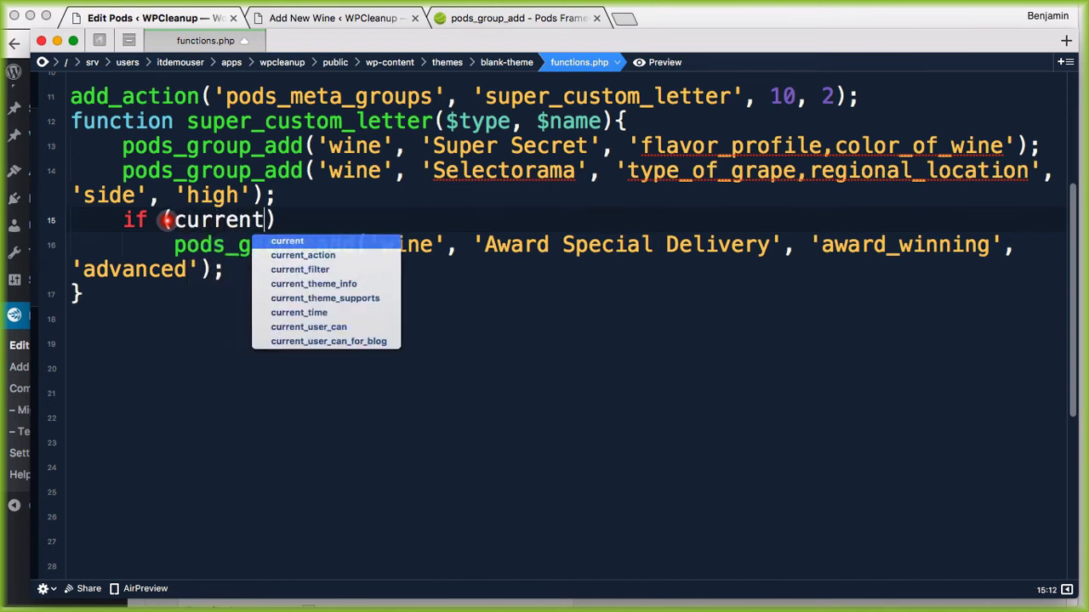
pyautogui.write("_can('adm")
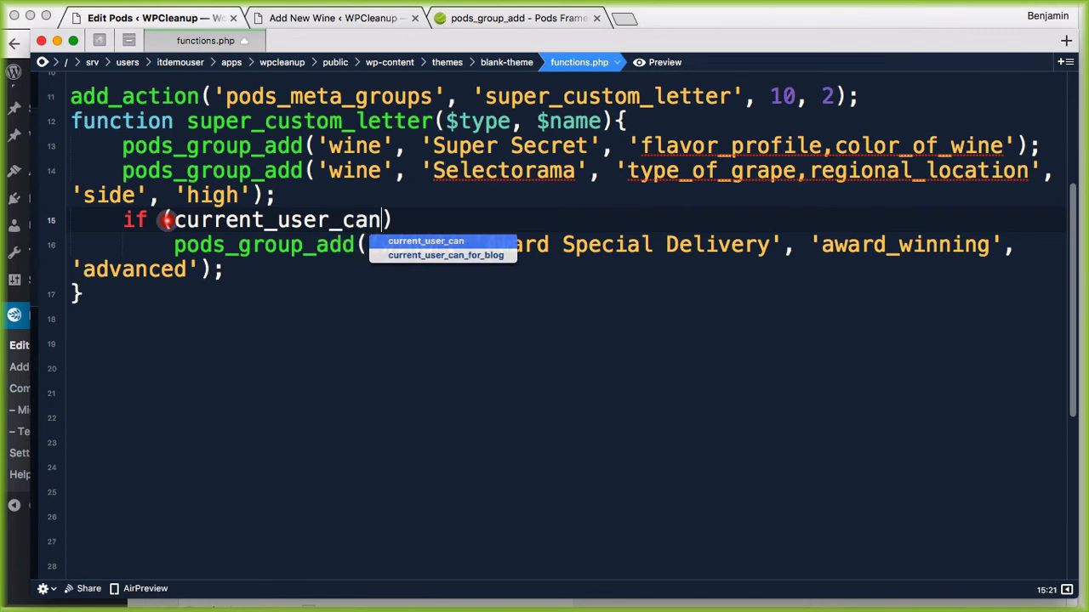
pyautogui.write('inistrato')
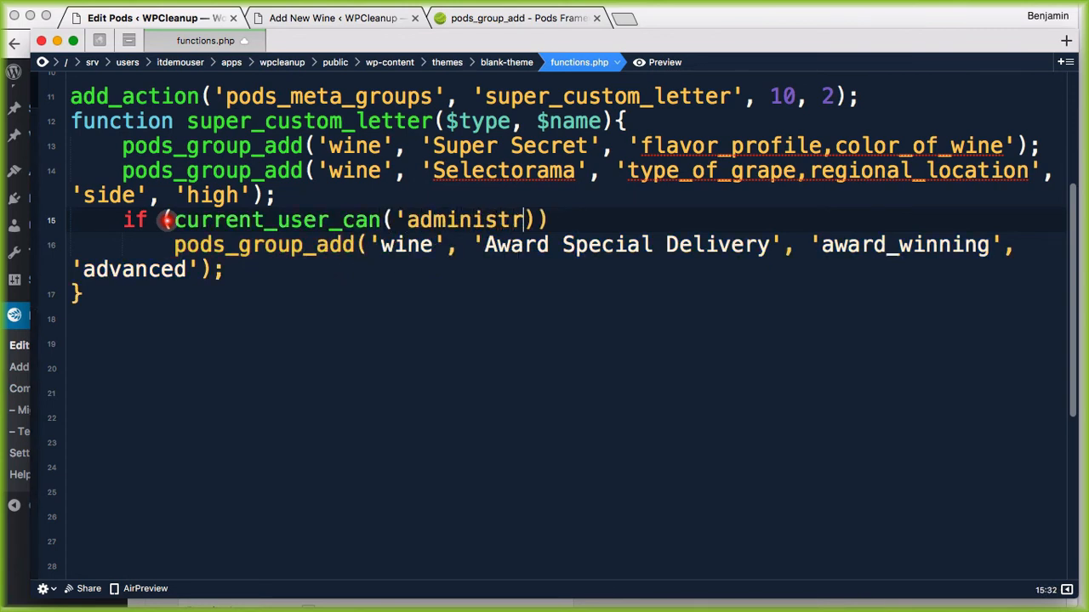
pyautogui.write("r'")
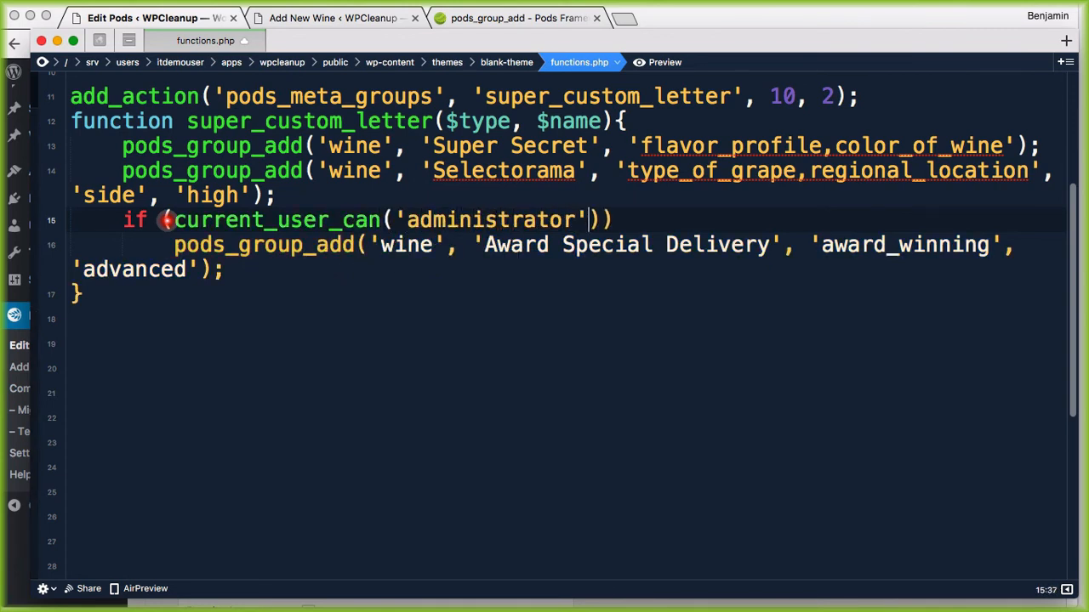
pyautogui.write('){')
pyautogui.press('Delete')
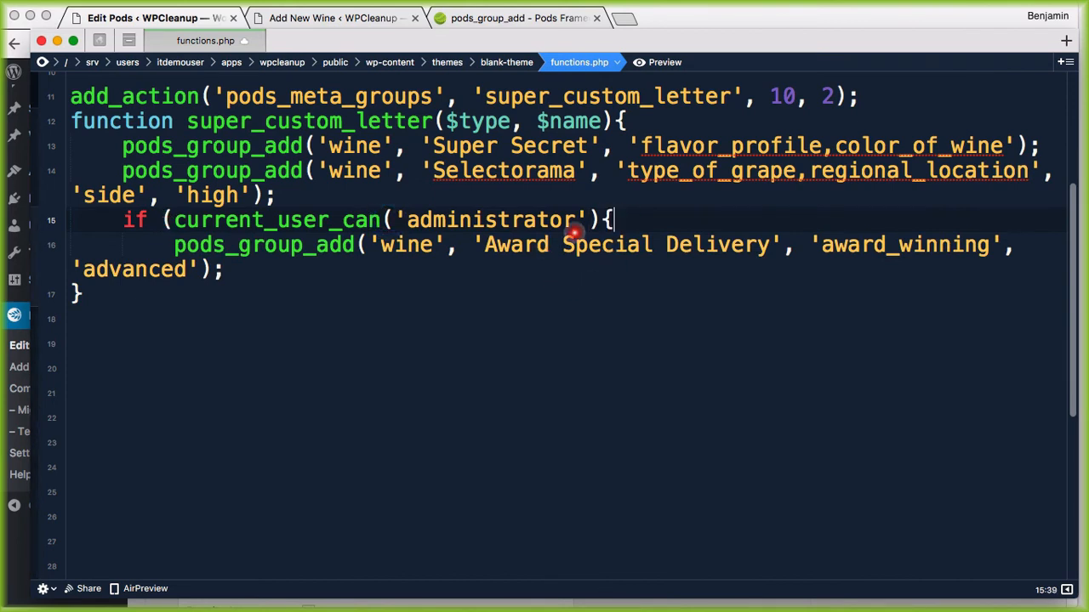
pyautogui.click(602, 220)
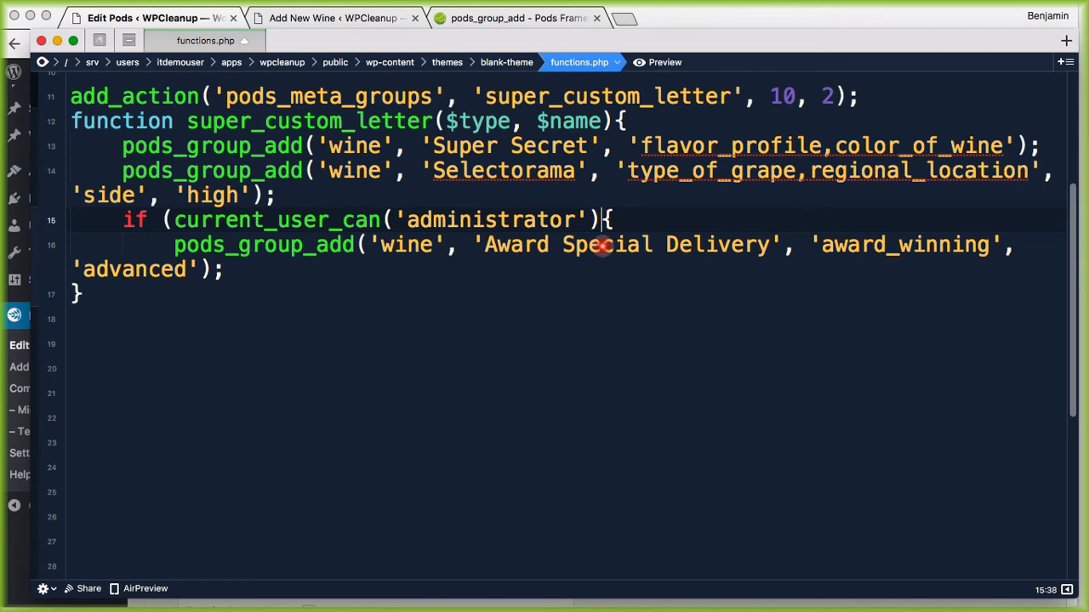
pyautogui.write(')')
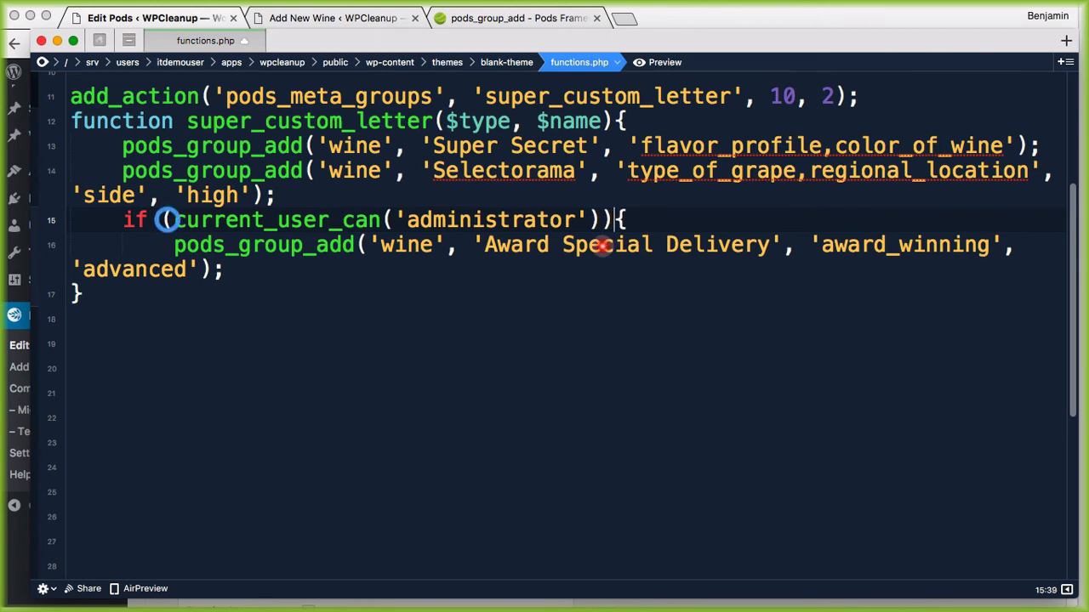
# Close the administrator condition with a brace on a new line after the Award Special Delivery call
pyautogui.click(258, 273)
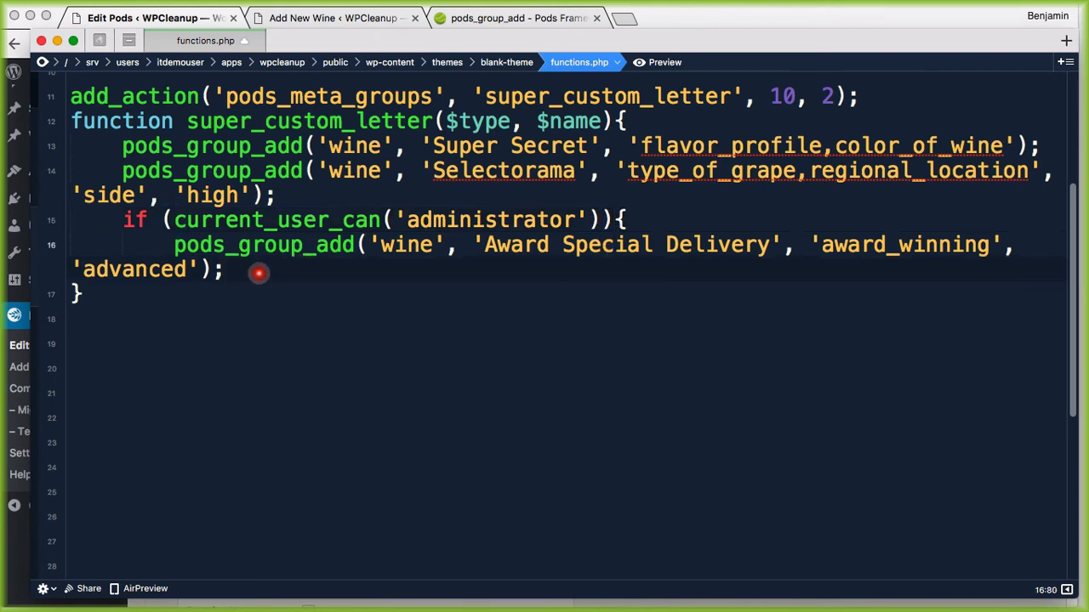
pyautogui.press('Return')
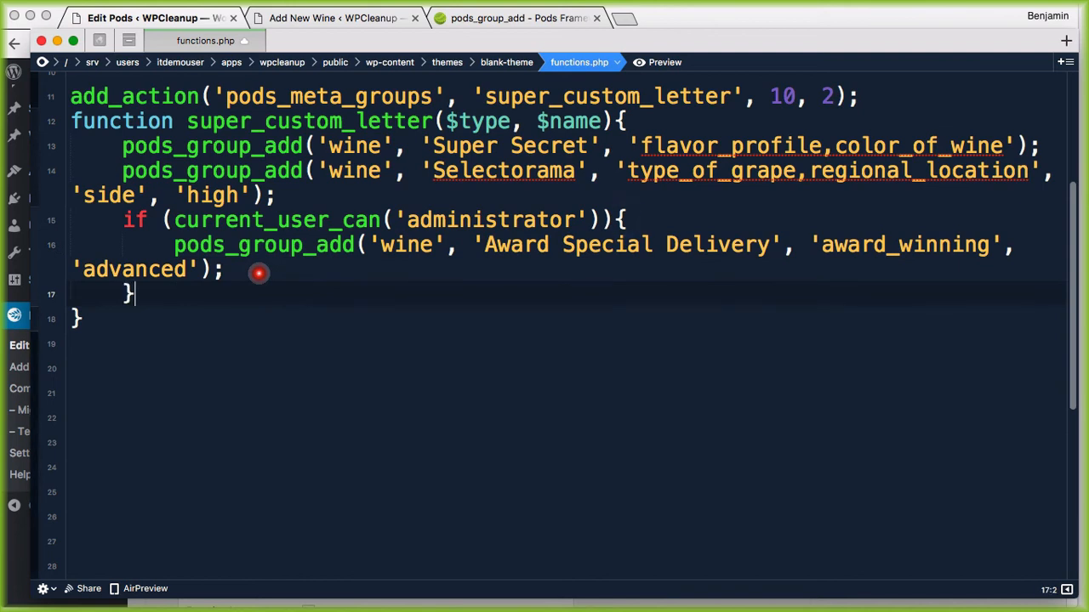
pyautogui.write('}')
# Review the current_user_can('administrator') condition and the pods_group_add call it wraps
pyautogui.moveTo(131, 219); pyautogui.dragTo(639, 212)
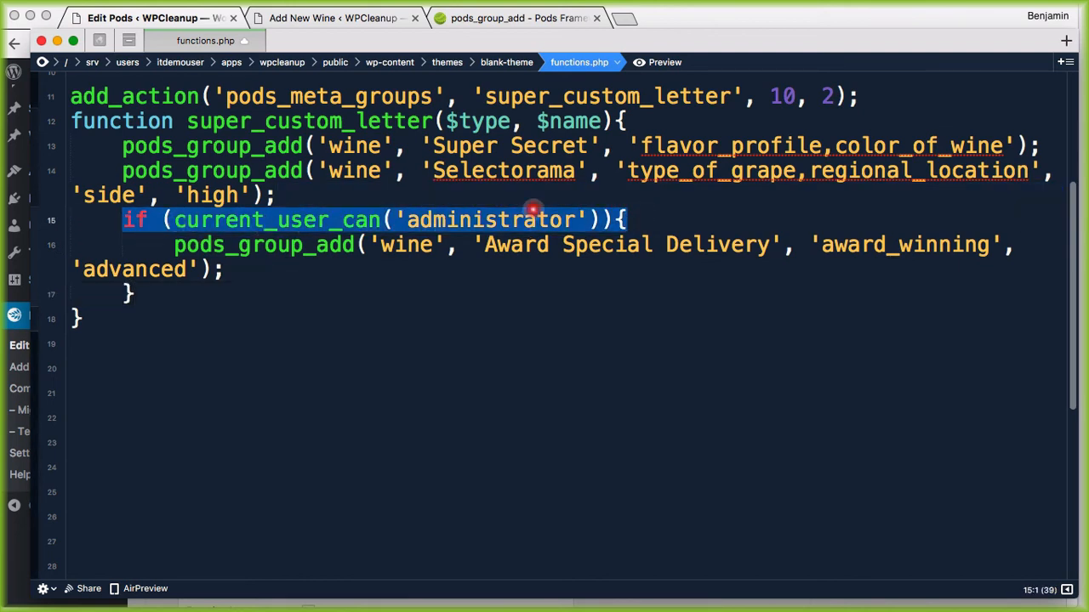
pyautogui.click(172, 244)
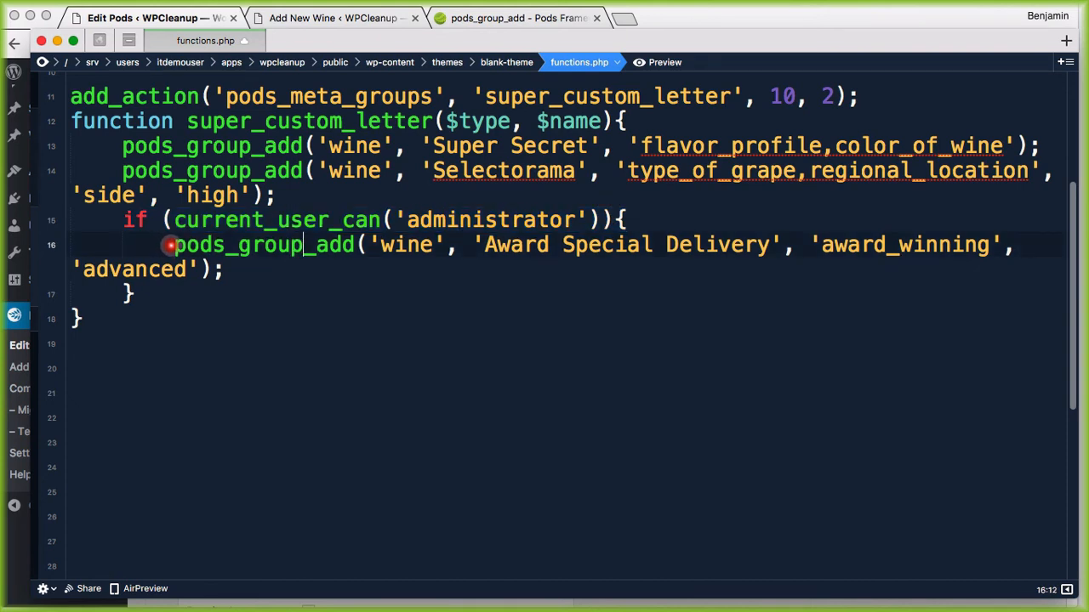
pyautogui.moveTo(625, 218); pyautogui.dragTo(264, 271)
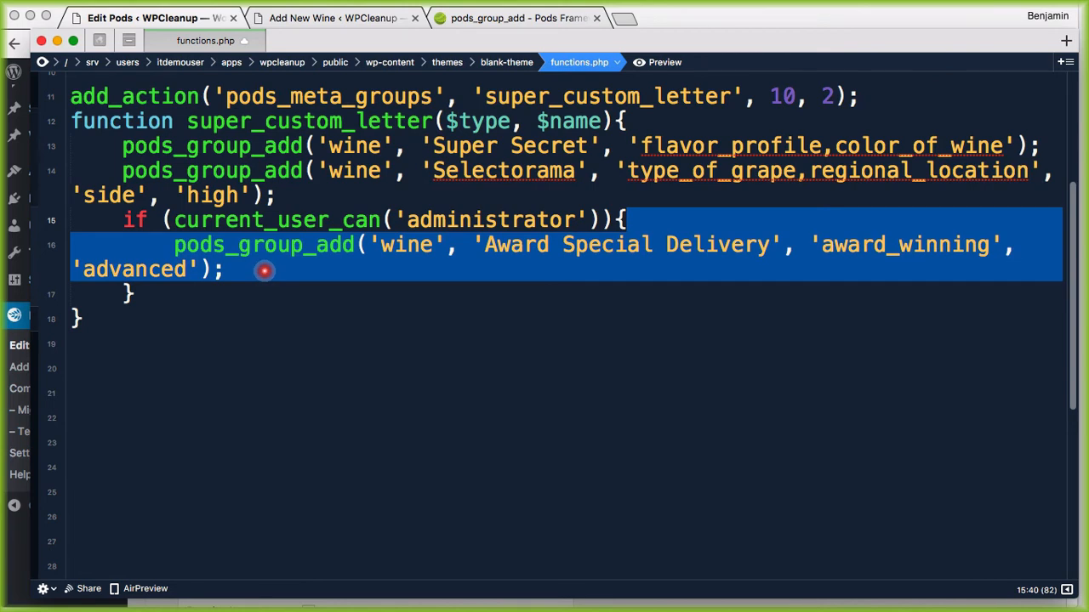
pyautogui.click(263, 270)
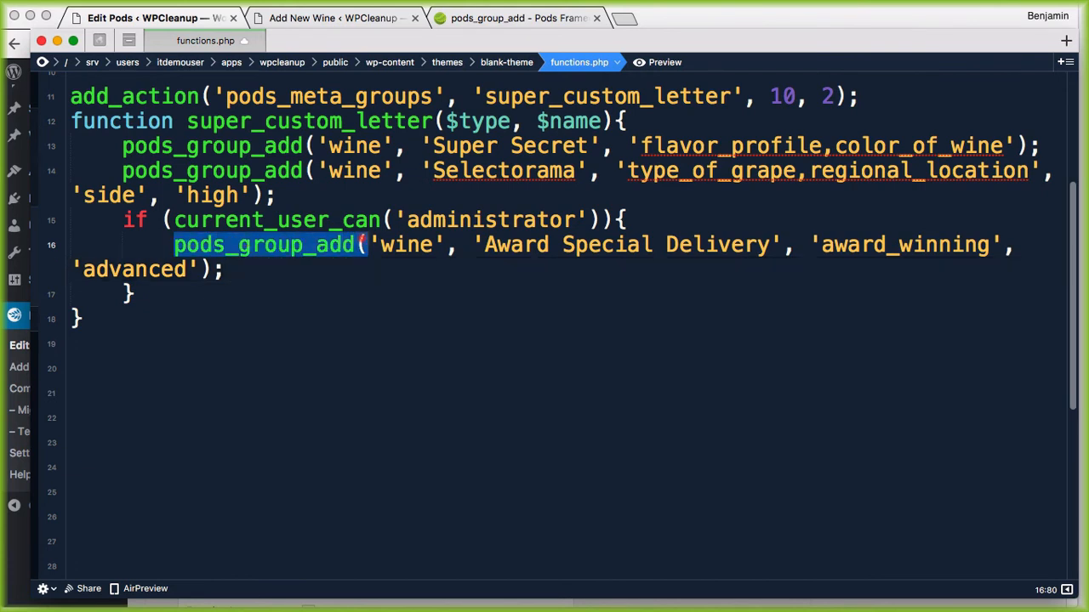
pyautogui.moveTo(212, 220); pyautogui.dragTo(543, 219)
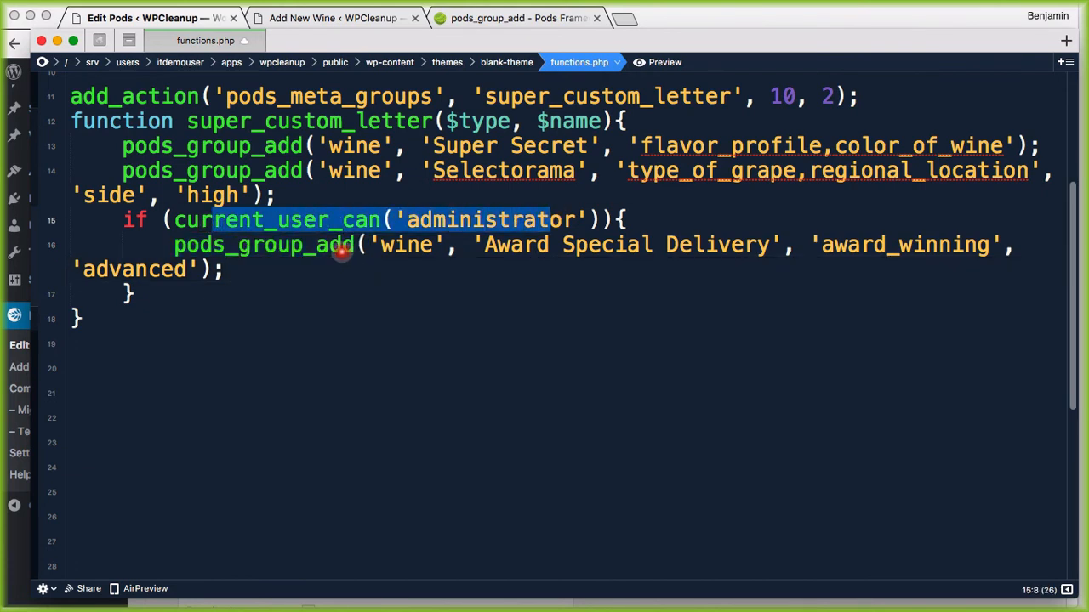
pyautogui.click(307, 249)
pyautogui.moveTo(175, 245); pyautogui.dragTo(240, 264)
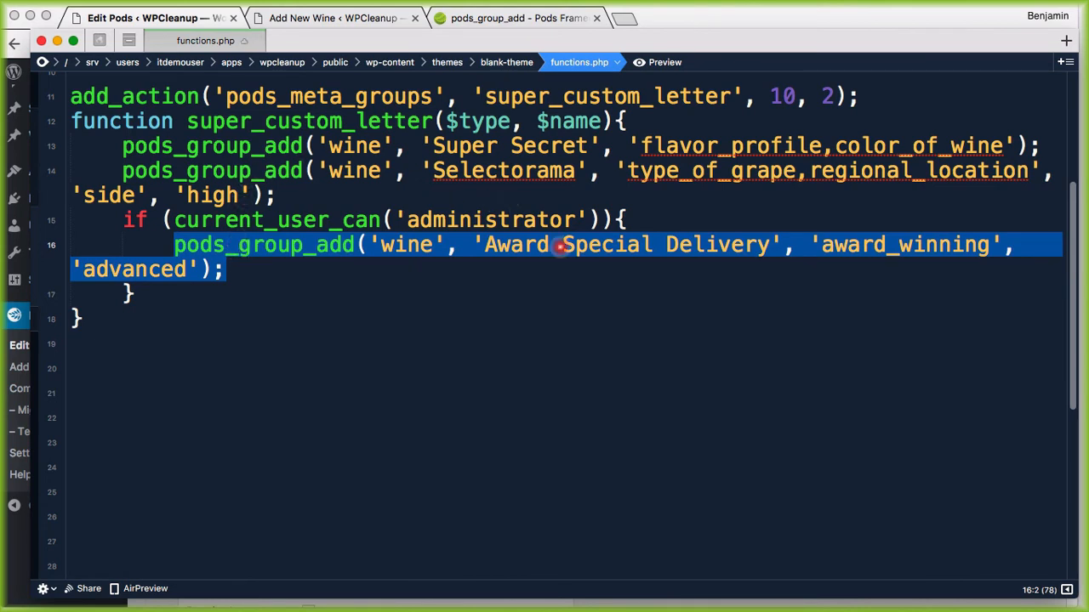
# Set the Award Special Delivery call's context argument to 'normal', add a 'high' priority argument, and save functions.php
pyautogui.doubleClick(127, 268)
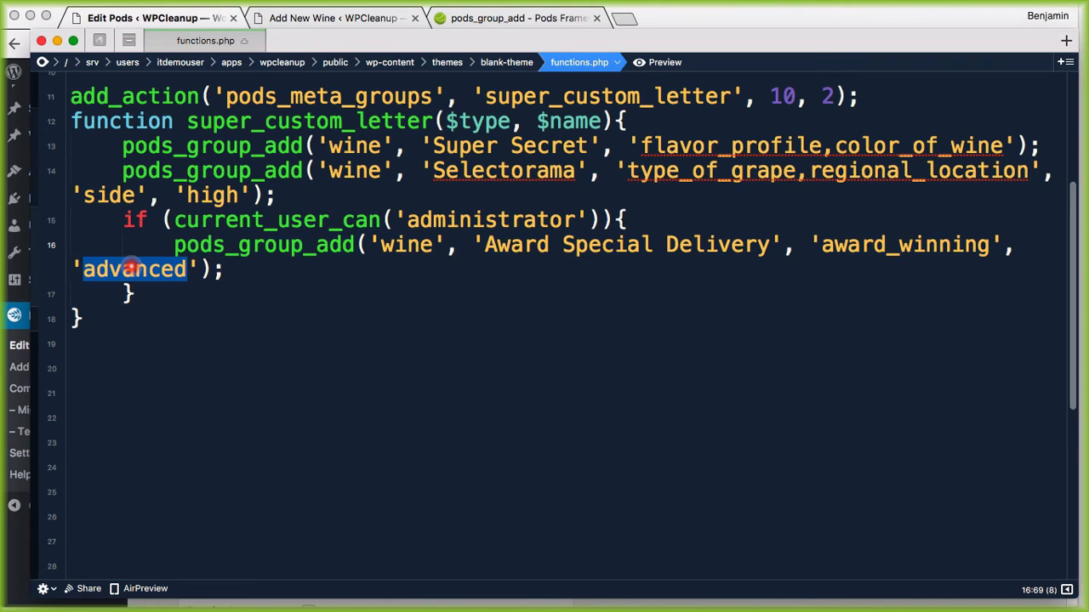
pyautogui.write("normal'")
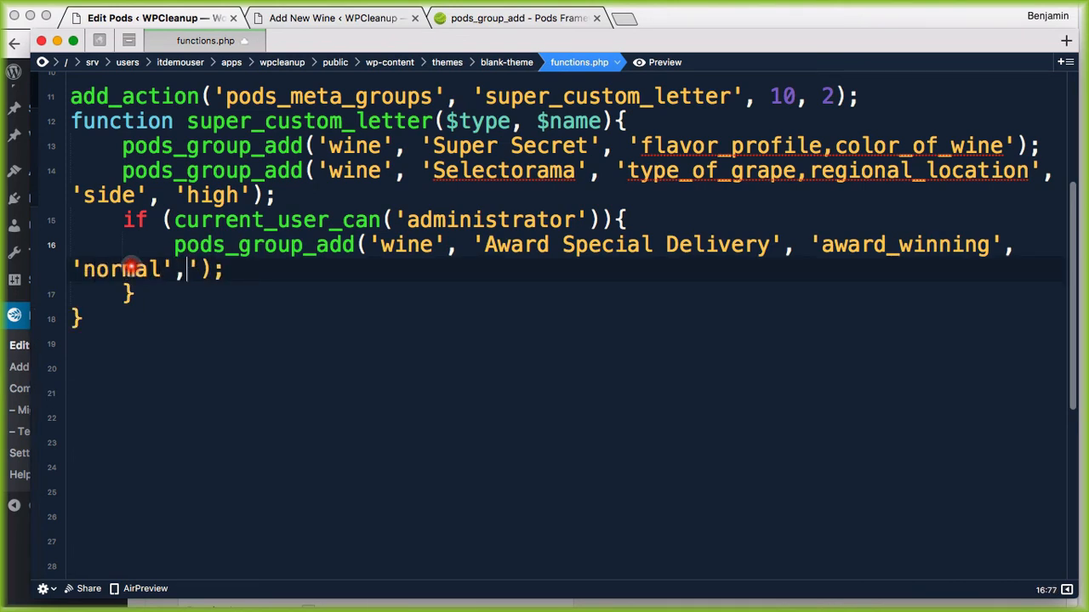
pyautogui.write(', n')
pyautogui.write("'high")
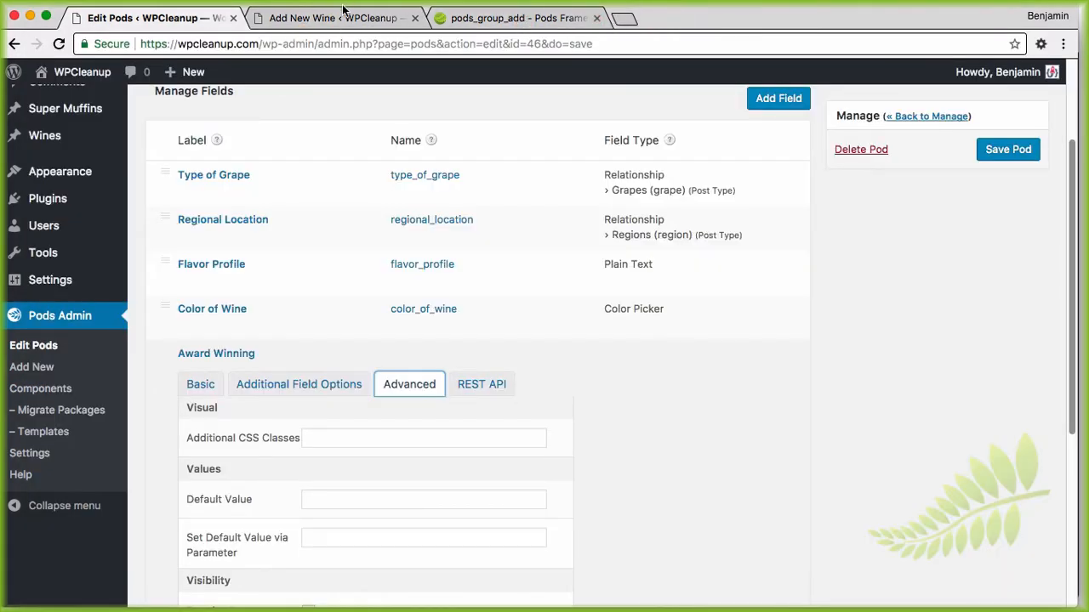
# Switch to the browser, reload the Add New Wine page, and check the placement of its custom boxes as administrator
pyautogui.click(343, 10)
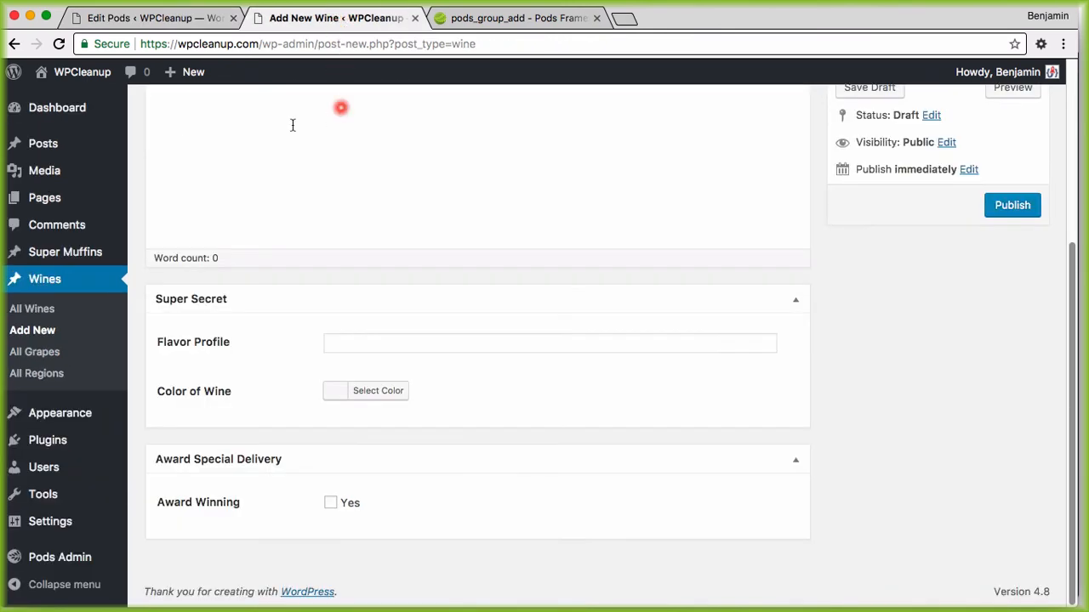
pyautogui.click(59, 43)
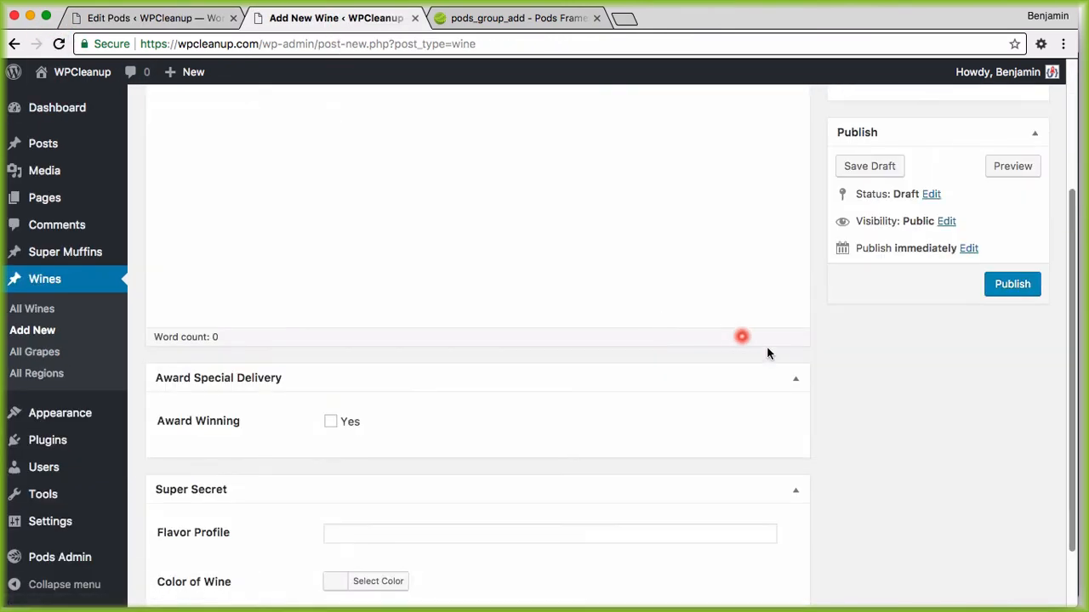
pyautogui.scroll(-2, 401, 438)
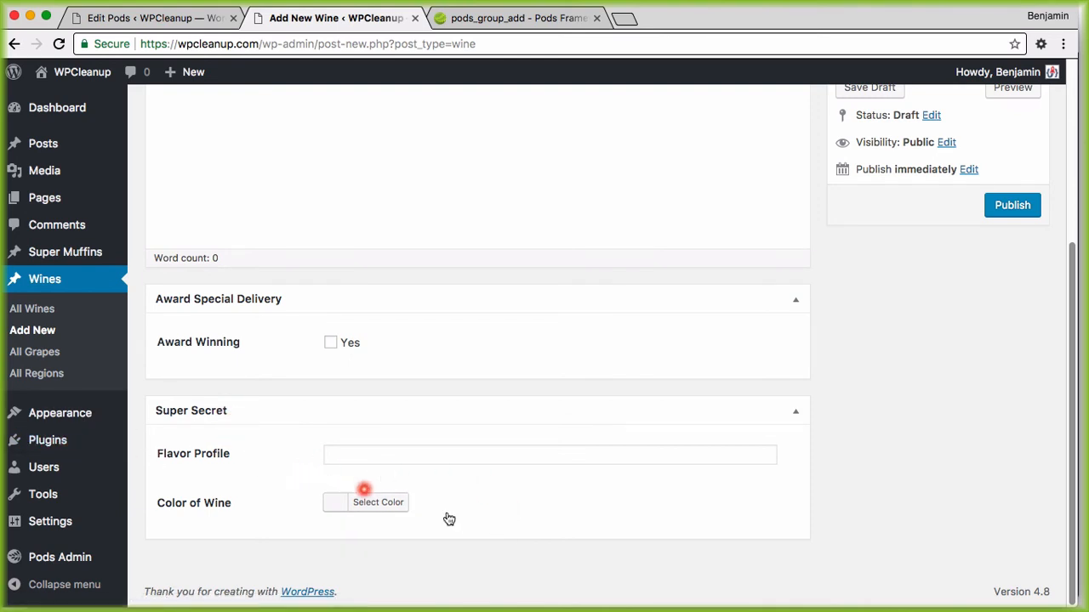
pyautogui.scroll(5, 881, 335)
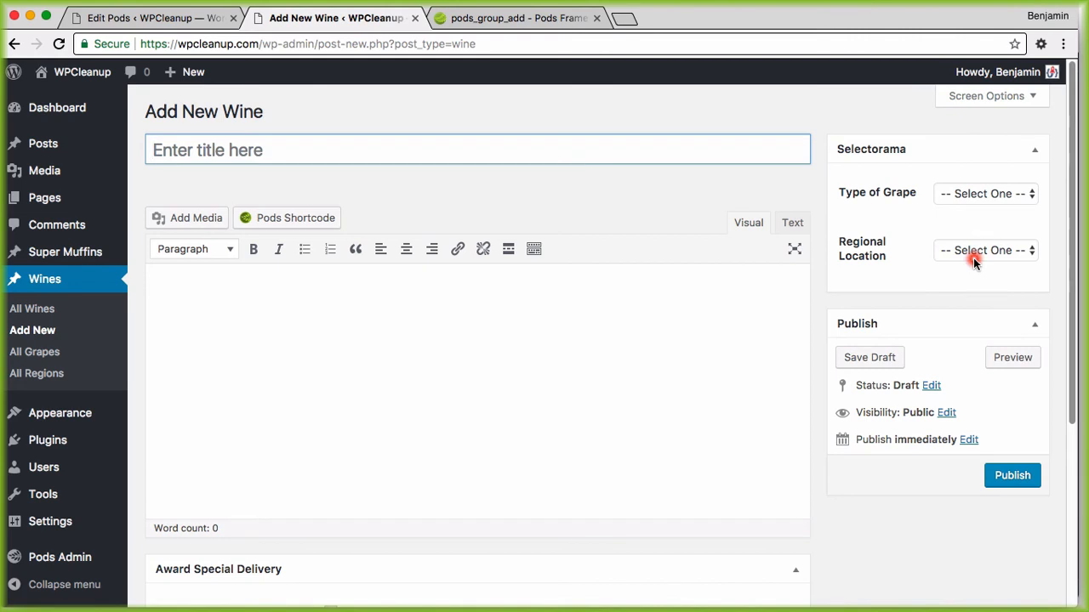
pyautogui.scroll(-5, 152, 476)
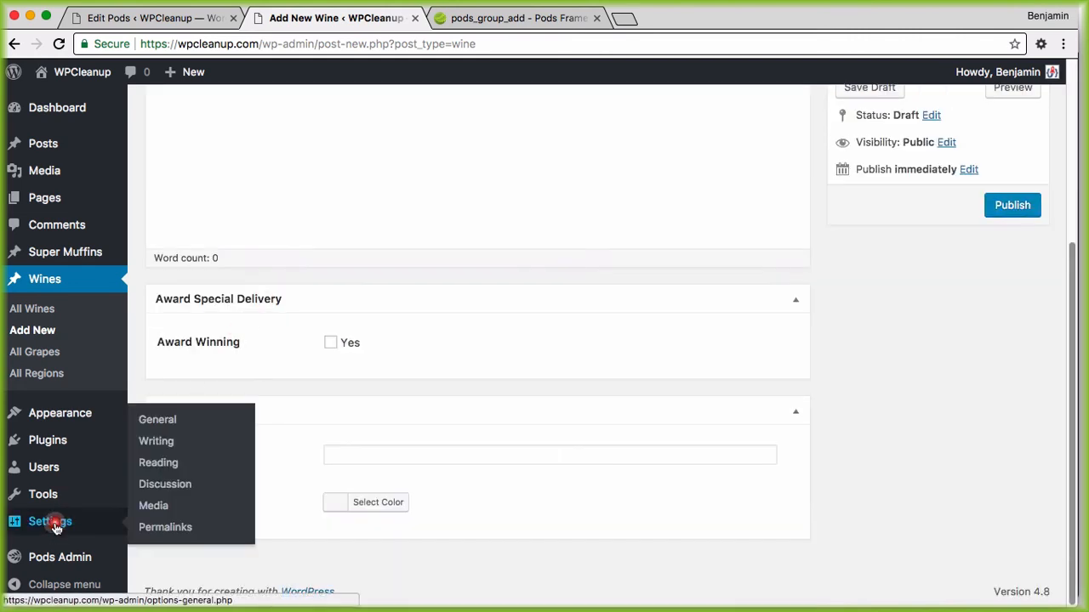
# From the Users list, switch to the Editor-role account and open the Add New Wine page
pyautogui.click(57, 478)
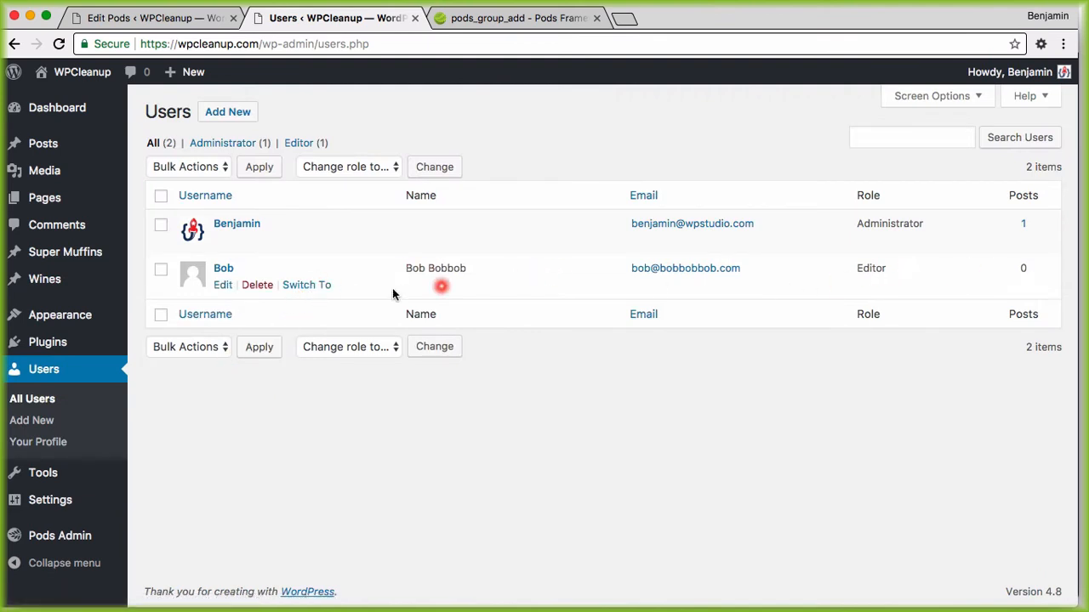
pyautogui.click(311, 285)
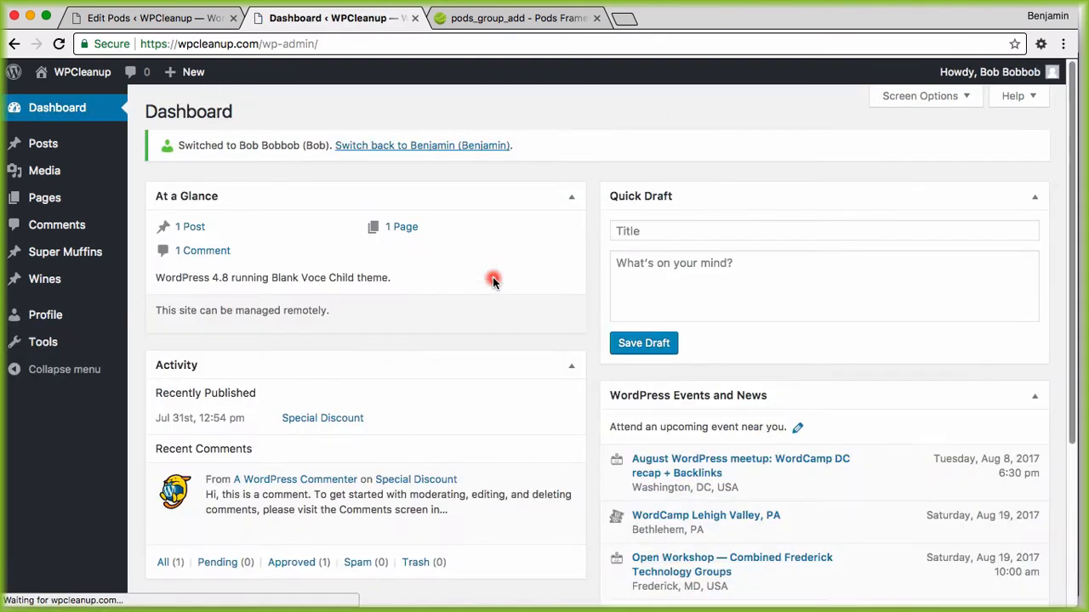
pyautogui.moveTo(77, 280)
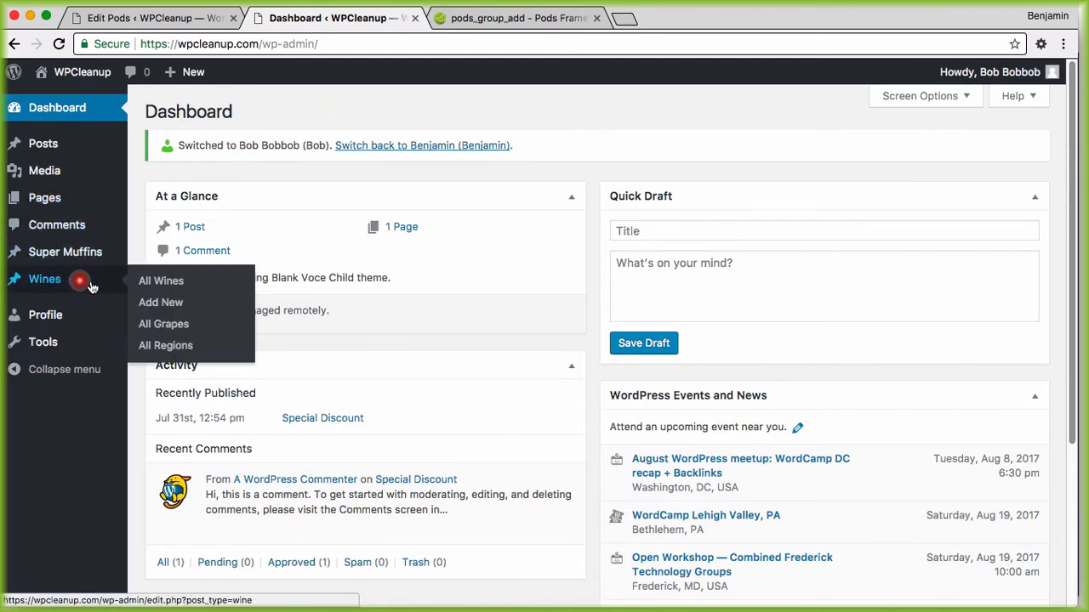
pyautogui.click(158, 303)
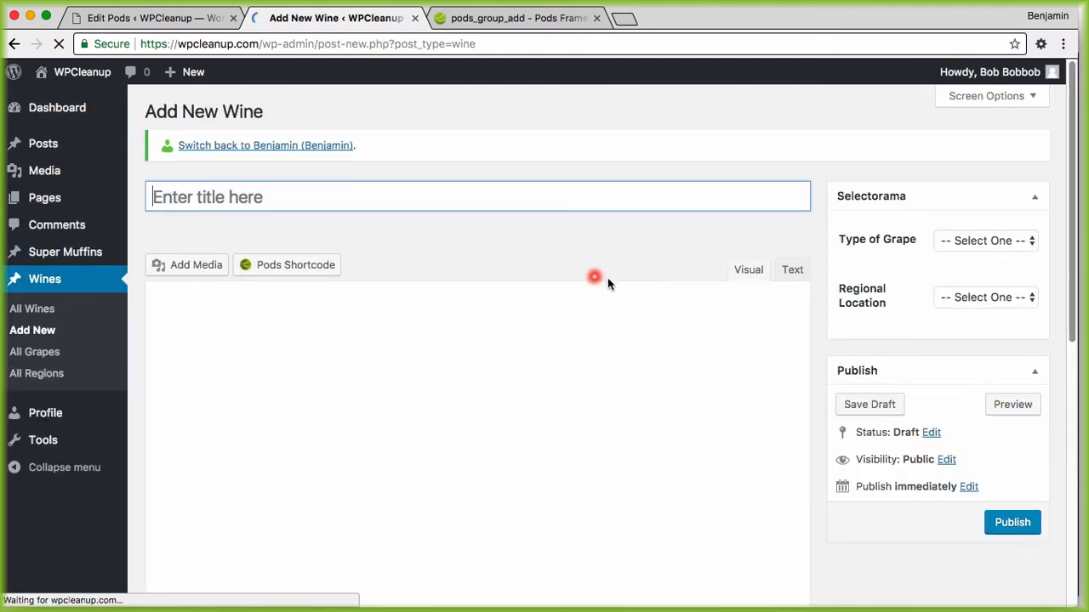
# Check which custom boxes the editor gets on the Add New Wine page and compare them with the code in functions.php
pyautogui.scroll(-5, 607, 280)
pyautogui.scroll(5, 264, 409)
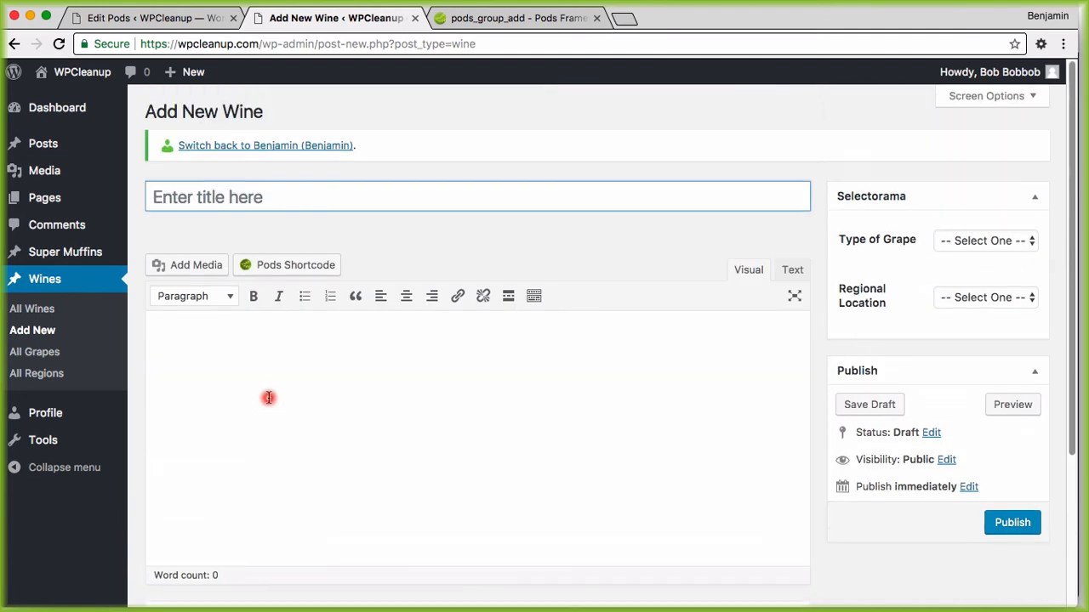
pyautogui.scroll(-5, 451, 249)
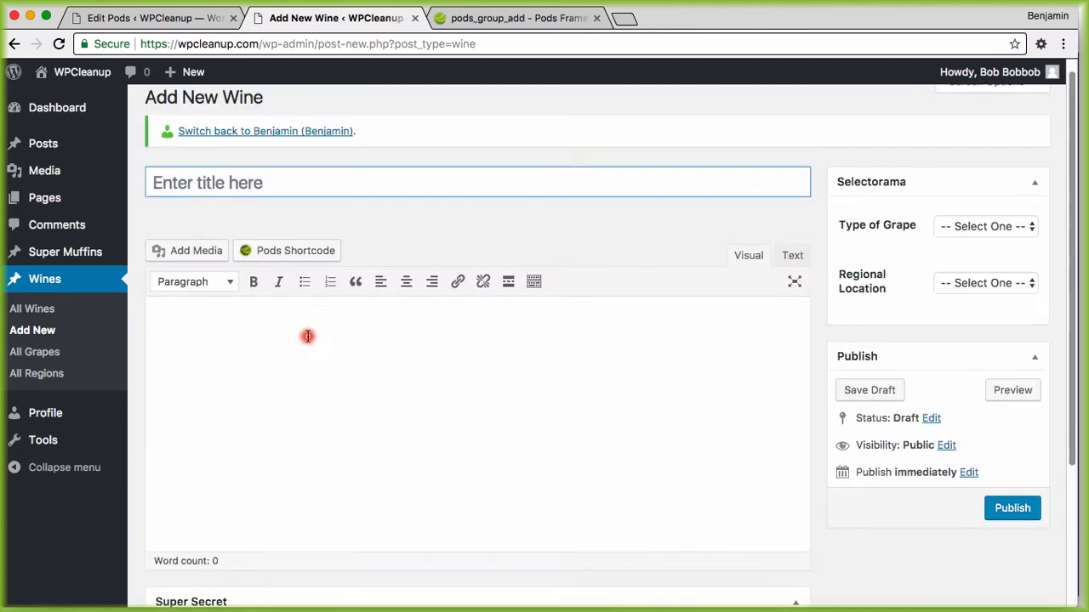
pyautogui.scroll(5, 312, 318)
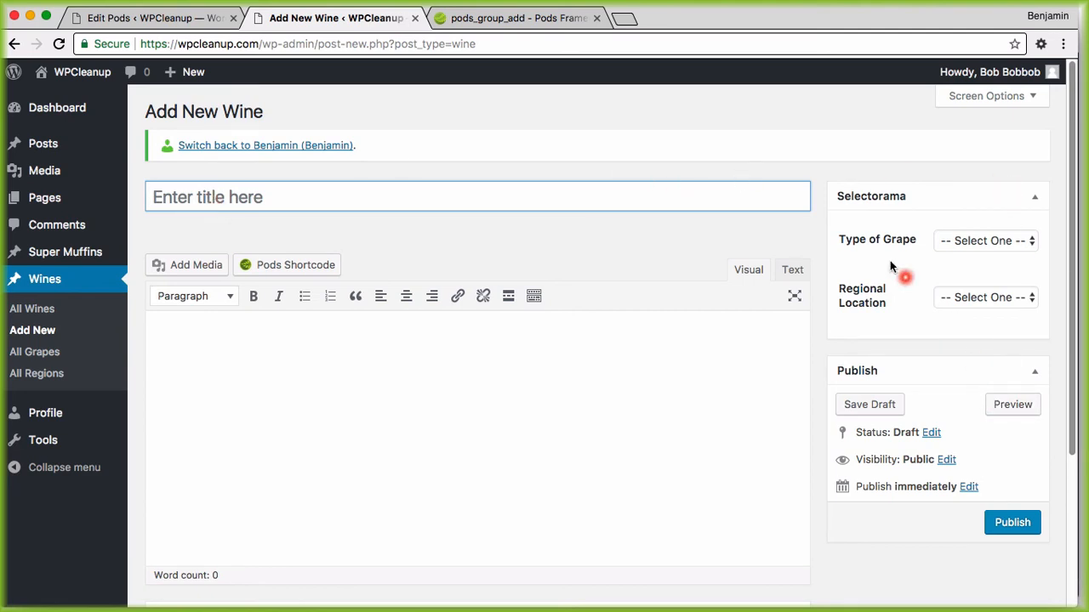
pyautogui.scroll(-3, 890, 260)
pyautogui.press('super+Tab')
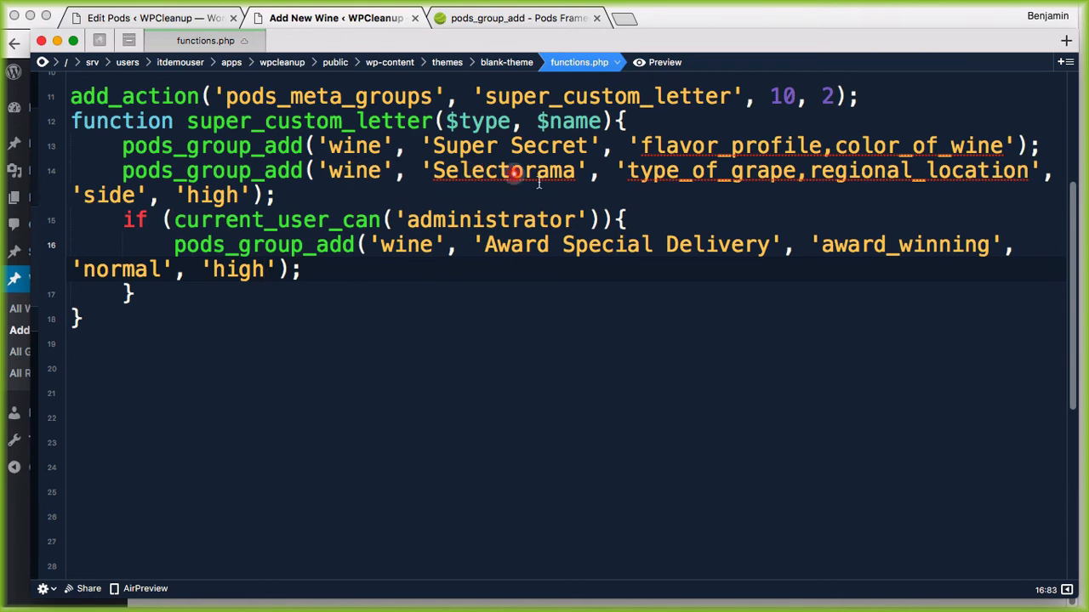
# Move the administrator-only Award Special Delivery block to the start of super_custom_letter, above the Super Secret call, and remove the leftover blank line
pyautogui.moveTo(625, 168); pyautogui.dragTo(1030, 167)
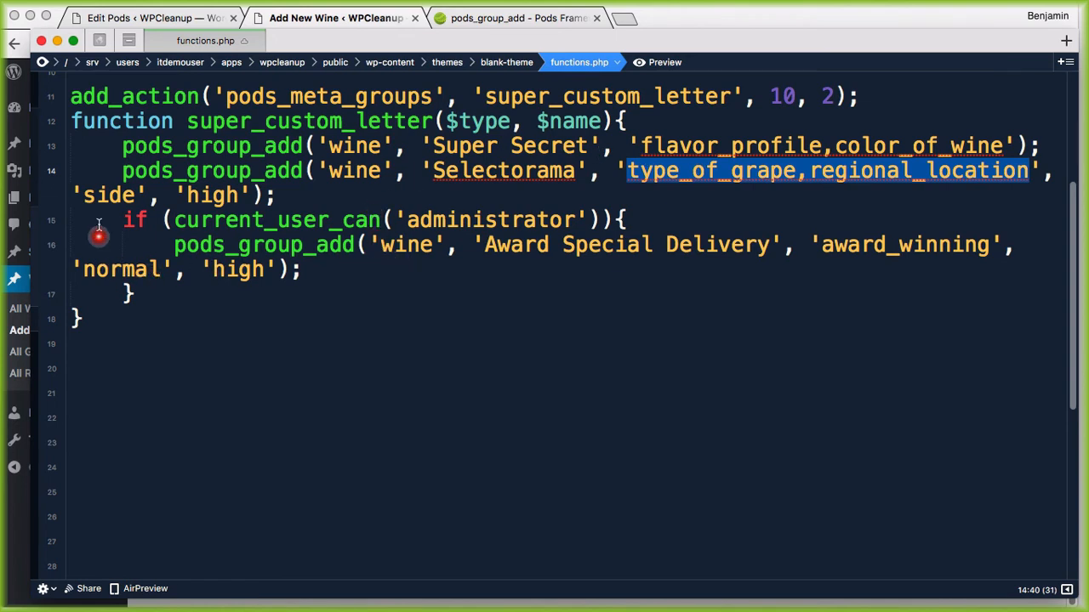
pyautogui.moveTo(82, 195); pyautogui.dragTo(253, 194)
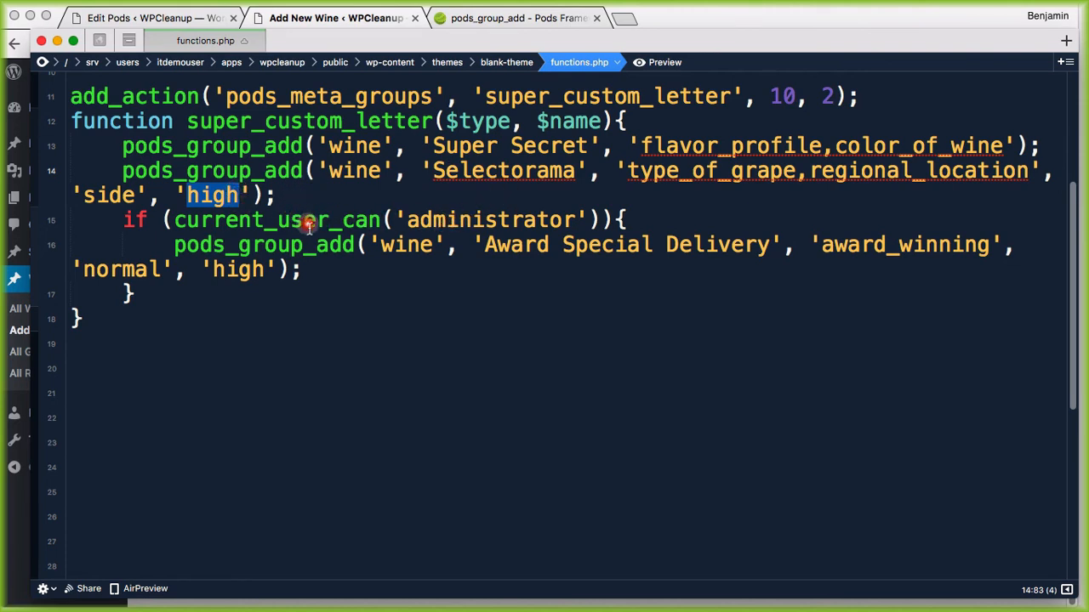
pyautogui.moveTo(136, 294); pyautogui.dragTo(122, 227)
pyautogui.hotkey('ctrl', 'c')
pyautogui.press('BackSpace')
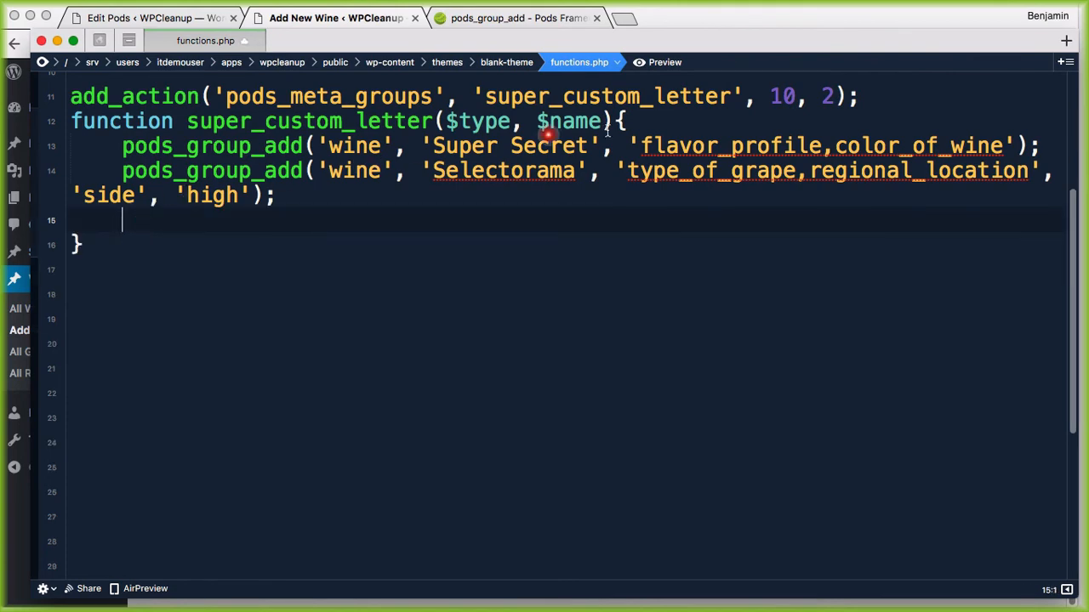
pyautogui.click(655, 122)
pyautogui.press('Return')
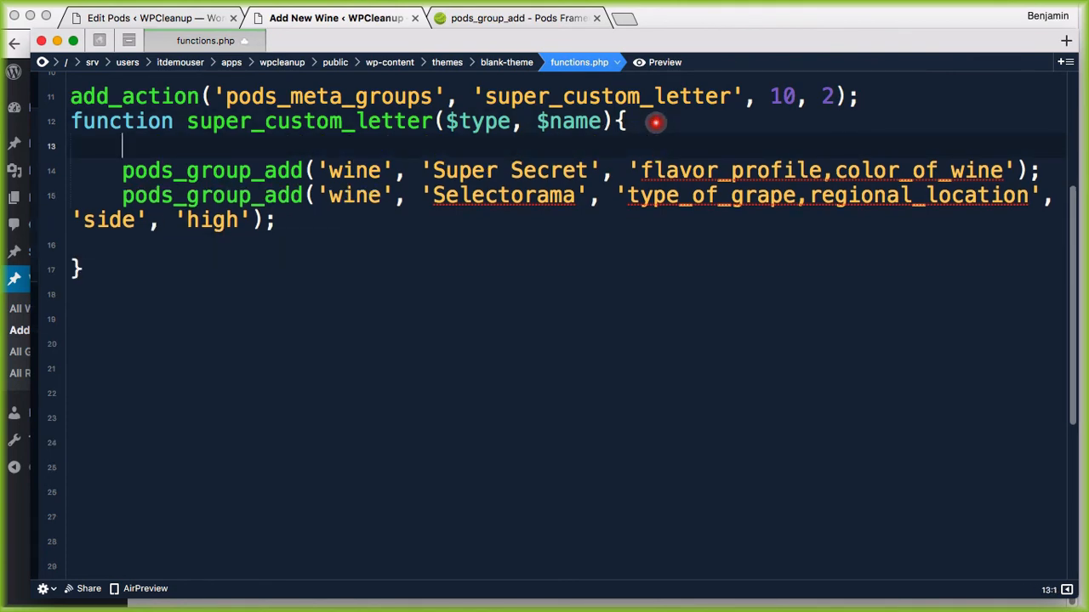
pyautogui.hotkey('ctrl', 'v')
pyautogui.click(106, 326)
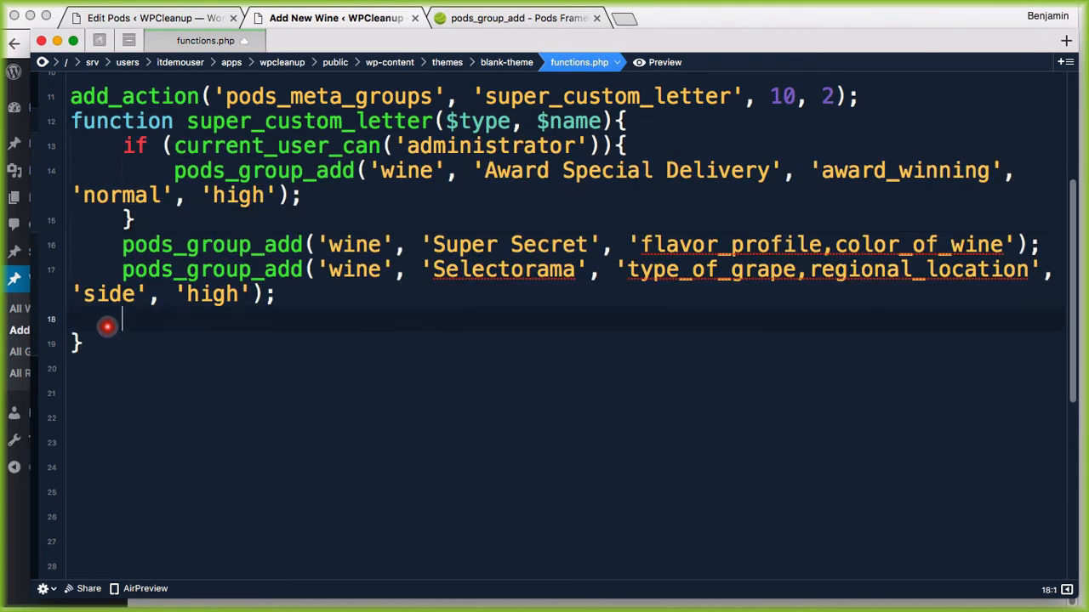
pyautogui.press('BackSpace')
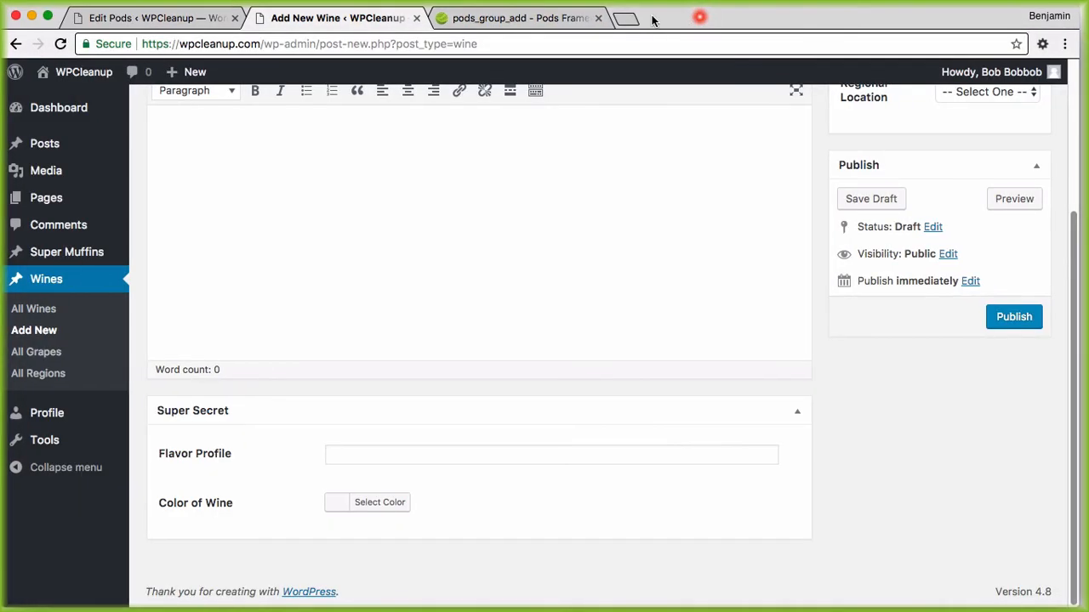
# Consult the pods_group_add documentation in the browser, set the Award Special Delivery call's context to 'advanced' in functions.php, and save the file
pyautogui.click(701, 16)
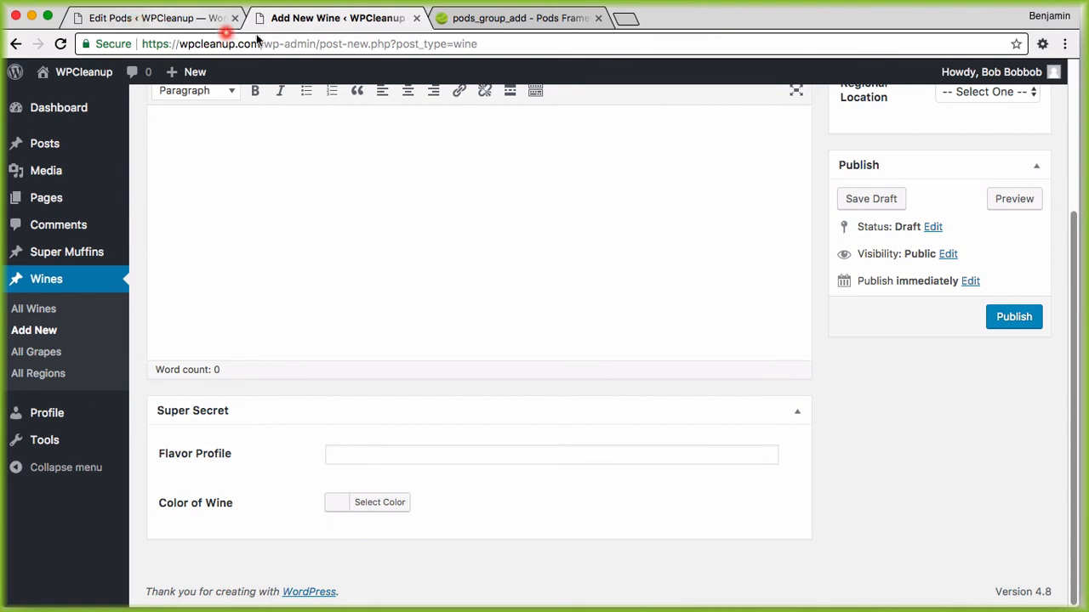
pyautogui.click(488, 18)
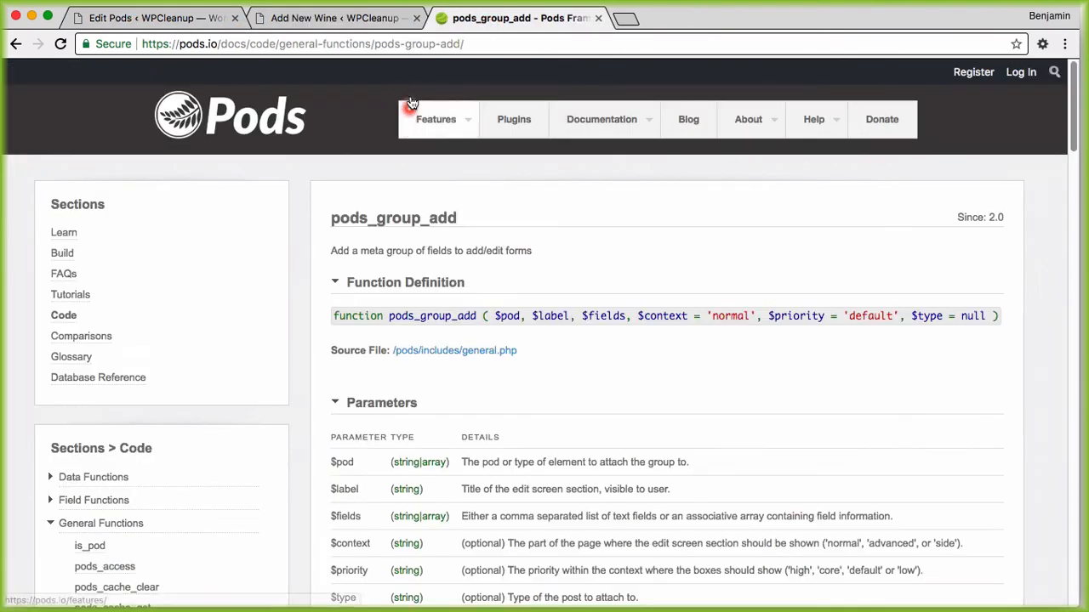
pyautogui.click(145, 17)
pyautogui.press('super+Tab')
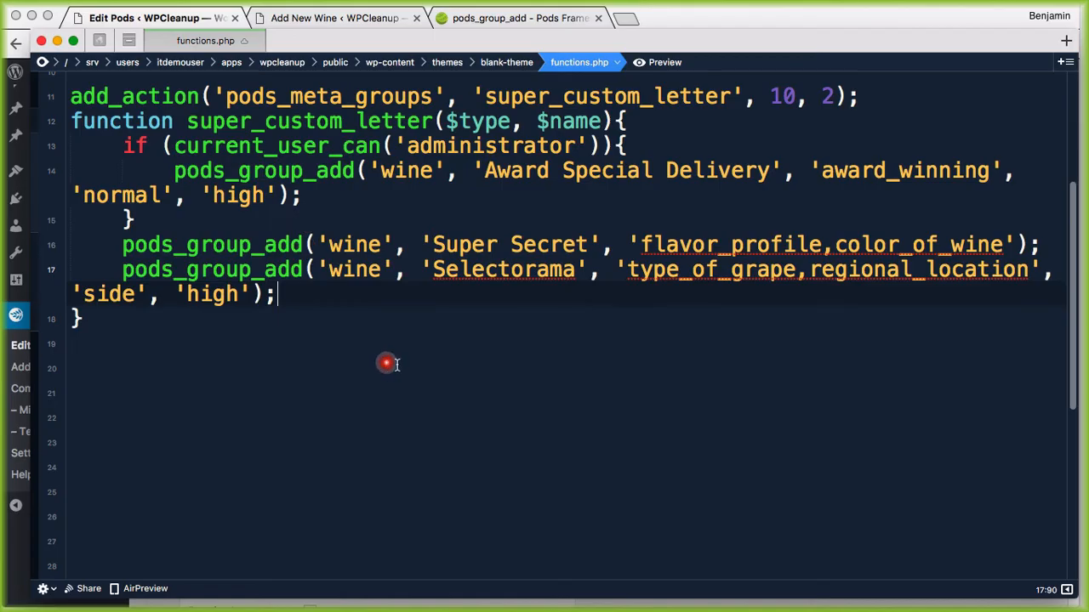
pyautogui.doubleClick(134, 195)
pyautogui.write('advan')
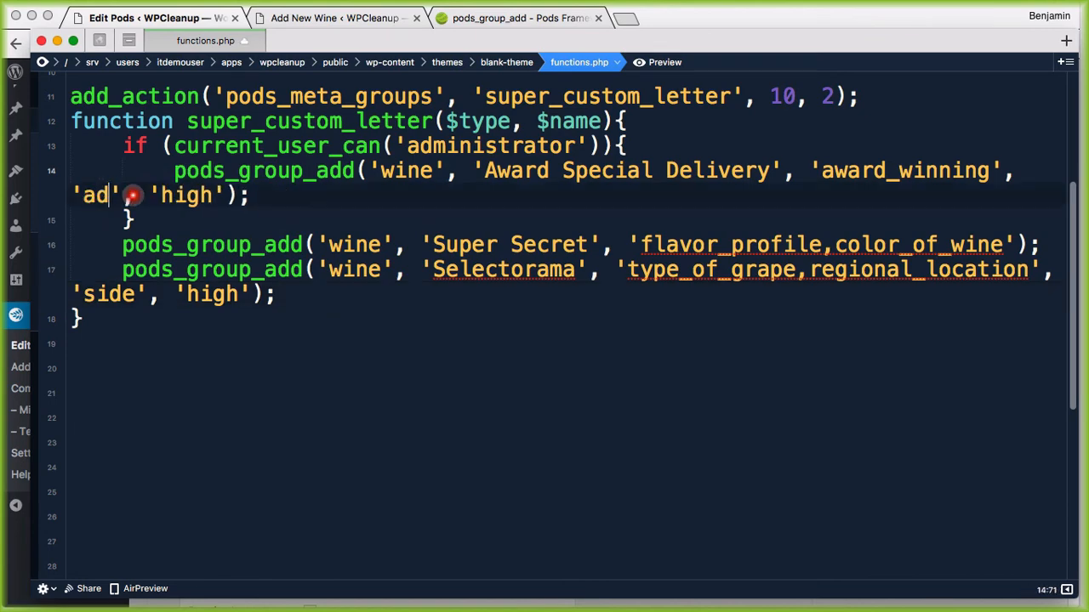
pyautogui.write('ced')
pyautogui.press('super+s')
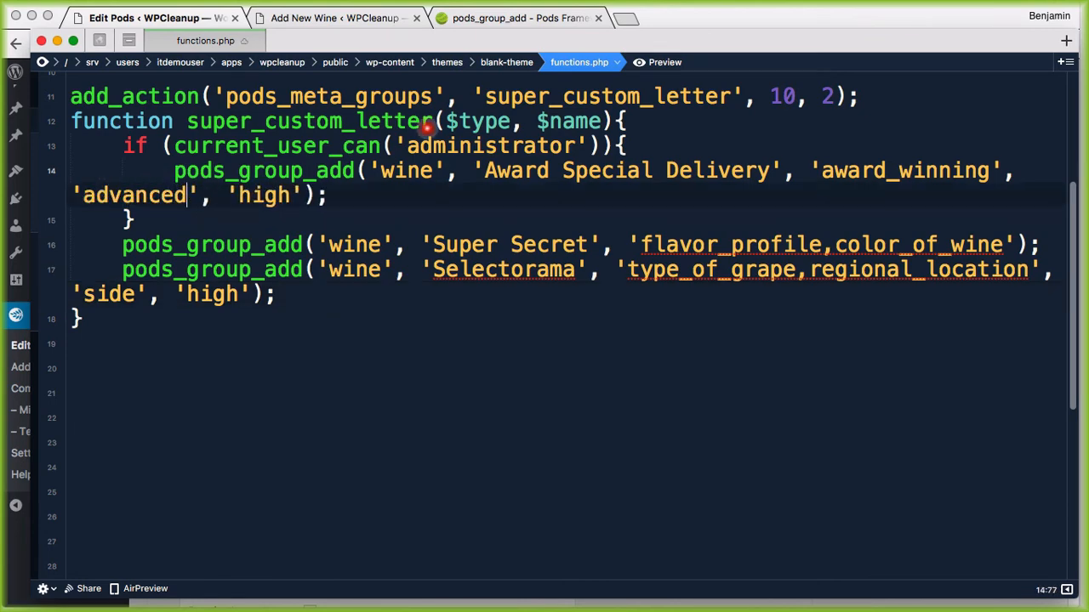
# In the browser, reload the Add New Wine page, switch back to the administrator account, and check the placement of the custom boxes
pyautogui.click(303, 19)
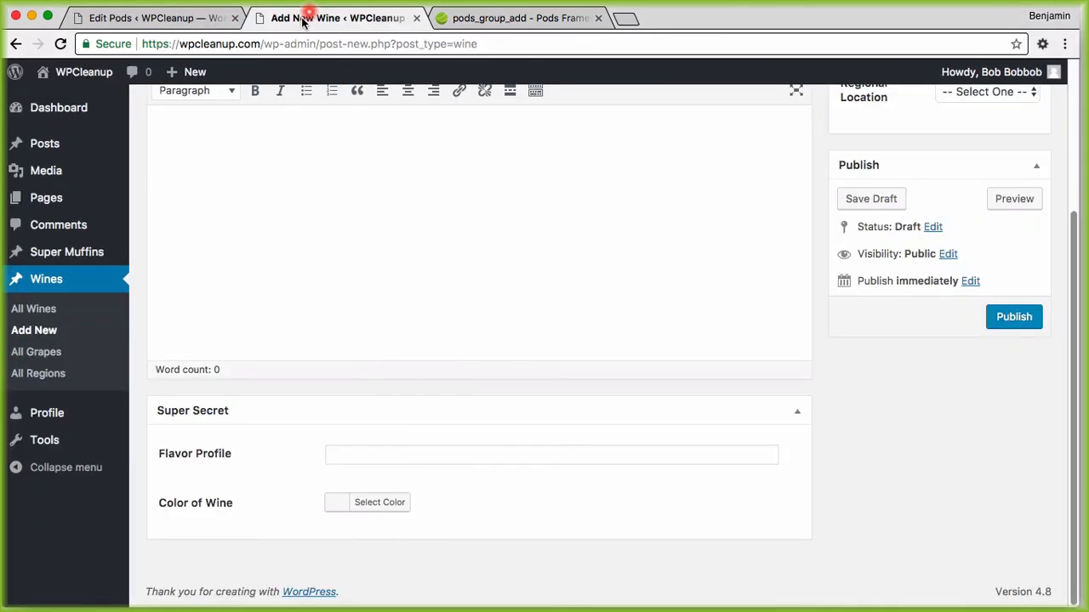
pyautogui.click(60, 43)
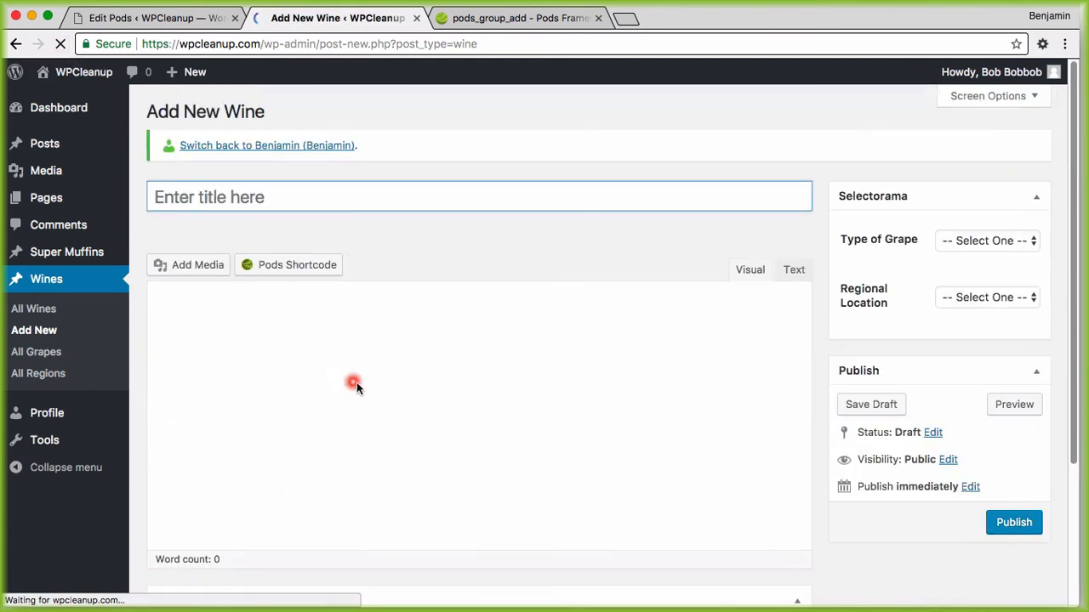
pyautogui.click(266, 146)
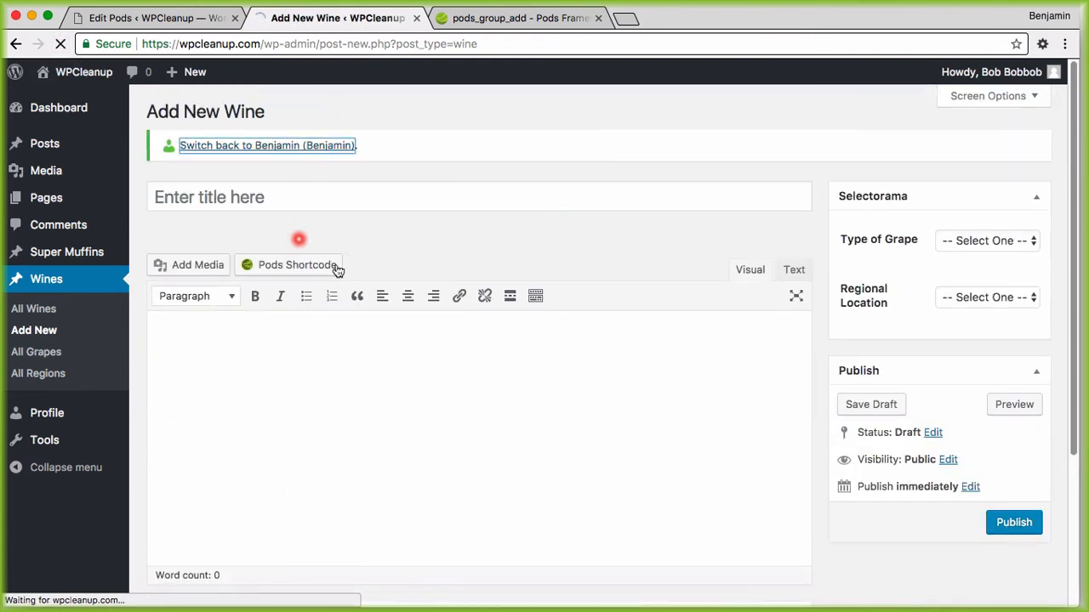
pyautogui.scroll(-4, 357, 247)
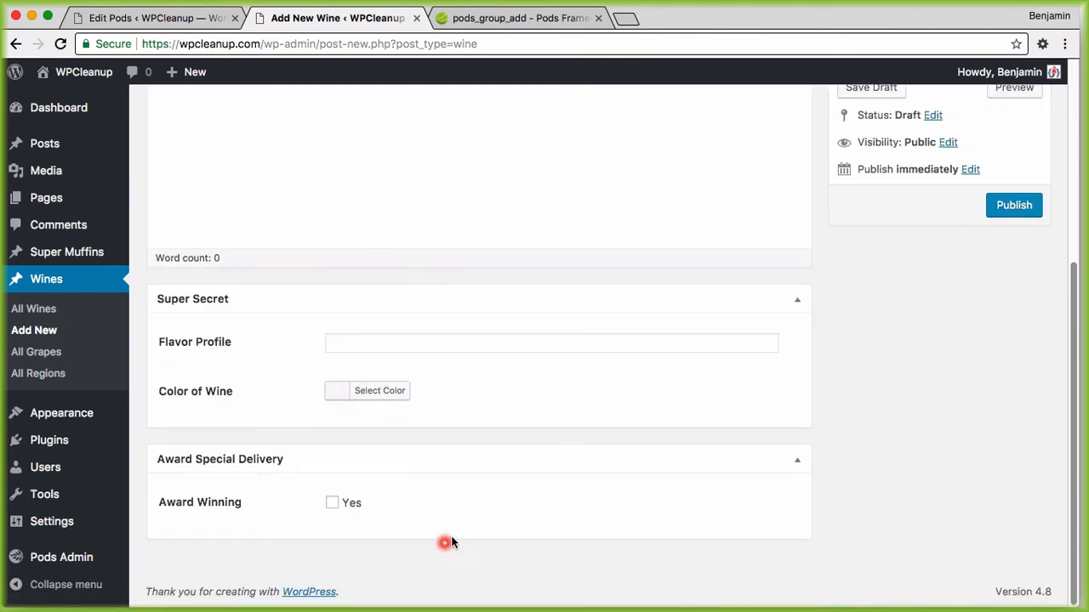
pyautogui.scroll(5, 646, 501)
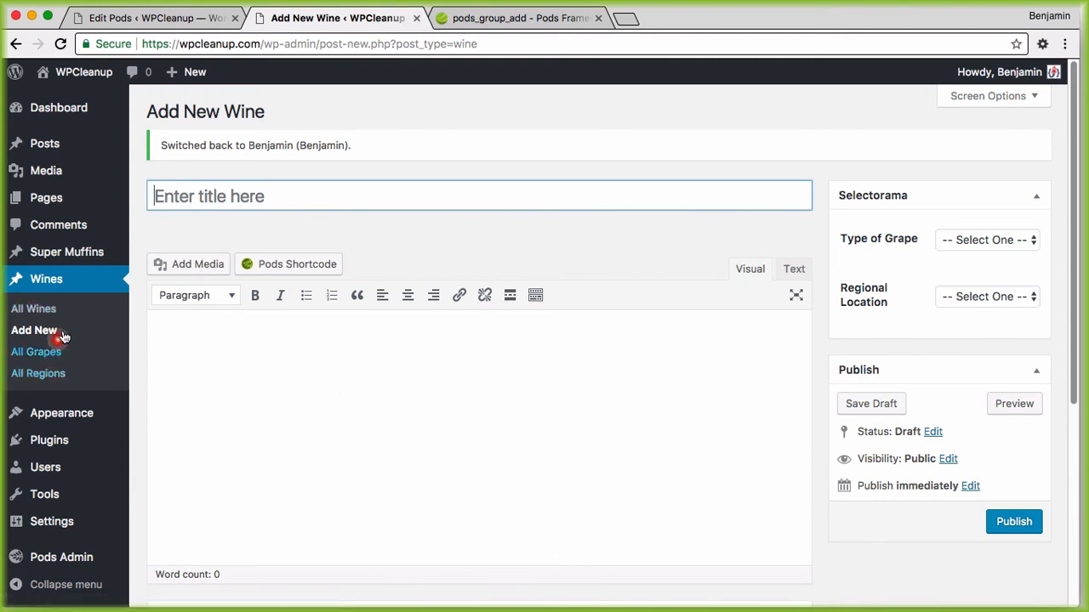
# Review the super_custom_letter hook and its pods_group_add calls in the code editor, comparing them with the boxes on the Add New Wine page
pyautogui.press('super+Tab')
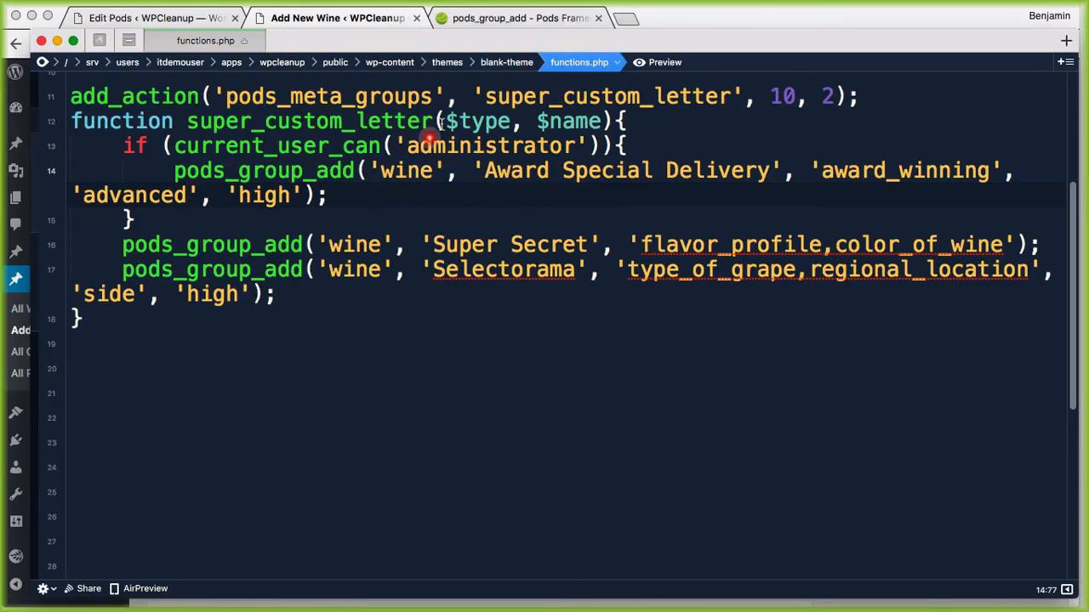
pyautogui.moveTo(488, 93); pyautogui.dragTo(727, 87)
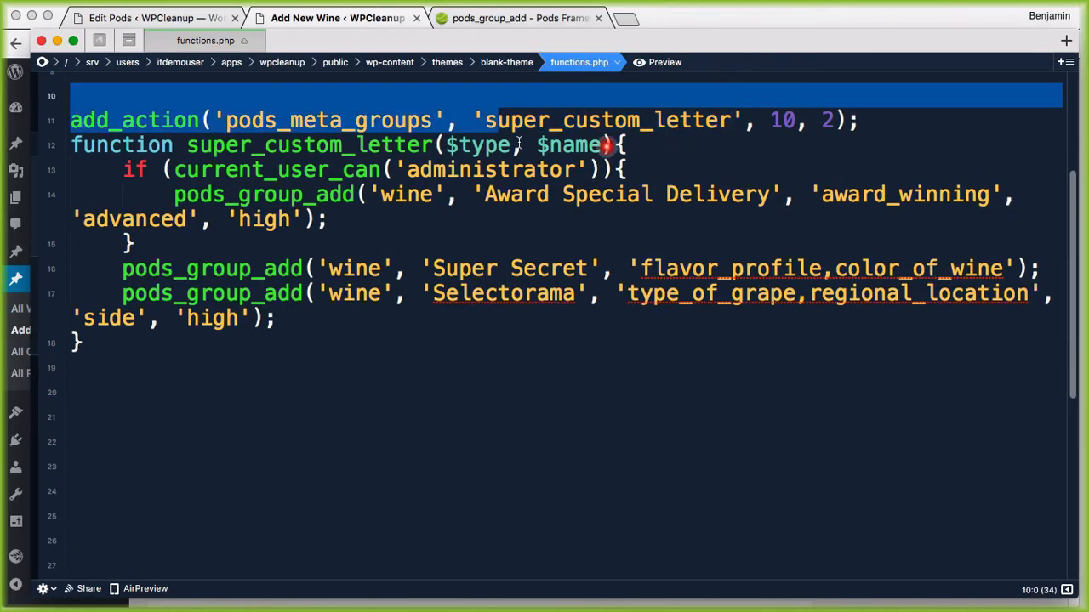
pyautogui.moveTo(186, 144); pyautogui.dragTo(405, 151)
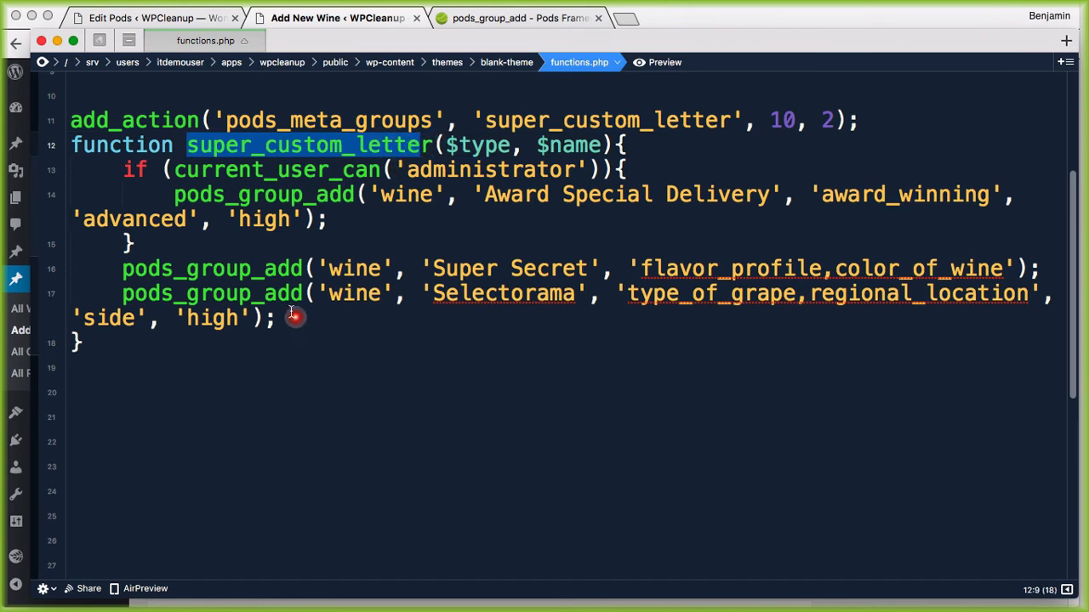
pyautogui.click(149, 293)
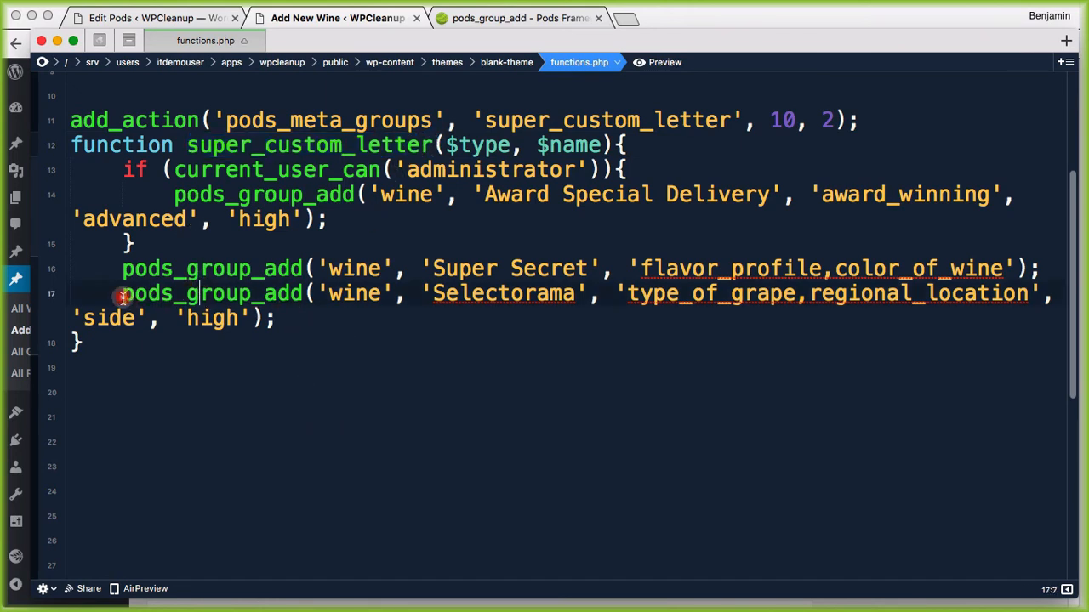
pyautogui.moveTo(120, 266); pyautogui.dragTo(303, 261)
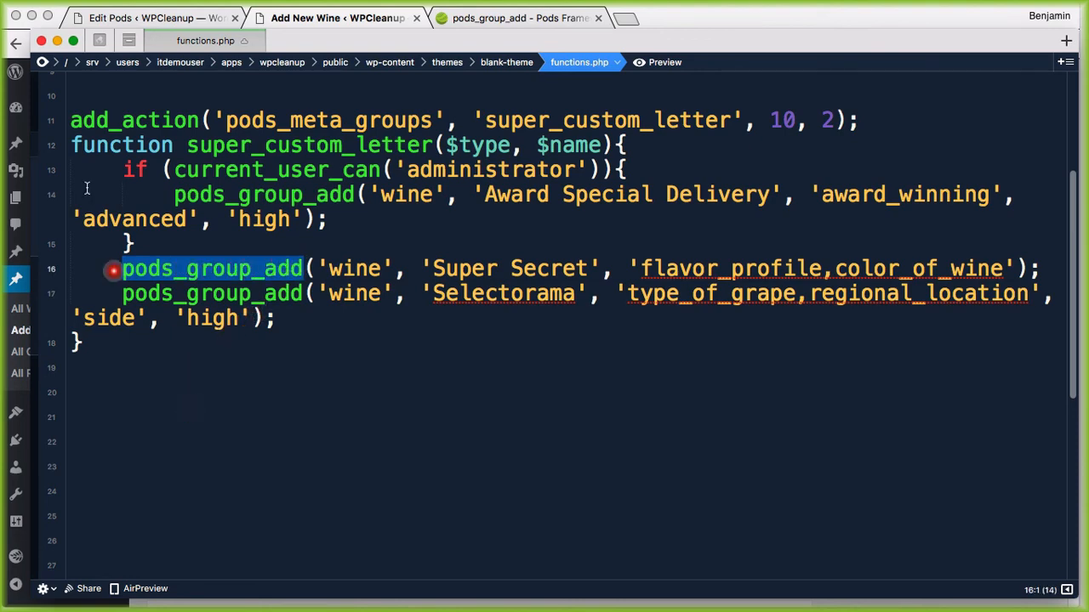
pyautogui.moveTo(325, 45); pyautogui.dragTo(695, 90)
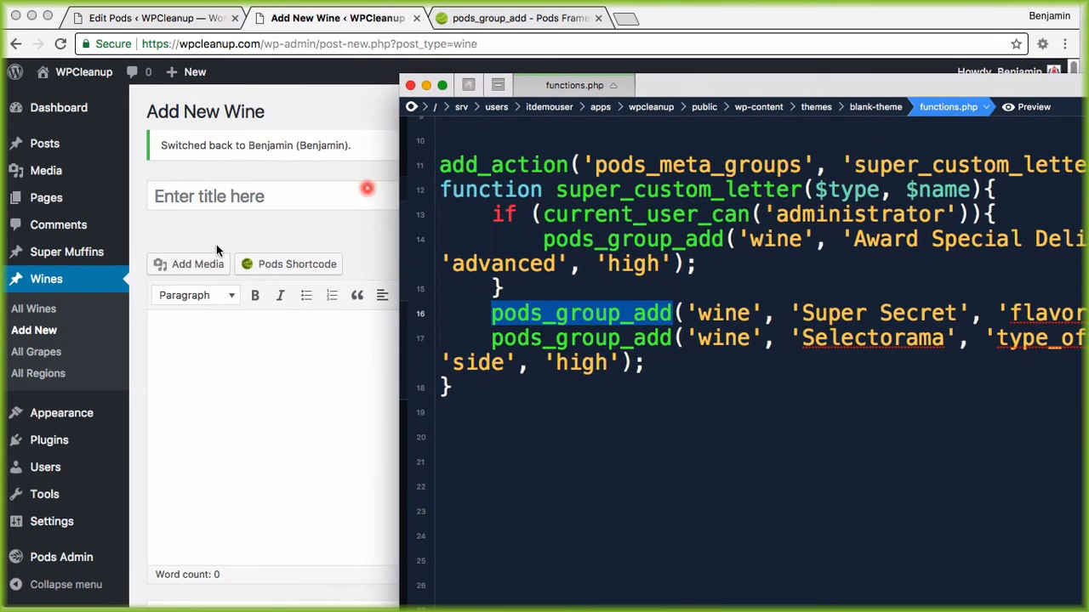
pyautogui.scroll(-5, 207, 382)
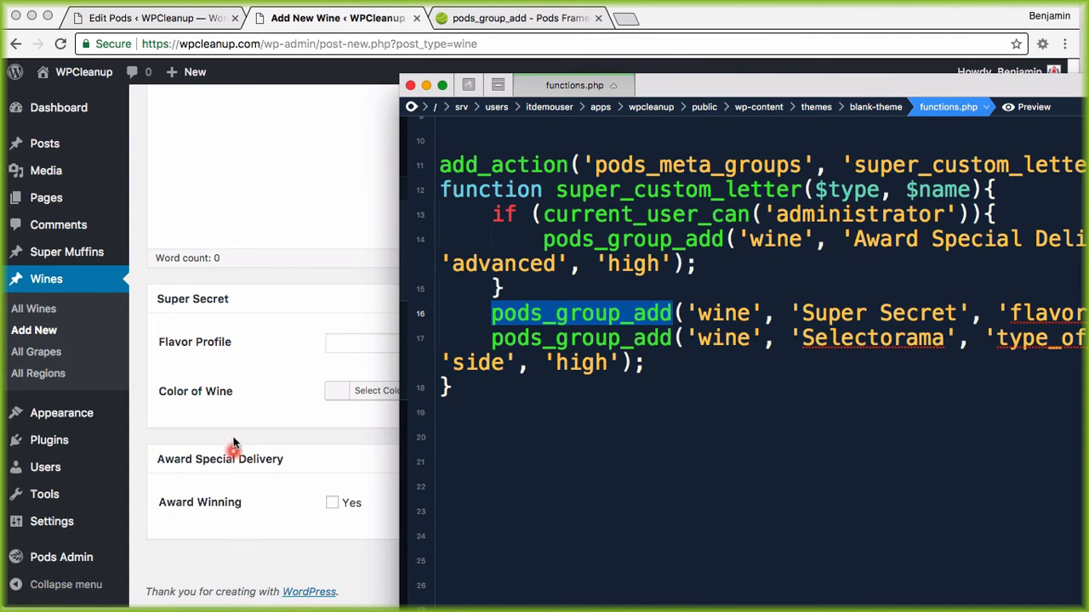
# On the wine pod's Edit Pods page, collapse the Award Winning field's settings and move Flavor Profile above Regional Location
pyautogui.click(183, 18)
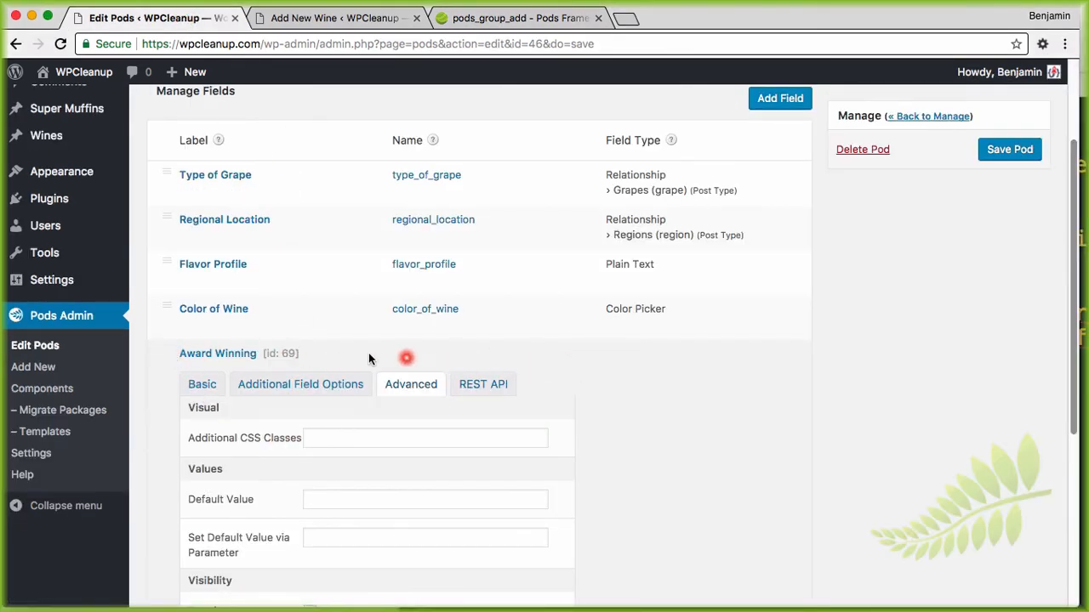
pyautogui.scroll(-5, 370, 357)
pyautogui.click(477, 553)
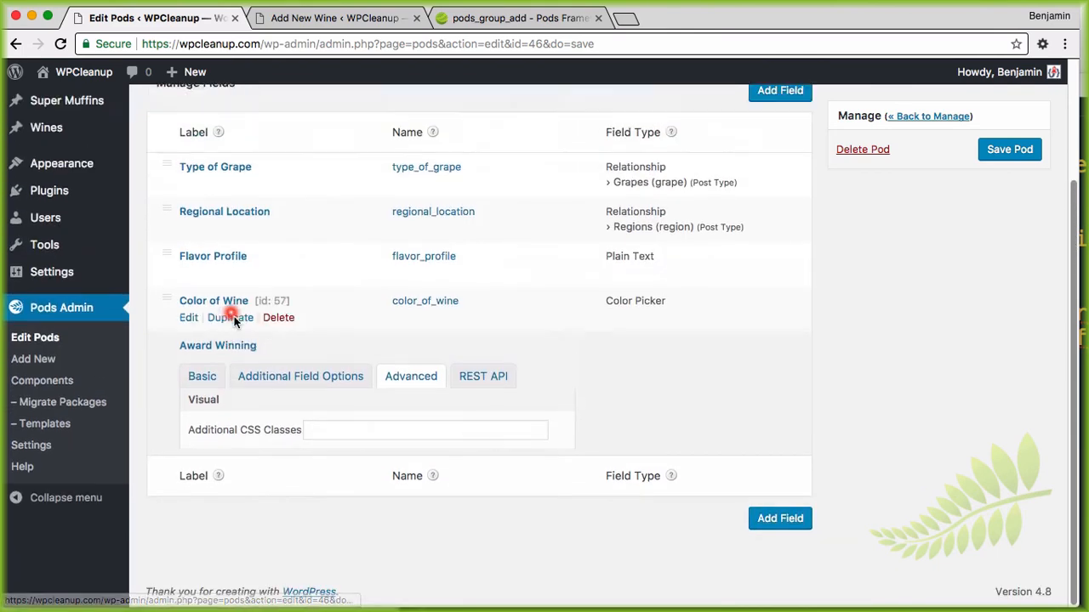
pyautogui.moveTo(165, 333); pyautogui.dragTo(170, 268)
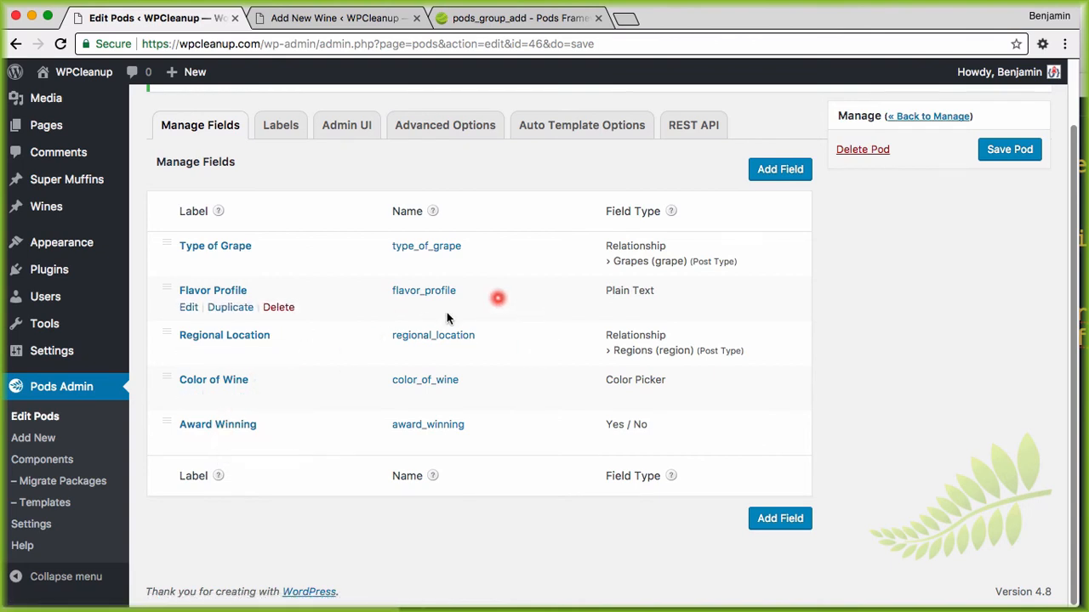
pyautogui.scroll(2, 320, 426)
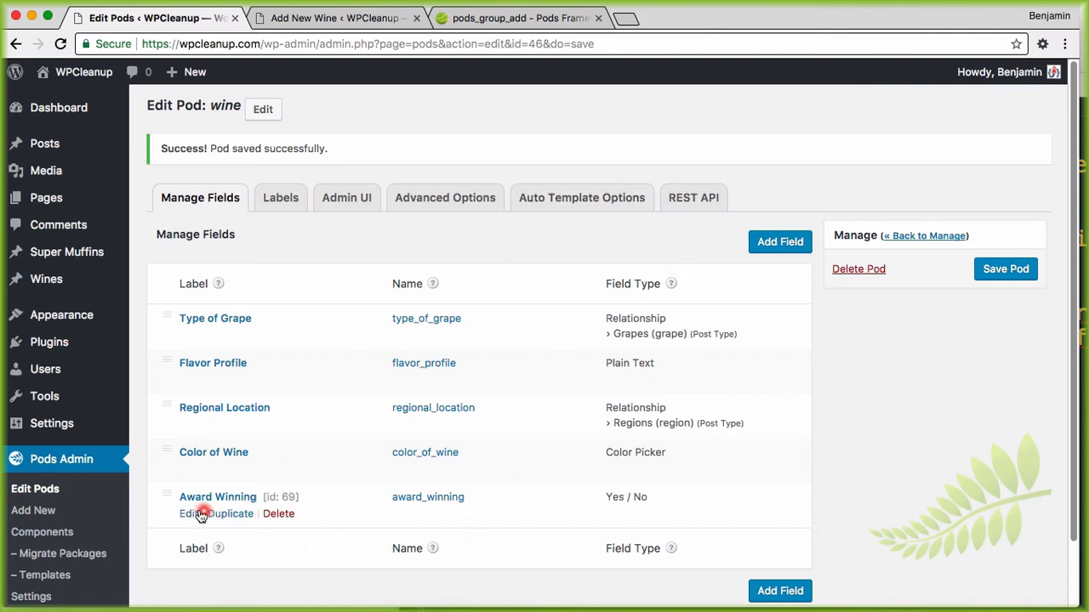
pyautogui.scroll(-2, 430, 592)
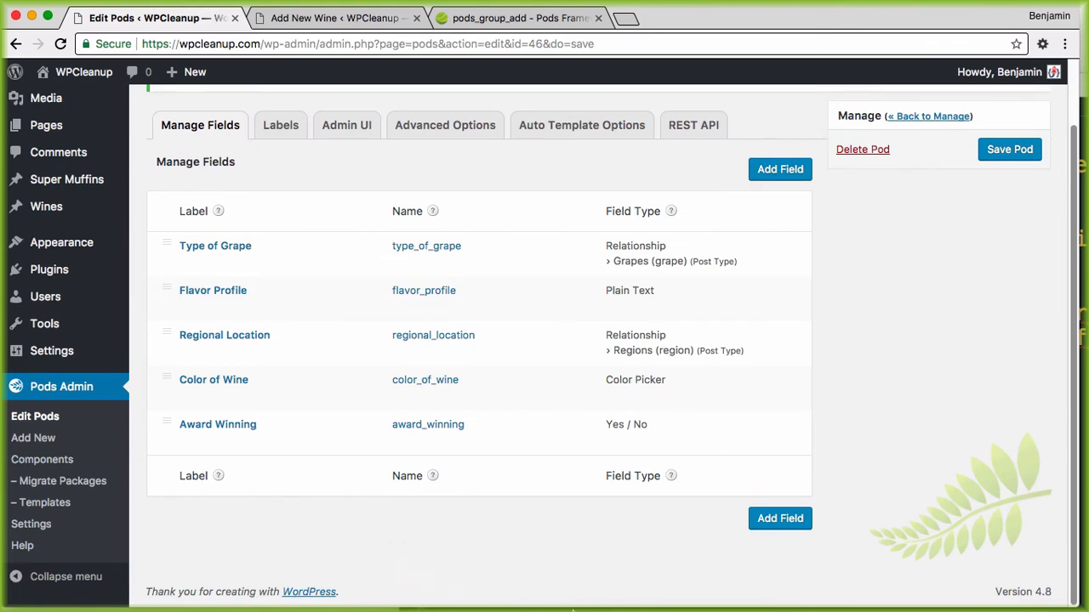
# Switch to the code editor, place its window back over the browser, and review the Selectorama call's pod and field arguments
pyautogui.press('super+Tab')
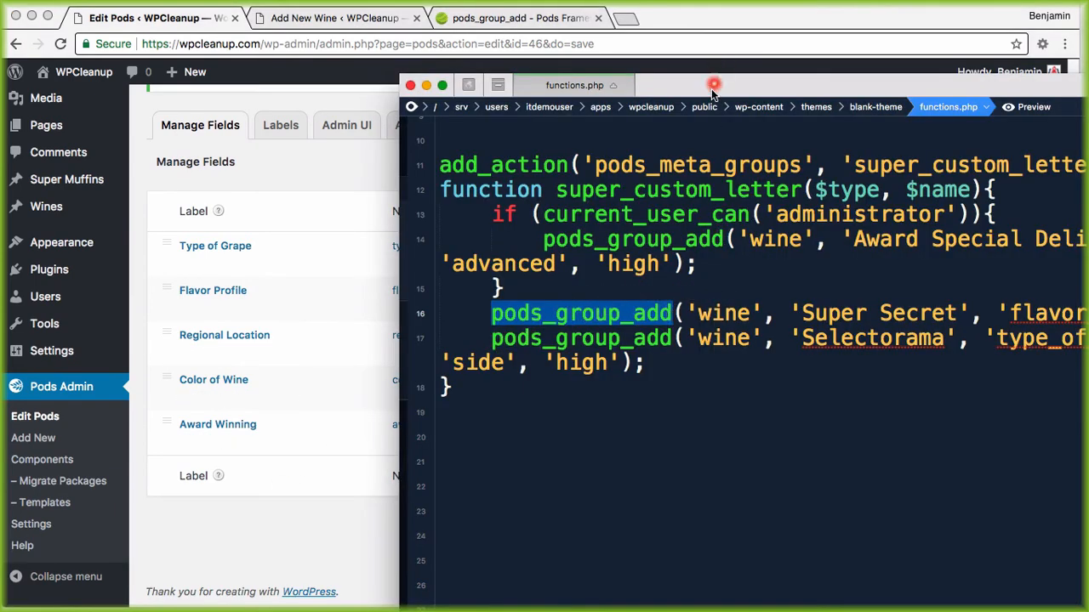
pyautogui.moveTo(715, 85); pyautogui.dragTo(549, 73)
pyautogui.click(439, 270)
pyautogui.click(544, 294)
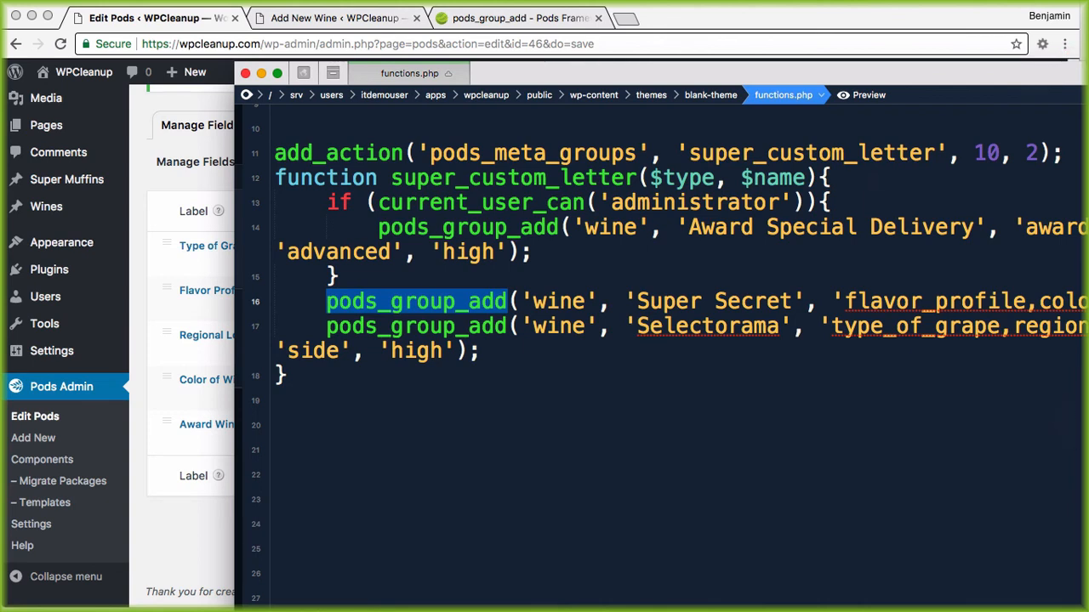
pyautogui.moveTo(558, 59); pyautogui.dragTo(516, 48)
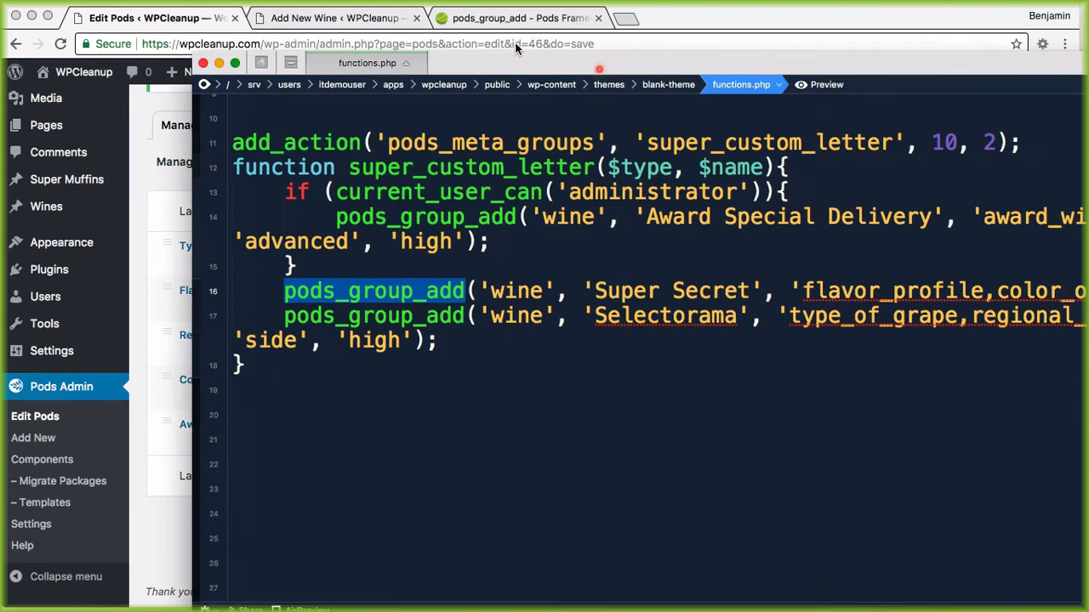
pyautogui.doubleClick(515, 48)
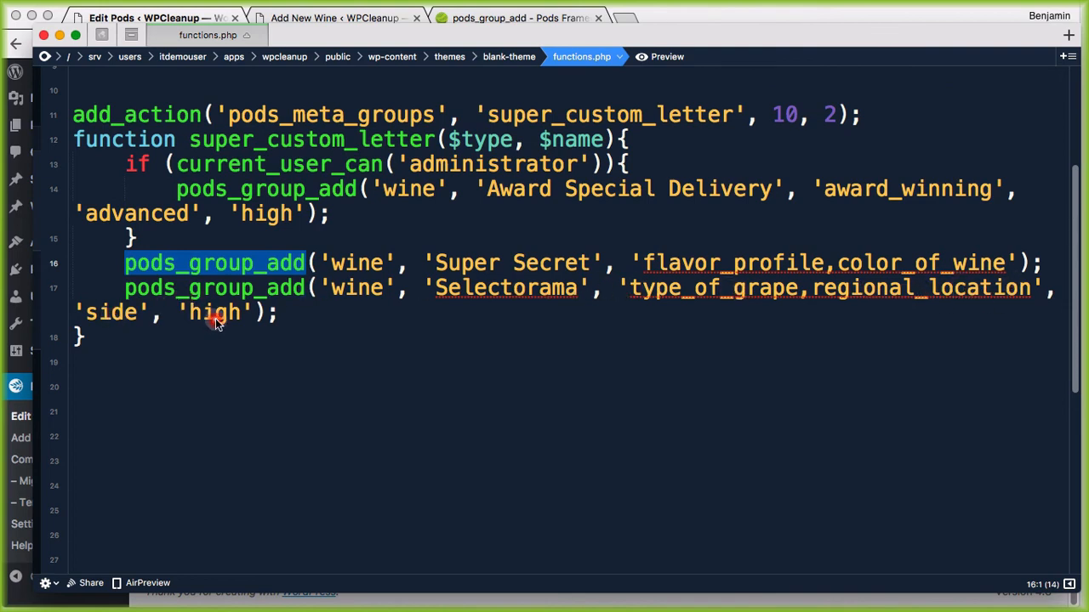
pyautogui.click(321, 291)
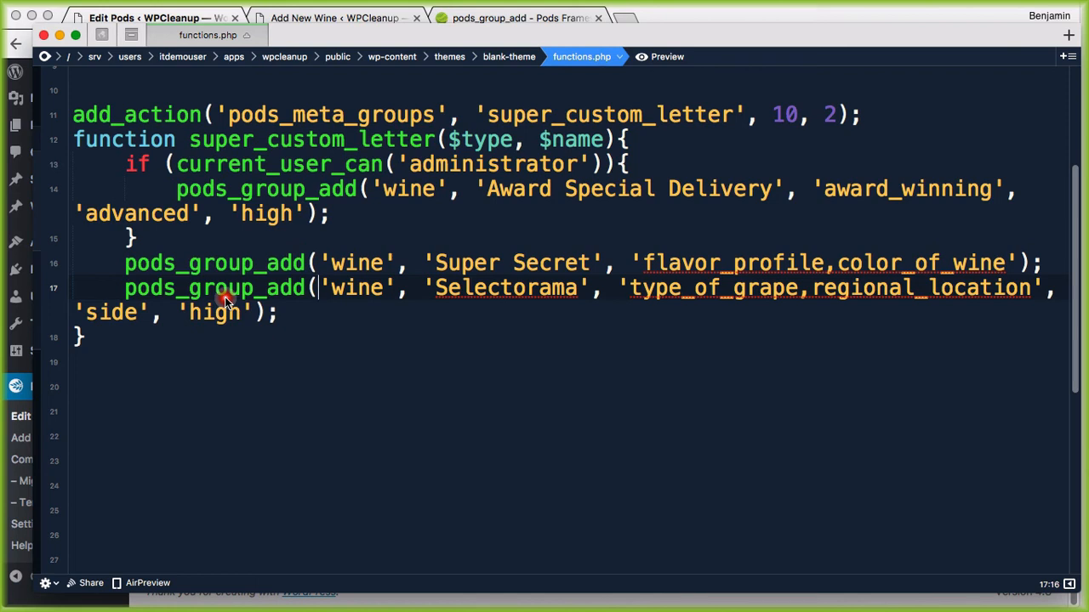
pyautogui.moveTo(631, 289); pyautogui.dragTo(1029, 288)
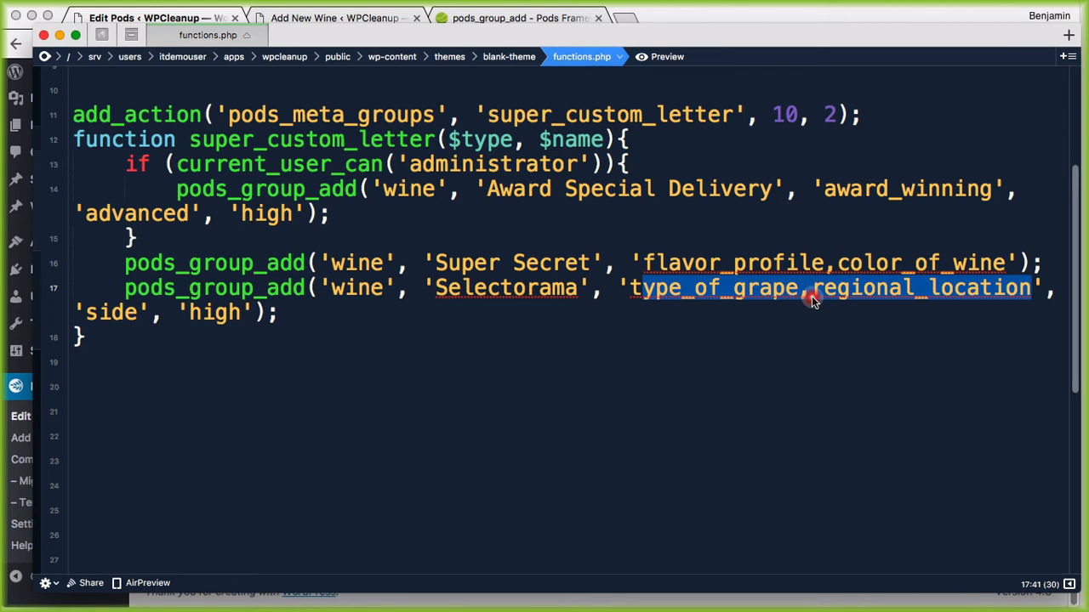
pyautogui.click(321, 287)
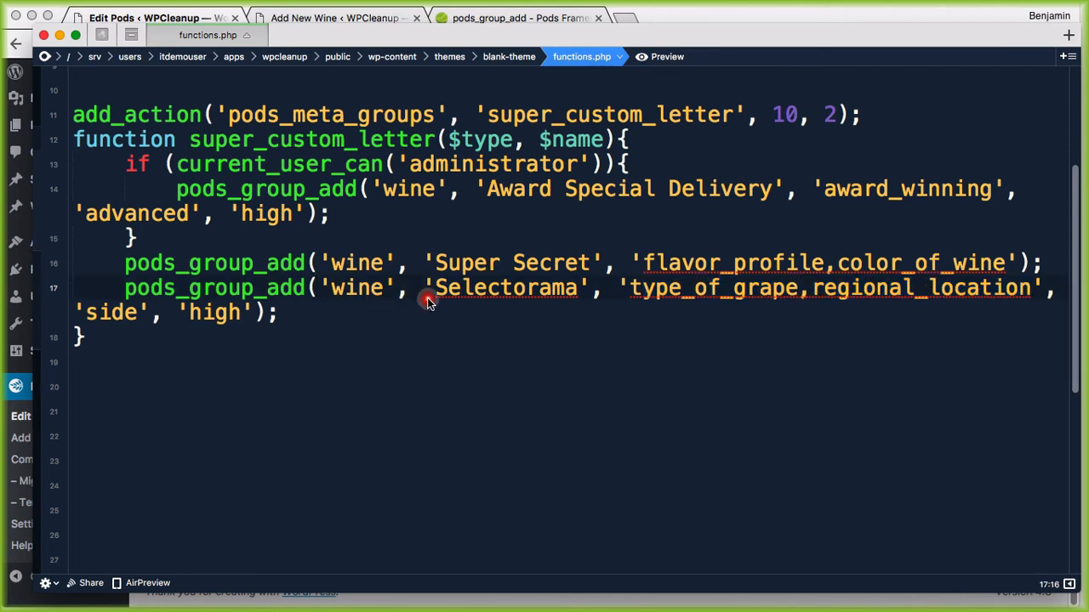
# In the Selectorama call of functions.php, wrap the 'wine' argument in array() and add a comma after 'wine' for further pod names
pyautogui.write('arr')
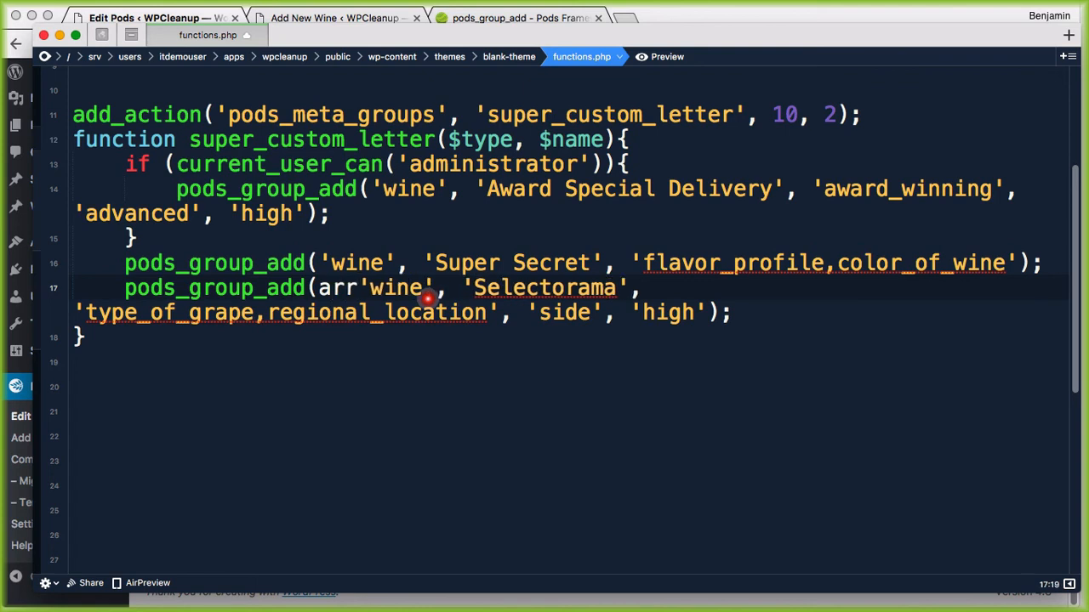
pyautogui.write('Y')
pyautogui.write('y(')
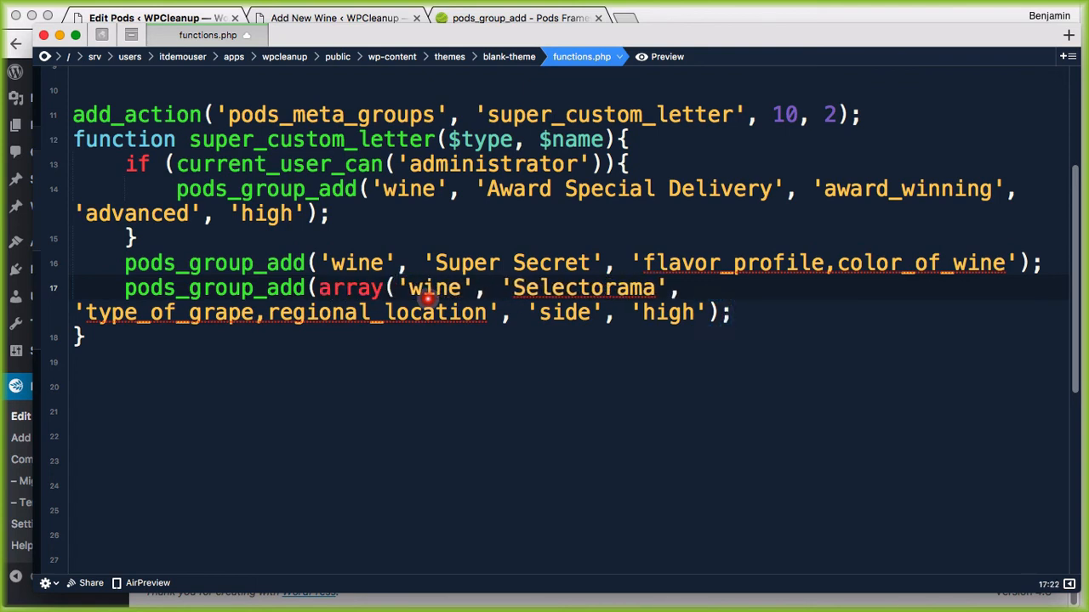
pyautogui.click(478, 287)
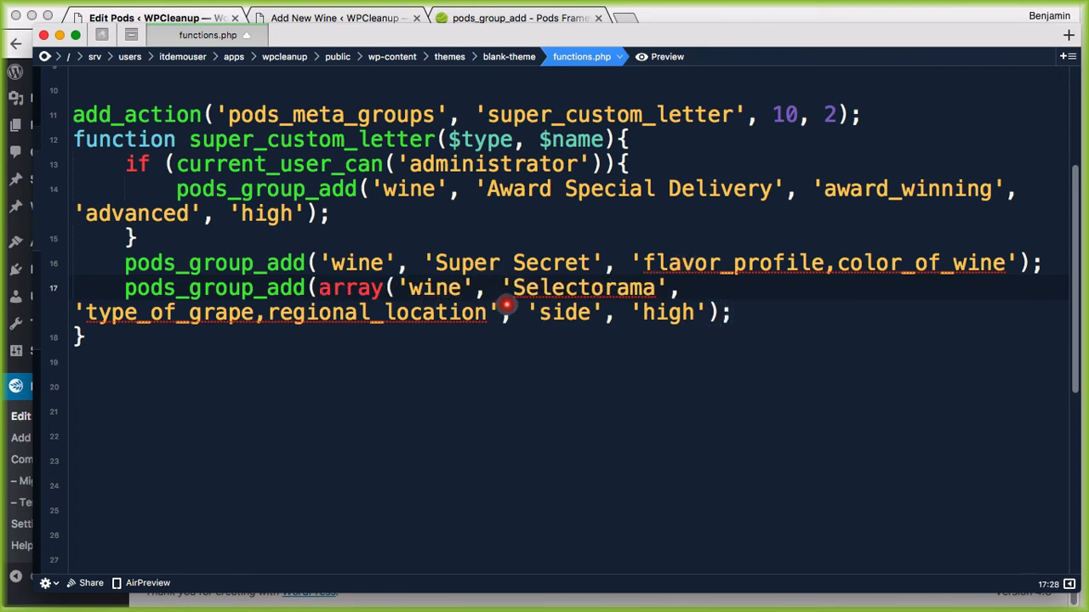
pyautogui.write(')')
pyautogui.press('Left')
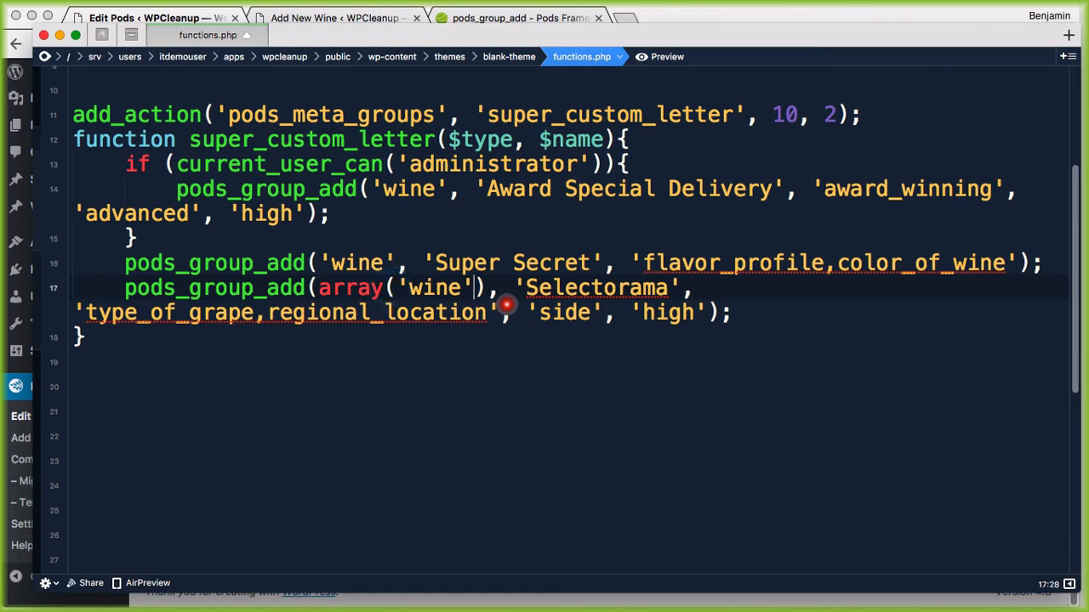
pyautogui.write(',')
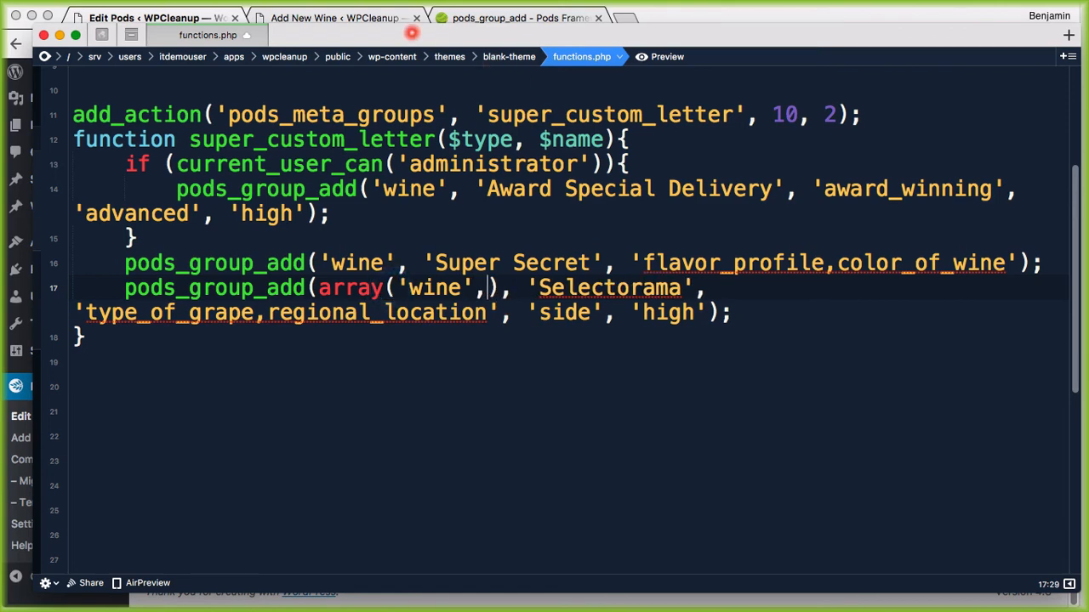
# Move the editor window aside and open the Manage Pods list in the browser, leaving the wine pod without saving, to look up pod names
pyautogui.moveTo(415, 34); pyautogui.dragTo(845, 57)
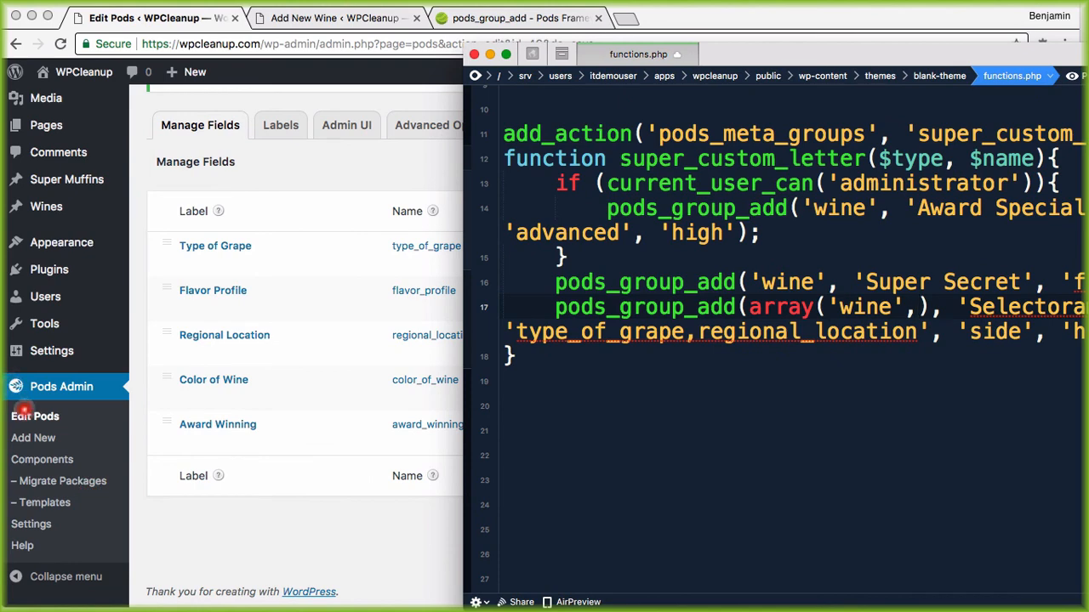
pyautogui.click(34, 421)
pyautogui.click(34, 419)
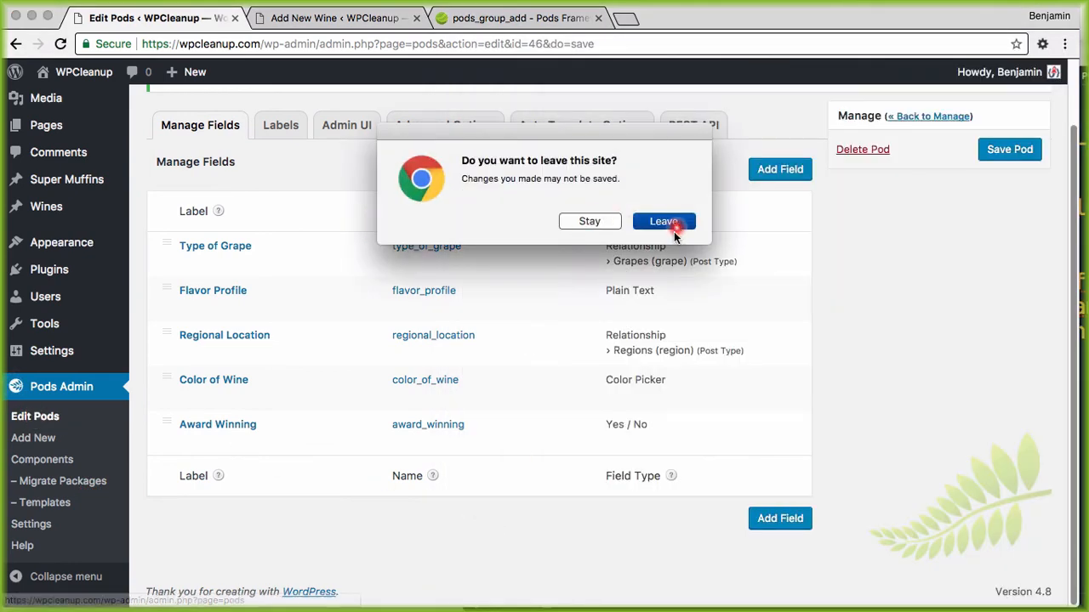
pyautogui.click(672, 223)
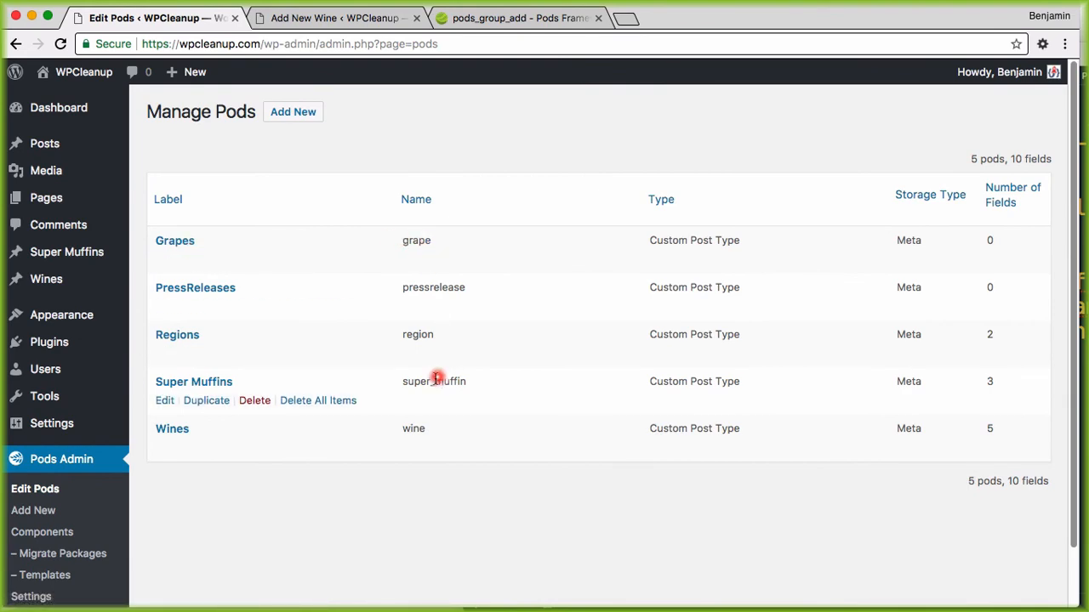
# Back in the code editor, add 'grape' and 'region' to the Selectorama call's pod array and save functions.php
pyautogui.press('super+Tab')
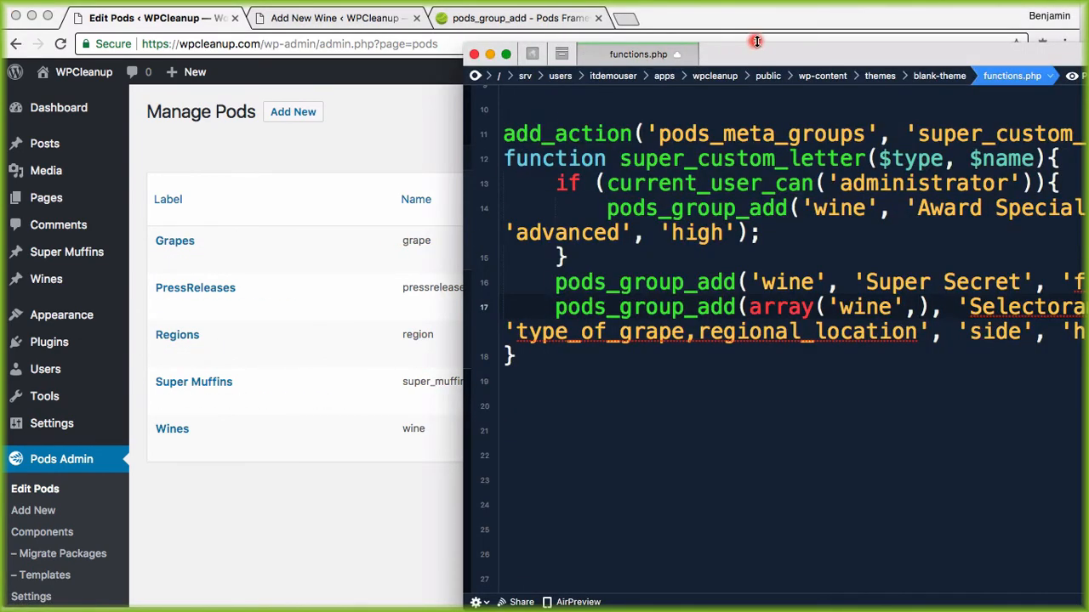
pyautogui.moveTo(757, 56); pyautogui.dragTo(444, 71)
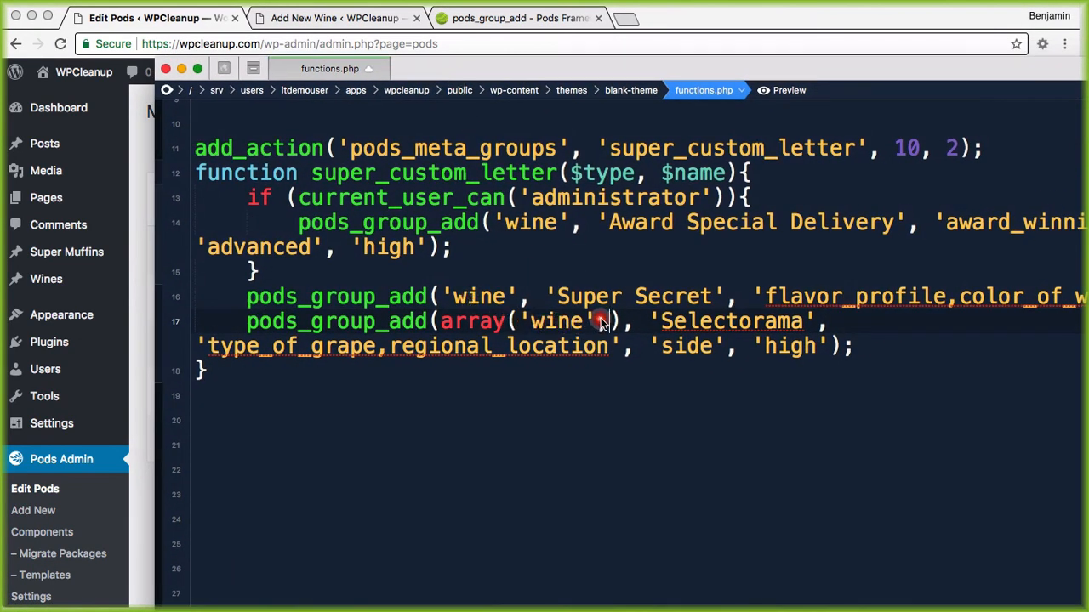
pyautogui.write("'grape',")
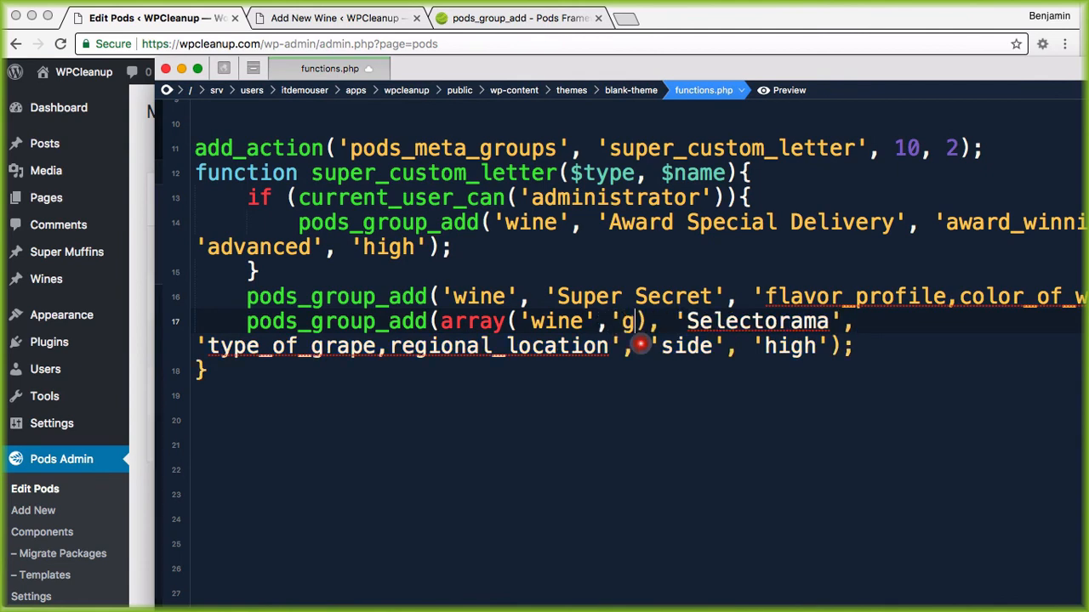
pyautogui.write("'region'")
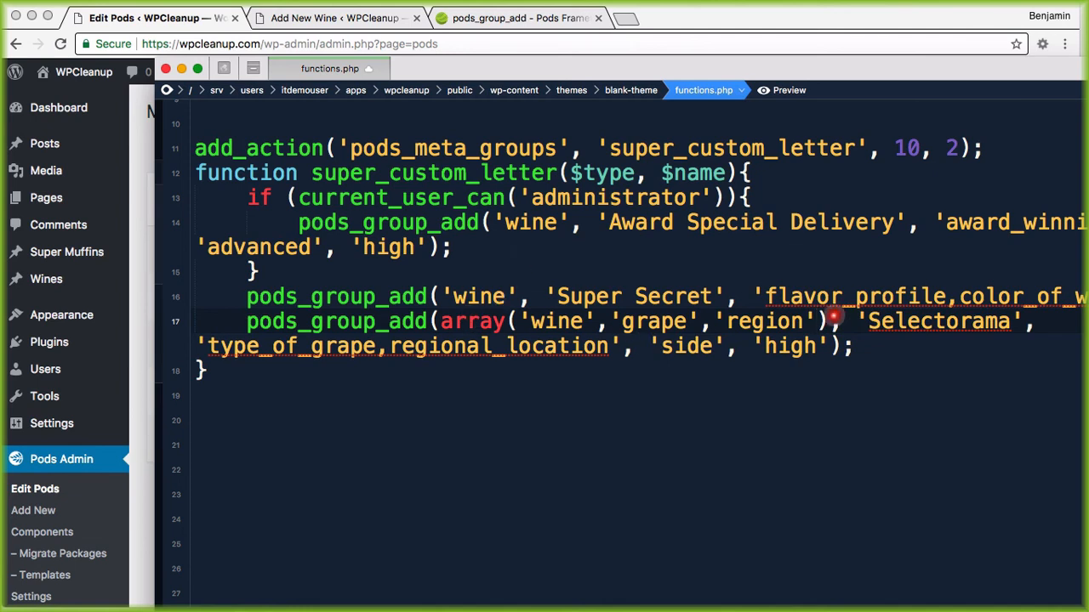
pyautogui.moveTo(827, 320); pyautogui.dragTo(445, 334)
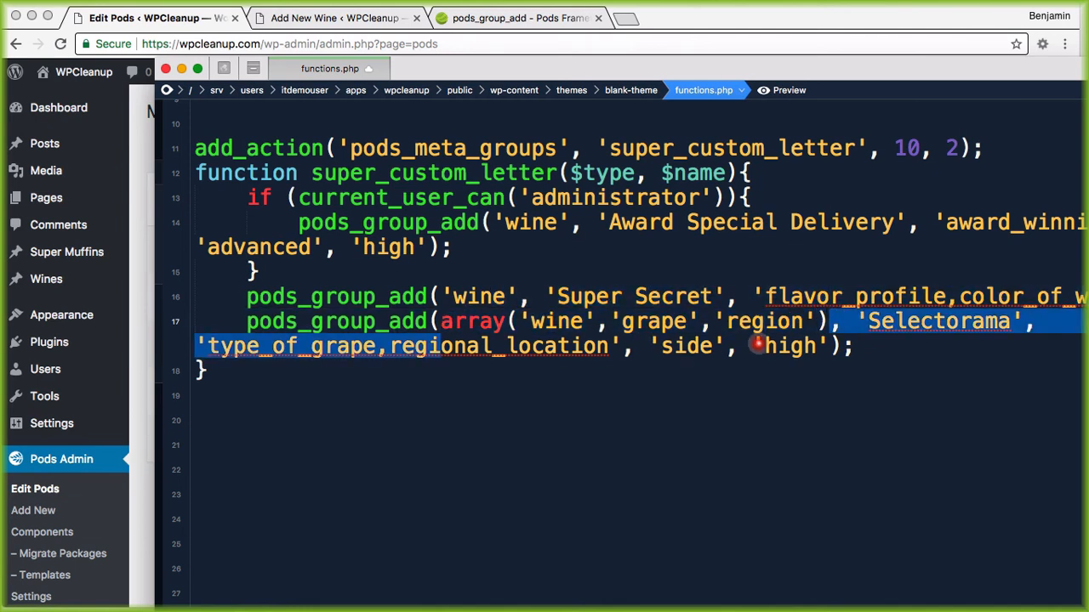
pyautogui.click(853, 324)
pyautogui.moveTo(832, 321); pyautogui.dragTo(442, 322)
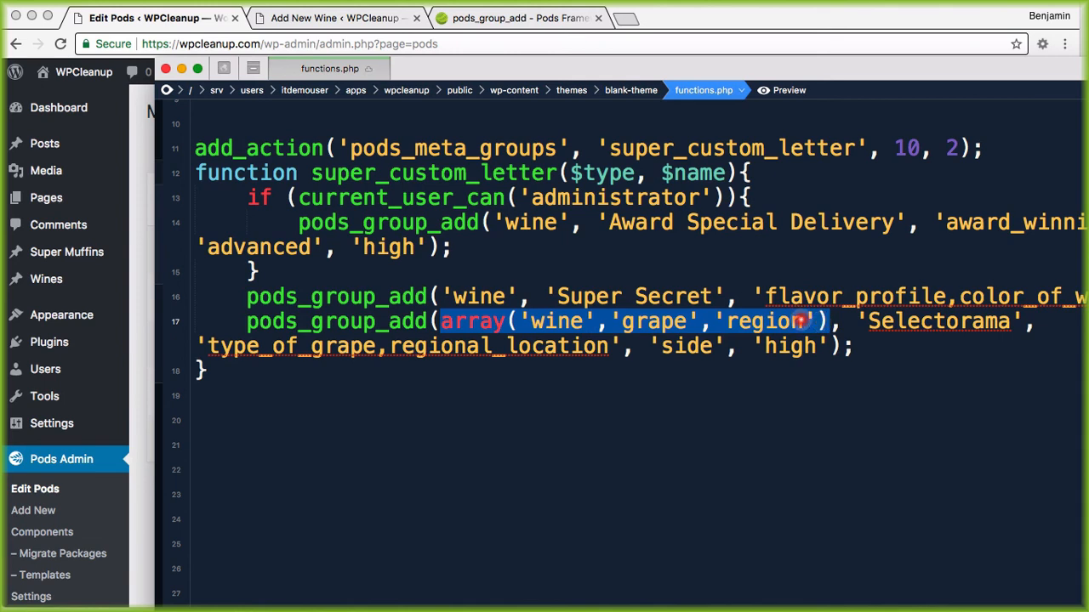
# Reload the Add New Wine page in the browser to test the pod array, and return to the Manage Pods list
pyautogui.click(145, 262)
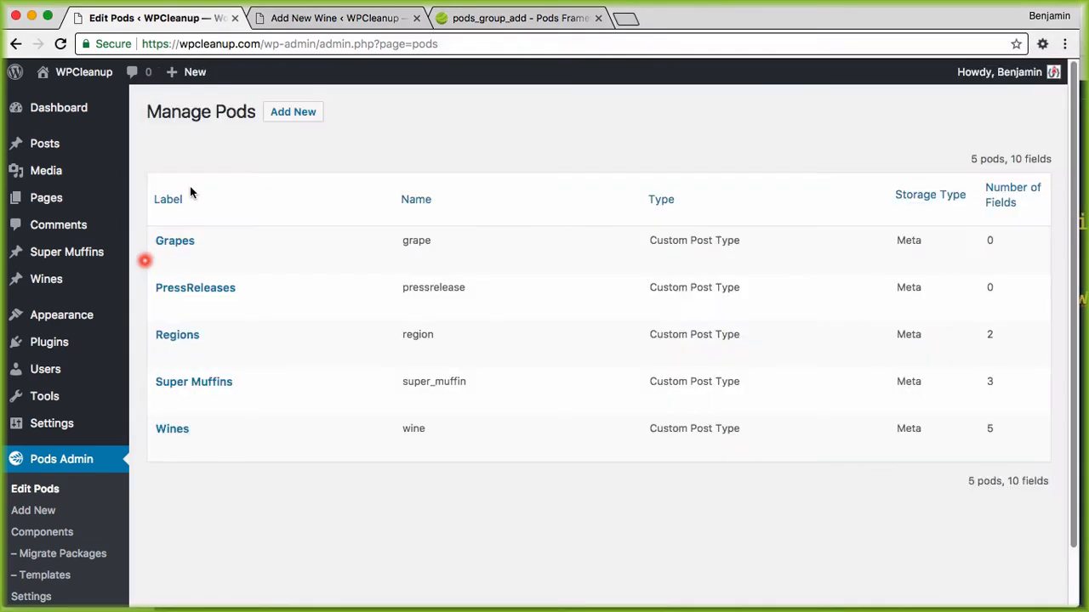
pyautogui.click(334, 17)
pyautogui.scroll(5, 281, 162)
pyautogui.click(59, 43)
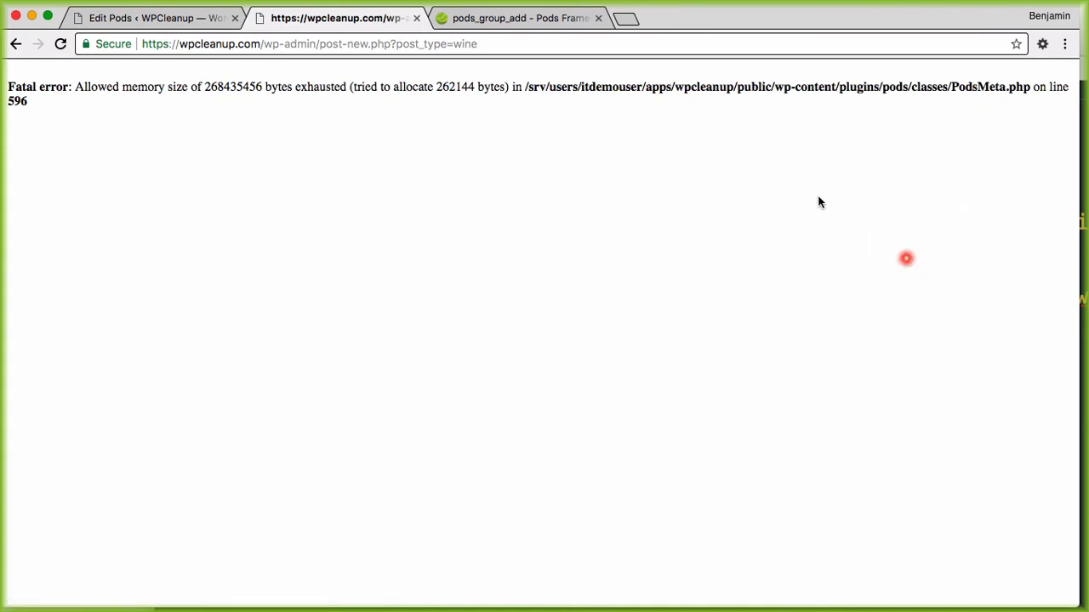
pyautogui.click(166, 23)
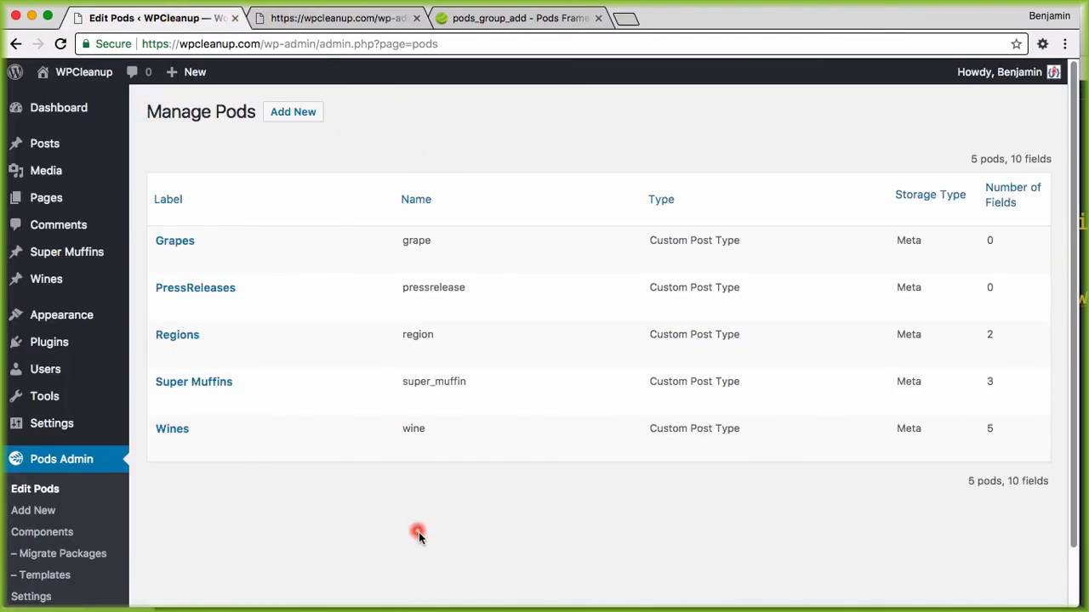
# In the code editor, remove 'region' from the Selectorama call's pod array, save functions.php, and review the remaining arguments
pyautogui.press('super+Tab')
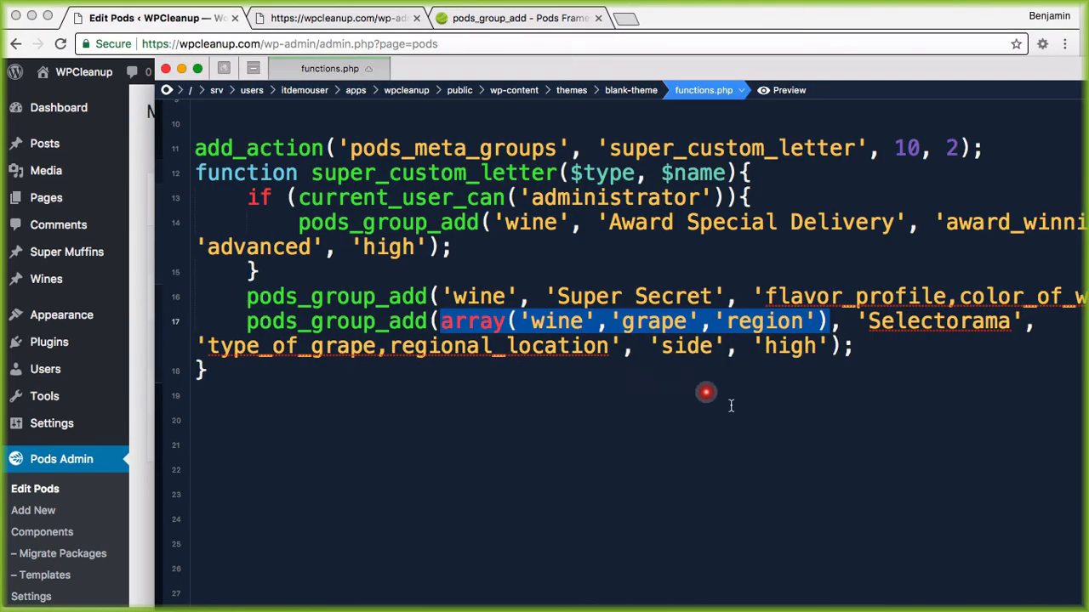
pyautogui.moveTo(817, 73); pyautogui.dragTo(726, 108)
pyautogui.click(756, 433)
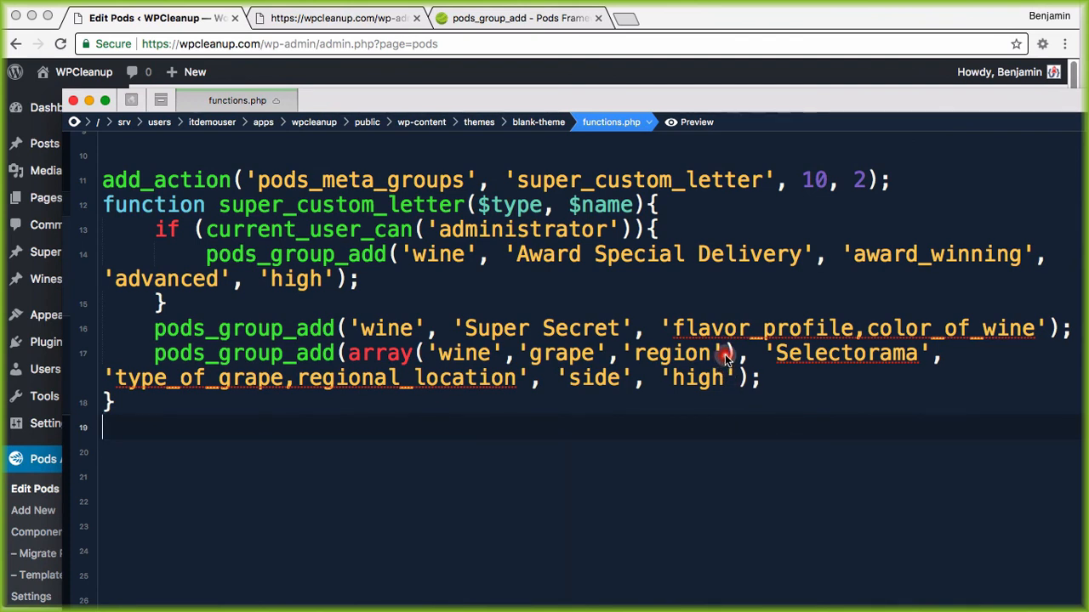
pyautogui.moveTo(721, 350); pyautogui.dragTo(606, 350)
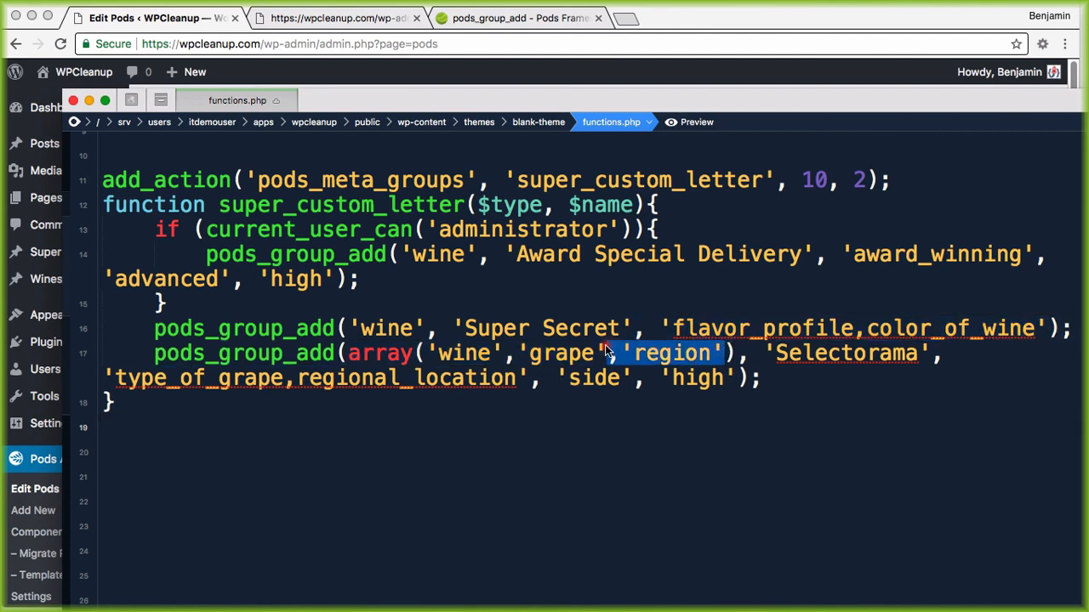
pyautogui.press('BackSpace')
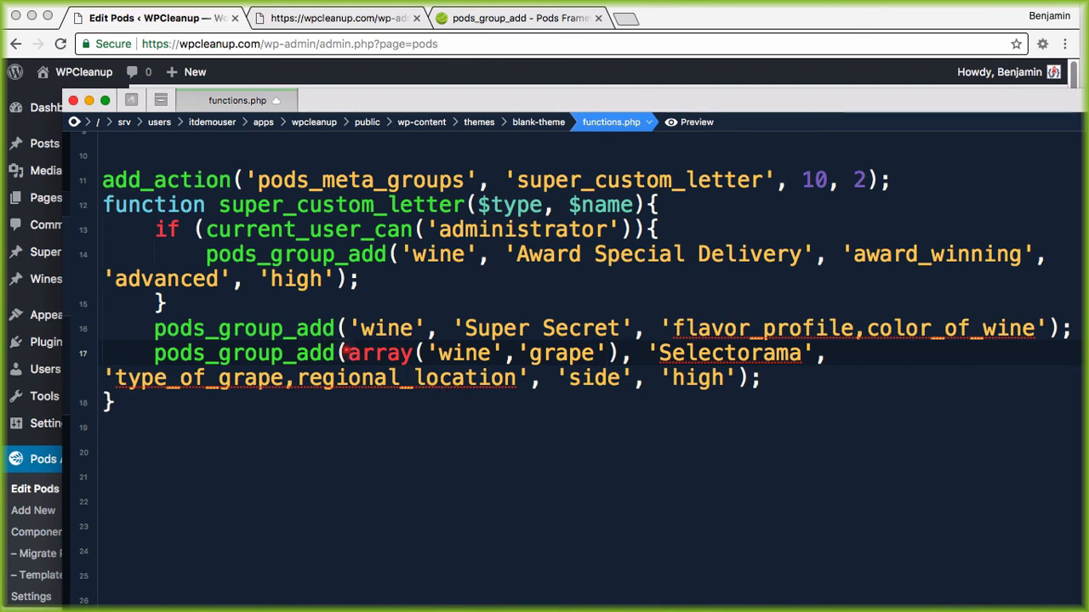
pyautogui.moveTo(348, 352); pyautogui.dragTo(631, 350)
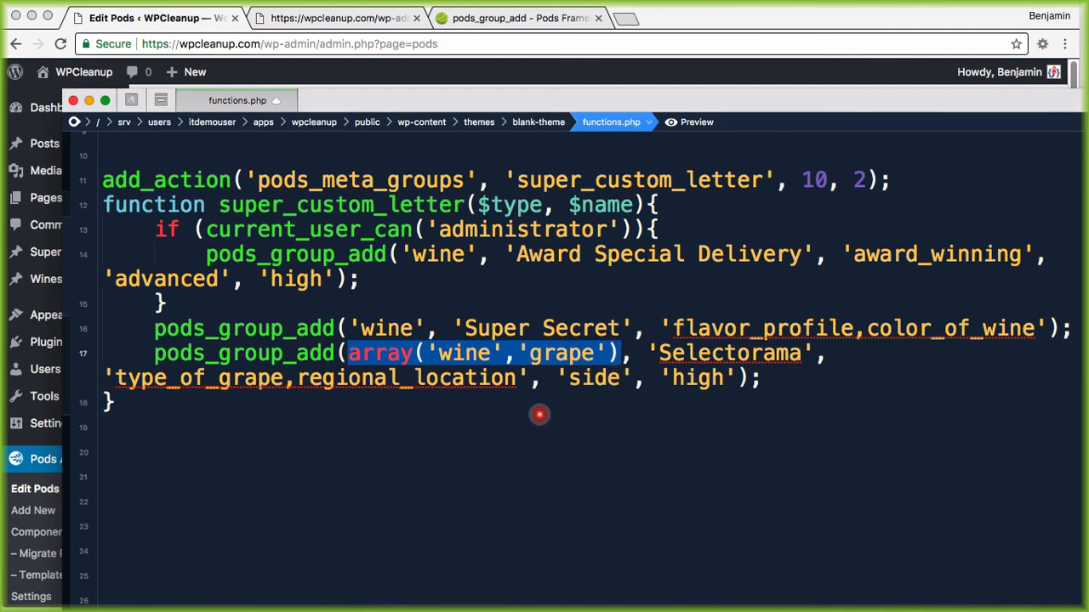
pyautogui.click(540, 416)
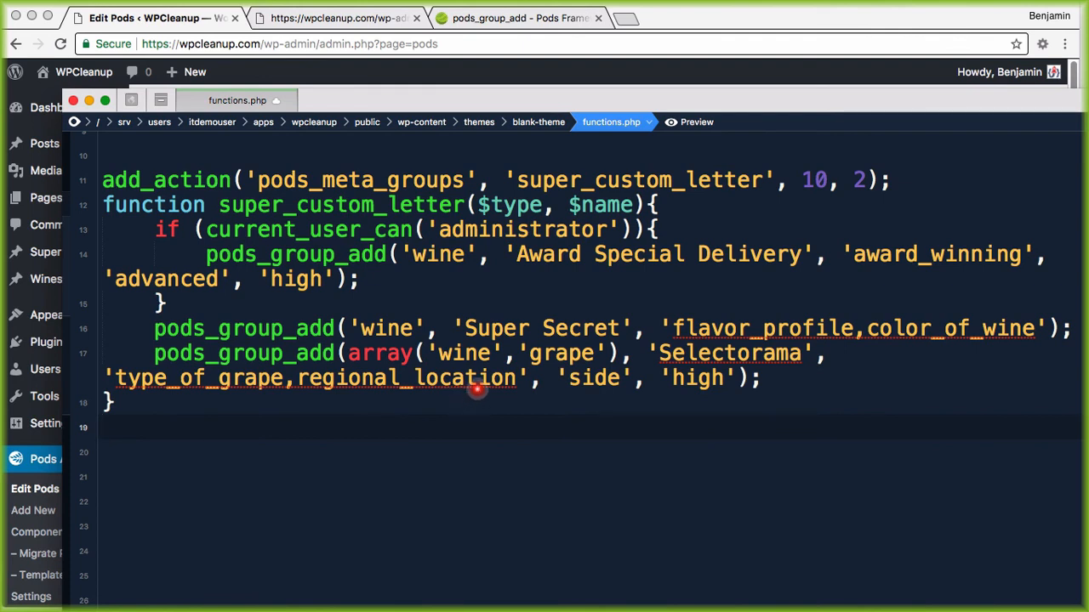
pyautogui.moveTo(621, 349); pyautogui.dragTo(608, 352)
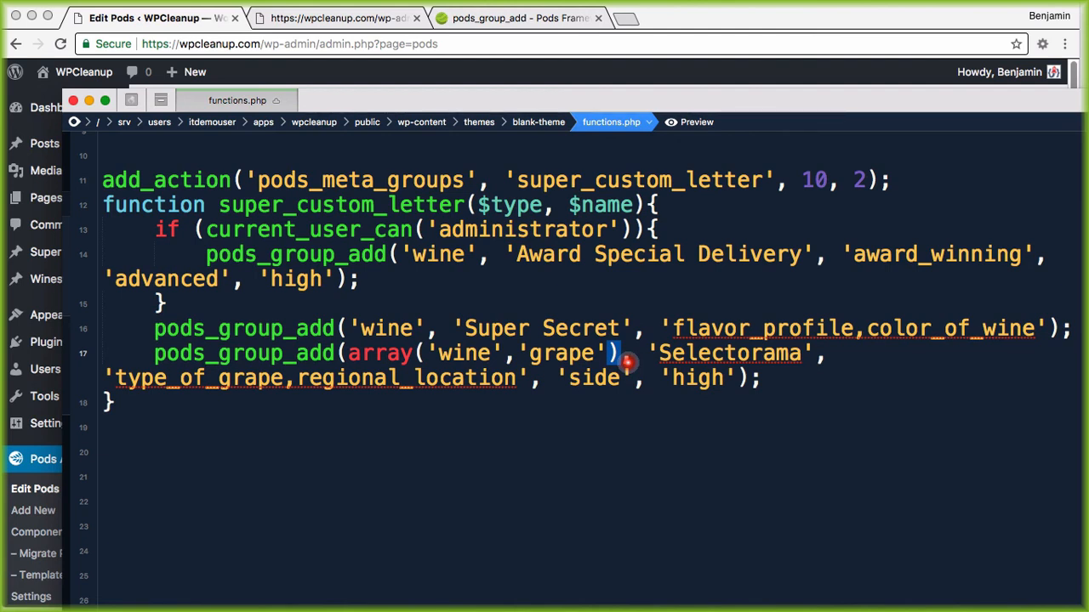
pyautogui.moveTo(815, 353); pyautogui.dragTo(607, 353)
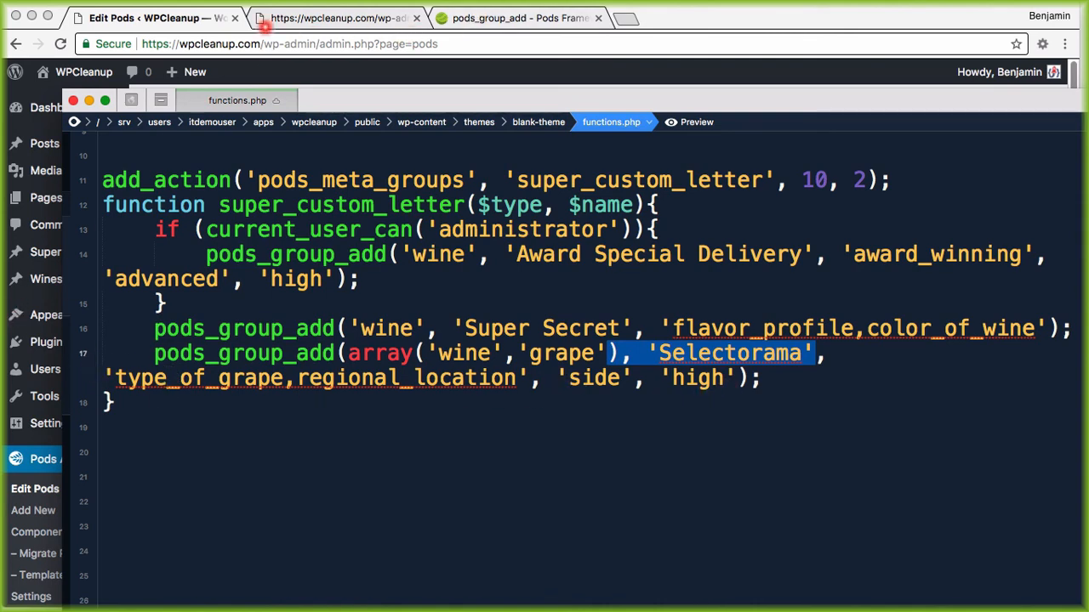
# Switch to the browser and examine the wine page's error text and the Manage Pods list
pyautogui.click(266, 24)
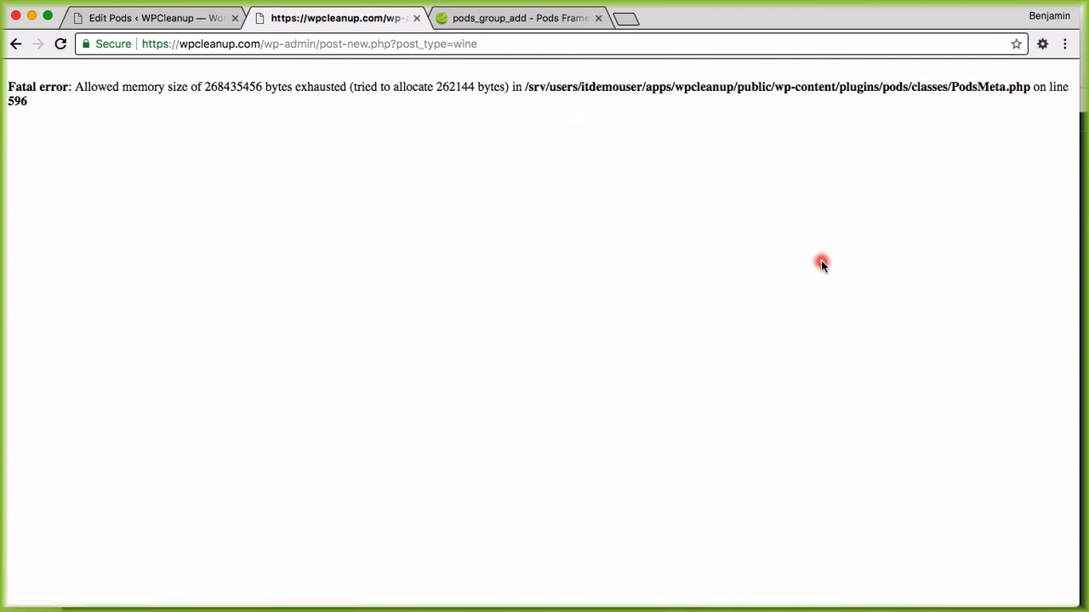
pyautogui.moveTo(218, 88); pyautogui.dragTo(485, 92)
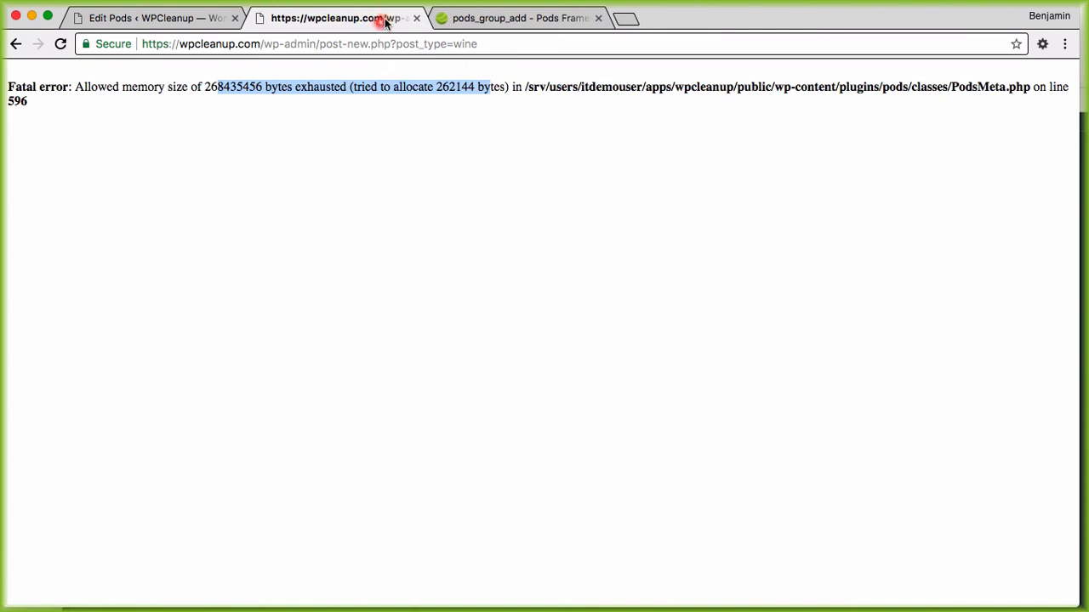
pyautogui.click(191, 19)
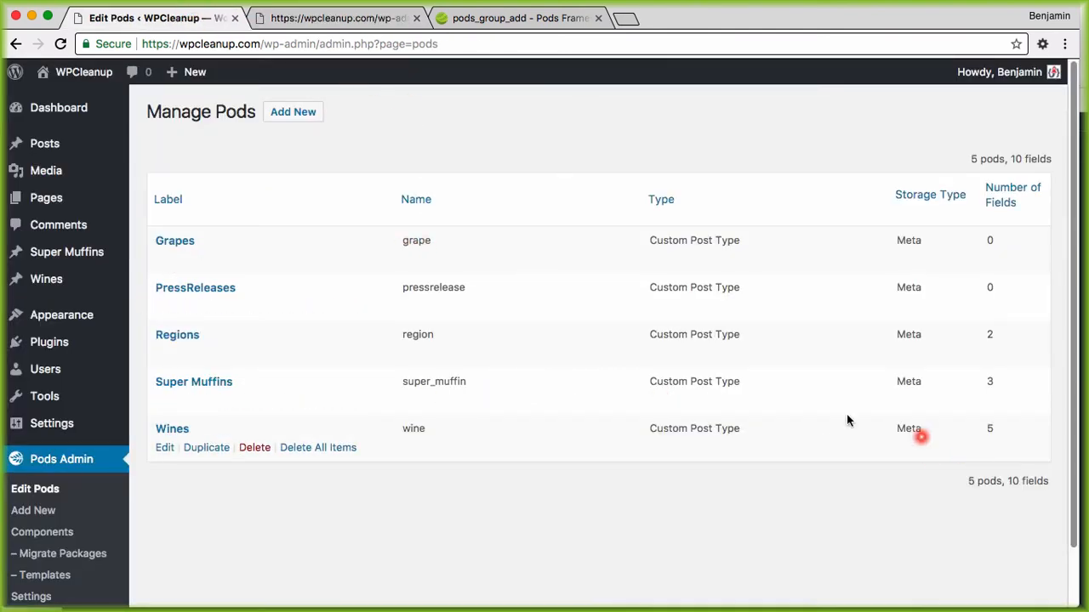
pyautogui.click(347, 19)
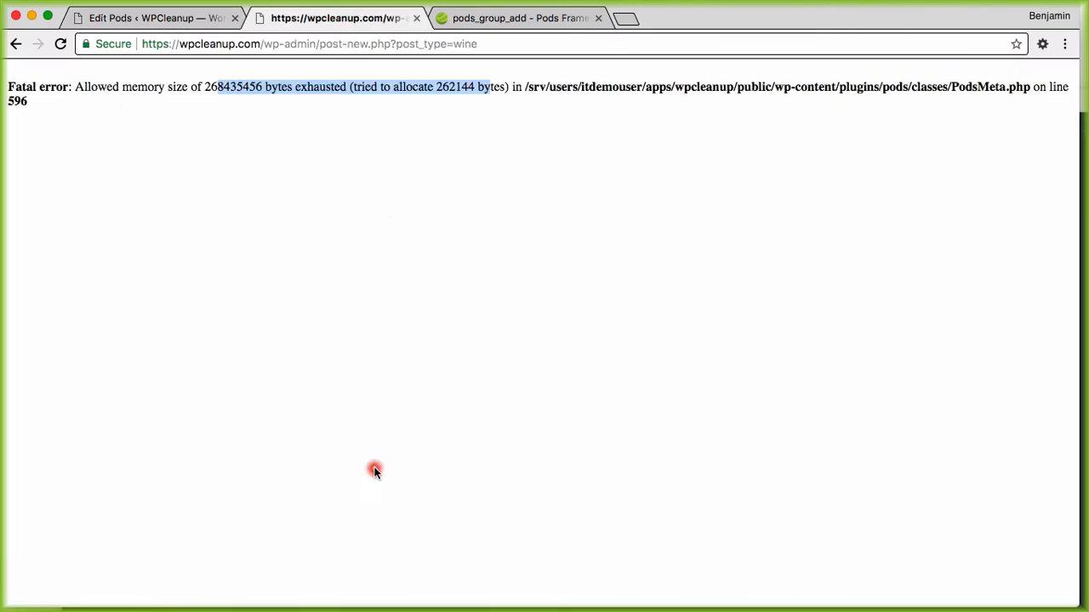
# In the code editor, delete the administrator condition together with its Award Special Delivery pods_group_add call from super_custom_letter
pyautogui.press('super+Tab')
pyautogui.click(631, 380)
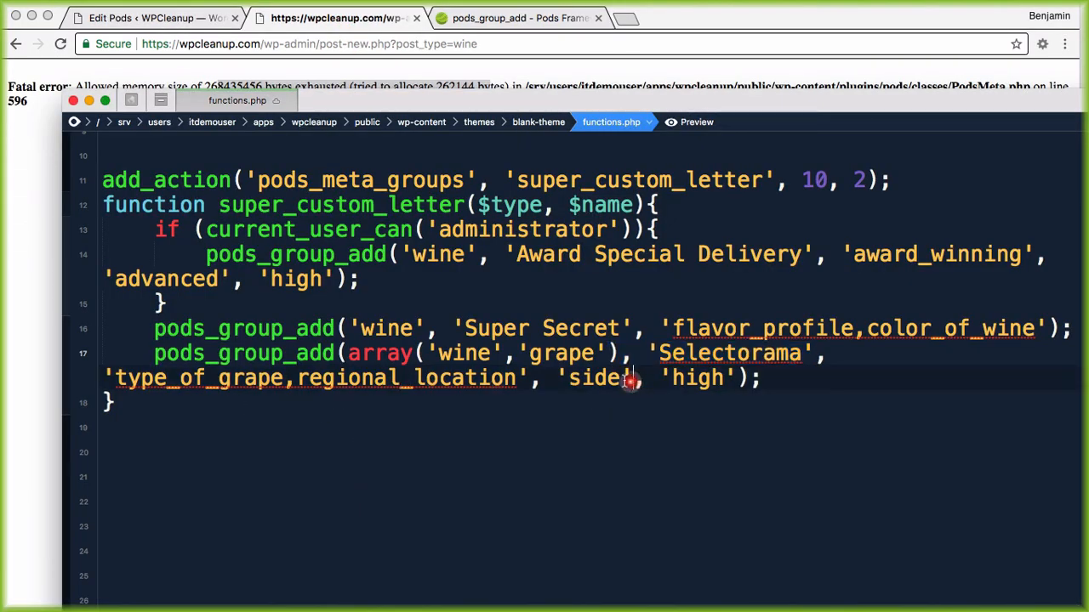
pyautogui.moveTo(171, 304); pyautogui.dragTo(54, 234)
pyautogui.press('BackSpace')
pyautogui.press('BackSpace')
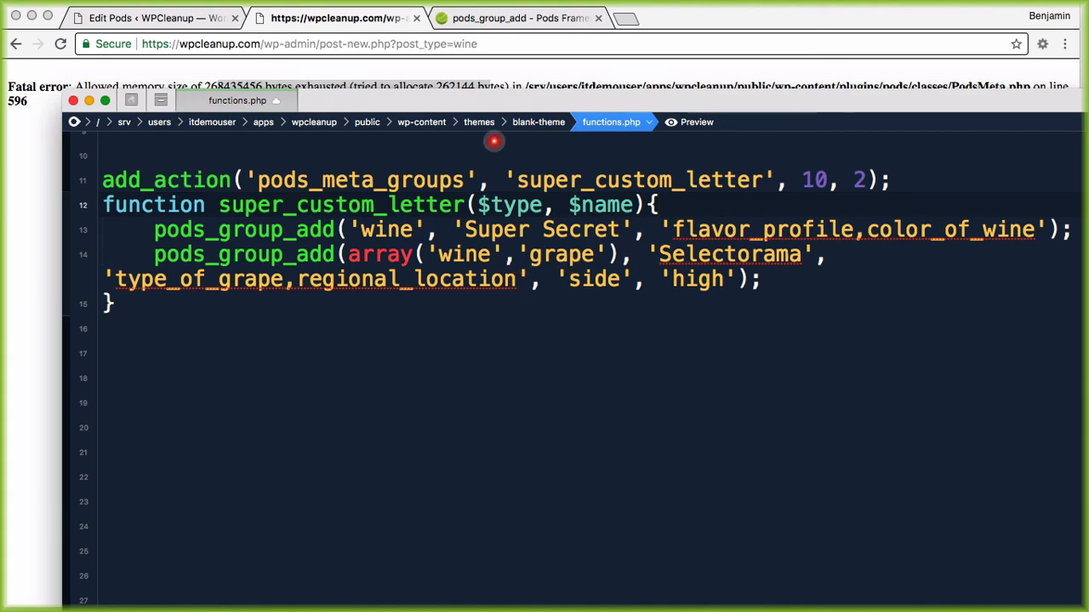
# Move the editor window aside, reload the wine page in the browser to retest the code, and return to the Manage Pods list
pyautogui.moveTo(536, 102); pyautogui.dragTo(899, 95)
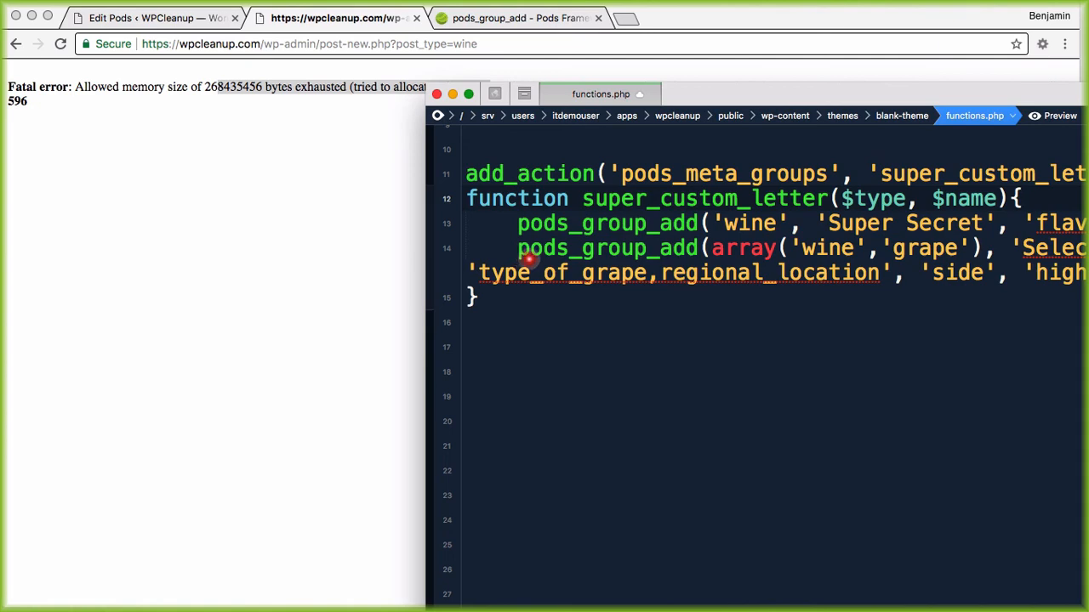
pyautogui.click(636, 274)
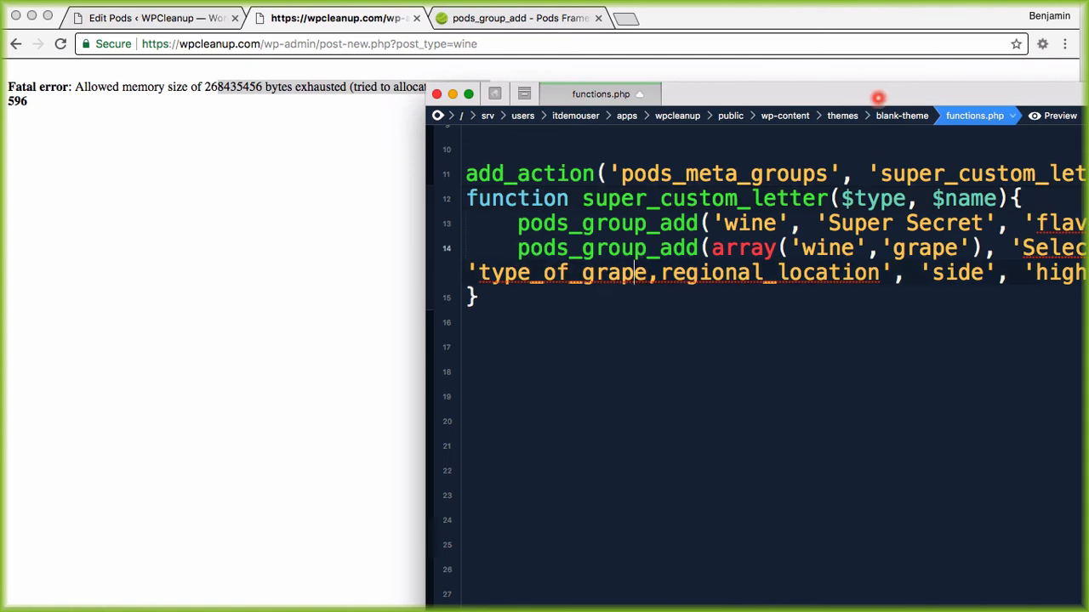
pyautogui.moveTo(878, 97); pyautogui.dragTo(789, 95)
pyautogui.click(61, 45)
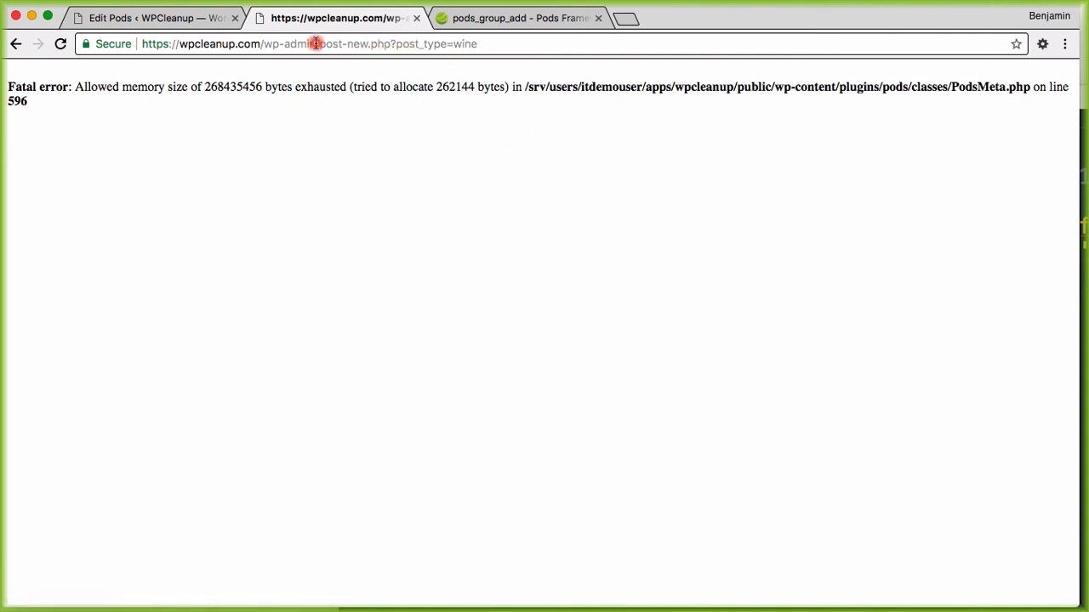
pyautogui.click(178, 20)
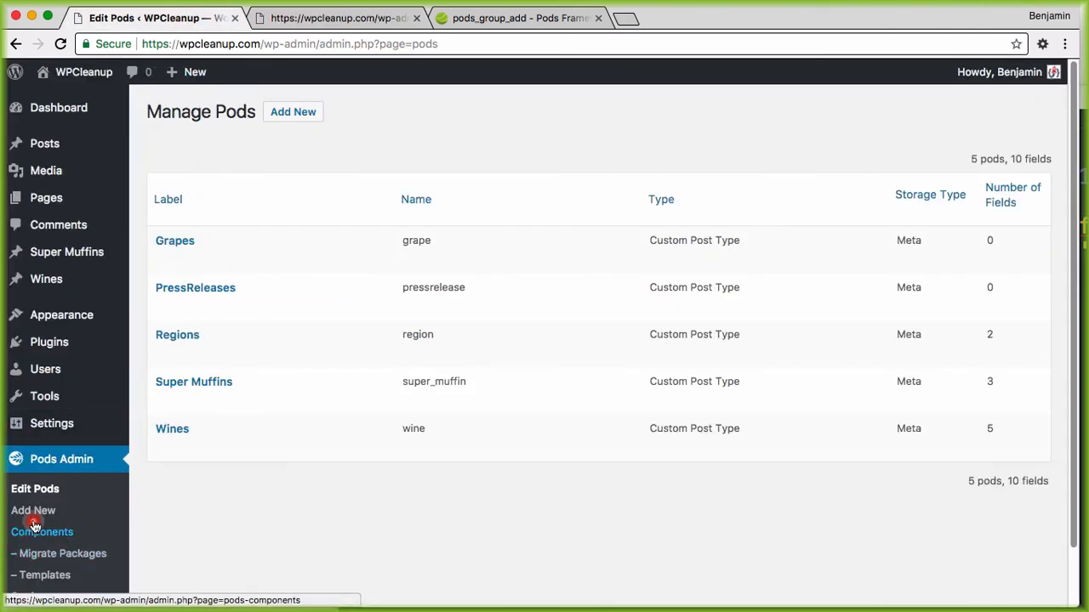
# Reload the Manage Pods list and open the form for adding a new wine to test the code
pyautogui.click(36, 489)
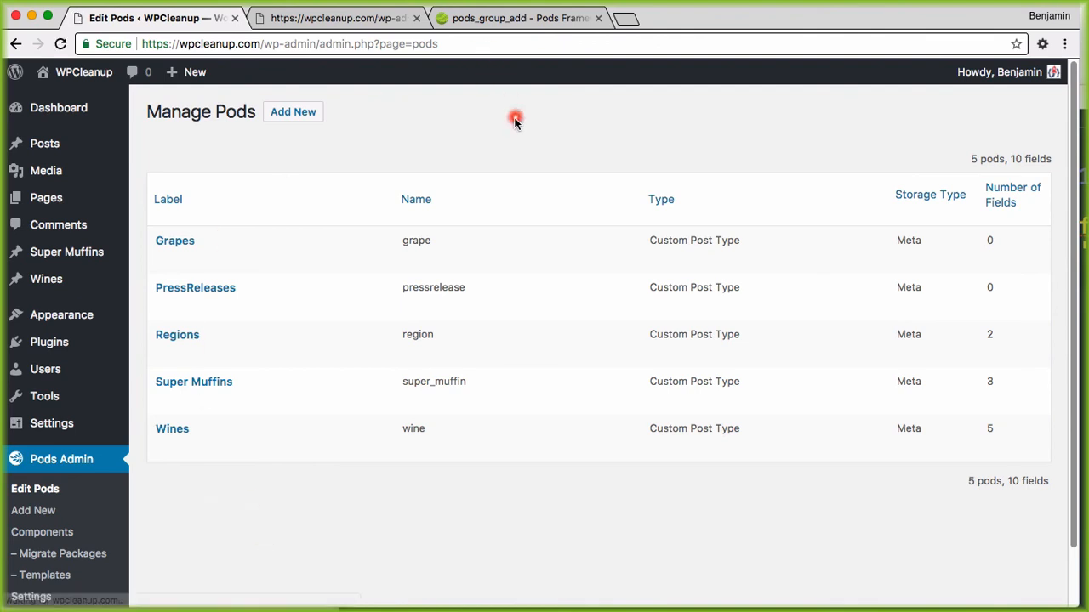
pyautogui.scroll(-2, 202, 258)
pyautogui.moveTo(80, 221)
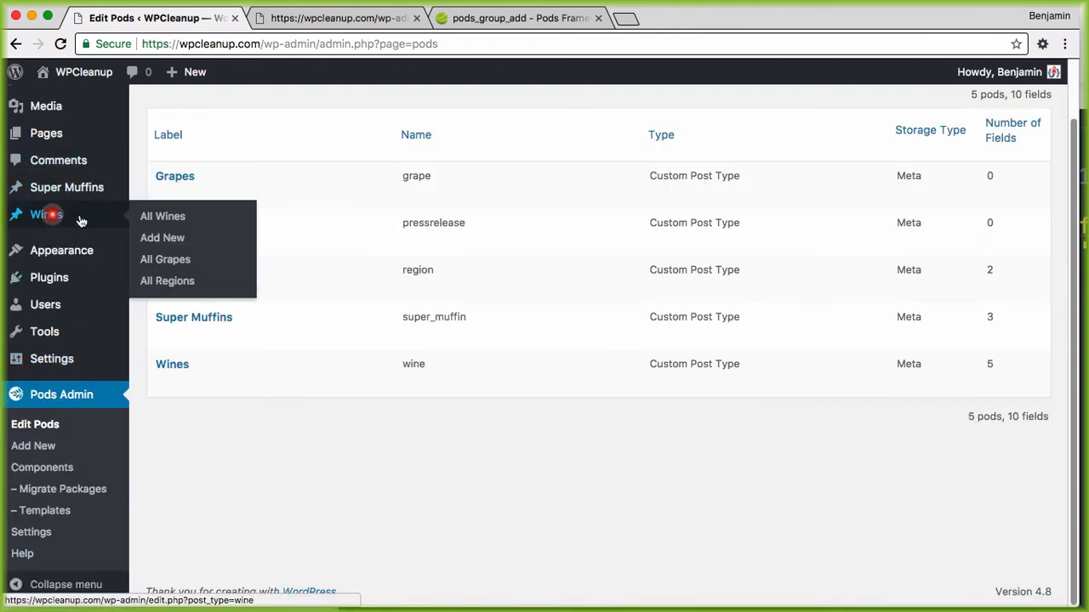
pyautogui.click(163, 238)
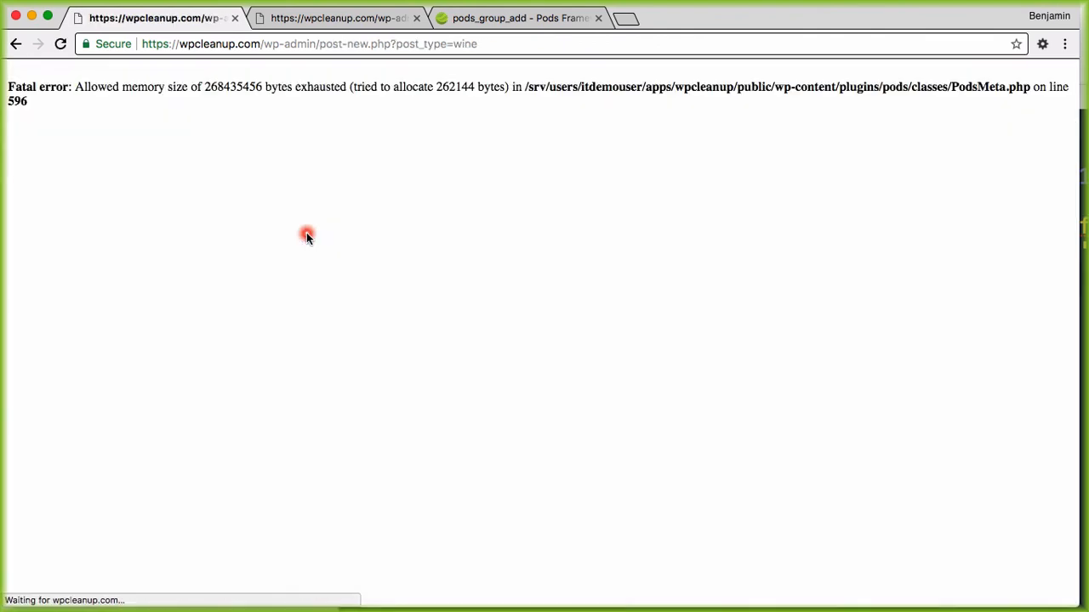
# Return to the admin, list all grapes, and open the form for adding a new grape
pyautogui.click(15, 44)
pyautogui.moveTo(51, 215)
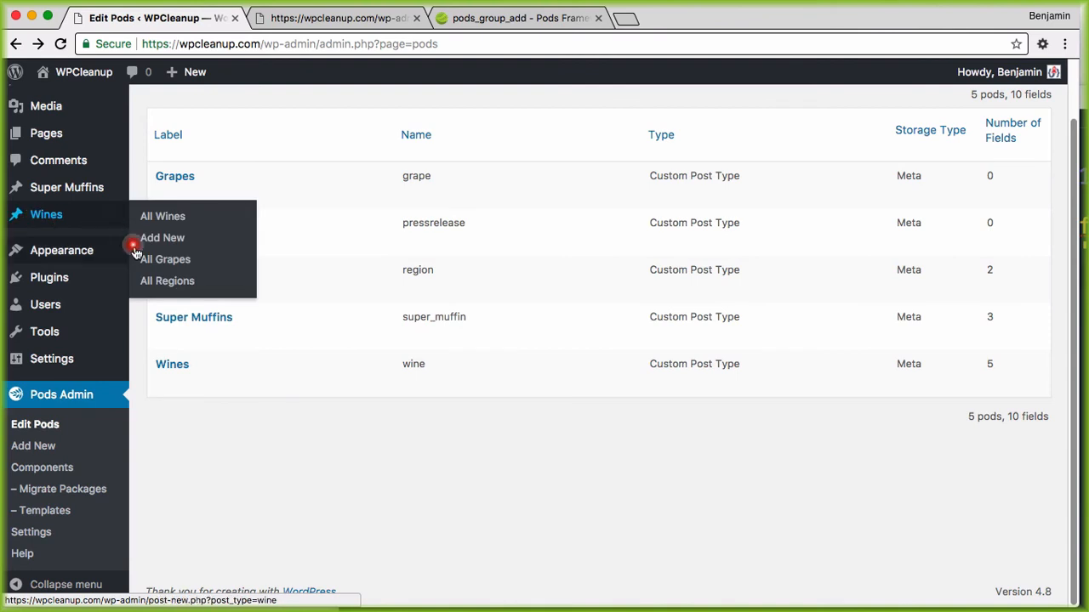
pyautogui.click(163, 260)
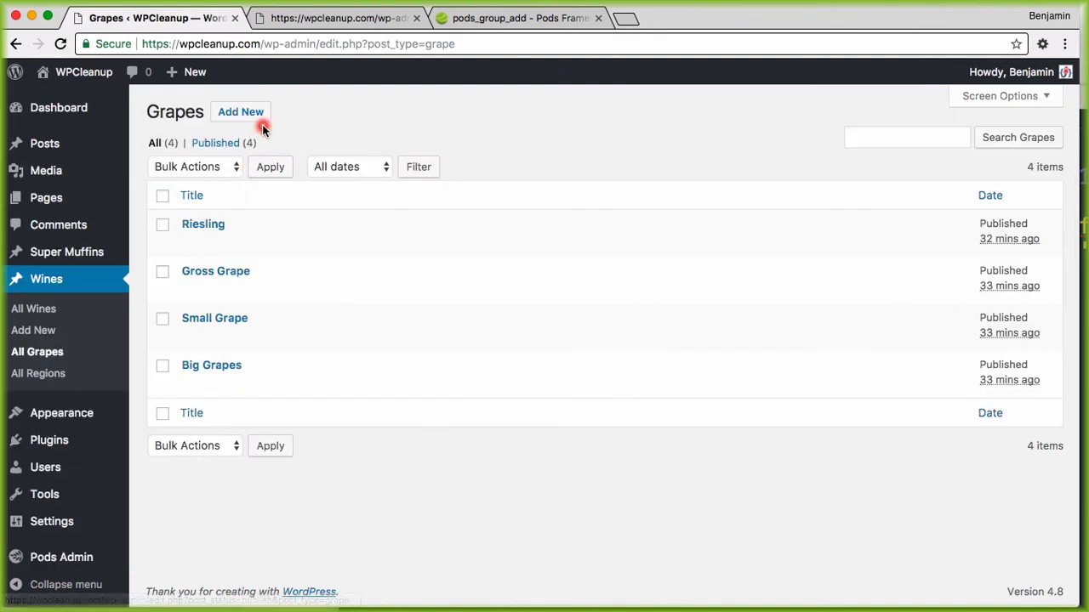
pyautogui.click(248, 113)
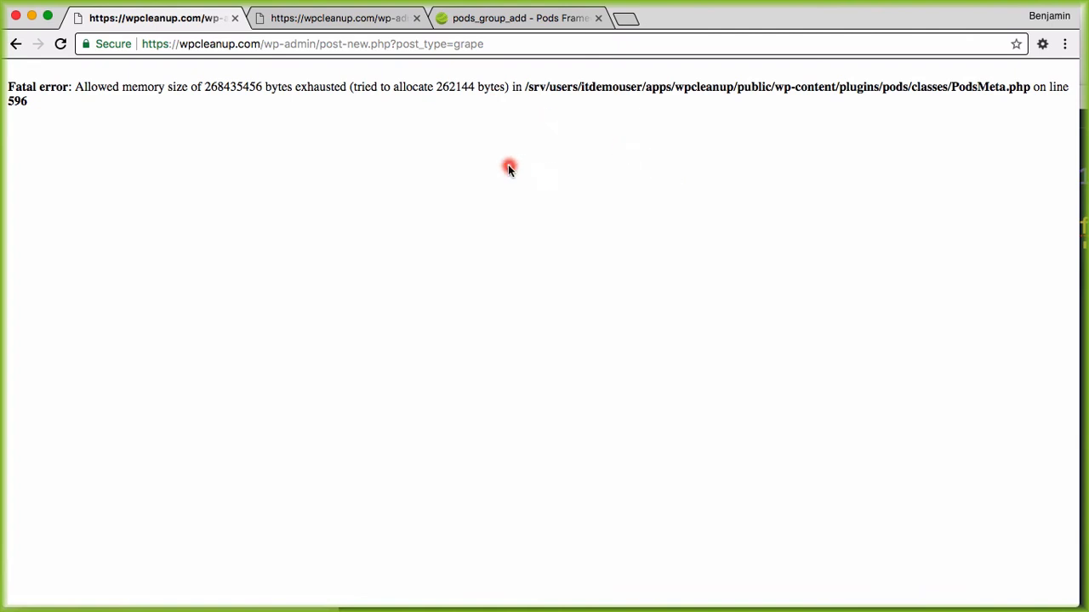
# Switch to the code editor, bring its window into full view, and review the Selectorama call's 'grape' pod and 'type_of_grape' field arguments
pyautogui.press('super+Tab')
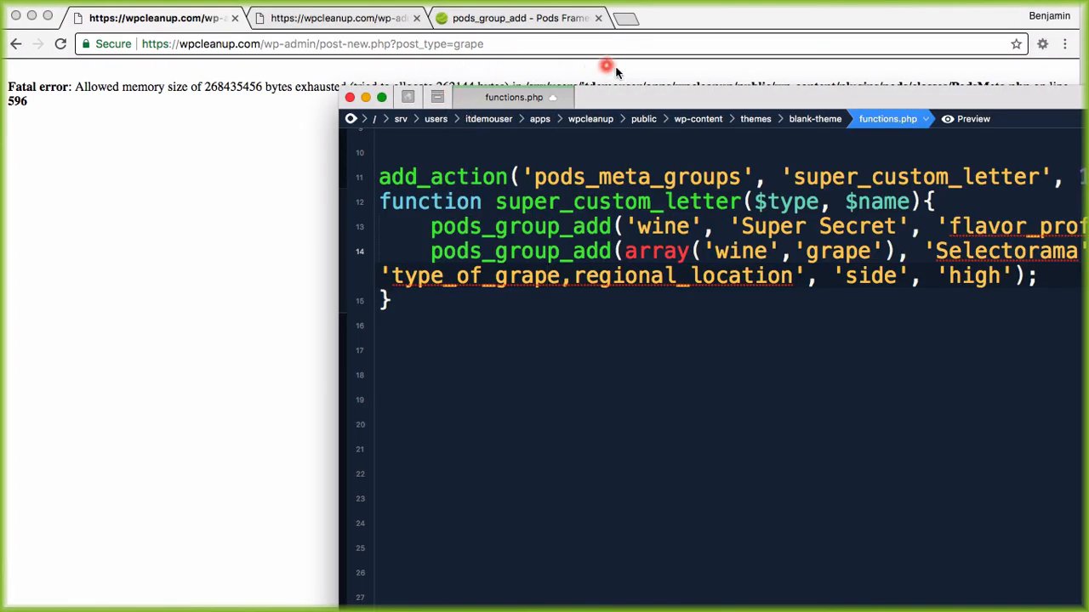
pyautogui.moveTo(657, 98); pyautogui.dragTo(335, 46)
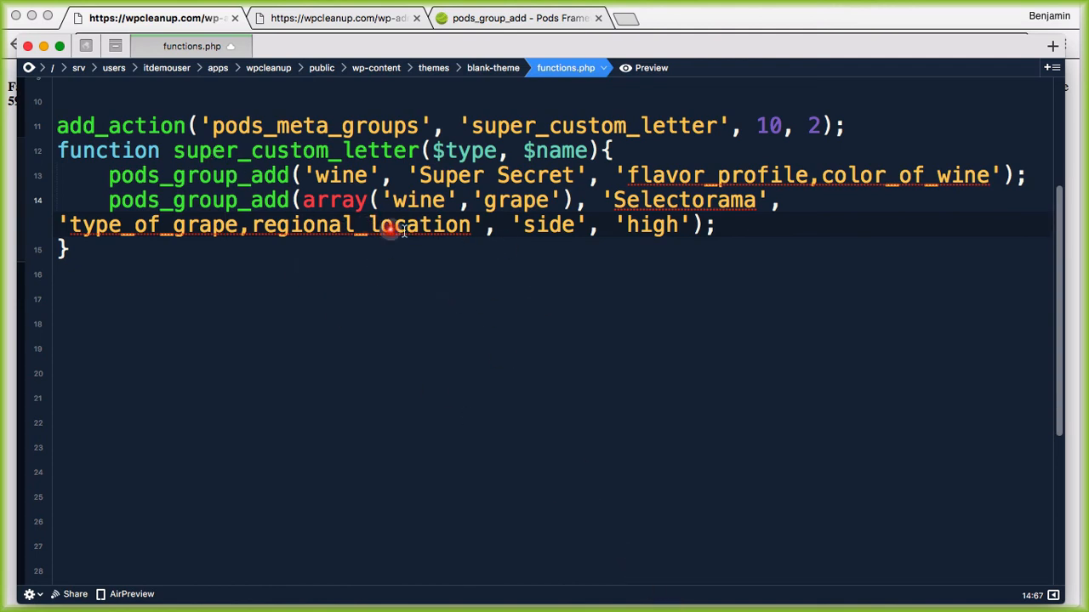
pyautogui.moveTo(484, 202); pyautogui.dragTo(553, 198)
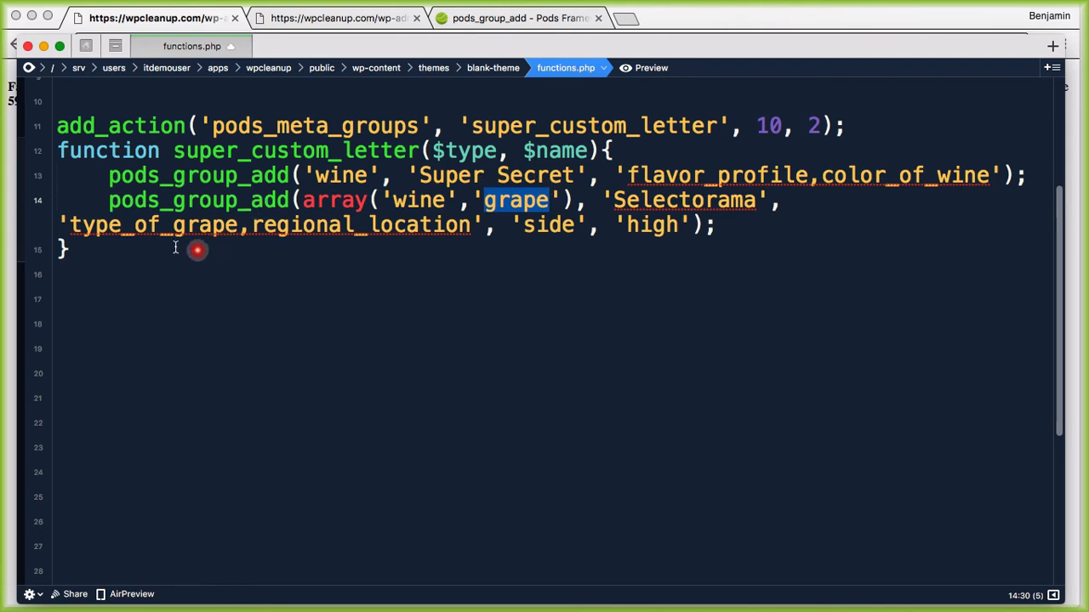
pyautogui.moveTo(70, 225); pyautogui.dragTo(244, 227)
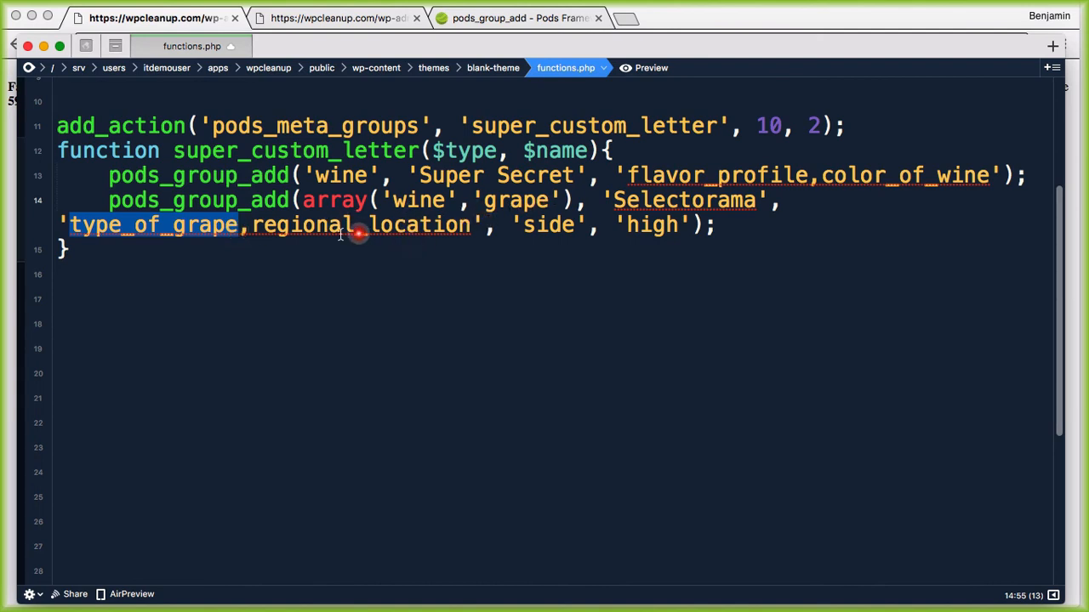
pyautogui.moveTo(68, 227); pyautogui.dragTo(174, 227)
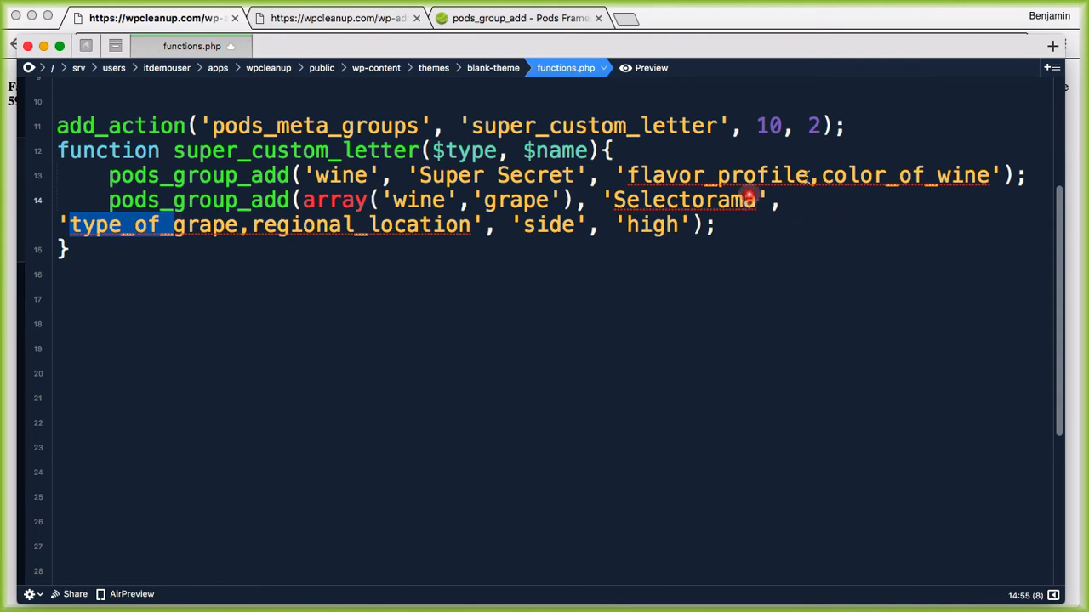
# Replace the Selectorama call's fields with Super Secret's 'flavor_profile,color_of_wine', save functions.php, and retest the new grape page in the browser
pyautogui.moveTo(988, 176); pyautogui.dragTo(611, 178)
pyautogui.press('super+c')
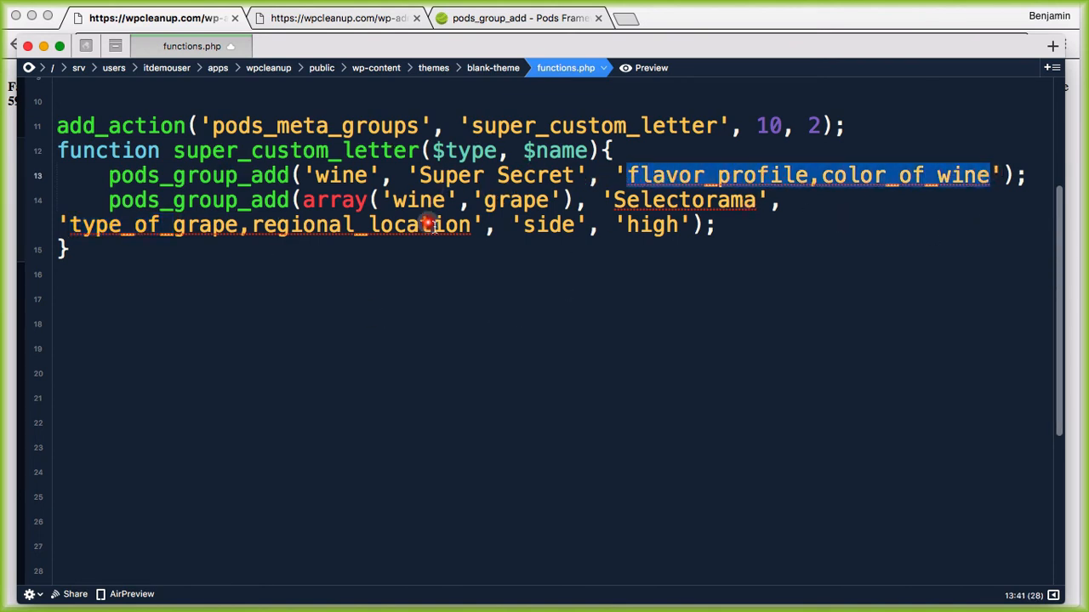
pyautogui.moveTo(471, 224); pyautogui.dragTo(63, 226)
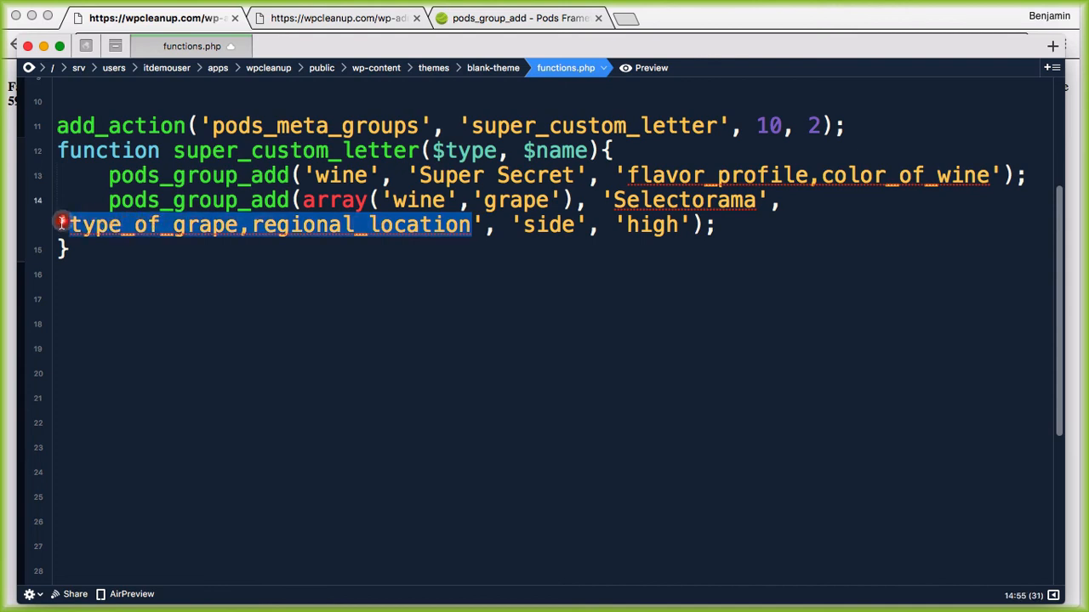
pyautogui.press('super+v')
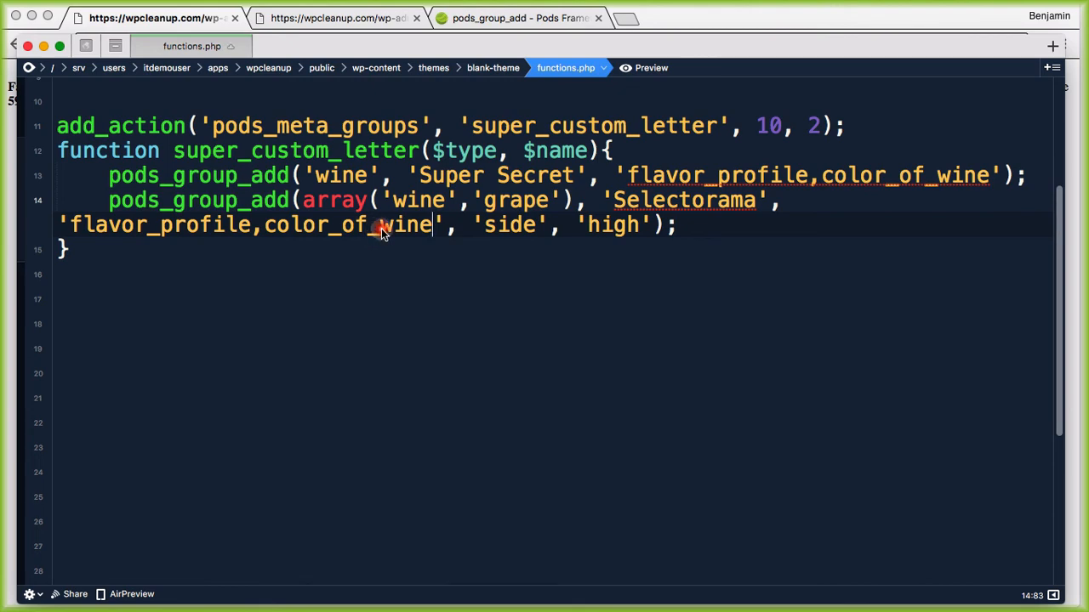
pyautogui.moveTo(289, 45); pyautogui.dragTo(593, 89)
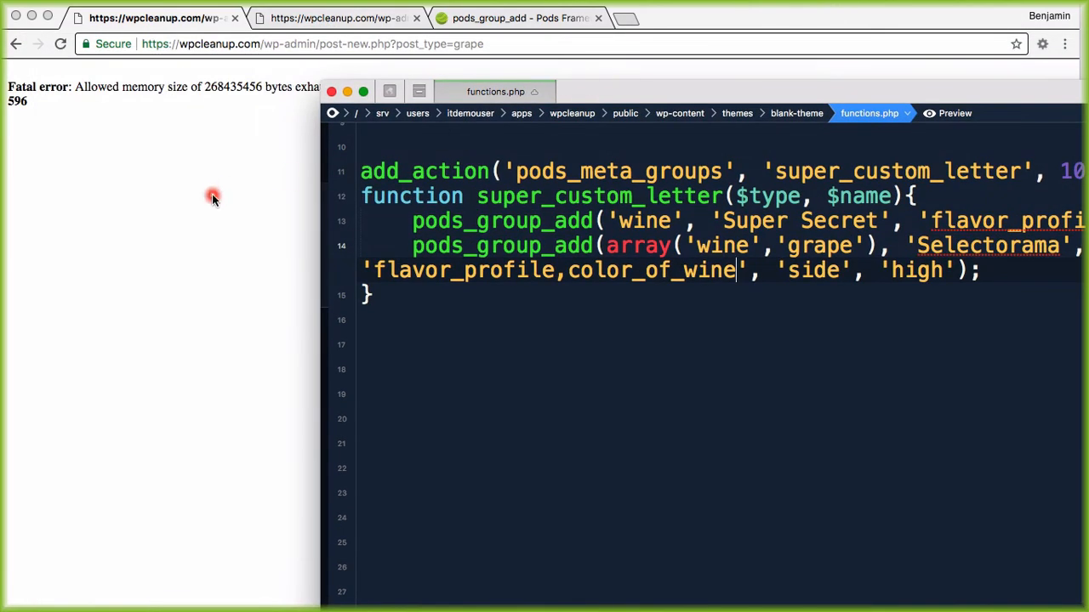
pyautogui.click(212, 195)
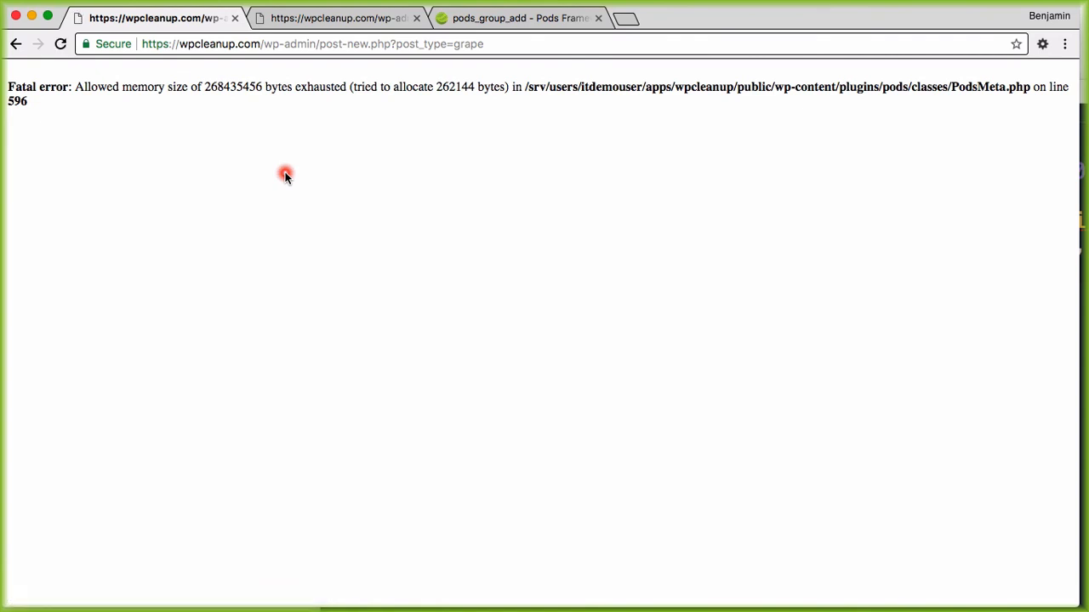
# In the code editor, try bracket syntax ['wine','grape'] instead of array() for the Selectorama call's pods, and save functions.php
pyautogui.press('super+Tab')
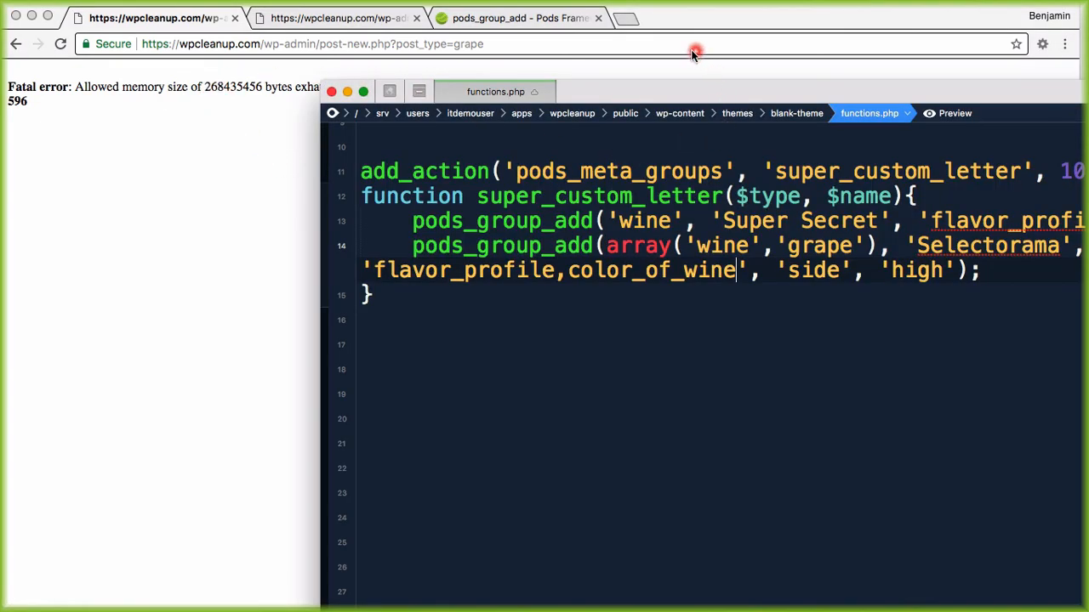
pyautogui.moveTo(626, 93); pyautogui.dragTo(264, 47)
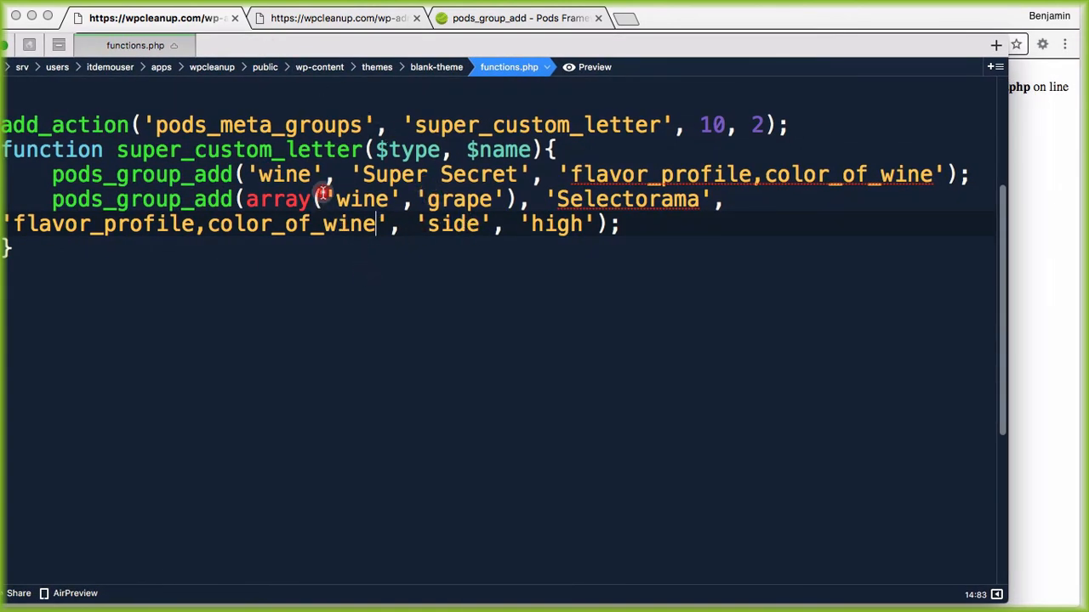
pyautogui.moveTo(321, 197); pyautogui.dragTo(241, 193)
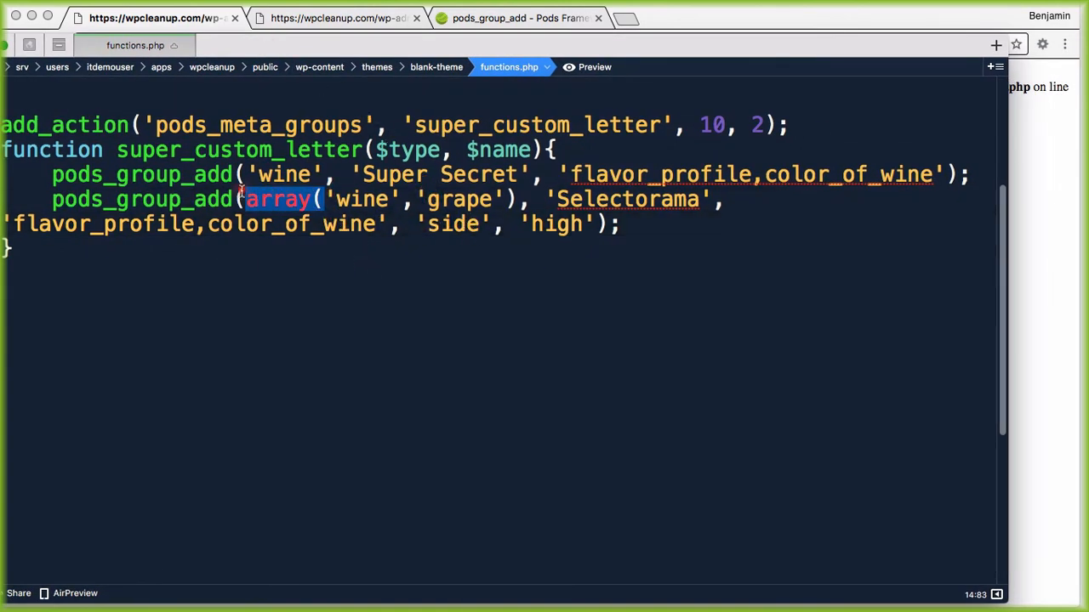
pyautogui.write('[')
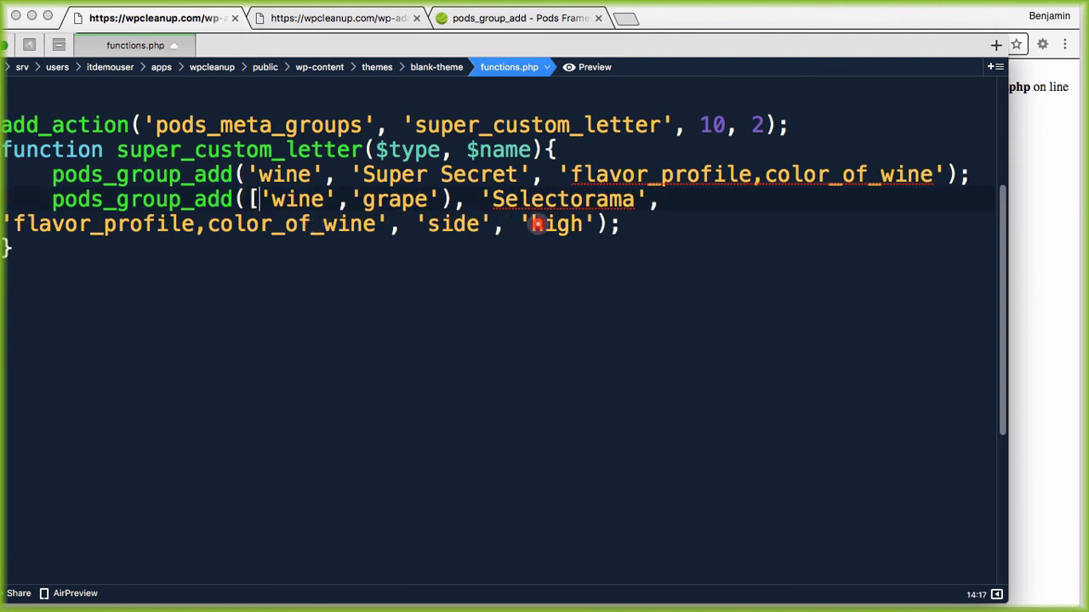
pyautogui.click(451, 198)
pyautogui.press('BackSpace')
pyautogui.write(']')
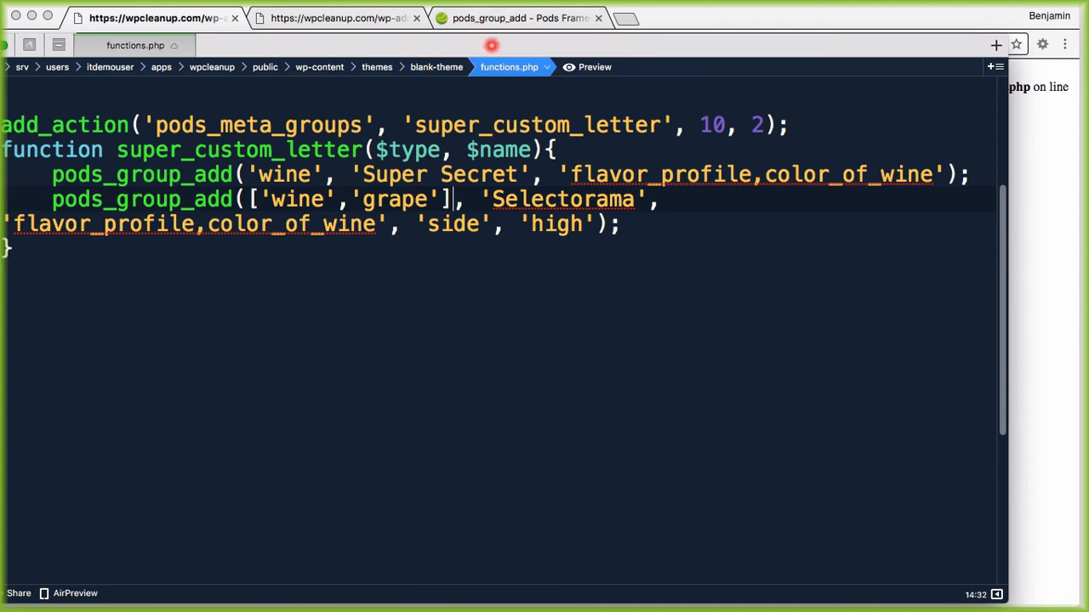
# Move the editor window aside and reload the new grape page in the browser to test the bracket syntax
pyautogui.moveTo(491, 45); pyautogui.dragTo(934, 88)
pyautogui.click(185, 158)
pyautogui.click(61, 45)
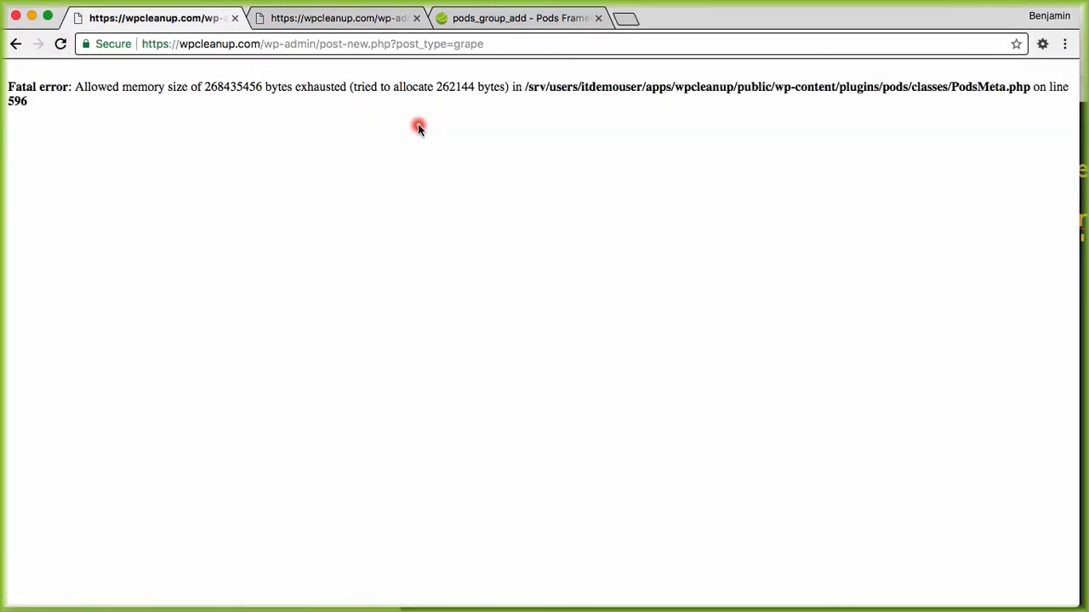
# In the code editor, reduce the Selectorama call's pod argument to the plain string 'wine' and save functions.php
pyautogui.press('super+Tab')
pyautogui.moveTo(671, 94); pyautogui.dragTo(251, 64)
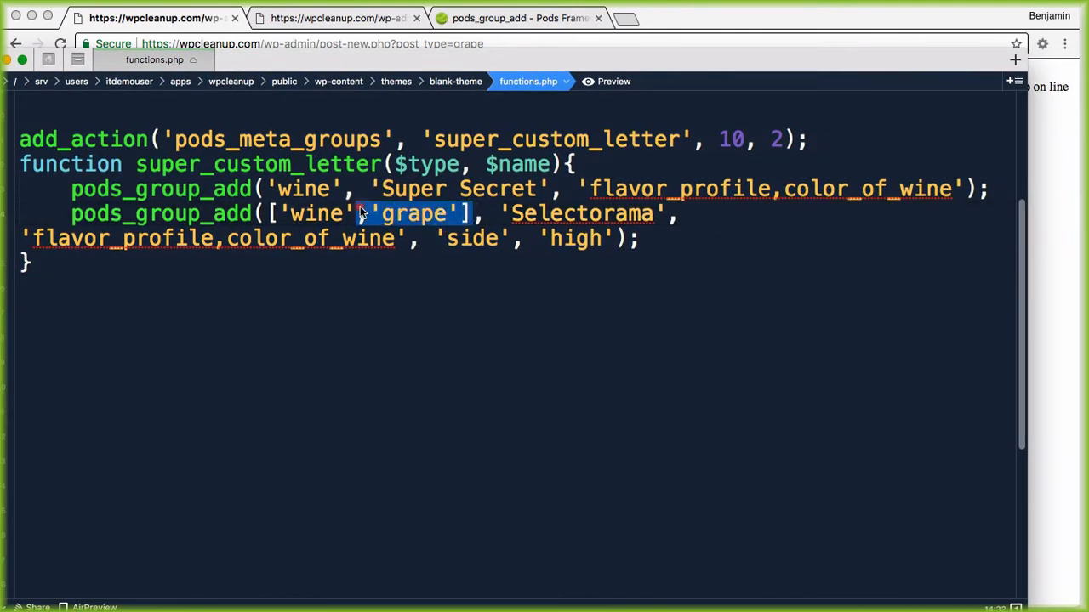
pyautogui.press('BackSpace')
pyautogui.click(272, 213)
pyautogui.press('BackSpace')
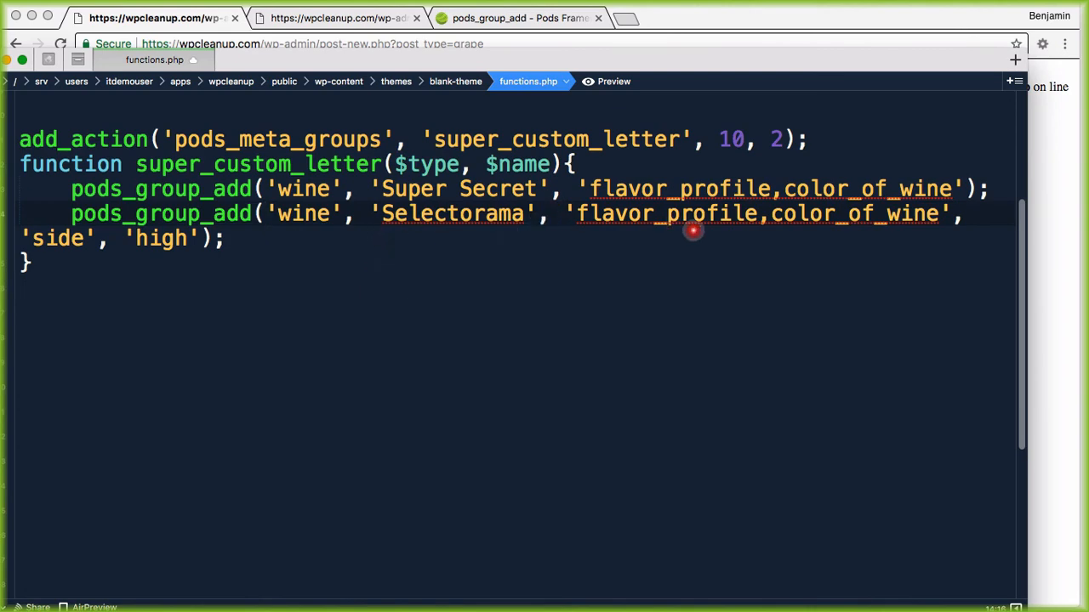
pyautogui.press('super+s')
# In the browser, reload the new grape page, then open the new wine form and examine its Selectorama and Super Secret boxes
pyautogui.moveTo(356, 64); pyautogui.dragTo(634, 70)
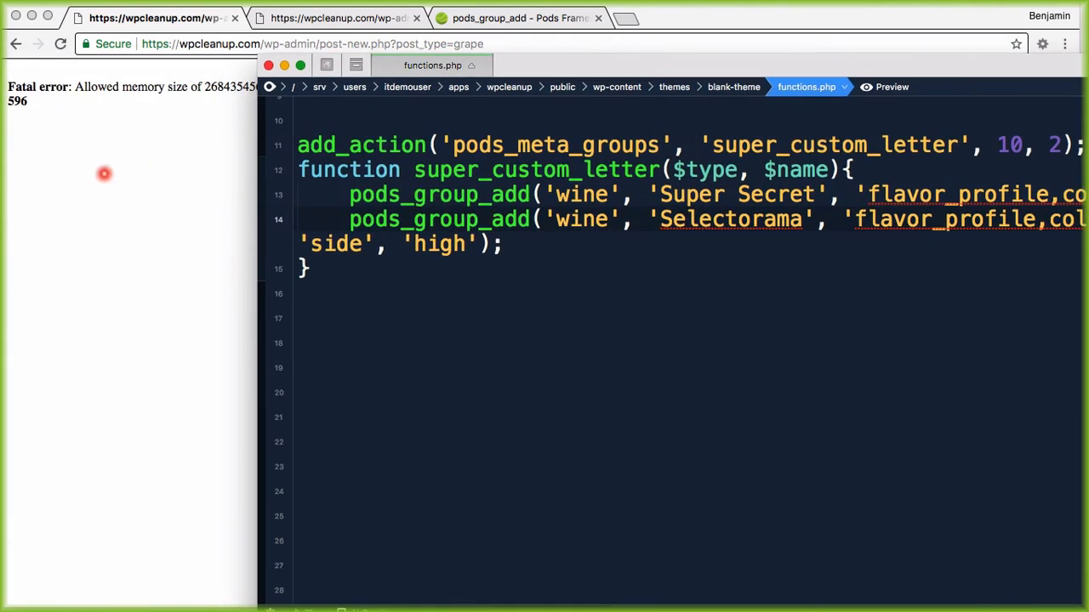
pyautogui.click(104, 174)
pyautogui.click(60, 43)
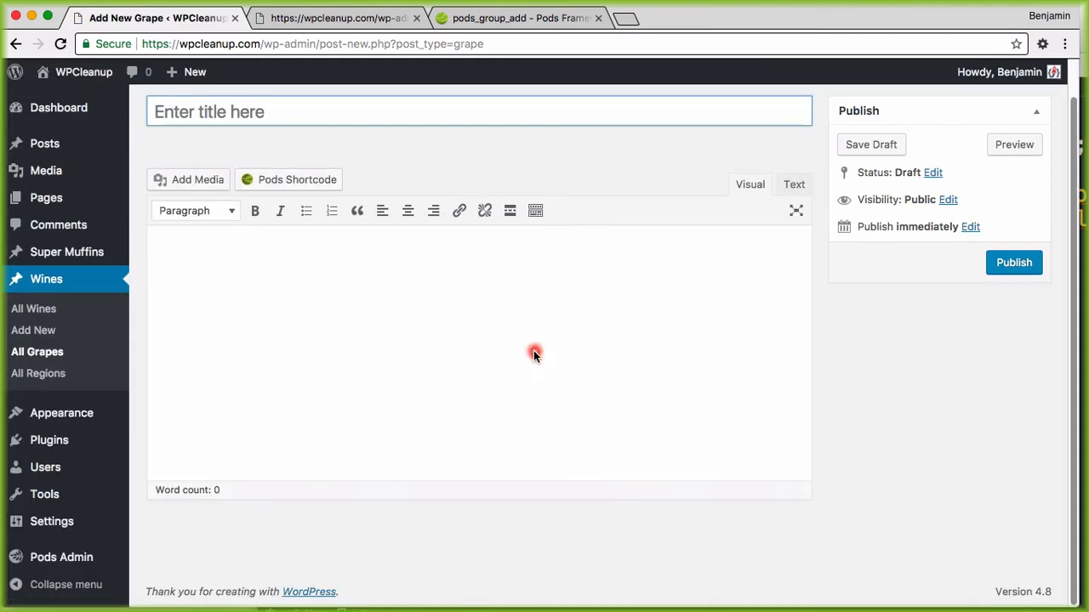
pyautogui.click(23, 330)
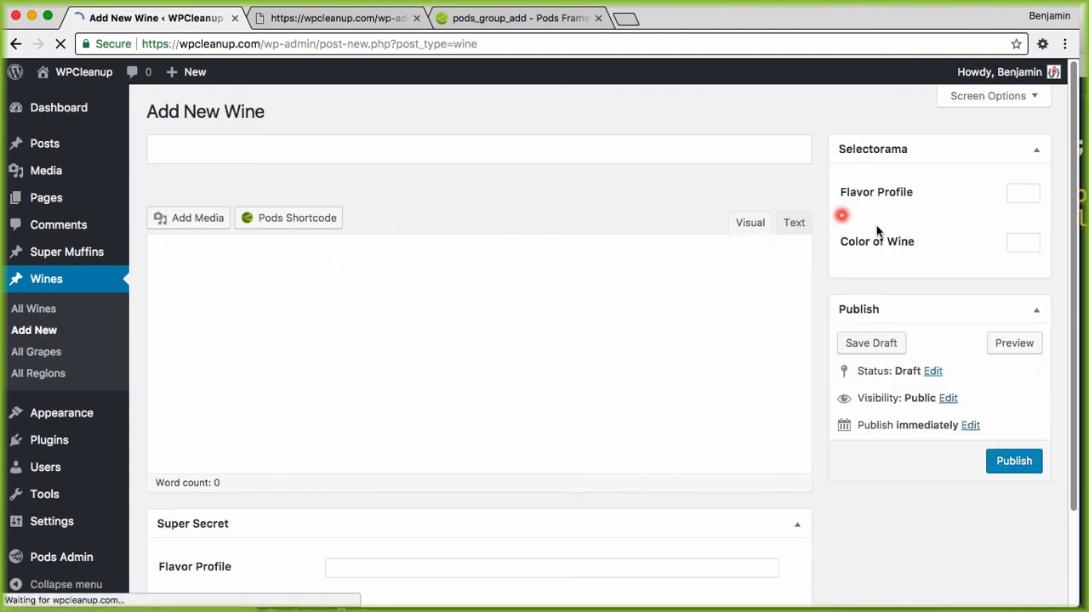
pyautogui.scroll(-4, 979, 196)
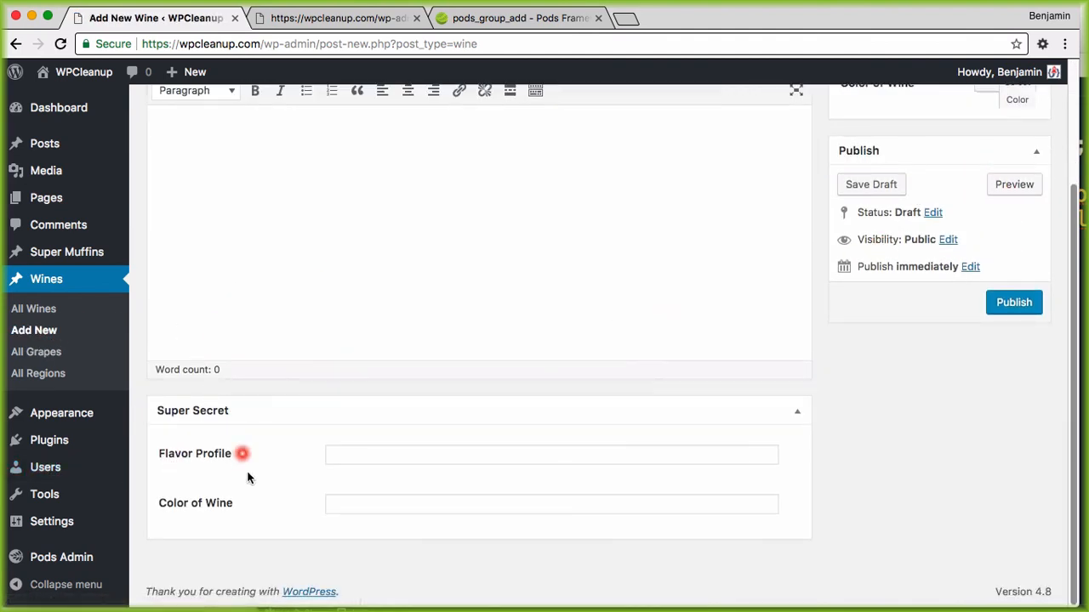
pyautogui.scroll(4, 527, 489)
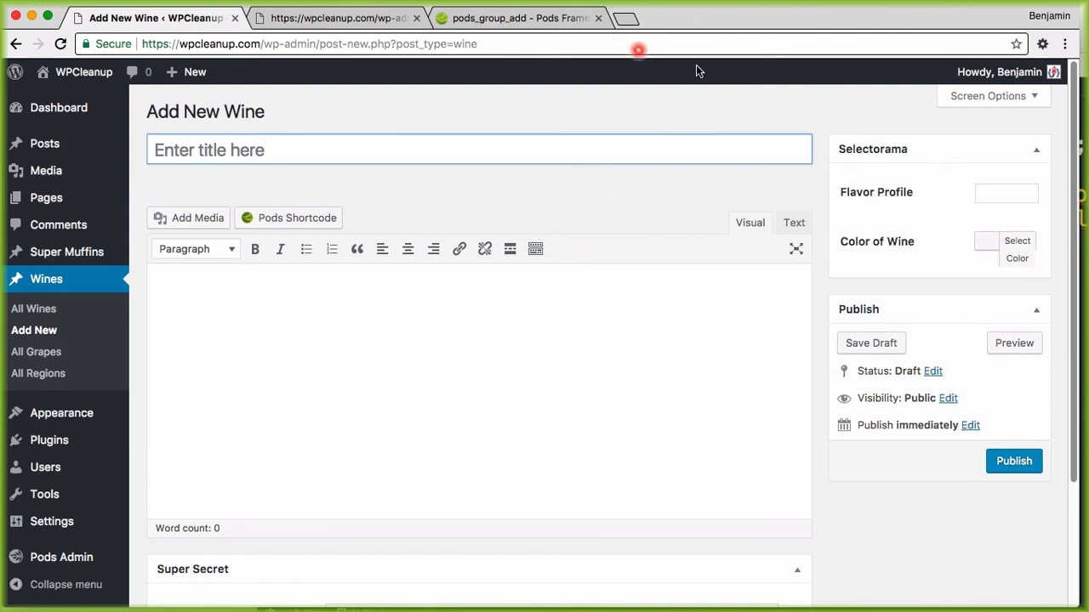
# In the code editor, set the Selectorama call's pods to array('wine','grape') in functions.php, save, and test by reloading the new wine page in the browser
pyautogui.press('super+Tab')
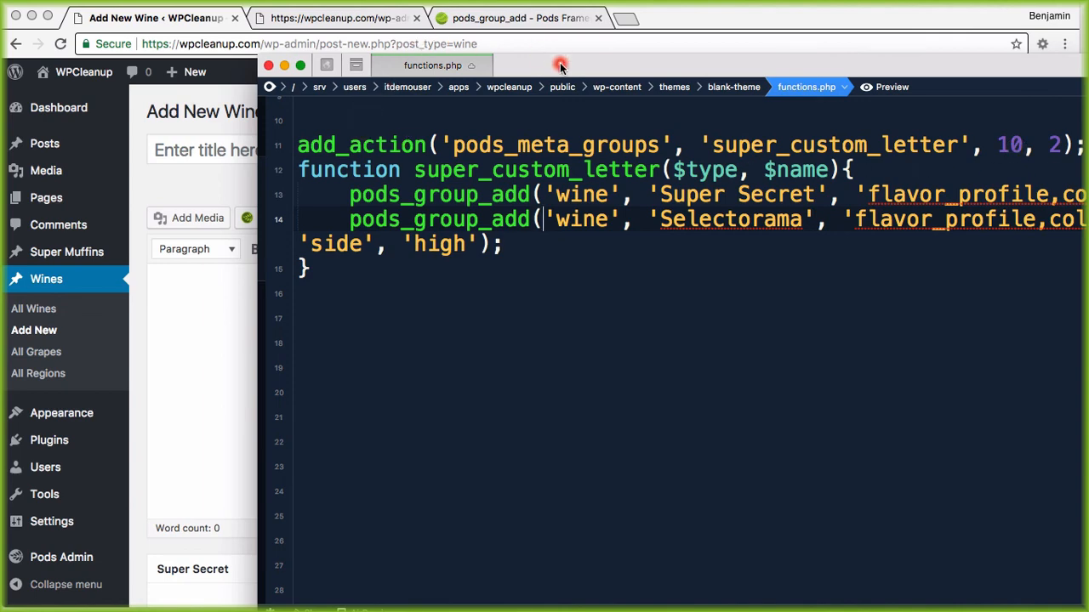
pyautogui.moveTo(561, 61); pyautogui.dragTo(332, 55)
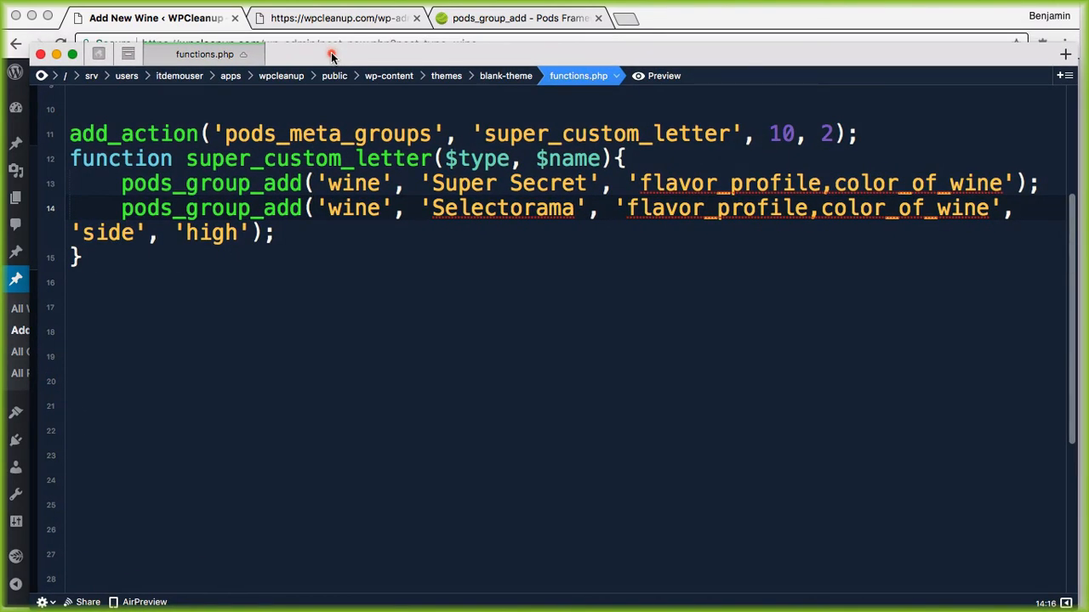
pyautogui.click(424, 253)
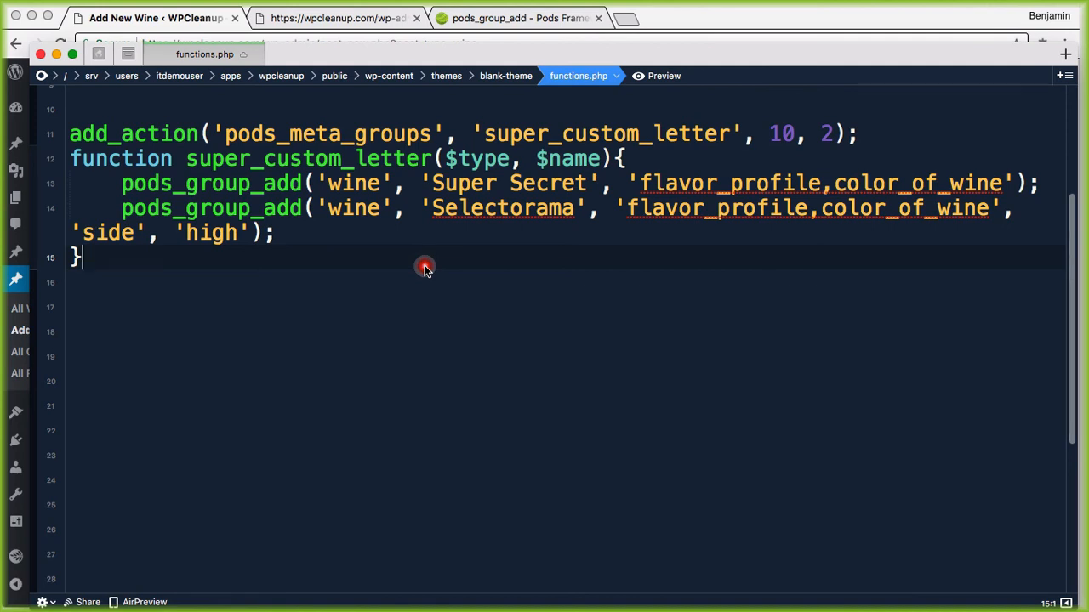
pyautogui.click(319, 208)
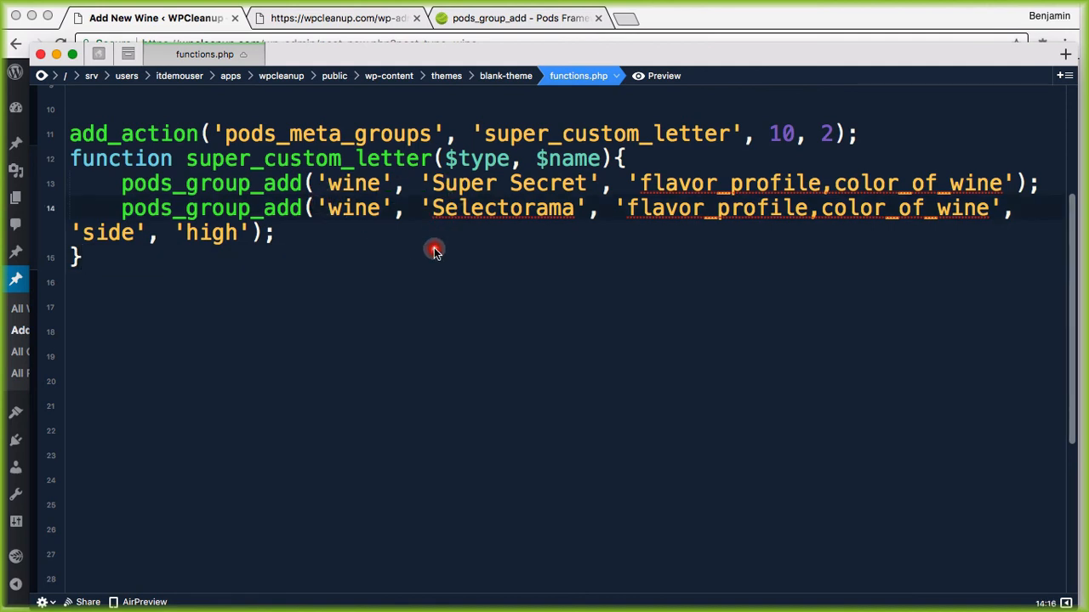
pyautogui.write("array('wine'")
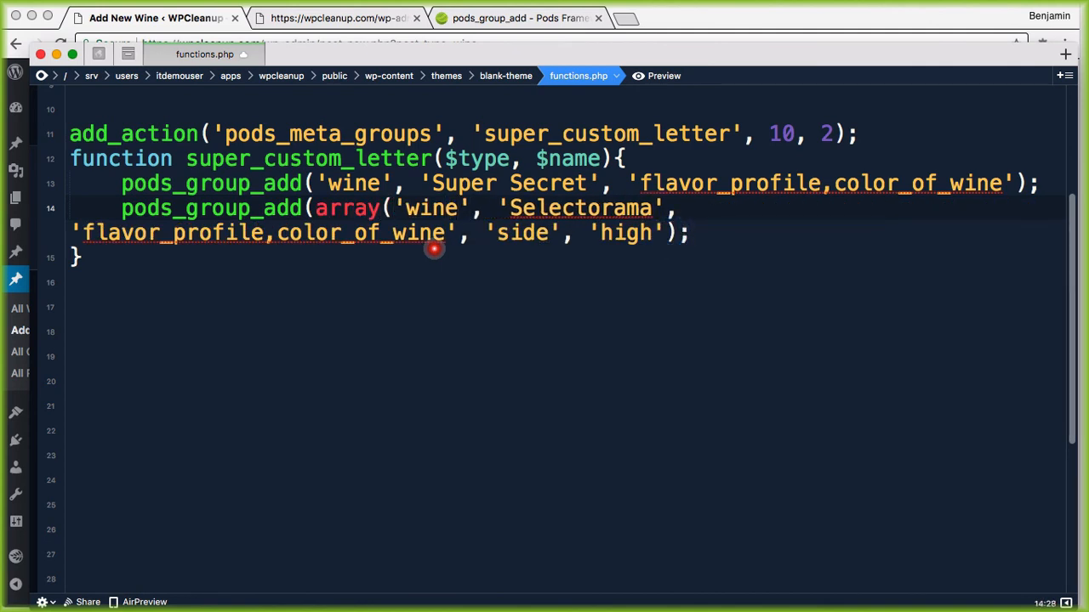
pyautogui.write(',')
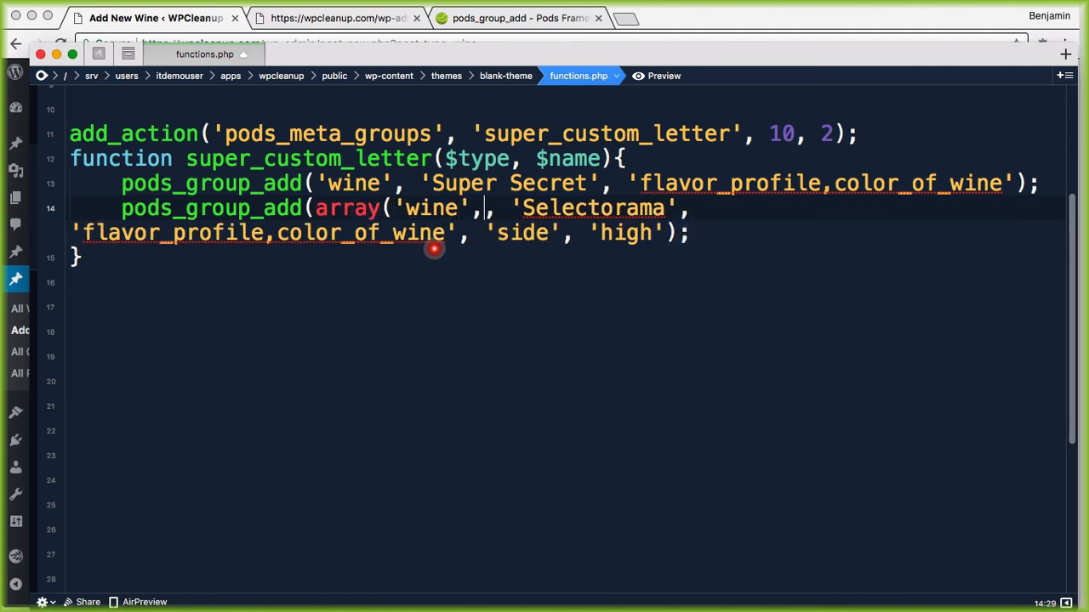
pyautogui.write("'grape'")
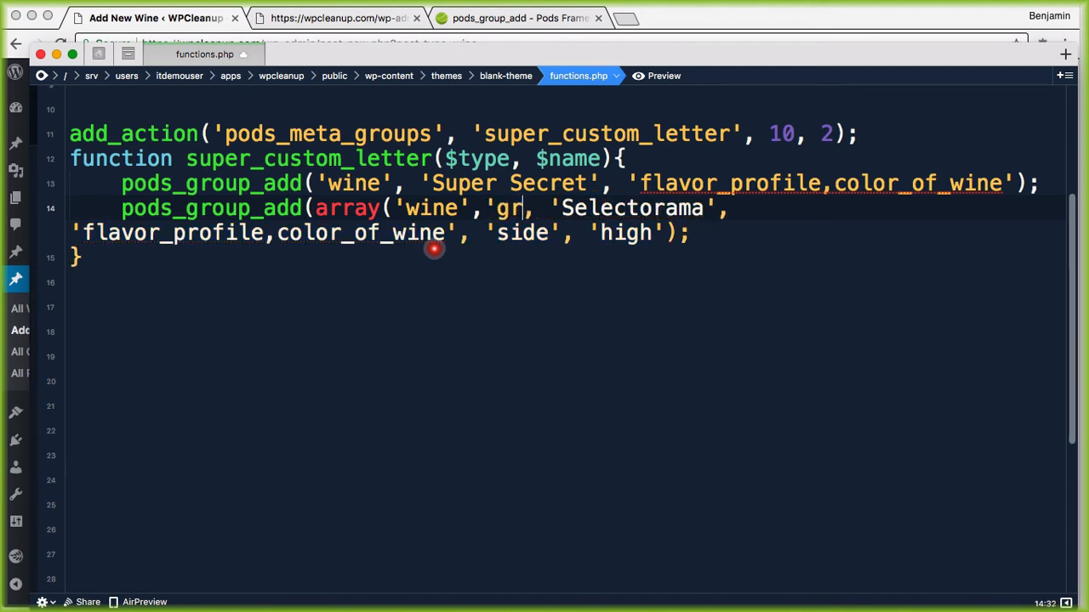
pyautogui.write(')')
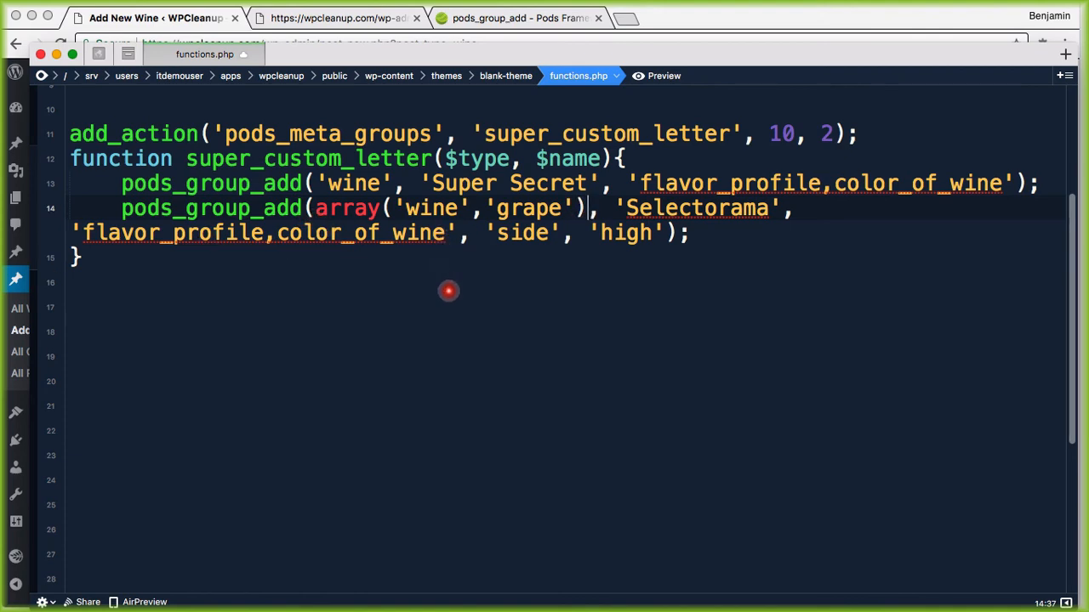
pyautogui.click(631, 10)
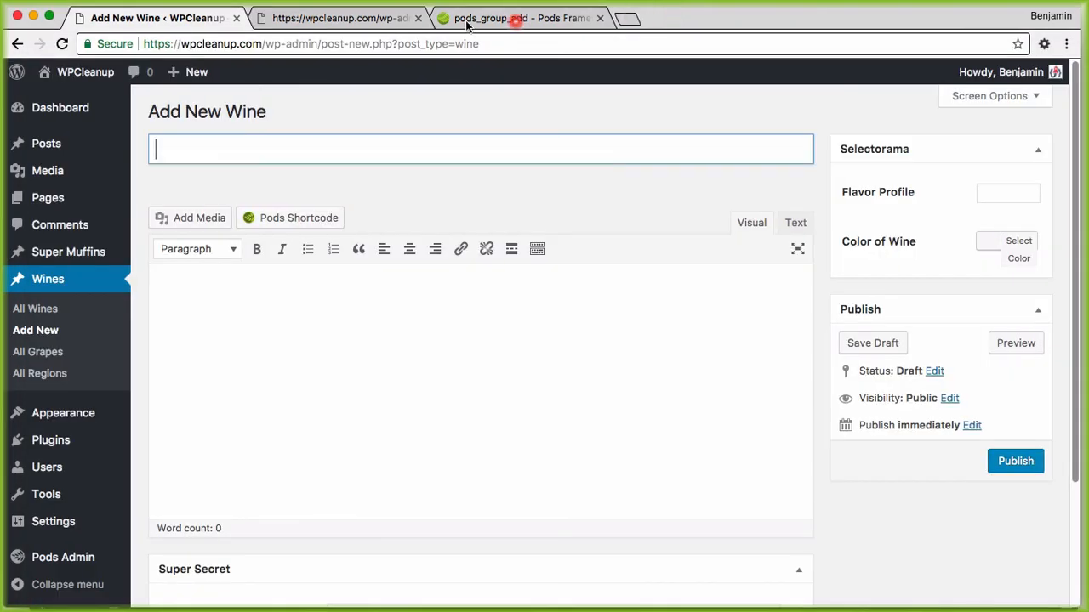
pyautogui.click(61, 43)
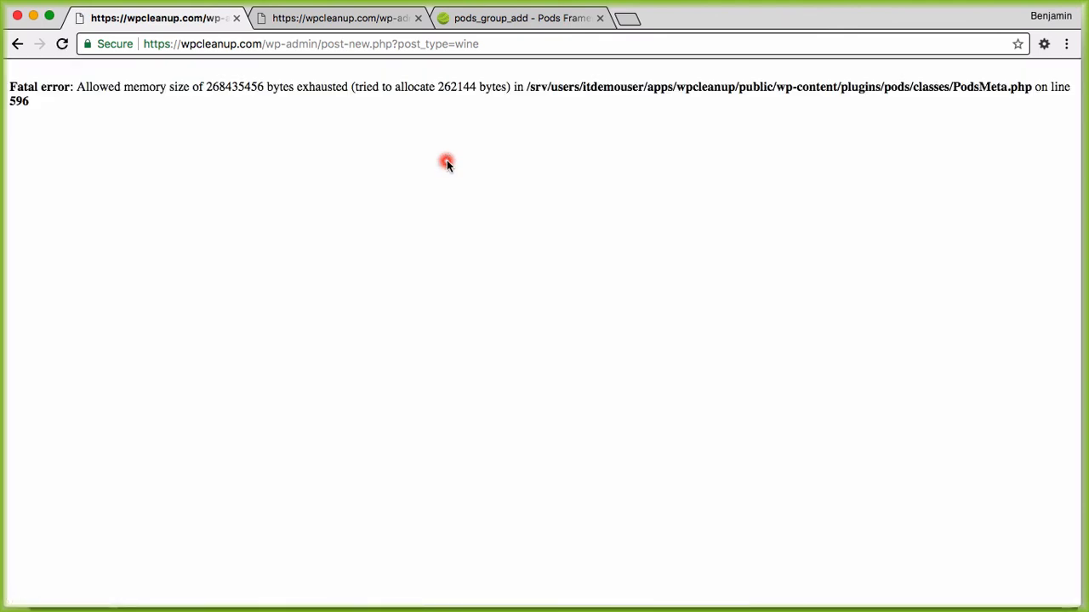
# Remove the 'side' and 'high' arguments from the Selectorama call in the editor, save, and reload the new wine page in the browser
pyautogui.press('super+Tab')
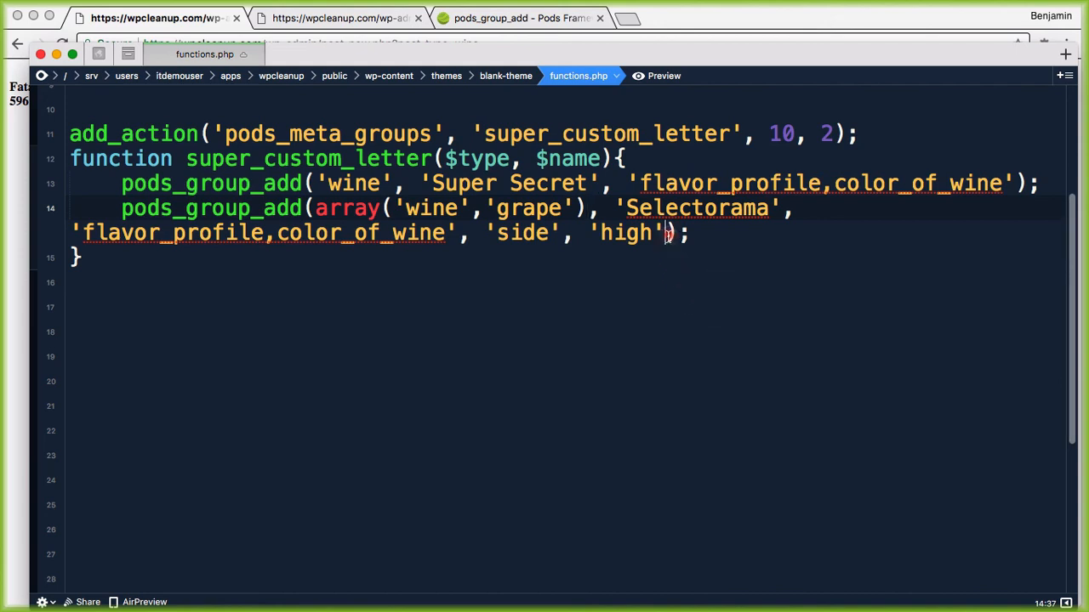
pyautogui.moveTo(664, 233); pyautogui.dragTo(458, 234)
pyautogui.press('BackSpace')
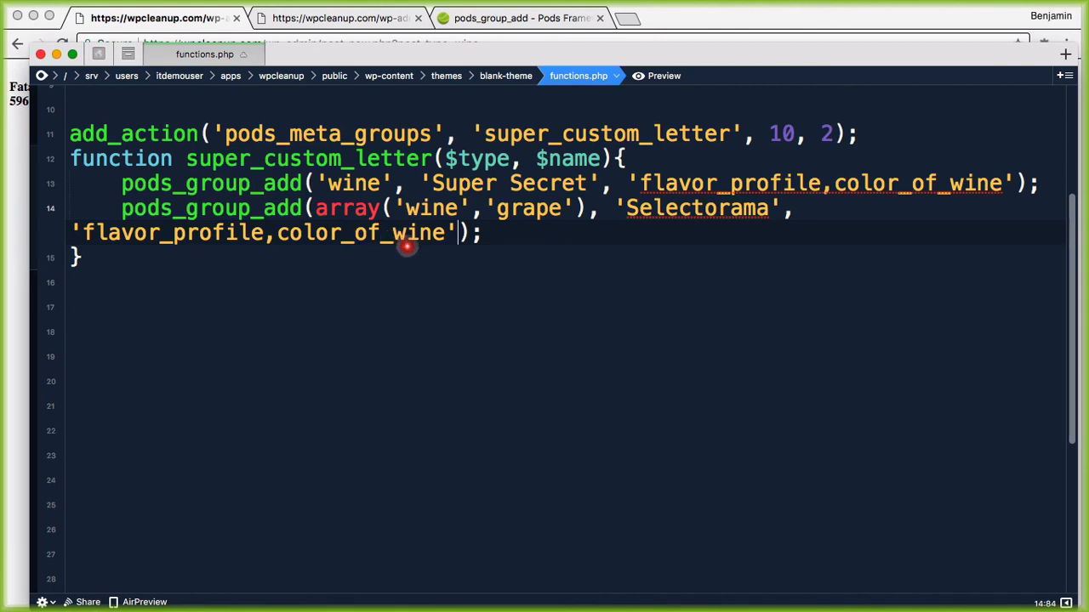
pyautogui.click(11, 214)
pyautogui.click(62, 43)
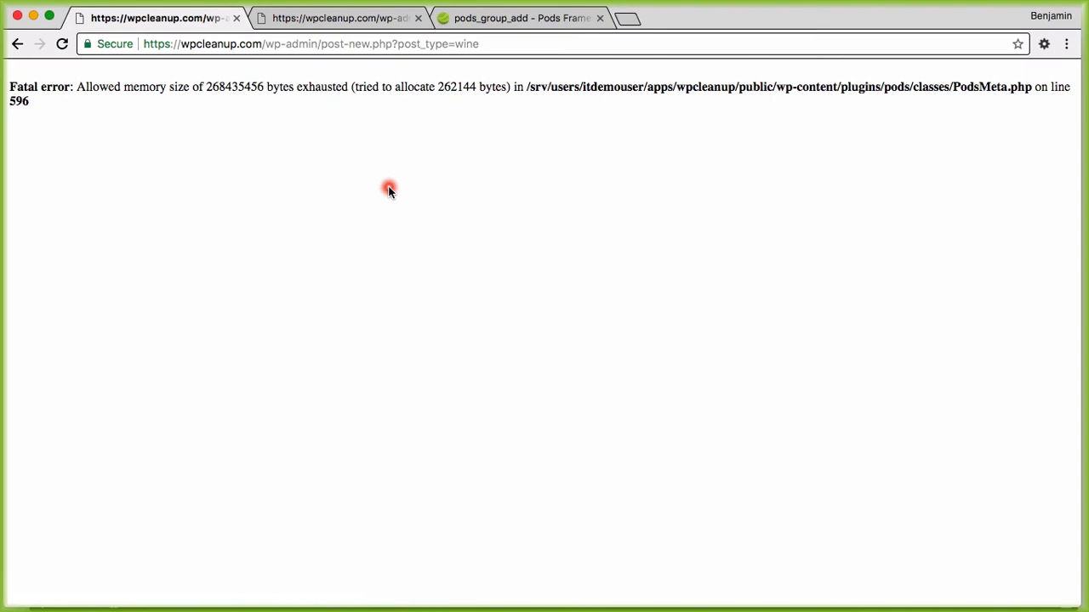
# In the code editor, reduce the Selectorama call's array('wine','grape') argument to the plain string 'wine' and save functions.php
pyautogui.press('super+Tab')
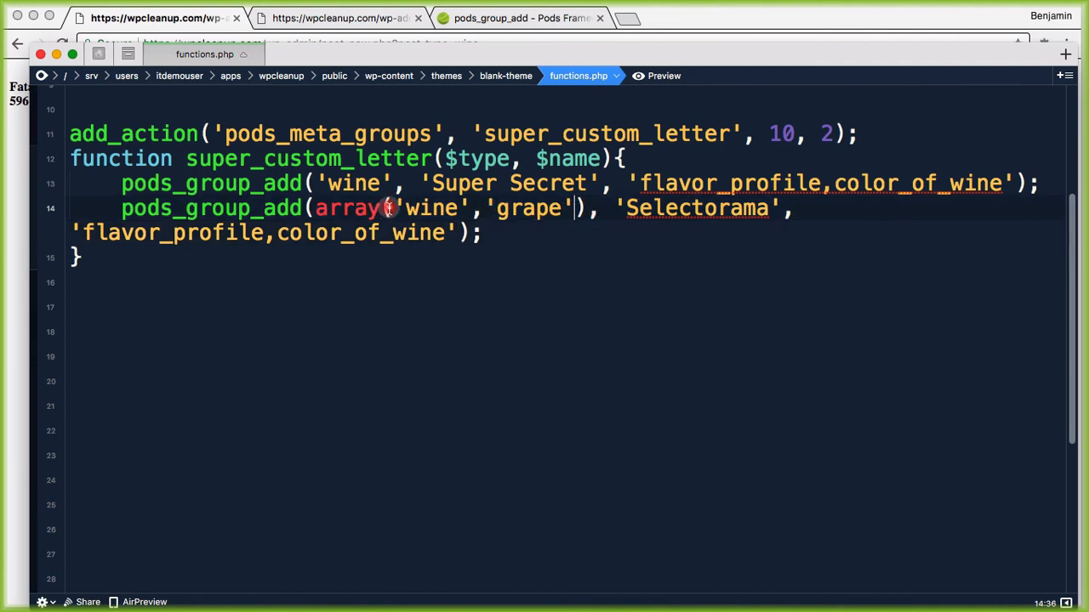
pyautogui.moveTo(391, 208); pyautogui.dragTo(315, 203)
pyautogui.press('BackSpace')
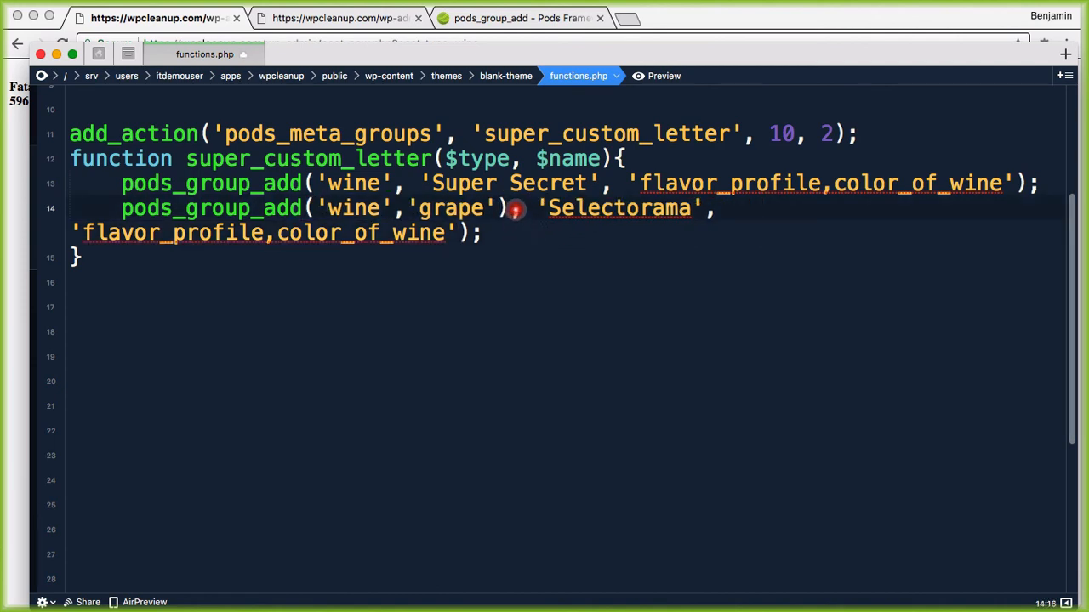
pyautogui.click(511, 211)
pyautogui.press('BackSpace')
pyautogui.press('BackSpace')
pyautogui.press('BackSpace')
pyautogui.press('BackSpace')
pyautogui.press('BackSpace')
pyautogui.press('BackSpace')
pyautogui.press('BackSpace')
pyautogui.press('BackSpace')
pyautogui.press('BackSpace')
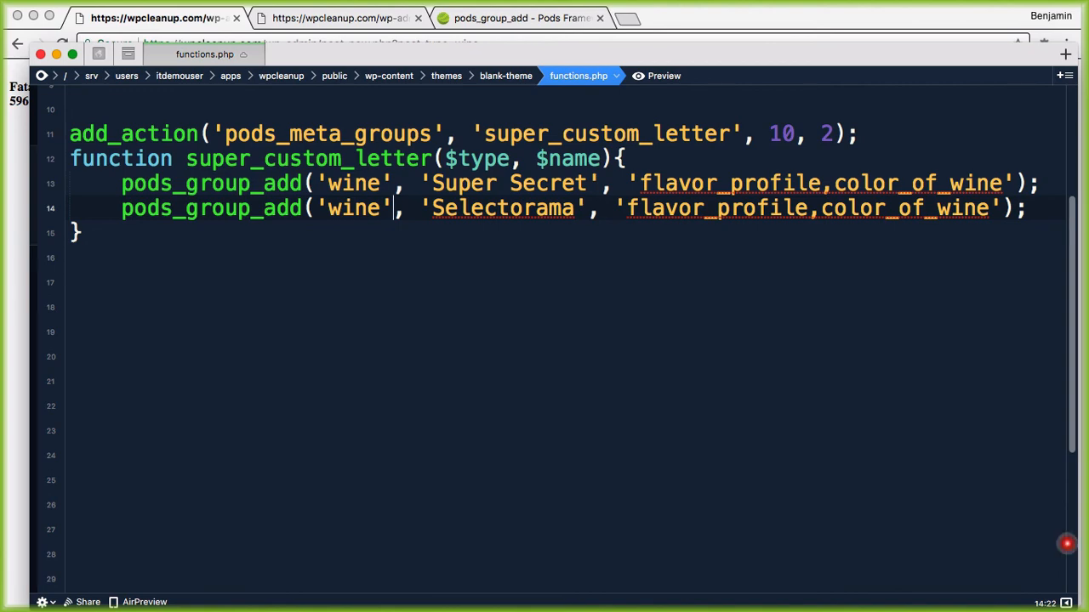
# Reload the new wine page in the browser and examine the Super Secret and Selectorama boxes below the content editor
pyautogui.click(13, 145)
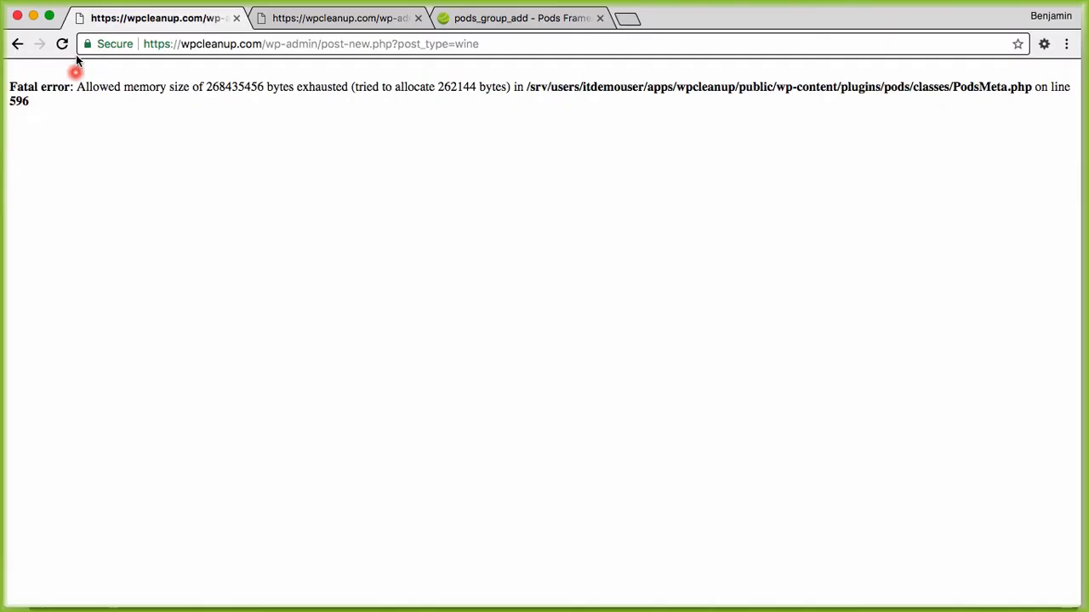
pyautogui.click(62, 43)
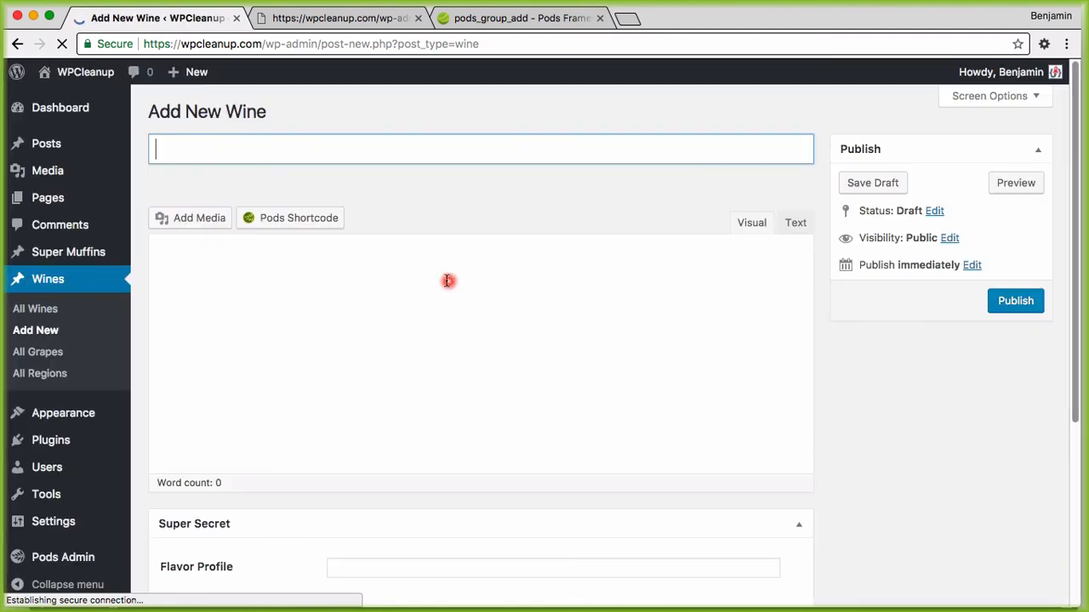
pyautogui.scroll(-5, 936, 338)
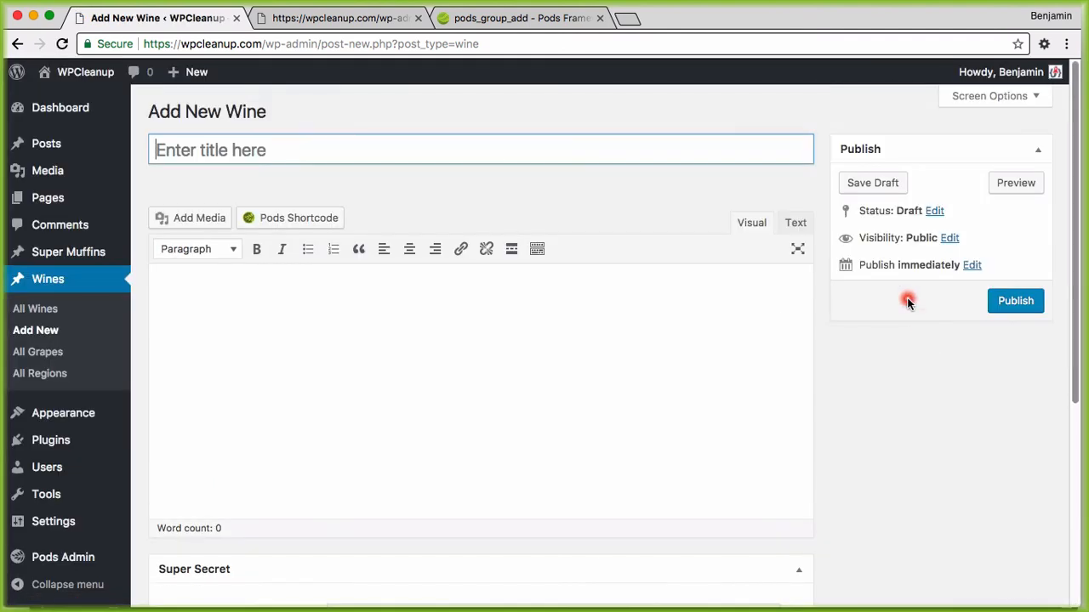
pyautogui.scroll(-5, 718, 423)
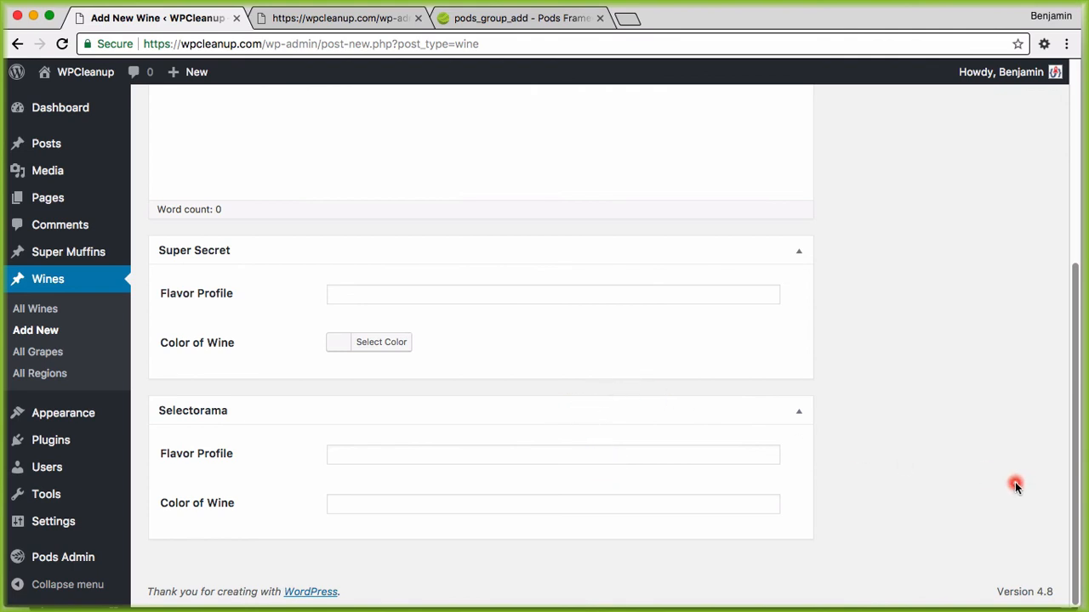
pyautogui.scroll(2, 1015, 485)
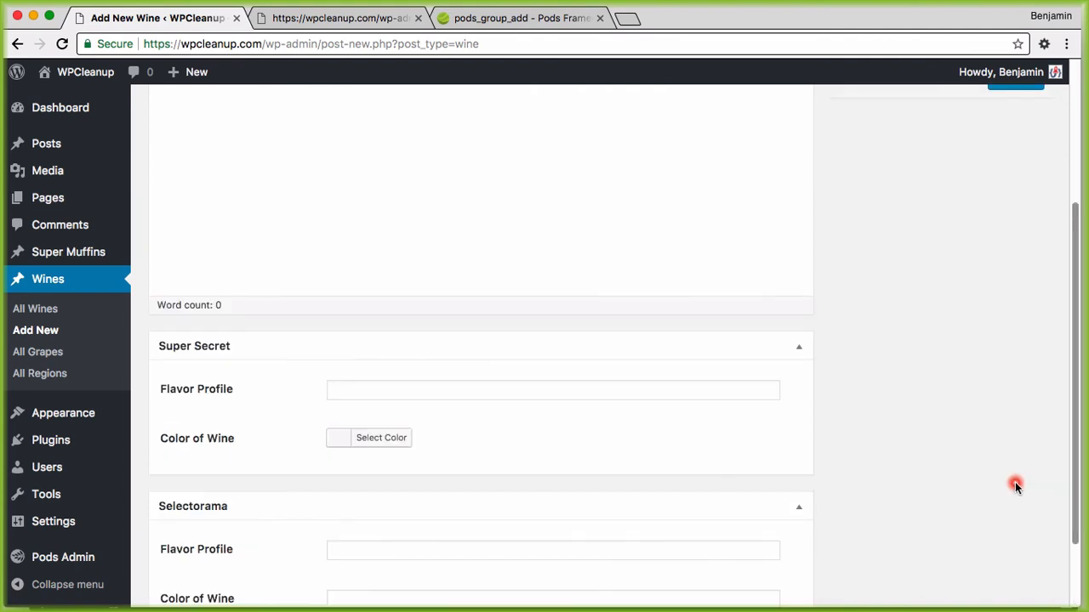
pyautogui.scroll(3, 1015, 485)
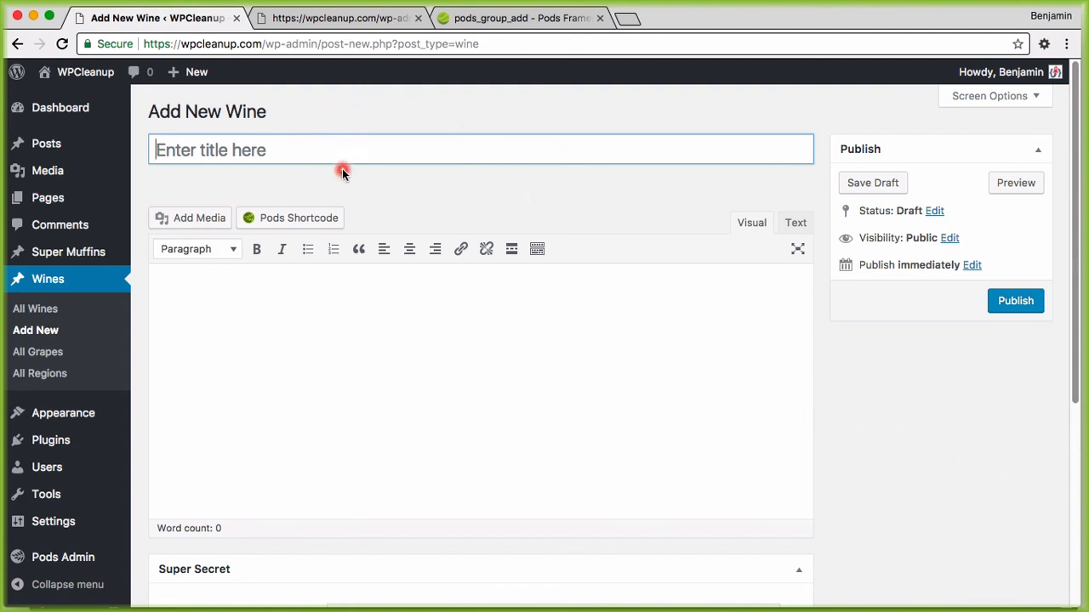
pyautogui.click(563, 202)
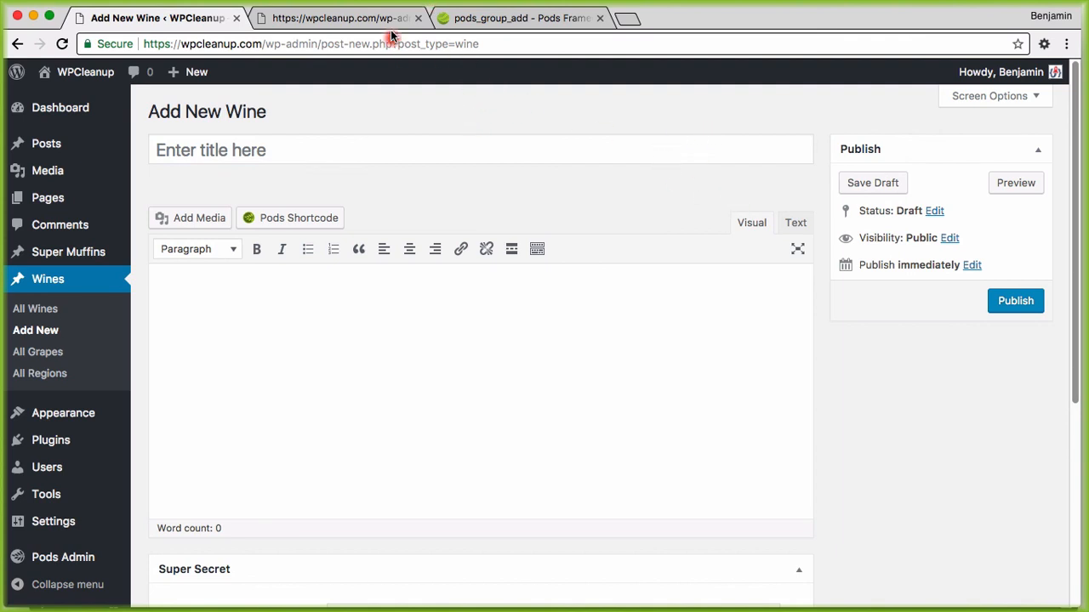
# In the code editor, change the Selectorama call's 'wine' argument to the double-parenthesised (array('wine','grape'))
pyautogui.press('super+Tab')
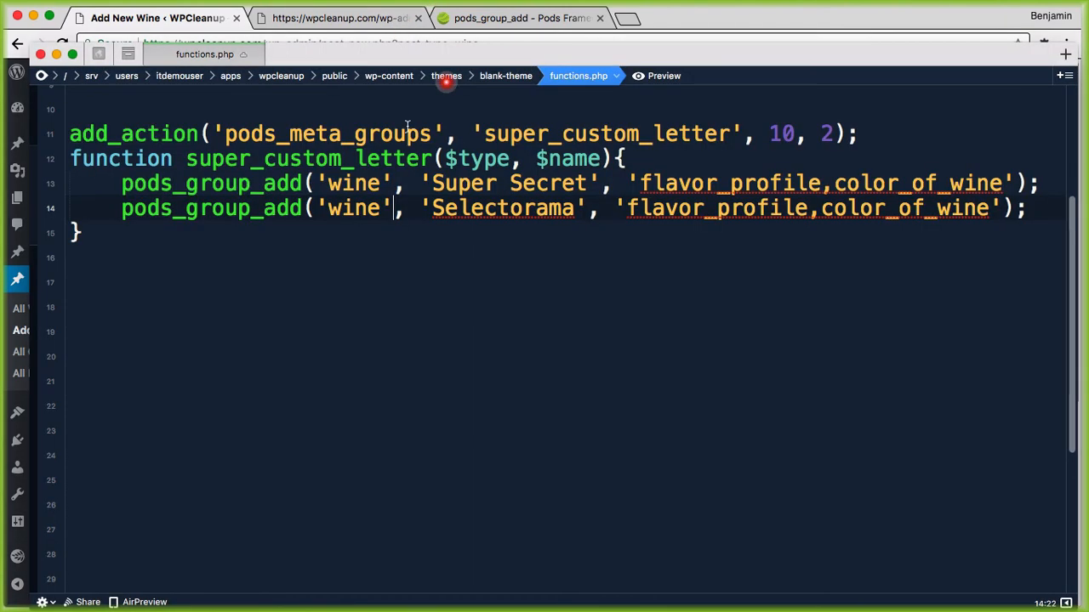
pyautogui.click(317, 209)
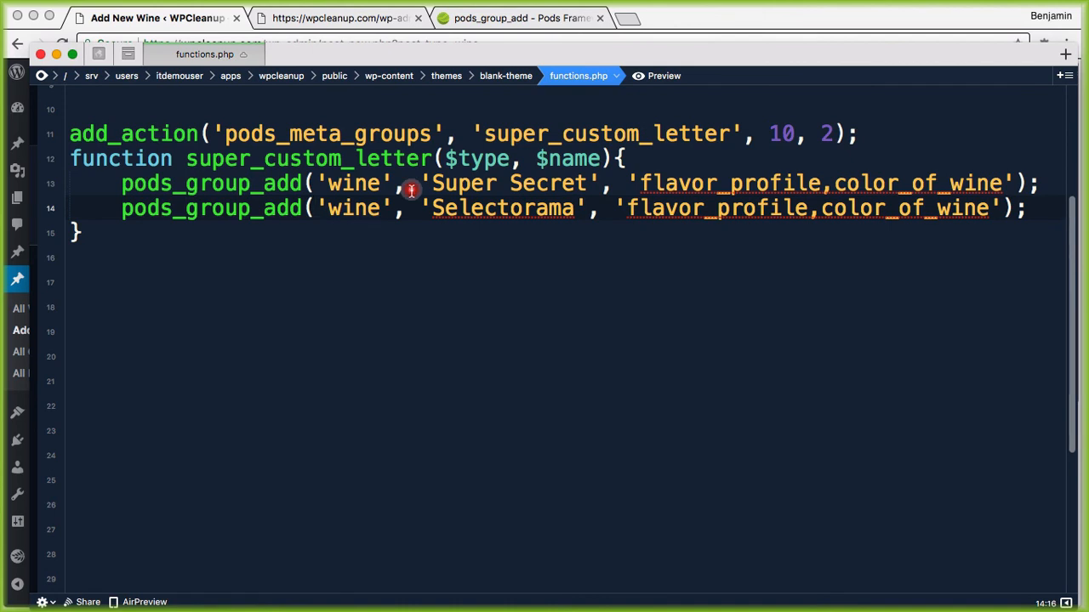
pyautogui.write('(array(')
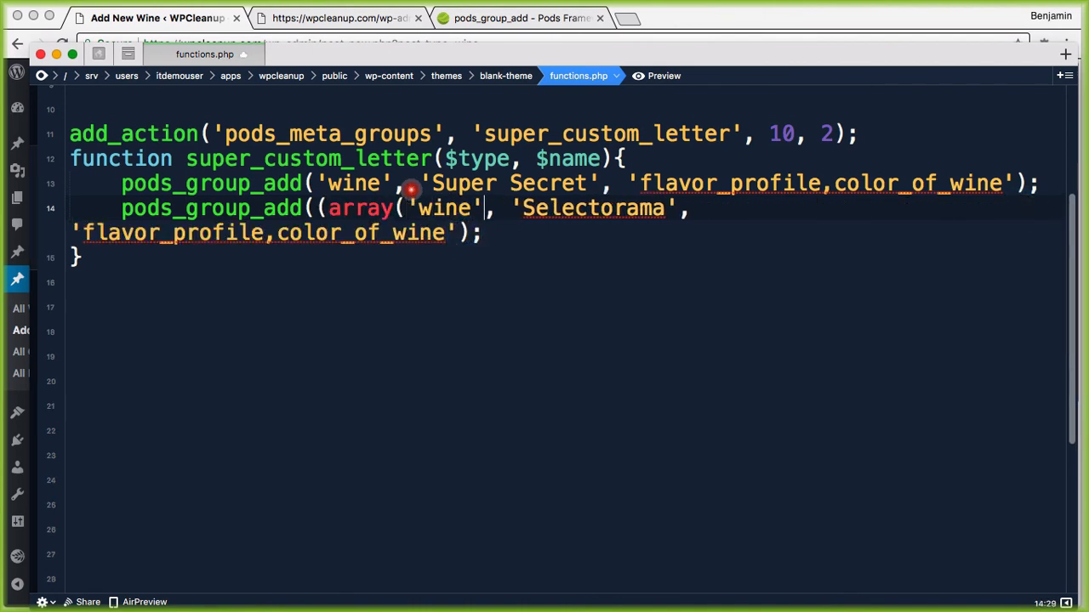
pyautogui.press('Right')
pyautogui.press('Right')
pyautogui.press('Right')
pyautogui.press('Right')
pyautogui.press('Right')
pyautogui.press('Right')
pyautogui.write(",'grape")
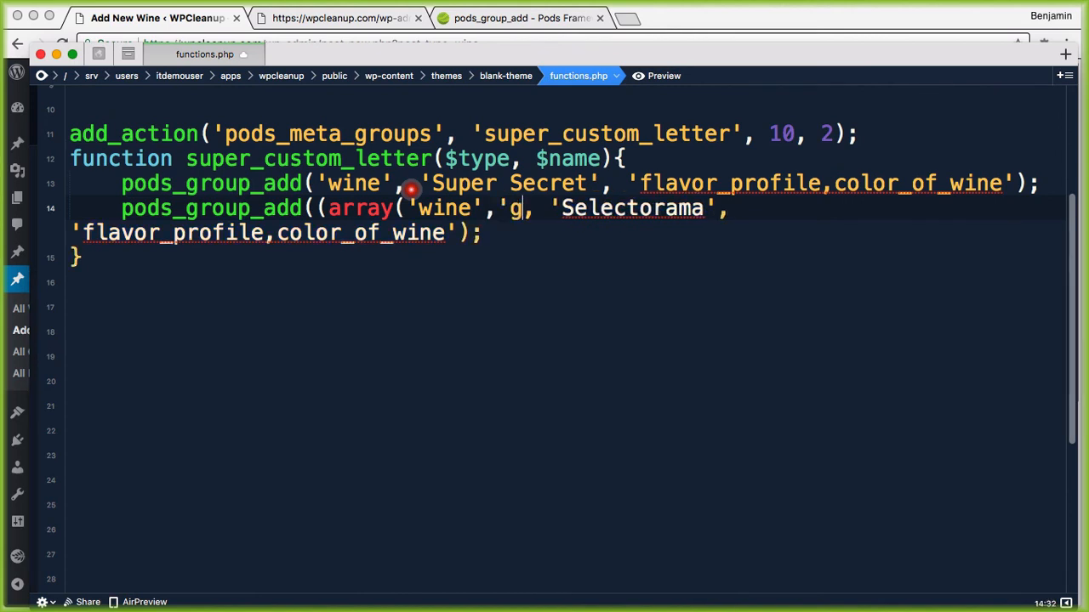
pyautogui.write("'))")
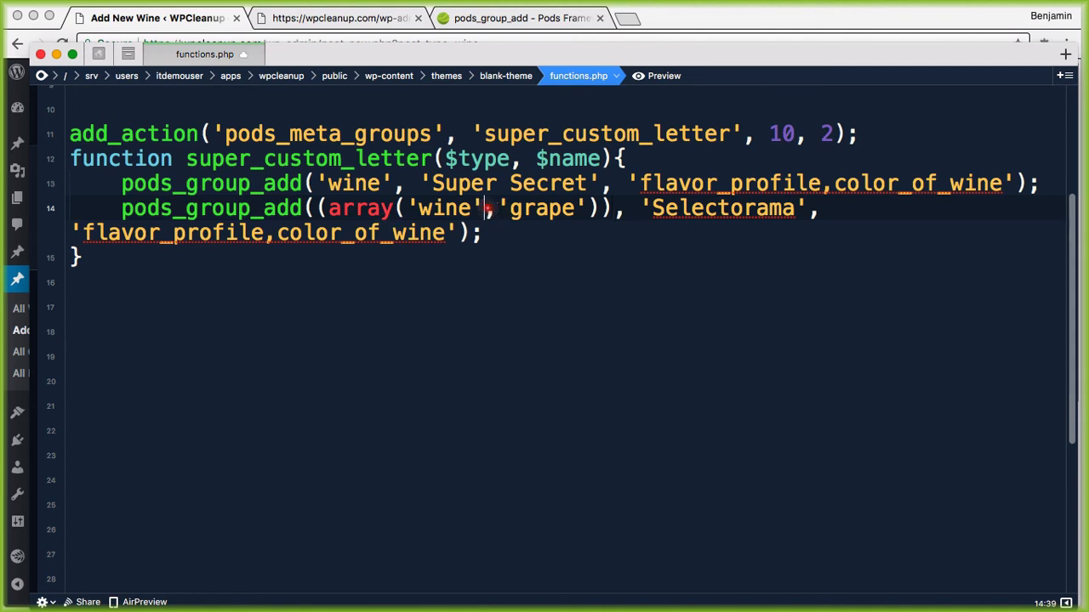
# Remove (array('wine' and one closing parenthesis from the Selectorama call's pod argument, save, and reload the new wine page in the browser
pyautogui.moveTo(484, 211); pyautogui.dragTo(329, 208)
pyautogui.press('BackSpace')
pyautogui.click(445, 210)
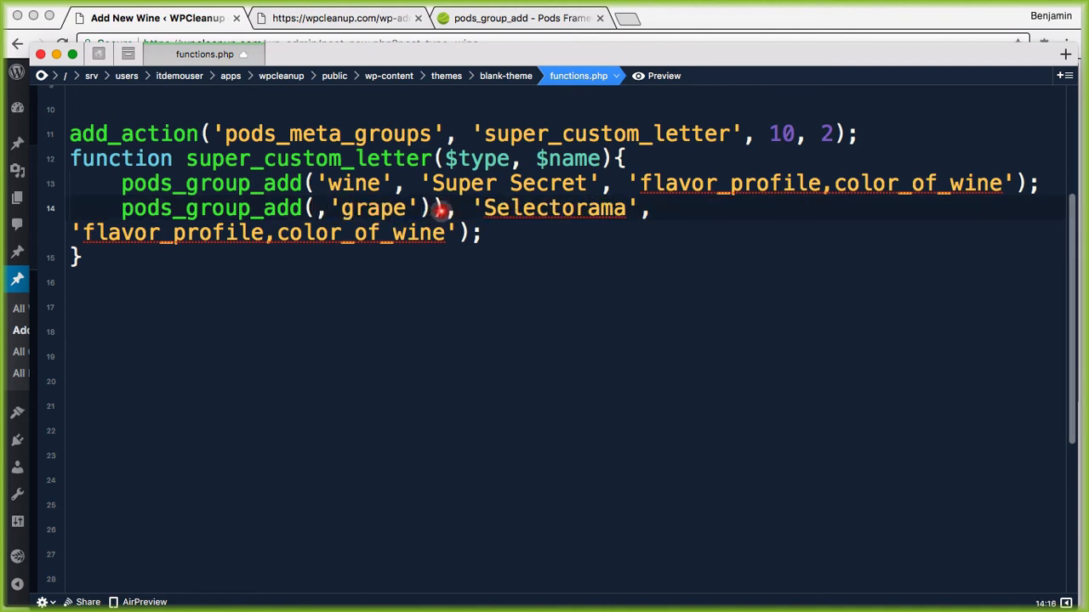
pyautogui.press('BackSpace')
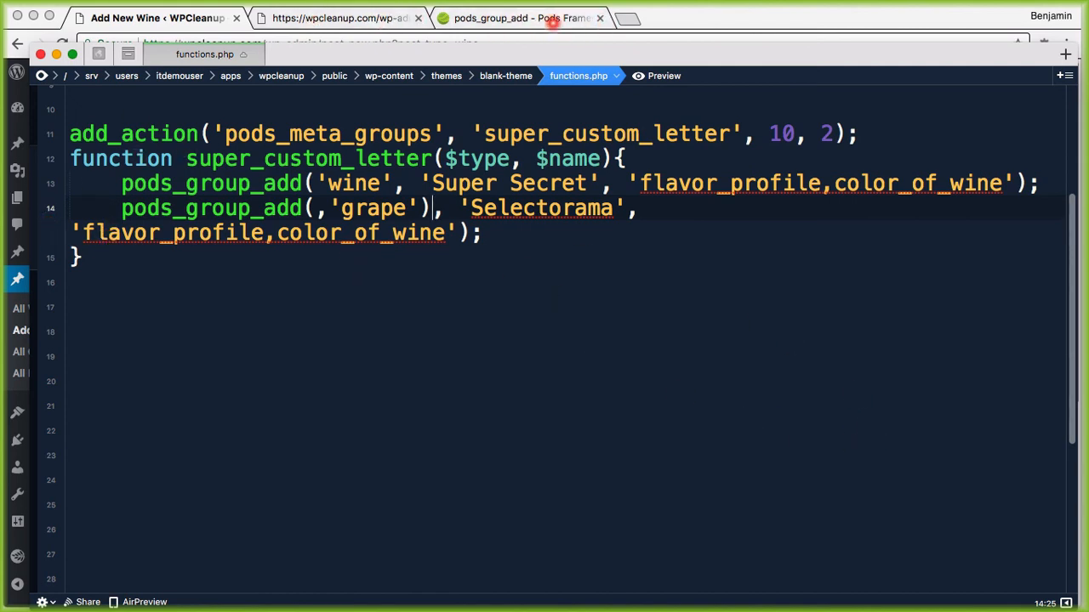
pyautogui.click(237, 15)
pyautogui.click(62, 43)
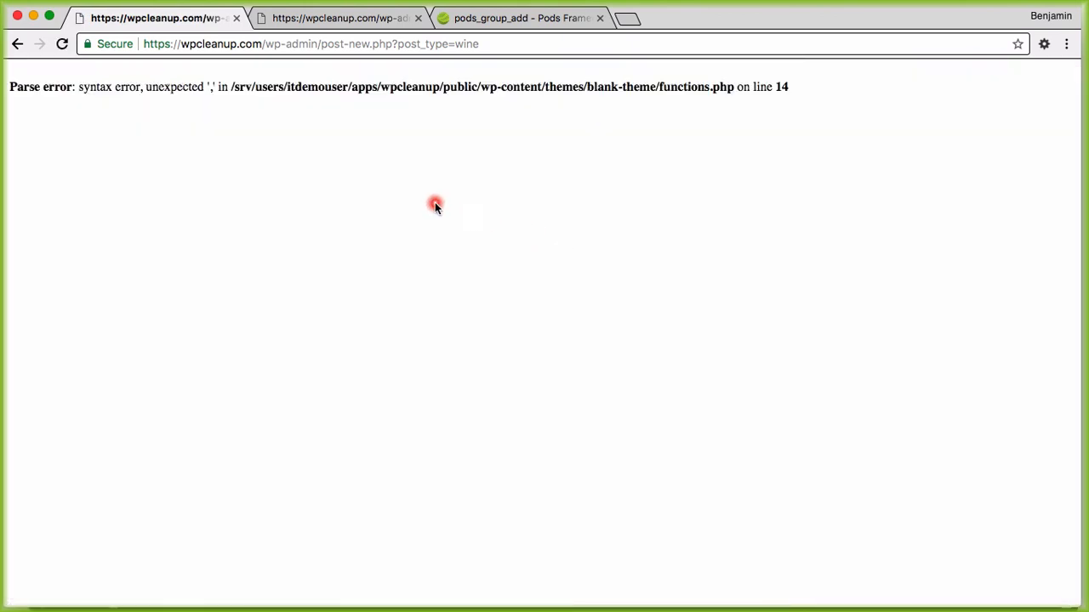
# In the code editor, delete the stray closing parenthesis after 'grape', save, reload the new wine page in the browser, and return to the editor
pyautogui.press('super+Tab')
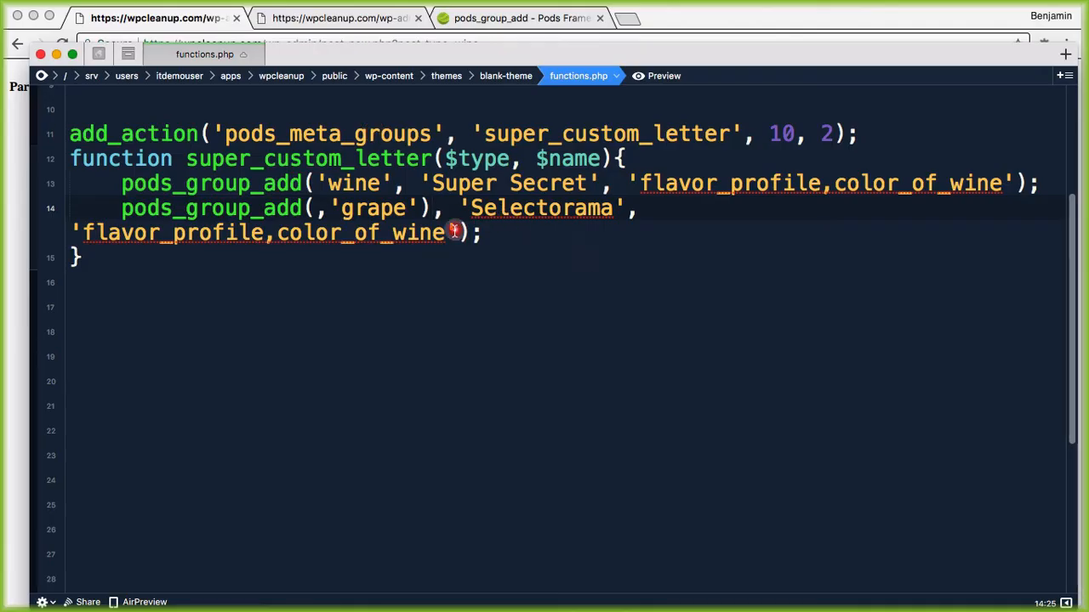
pyautogui.click(432, 208)
pyautogui.press('BackSpace')
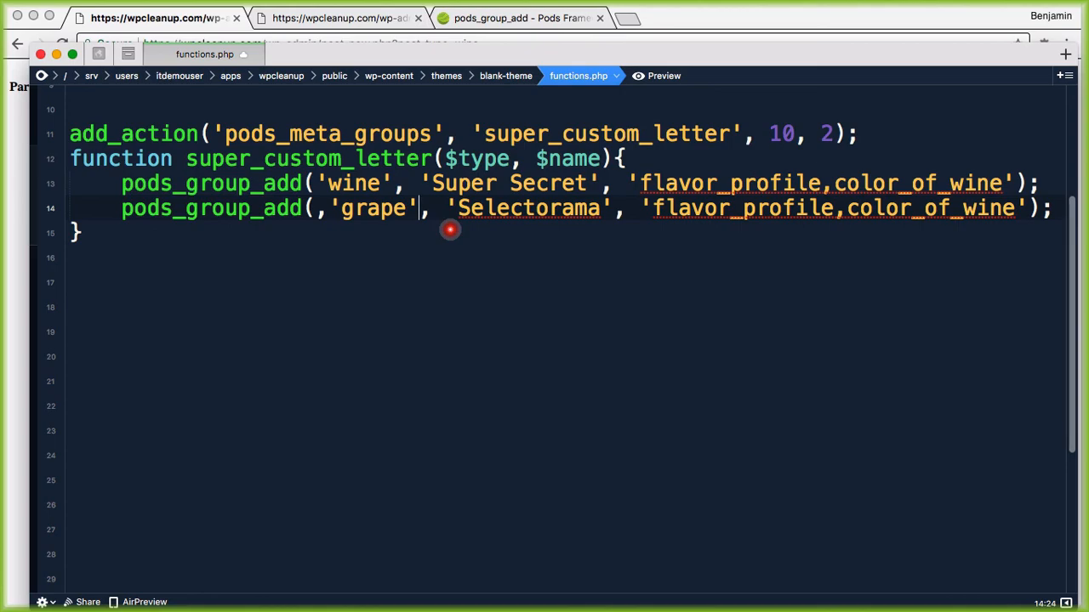
pyautogui.press('super+Tab')
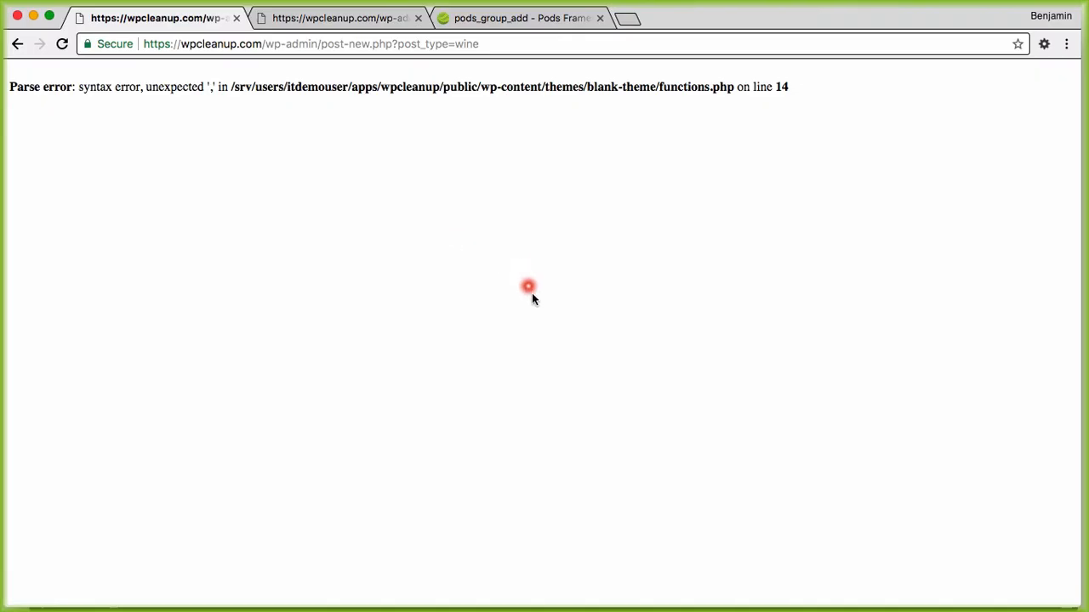
pyautogui.press('super+r')
pyautogui.press('super+Tab')
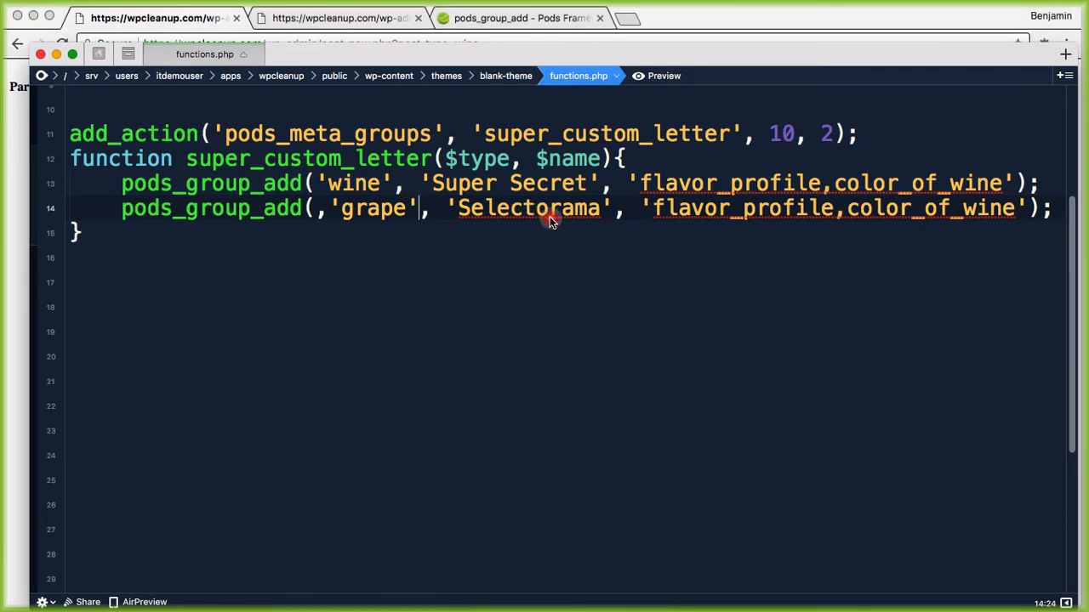
# Remove the stray comma before 'grape' in the Selectorama call, save the file, and reload the new wine page in the browser
pyautogui.click(336, 217)
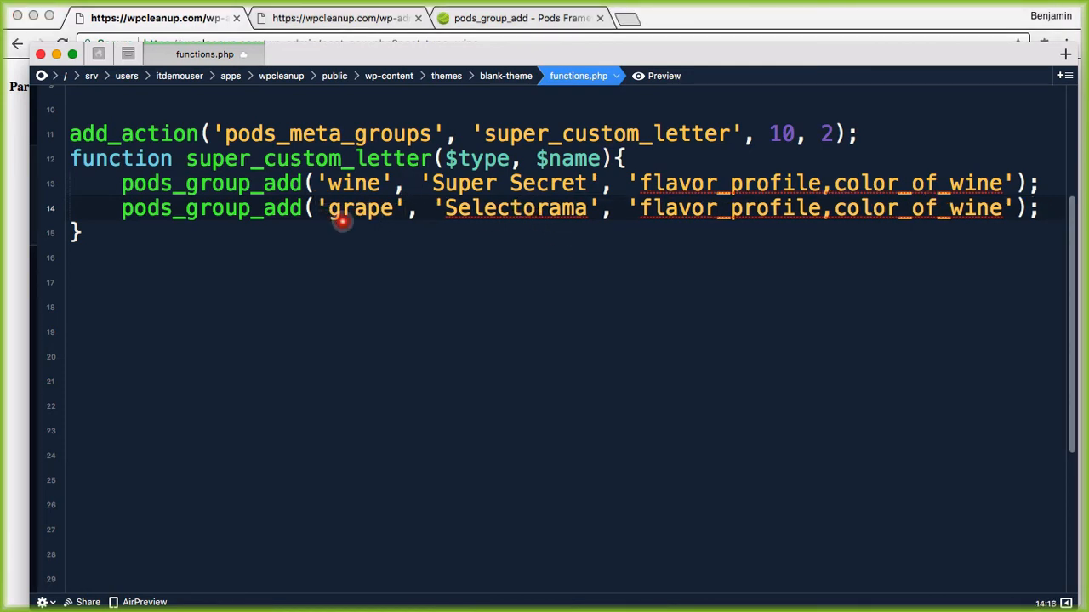
pyautogui.press('super+s')
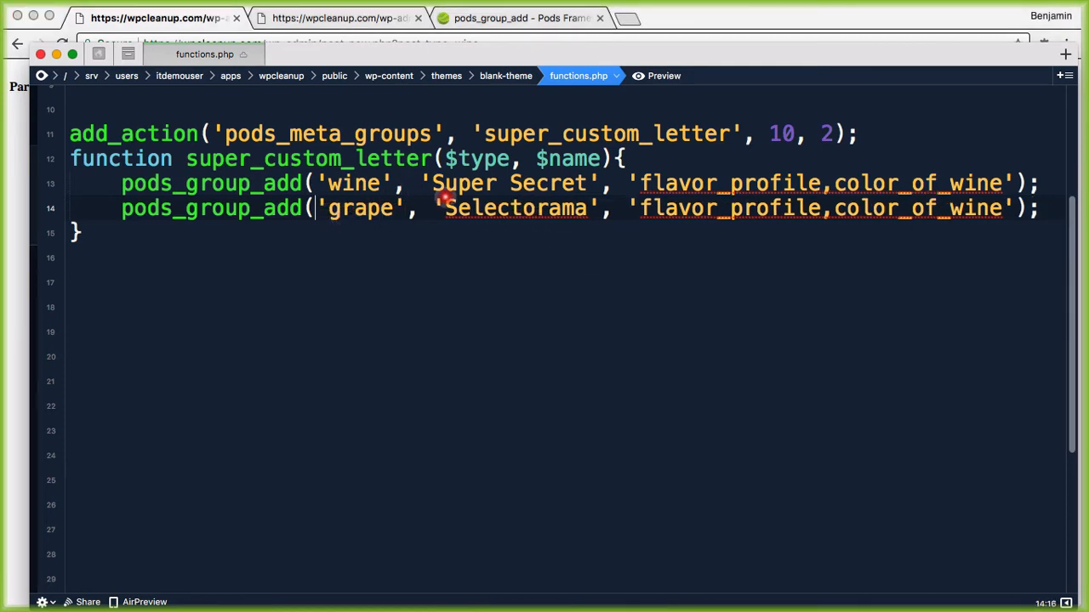
pyautogui.press('super+Tab')
pyautogui.press('super+r')
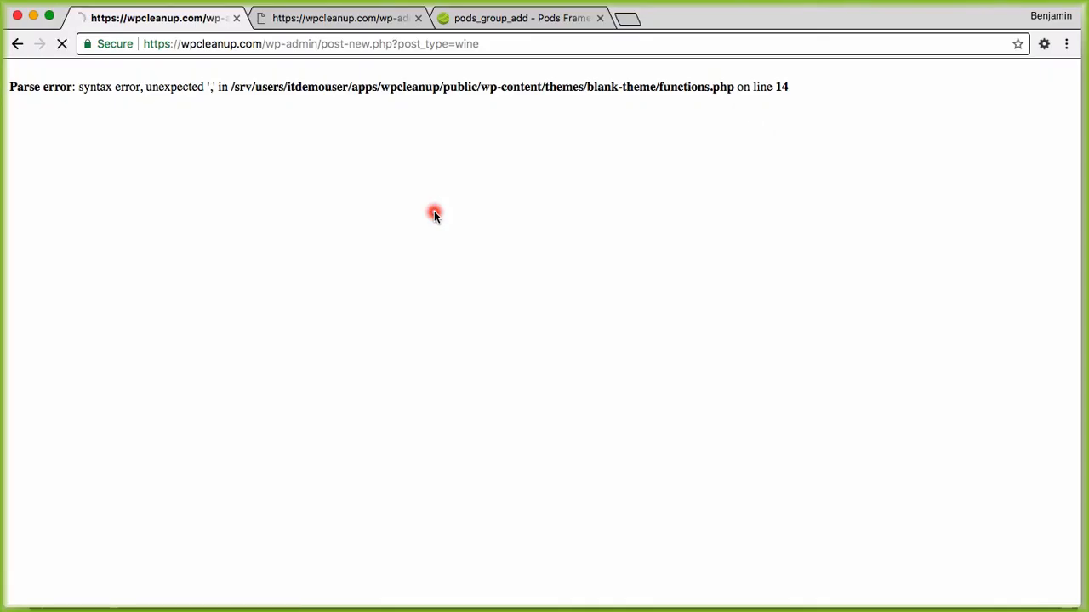
pyautogui.scroll(-3, 575, 246)
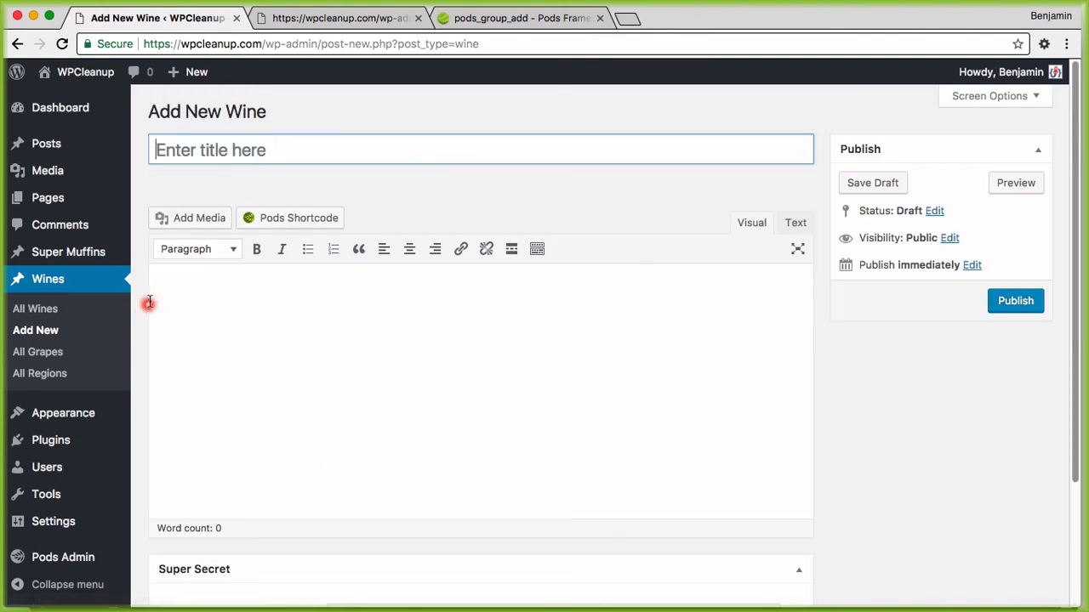
# Start a new grape entry from the grapes list and examine the meta box below the content editor
pyautogui.click(43, 352)
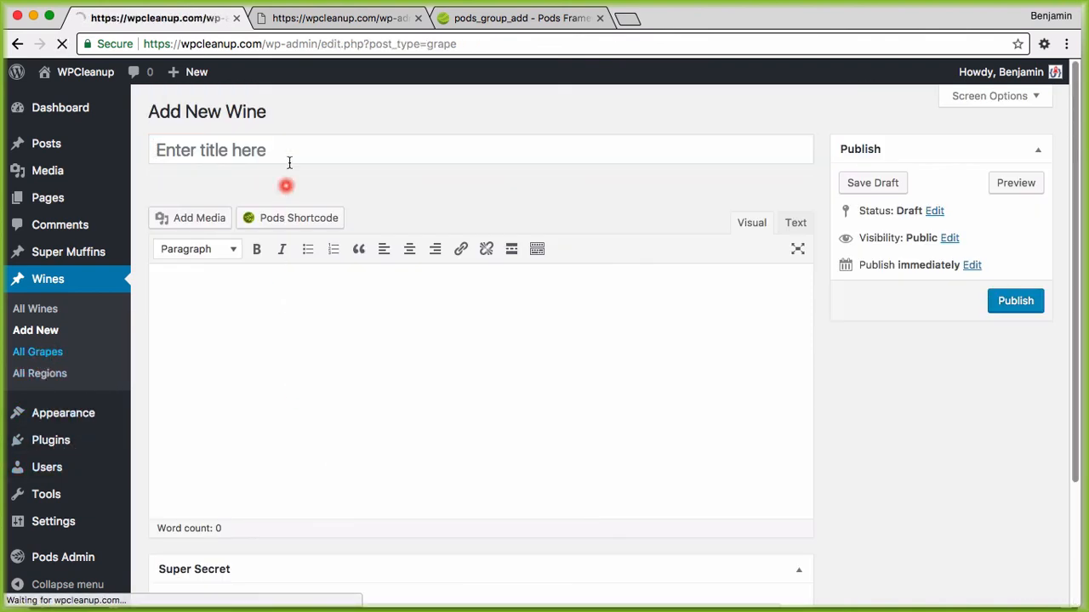
pyautogui.click(265, 117)
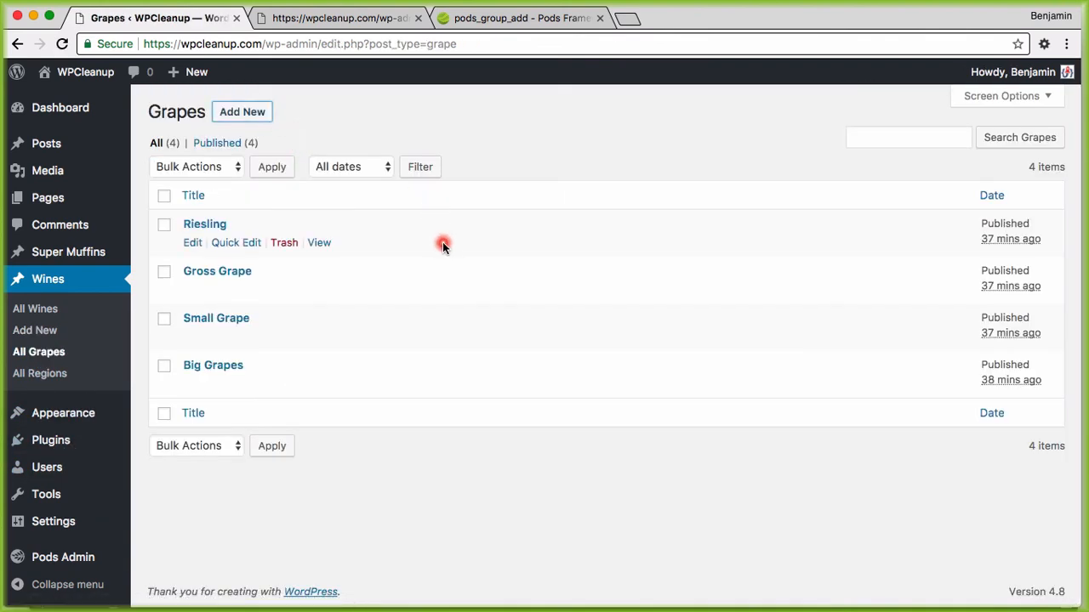
pyautogui.click(247, 115)
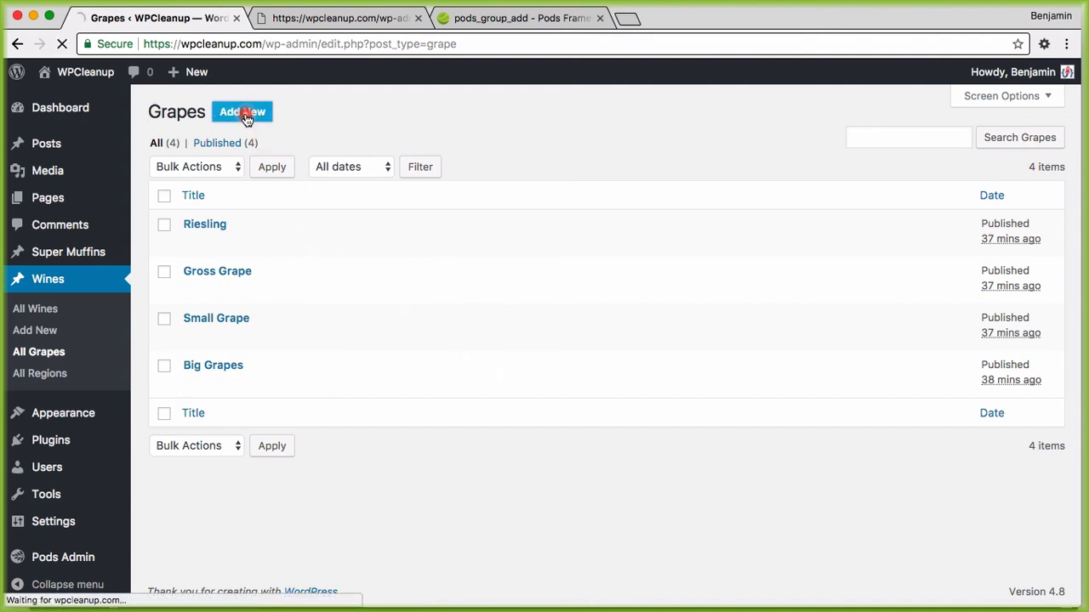
pyautogui.scroll(-3, 501, 223)
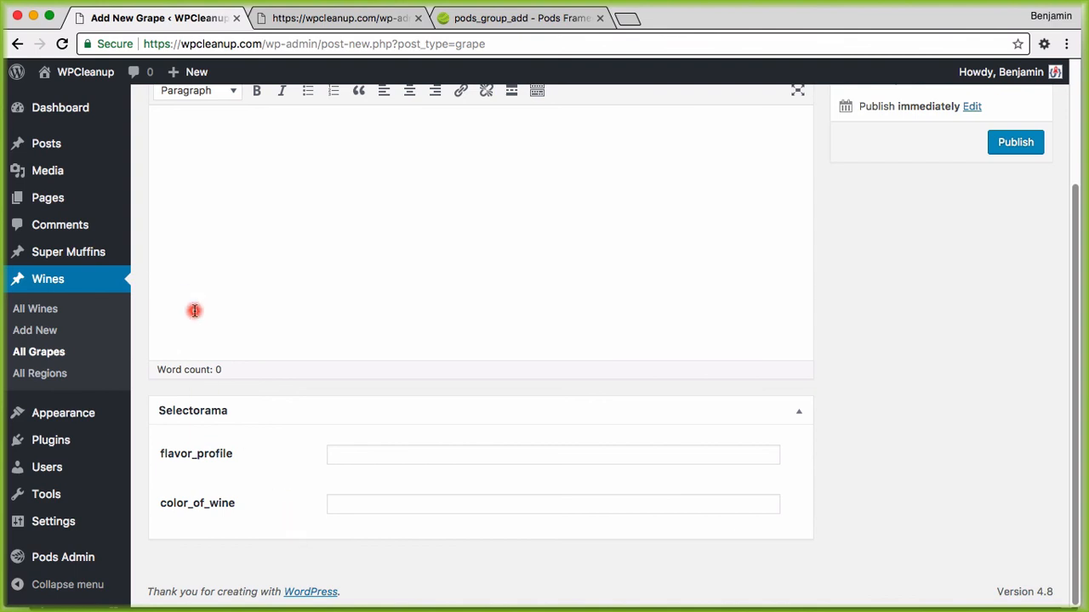
pyautogui.scroll(3, 277, 375)
pyautogui.scroll(-3, 289, 487)
# Return to the code editor and comment out the Super Secret pods_group_add call with //
pyautogui.press('super+Tab')
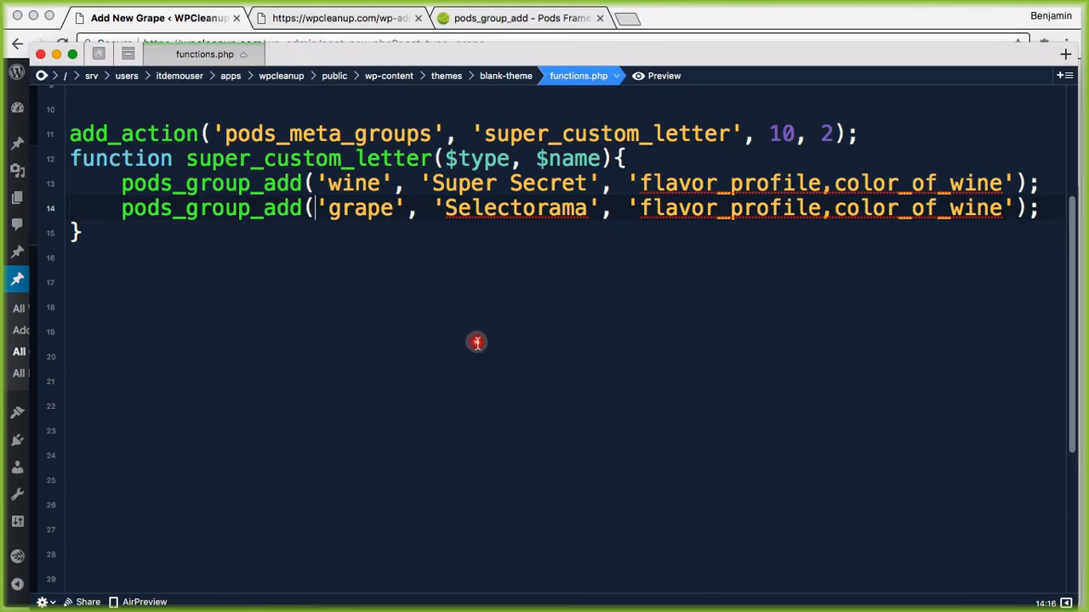
pyautogui.moveTo(692, 185); pyautogui.dragTo(1028, 185)
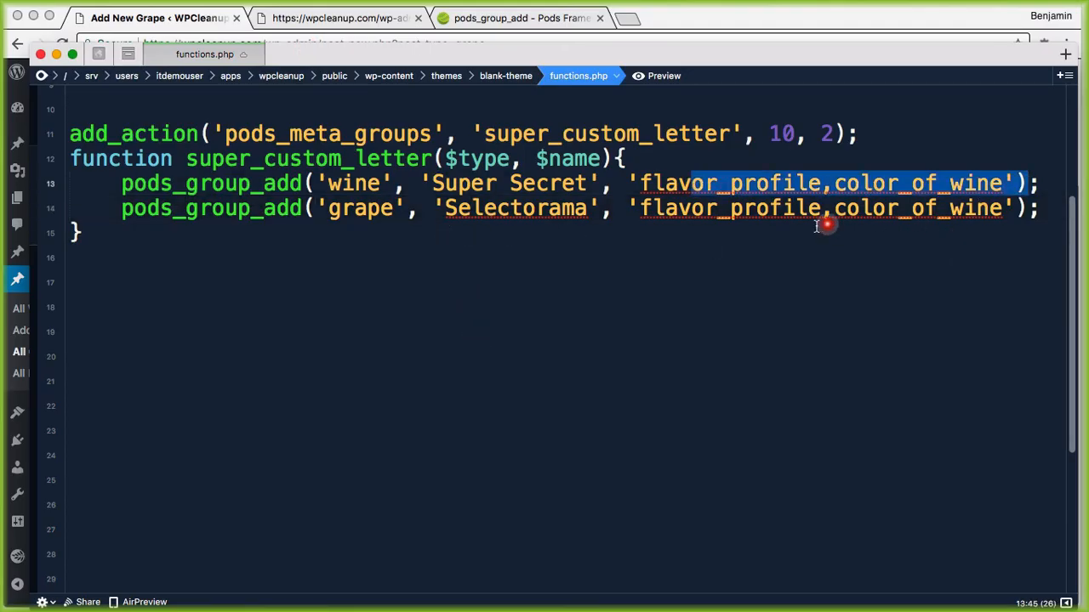
pyautogui.moveTo(717, 217); pyautogui.dragTo(840, 217)
pyautogui.click(111, 184)
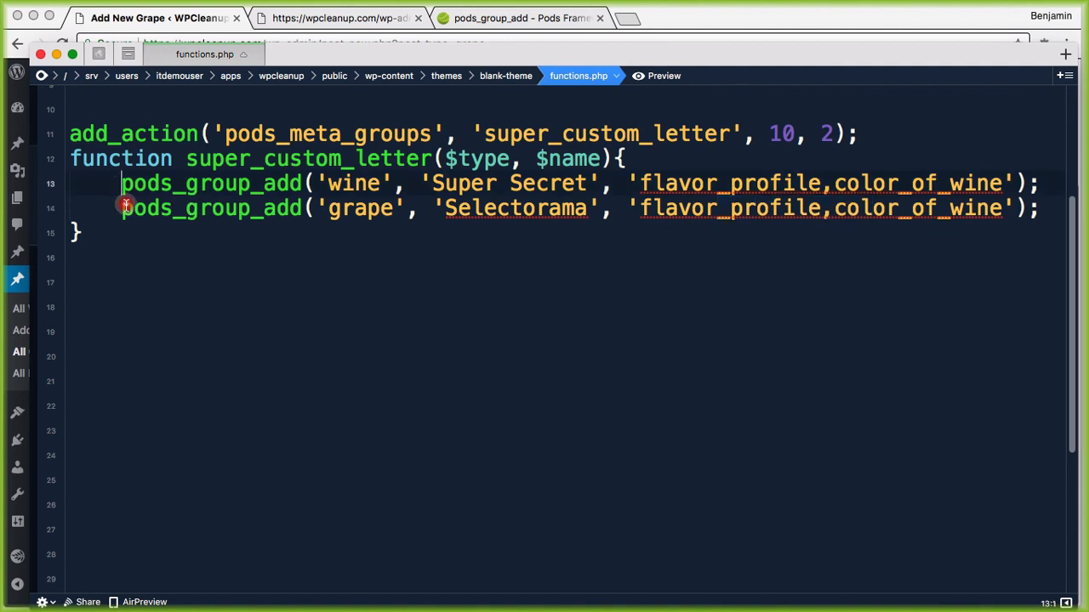
pyautogui.press('super+slash')
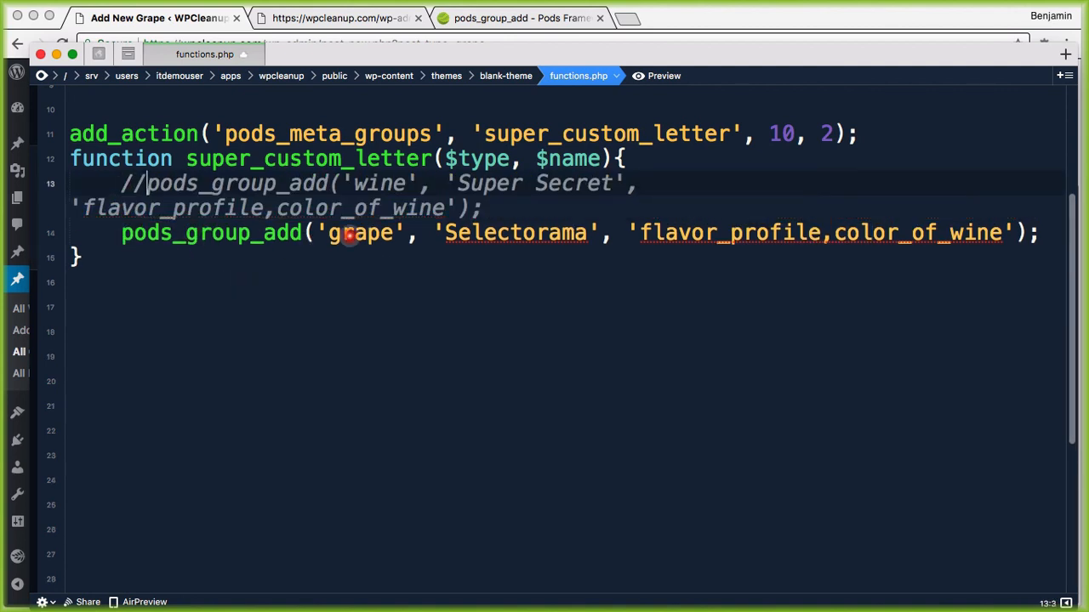
# Change the Selectorama call's pod argument to array('grape','wine')
pyautogui.click(320, 232)
pyautogui.write('array(')
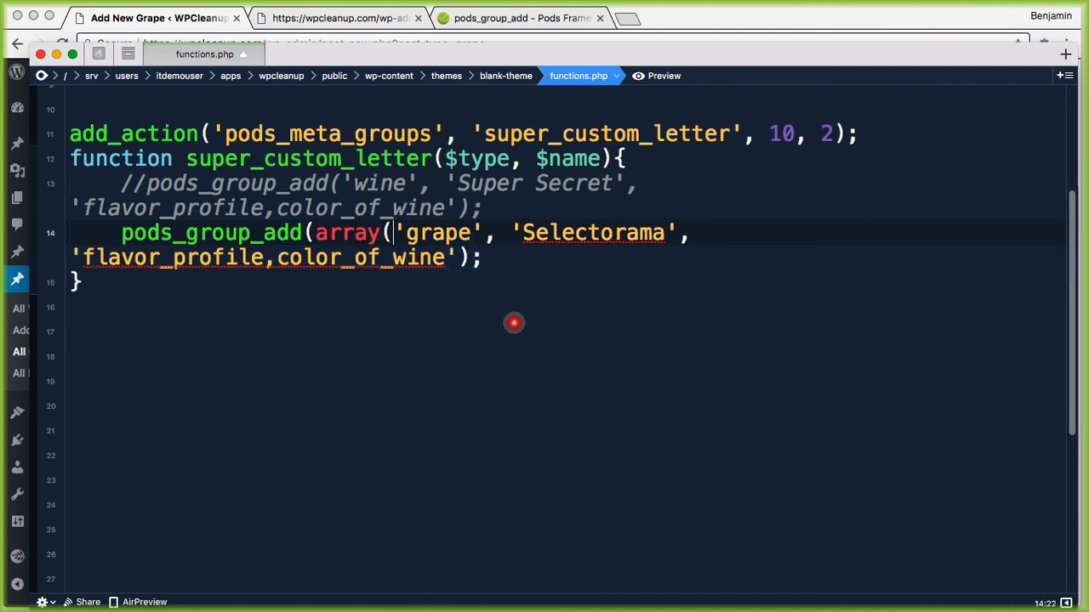
pyautogui.write("'grape','wine'")
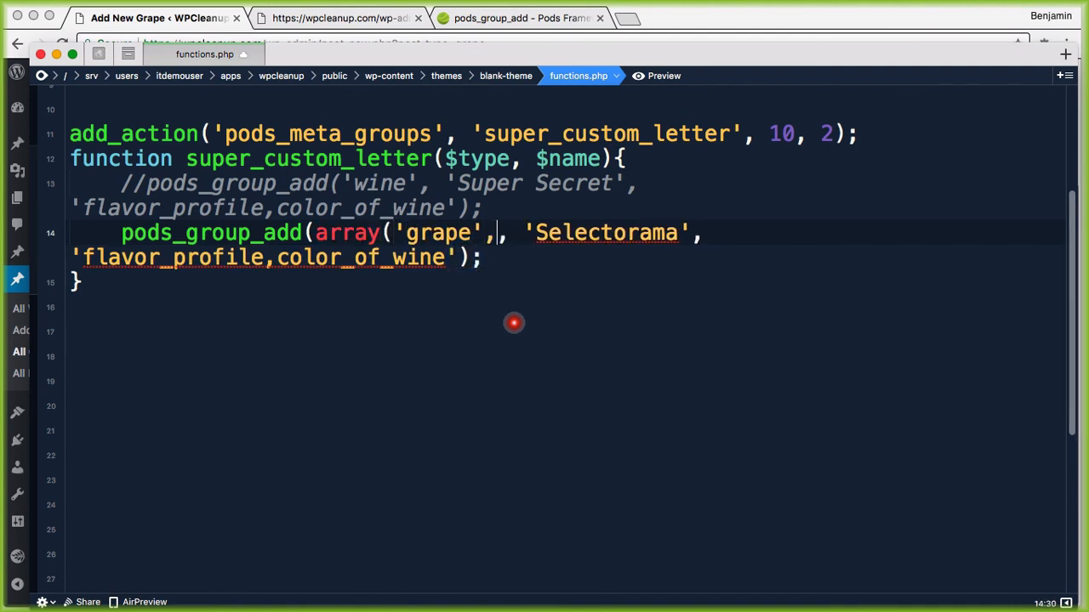
pyautogui.write(')')
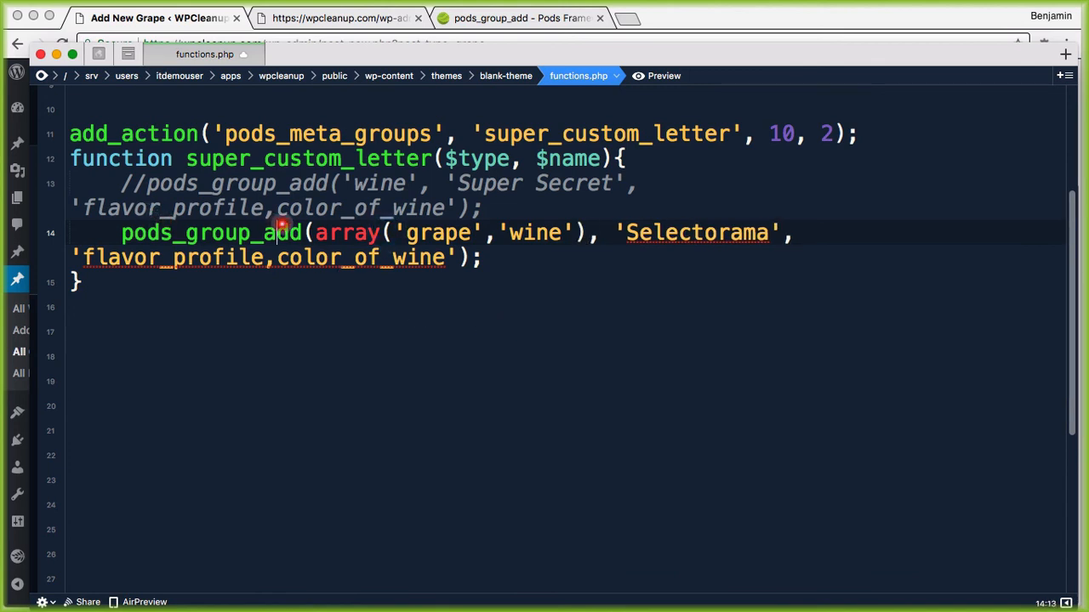
# Save functions.php and reload the new grape page in the browser
pyautogui.moveTo(341, 231); pyautogui.dragTo(391, 231)
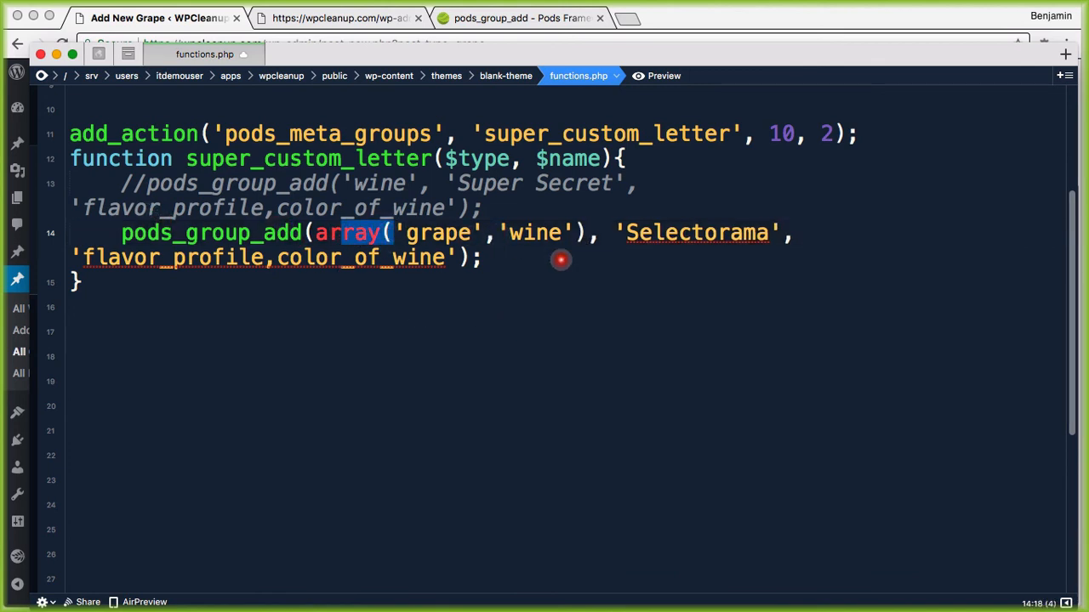
pyautogui.moveTo(510, 209); pyautogui.dragTo(71, 183)
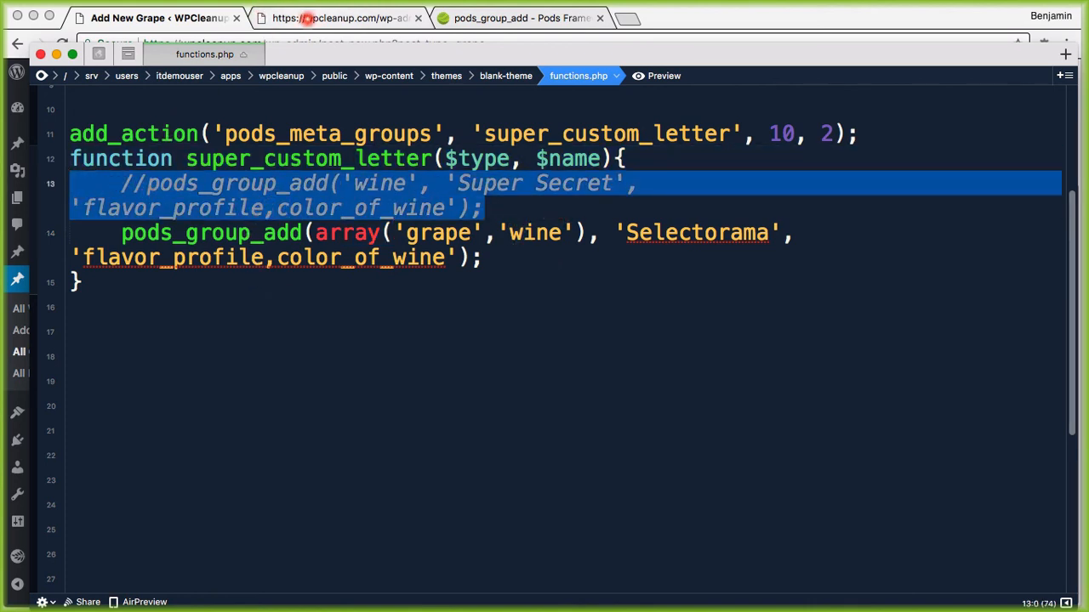
pyautogui.click(316, 18)
pyautogui.click(159, 24)
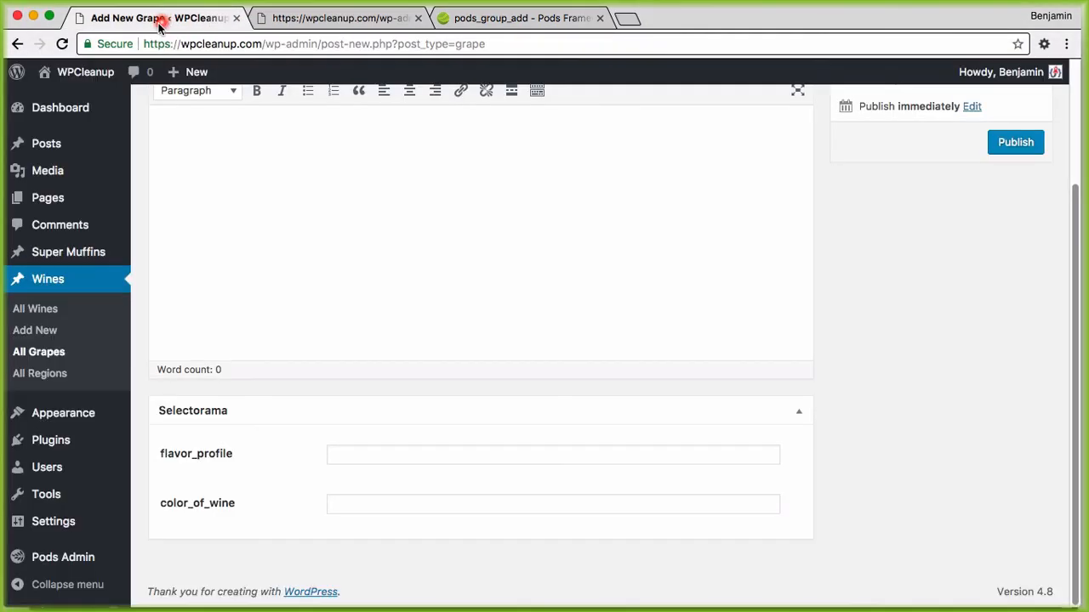
pyautogui.click(62, 43)
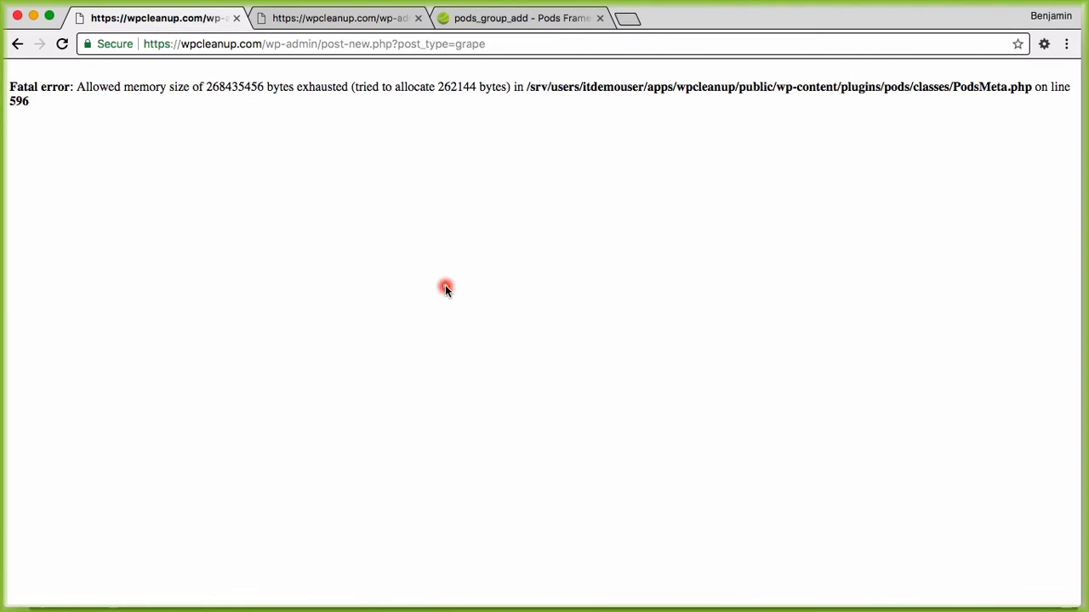
# Return to the code editor and examine functions.php, focusing on the Selectorama call's pod array and its field list
pyautogui.press('super+Tab')
pyautogui.click(342, 208)
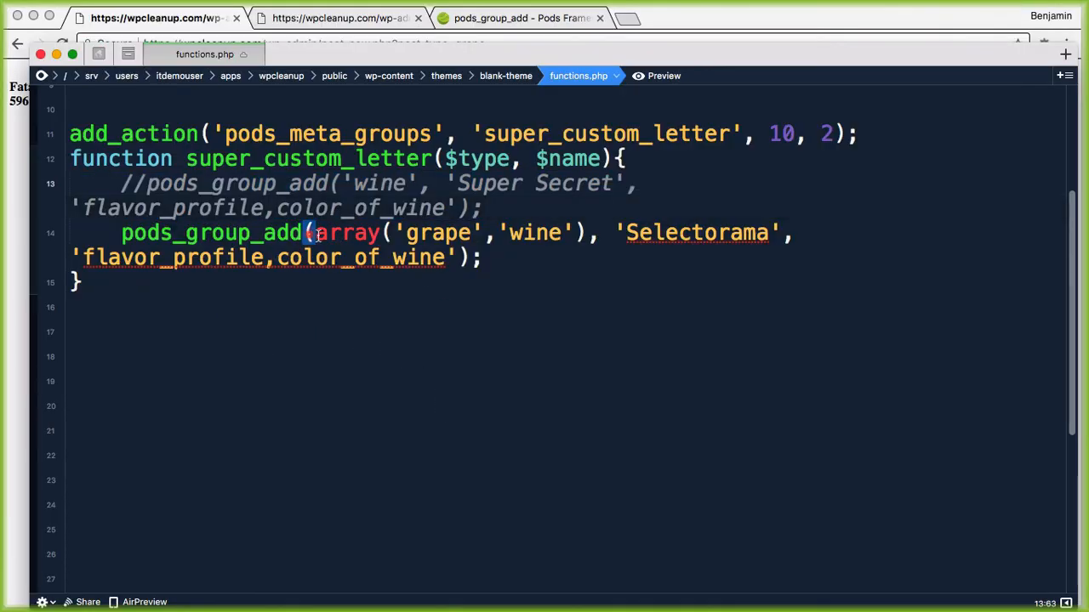
pyautogui.moveTo(315, 234); pyautogui.dragTo(471, 233)
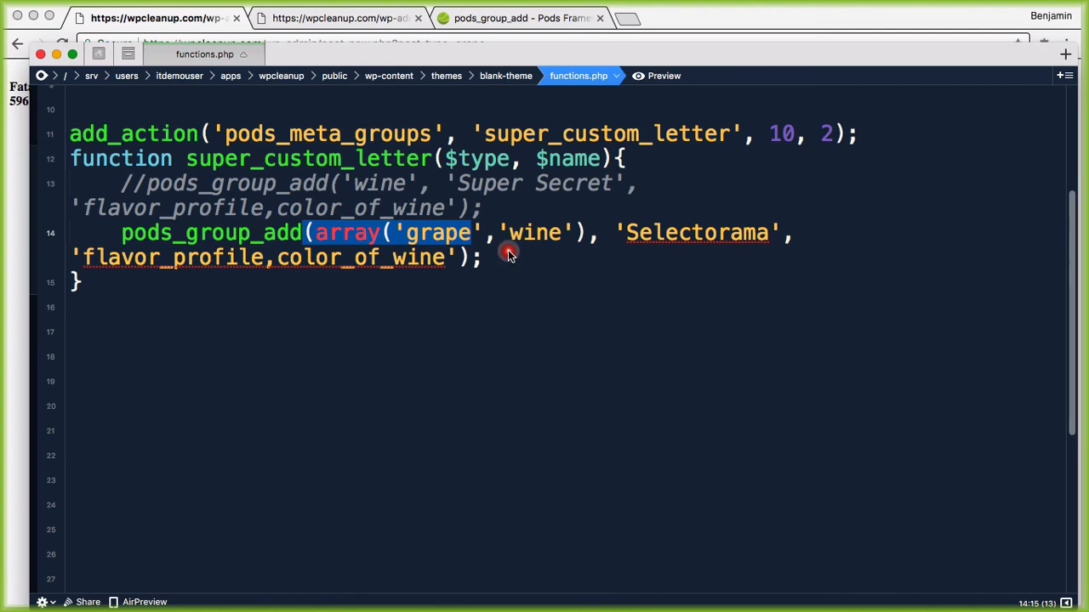
pyautogui.scroll(-6, 506, 261)
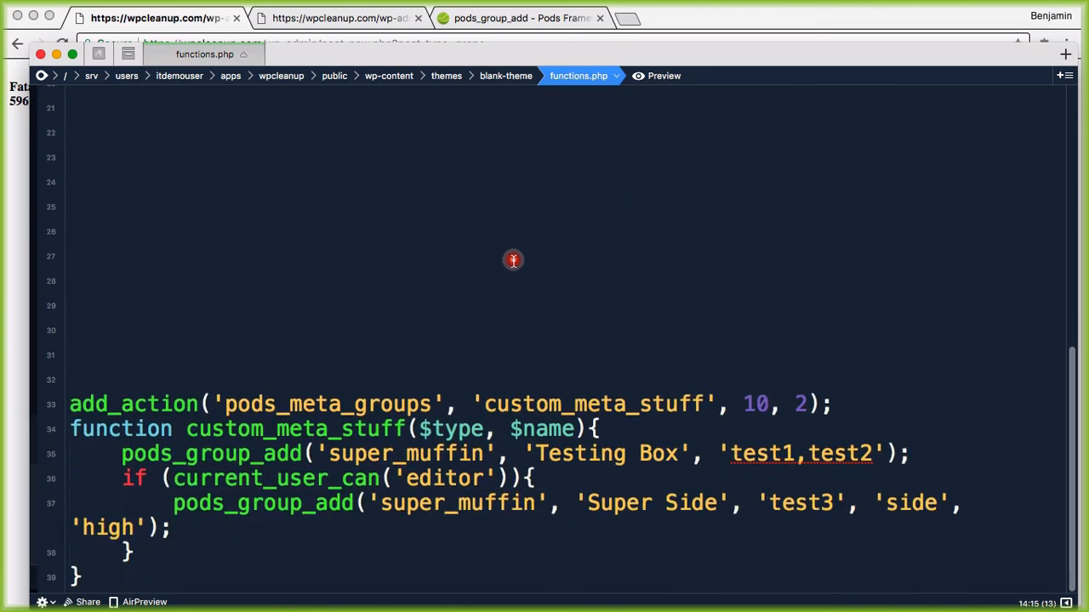
pyautogui.scroll(10, 513, 264)
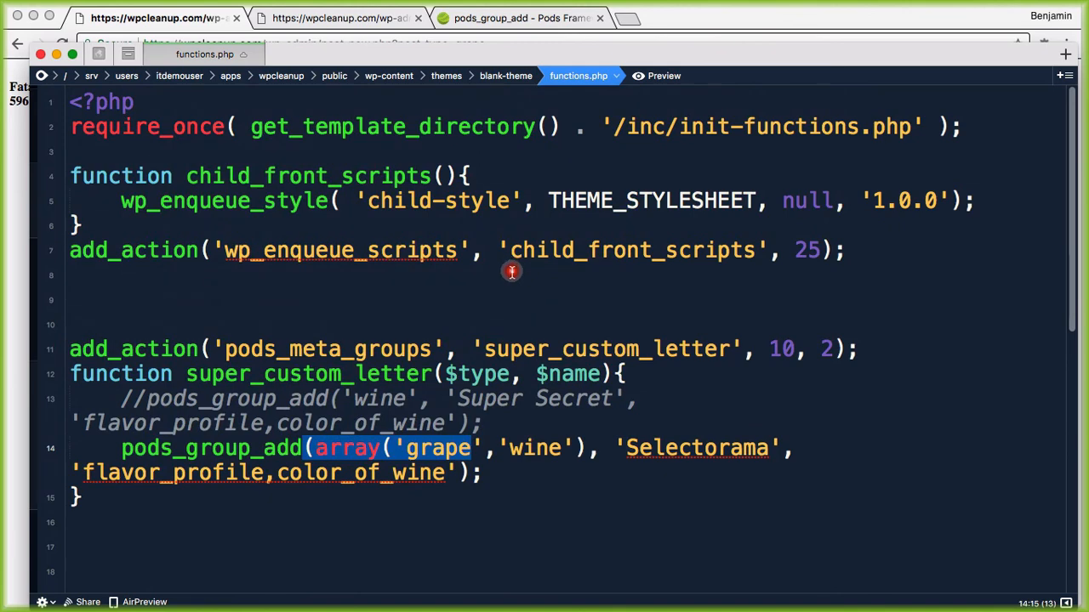
pyautogui.scroll(-3, 511, 271)
pyautogui.scroll(1, 512, 272)
pyautogui.scroll(-4, 513, 268)
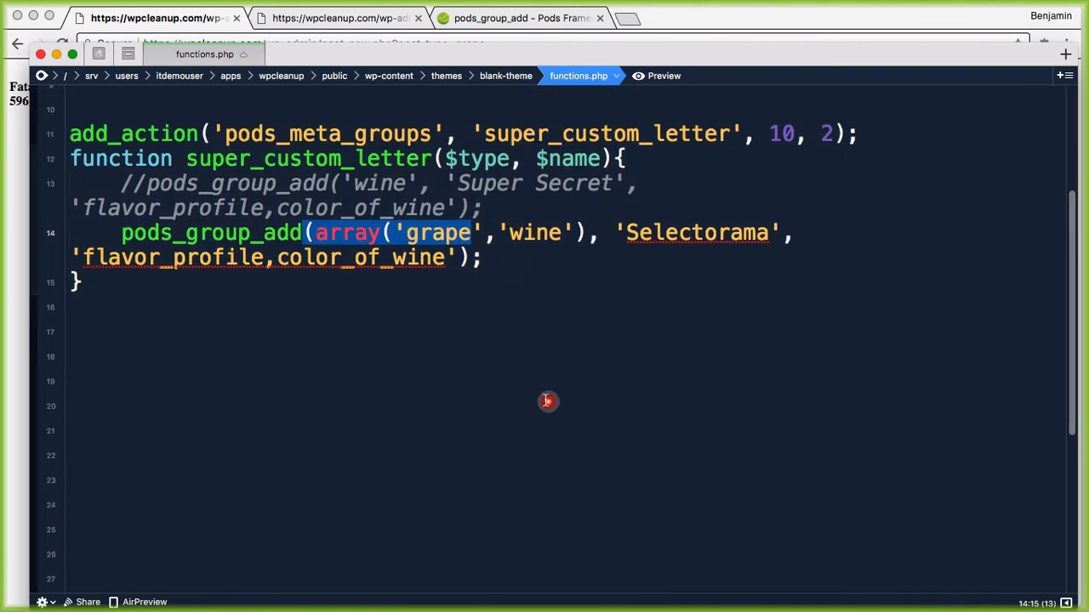
pyautogui.moveTo(150, 272); pyautogui.dragTo(170, 268)
pyautogui.click(309, 294)
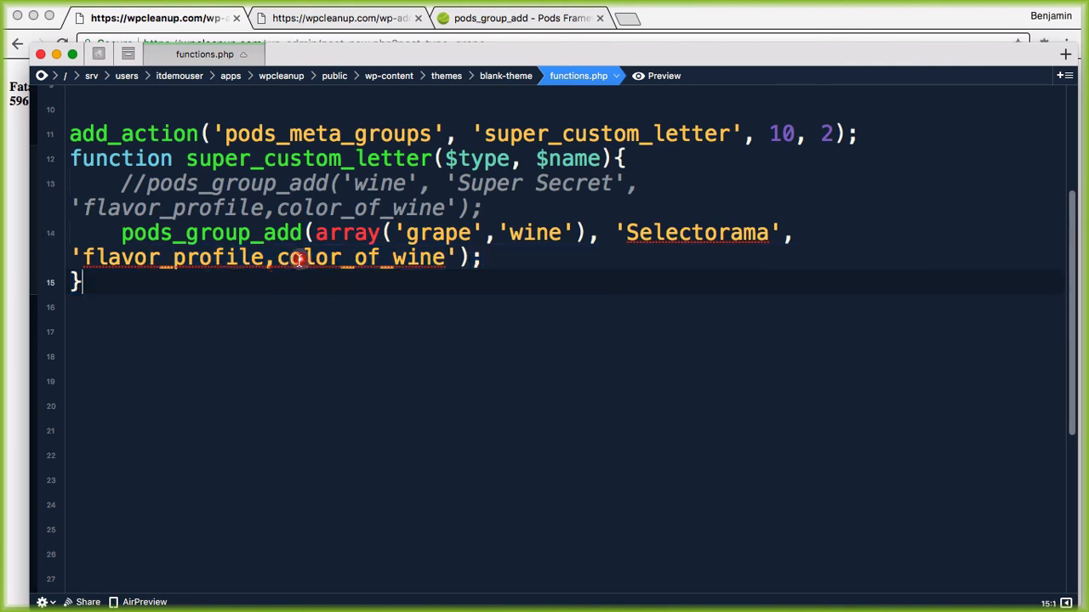
pyautogui.moveTo(300, 259); pyautogui.dragTo(417, 259)
pyautogui.click(179, 258)
pyautogui.moveTo(134, 260); pyautogui.dragTo(172, 260)
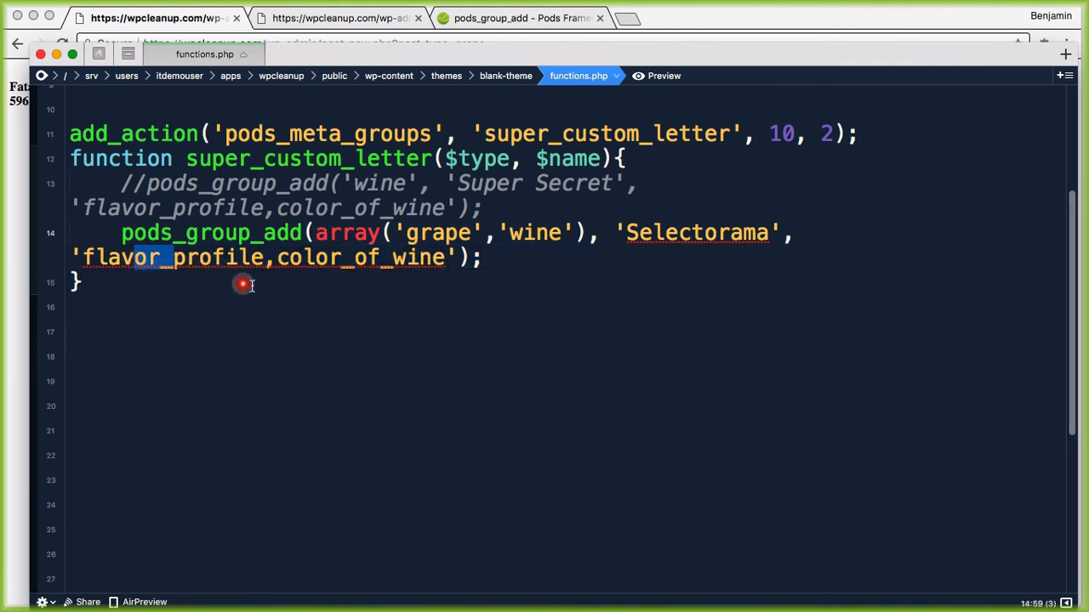
pyautogui.moveTo(417, 233); pyautogui.dragTo(553, 233)
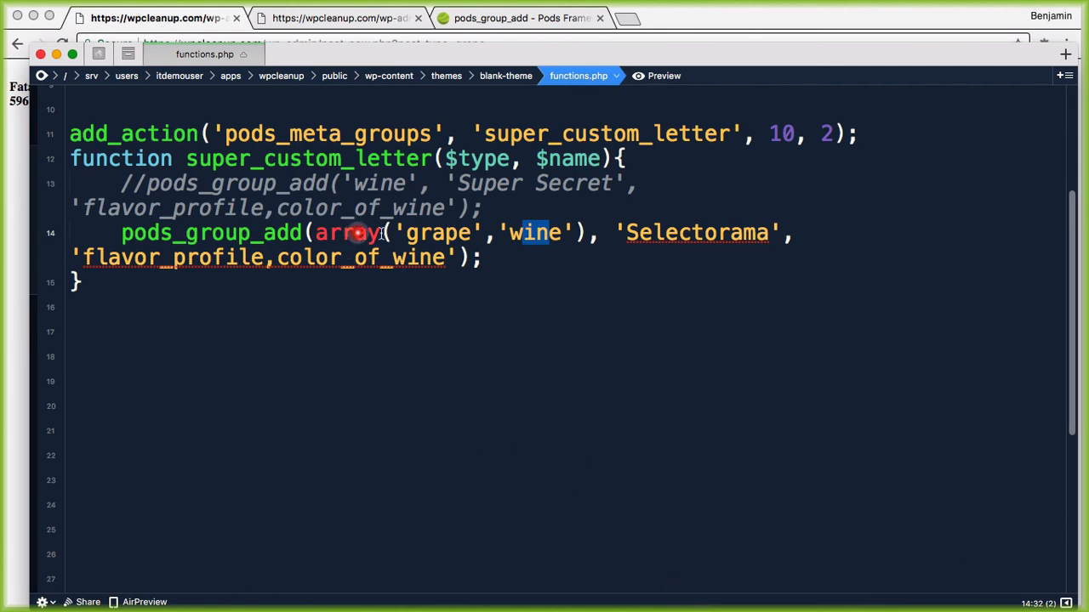
pyautogui.moveTo(460, 234); pyautogui.dragTo(622, 234)
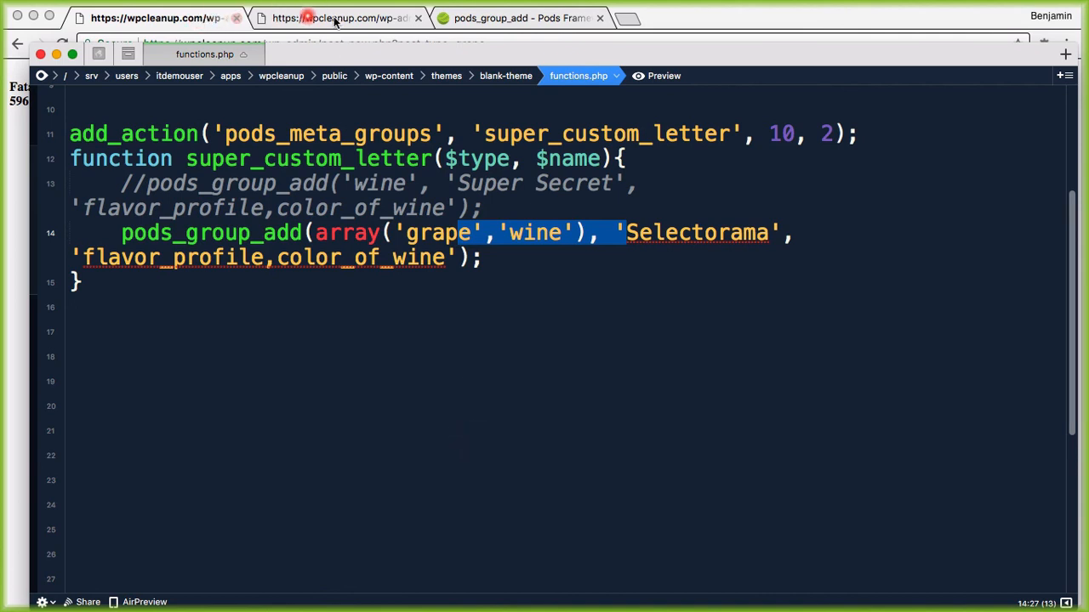
# Comment out the Selectorama pods_group_add call with // and save the file
pyautogui.click(358, 252)
pyautogui.click(113, 245)
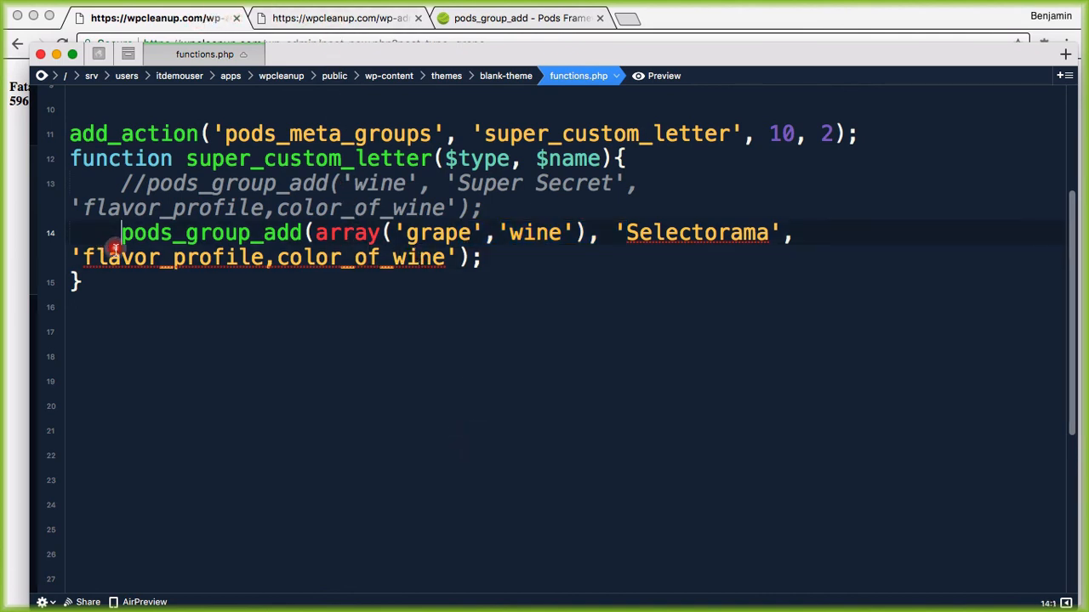
pyautogui.write('//')
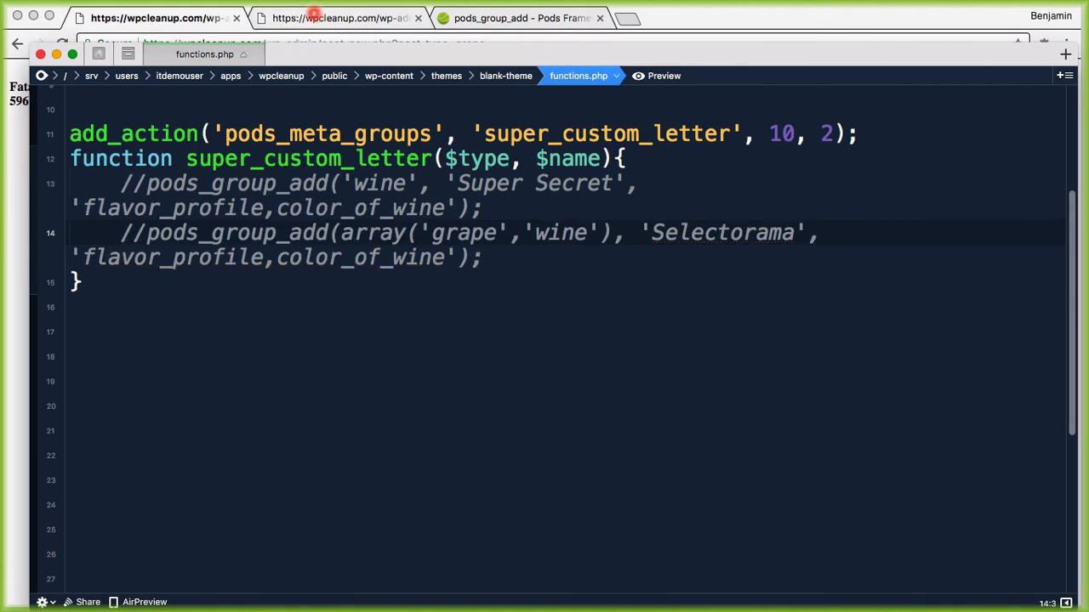
# Reload the new wine page in the browser's second tab and examine the fields below the content editor
pyautogui.click(311, 17)
pyautogui.click(61, 43)
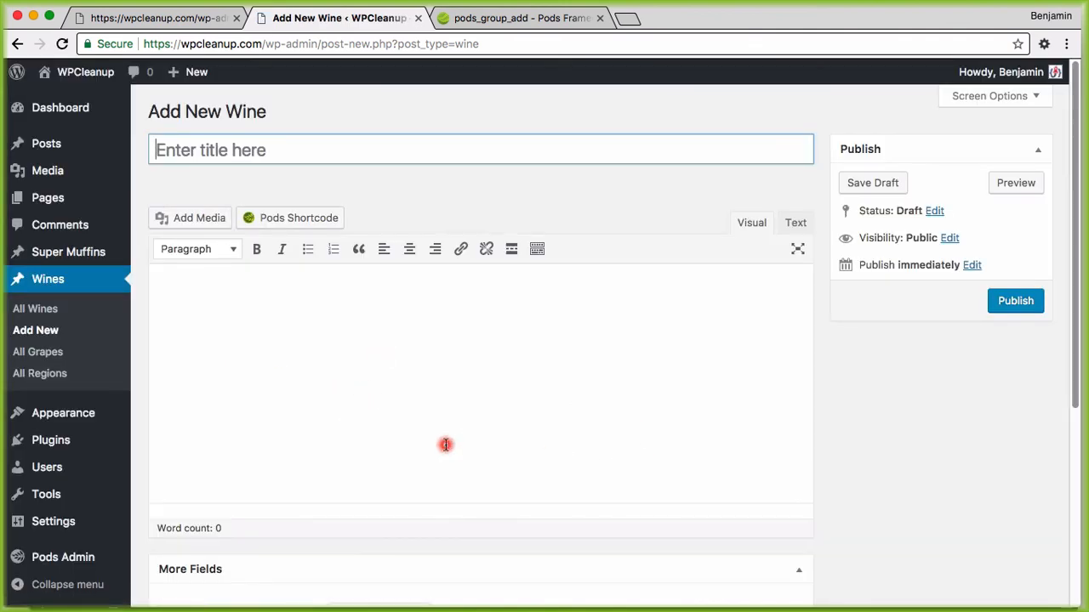
pyautogui.scroll(-5, 445, 445)
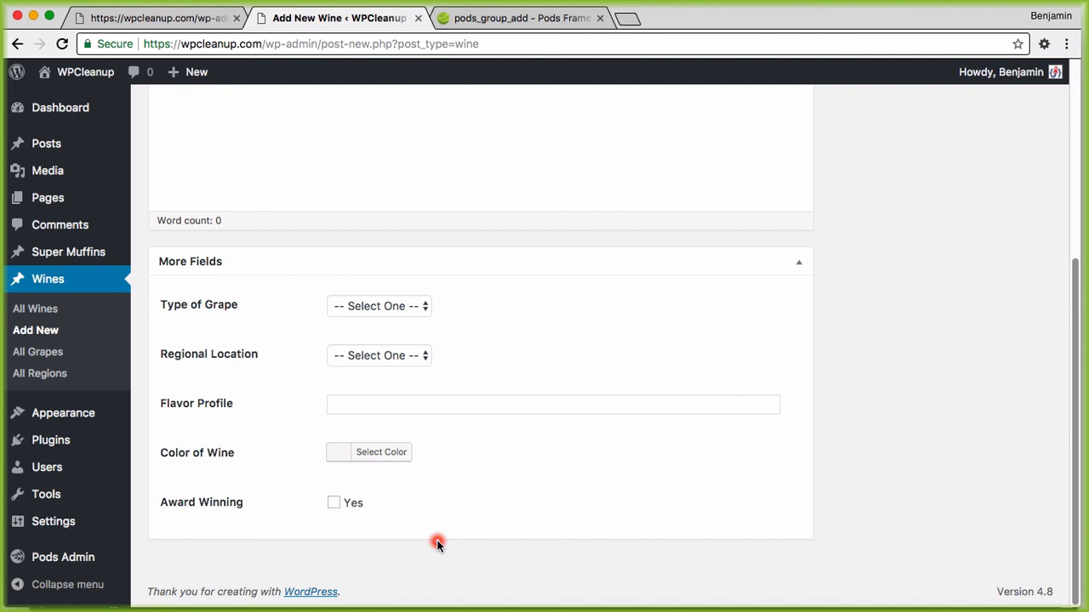
# Reload the new grape page in the first browser tab and open the Pods Admin page
pyautogui.click(195, 19)
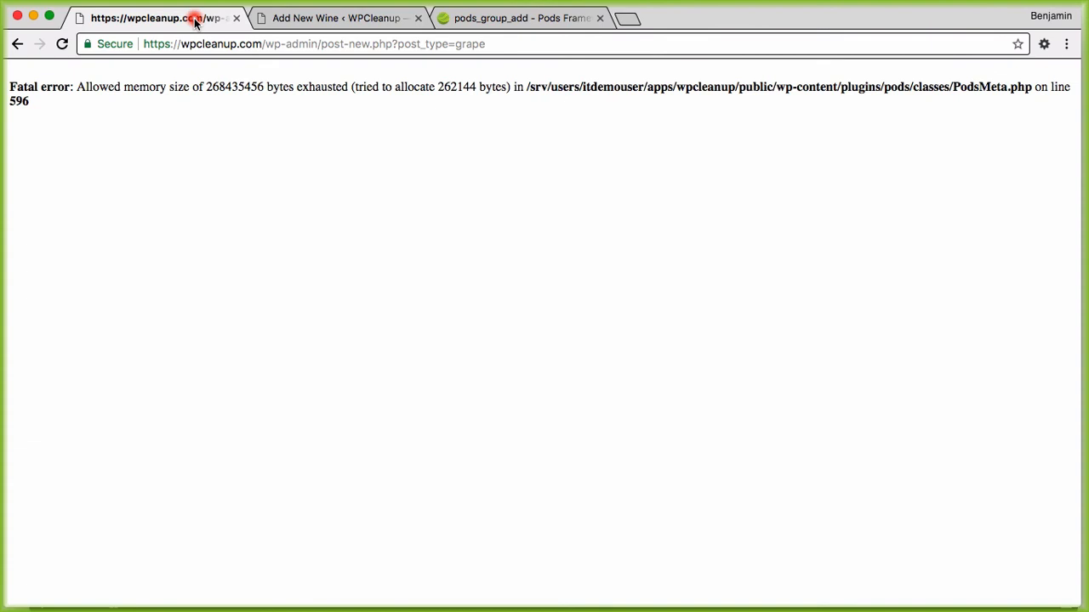
pyautogui.click(20, 45)
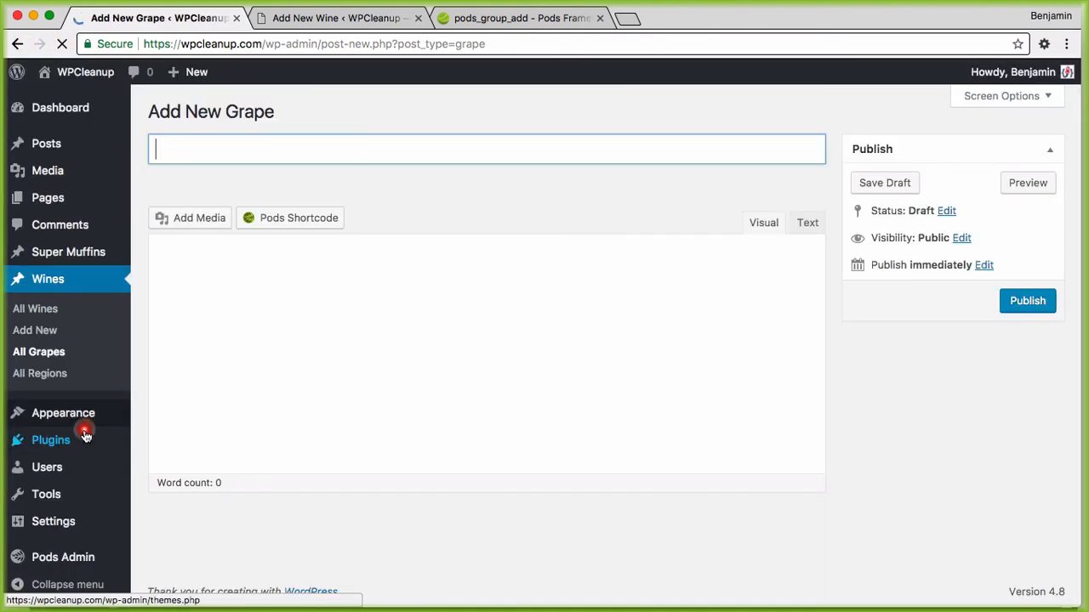
pyautogui.click(41, 558)
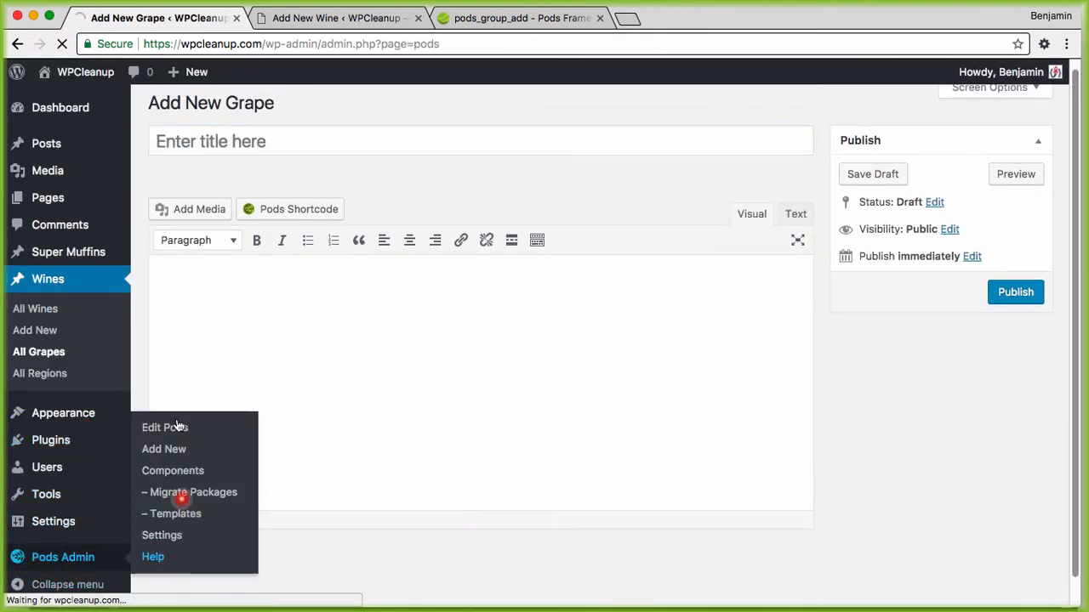
# Open the Wines pod for editing and examine the Award Winning field's advanced default value and visibility restriction options
pyautogui.moveTo(170, 418)
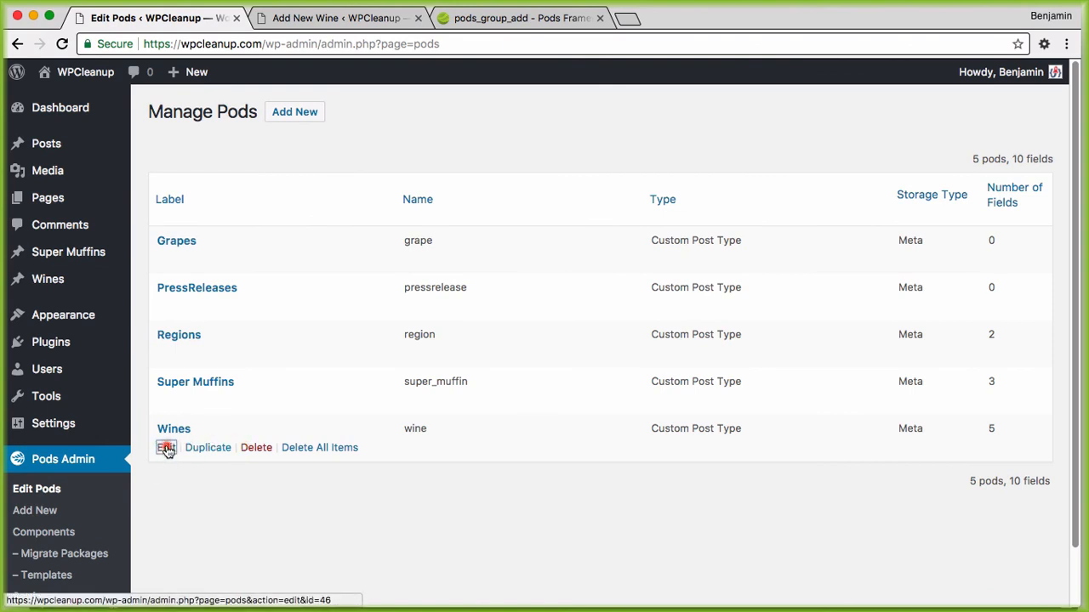
pyautogui.click(166, 448)
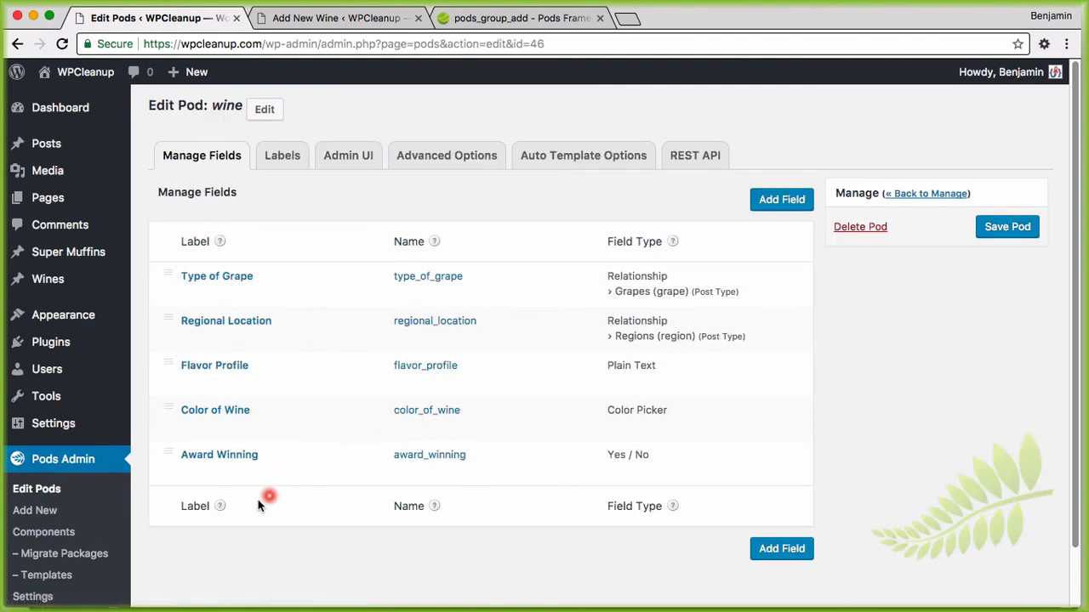
pyautogui.click(189, 472)
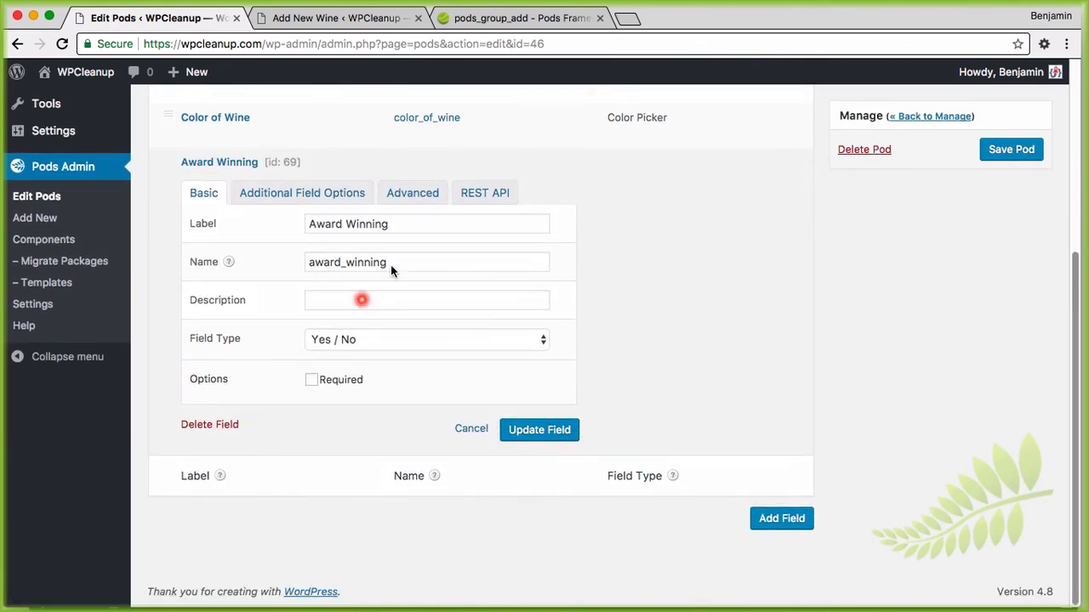
pyautogui.click(424, 196)
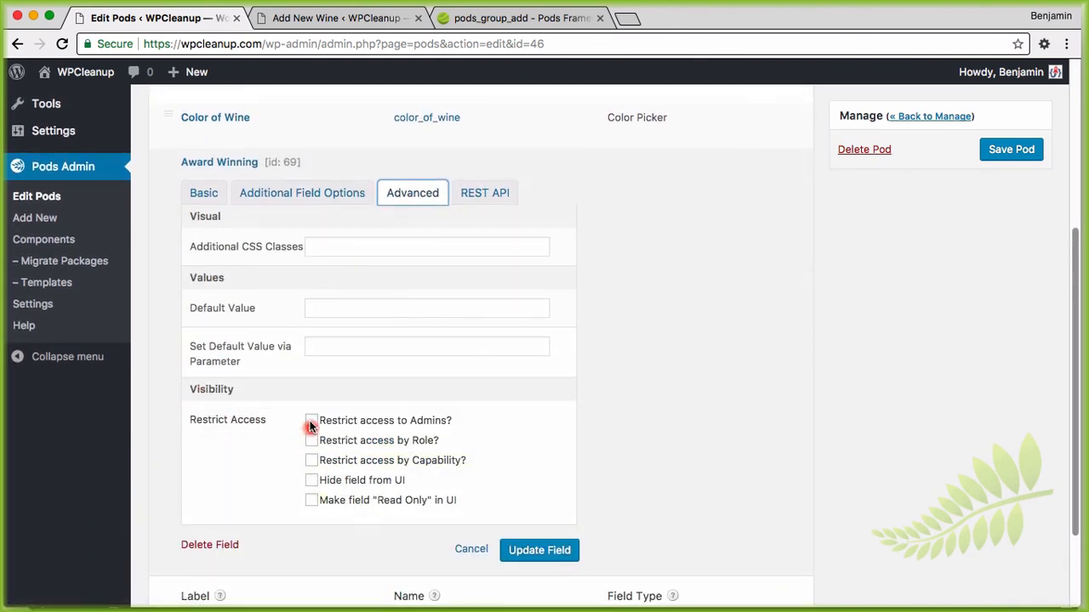
pyautogui.click(313, 502)
pyautogui.scroll(2, 197, 501)
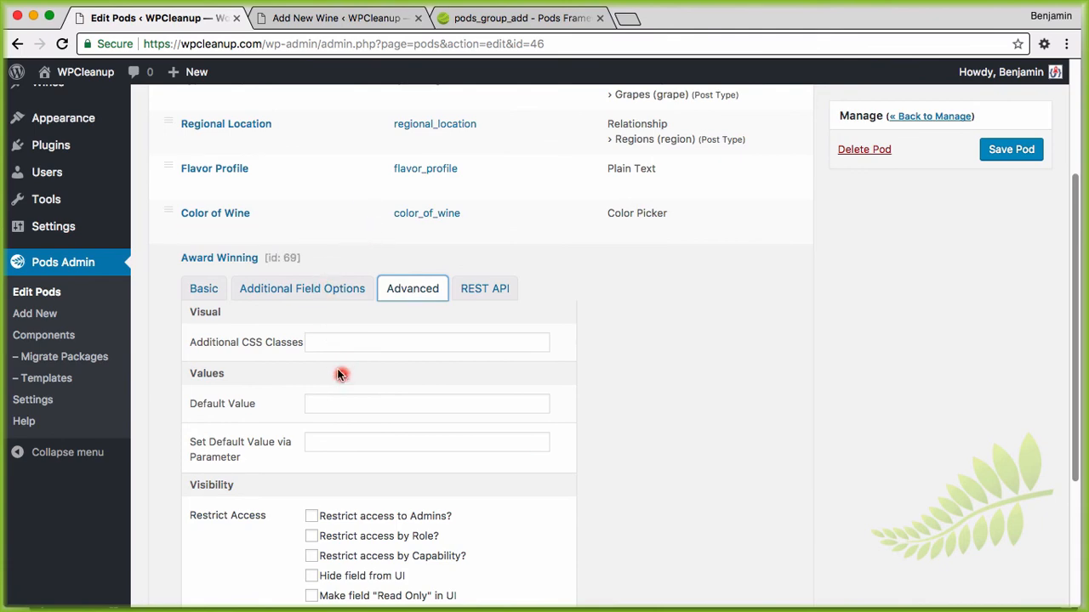
pyautogui.scroll(4, 340, 374)
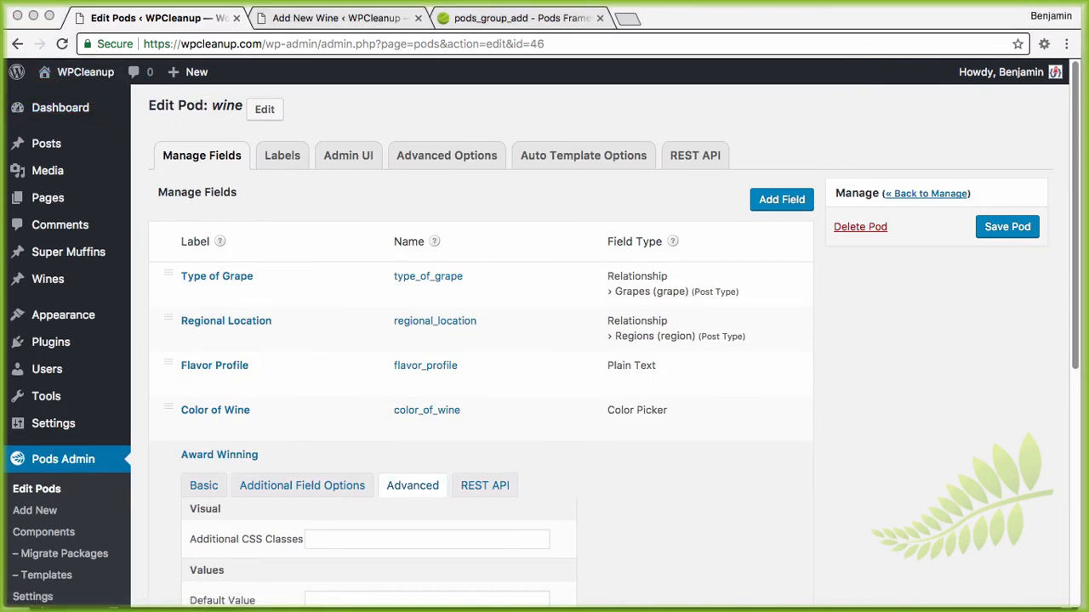
# Switch to the WPStudio website window and review its membership offers, newsletter sign-up and plugin collection sections
pyautogui.moveTo(0, 140); pyautogui.dragTo(319, 17)
pyautogui.scroll(4, 141, 184)
pyautogui.click(162, 194)
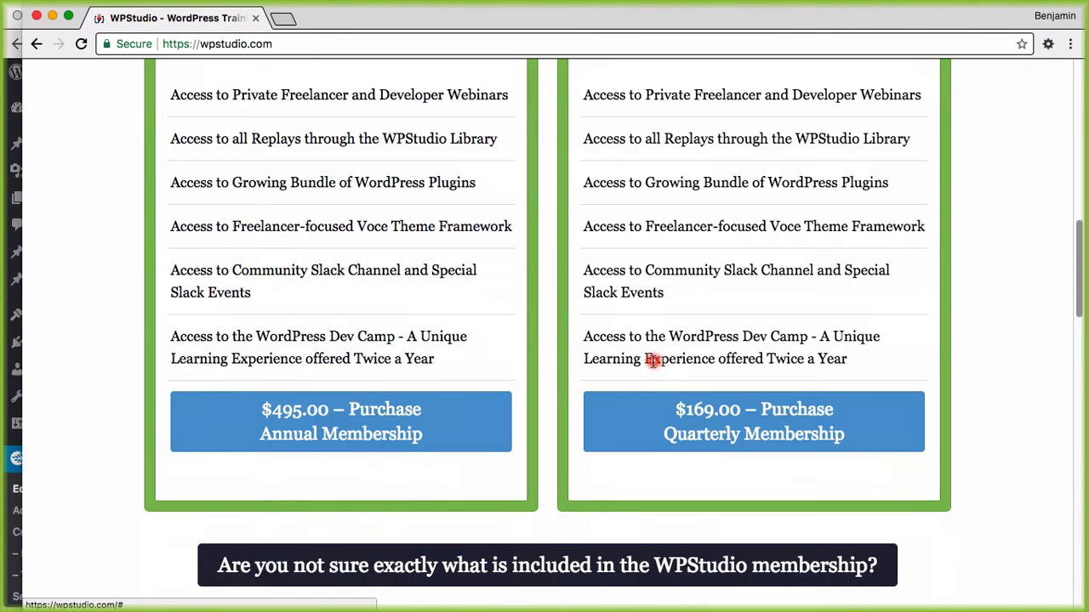
pyautogui.scroll(-5, 655, 355)
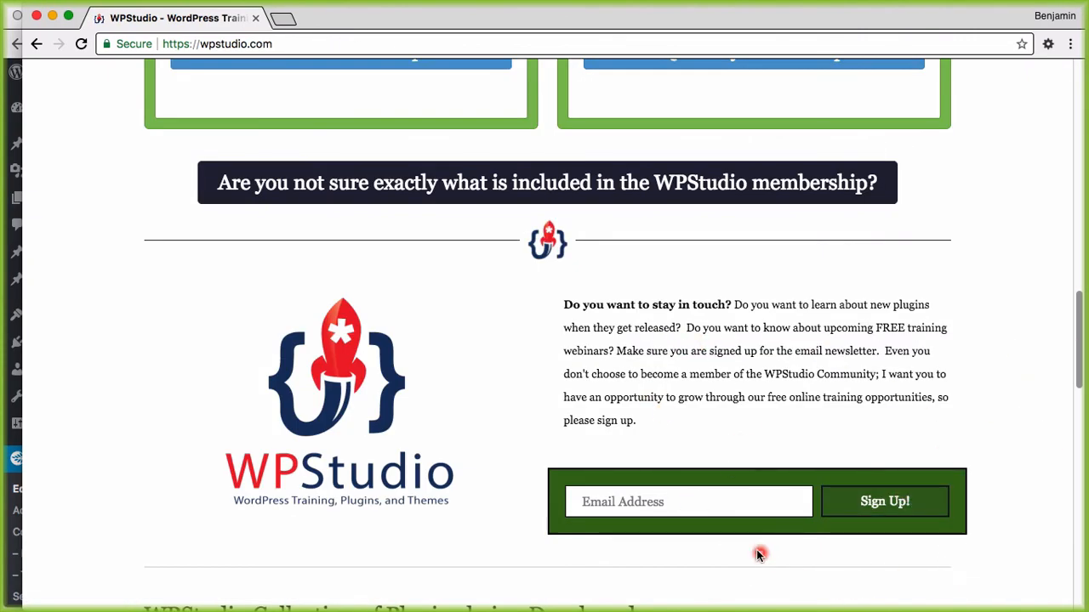
pyautogui.scroll(-3, 757, 548)
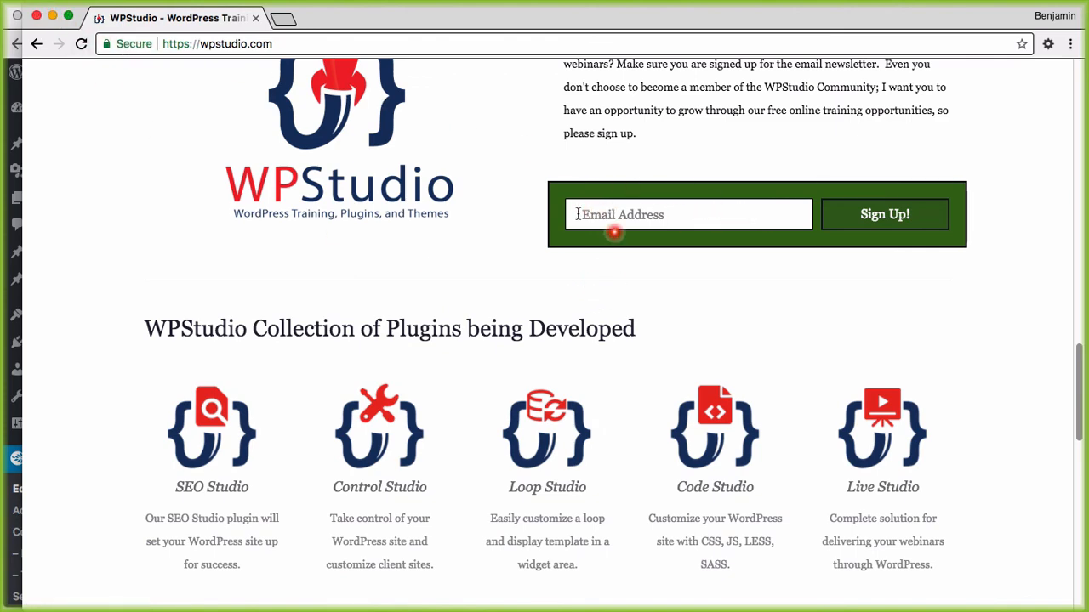
pyautogui.scroll(3, 312, 236)
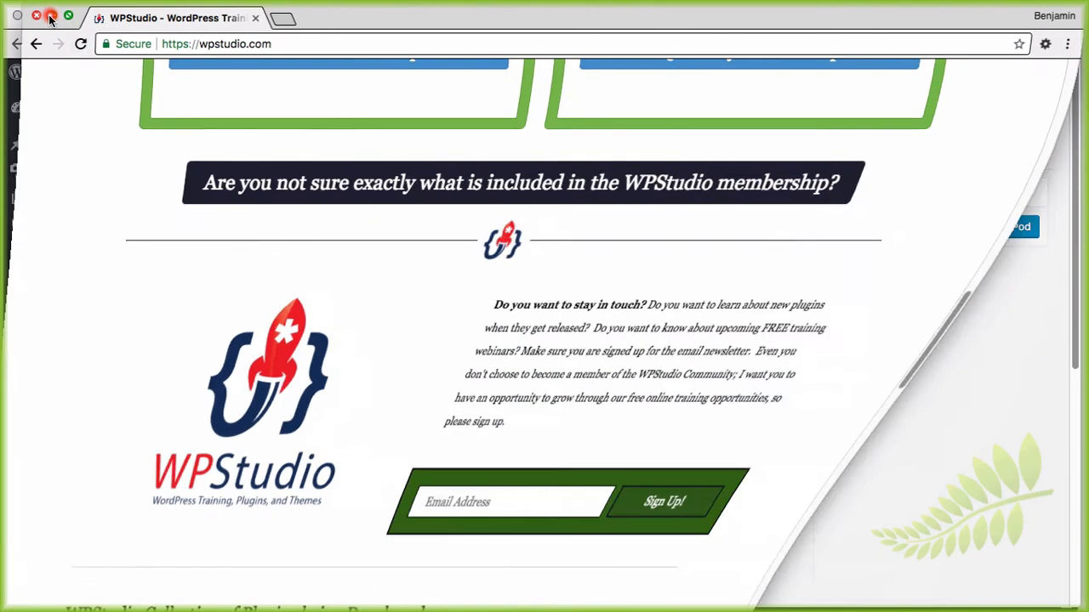